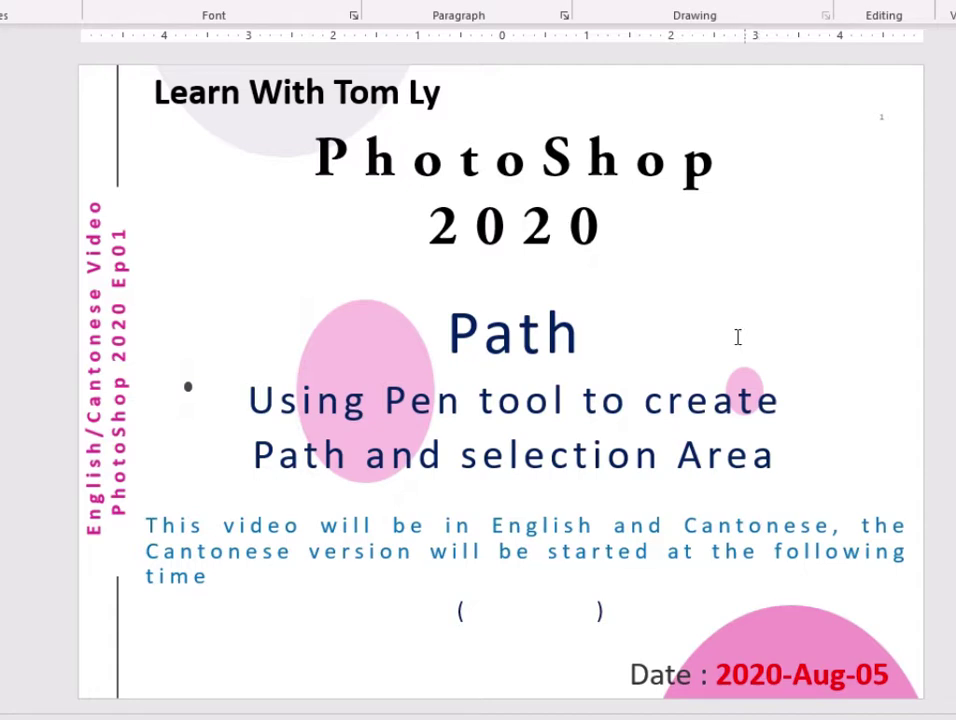
Step: Highlight the words 'Path' and 'selection Area' on the slide, then clear the highlights
{"action": "double_click", "coordinate": [585, 339]}
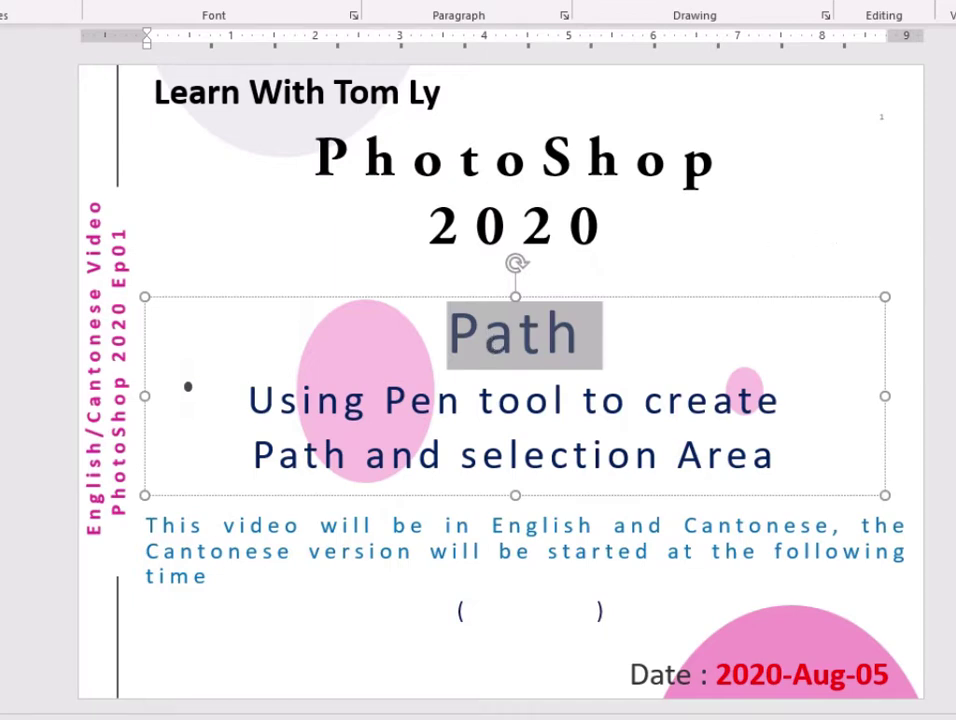
{"action": "left_click", "coordinate": [715, 373]}
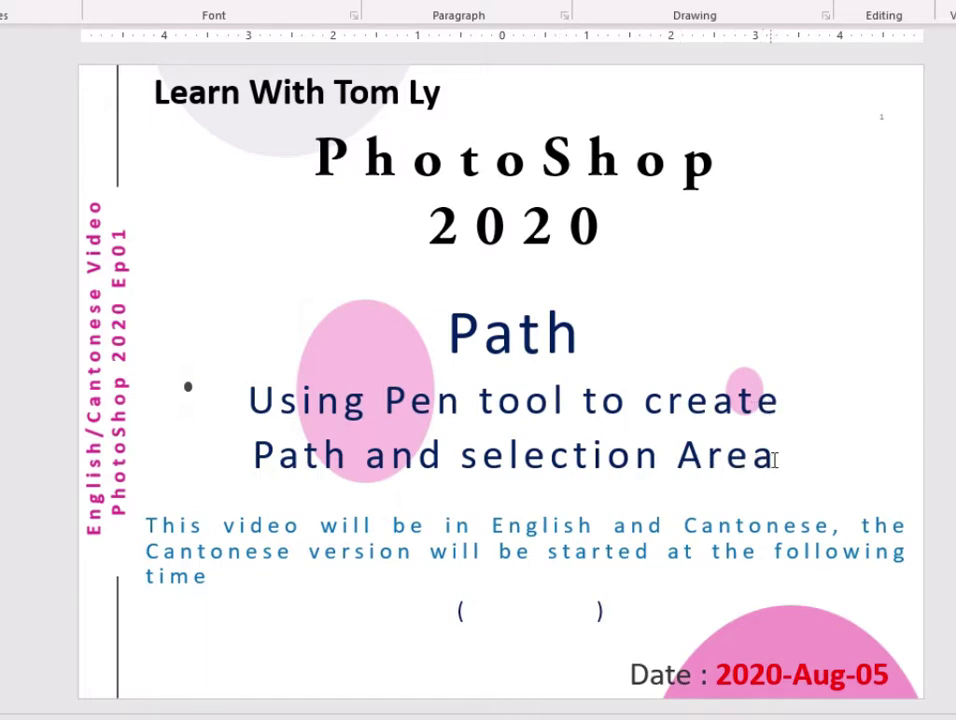
{"action": "left_click_drag", "start_coordinate": [463, 455], "coordinate": [758, 460]}
{"action": "left_click", "coordinate": [918, 395]}
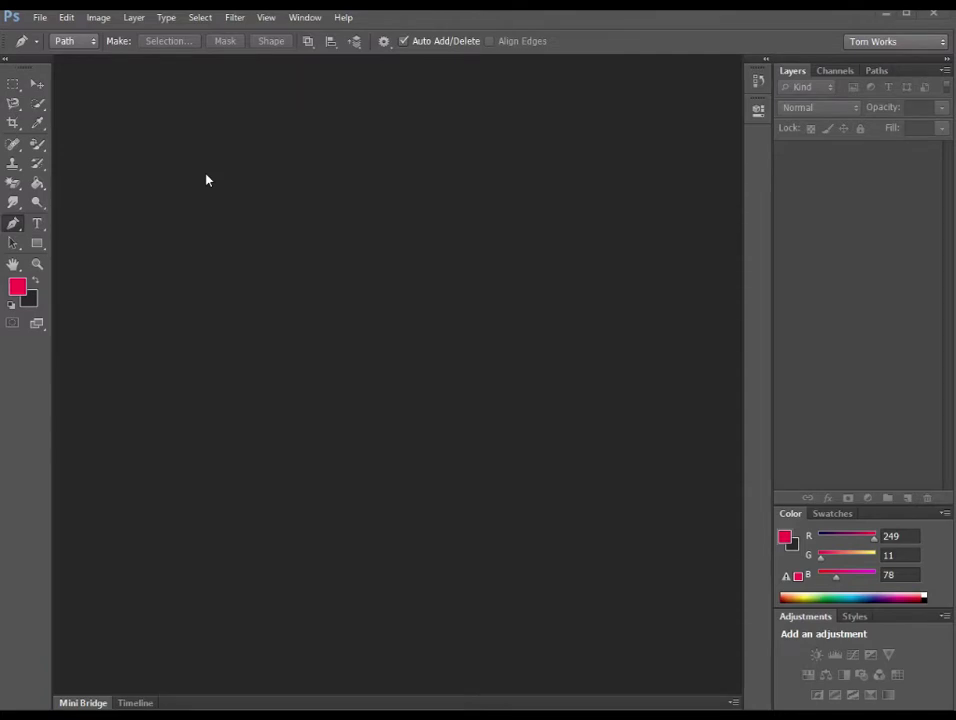
Step: Select the Pen tool and open simplepath.jpg from the Exercise Files folder
{"action": "left_click", "coordinate": [14, 224]}
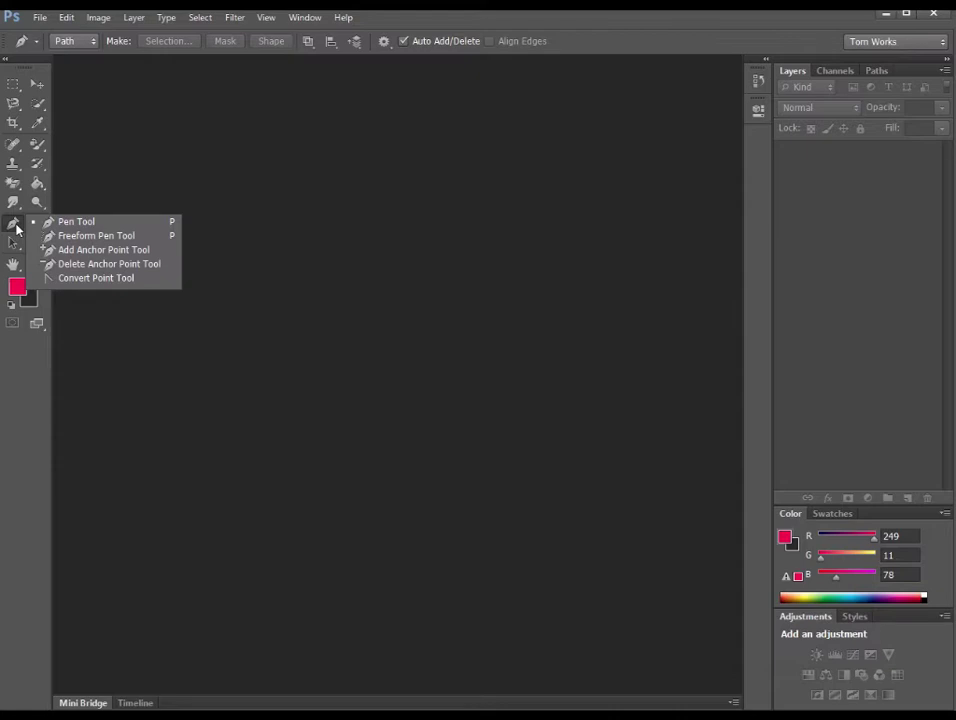
{"action": "left_click", "coordinate": [34, 18]}
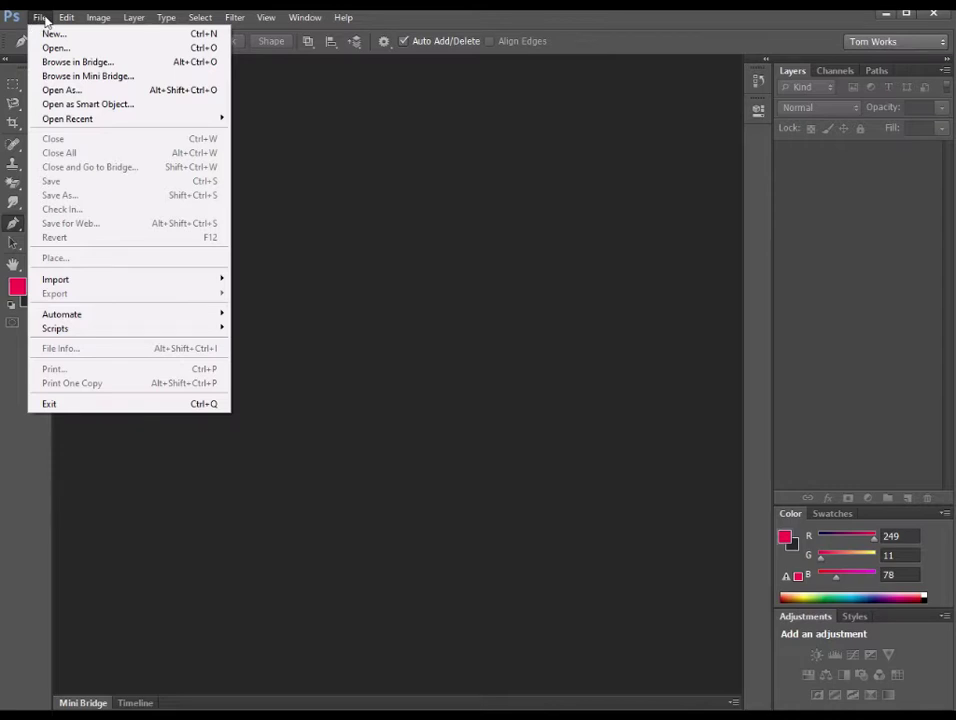
{"action": "left_click", "coordinate": [56, 47]}
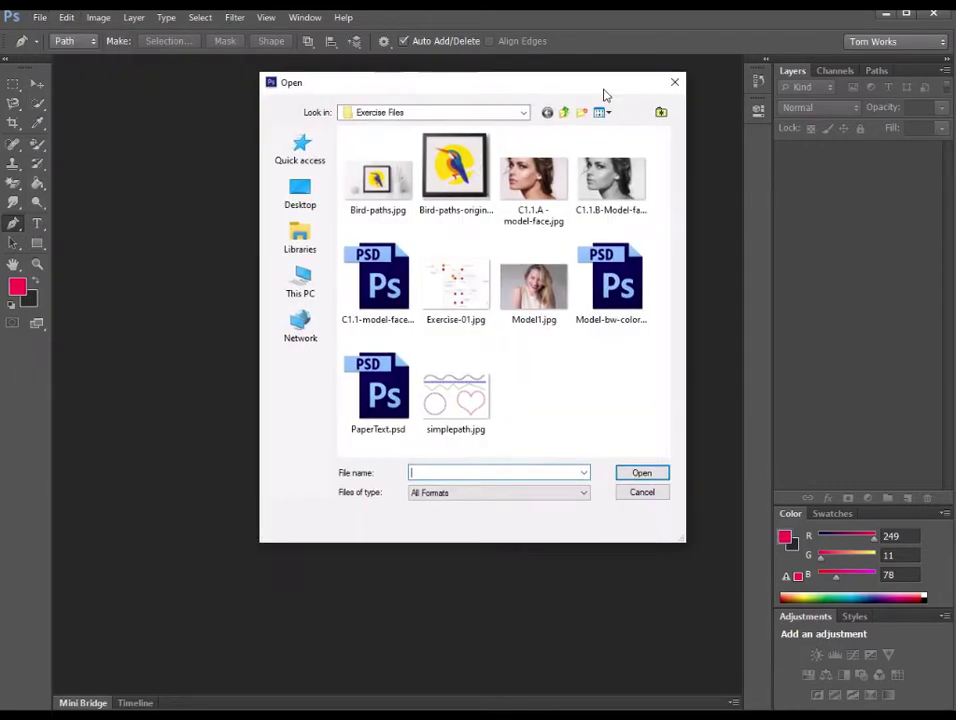
{"action": "left_click", "coordinate": [500, 393]}
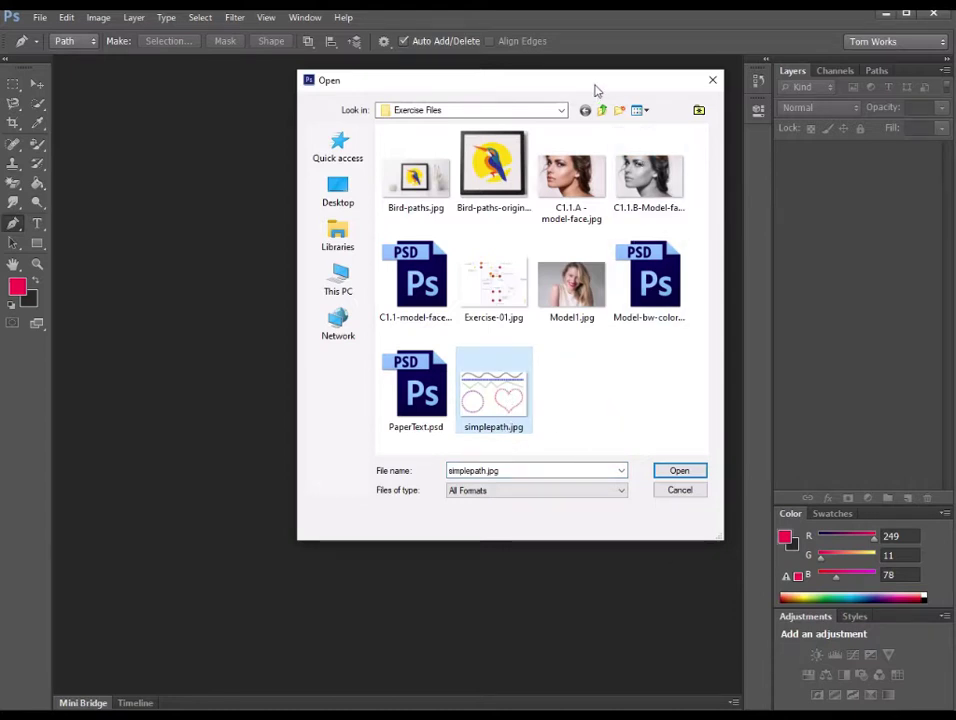
{"action": "left_click_drag", "start_coordinate": [588, 87], "coordinate": [510, 93]}
{"action": "left_click", "coordinate": [604, 477]}
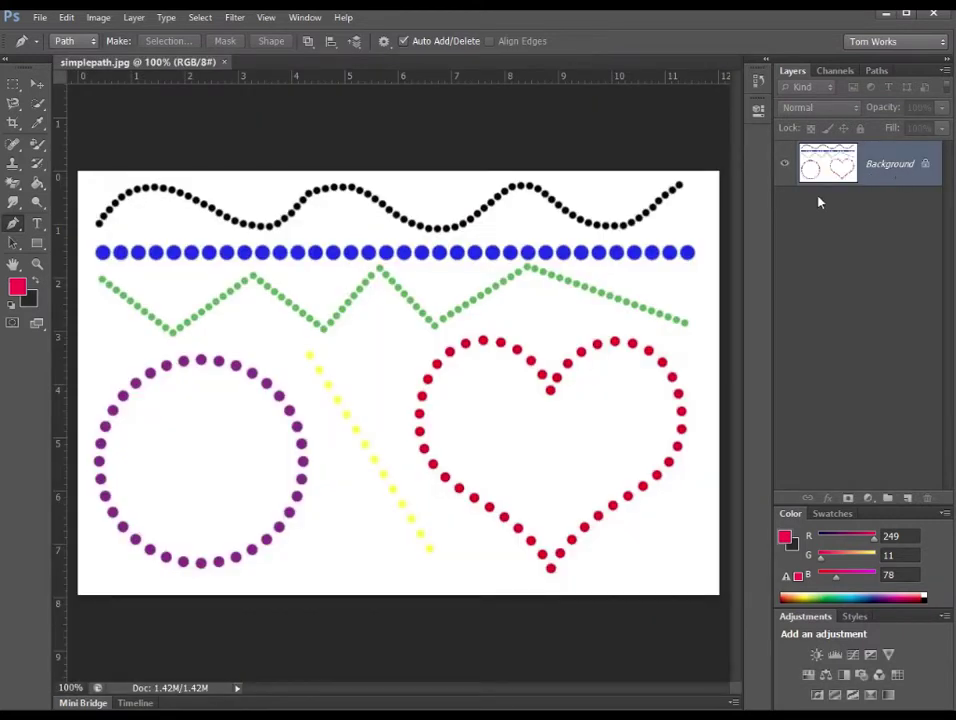
Step: Convert the Background into a normal layer named 'Basic'
{"action": "double_click", "coordinate": [886, 172]}
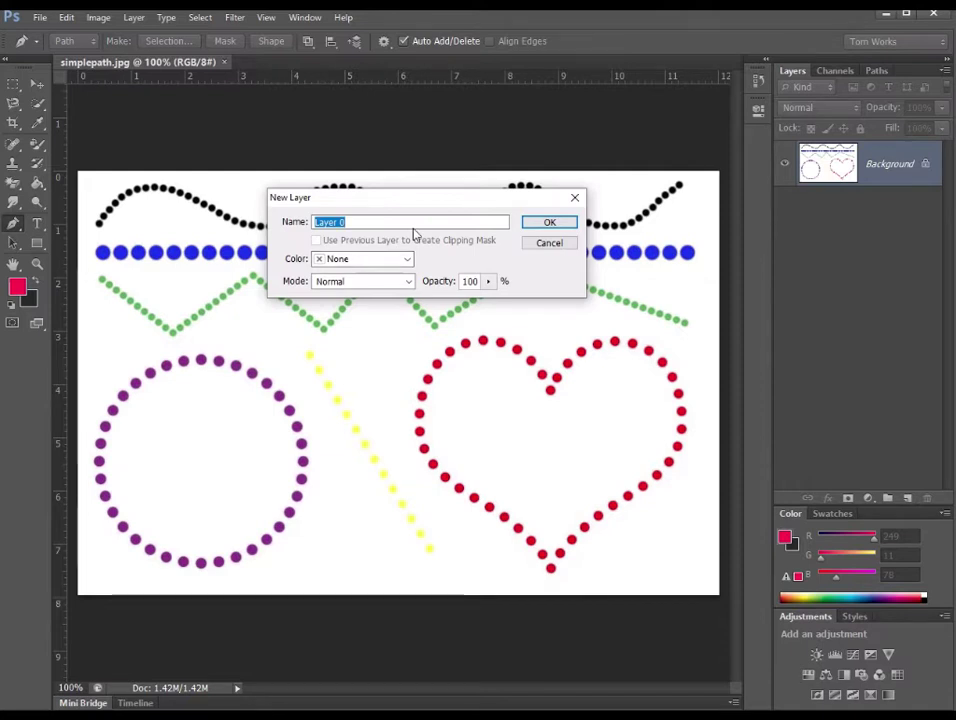
{"action": "type", "text": "Bas"}
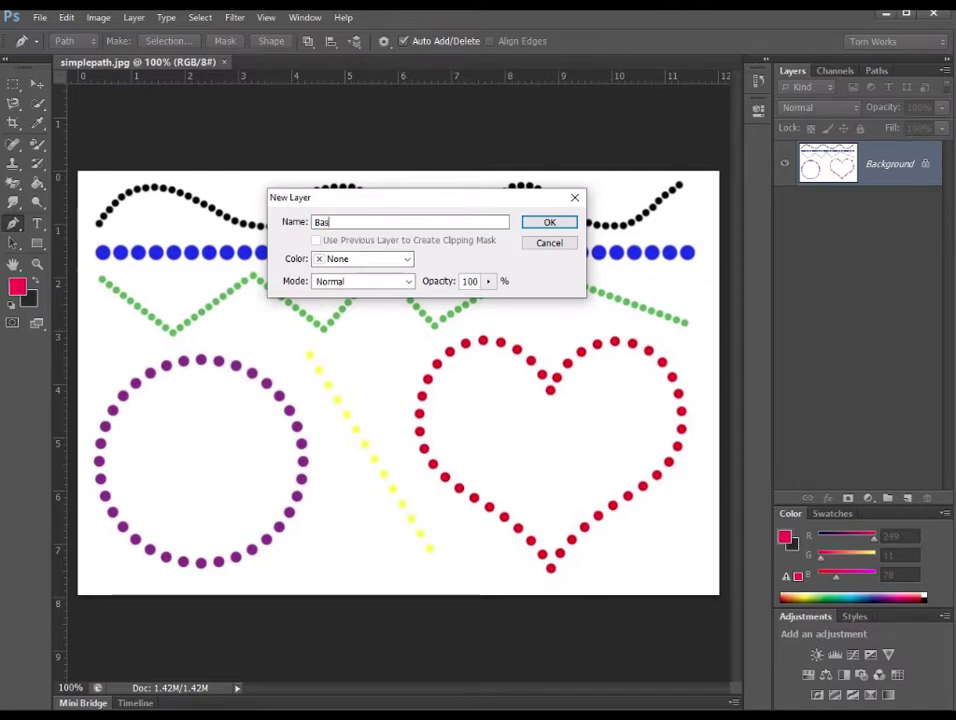
{"action": "type", "text": "ic"}
{"action": "key", "text": "Return"}
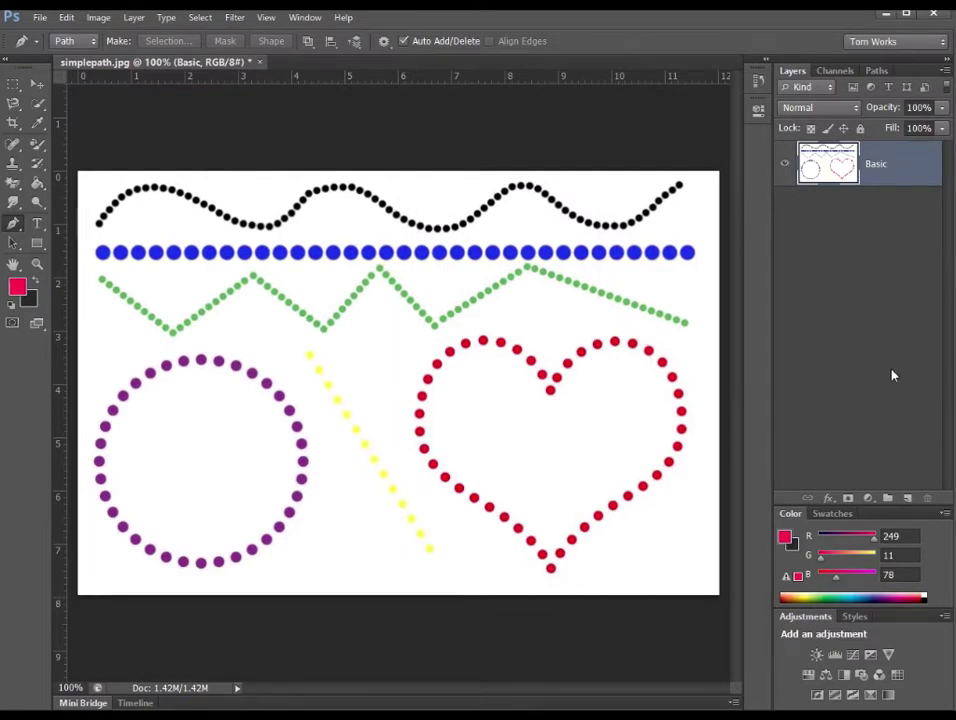
Step: Add a new empty layer above Basic and name it 'Drawing Path'
{"action": "left_click", "coordinate": [908, 499]}
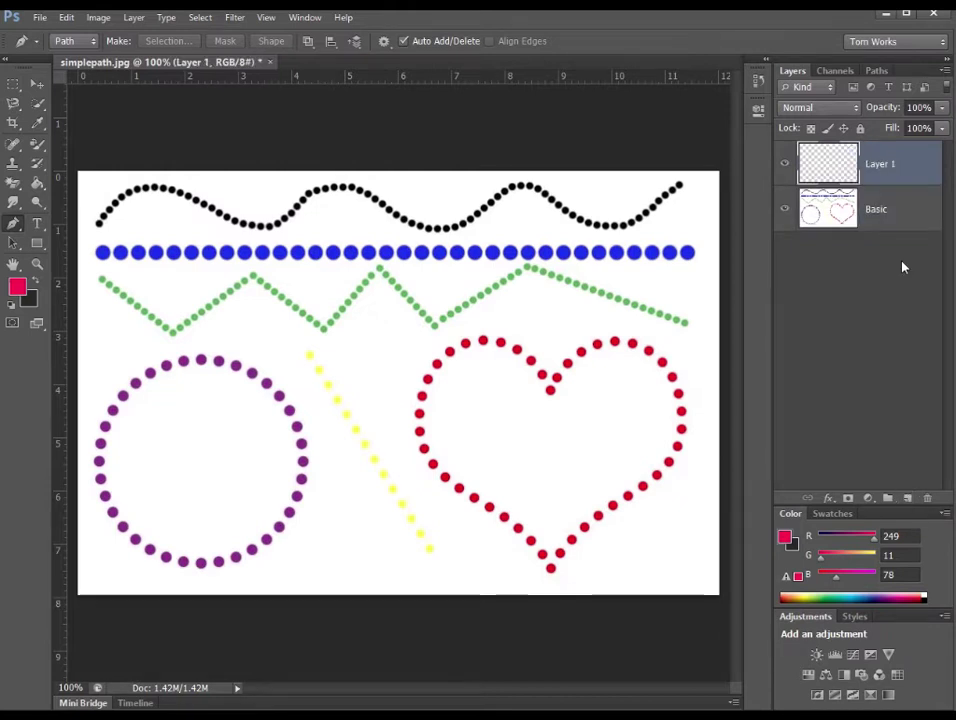
{"action": "double_click", "coordinate": [885, 164]}
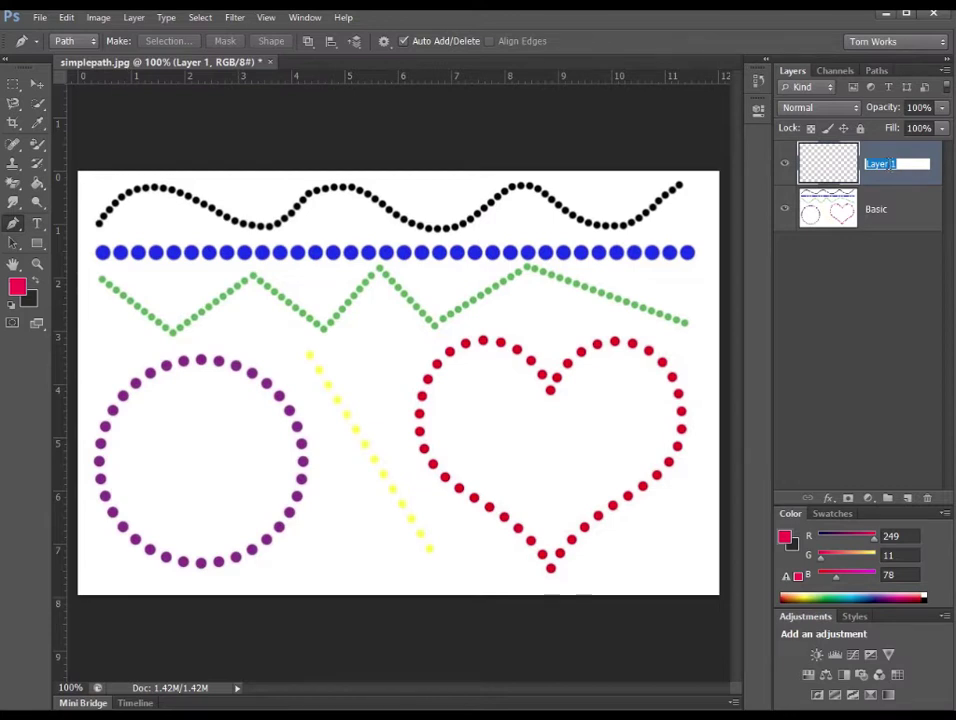
{"action": "key", "text": "BackSpace"}
{"action": "type", "text": "Drawing"}
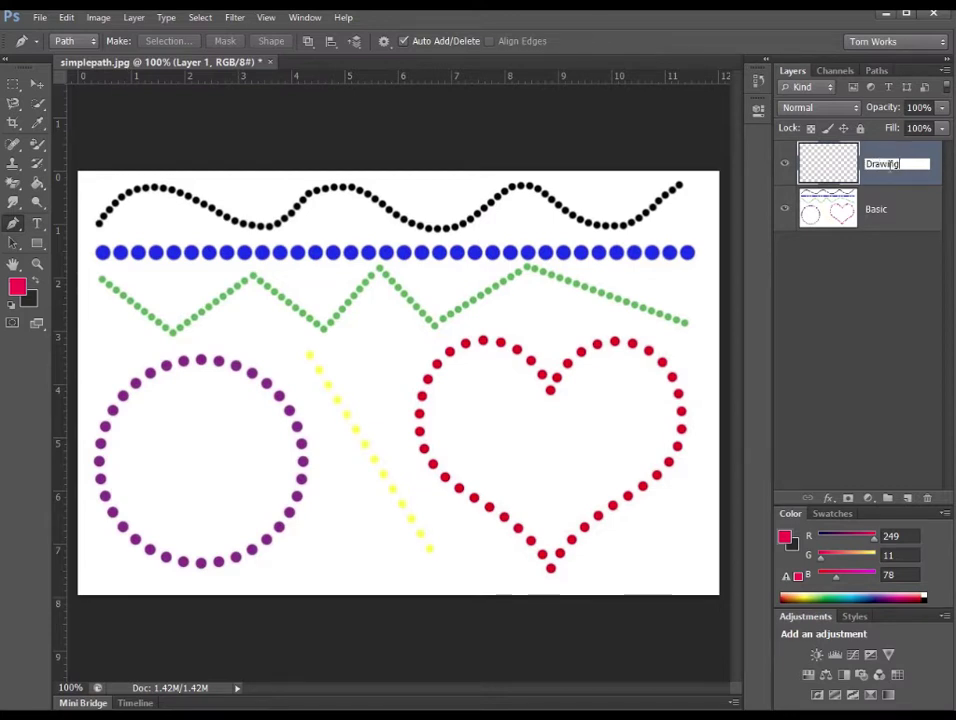
{"action": "type", "text": " Path"}
{"action": "key", "text": "Return"}
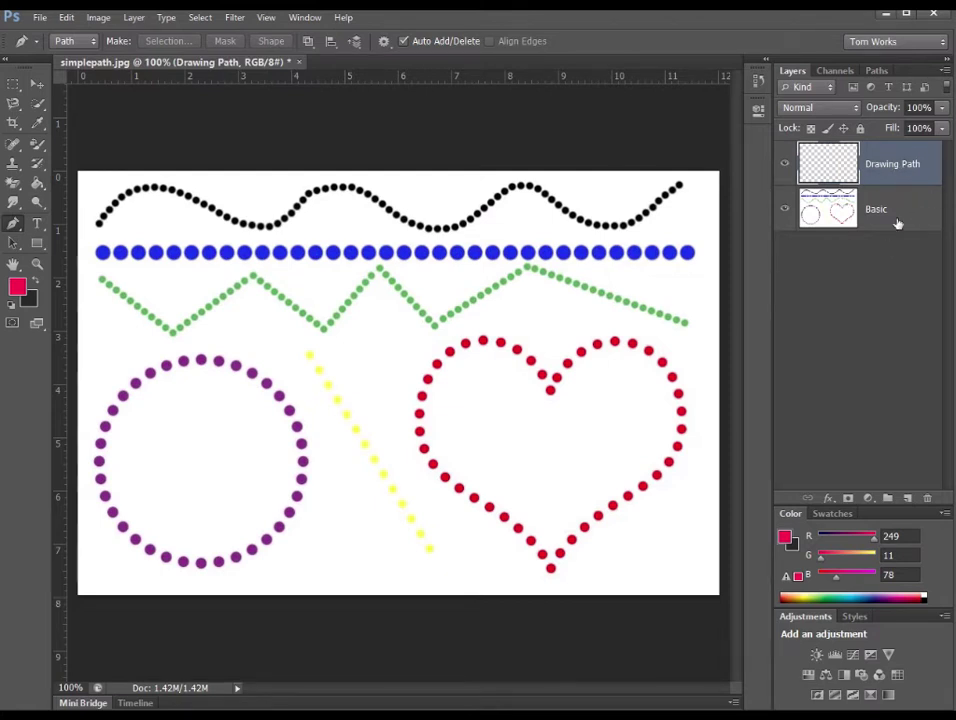
Step: Set the Basic layer to 46% opacity, lock it fully, and select Drawing Path
{"action": "left_click", "coordinate": [888, 214]}
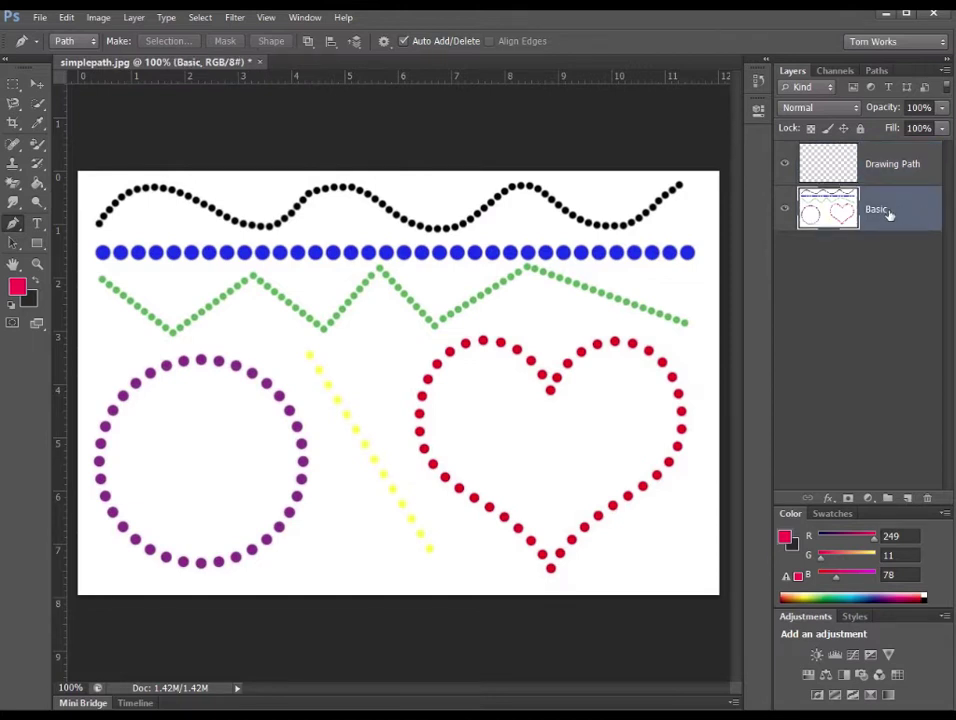
{"action": "left_click", "coordinate": [941, 107]}
{"action": "left_click_drag", "start_coordinate": [941, 128], "coordinate": [901, 128]}
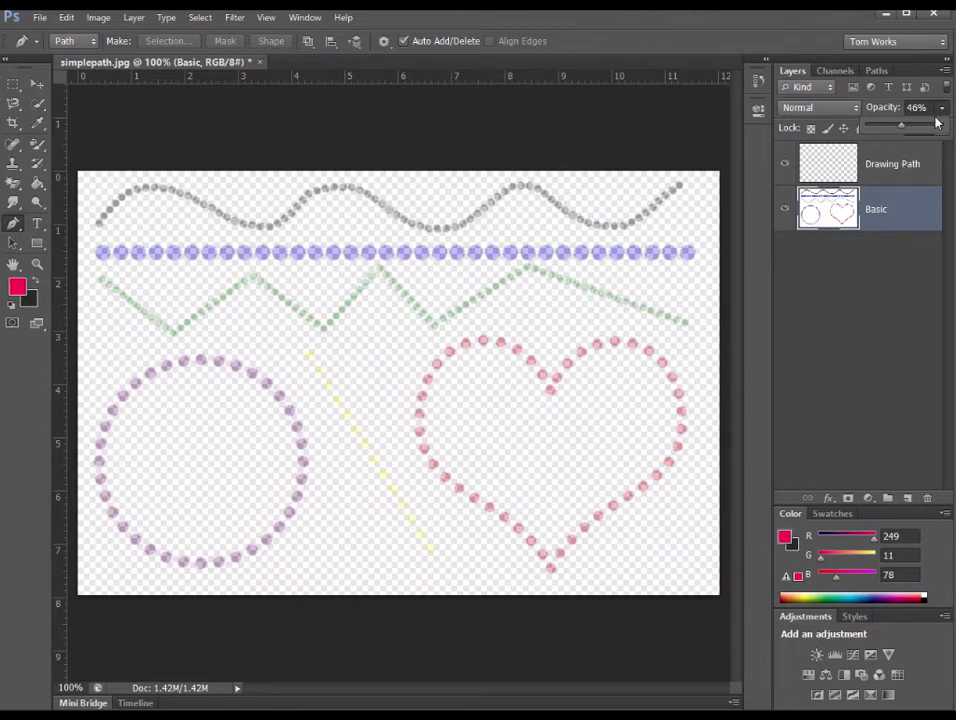
{"action": "left_click", "coordinate": [907, 209]}
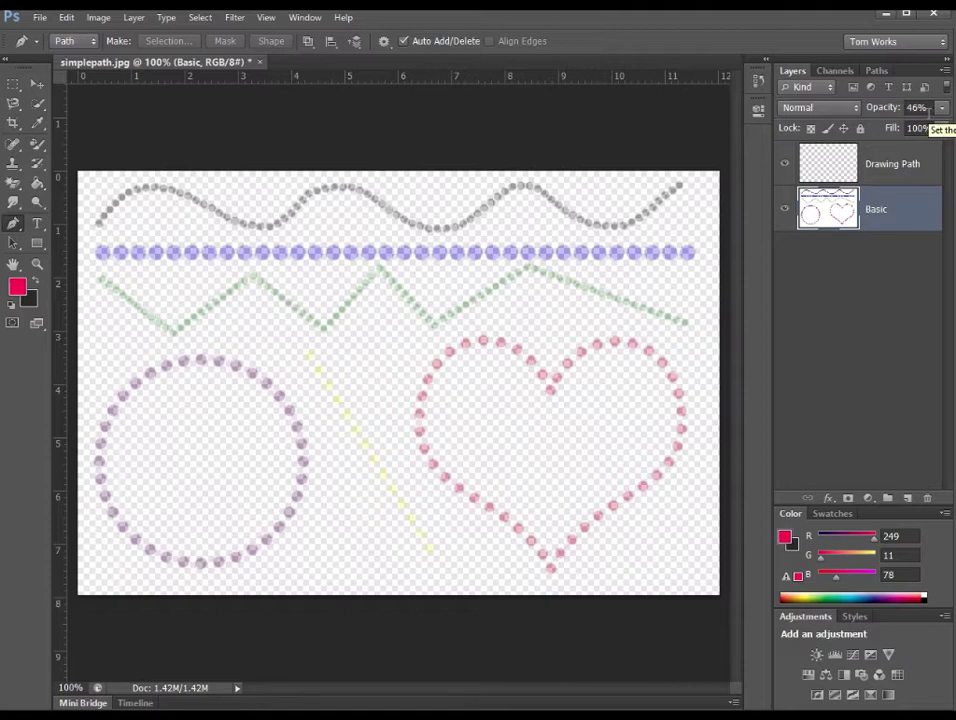
{"action": "left_click", "coordinate": [859, 128]}
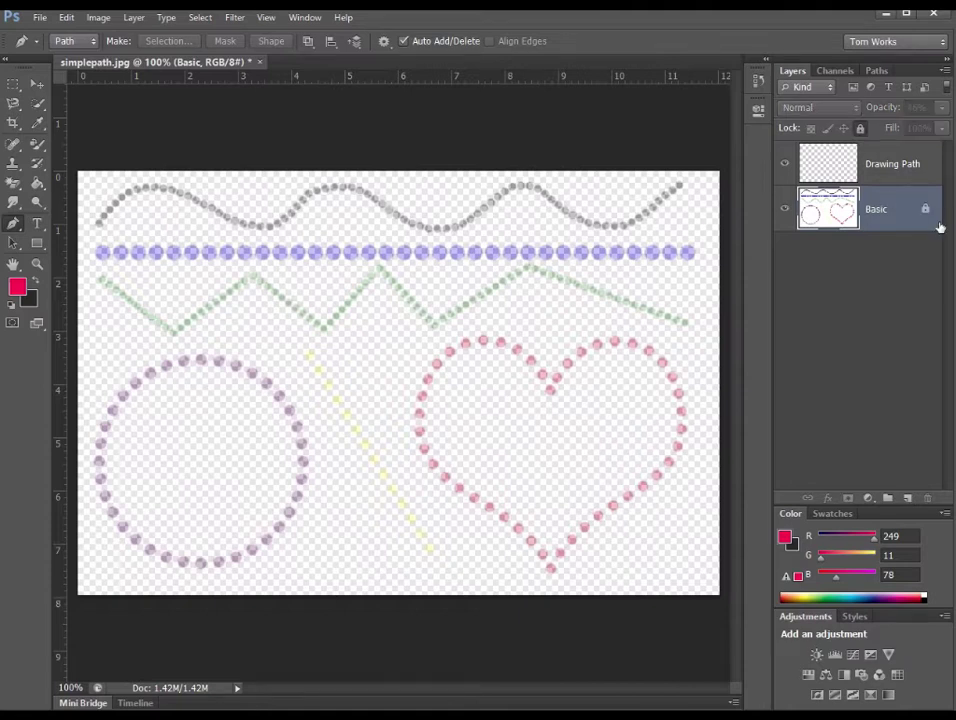
{"action": "left_click", "coordinate": [914, 178]}
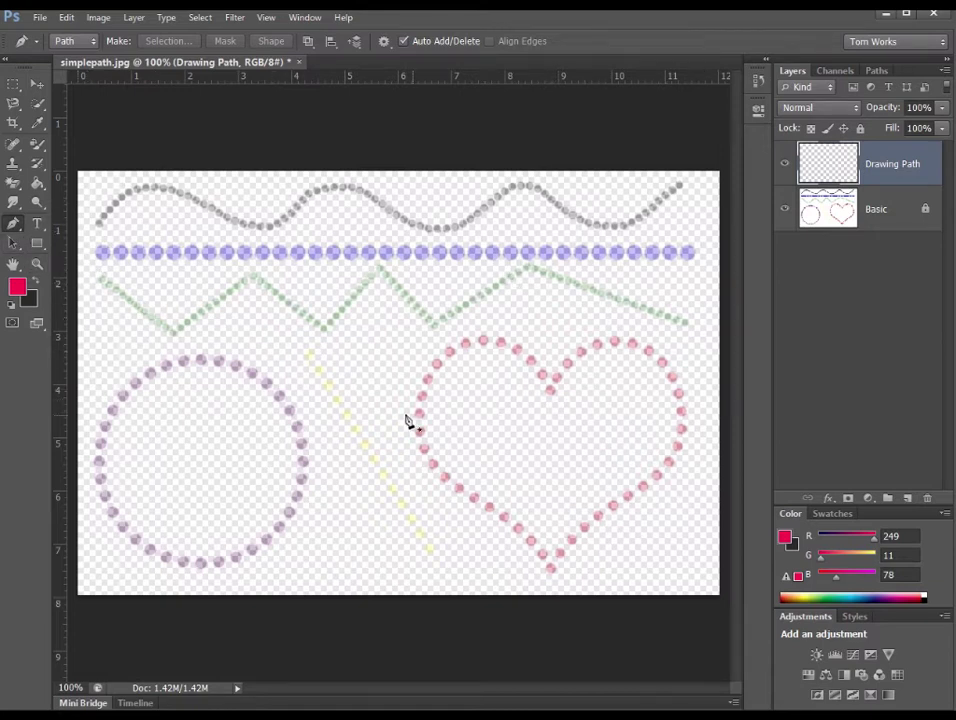
Step: Draw a two-point straight path along the yellow diagonal line, then deselect it
{"action": "left_click", "coordinate": [302, 352]}
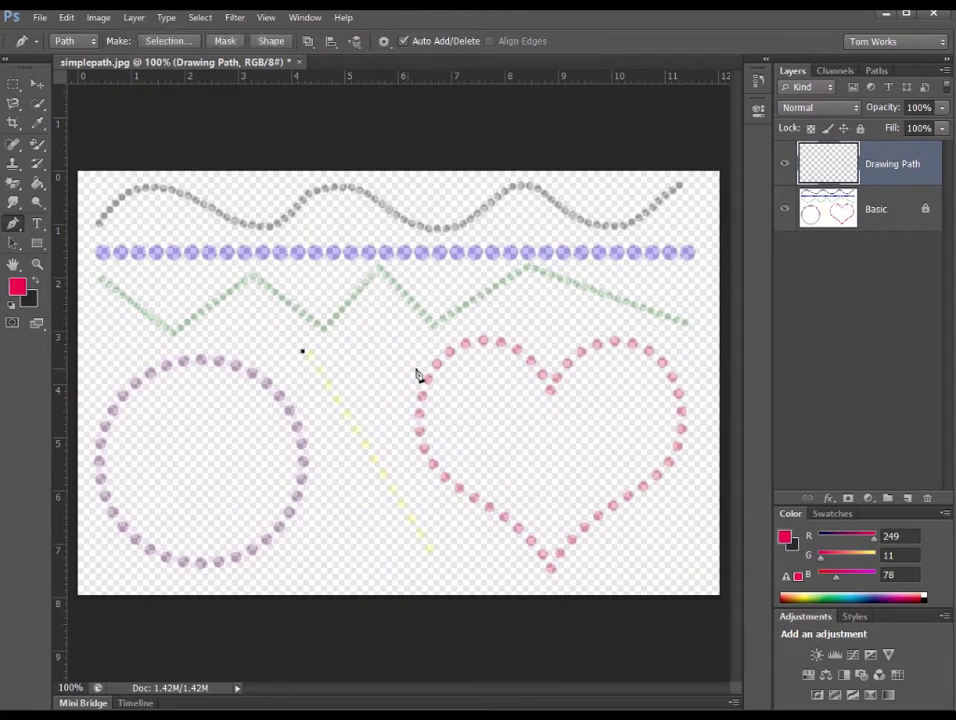
{"action": "left_click", "coordinate": [433, 556]}
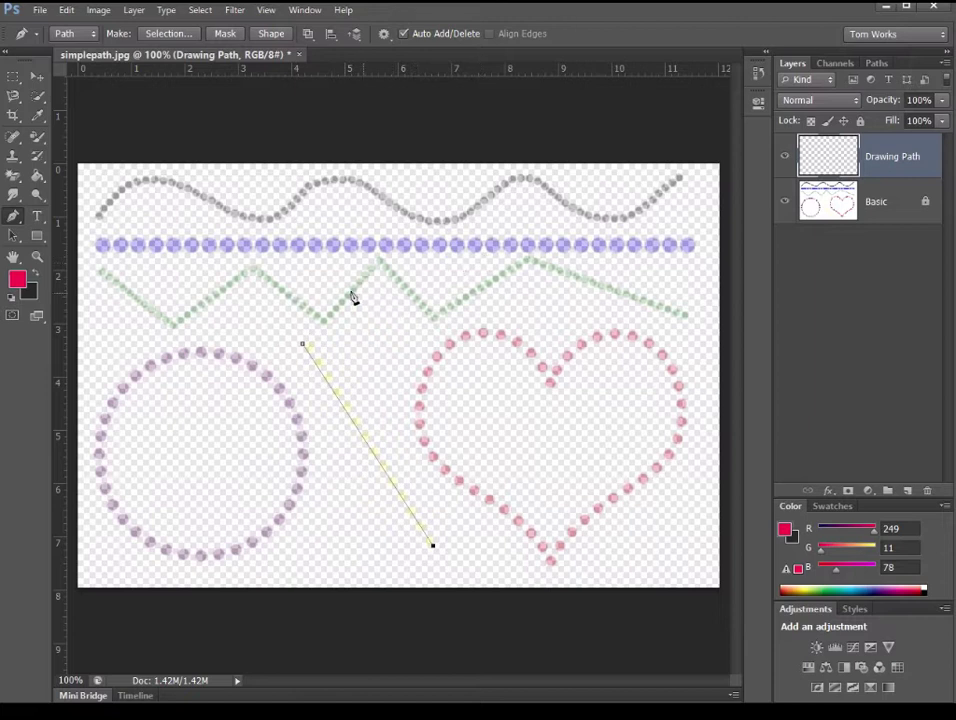
{"action": "left_click", "coordinate": [15, 242]}
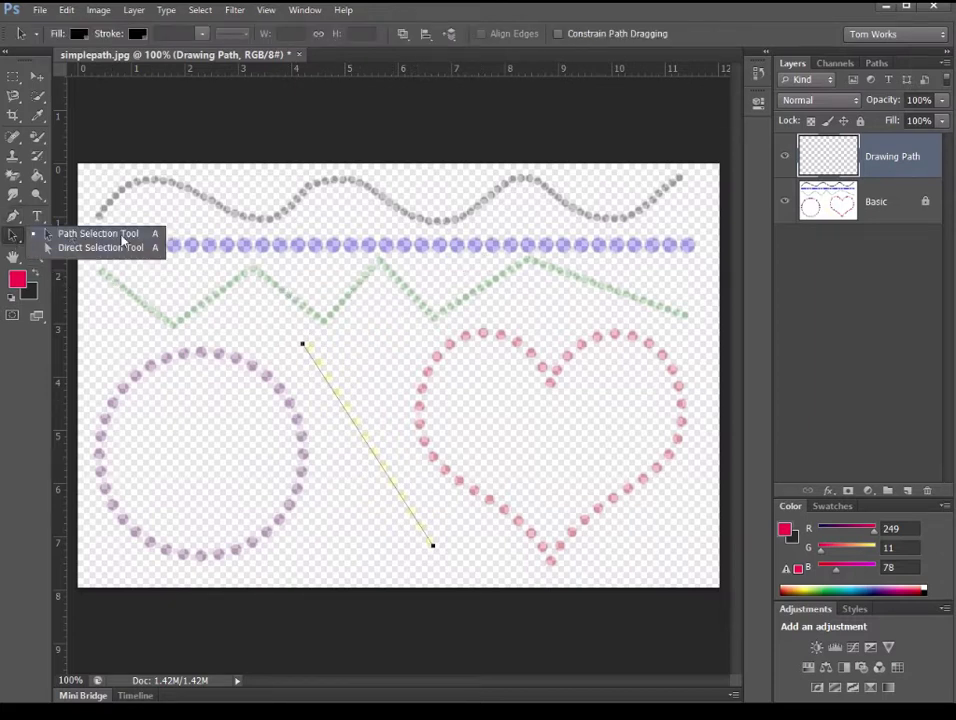
{"action": "left_click", "coordinate": [120, 238]}
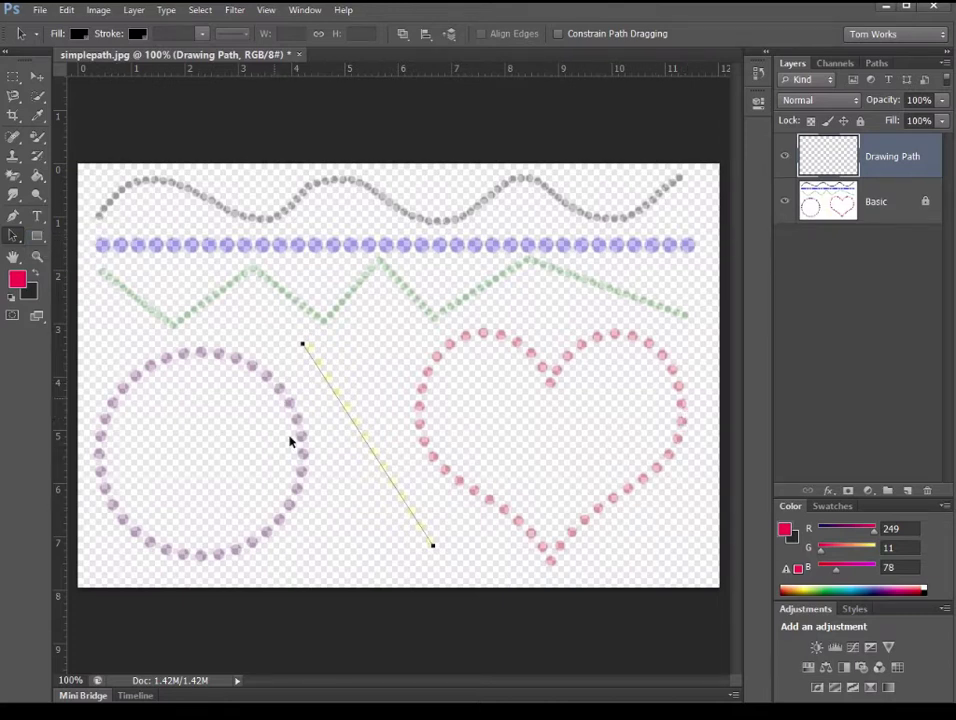
{"action": "left_click", "coordinate": [487, 437]}
Step: Trace the green zigzag left to right with straight segments through all eight corner points
{"action": "left_click", "coordinate": [13, 215]}
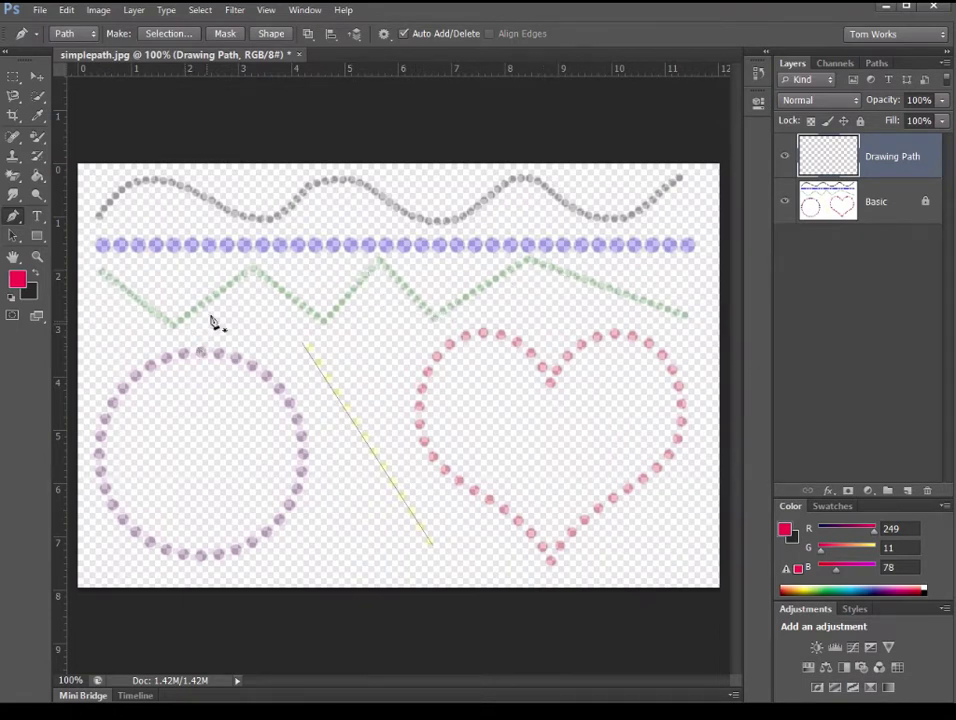
{"action": "left_click", "coordinate": [101, 272]}
{"action": "left_click", "coordinate": [175, 326]}
{"action": "left_click", "coordinate": [253, 267]}
{"action": "left_click", "coordinate": [324, 320]}
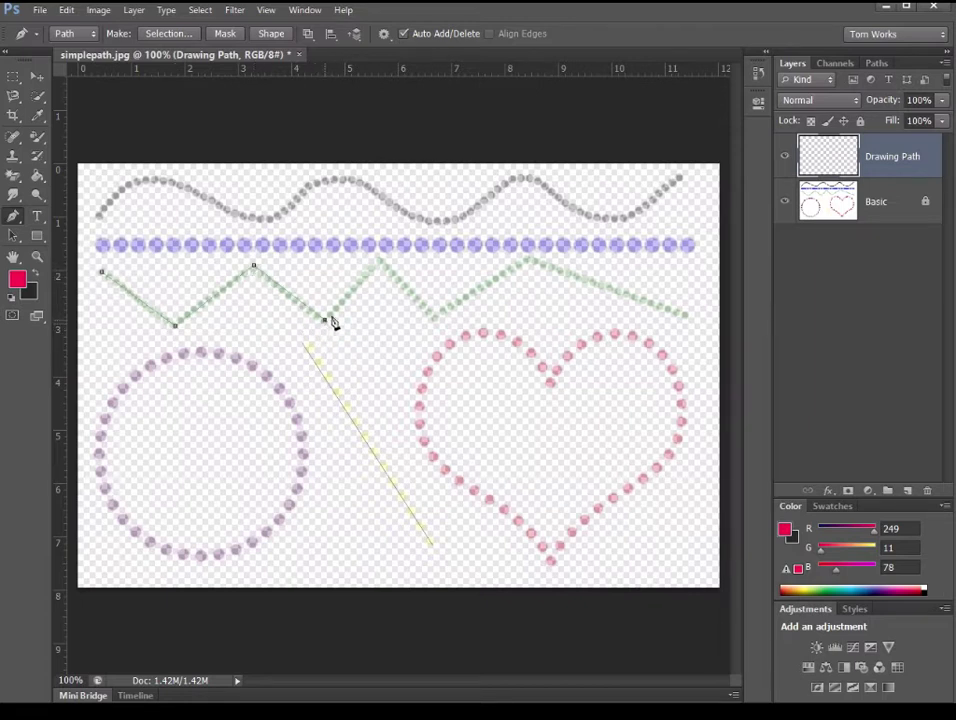
{"action": "left_click", "coordinate": [379, 259]}
{"action": "left_click", "coordinate": [432, 319]}
{"action": "left_click", "coordinate": [531, 262]}
{"action": "left_click", "coordinate": [688, 315]}
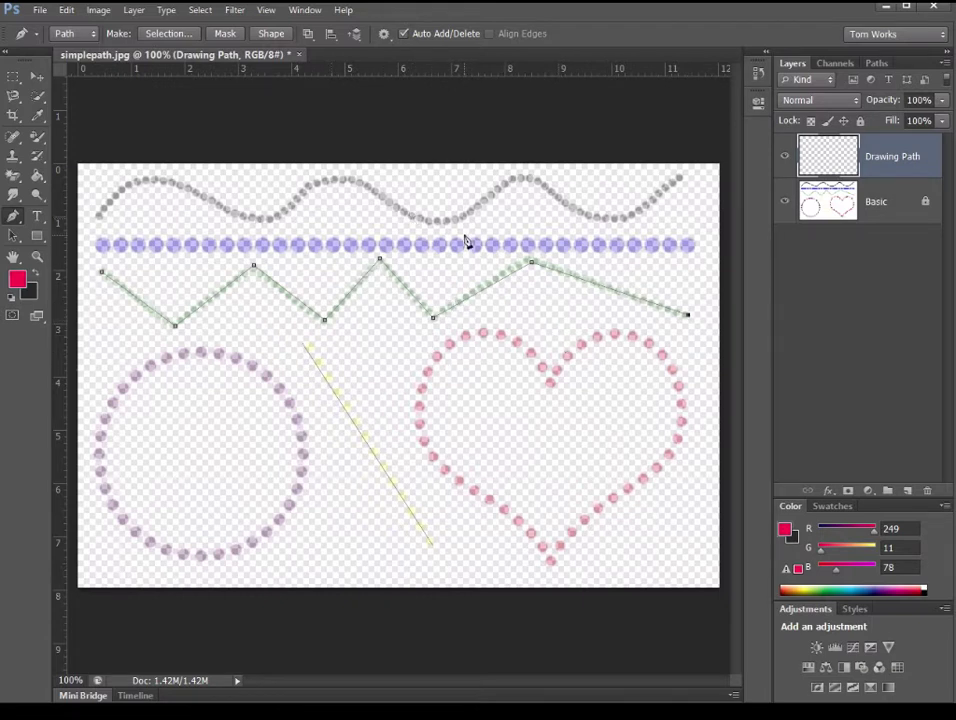
Step: Deselect the zigzag path with the Path Selection Tool
{"action": "left_click", "coordinate": [14, 235]}
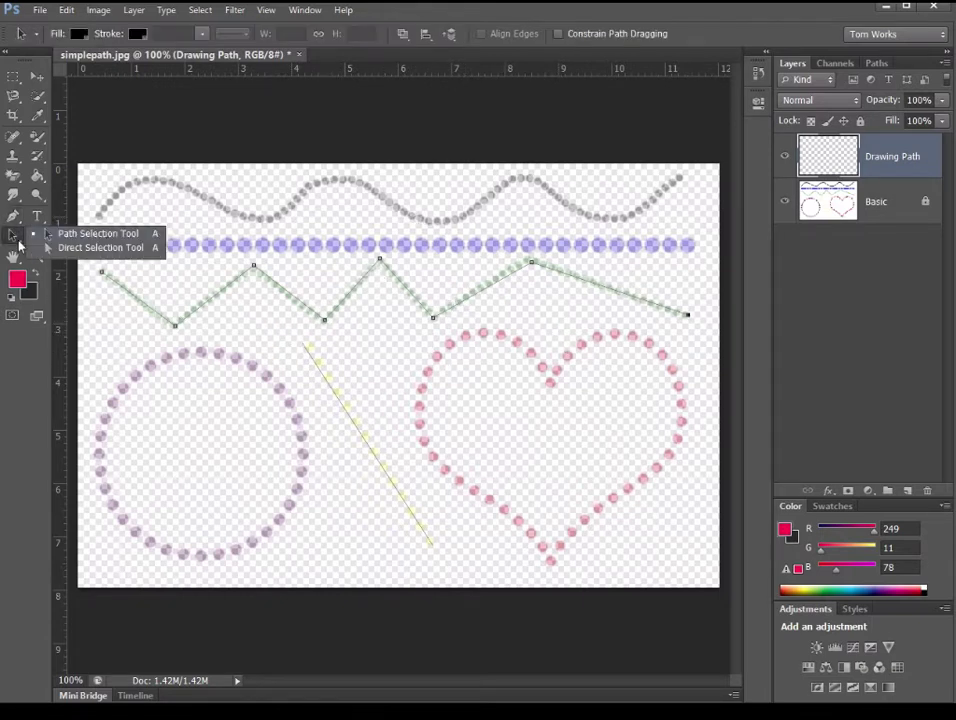
{"action": "left_click", "coordinate": [120, 243]}
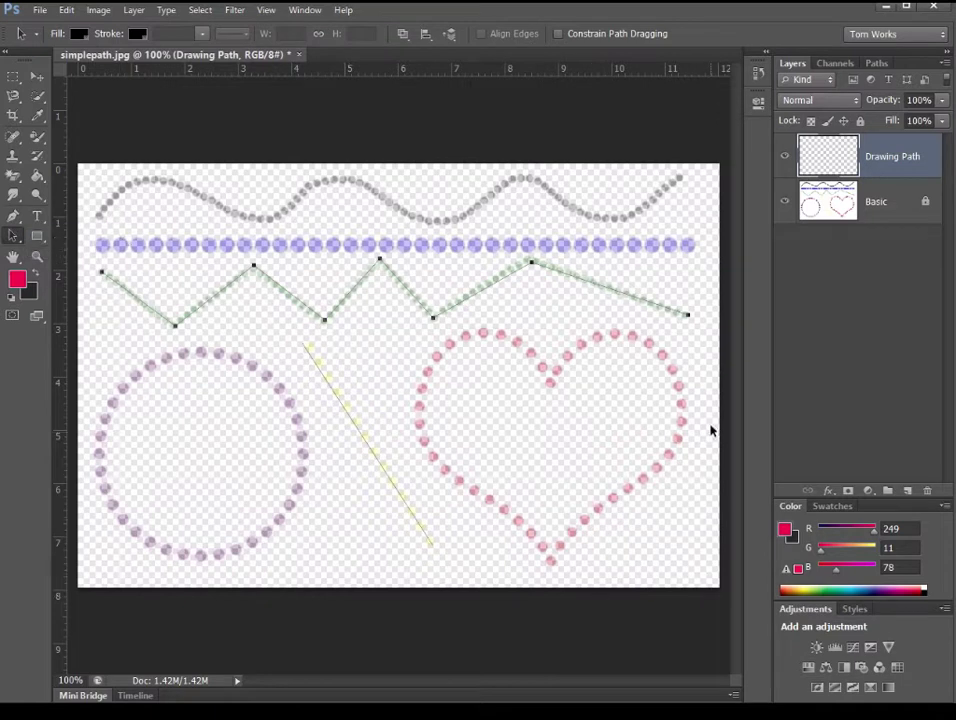
{"action": "left_click", "coordinate": [368, 295]}
Step: Draw a straight two-point path across the blue row, then return to the Pen Tool
{"action": "left_click", "coordinate": [15, 218]}
{"action": "left_click_drag", "start_coordinate": [20, 224], "coordinate": [72, 213]}
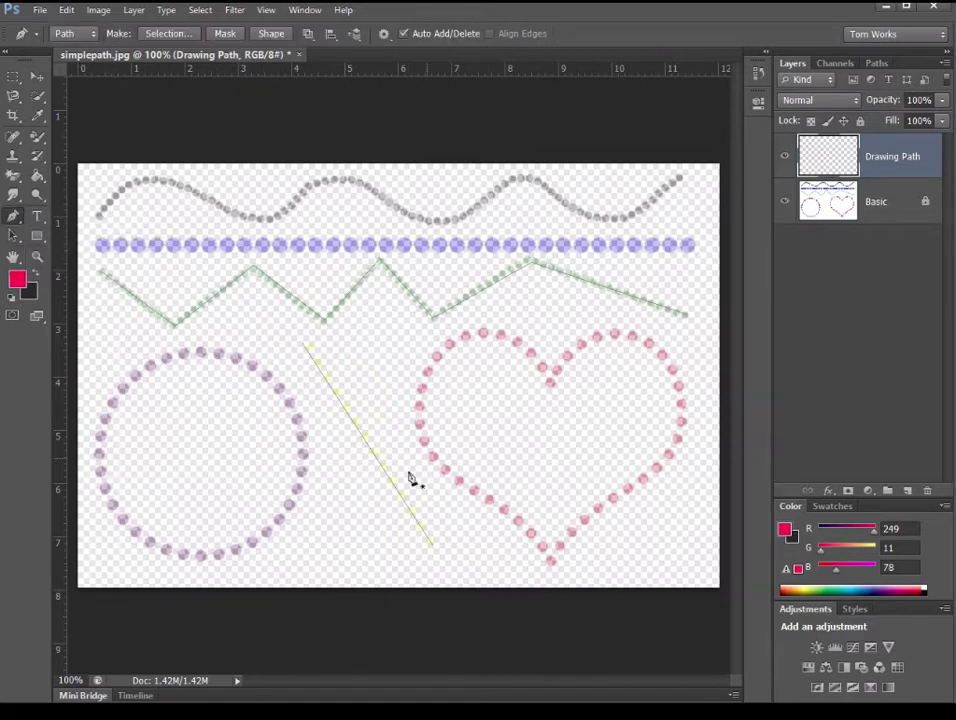
{"action": "left_click", "coordinate": [100, 244]}
{"action": "left_click", "coordinate": [689, 245]}
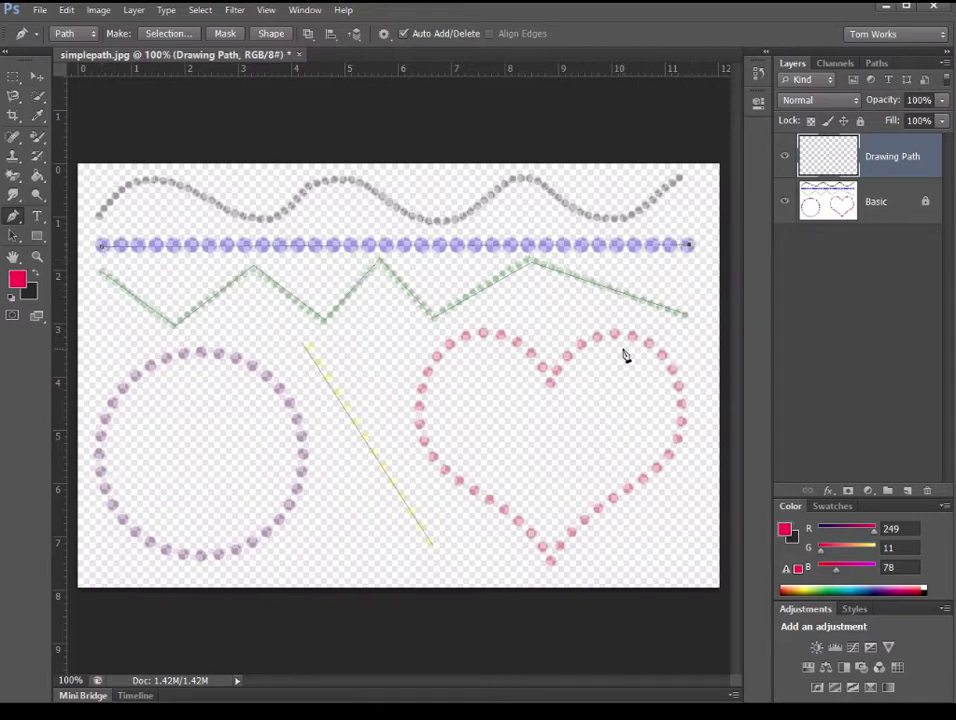
{"action": "left_click", "coordinate": [12, 236]}
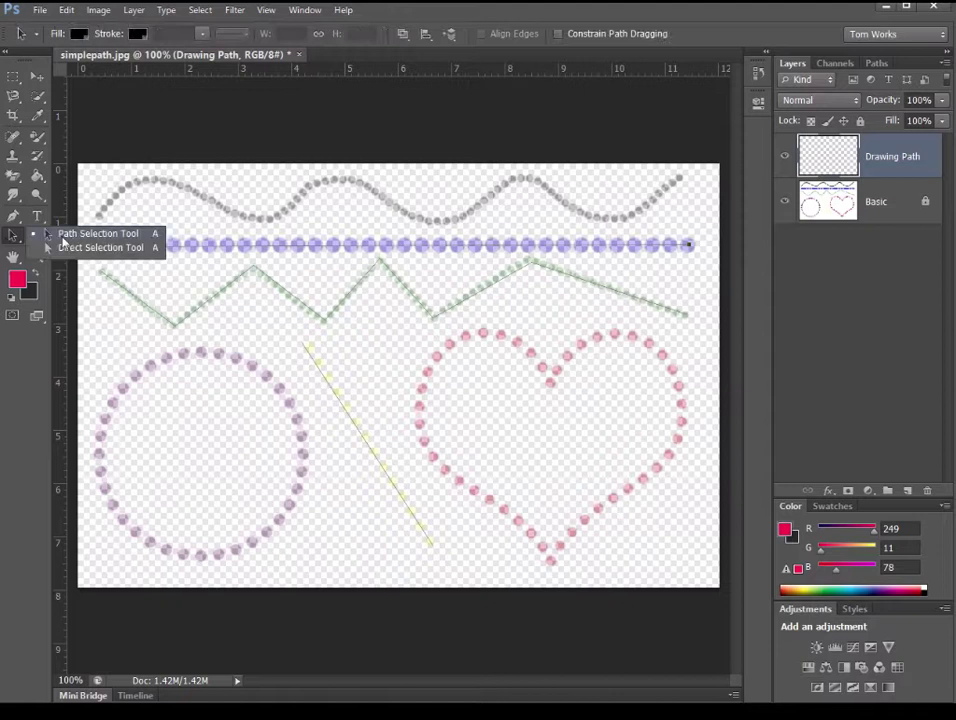
{"action": "left_click", "coordinate": [61, 236]}
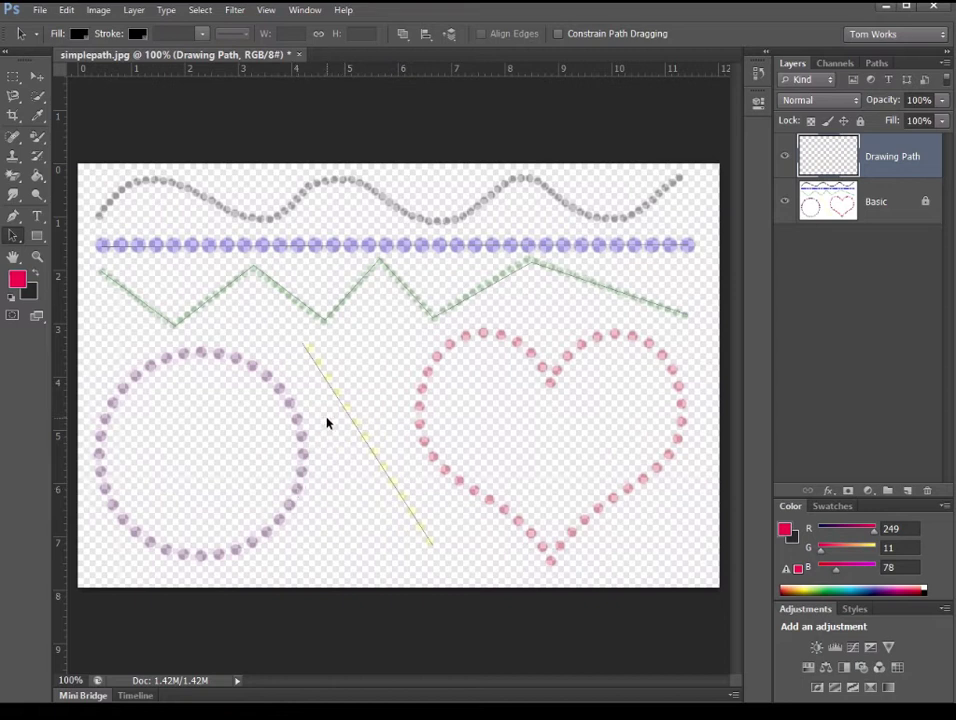
{"action": "left_click", "coordinate": [13, 215]}
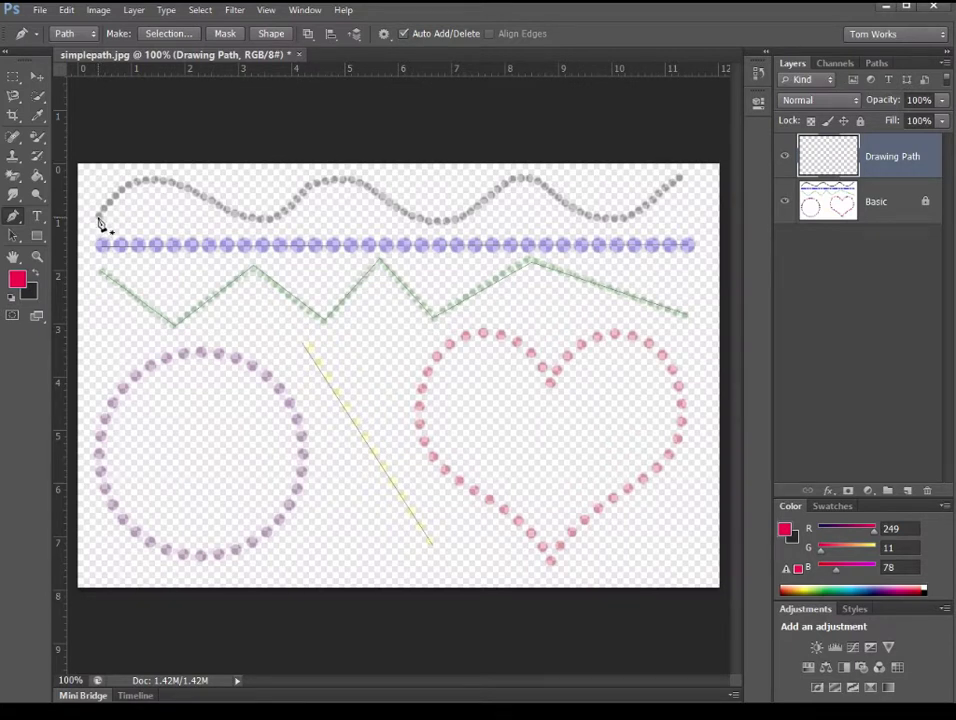
Step: Trace the grey wave with smooth curved anchors on each crest and trough, end to end
{"action": "left_click_drag", "start_coordinate": [99, 217], "coordinate": [143, 151]}
{"action": "left_click_drag", "start_coordinate": [154, 181], "coordinate": [185, 184]}
{"action": "left_click_drag", "start_coordinate": [261, 218], "coordinate": [287, 219]}
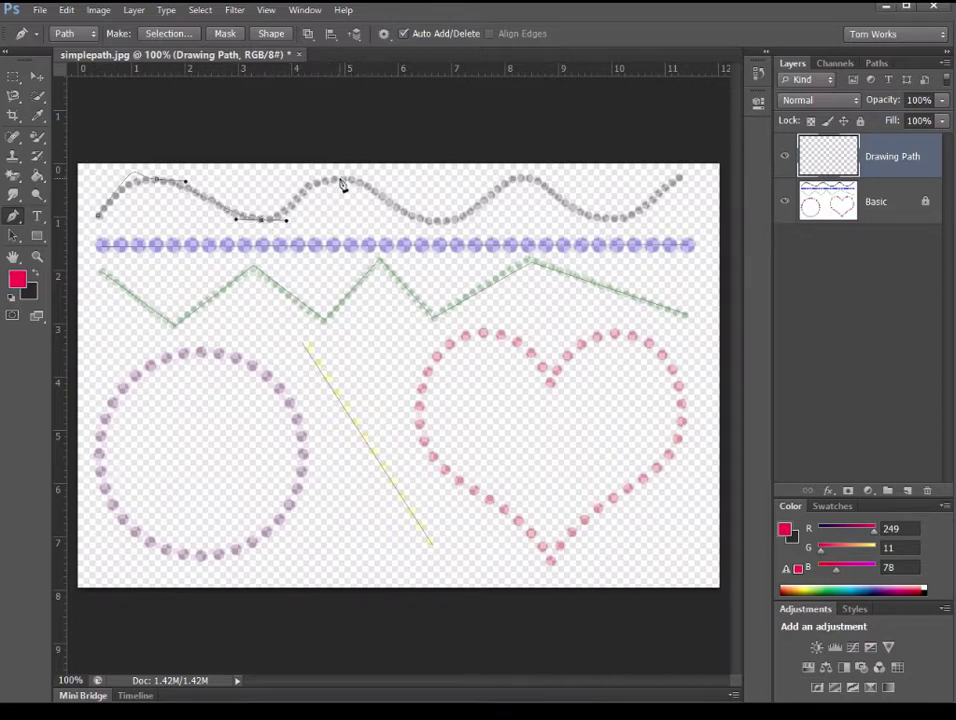
{"action": "left_click_drag", "start_coordinate": [340, 179], "coordinate": [372, 178]}
{"action": "left_click_drag", "start_coordinate": [437, 222], "coordinate": [479, 221]}
{"action": "left_click_drag", "start_coordinate": [527, 178], "coordinate": [561, 178]}
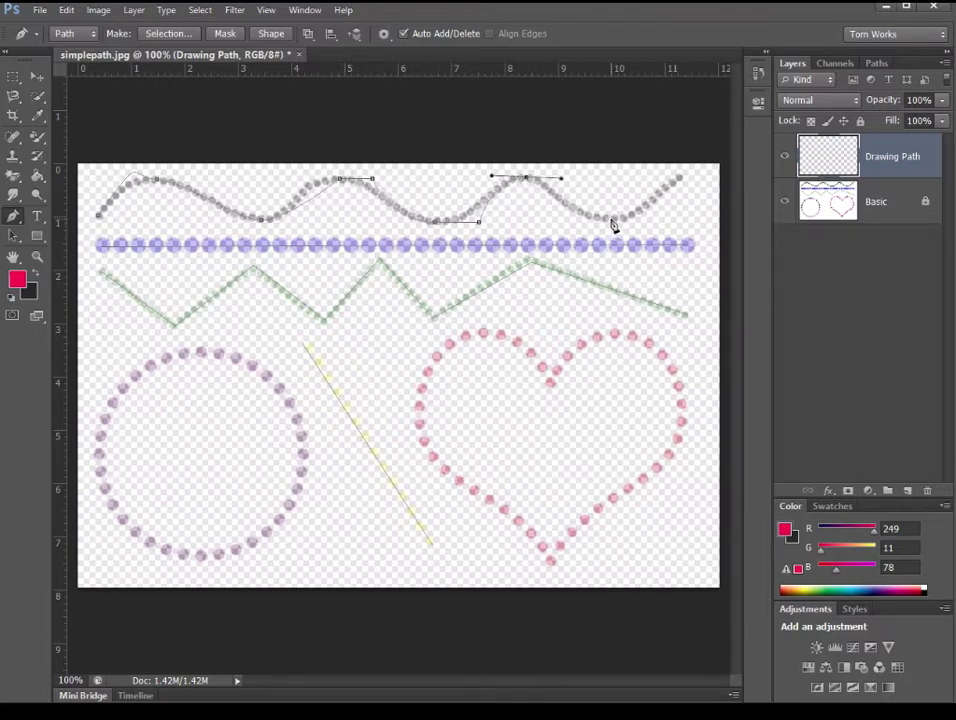
{"action": "left_click_drag", "start_coordinate": [611, 219], "coordinate": [665, 217]}
{"action": "left_click_drag", "start_coordinate": [681, 180], "coordinate": [692, 160]}
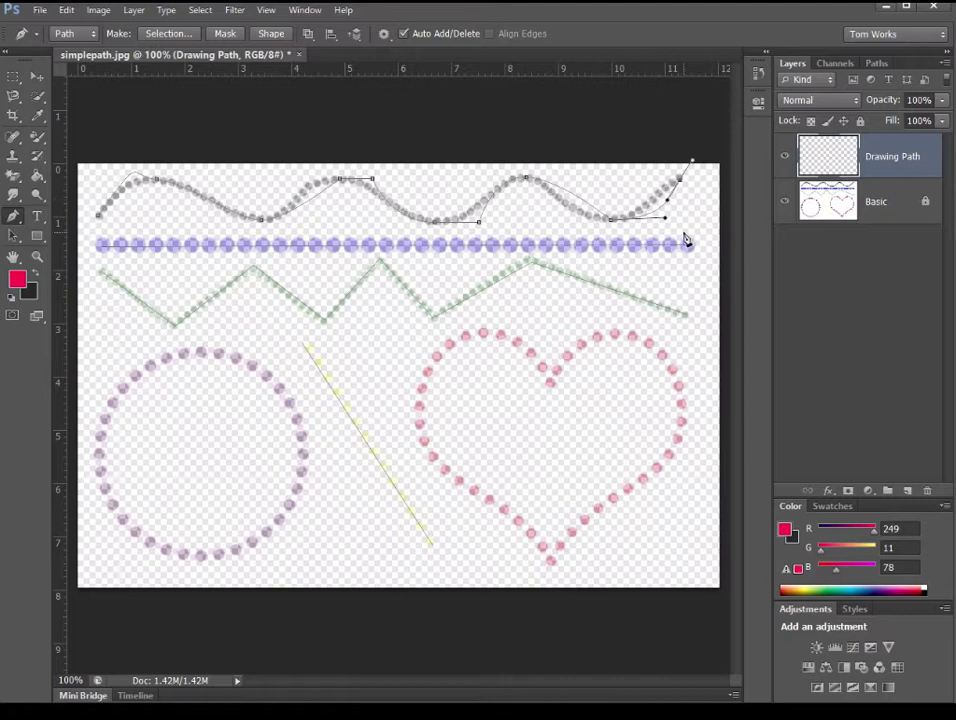
Step: Deselect the finished wave path with the Path Selection Tool
{"action": "left_click", "coordinate": [14, 236]}
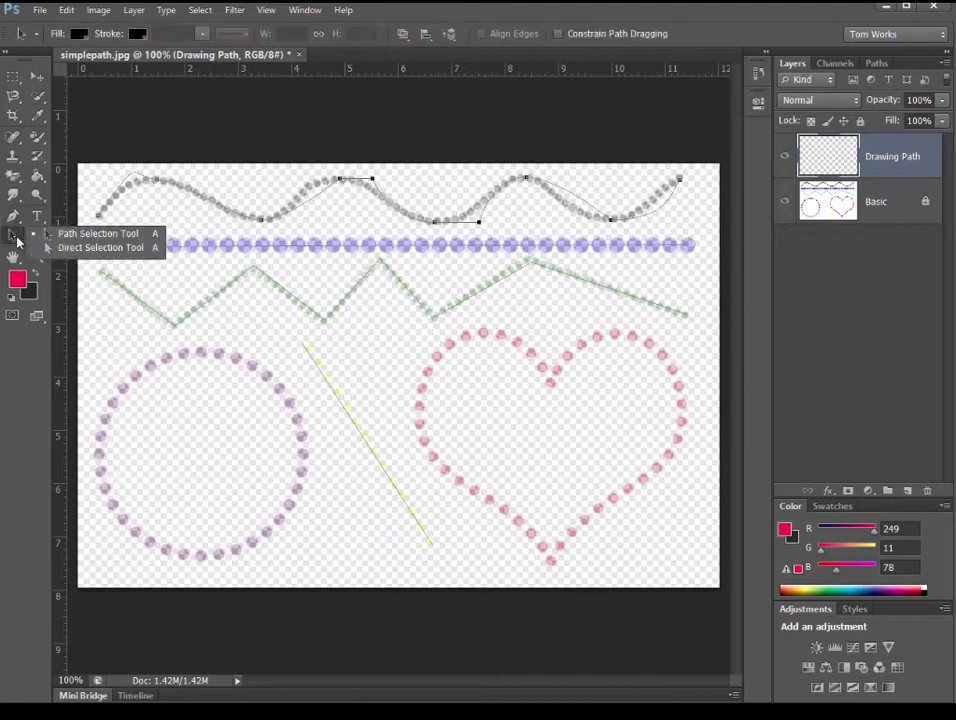
{"action": "left_click", "coordinate": [95, 234]}
{"action": "left_click", "coordinate": [685, 299]}
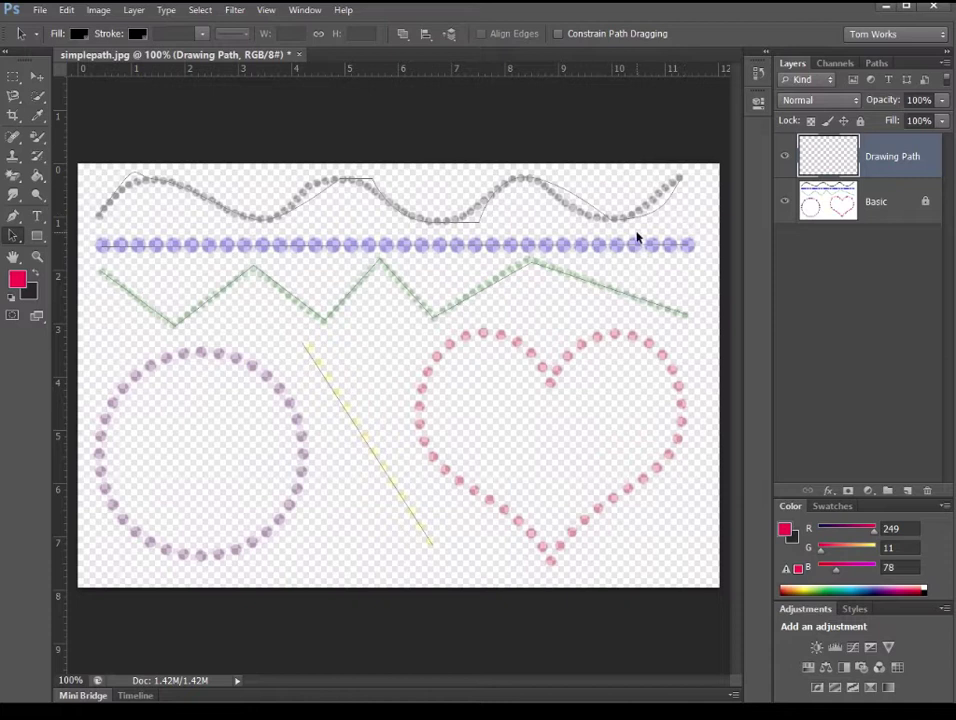
Step: Fade the Basic layer to 17% opacity and make Drawing Path the active layer again
{"action": "left_click", "coordinate": [873, 200]}
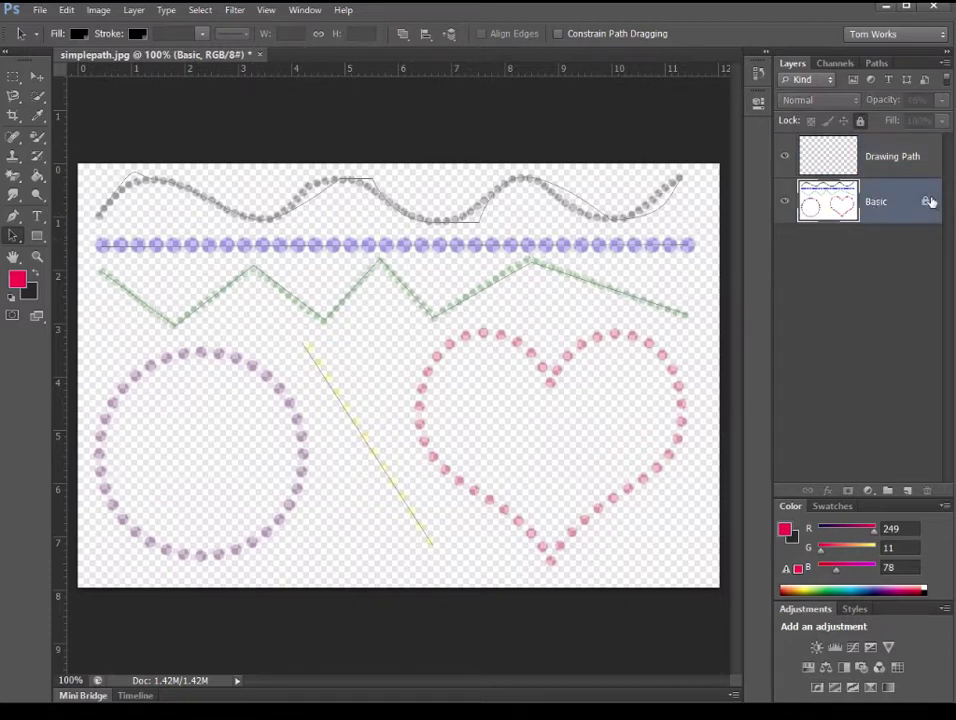
{"action": "left_click", "coordinate": [940, 100]}
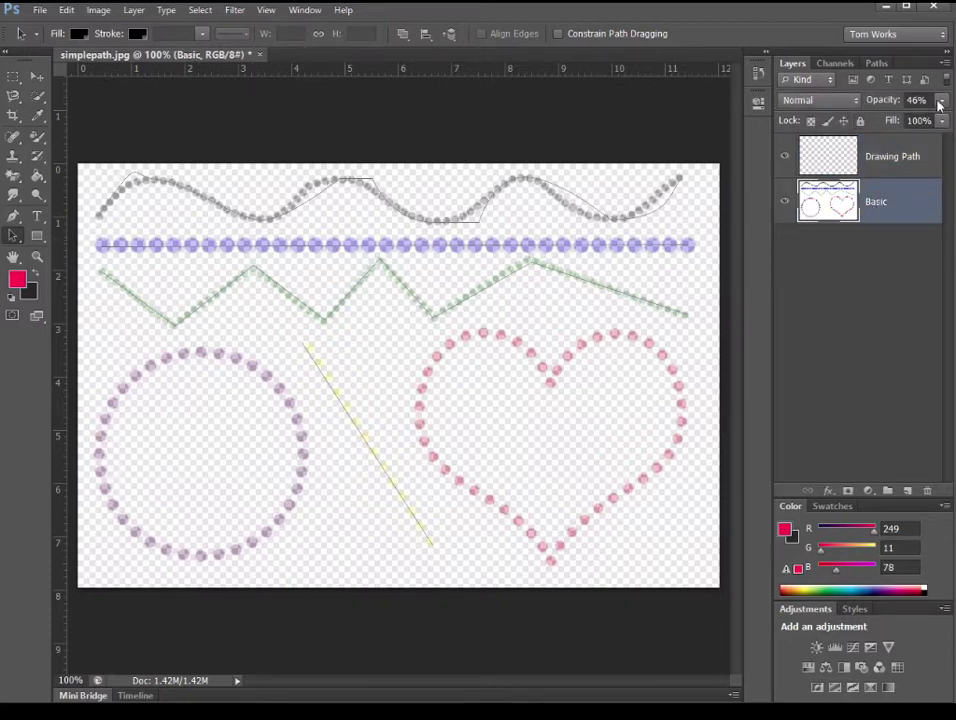
{"action": "left_click_drag", "start_coordinate": [905, 121], "coordinate": [888, 120]}
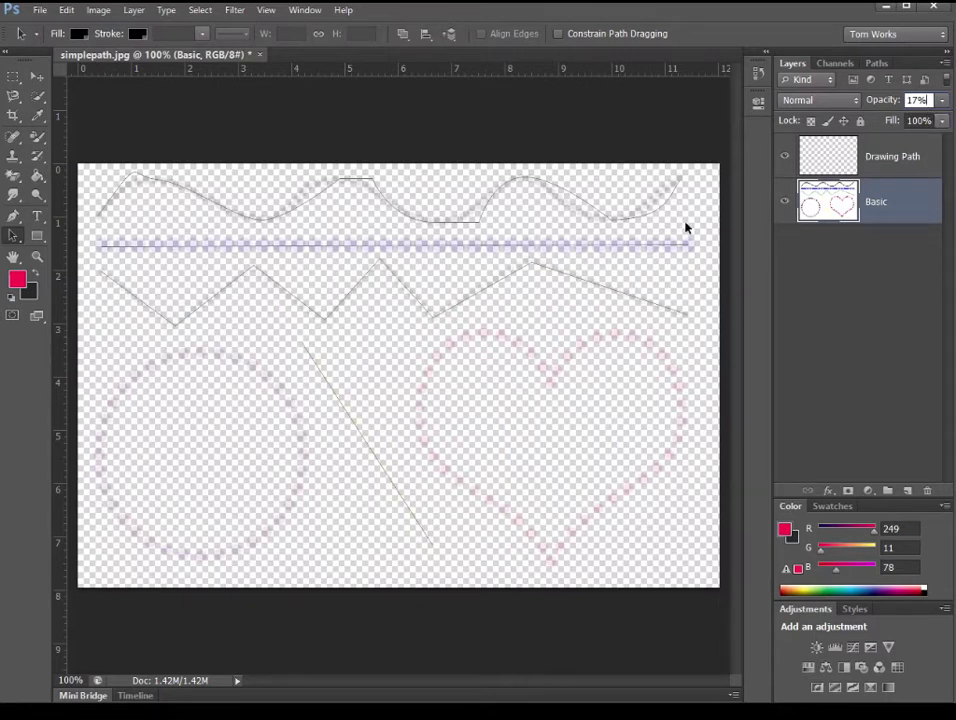
{"action": "double_click", "coordinate": [892, 156]}
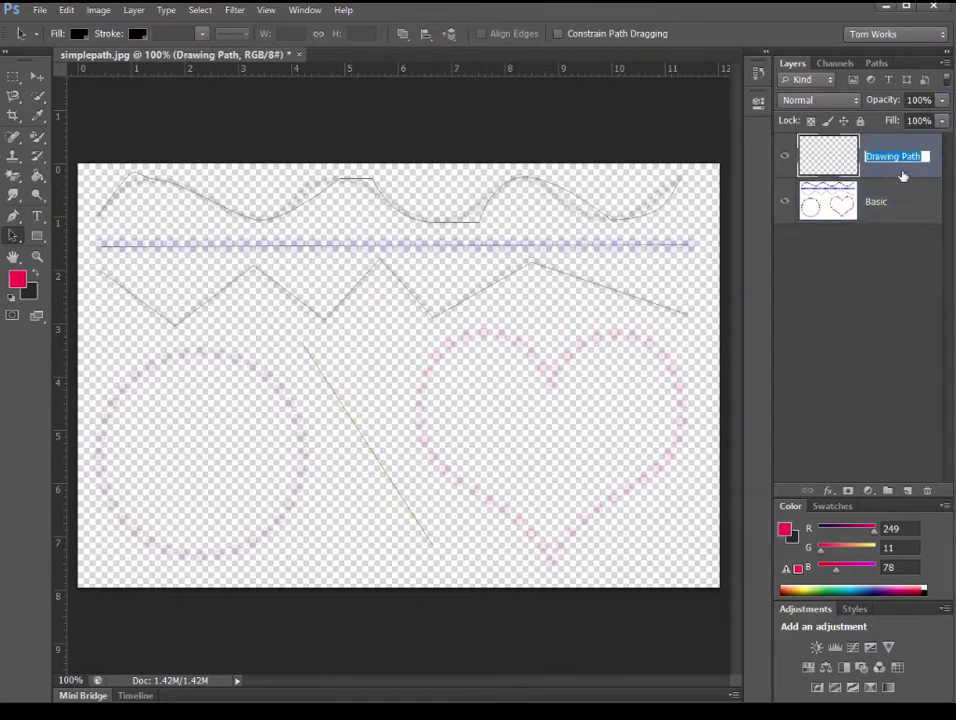
{"action": "key", "text": "Return"}
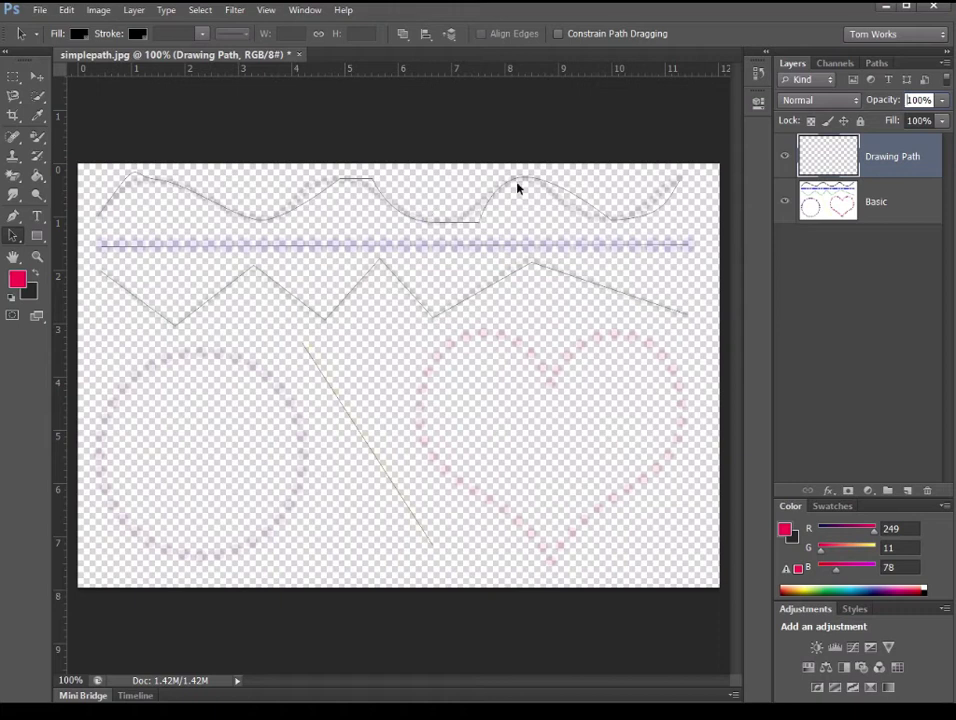
{"action": "left_click", "coordinate": [500, 206]}
{"action": "left_click", "coordinate": [13, 236]}
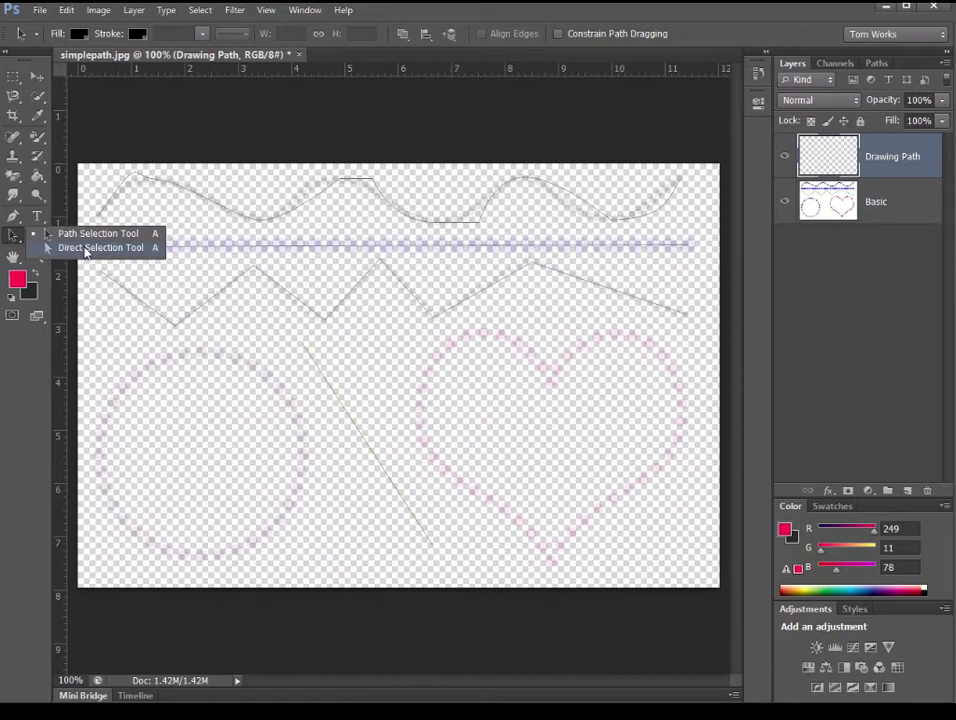
Step: Show the wave path's anchors with the Direct Selection Tool and select its right-side crest and trough anchors
{"action": "left_click", "coordinate": [86, 249]}
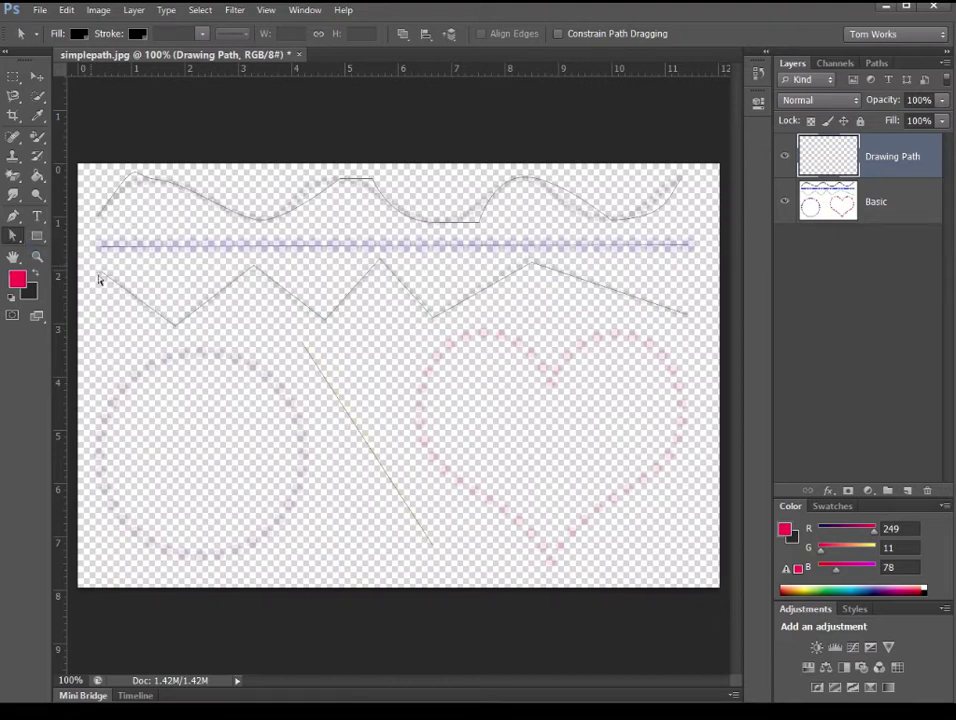
{"action": "left_click", "coordinate": [278, 221]}
{"action": "left_click", "coordinate": [611, 220]}
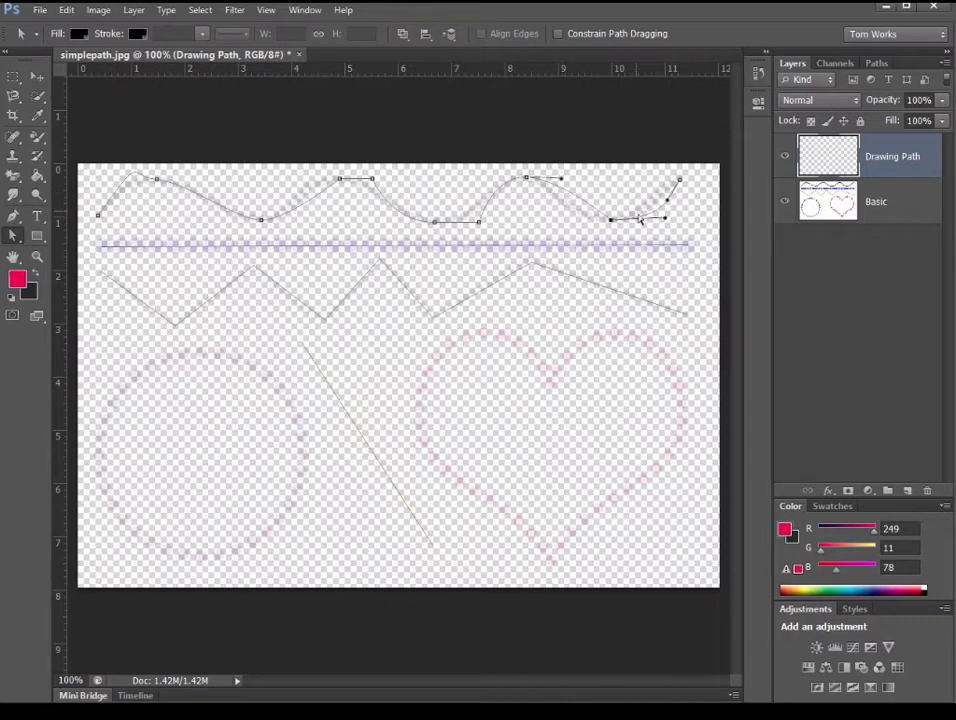
{"action": "left_click", "coordinate": [527, 179]}
{"action": "left_click", "coordinate": [434, 221]}
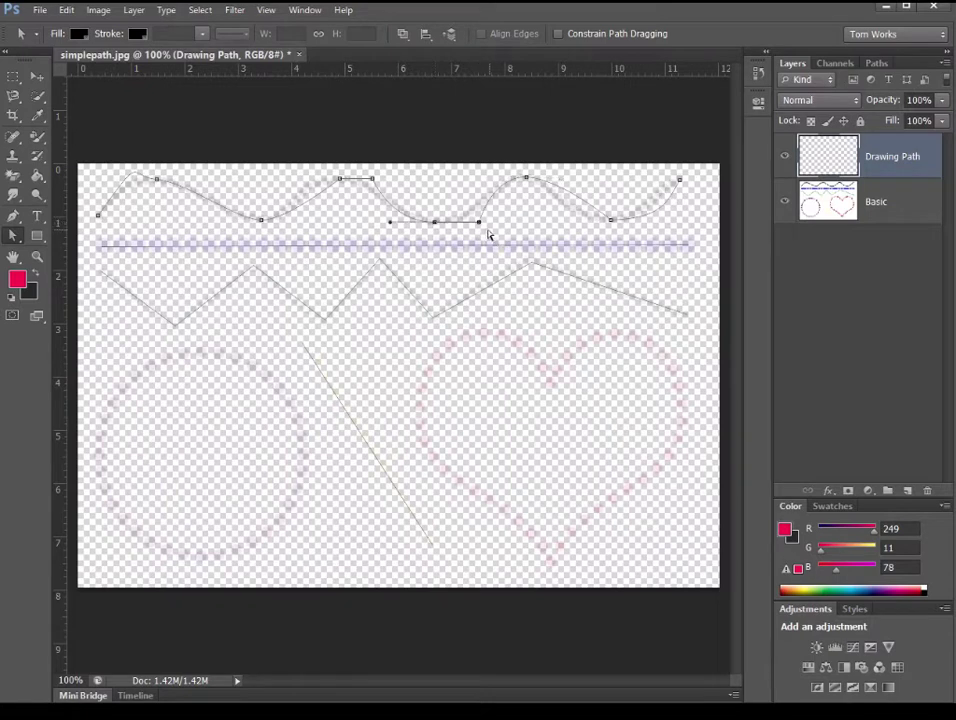
{"action": "left_click", "coordinate": [478, 212]}
{"action": "left_click", "coordinate": [481, 199]}
{"action": "left_click", "coordinate": [527, 179]}
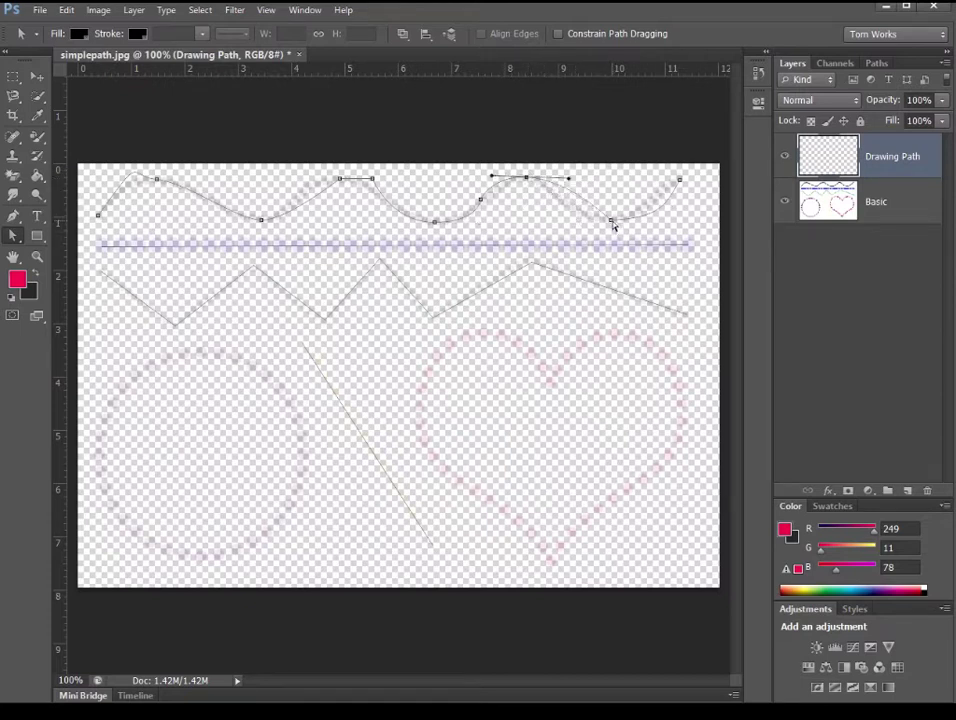
{"action": "left_click", "coordinate": [611, 221]}
{"action": "left_click", "coordinate": [15, 222]}
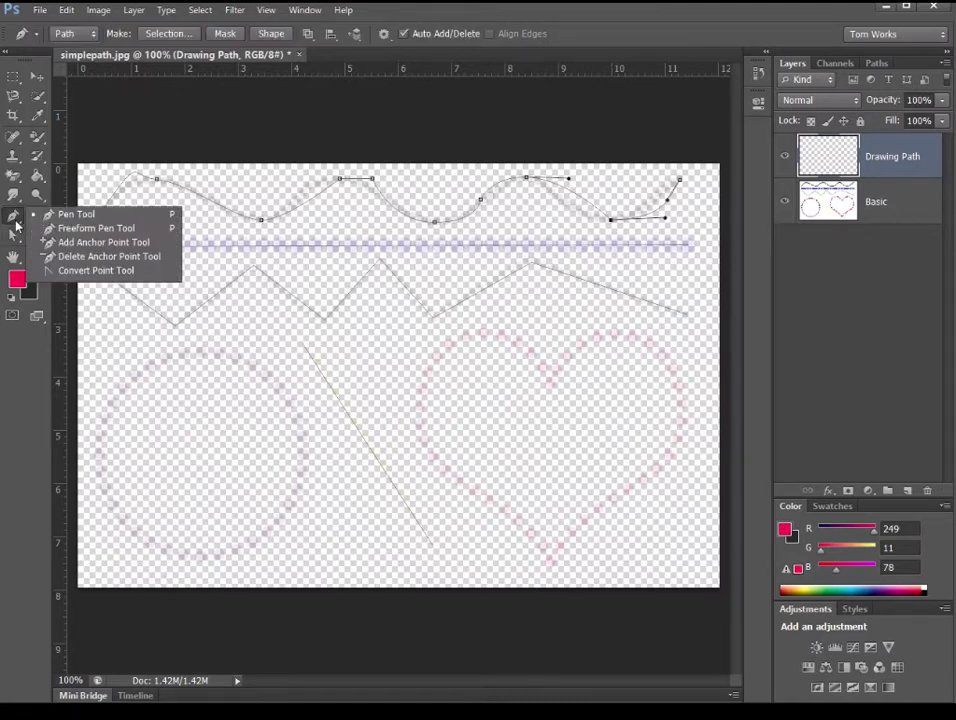
Step: Reshape the right trough and second crest anchors with the Convert Point Tool
{"action": "left_click", "coordinate": [92, 272]}
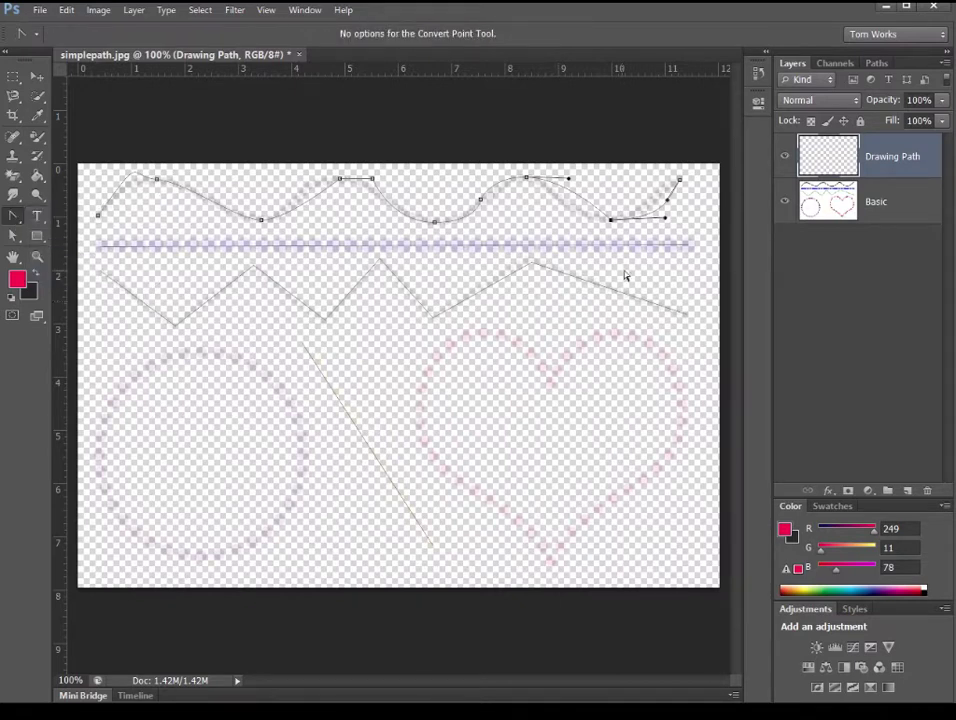
{"action": "left_click", "coordinate": [611, 219]}
{"action": "left_click_drag", "start_coordinate": [602, 222], "coordinate": [660, 222]}
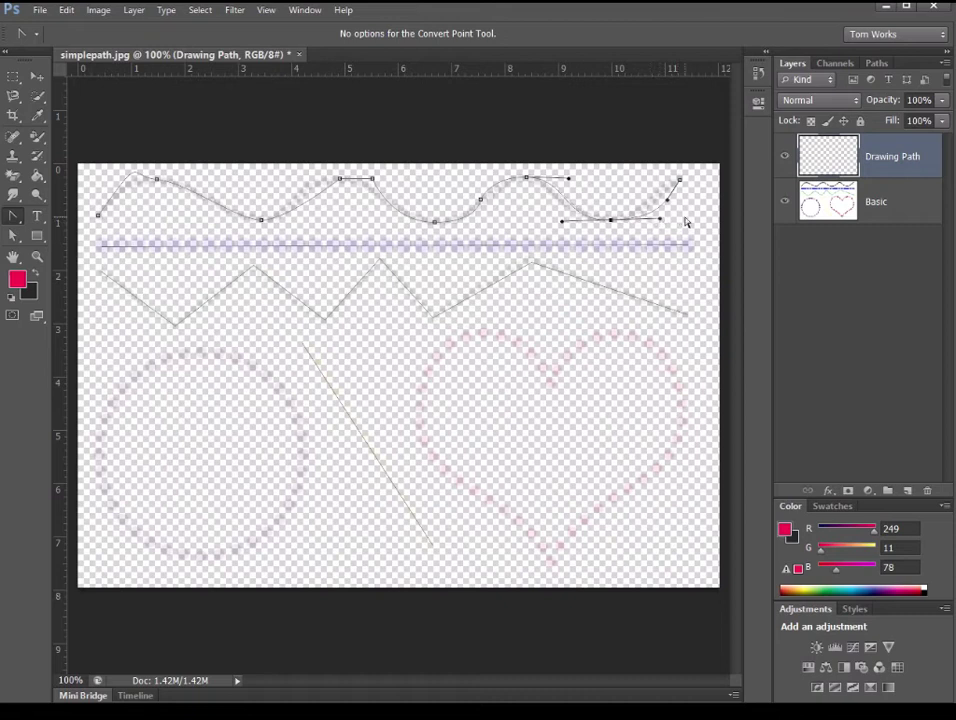
{"action": "left_click", "coordinate": [341, 178]}
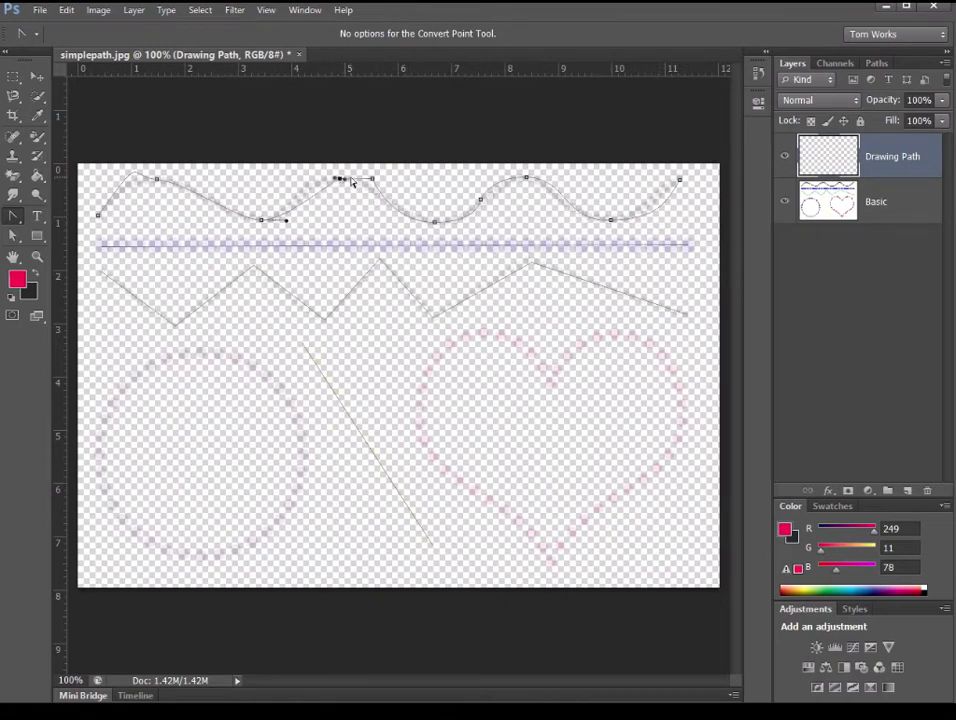
{"action": "mouse_move", "coordinate": [378, 178]}
{"action": "left_mouse_down"}
{"action": "mouse_move", "coordinate": [335, 175]}
{"action": "mouse_move", "coordinate": [388, 175]}
{"action": "mouse_move", "coordinate": [374, 174]}
{"action": "left_mouse_up"}
Step: Adjust the first crest and first trough handles with the Direct Selection Tool to ease the curve
{"action": "left_click", "coordinate": [12, 238]}
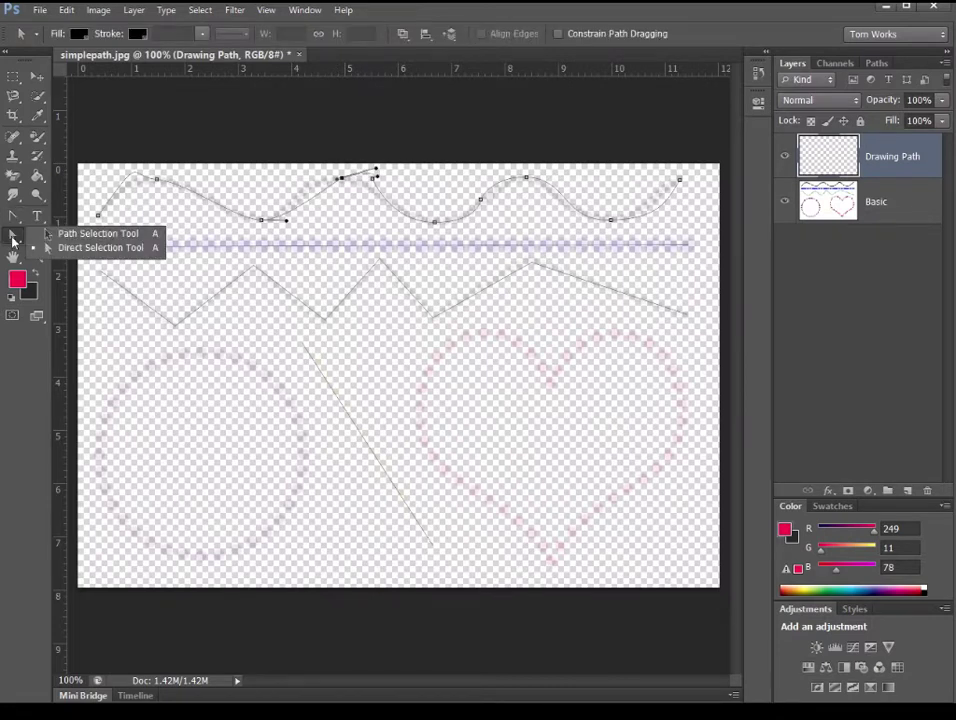
{"action": "left_click", "coordinate": [97, 248]}
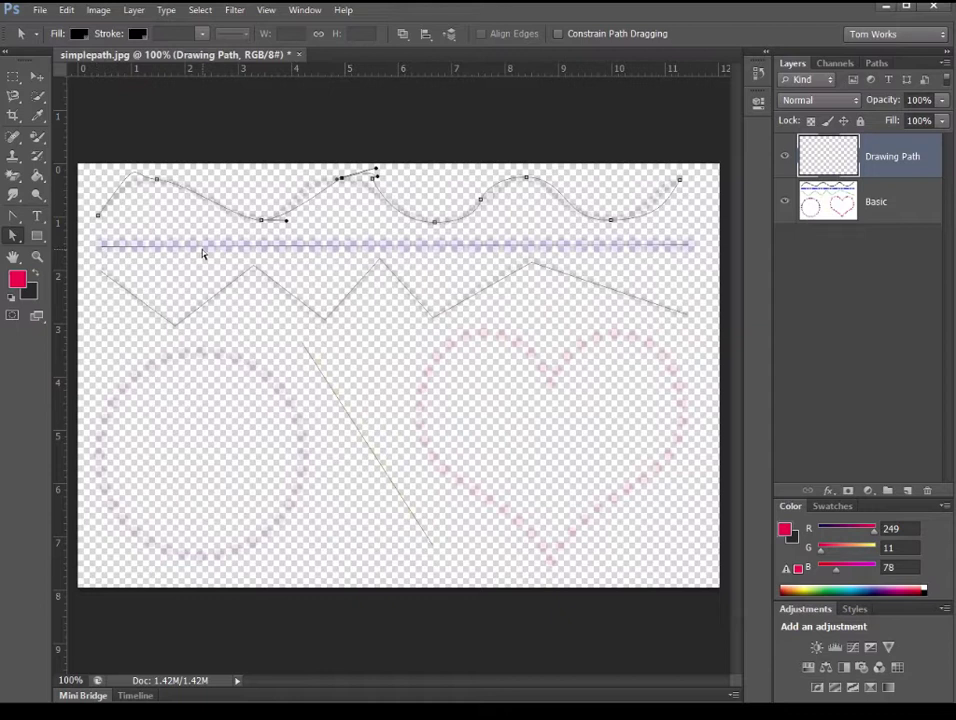
{"action": "left_click", "coordinate": [98, 214]}
{"action": "left_click_drag", "start_coordinate": [144, 152], "coordinate": [131, 187]}
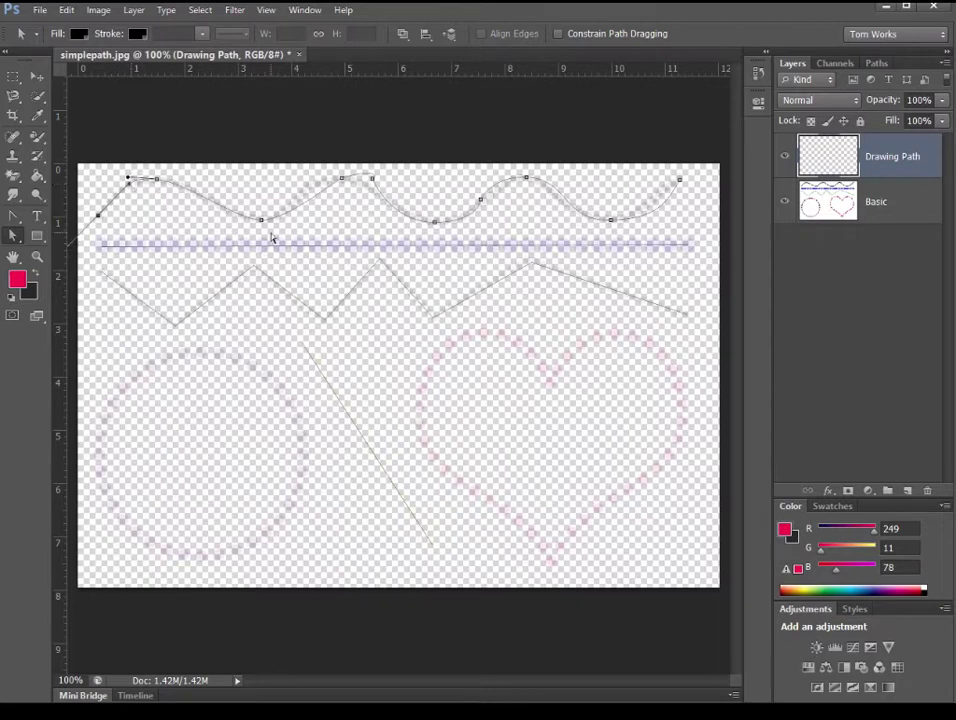
{"action": "left_click_drag", "start_coordinate": [261, 220], "coordinate": [225, 220]}
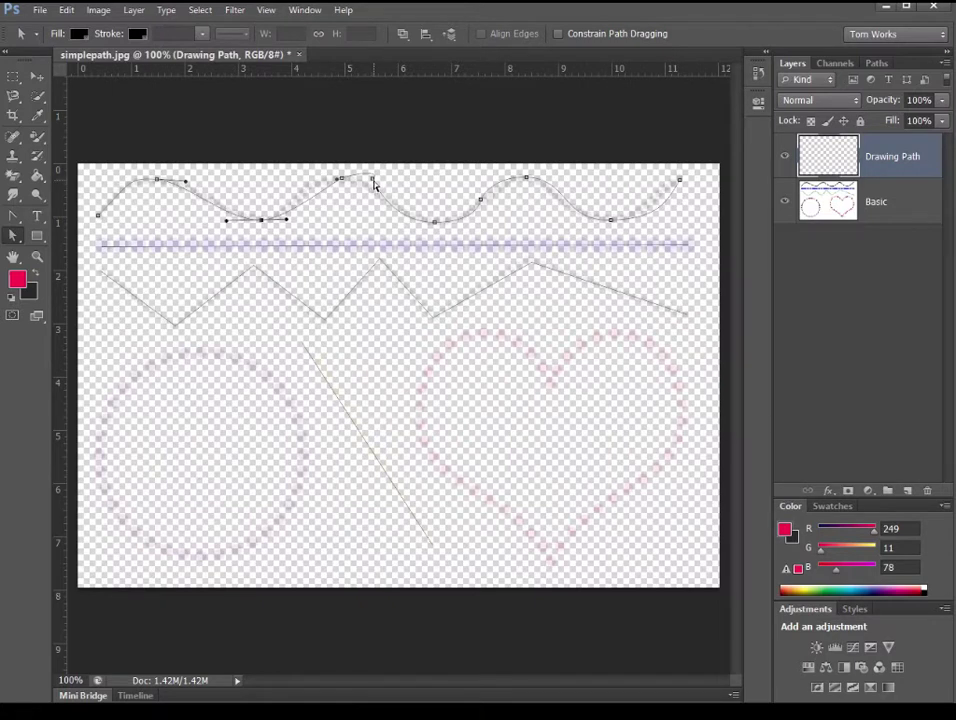
Step: Delete the extra anchor point on the wave's second crest
{"action": "left_click", "coordinate": [14, 217]}
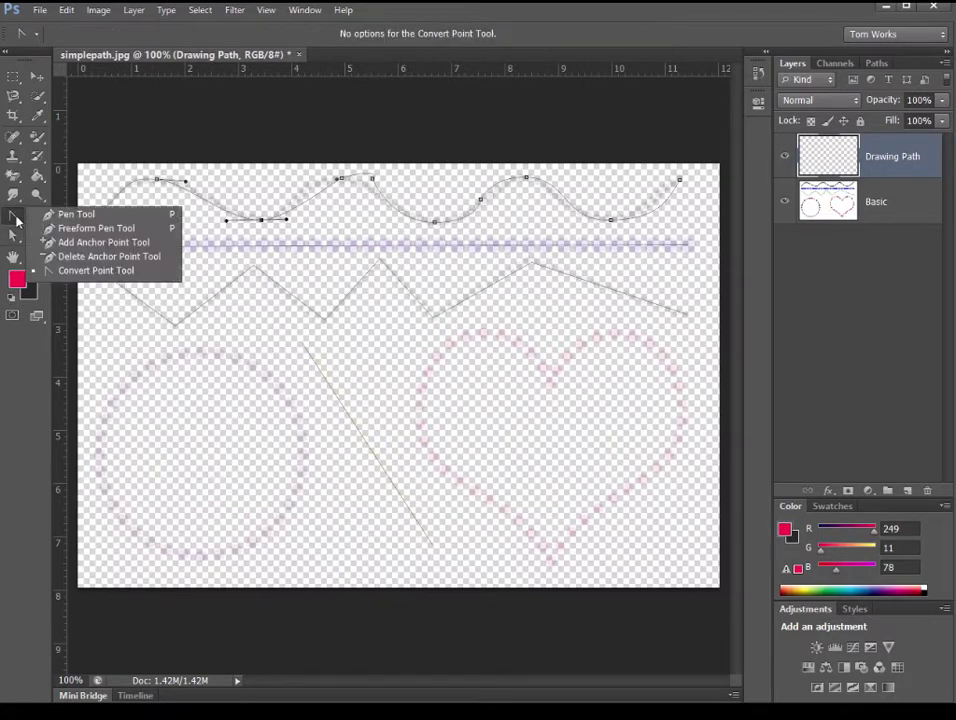
{"action": "left_click", "coordinate": [92, 256]}
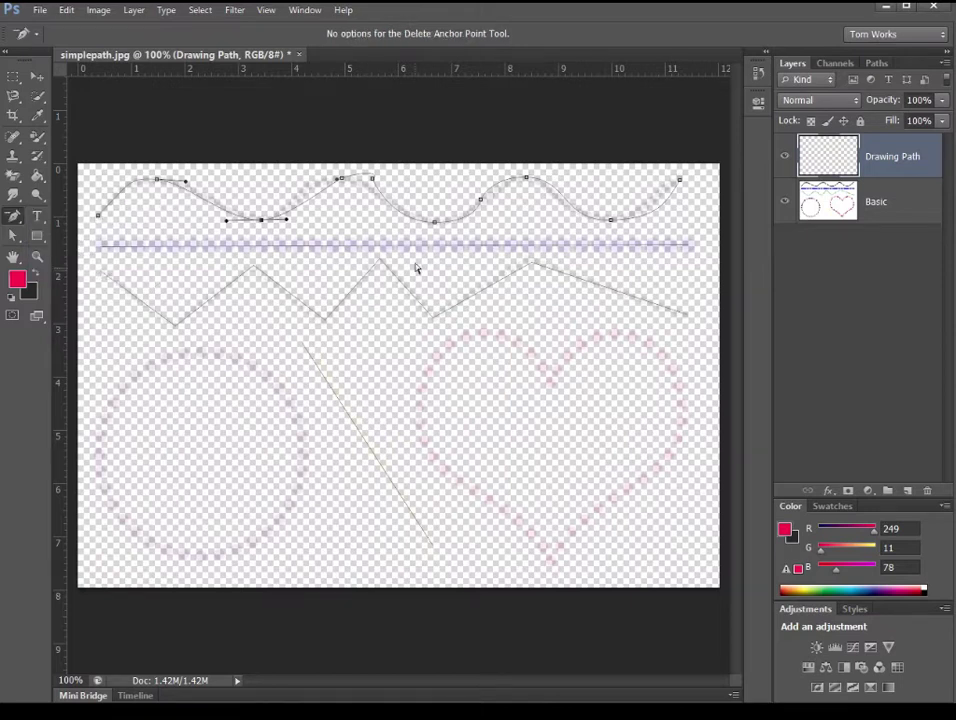
{"action": "left_click", "coordinate": [372, 180]}
Step: Level the direction handles of the wave's second crest anchor
{"action": "left_click", "coordinate": [14, 235]}
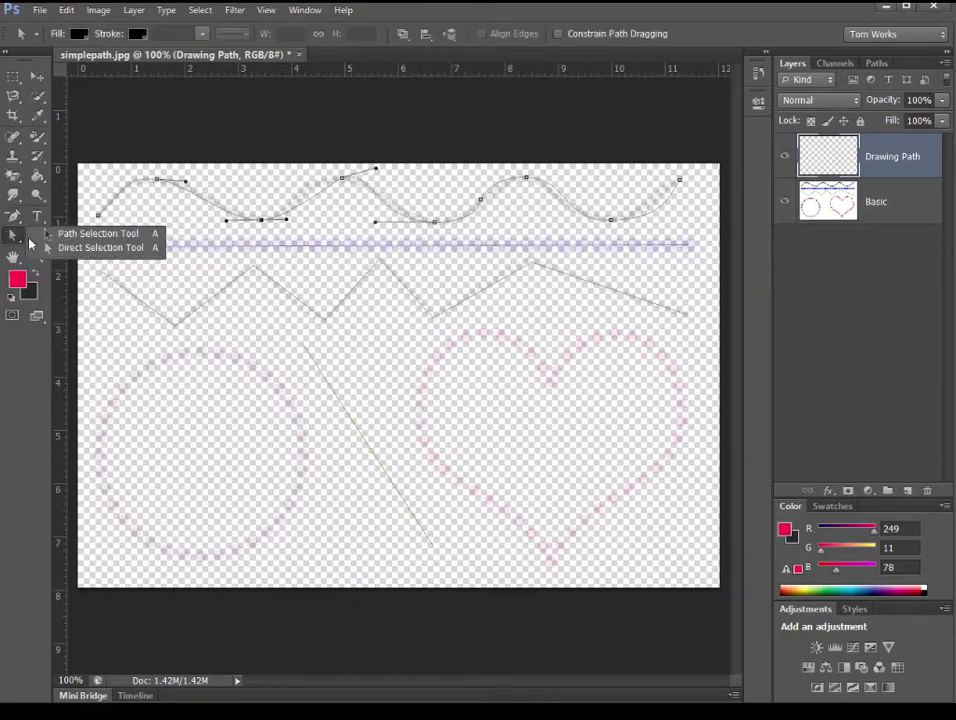
{"action": "left_click", "coordinate": [85, 249]}
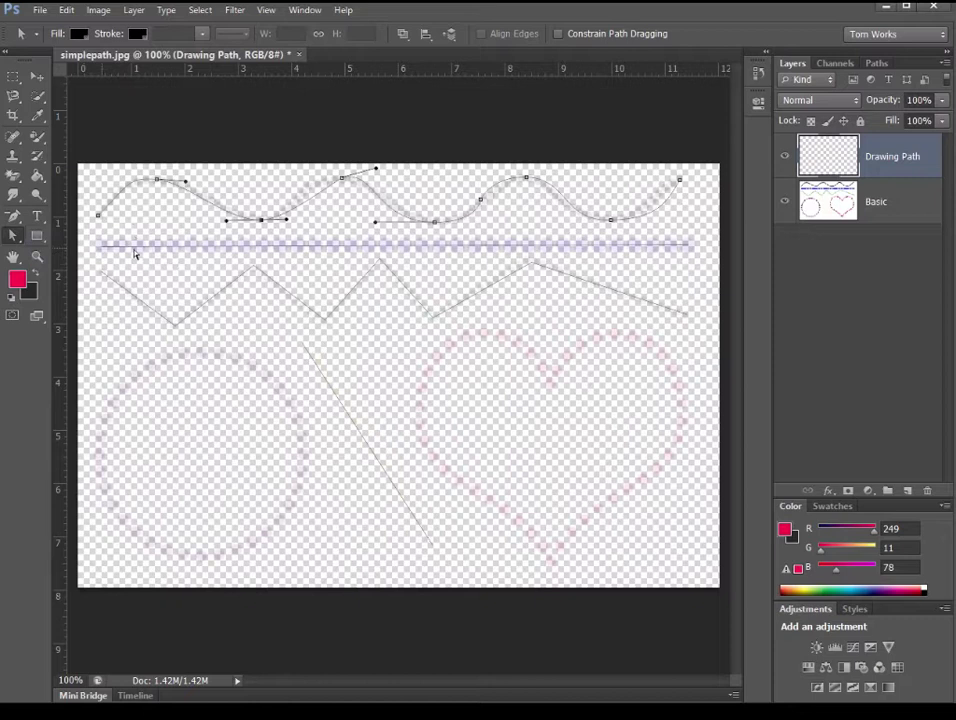
{"action": "left_click", "coordinate": [341, 179]}
{"action": "left_click_drag", "start_coordinate": [375, 168], "coordinate": [377, 178]}
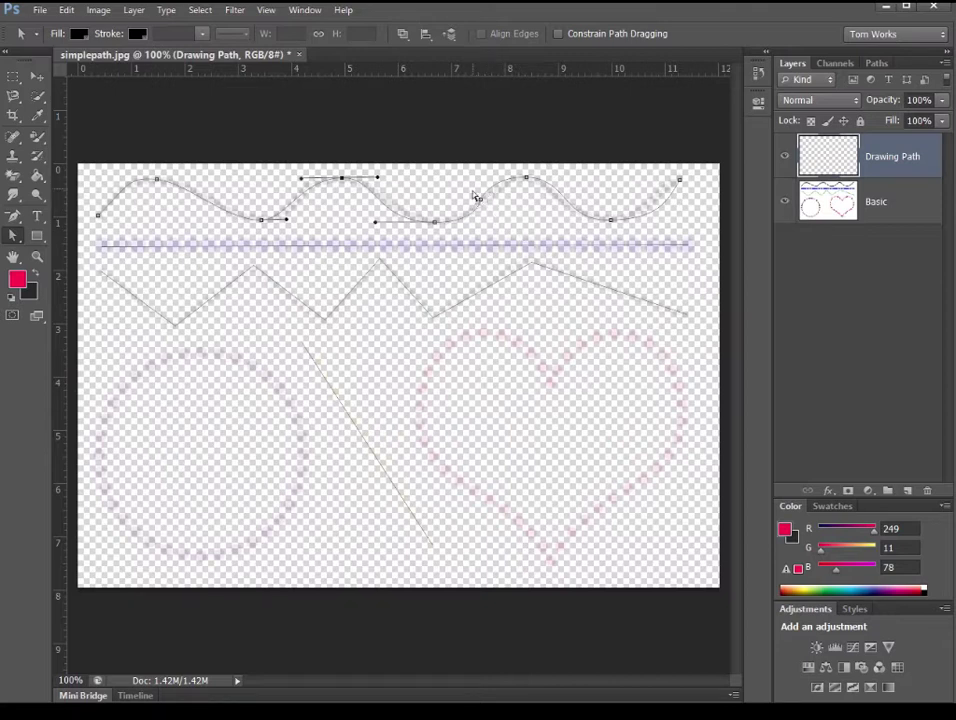
Step: Delete the extra anchor between trough and crest, then deselect the wavy path
{"action": "left_click", "coordinate": [14, 216]}
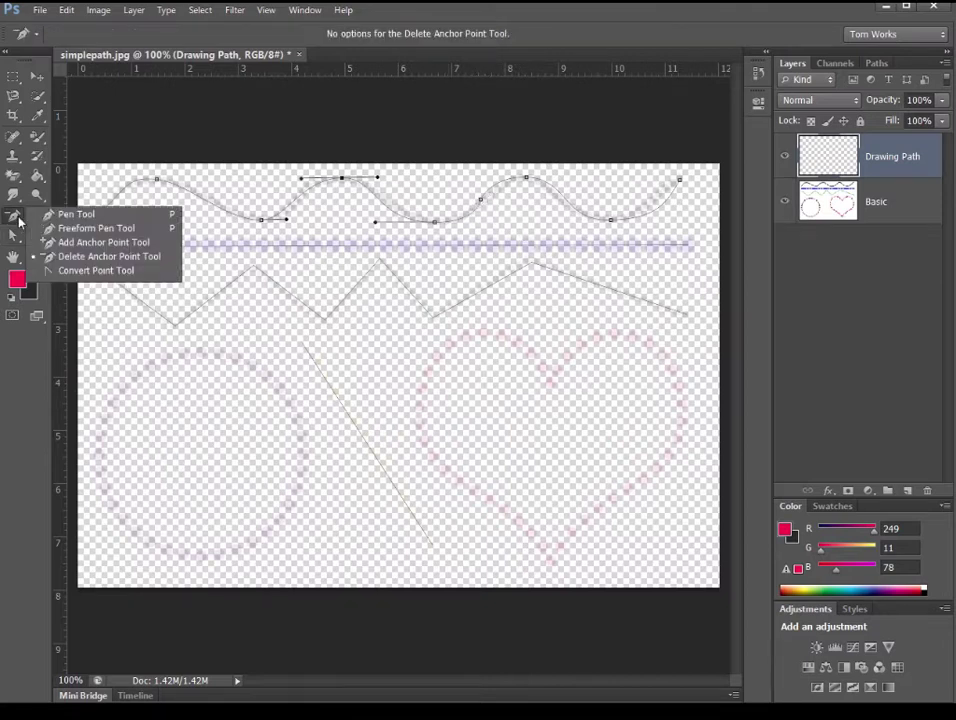
{"action": "left_click", "coordinate": [108, 256]}
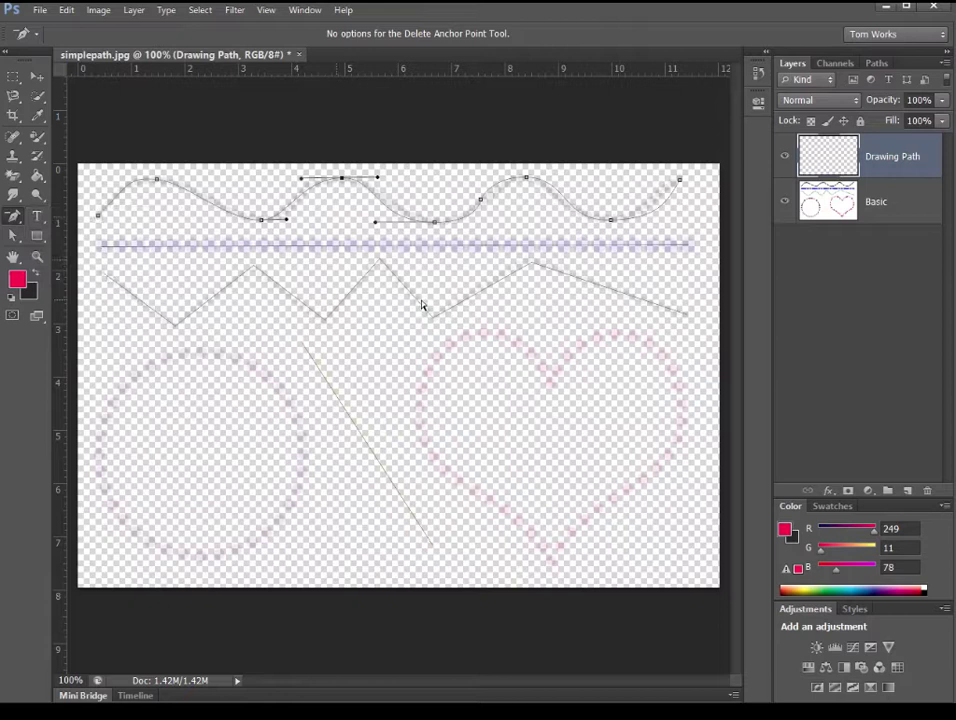
{"action": "left_click", "coordinate": [481, 200]}
{"action": "key", "text": "a"}
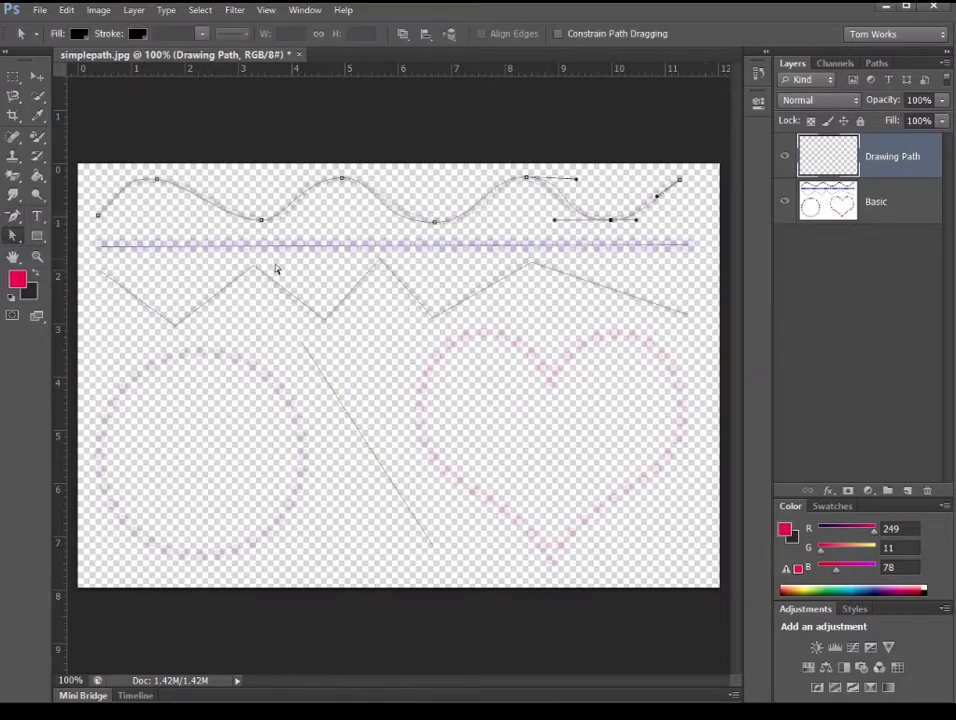
{"action": "left_click", "coordinate": [13, 238]}
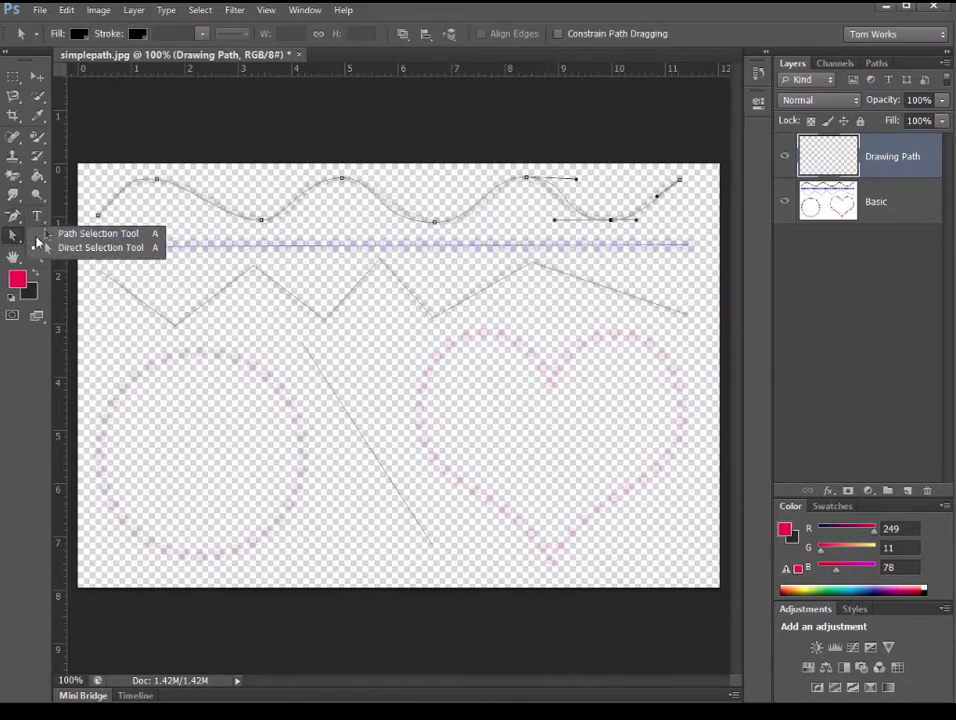
{"action": "left_click", "coordinate": [82, 246]}
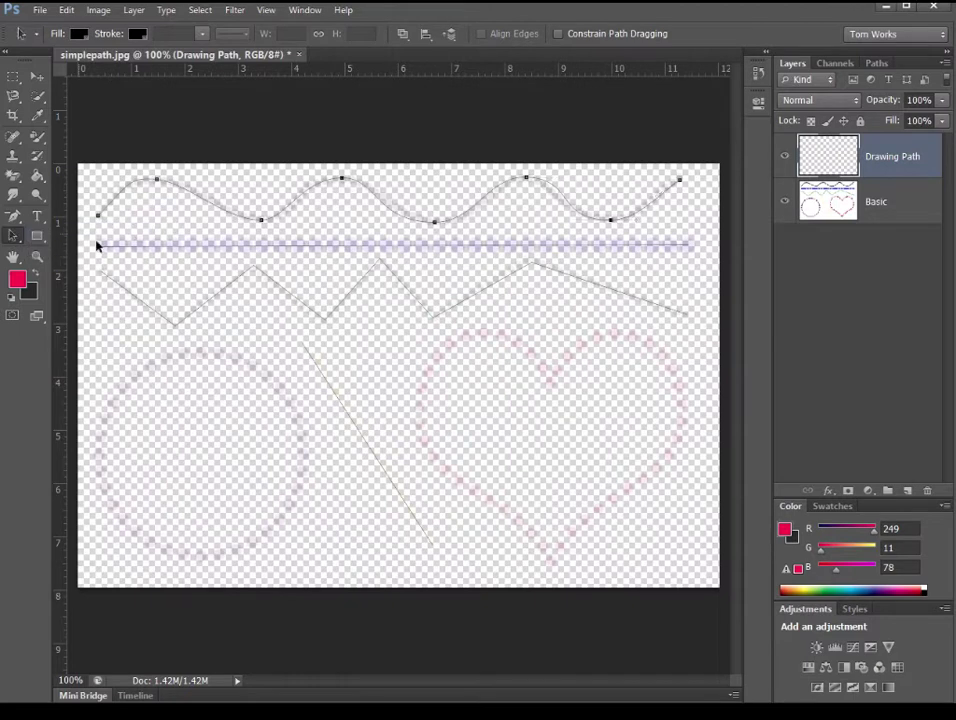
{"action": "left_click", "coordinate": [688, 273]}
Step: Show History and draw a closed curved path through the circle's right, top, left and bottom points
{"action": "key", "text": "ctrl+alt+z"}
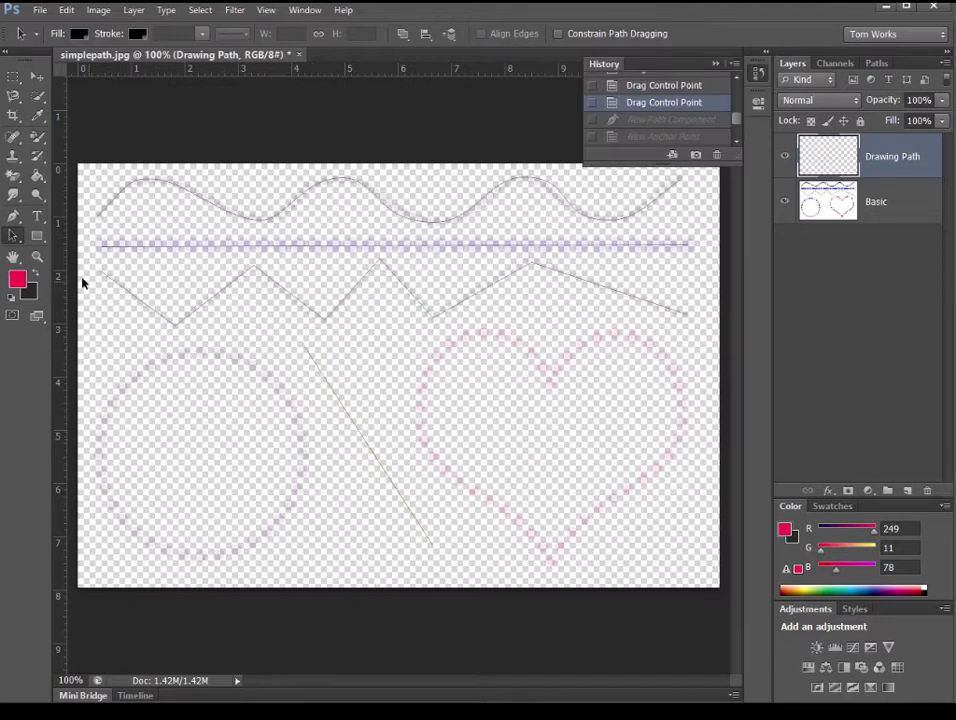
{"action": "left_click_drag", "start_coordinate": [14, 216], "coordinate": [74, 218]}
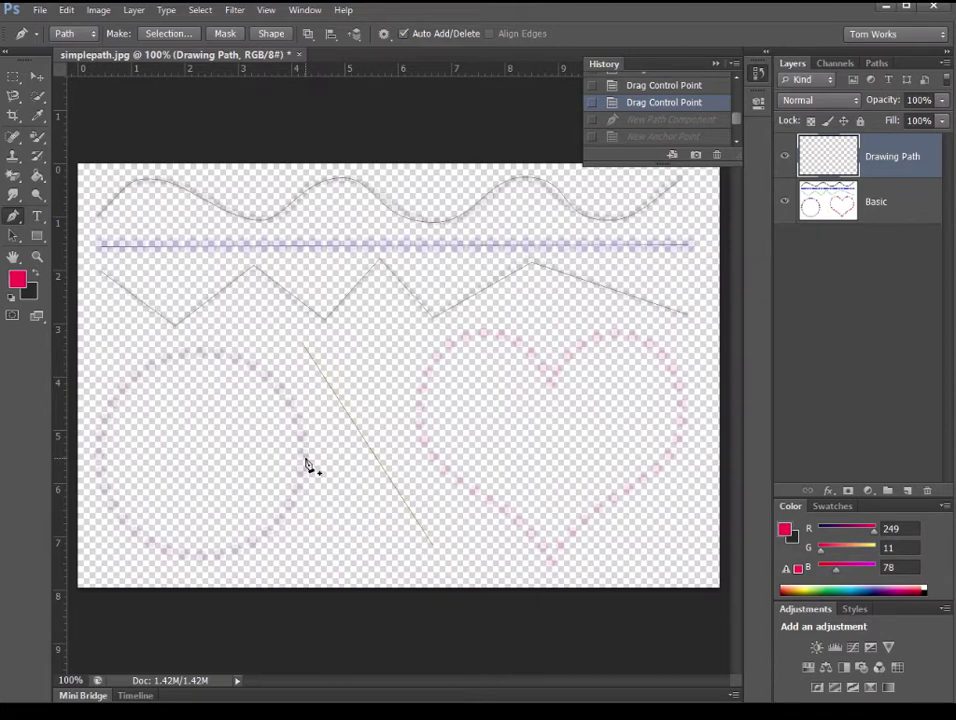
{"action": "left_click_drag", "start_coordinate": [305, 459], "coordinate": [307, 405]}
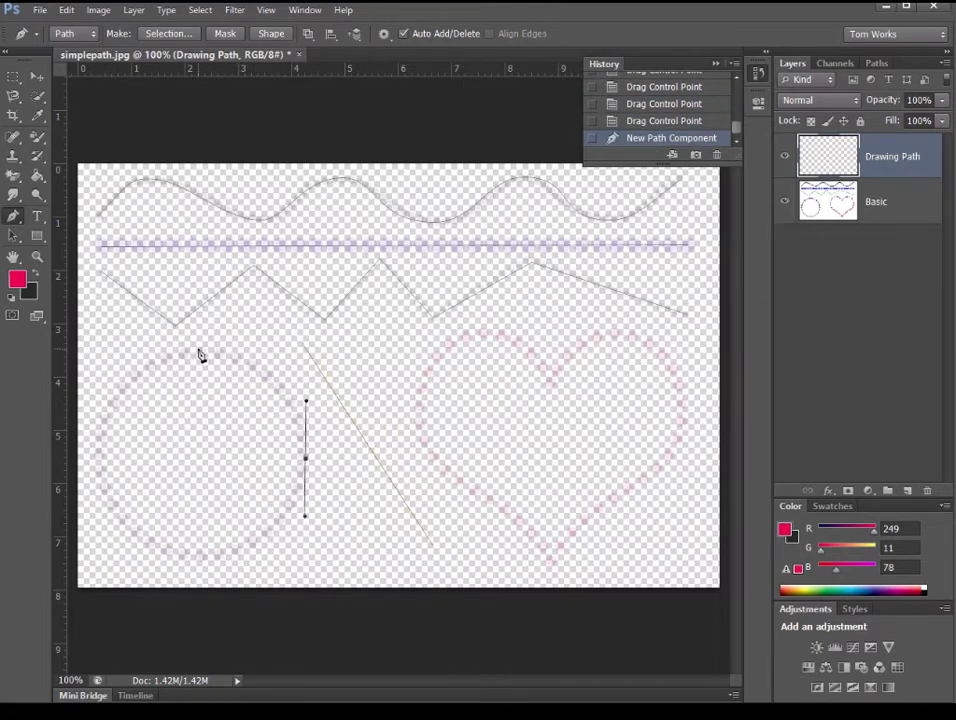
{"action": "left_click_drag", "start_coordinate": [199, 349], "coordinate": [143, 351]}
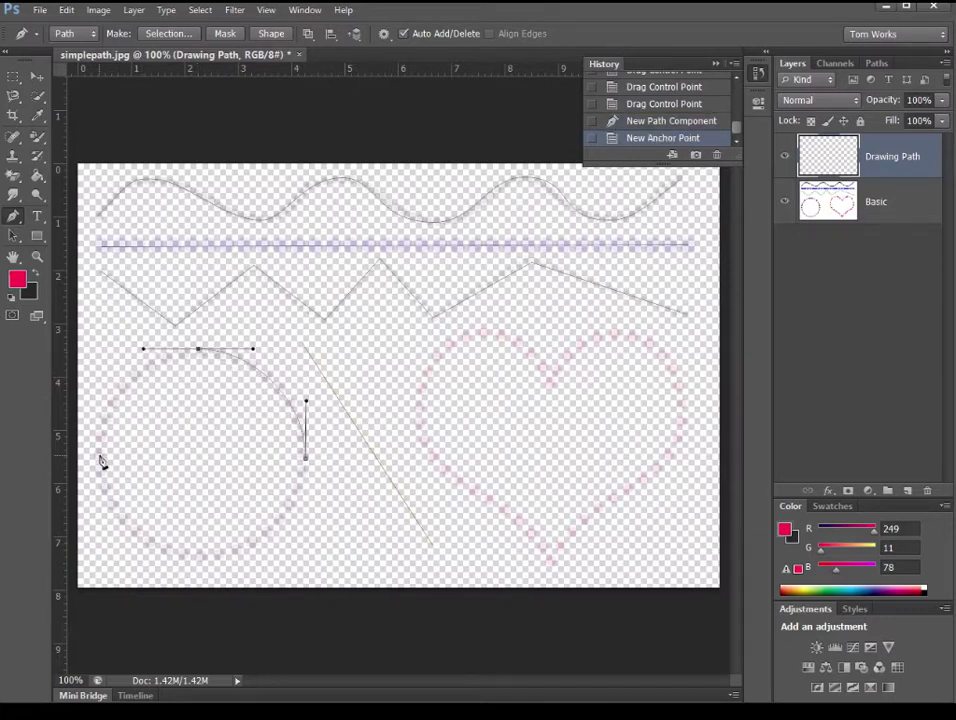
{"action": "left_click_drag", "start_coordinate": [100, 457], "coordinate": [100, 515]}
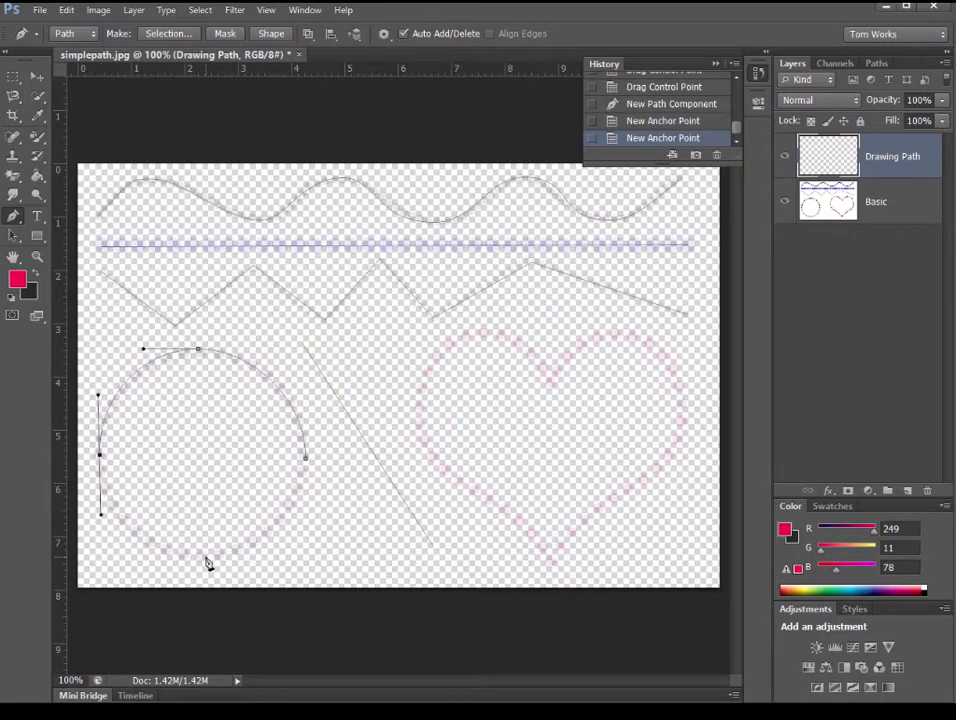
{"action": "left_click_drag", "start_coordinate": [207, 558], "coordinate": [270, 557]}
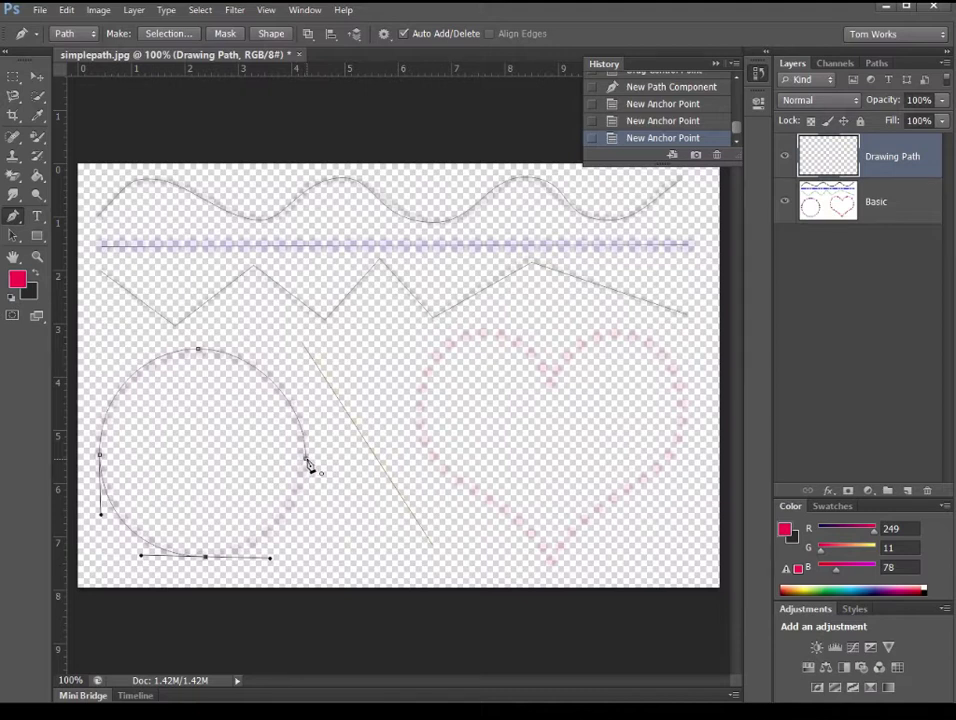
{"action": "left_click_drag", "start_coordinate": [308, 465], "coordinate": [309, 455]}
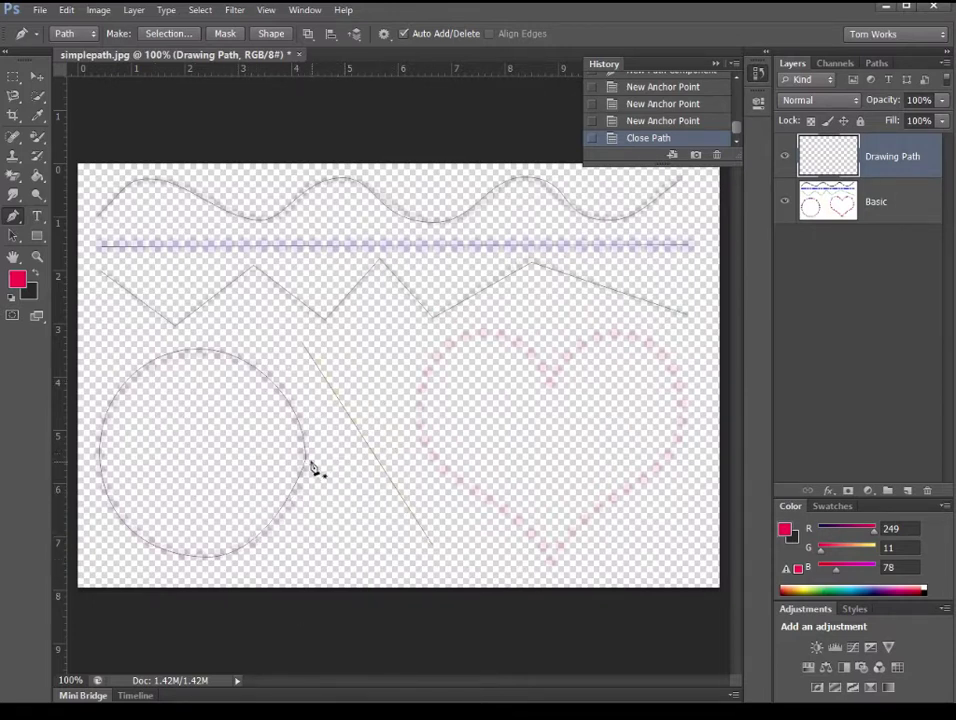
Step: Nudge the circle path's right and bottom curve handles onto the guide, then deselect it
{"action": "left_click", "coordinate": [37, 236]}
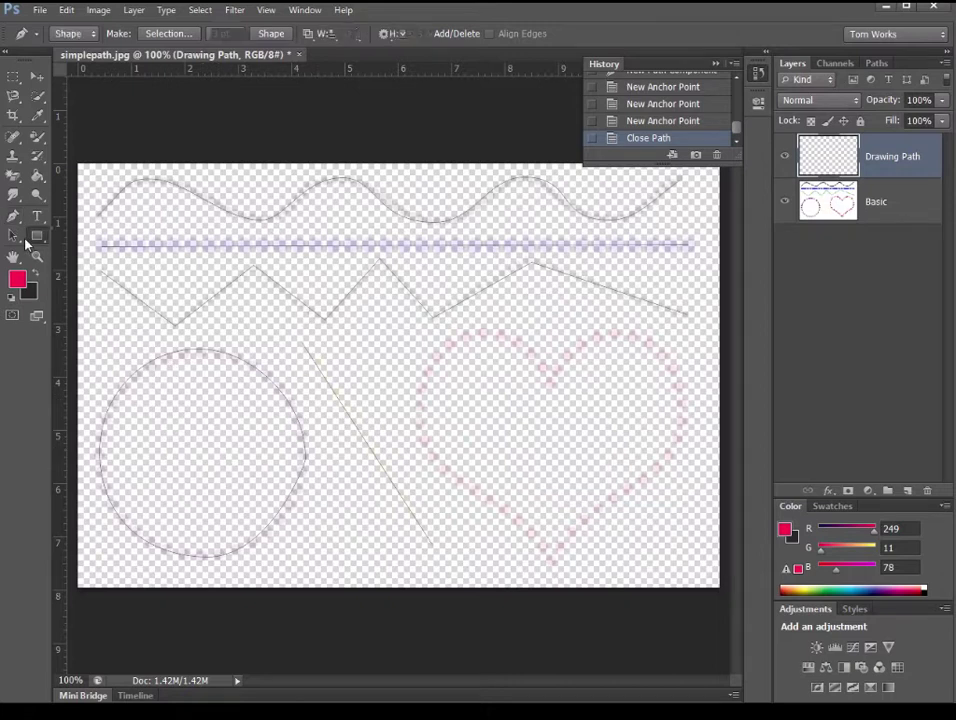
{"action": "left_click_drag", "start_coordinate": [13, 235], "coordinate": [110, 252]}
{"action": "left_click", "coordinate": [307, 464]}
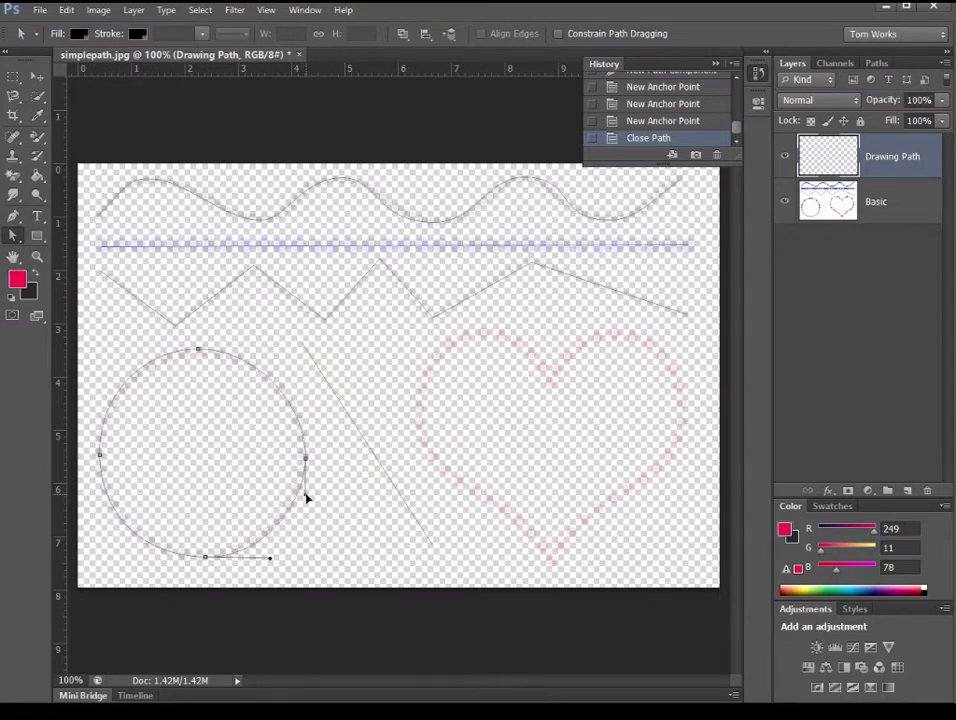
{"action": "left_click_drag", "start_coordinate": [307, 497], "coordinate": [305, 493]}
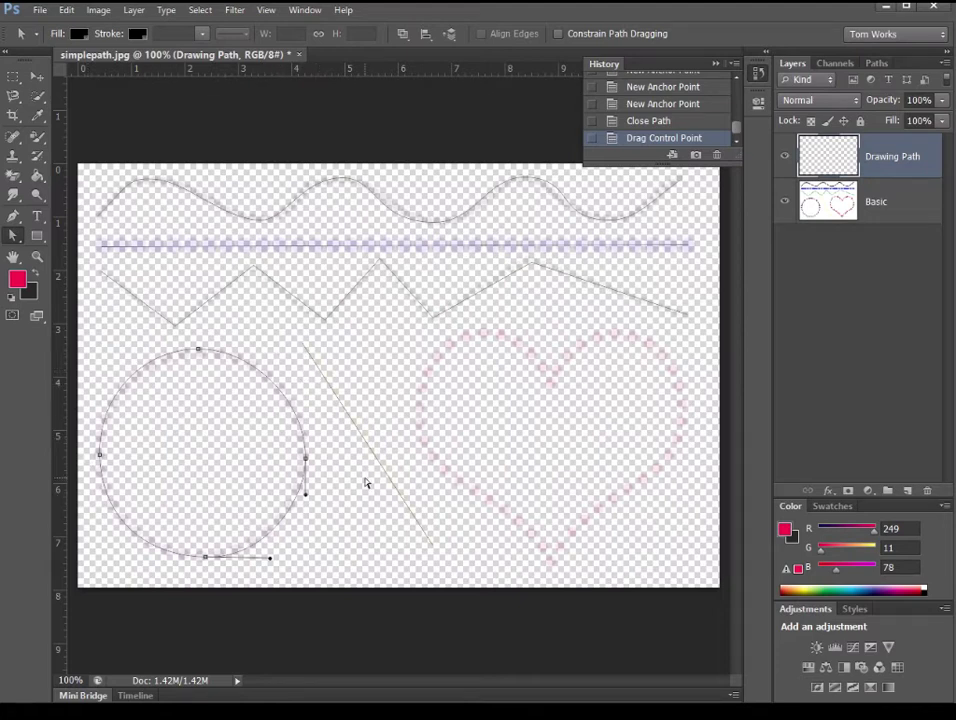
{"action": "left_click", "coordinate": [198, 349]}
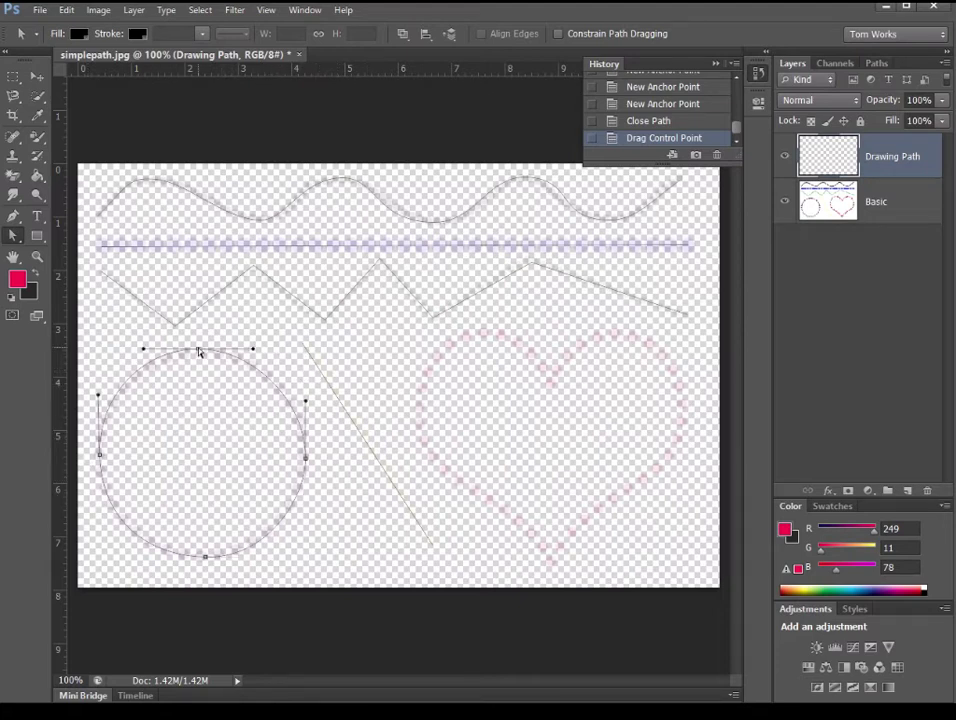
{"action": "left_click", "coordinate": [305, 459]}
{"action": "left_click", "coordinate": [99, 455]}
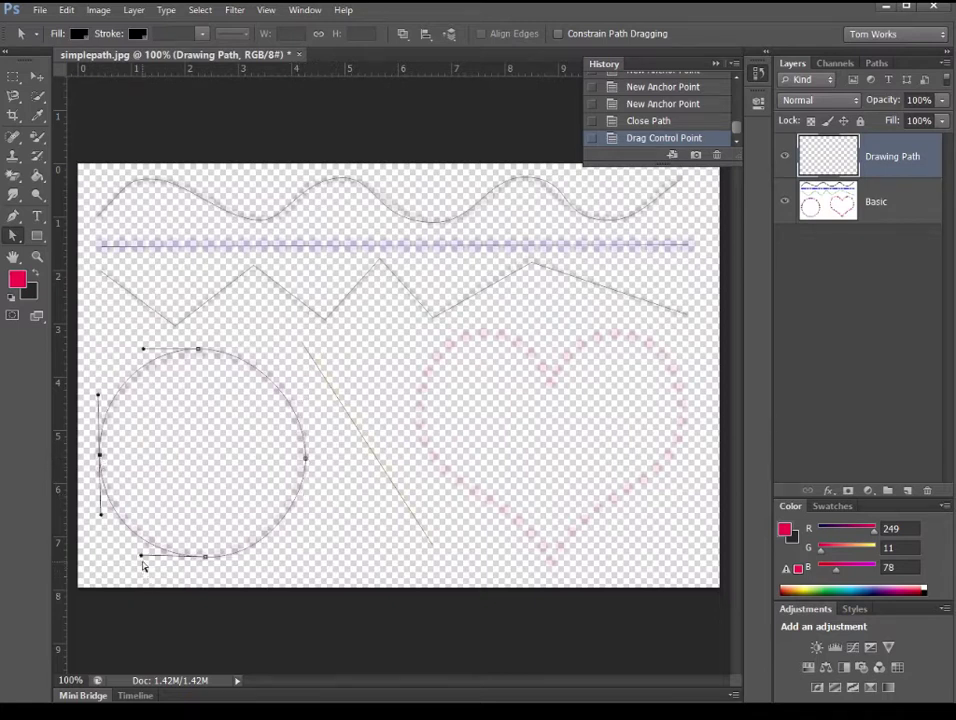
{"action": "left_click_drag", "start_coordinate": [143, 562], "coordinate": [150, 555]}
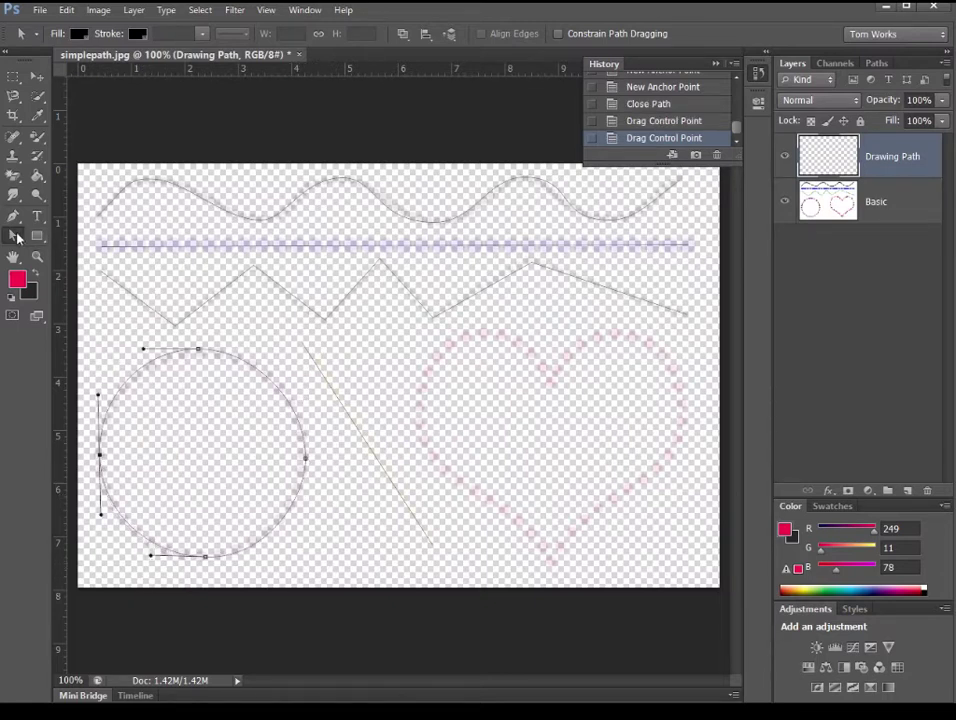
{"action": "left_click", "coordinate": [367, 503]}
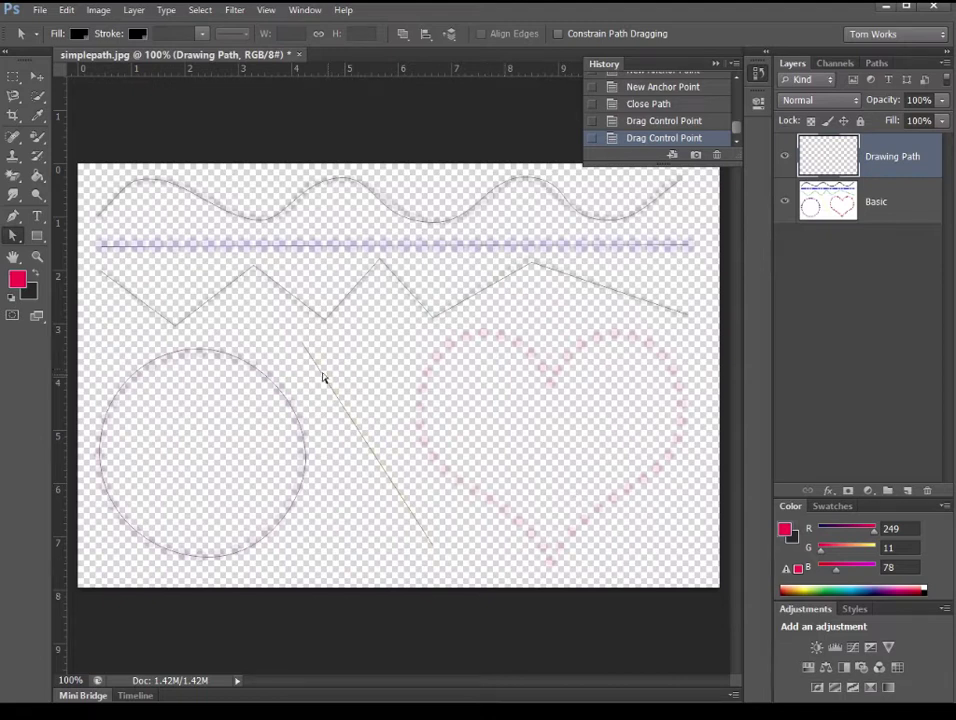
{"action": "left_click", "coordinate": [13, 216]}
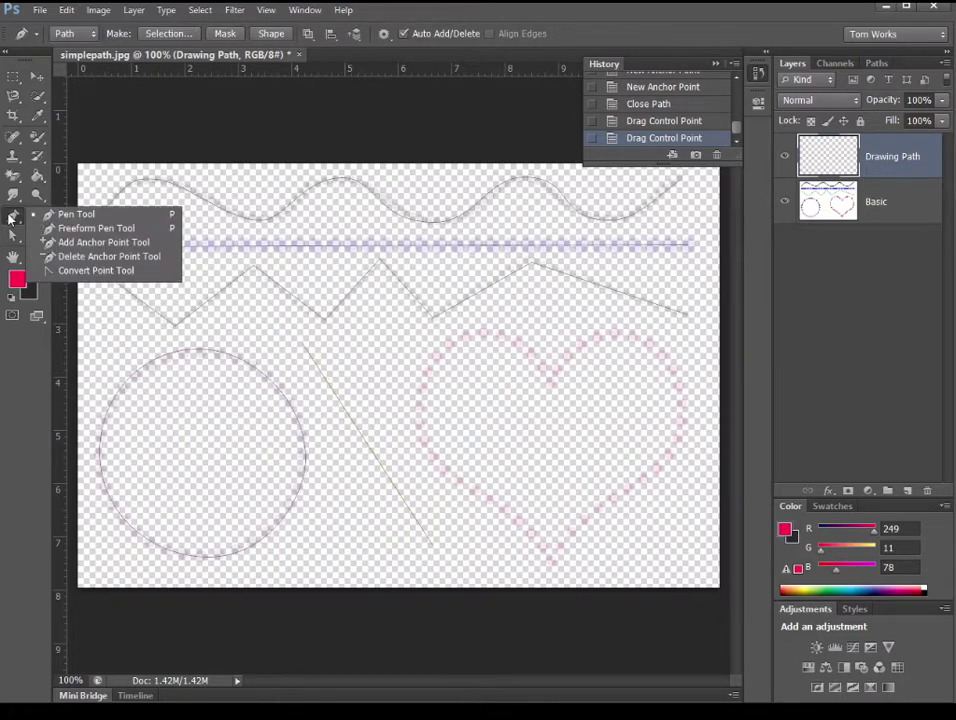
Step: Draw a closed straight path through the heart's dip, top-right, bottom tip and top-left
{"action": "left_click", "coordinate": [90, 219]}
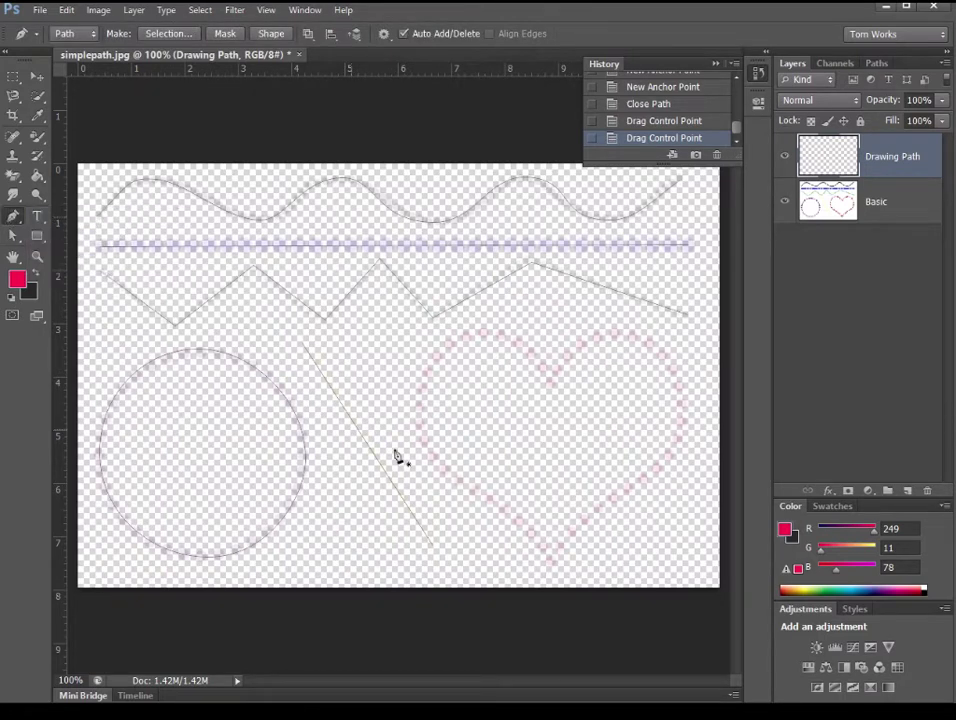
{"action": "left_click", "coordinate": [555, 386]}
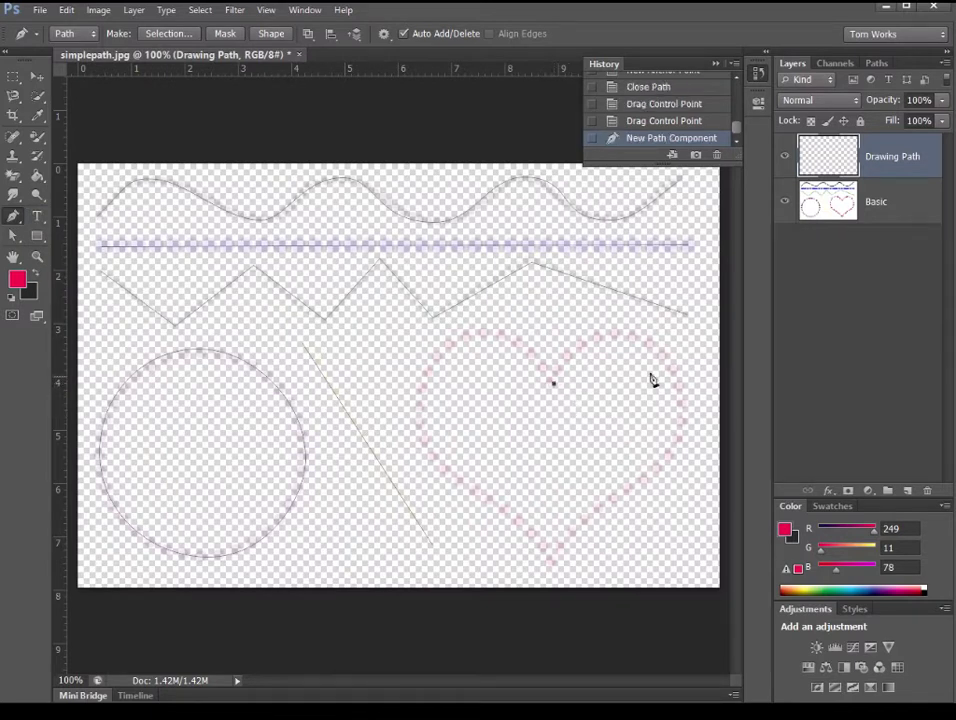
{"action": "left_click", "coordinate": [631, 335]}
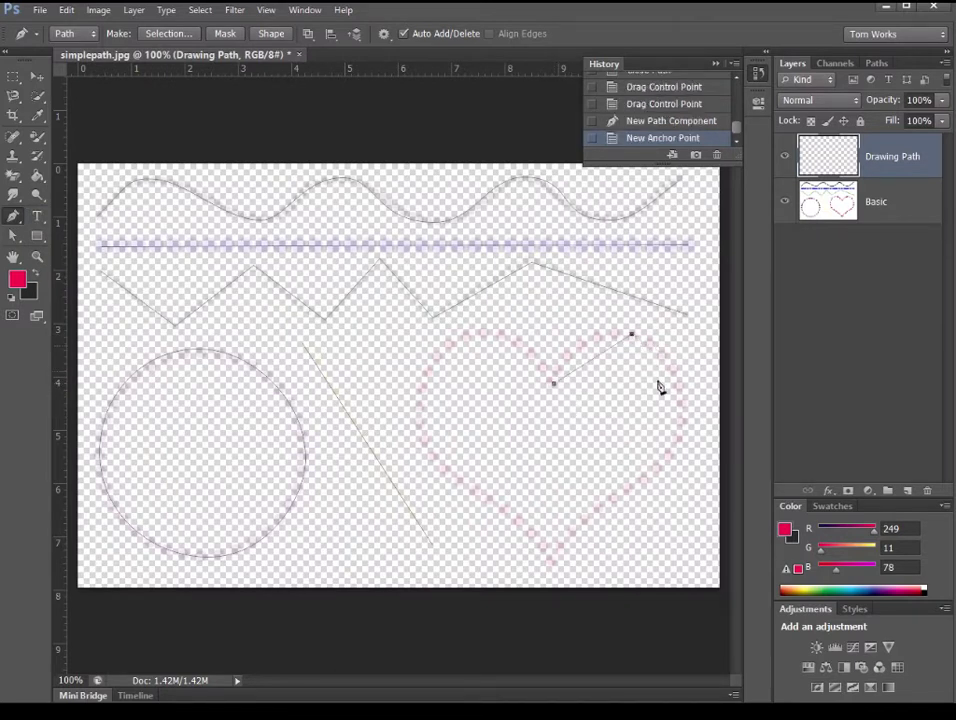
{"action": "left_click", "coordinate": [554, 564]}
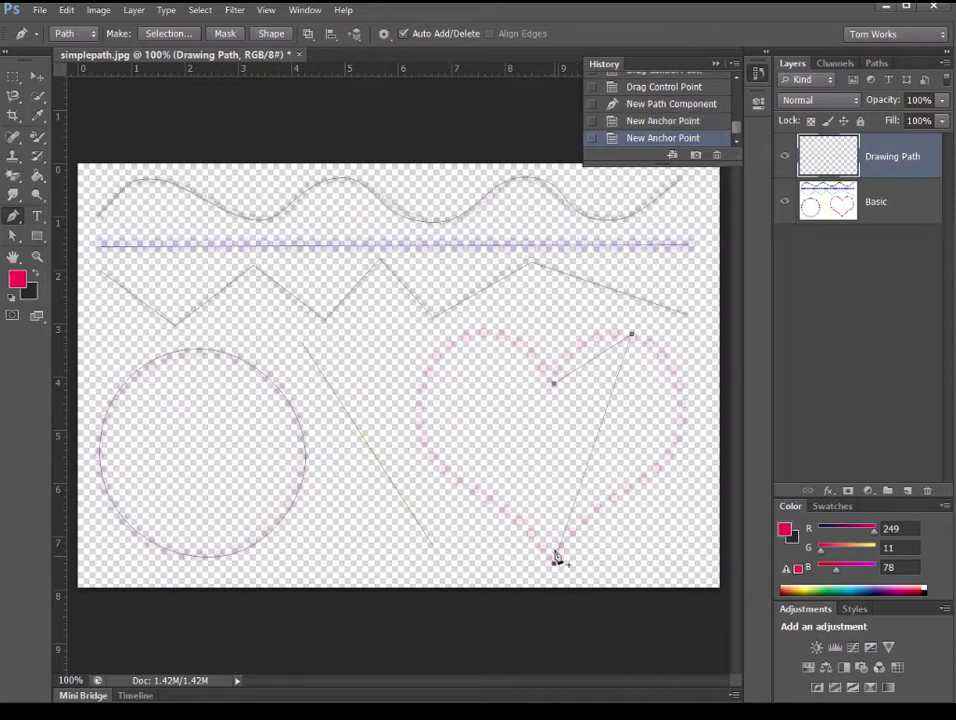
{"action": "left_click", "coordinate": [461, 337]}
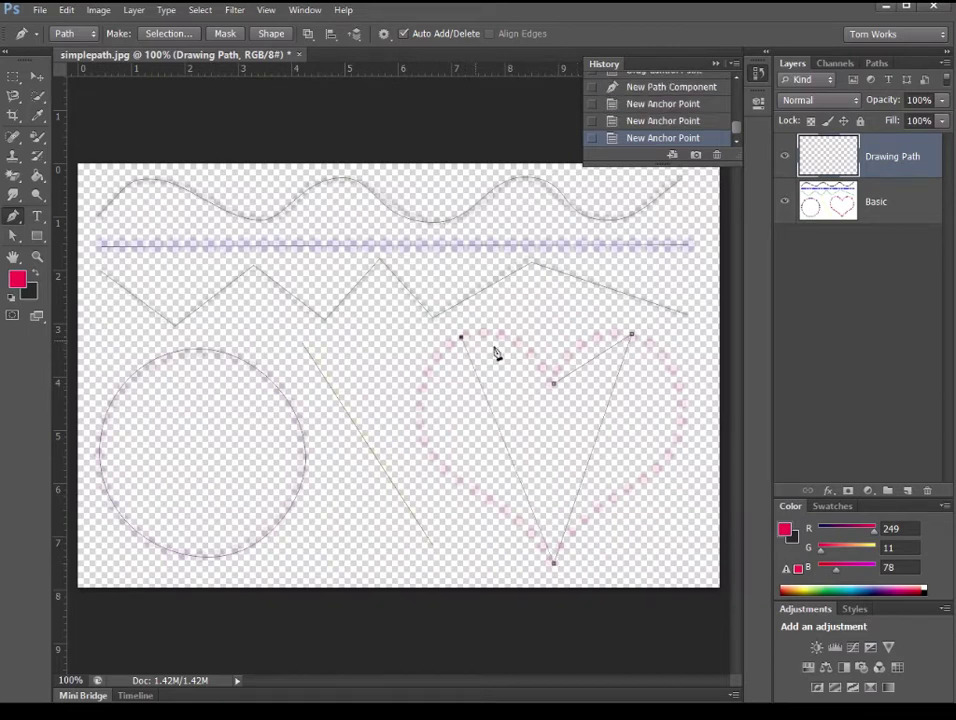
{"action": "left_click", "coordinate": [553, 384]}
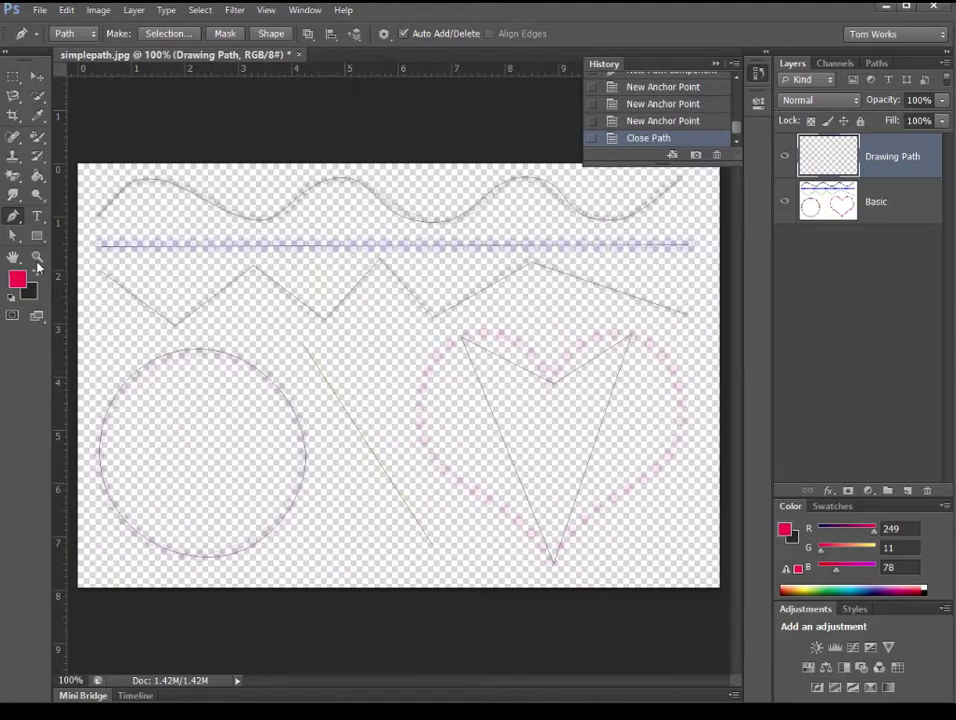
{"action": "key", "text": "a"}
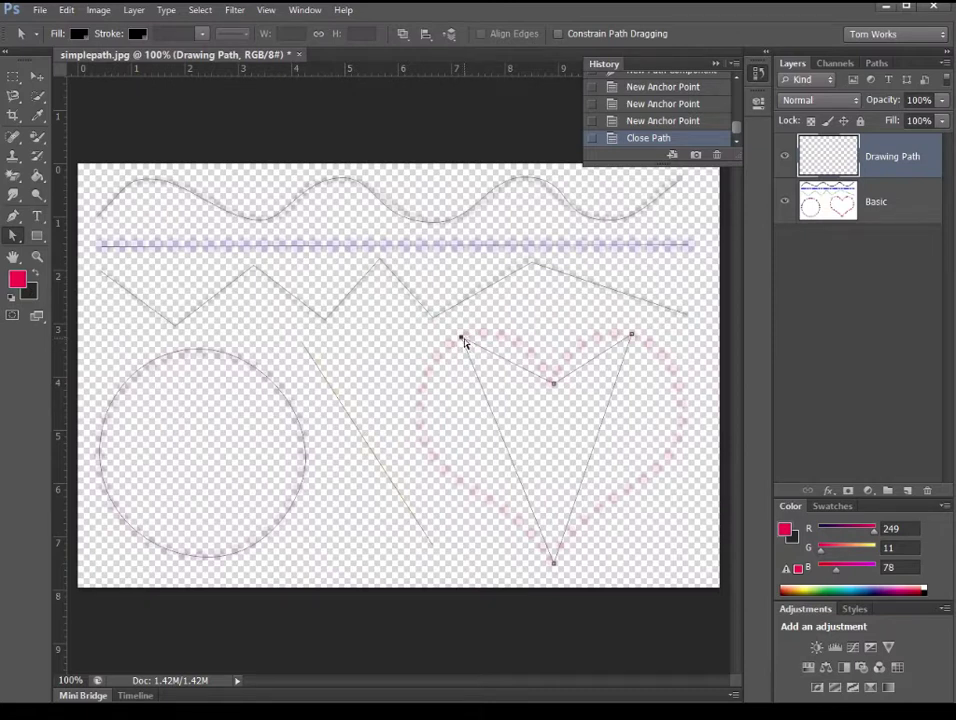
{"action": "left_click", "coordinate": [555, 386]}
Step: Use Convert Point Tool to pull curve handles from the heart's top-left and top-right corners
{"action": "left_click", "coordinate": [13, 215]}
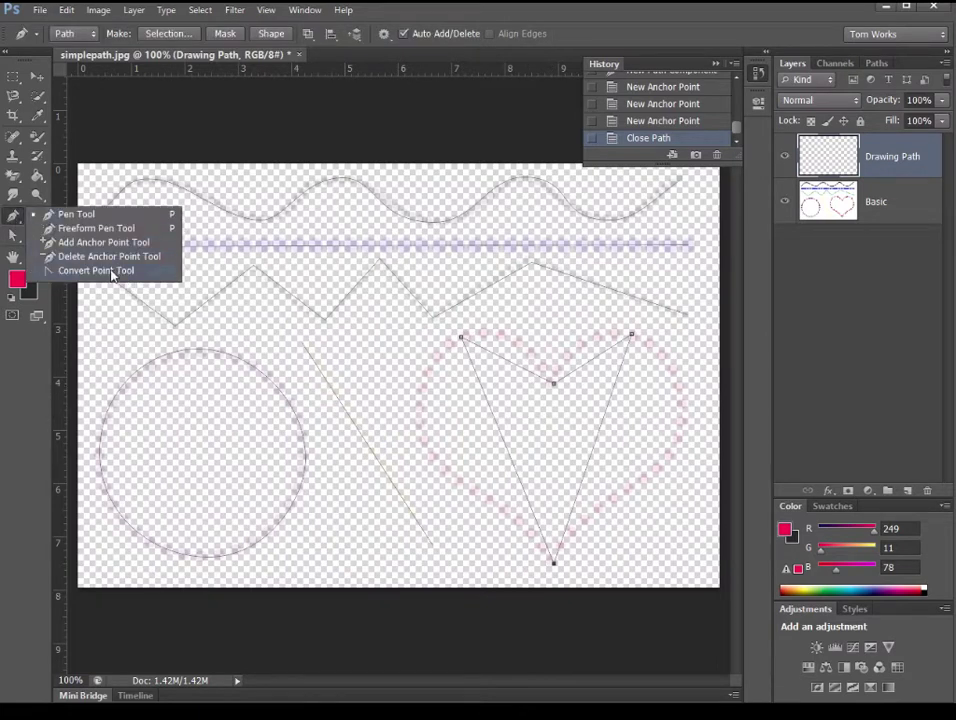
{"action": "left_click", "coordinate": [112, 271]}
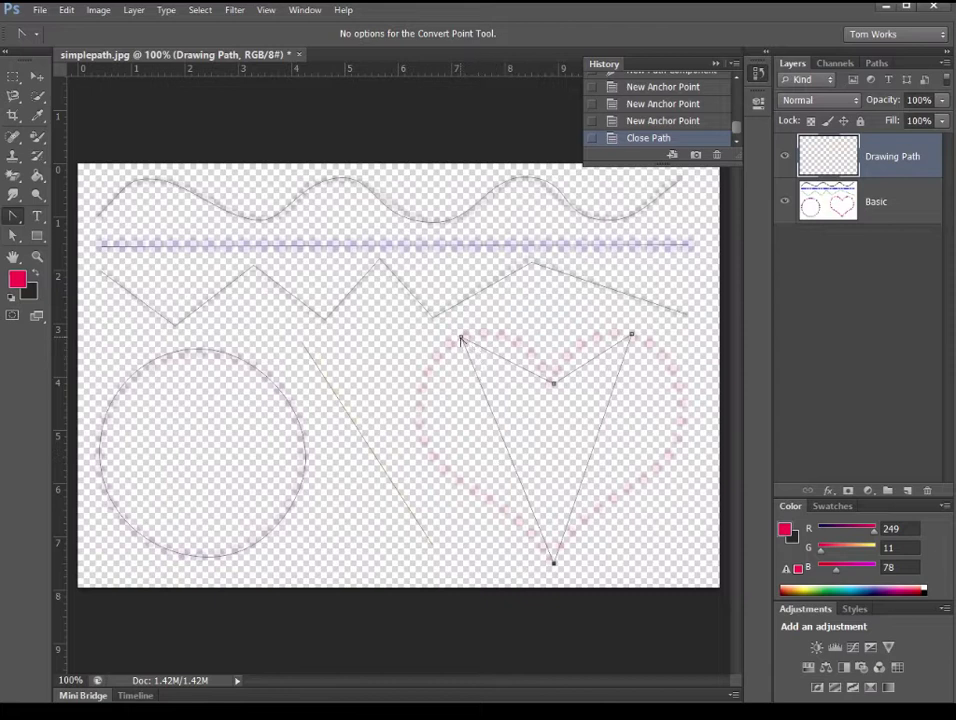
{"action": "left_click_drag", "start_coordinate": [461, 339], "coordinate": [507, 292]}
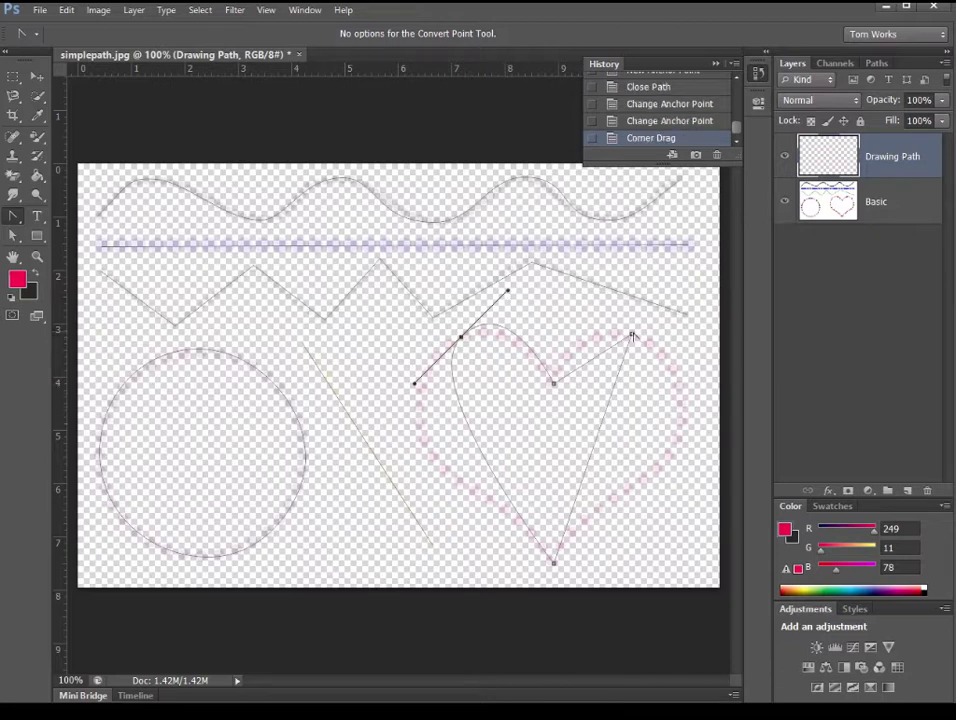
{"action": "left_click_drag", "start_coordinate": [632, 338], "coordinate": [672, 358]}
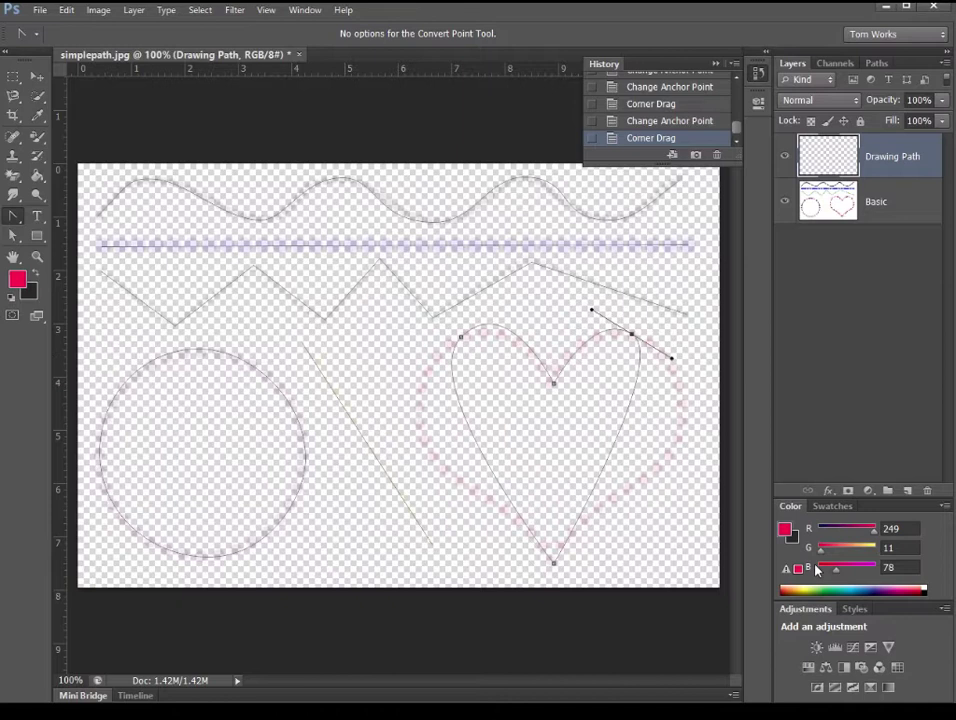
Step: Move the heart's top-left point down-left and its top-right point down-right
{"action": "right_click", "coordinate": [14, 245]}
{"action": "left_click", "coordinate": [92, 248]}
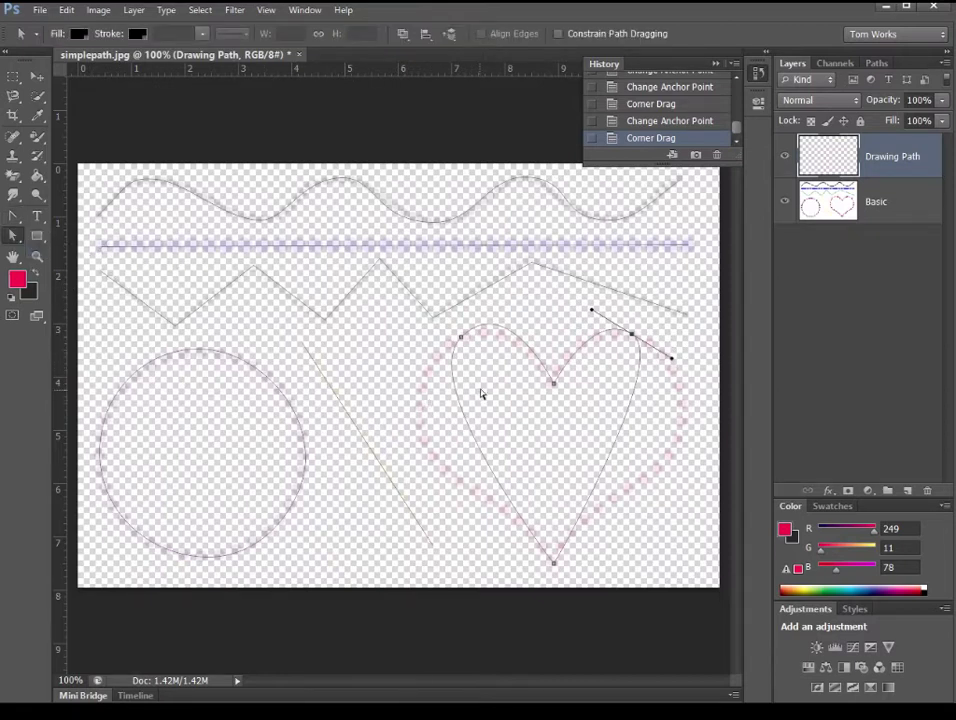
{"action": "left_click", "coordinate": [460, 346]}
{"action": "left_click_drag", "start_coordinate": [460, 346], "coordinate": [432, 367]}
{"action": "left_click", "coordinate": [632, 339]}
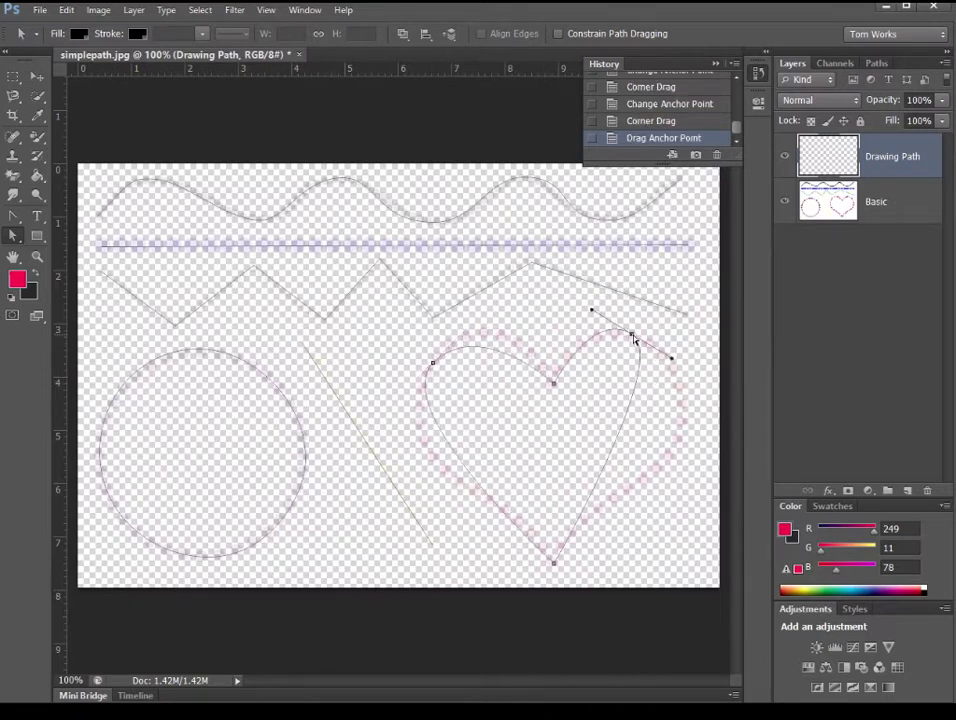
{"action": "left_click_drag", "start_coordinate": [632, 339], "coordinate": [674, 366]}
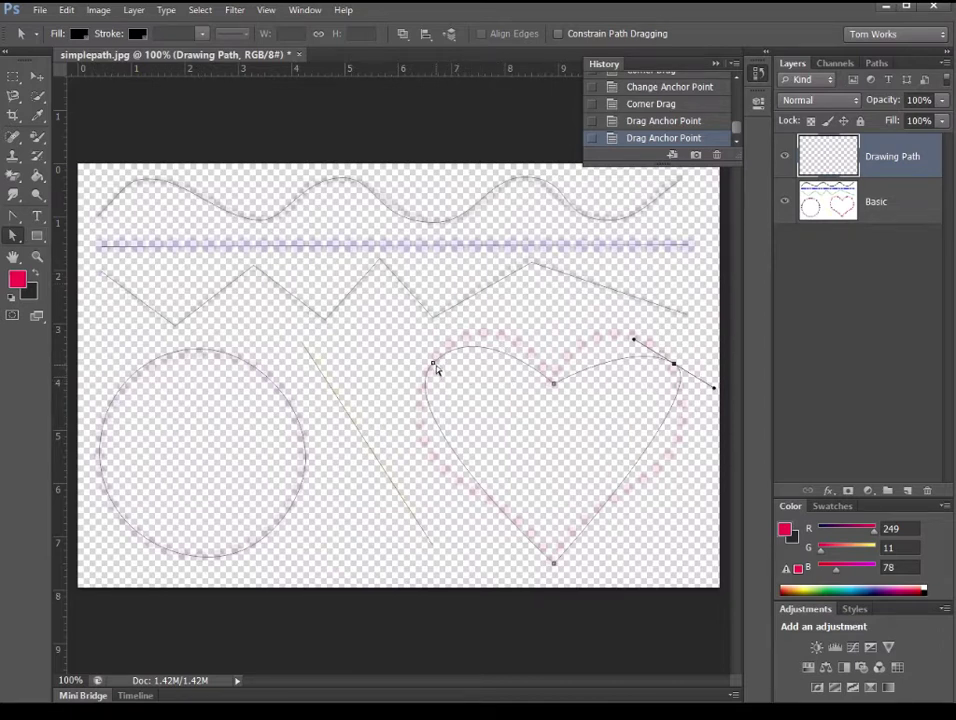
Step: Drag the left and right points' handles so both lobes follow the pink heart
{"action": "left_click", "coordinate": [434, 366]}
{"action": "left_click_drag", "start_coordinate": [480, 318], "coordinate": [505, 286]}
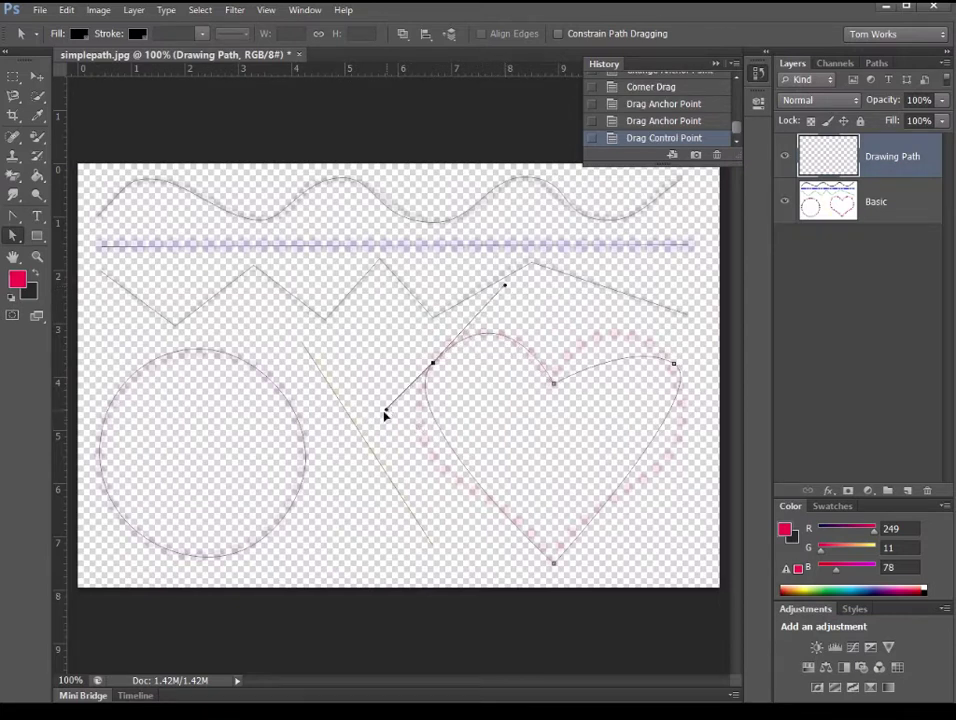
{"action": "left_click_drag", "start_coordinate": [385, 412], "coordinate": [367, 438]}
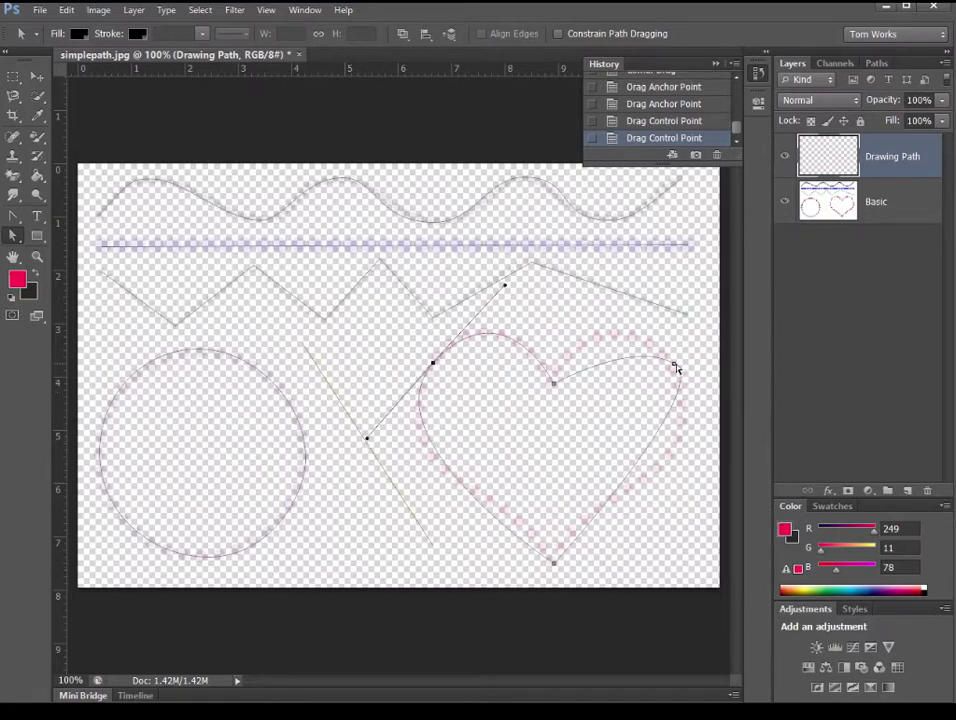
{"action": "left_click_drag", "start_coordinate": [675, 365], "coordinate": [724, 420]}
{"action": "left_click_drag", "start_coordinate": [634, 338], "coordinate": [611, 302]}
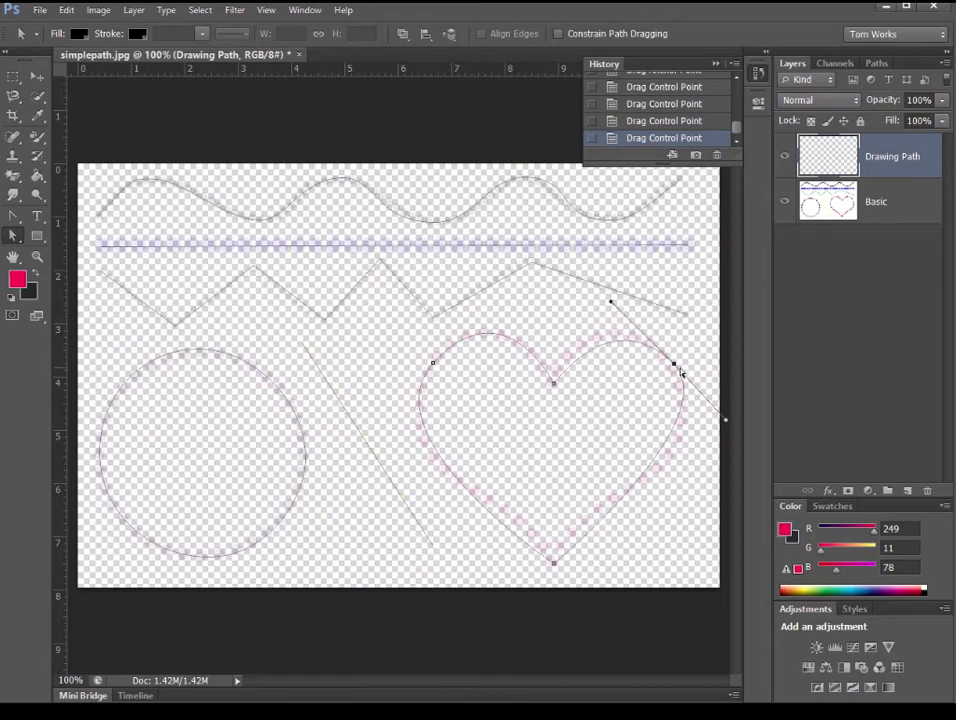
{"action": "left_click_drag", "start_coordinate": [676, 370], "coordinate": [671, 361]}
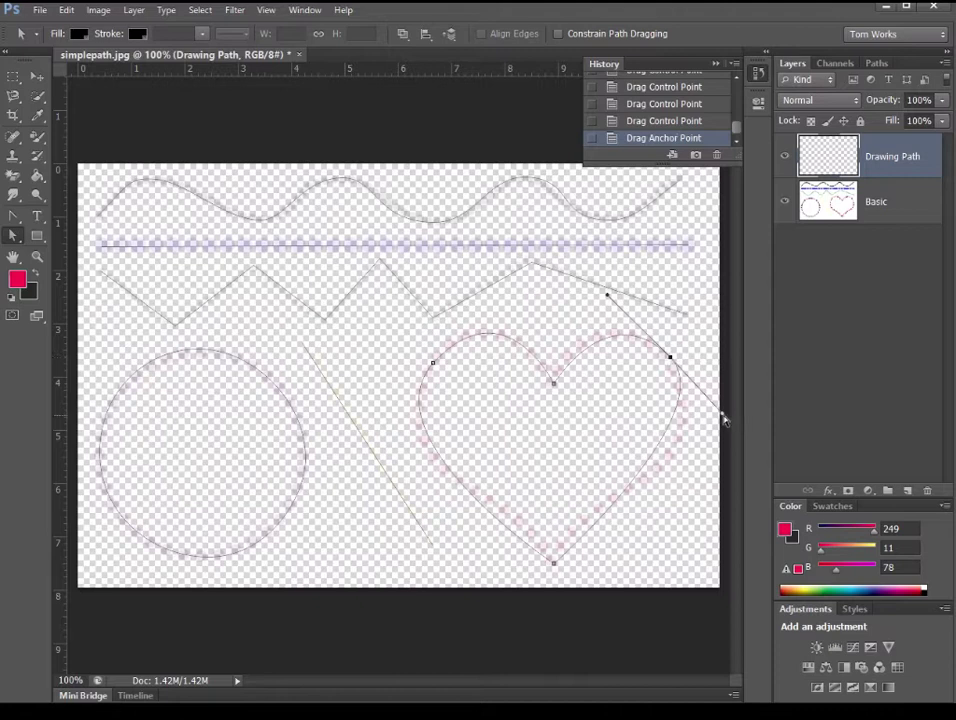
{"action": "left_click_drag", "start_coordinate": [724, 420], "coordinate": [729, 422]}
Step: Nudge the bottom point onto the heart's tip and deselect the path
{"action": "left_click", "coordinate": [554, 567]}
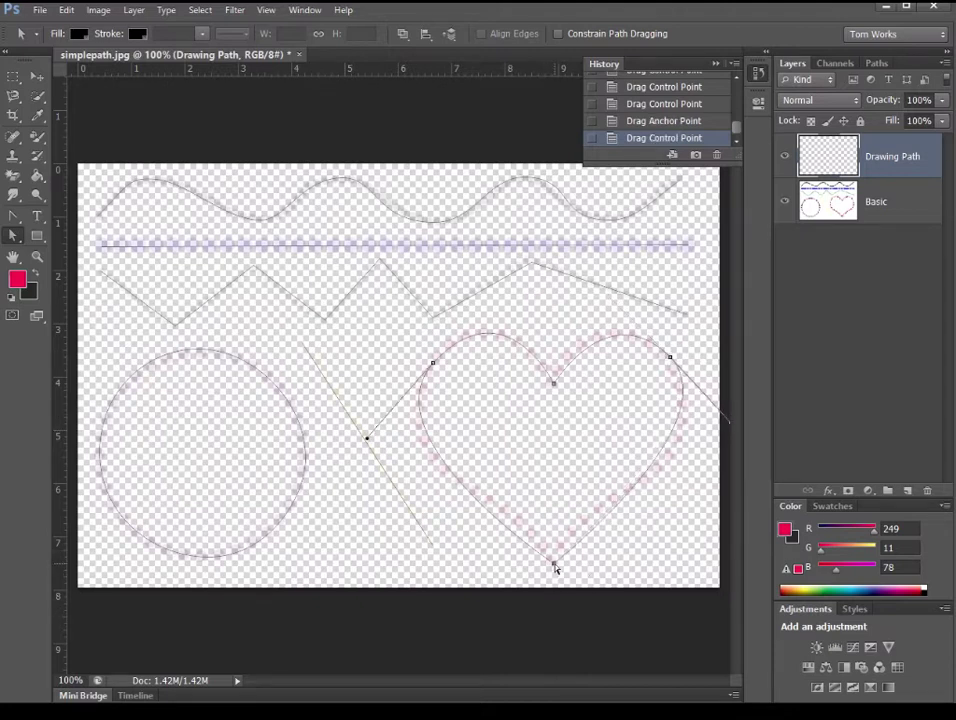
{"action": "left_click_drag", "start_coordinate": [552, 562], "coordinate": [552, 559]}
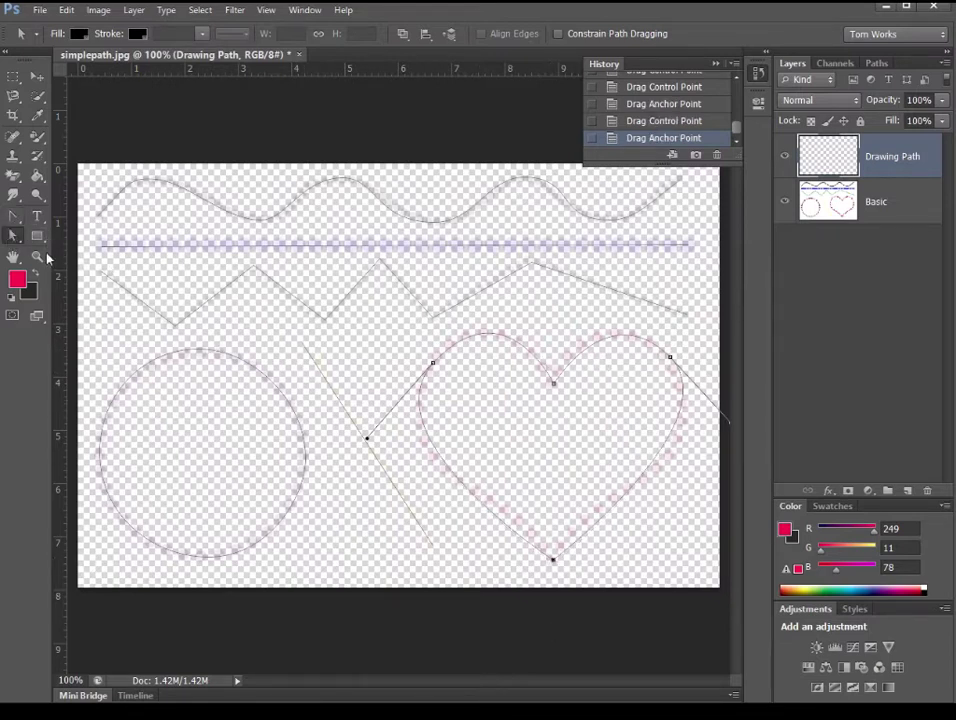
{"action": "left_click", "coordinate": [349, 525]}
Step: Save Work Path from the Paths panel under the name 'all path'
{"action": "left_click", "coordinate": [879, 65]}
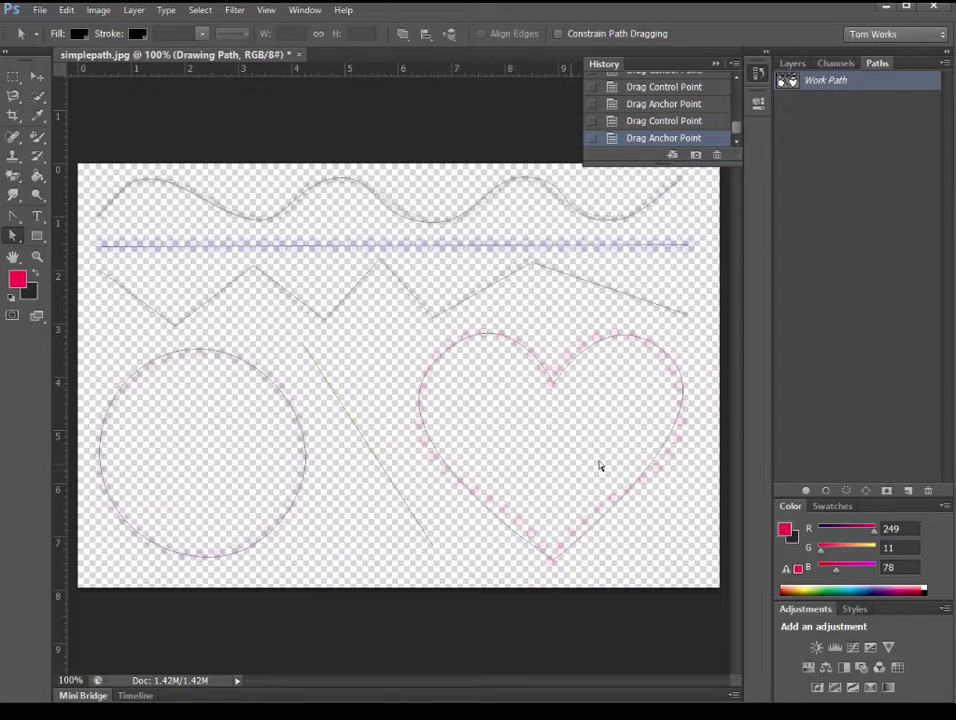
{"action": "double_click", "coordinate": [818, 86]}
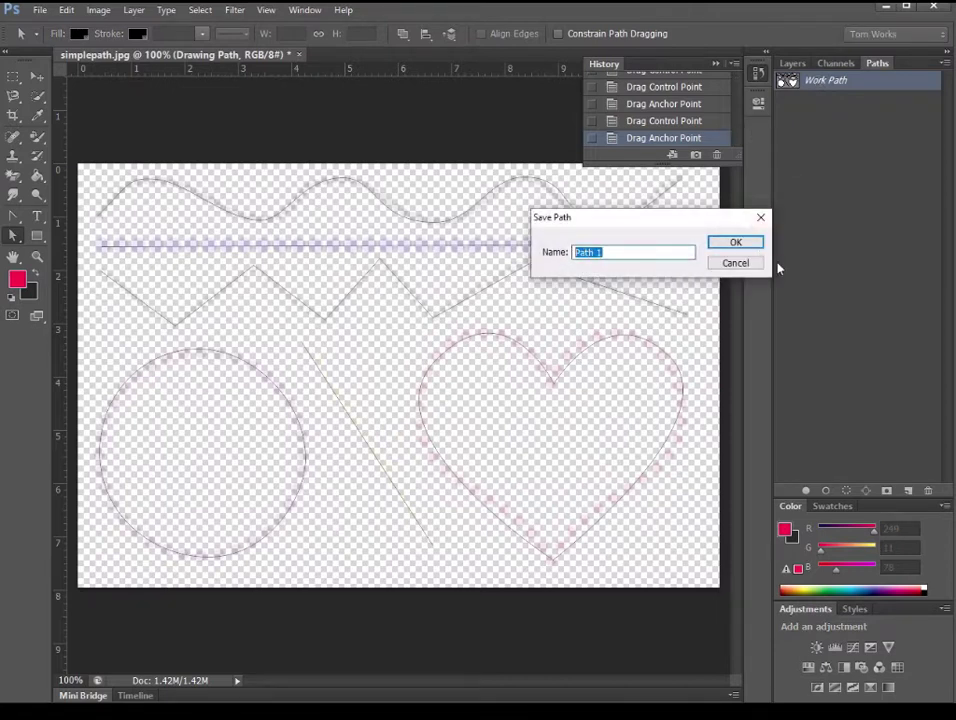
{"action": "type", "text": "all p"}
{"action": "left_click", "coordinate": [742, 244]}
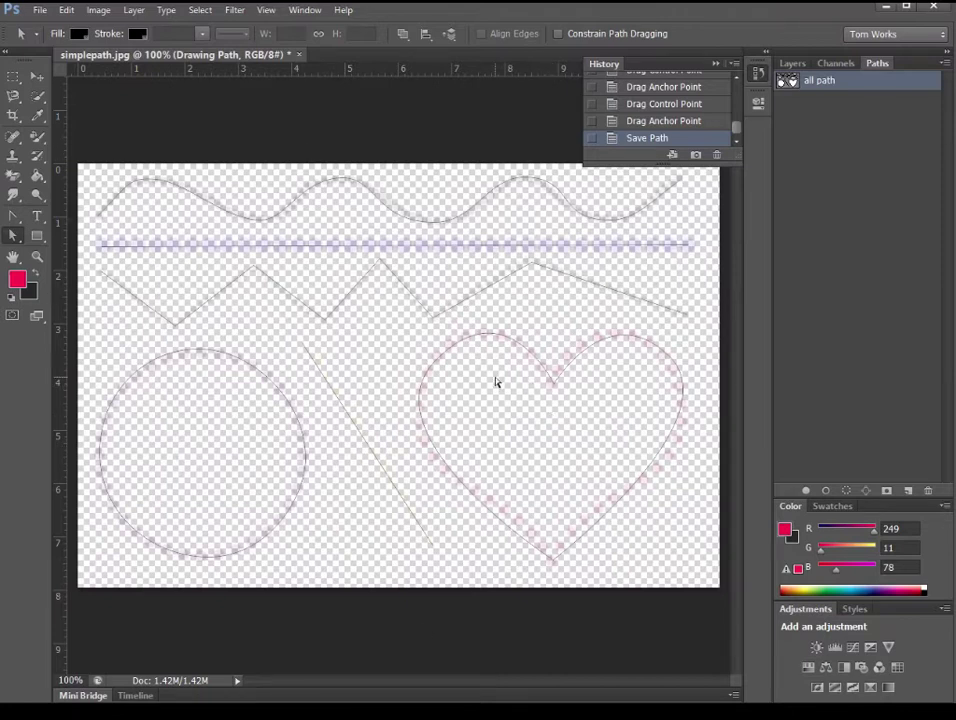
Step: Make a selection from 'all path'
{"action": "double_click", "coordinate": [821, 81]}
{"action": "key", "text": "Return"}
{"action": "right_click", "coordinate": [808, 81]}
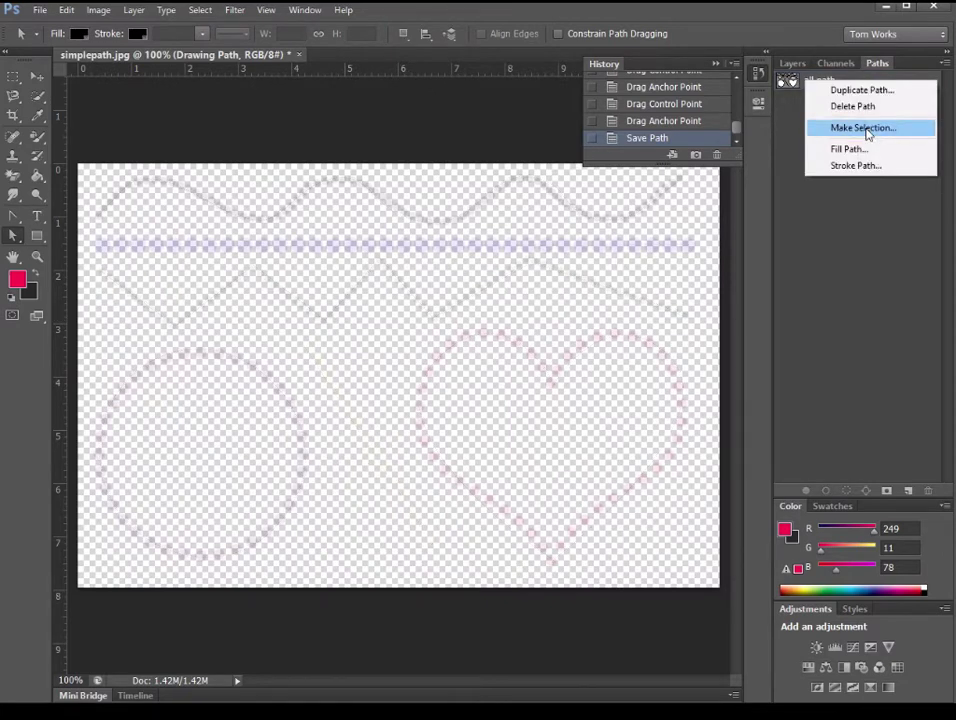
{"action": "left_click", "coordinate": [865, 128]}
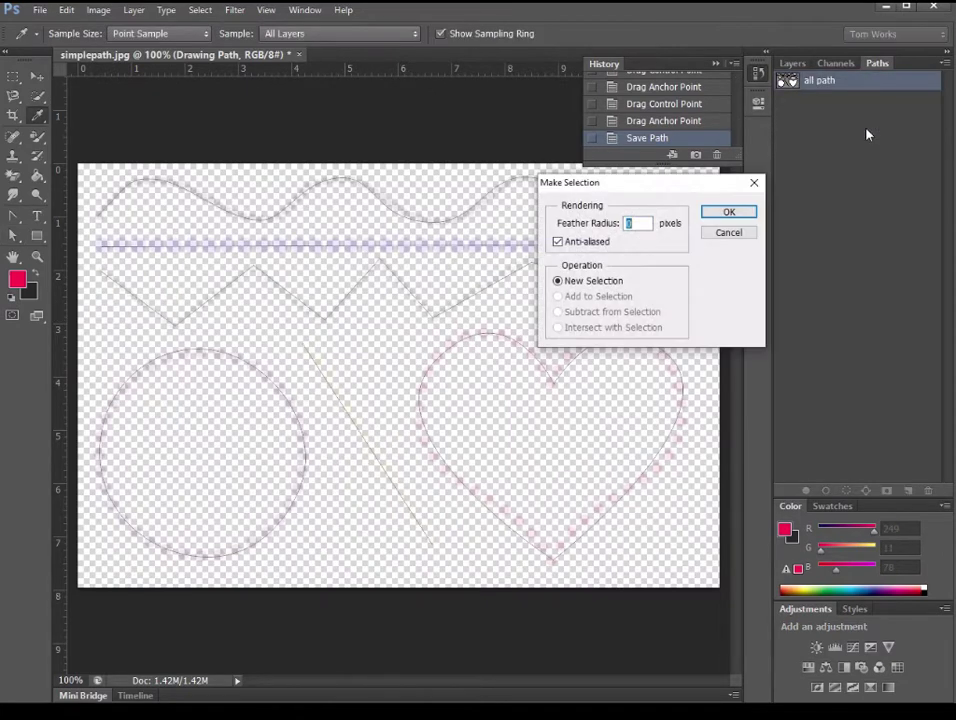
{"action": "left_click", "coordinate": [733, 216]}
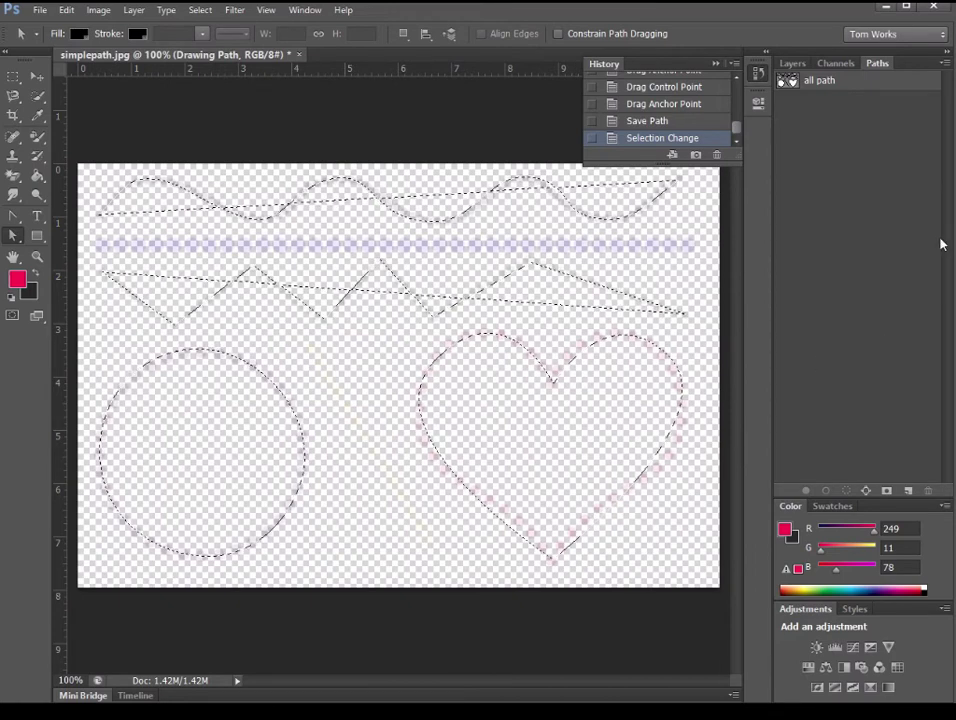
Step: Delete 'all path', clear the selection, and return to the Layers panel
{"action": "right_click", "coordinate": [845, 84]}
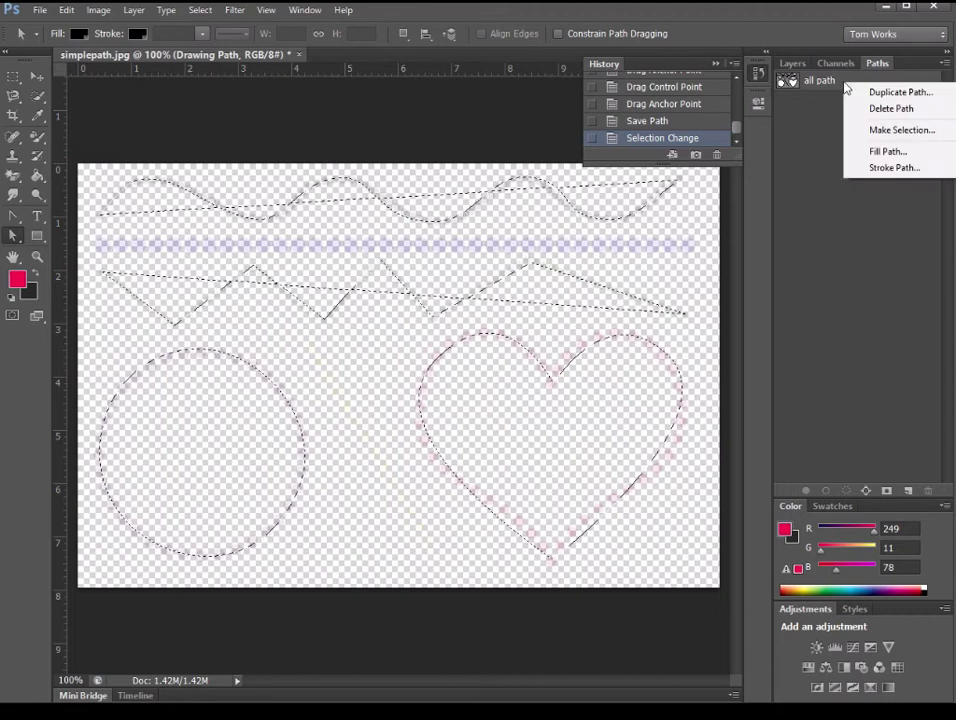
{"action": "left_click", "coordinate": [910, 109]}
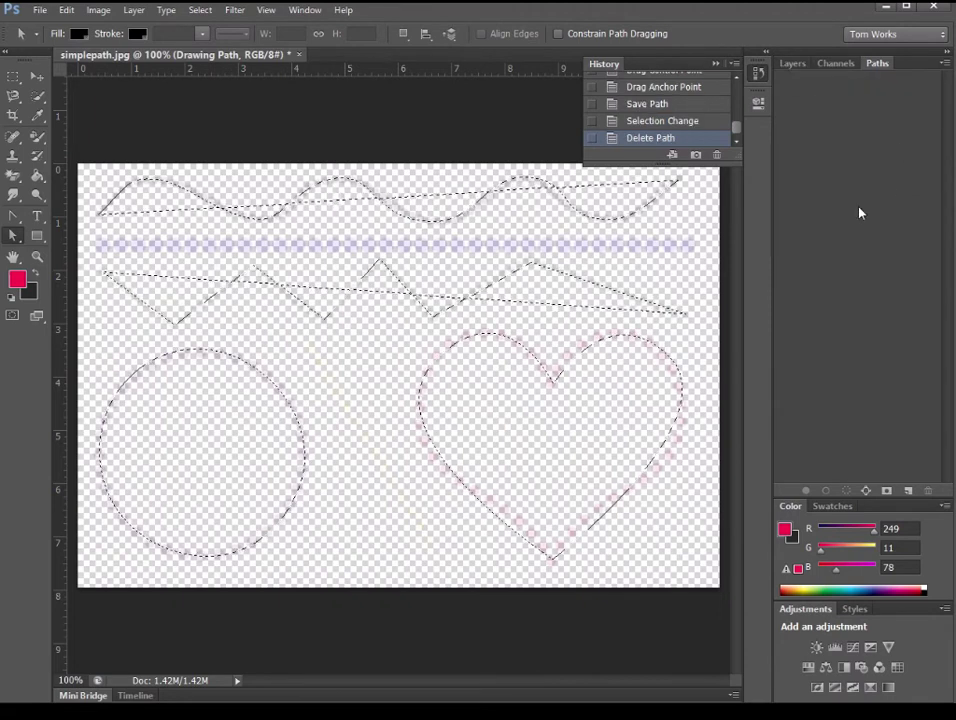
{"action": "key", "text": "ctrl+d"}
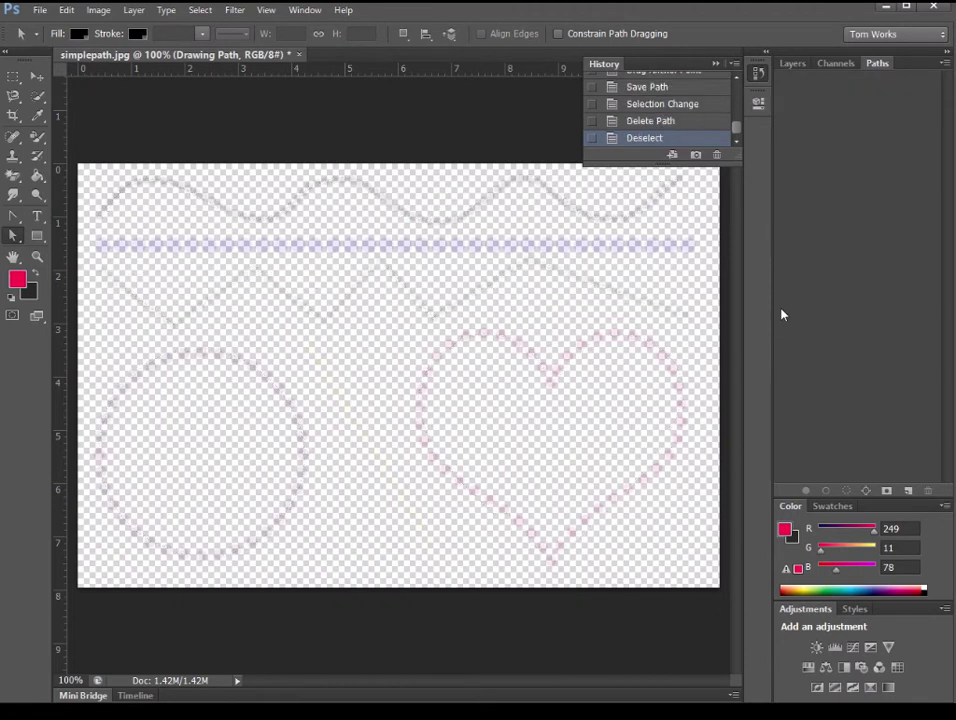
{"action": "left_click", "coordinate": [795, 64]}
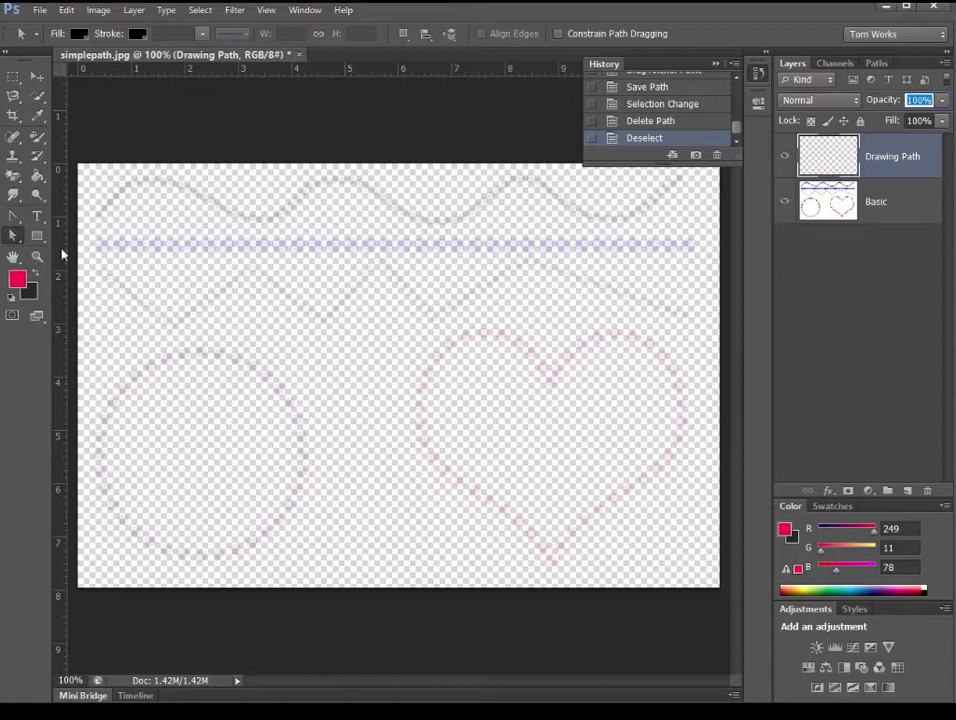
Step: Draw a closed Pen path through the heart's notch, right edge, bottom tip and left edge
{"action": "left_click", "coordinate": [13, 216]}
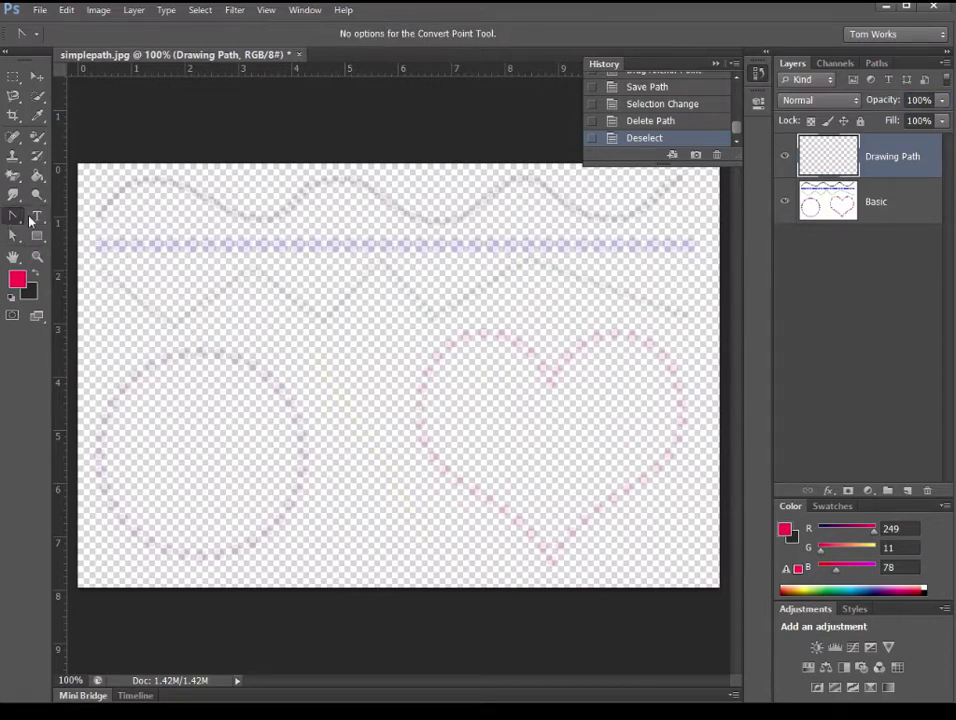
{"action": "left_click", "coordinate": [17, 213]}
{"action": "left_click", "coordinate": [552, 383]}
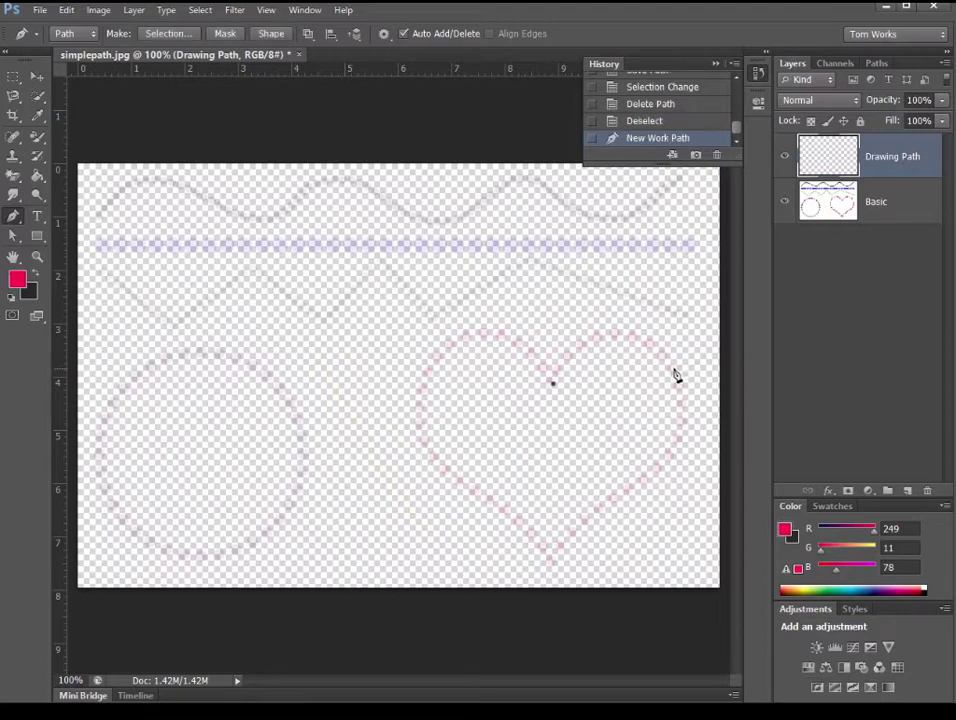
{"action": "left_click", "coordinate": [674, 370]}
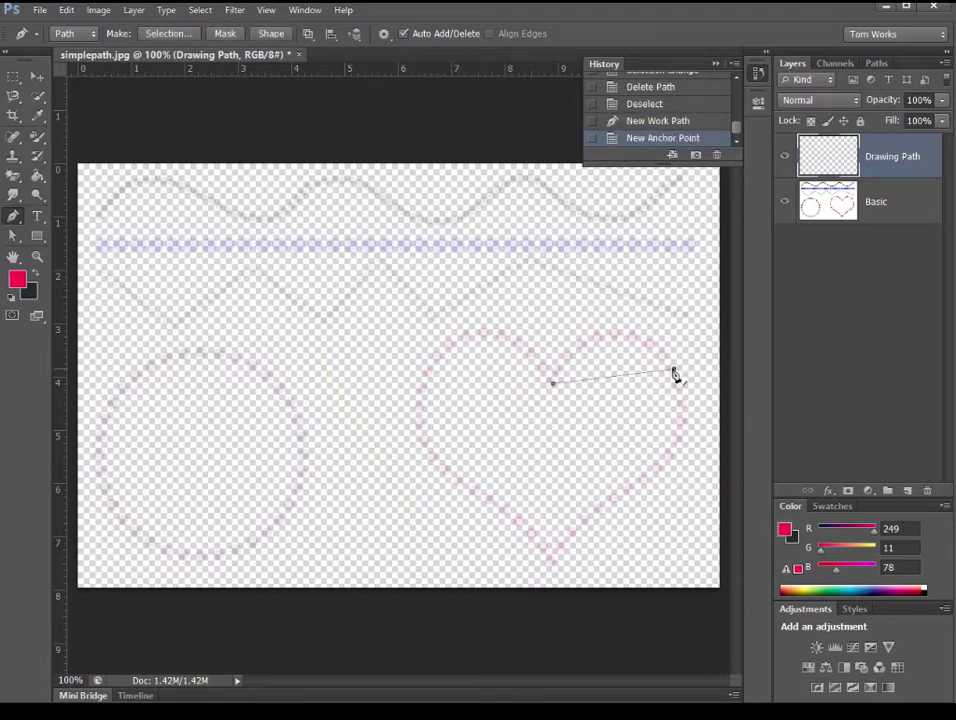
{"action": "left_click", "coordinate": [549, 557]}
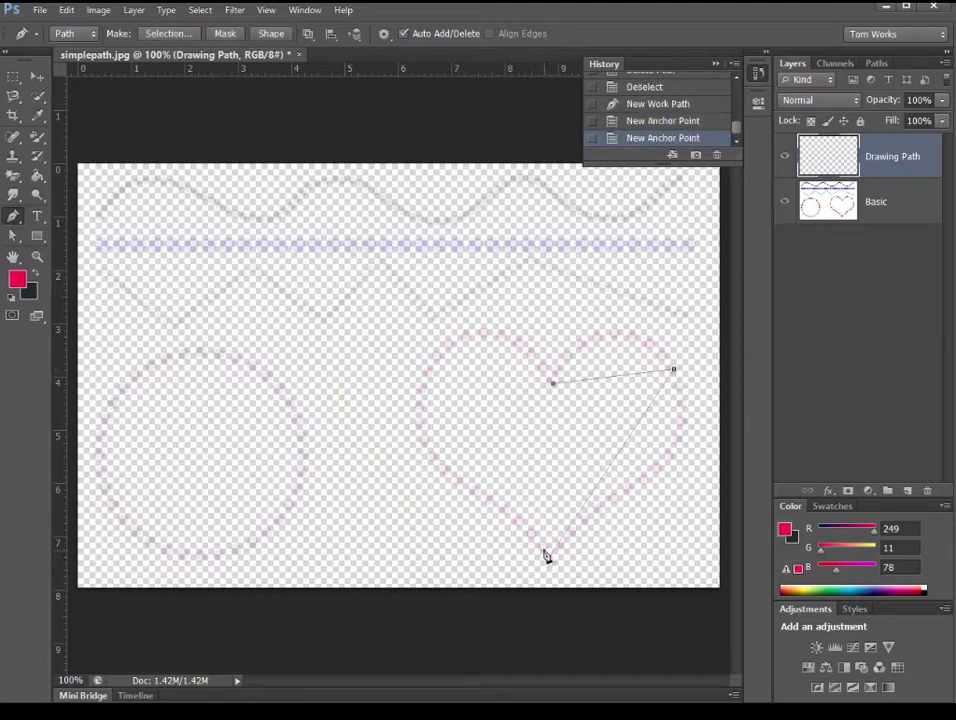
{"action": "left_click", "coordinate": [426, 378]}
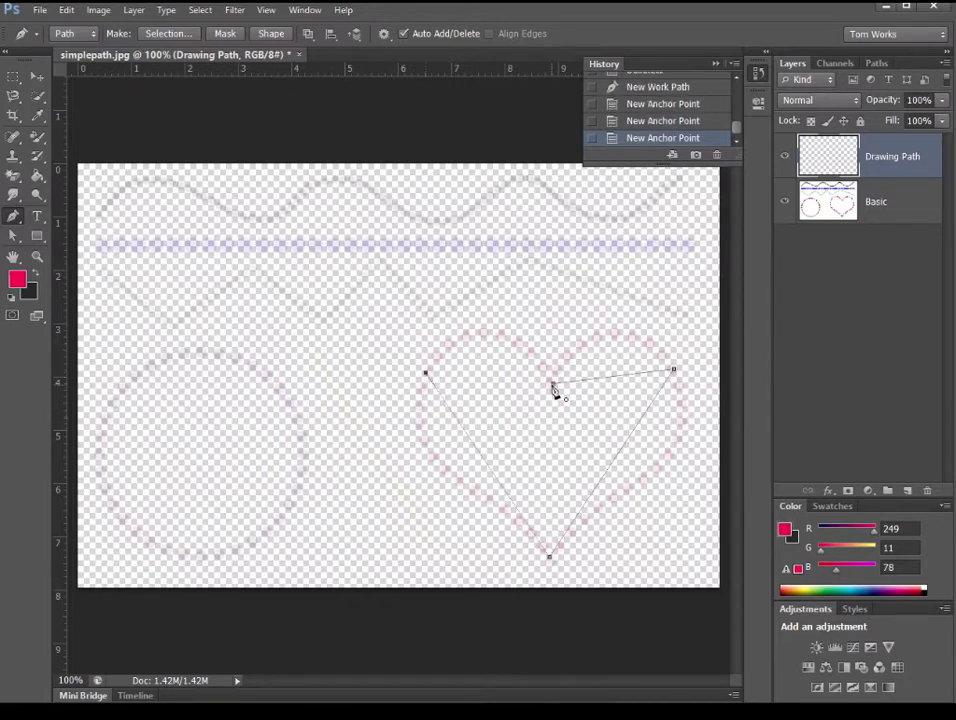
{"action": "left_click", "coordinate": [553, 385]}
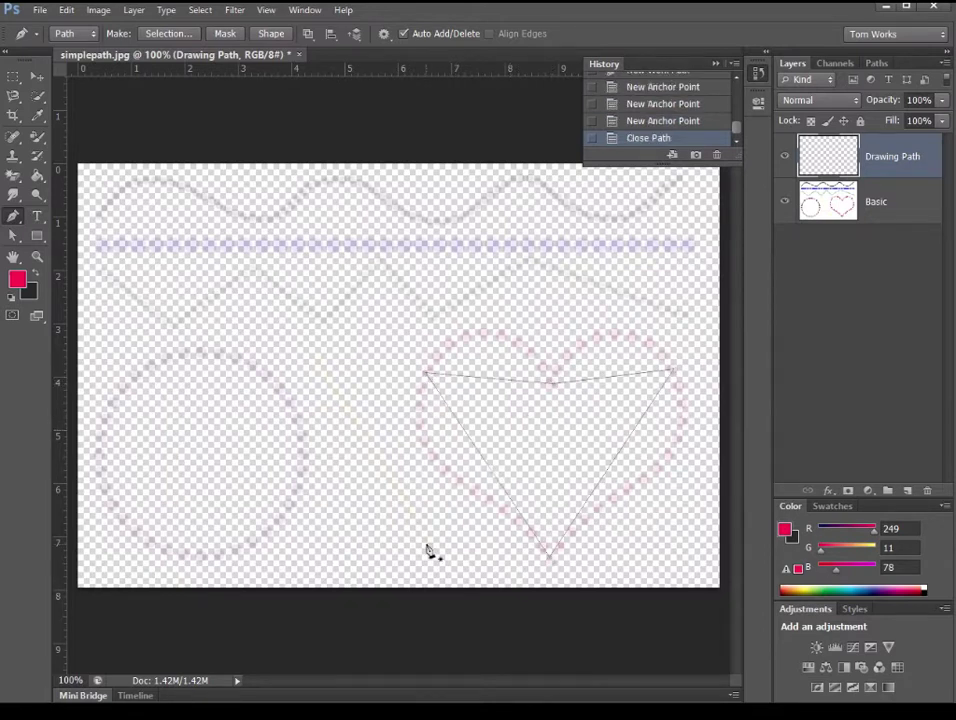
{"action": "left_click", "coordinate": [14, 216]}
Step: Convert the heart path's left and right corners into curves with Convert Point Tool
{"action": "left_click", "coordinate": [118, 271]}
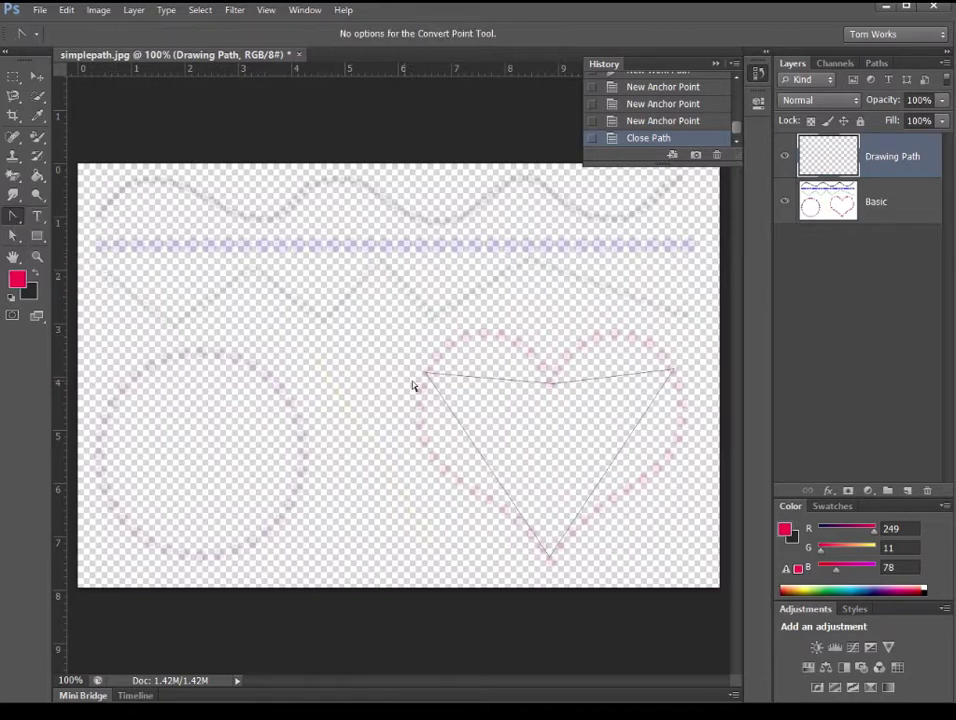
{"action": "left_click_drag", "start_coordinate": [426, 375], "coordinate": [496, 284]}
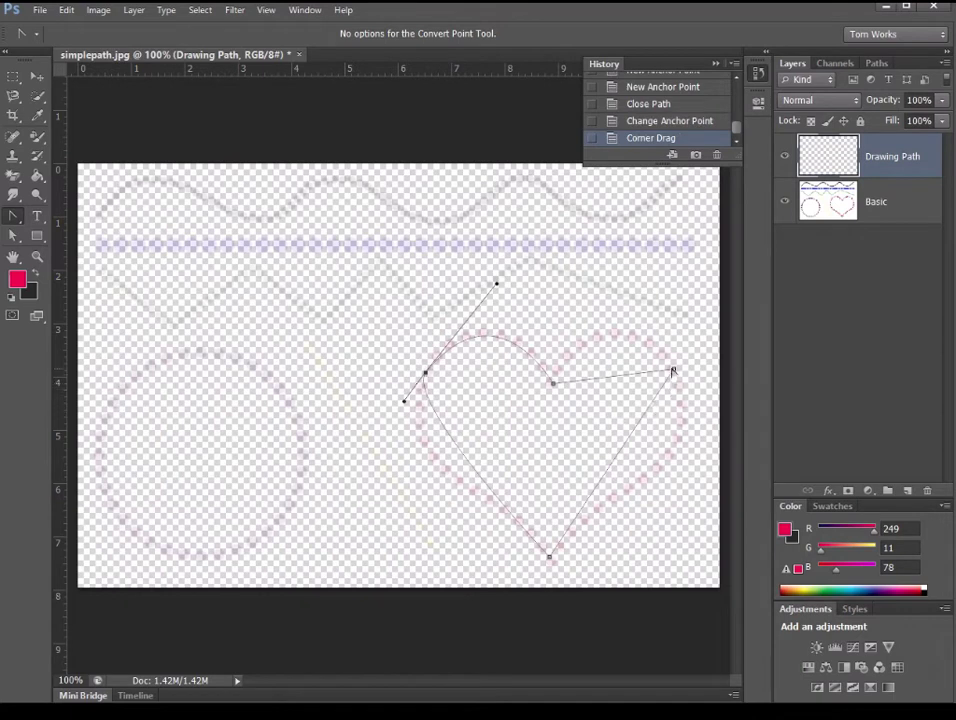
{"action": "left_click_drag", "start_coordinate": [674, 371], "coordinate": [713, 428]}
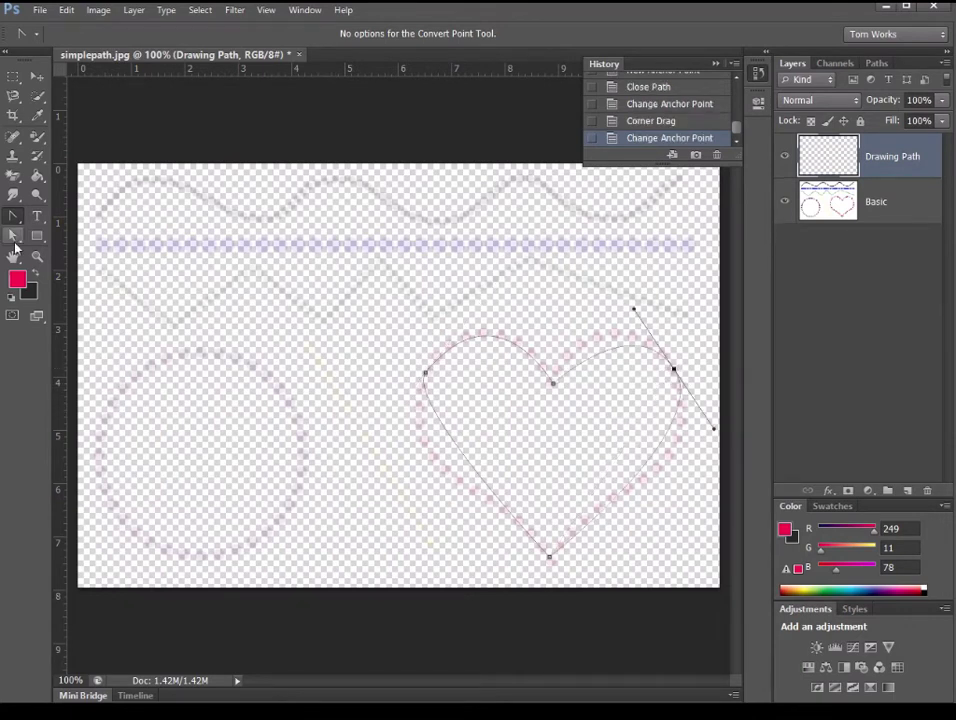
Step: Refine the left and right curve handles with Direct Selection, then deselect the path
{"action": "left_click", "coordinate": [14, 235]}
{"action": "left_click", "coordinate": [118, 248]}
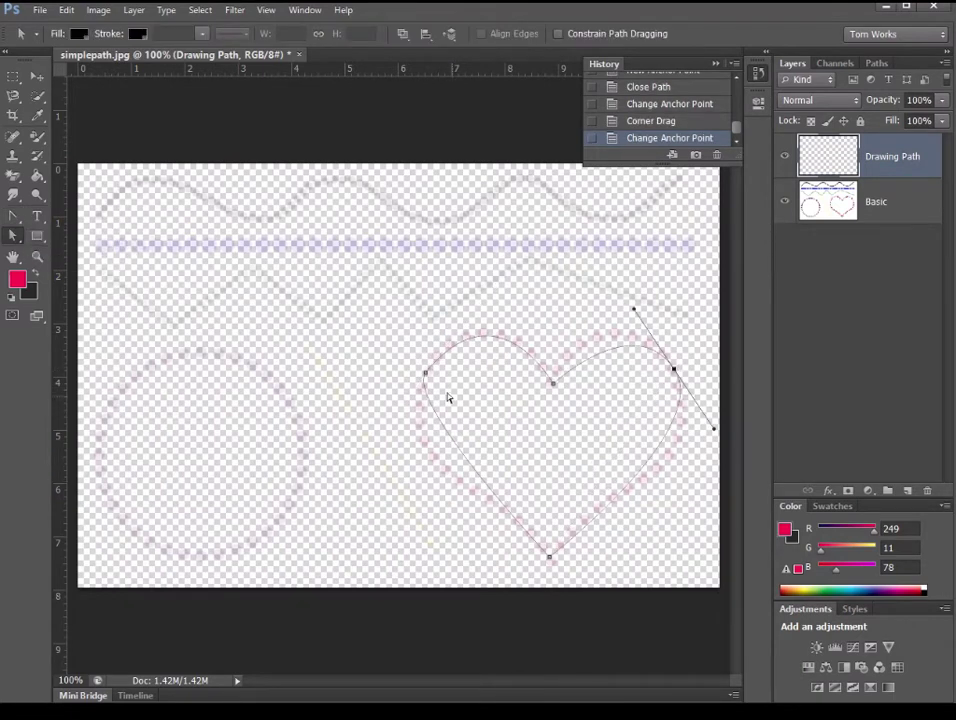
{"action": "left_click", "coordinate": [427, 425]}
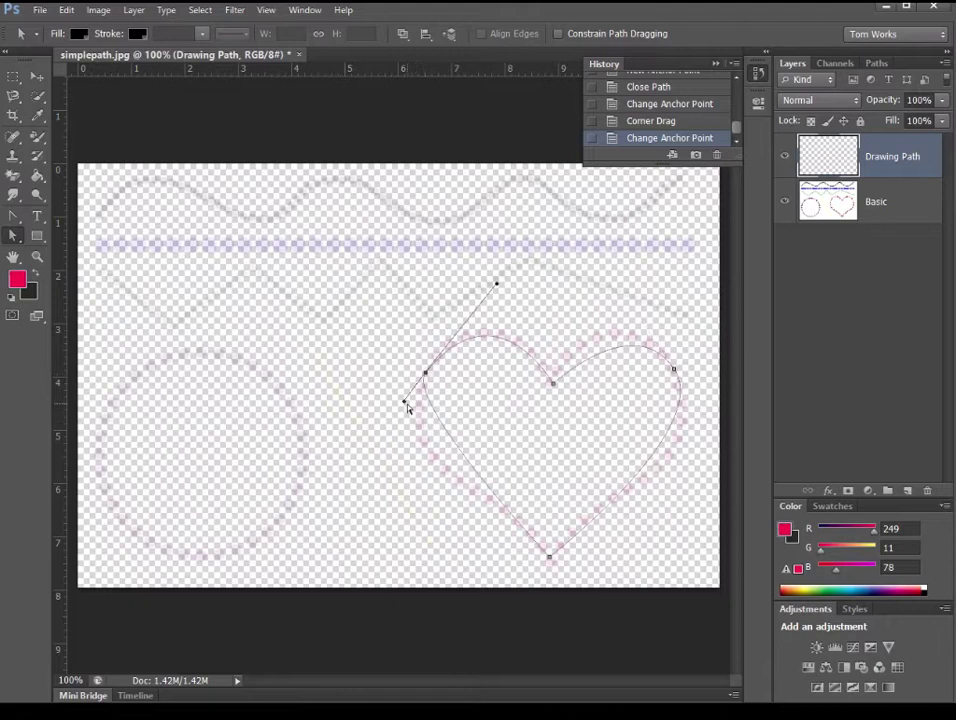
{"action": "left_click_drag", "start_coordinate": [404, 401], "coordinate": [380, 435]}
{"action": "left_click", "coordinate": [674, 369]}
{"action": "left_click_drag", "start_coordinate": [713, 428], "coordinate": [725, 447]}
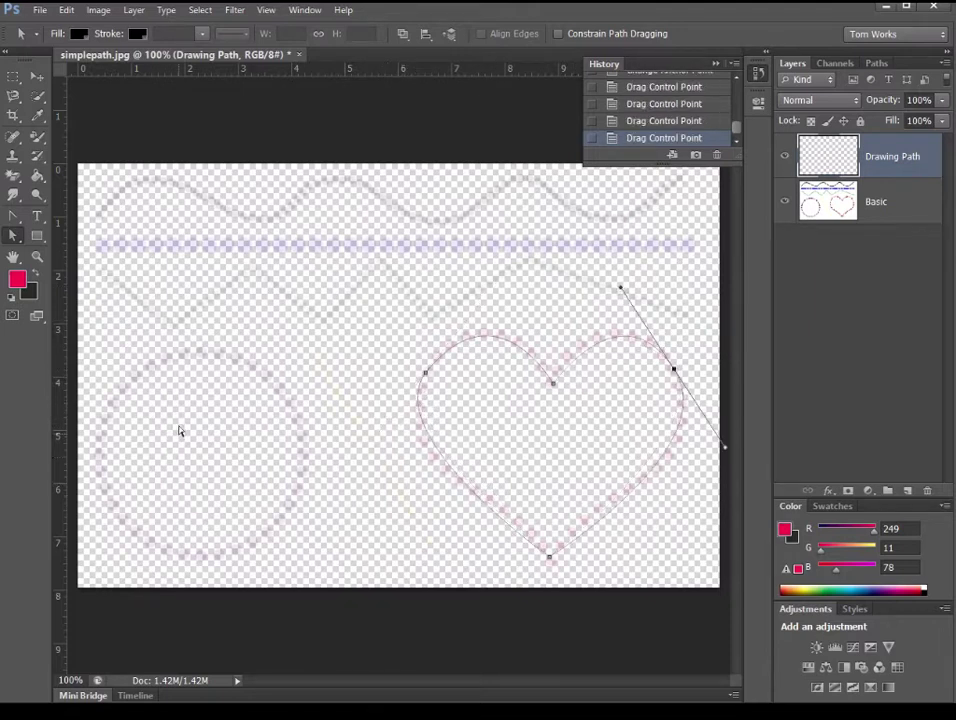
{"action": "left_click", "coordinate": [397, 492]}
Step: Switch the fill tool slot to the Gradient Tool, then back to the Paint Bucket Tool
{"action": "left_click", "coordinate": [37, 175]}
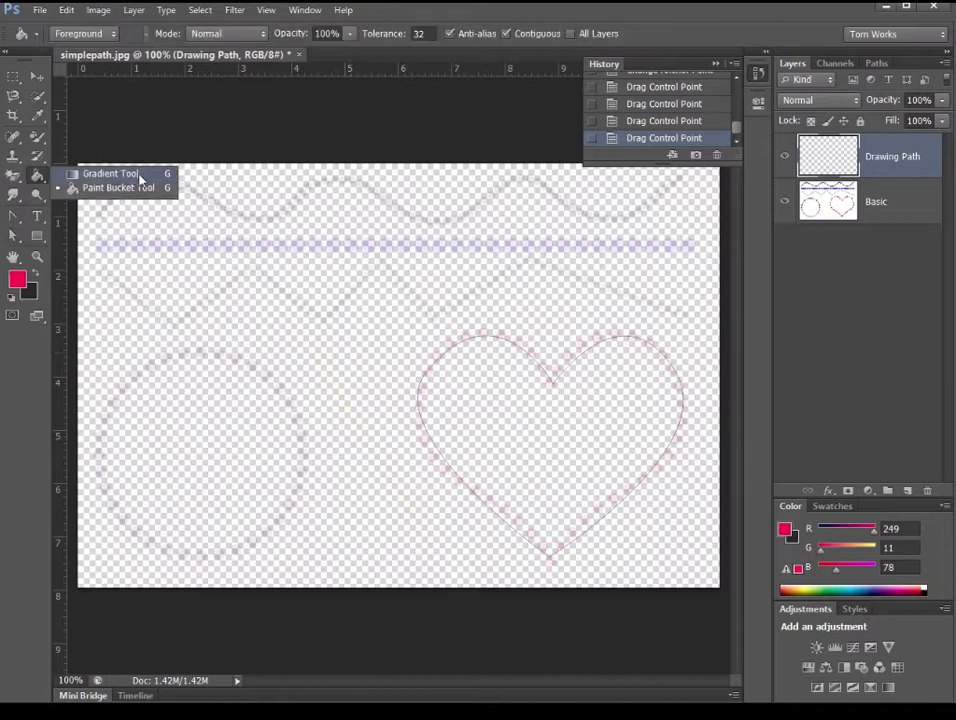
{"action": "left_click", "coordinate": [105, 174]}
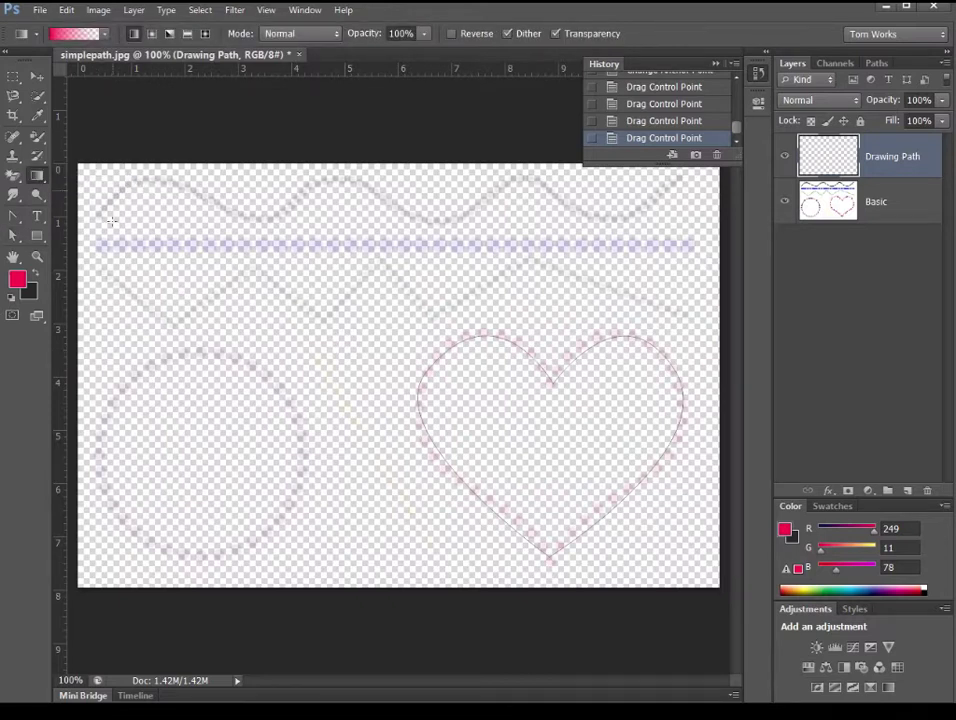
{"action": "left_click", "coordinate": [37, 175]}
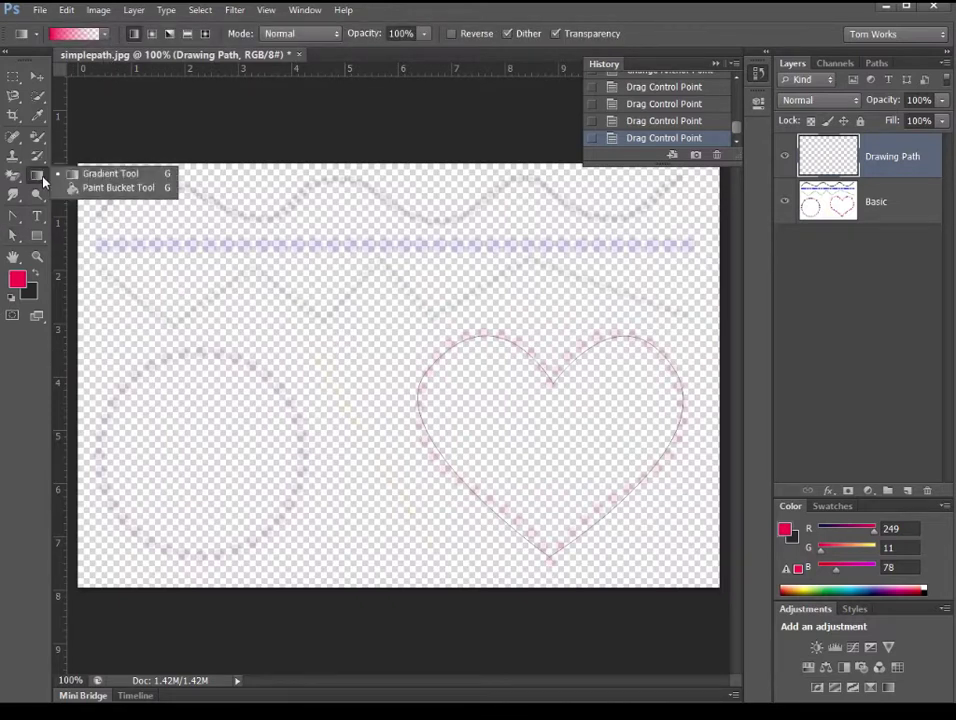
{"action": "left_click", "coordinate": [109, 190]}
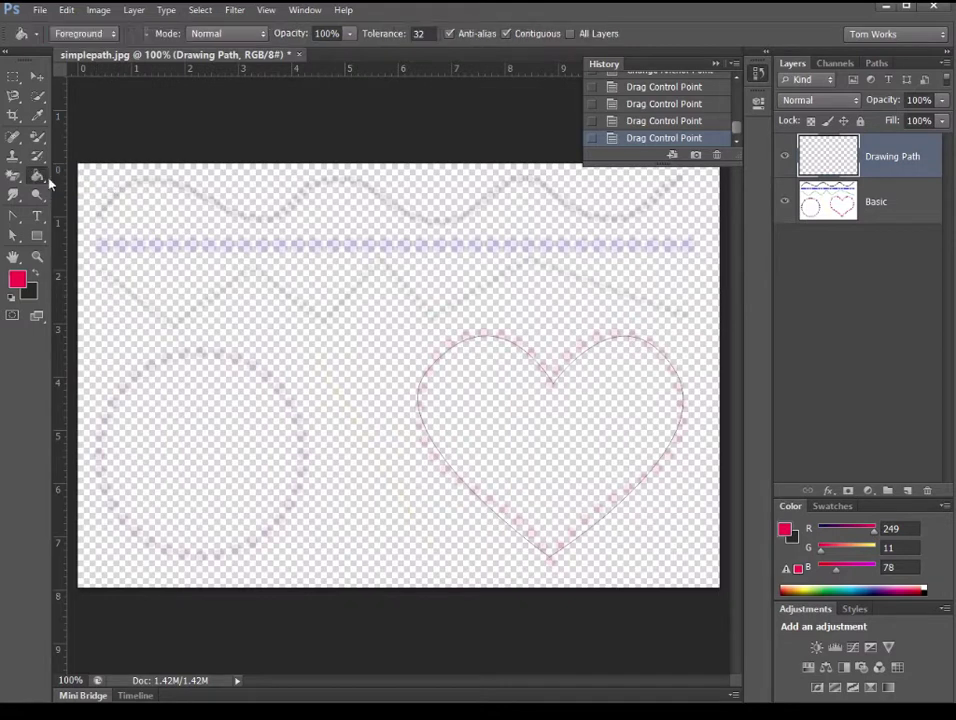
Step: Fill the layer with red, then revert both red fills through History
{"action": "double_click", "coordinate": [501, 401]}
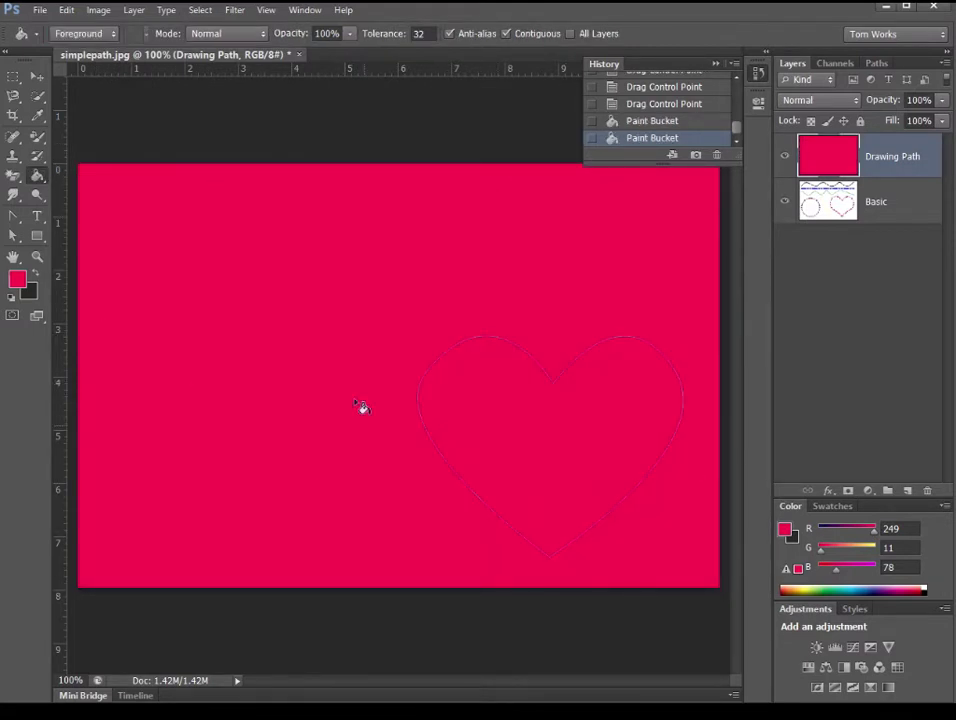
{"action": "left_click", "coordinate": [652, 121]}
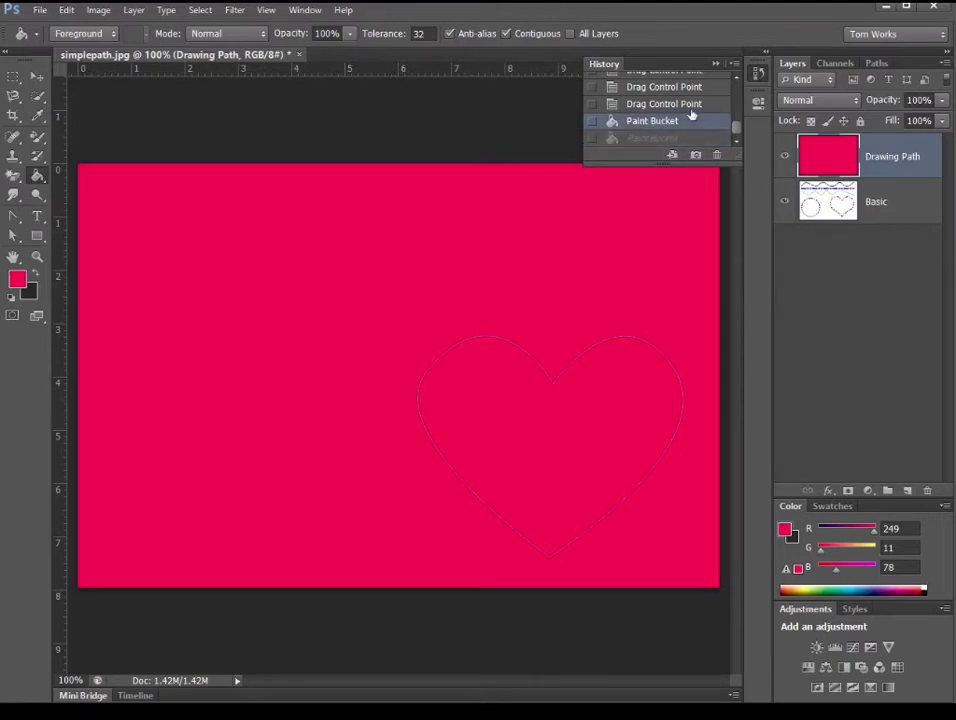
{"action": "left_click", "coordinate": [689, 108]}
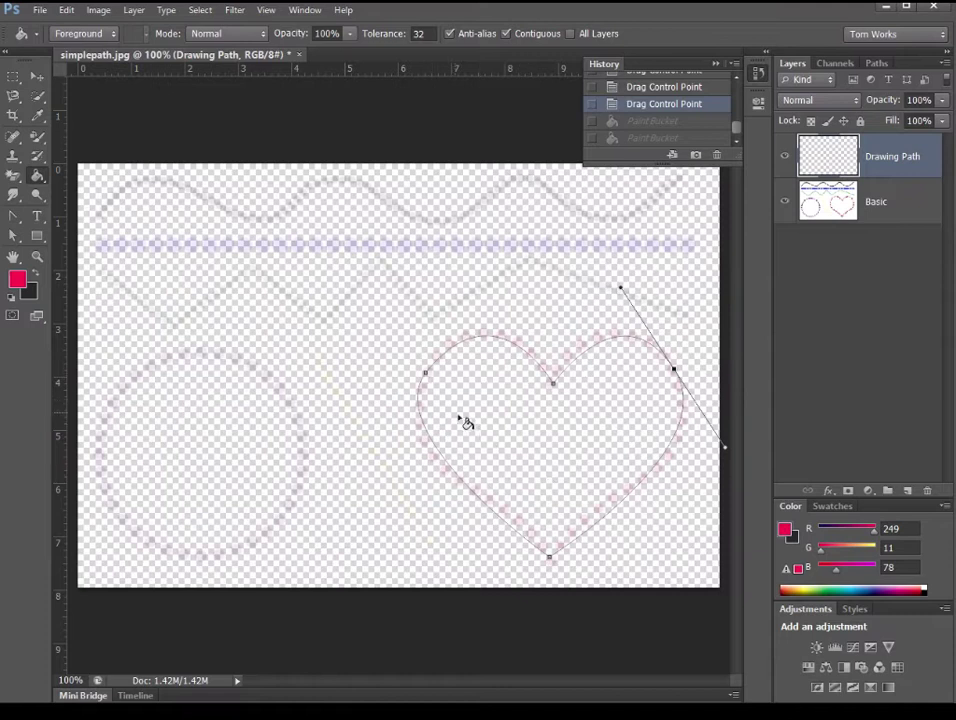
Step: Switch to the Direct Selection tool and deselect the heart path to hide its handles
{"action": "left_click_drag", "start_coordinate": [13, 234], "coordinate": [108, 260]}
{"action": "left_click", "coordinate": [104, 250]}
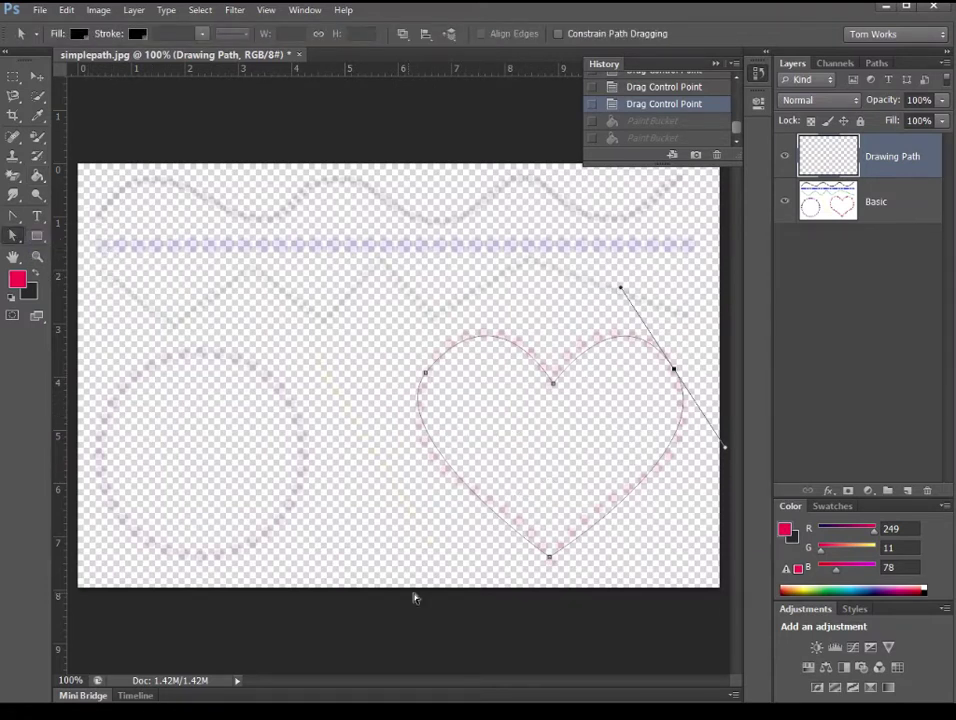
{"action": "left_click", "coordinate": [390, 477]}
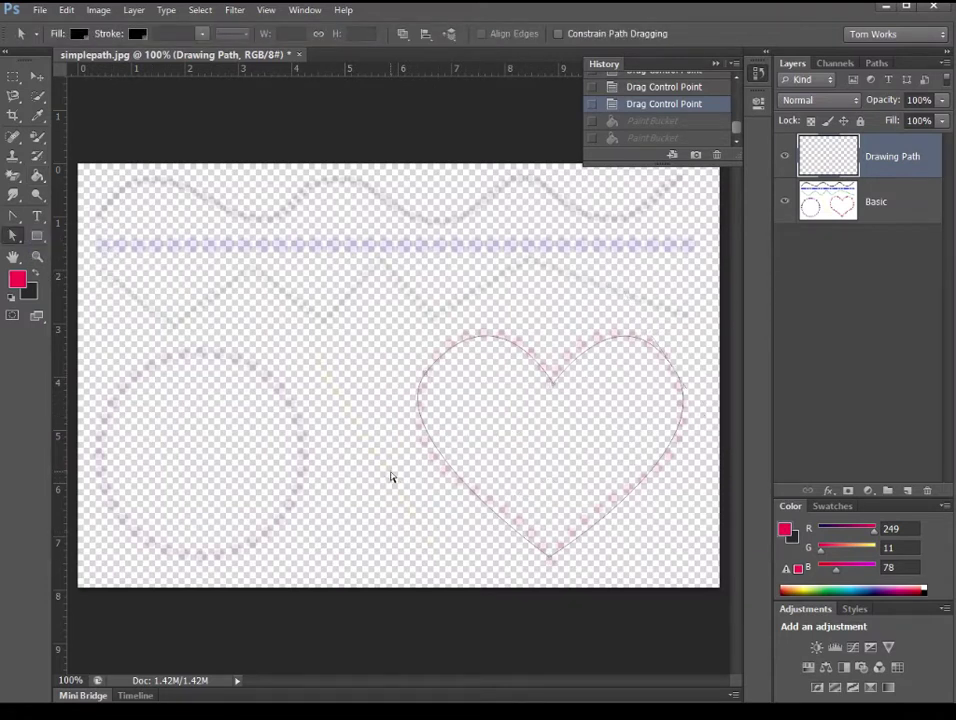
Step: In the Paths panel, save the Work Path under the name 'heart'
{"action": "left_click", "coordinate": [876, 63]}
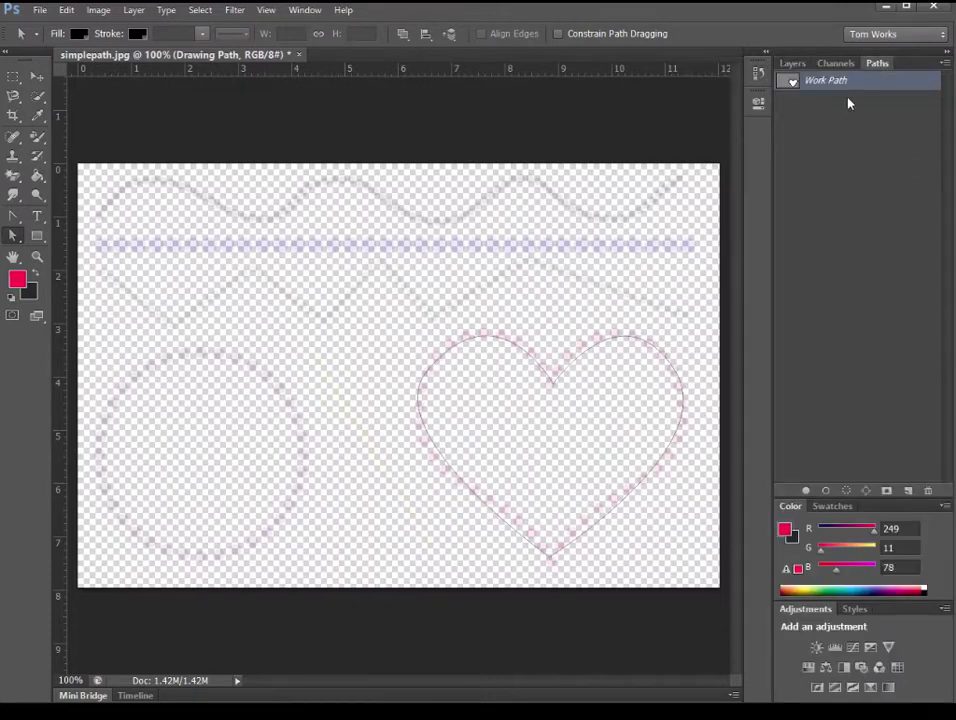
{"action": "double_click", "coordinate": [829, 83]}
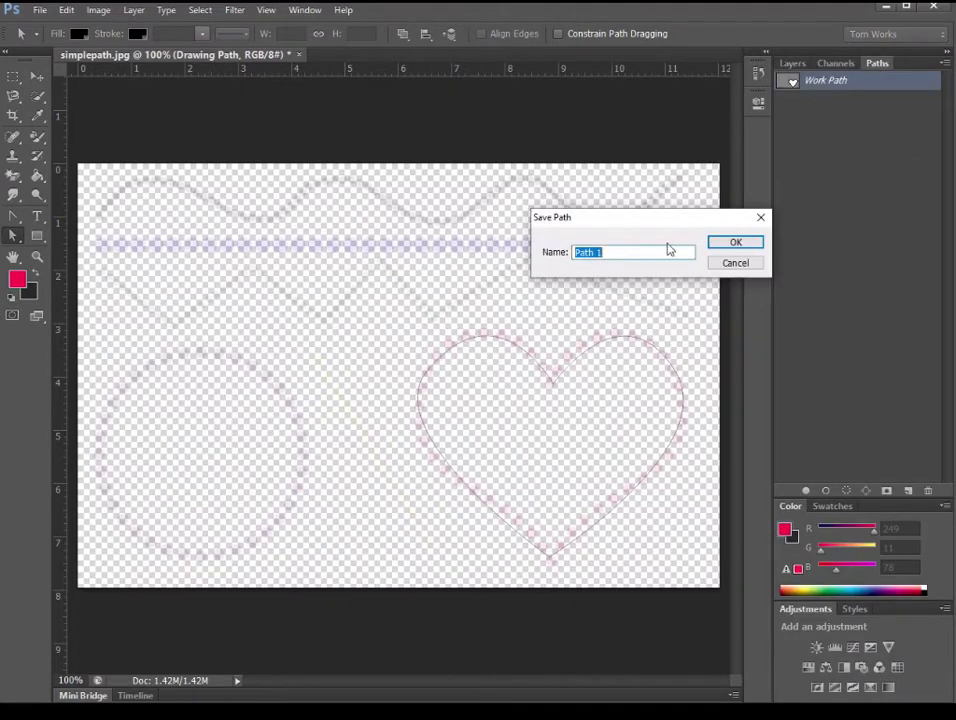
{"action": "type", "text": "heart"}
{"action": "key", "text": "Return"}
Step: Make a selection from the heart path without feathering, then return to the Layers panel
{"action": "right_click", "coordinate": [818, 85]}
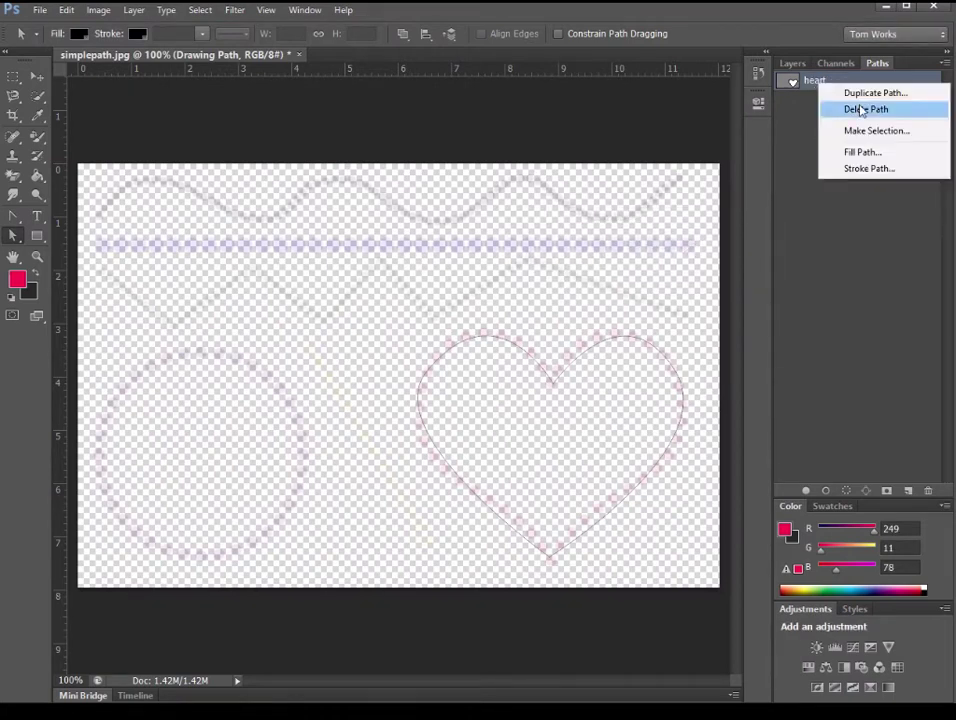
{"action": "left_click", "coordinate": [877, 130]}
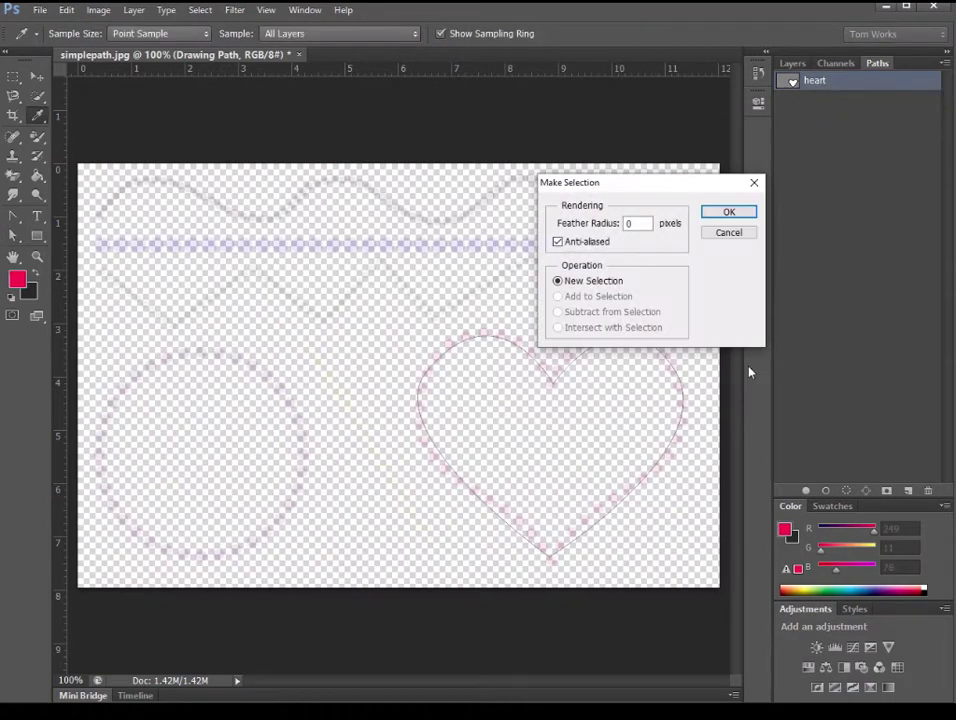
{"action": "left_click", "coordinate": [729, 212]}
{"action": "key", "text": "a"}
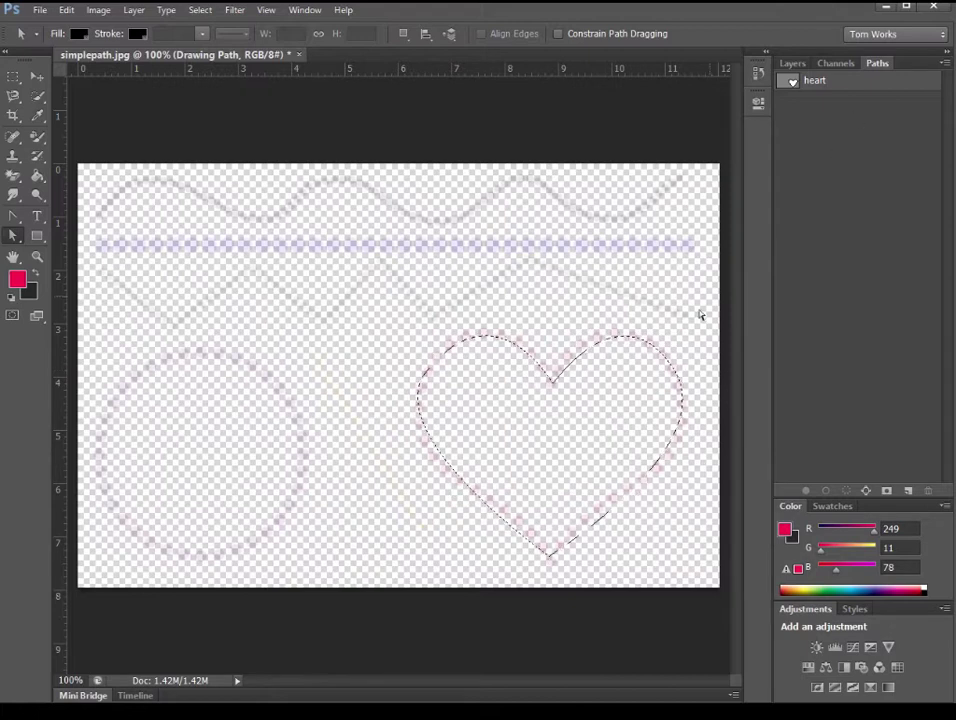
{"action": "left_click", "coordinate": [792, 64]}
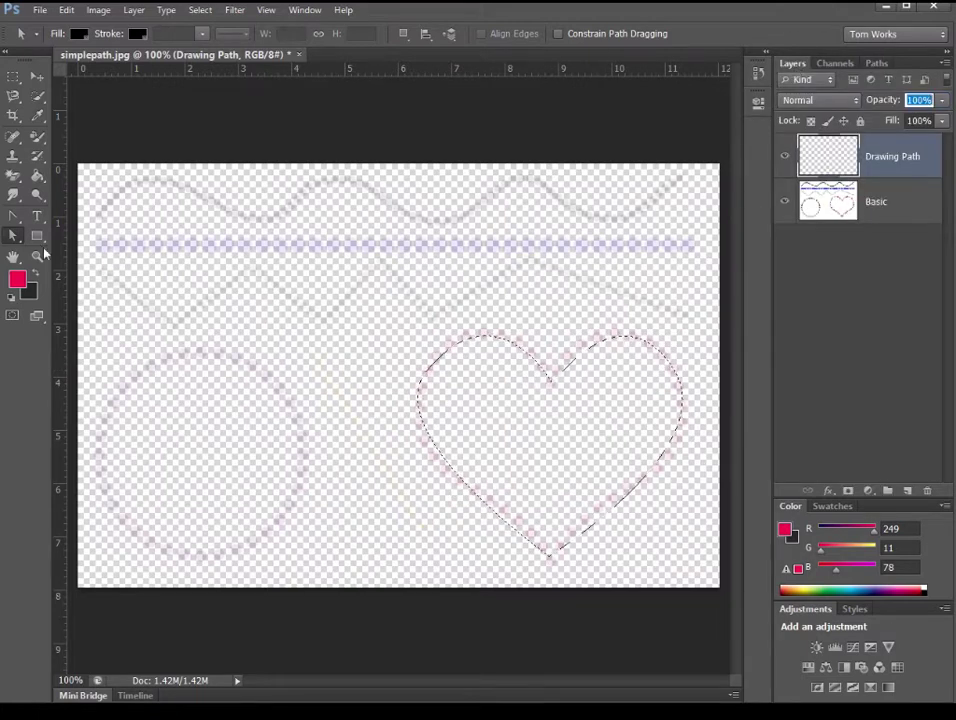
Step: Choose the Paint Bucket tool and set the foreground colour to yellow
{"action": "left_click", "coordinate": [37, 177]}
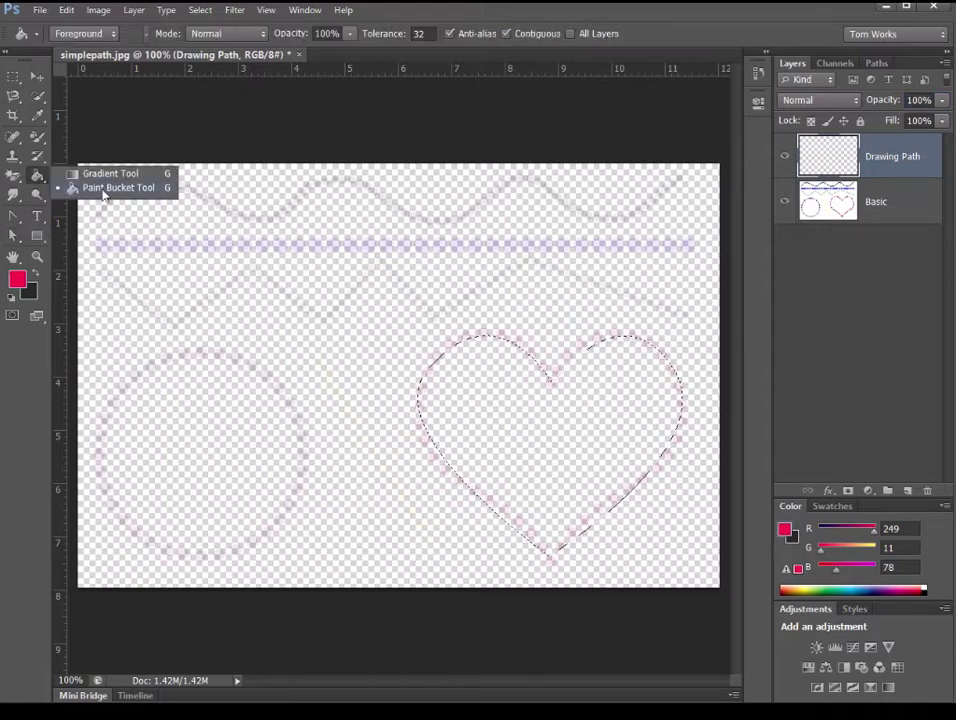
{"action": "left_click", "coordinate": [80, 187]}
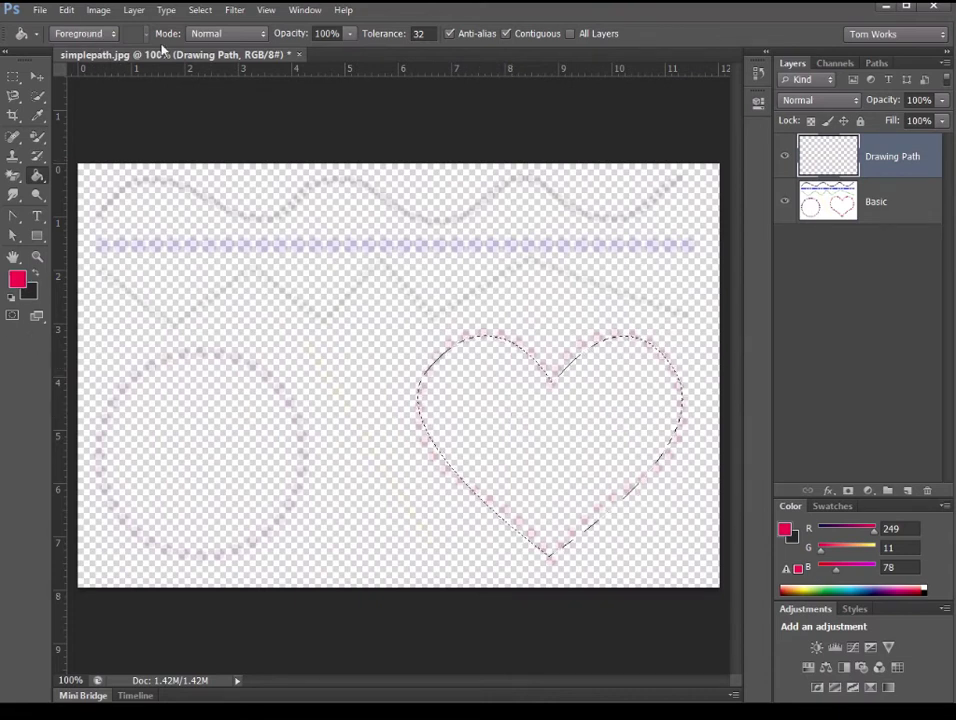
{"action": "left_click", "coordinate": [18, 281]}
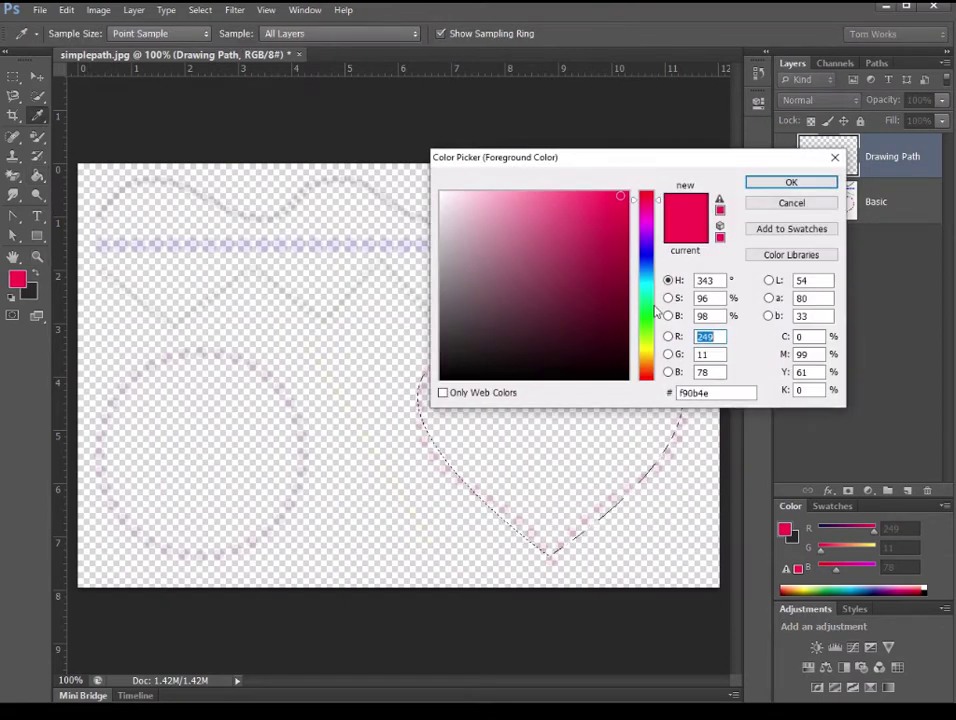
{"action": "left_click_drag", "start_coordinate": [648, 370], "coordinate": [647, 351]}
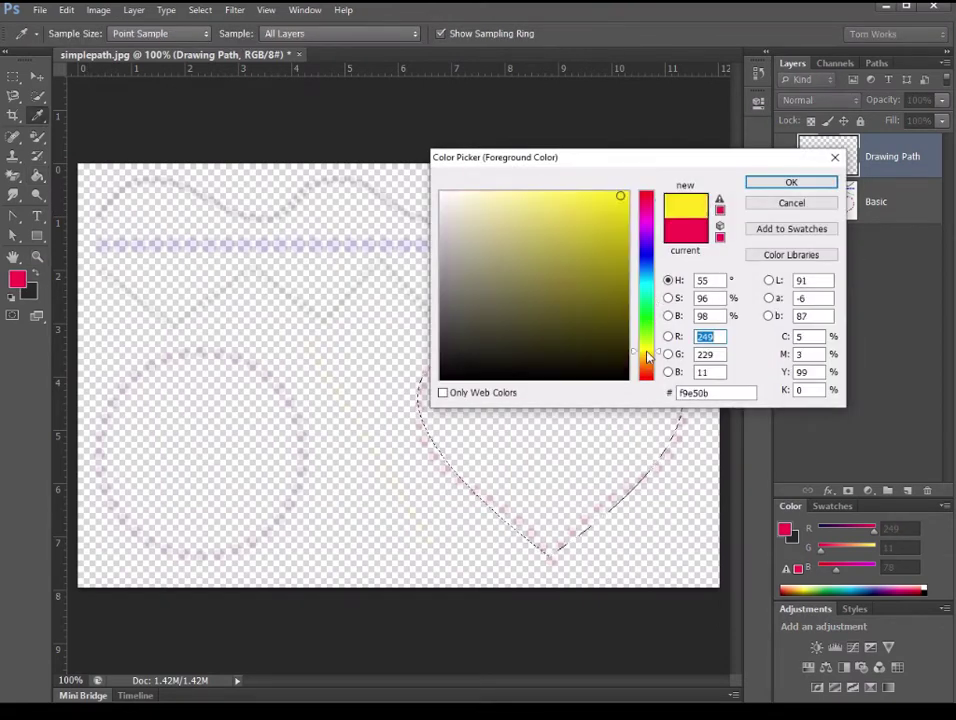
{"action": "left_click", "coordinate": [791, 182]}
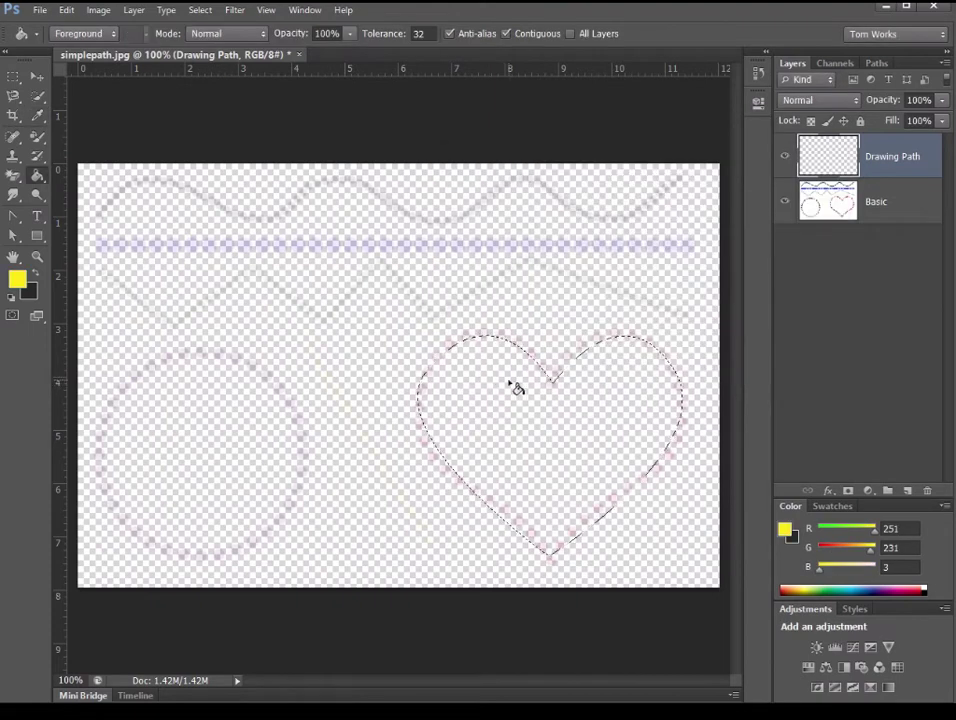
Step: Fill the heart selection with yellow, then deselect with Ctrl+D
{"action": "left_click", "coordinate": [511, 387]}
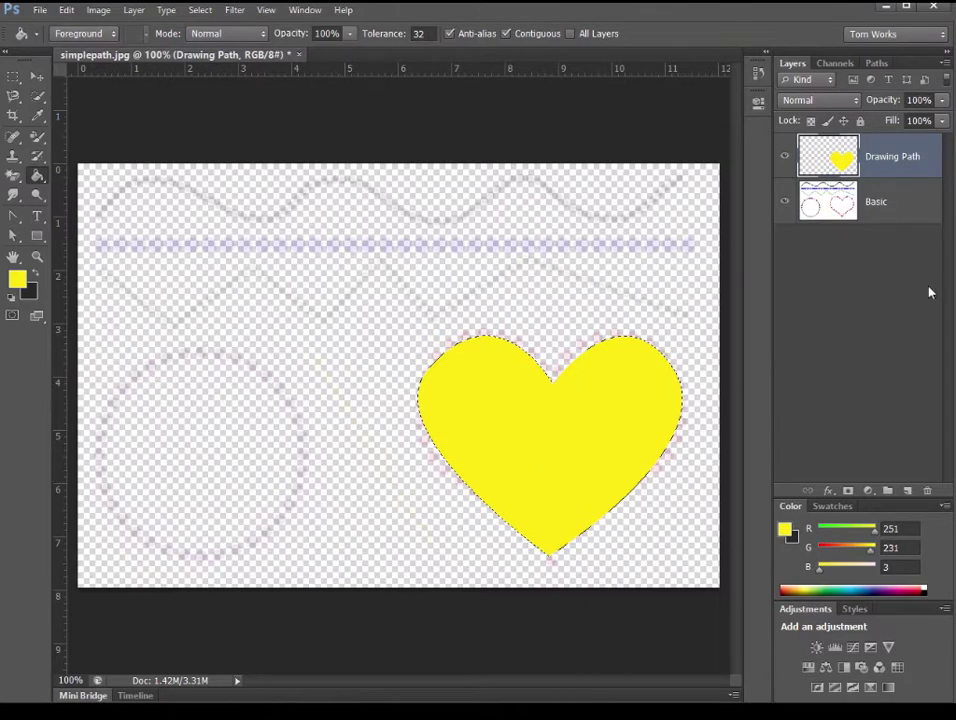
{"action": "left_click", "coordinate": [877, 64]}
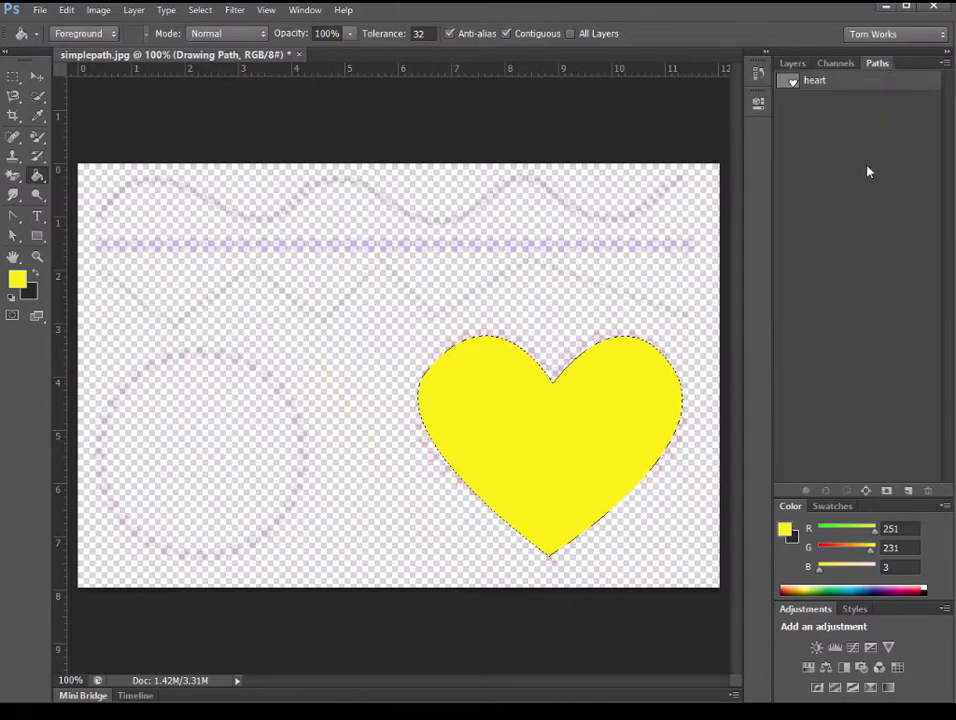
{"action": "left_click", "coordinate": [792, 66]}
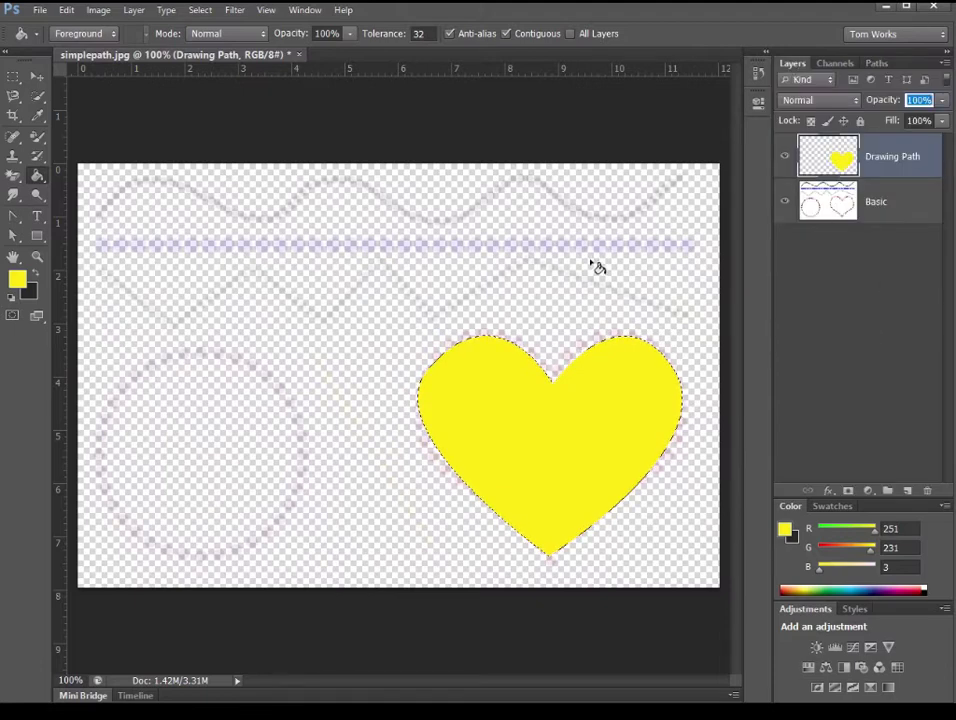
{"action": "key", "text": "ctrl+d"}
Step: Open Bird-paths-original.jpg through File > Open and select the Move tool
{"action": "left_click", "coordinate": [42, 12]}
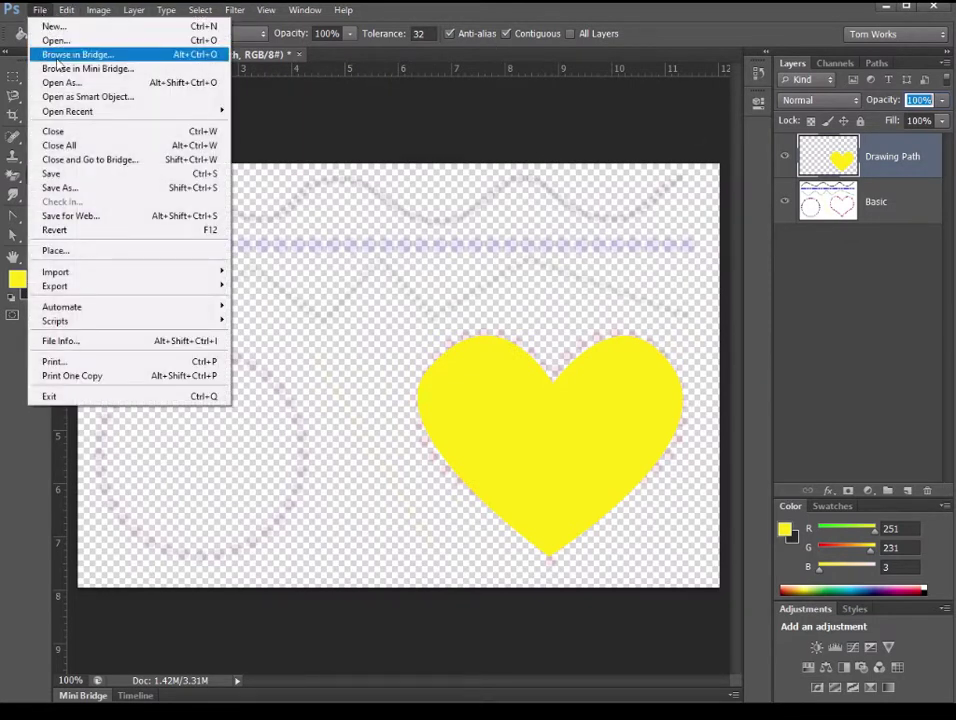
{"action": "left_click", "coordinate": [58, 40]}
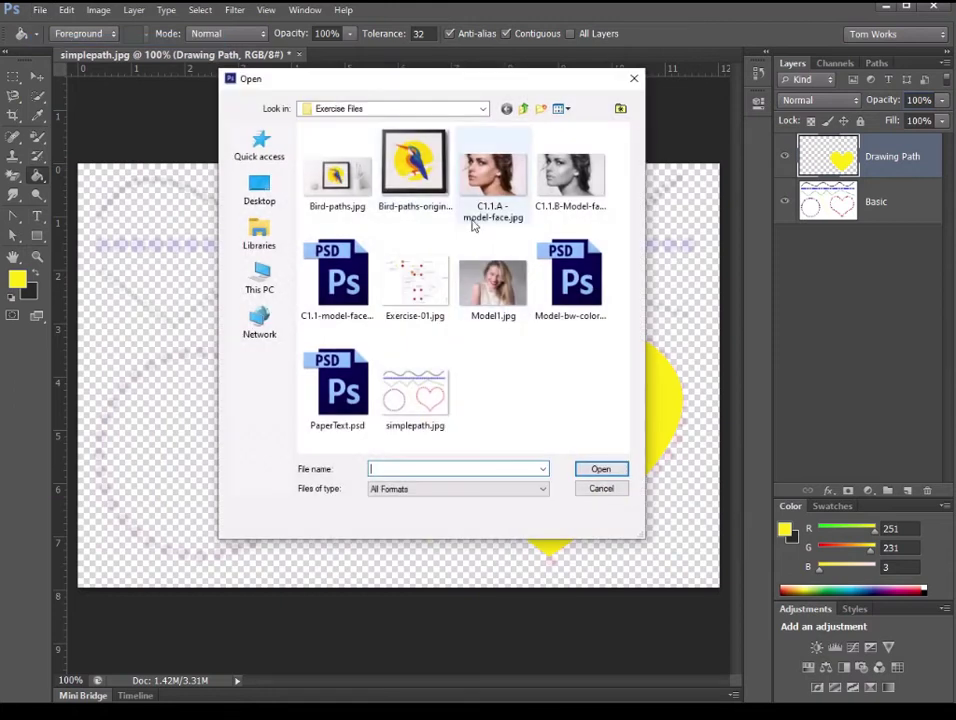
{"action": "double_click", "coordinate": [410, 153]}
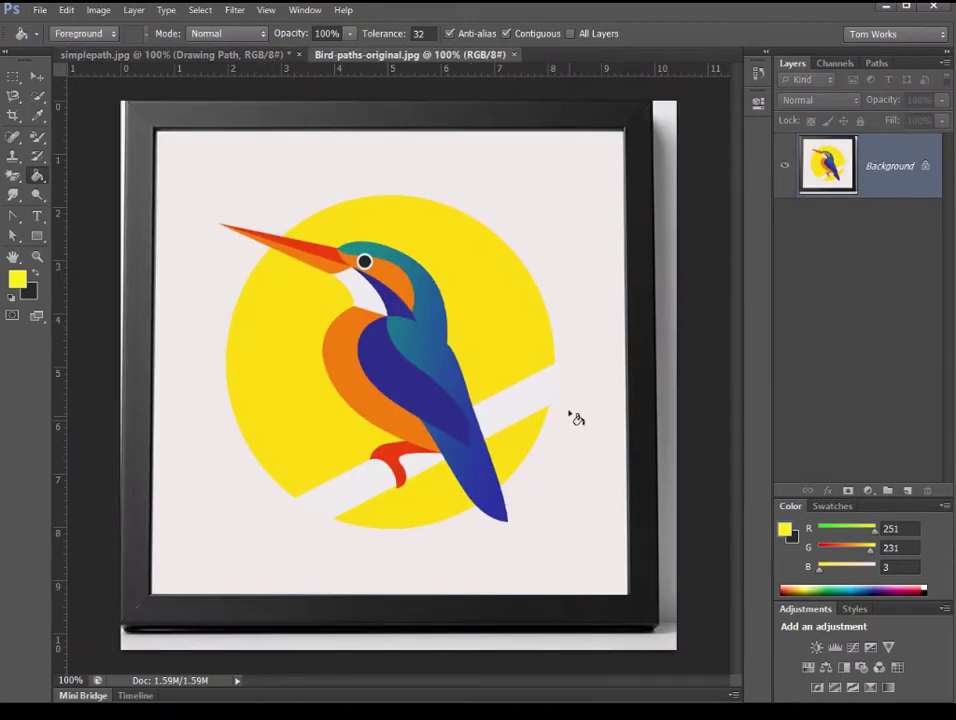
{"action": "left_click", "coordinate": [35, 77]}
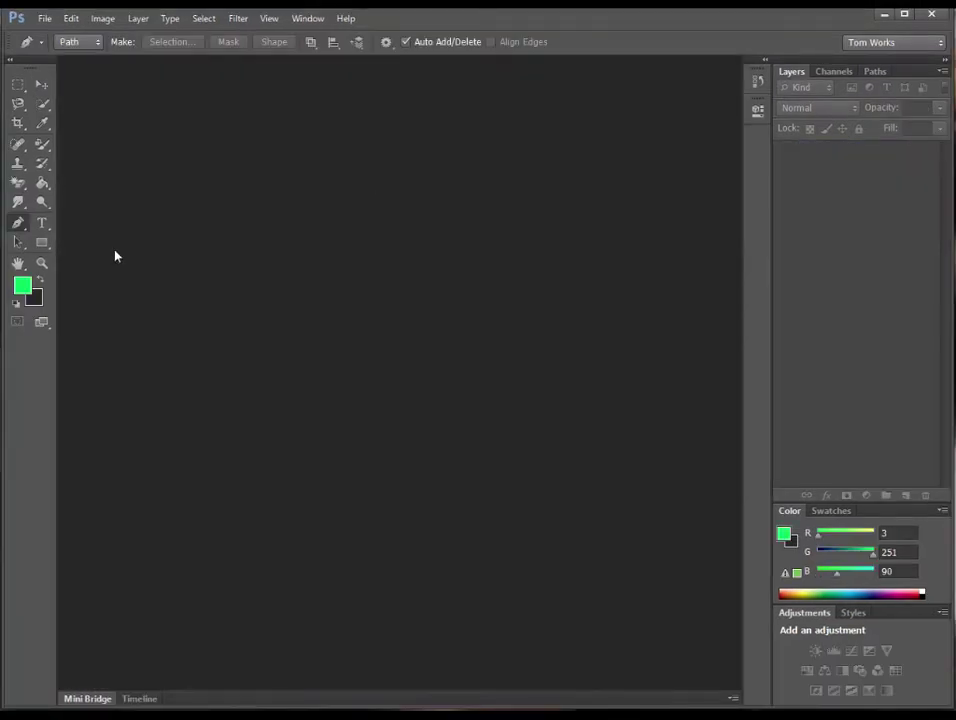
Step: Open Bird-paths-original.jpg from the Exercise Files folder
{"action": "left_click", "coordinate": [18, 228]}
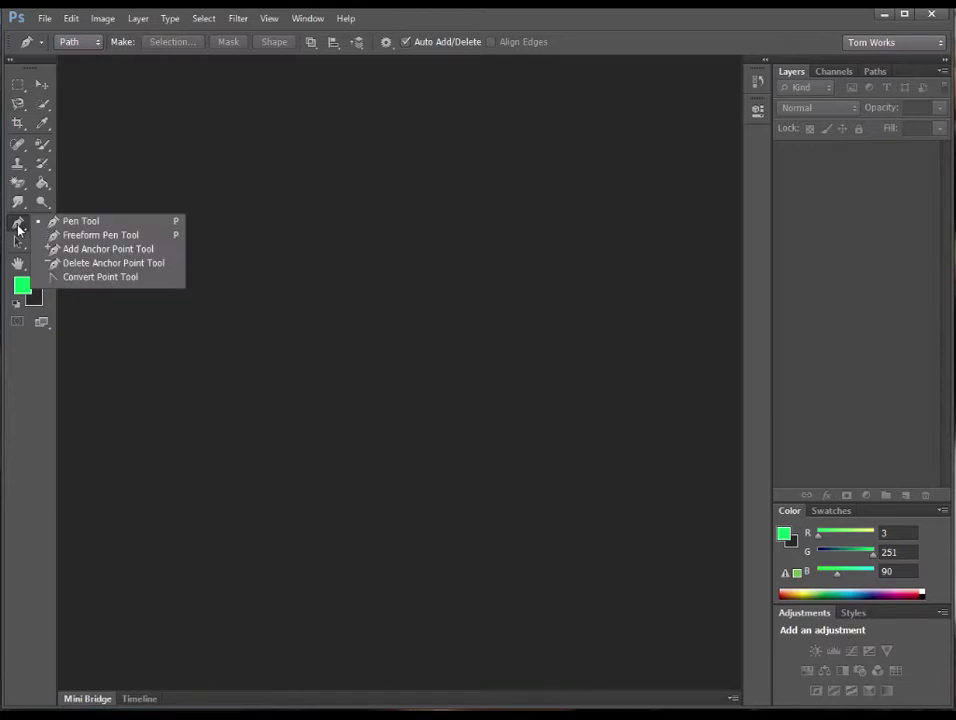
{"action": "left_click", "coordinate": [48, 19]}
{"action": "left_click", "coordinate": [64, 48]}
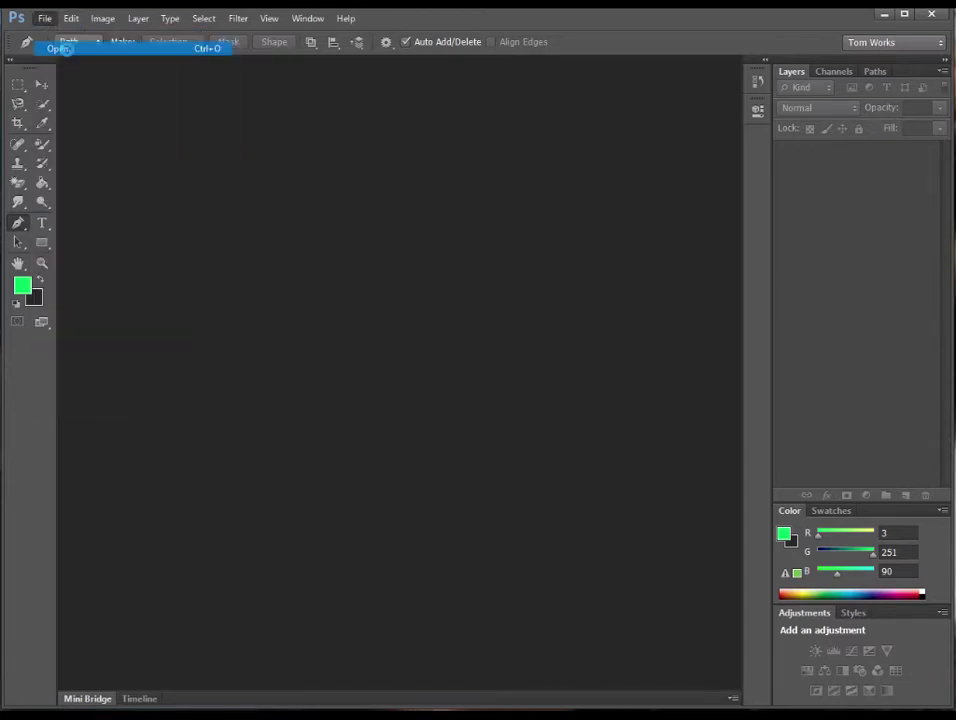
{"action": "left_click", "coordinate": [465, 232]}
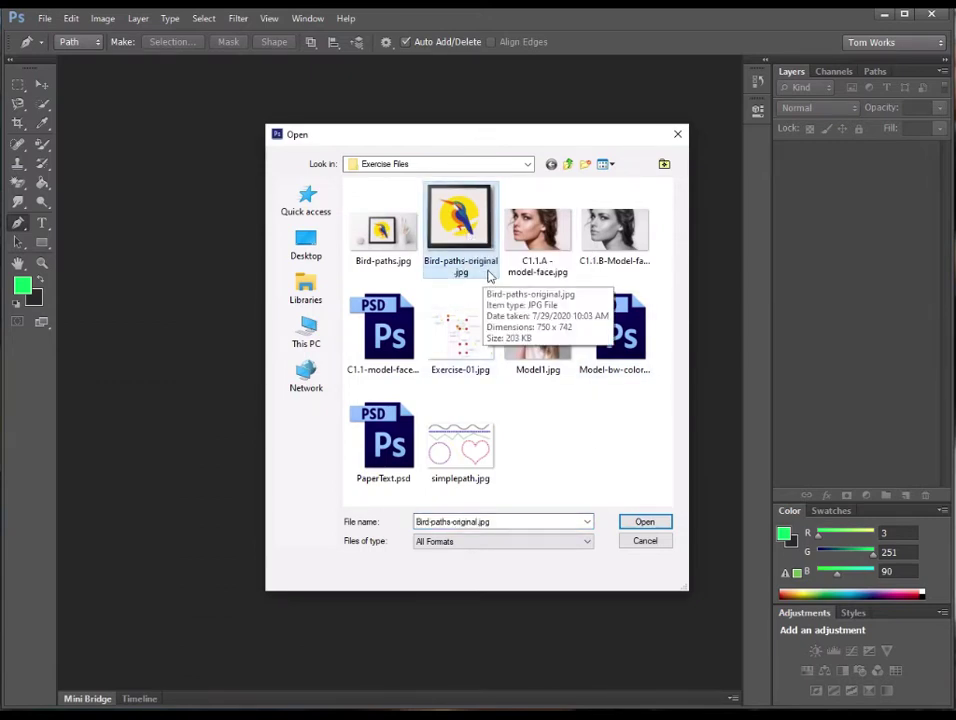
{"action": "left_click", "coordinate": [648, 522]}
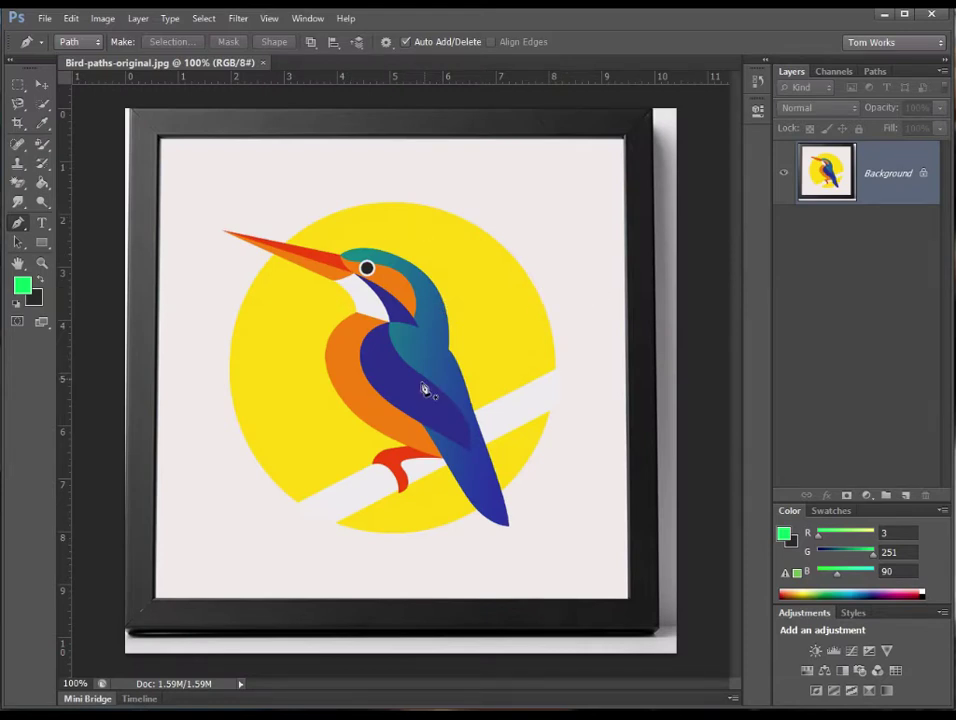
Step: Rename Background to 'basic' and add a new layer named 'Drawing 01'
{"action": "double_click", "coordinate": [888, 178]}
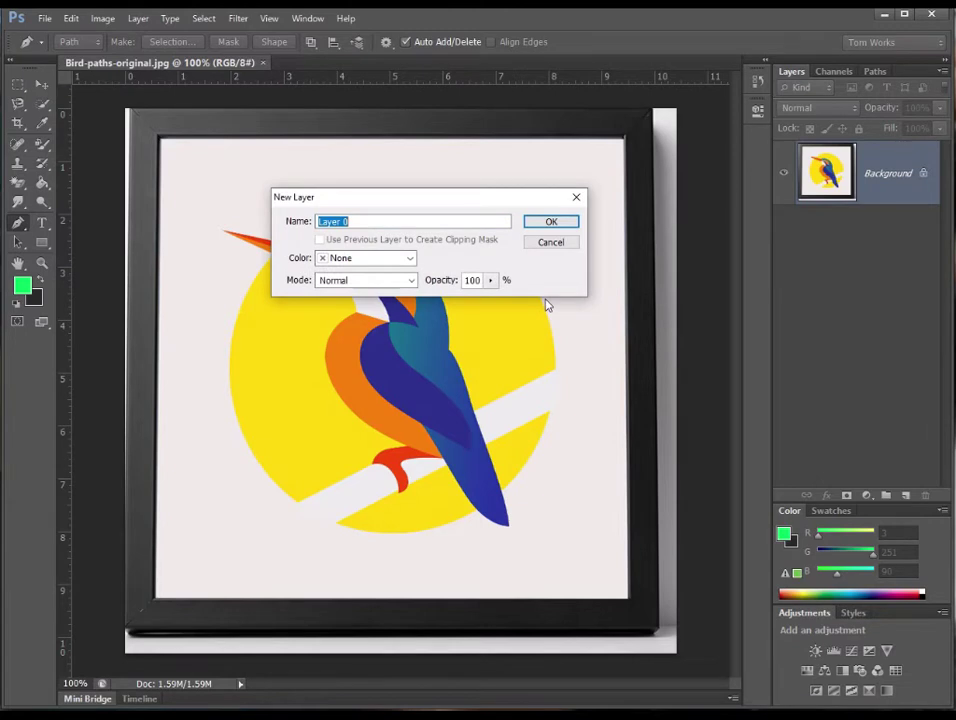
{"action": "type", "text": "basic"}
{"action": "key", "text": "Return"}
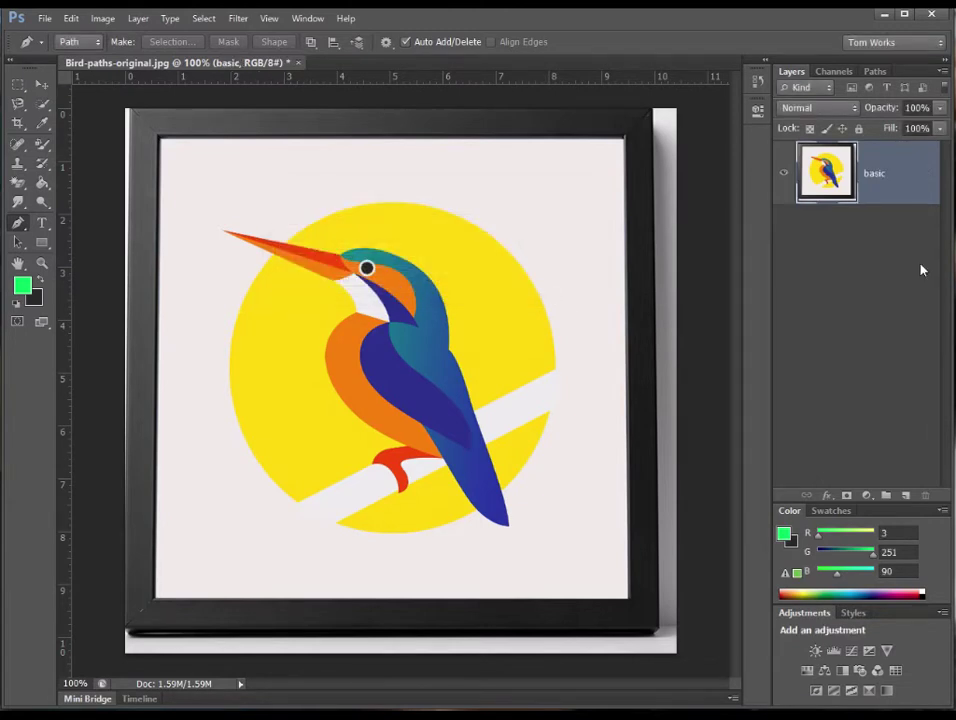
{"action": "left_click", "coordinate": [906, 496]}
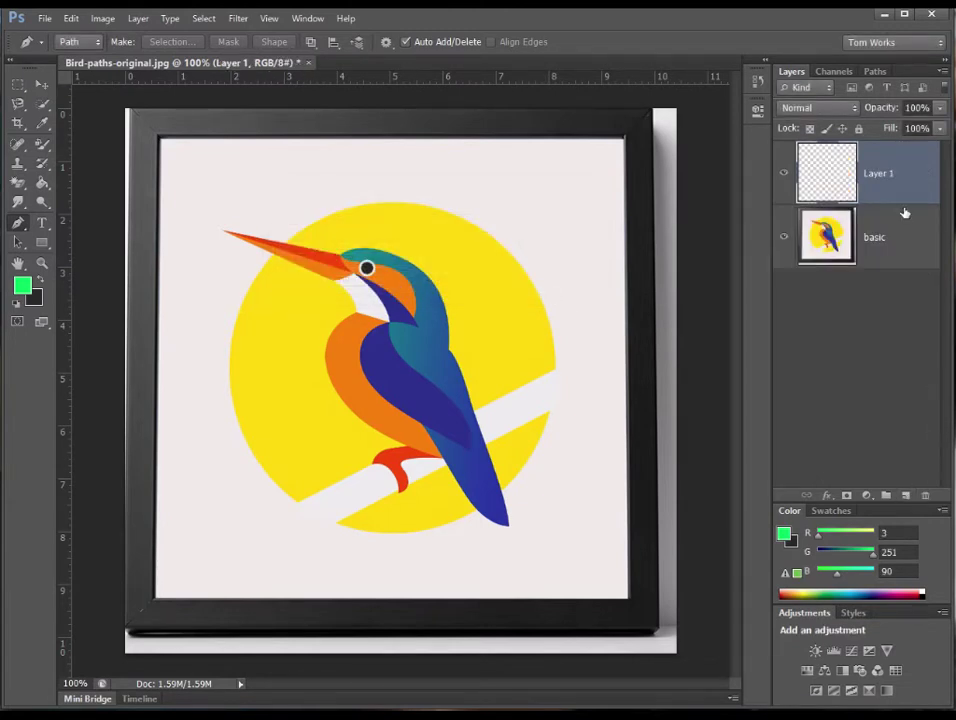
{"action": "double_click", "coordinate": [879, 176]}
{"action": "type", "text": "Drawing 01"}
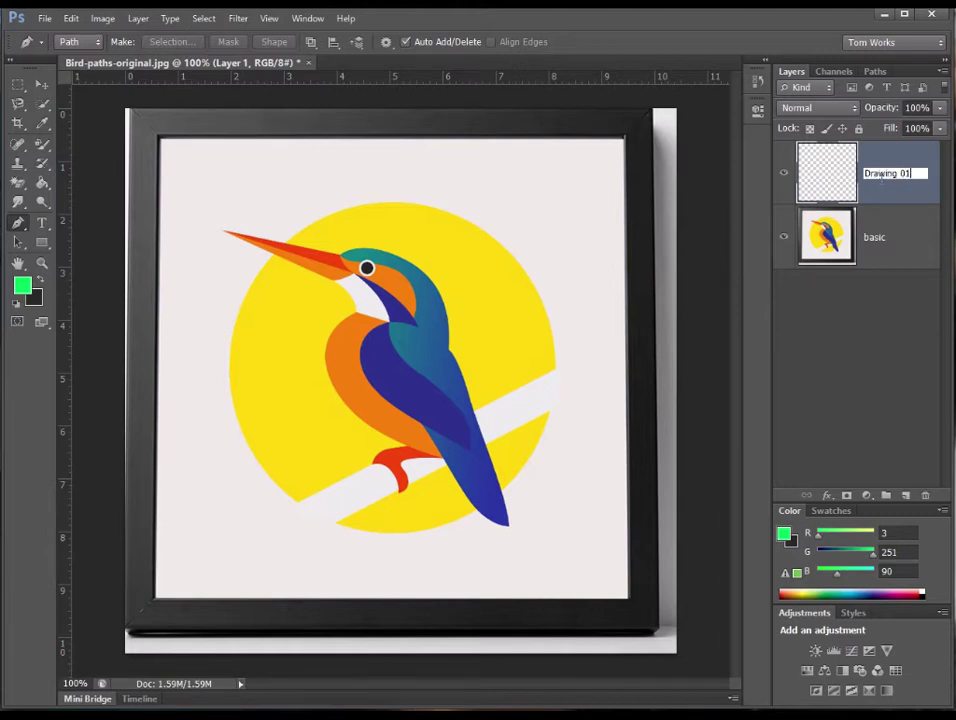
Step: Fade the basic layer to 46% opacity, lock it, and select Drawing 01
{"action": "left_click", "coordinate": [875, 237]}
{"action": "mouse_move", "coordinate": [939, 107]}
{"action": "left_mouse_down"}
{"action": "mouse_move", "coordinate": [893, 131]}
{"action": "mouse_move", "coordinate": [901, 131]}
{"action": "left_mouse_up"}
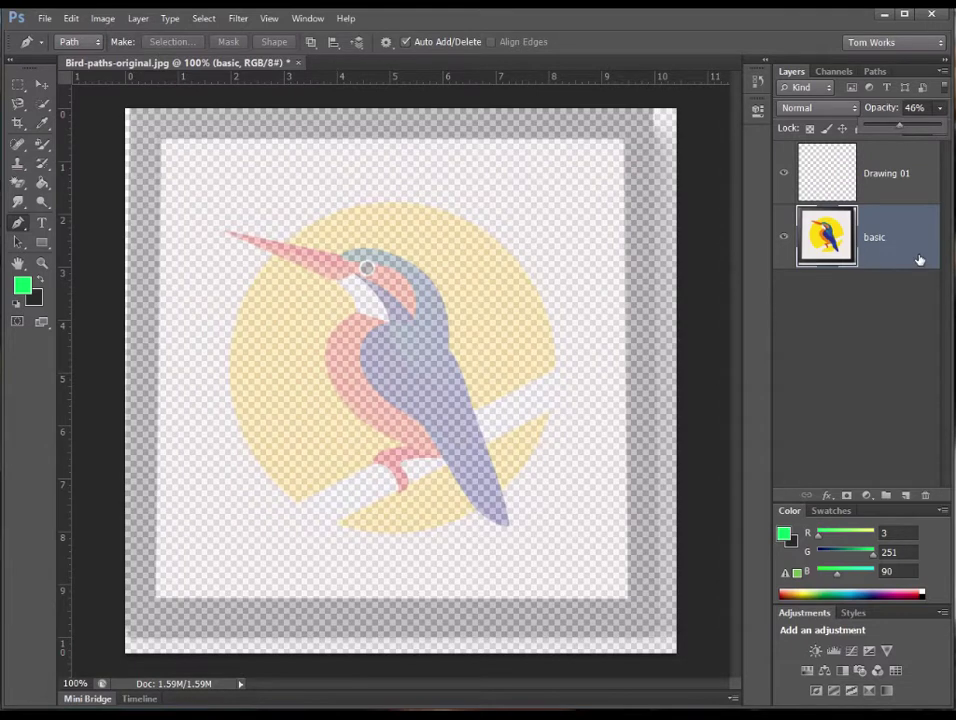
{"action": "key", "text": "/"}
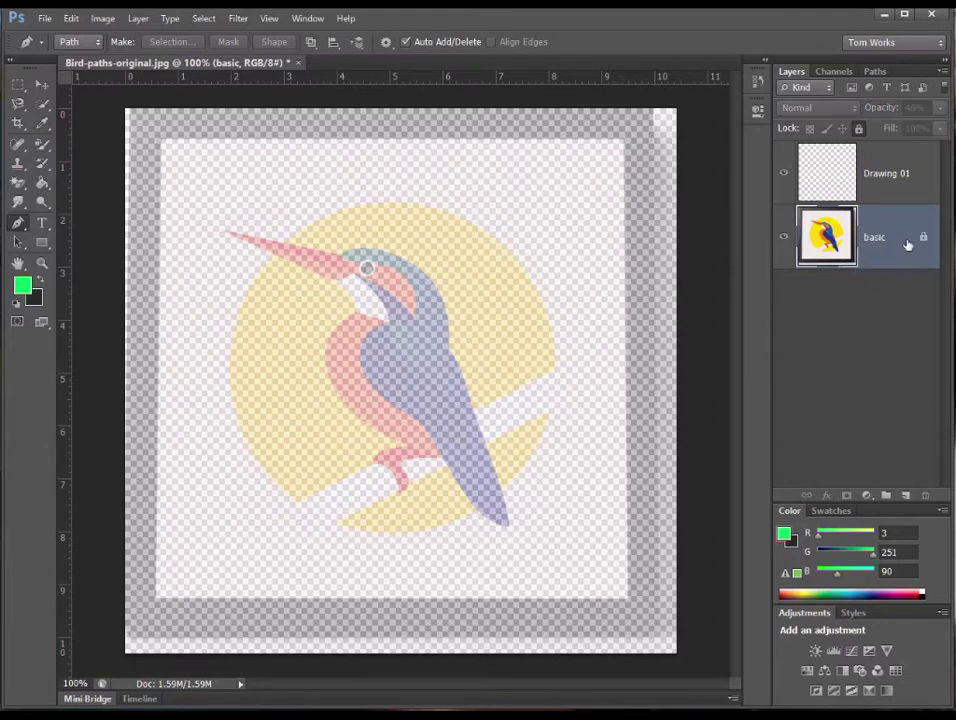
{"action": "left_click", "coordinate": [906, 188]}
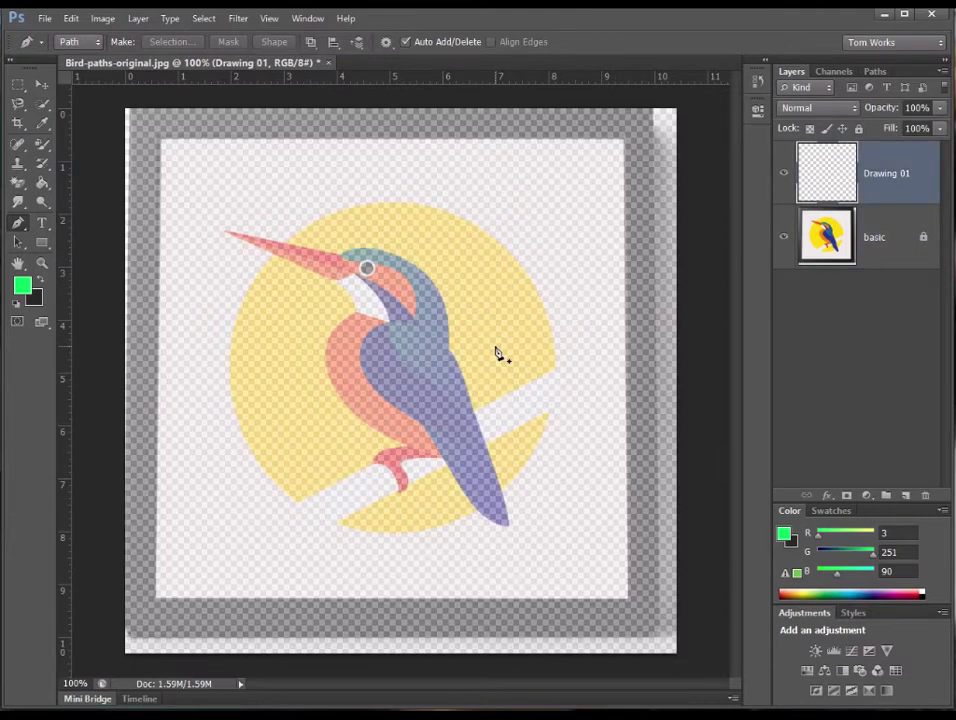
Step: Zoom to 300% on the bird's head and beak and select the standard Pen Tool
{"action": "key", "text": "ctrl+plus"}
{"action": "key", "text": "ctrl+plus"}
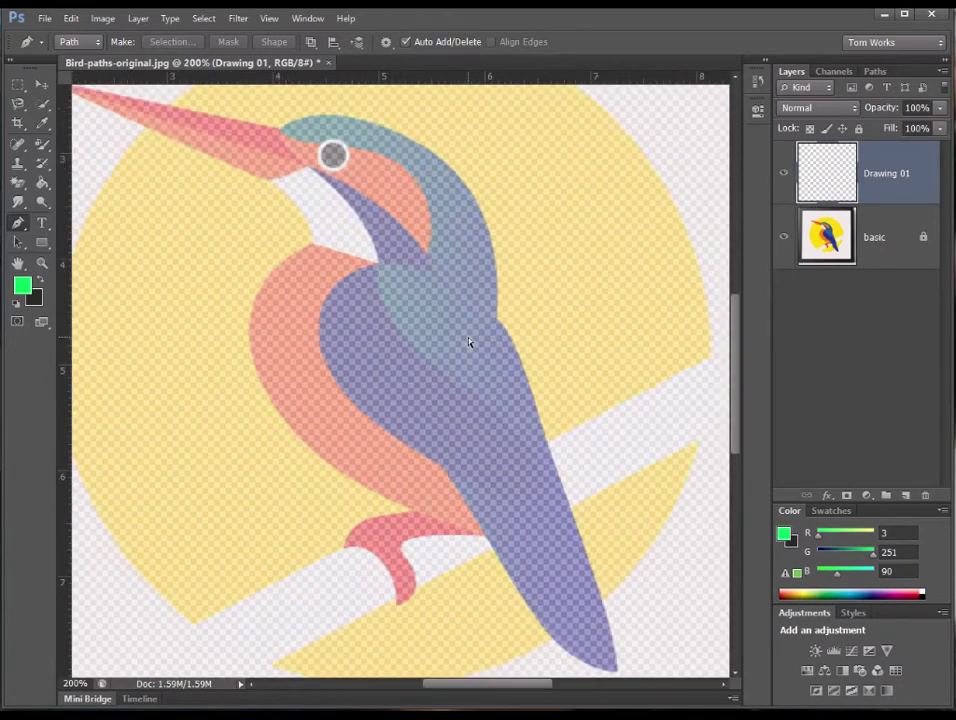
{"action": "left_click_drag", "start_coordinate": [453, 354], "coordinate": [557, 500]}
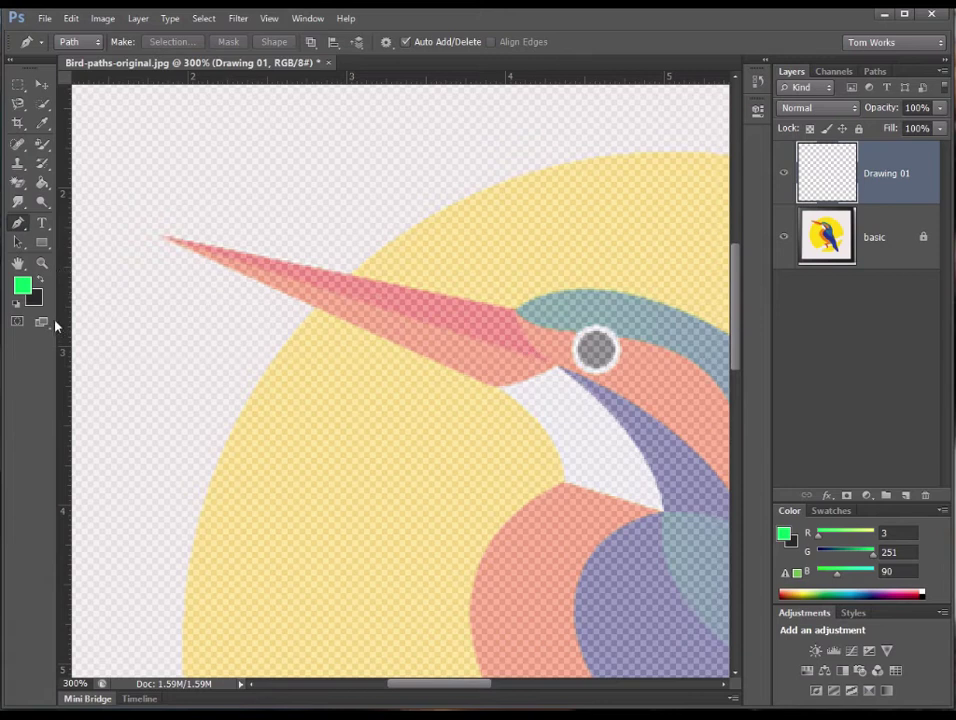
{"action": "left_click", "coordinate": [18, 224]}
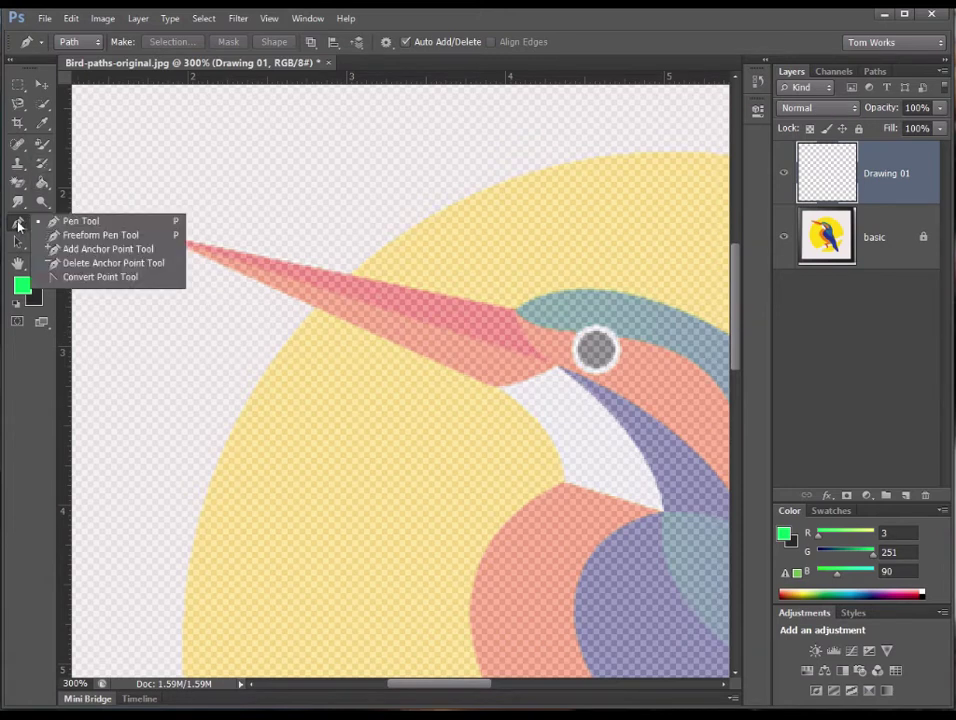
{"action": "left_click", "coordinate": [107, 222]}
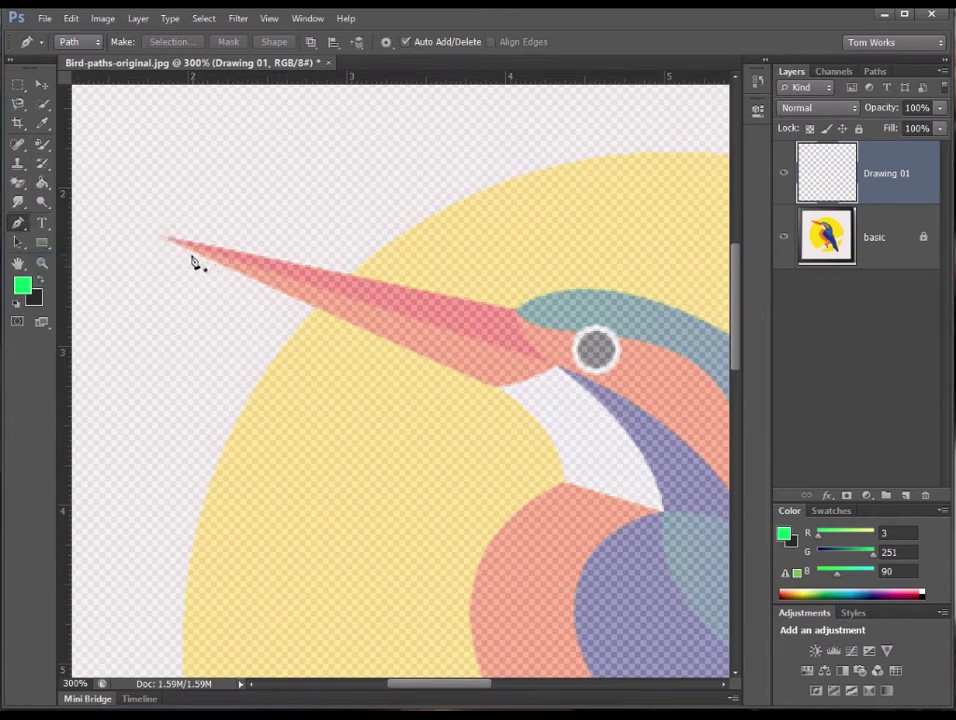
Step: Trace a closed path around the upper beak and show the Paths panel
{"action": "left_click", "coordinate": [165, 238]}
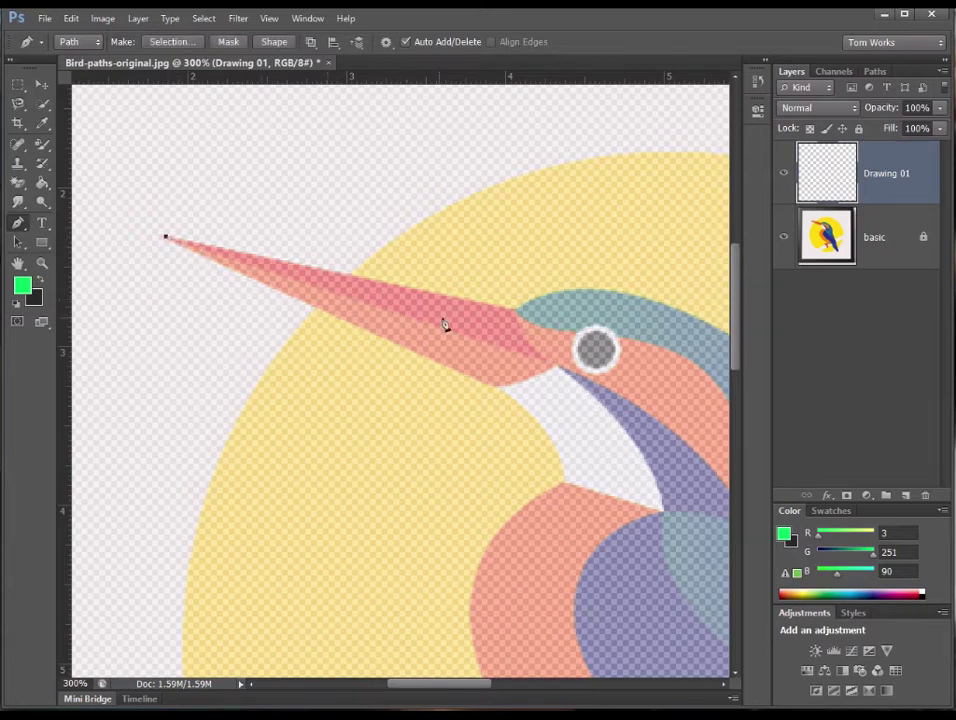
{"action": "left_click", "coordinate": [510, 310]}
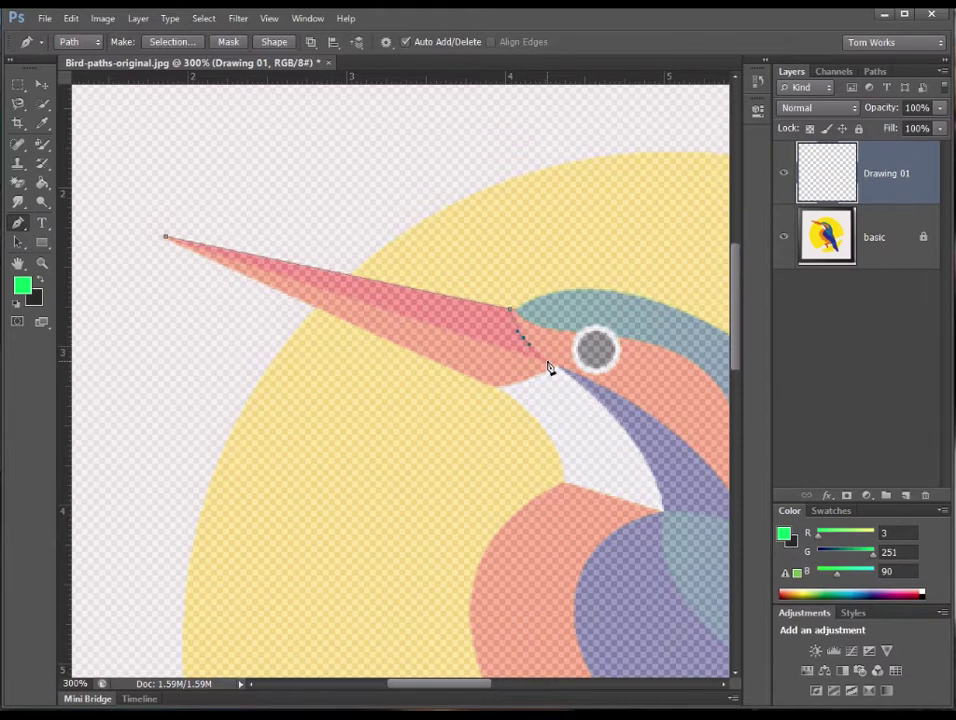
{"action": "left_click", "coordinate": [547, 362]}
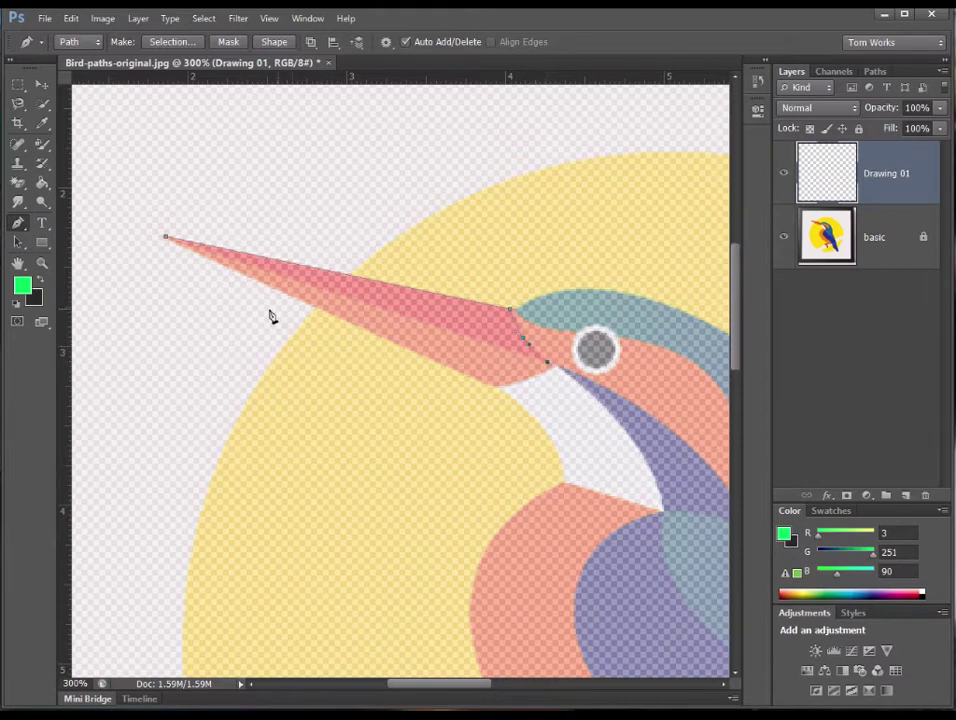
{"action": "left_click", "coordinate": [167, 240]}
{"action": "left_click", "coordinate": [875, 72]}
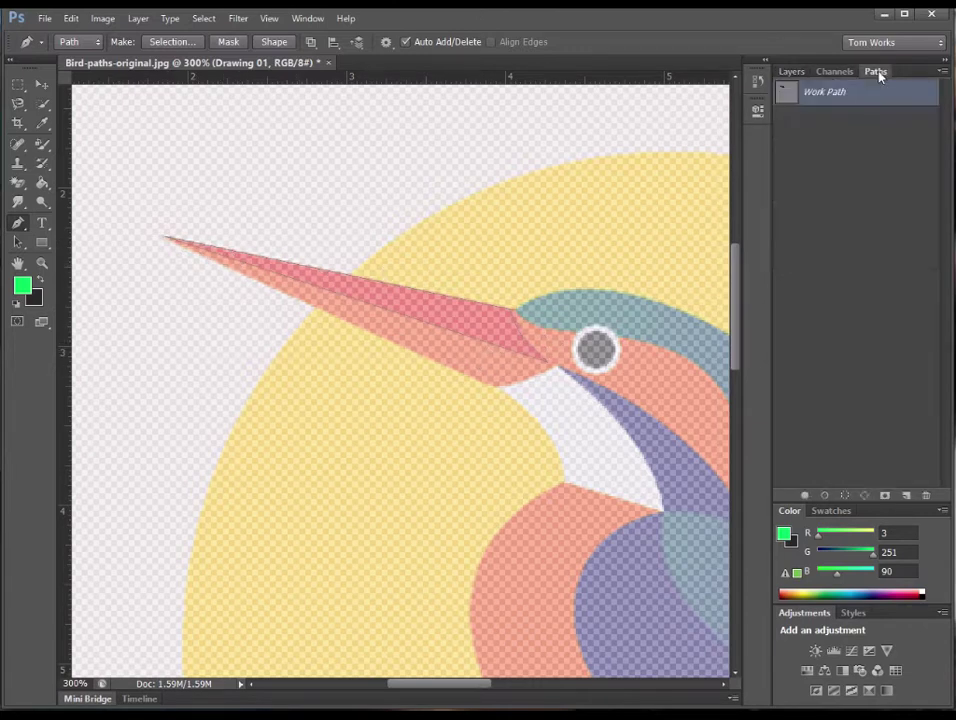
Step: Save the beak path as 'Path 1' and make a selection from it
{"action": "double_click", "coordinate": [829, 96]}
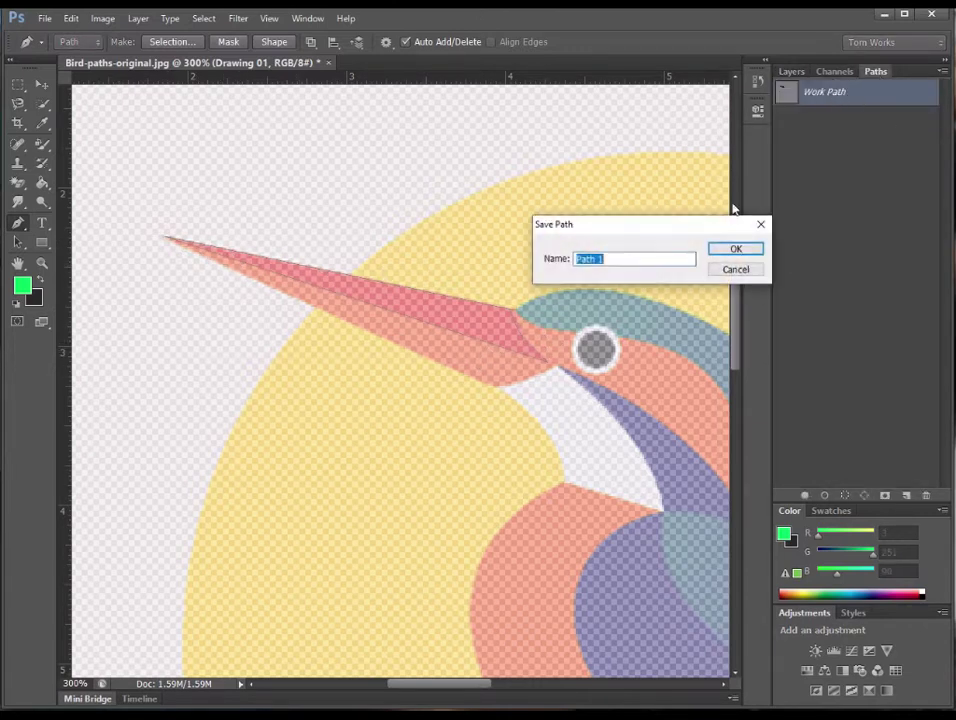
{"action": "type", "text": "P"}
{"action": "key", "text": "Return"}
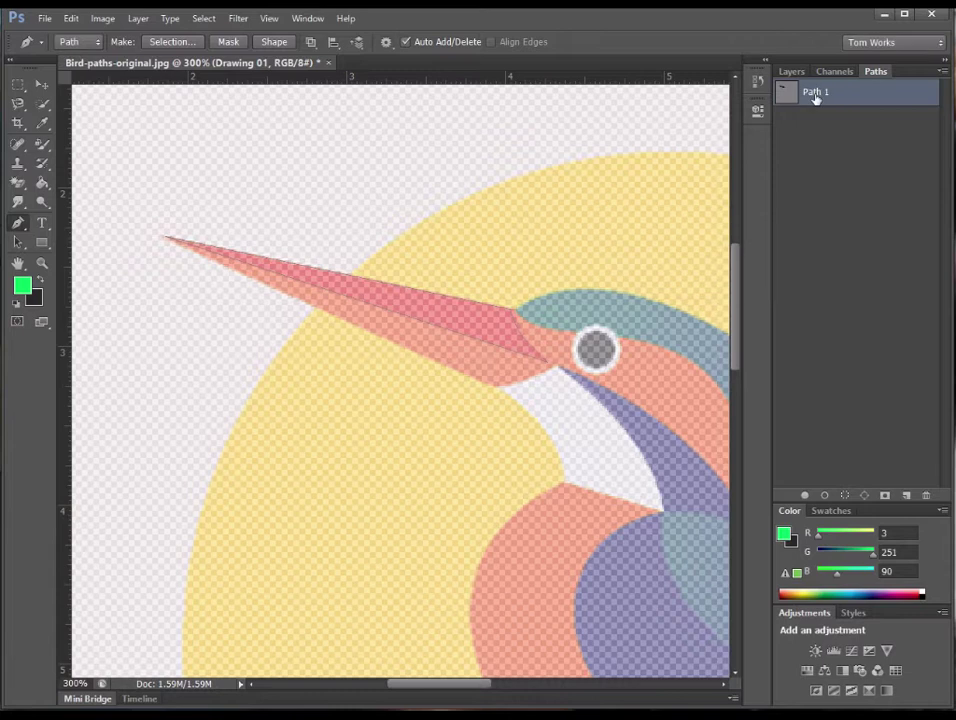
{"action": "right_click", "coordinate": [816, 95]}
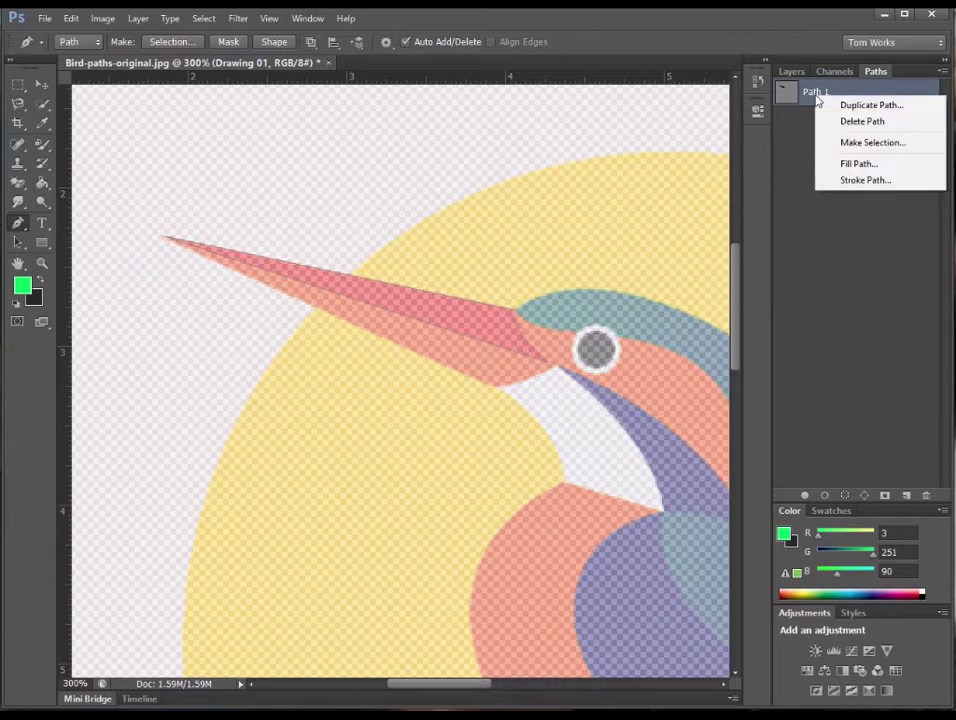
{"action": "left_click", "coordinate": [887, 146]}
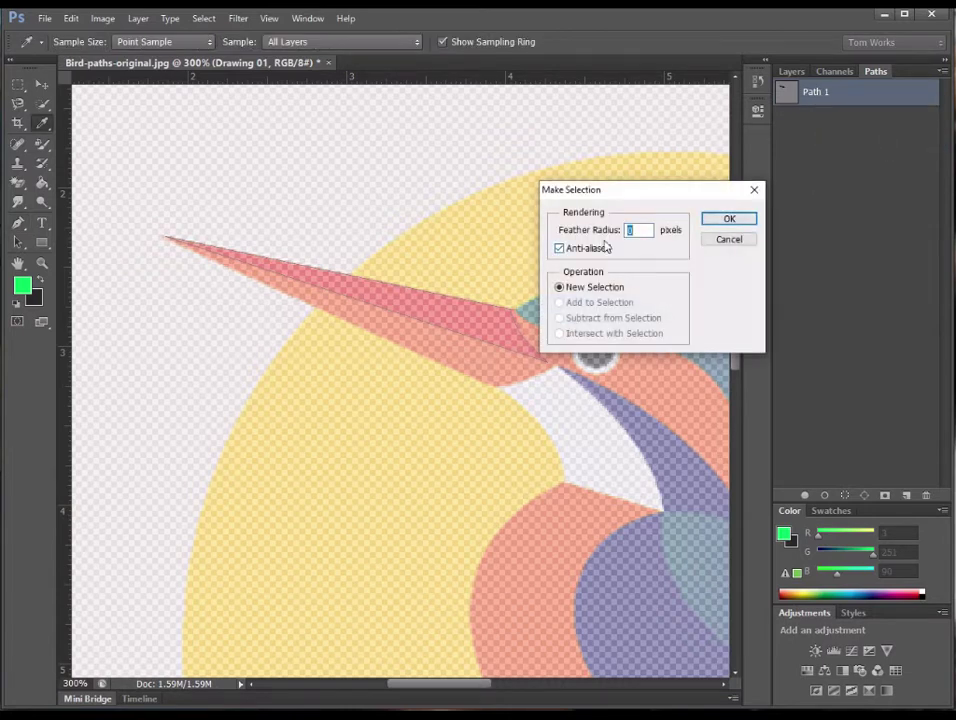
{"action": "left_click", "coordinate": [729, 219]}
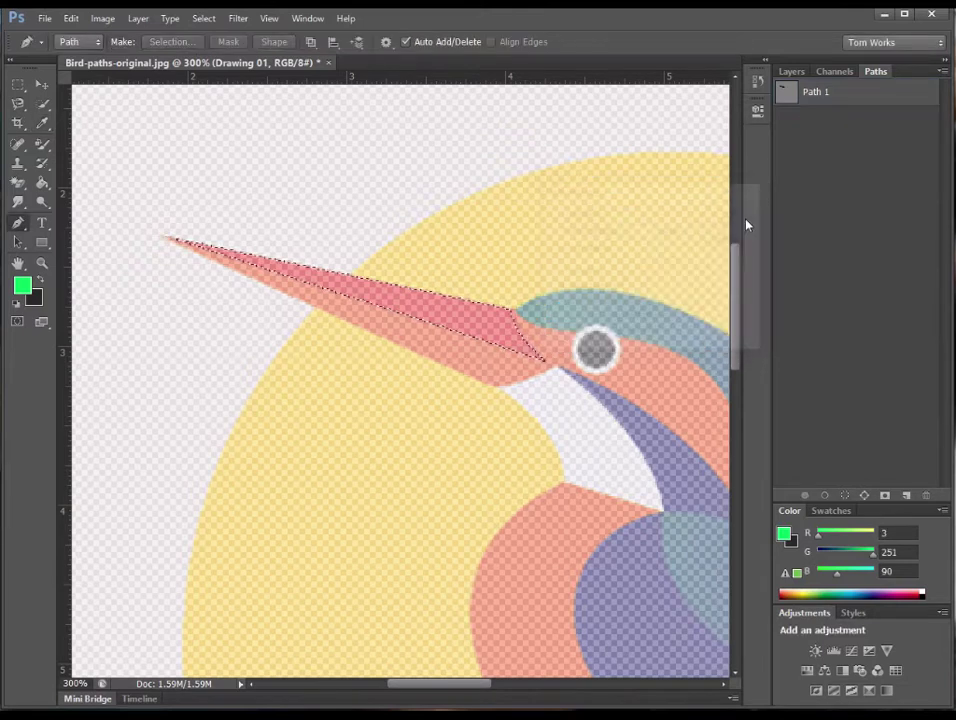
{"action": "left_click", "coordinate": [788, 73]}
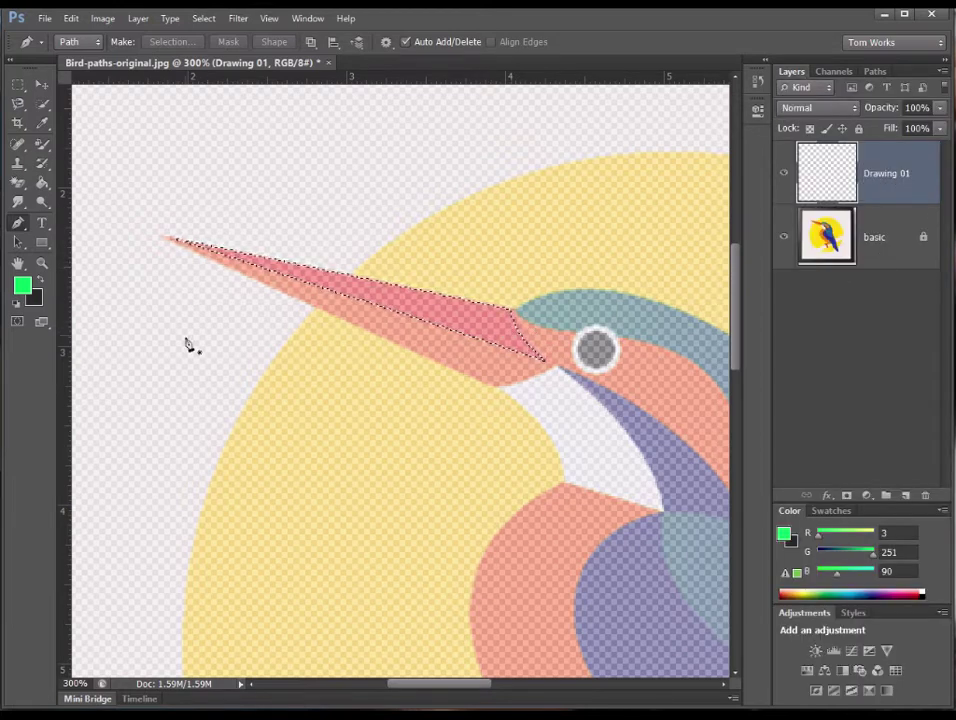
Step: Sample the beak's red-orange with the Eyedropper and fill the selection on Drawing 01
{"action": "left_click", "coordinate": [42, 125]}
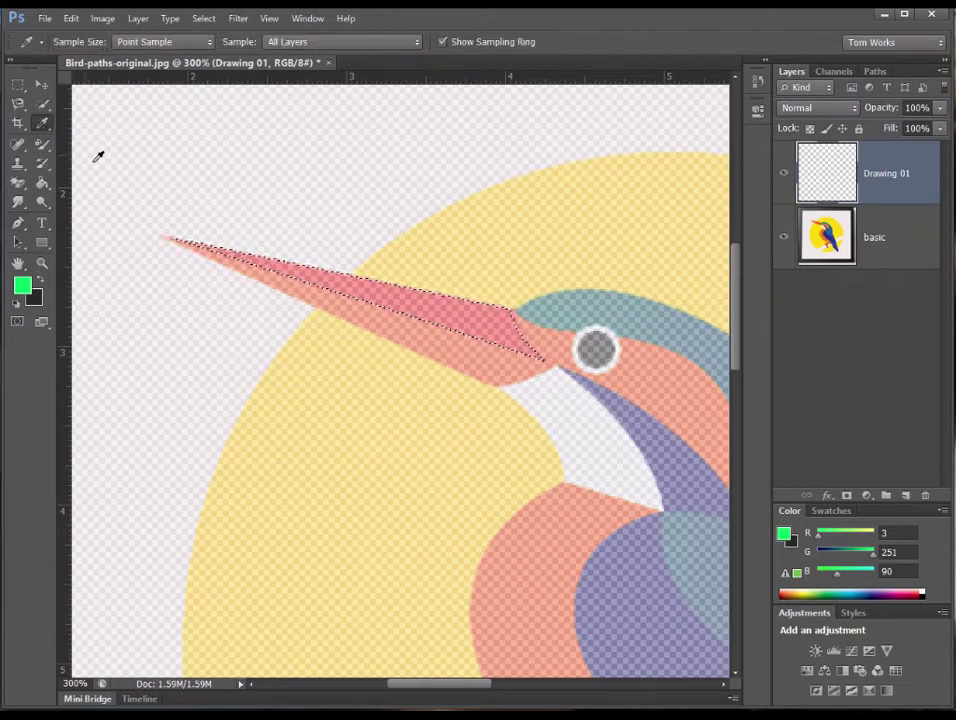
{"action": "left_click", "coordinate": [492, 312]}
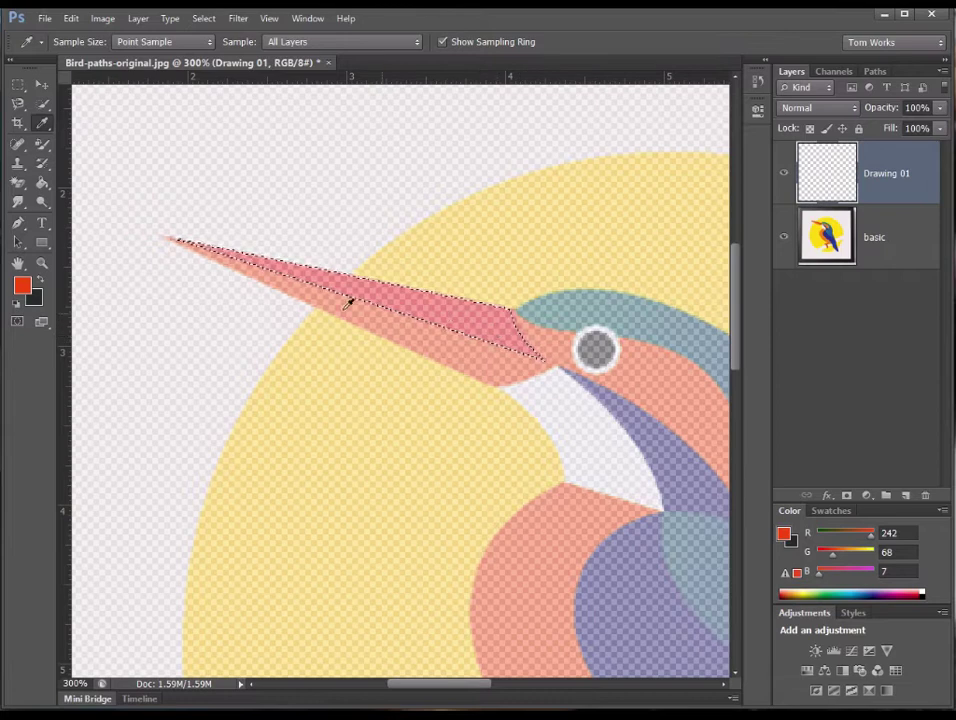
{"action": "left_click_drag", "start_coordinate": [42, 182], "coordinate": [107, 200]}
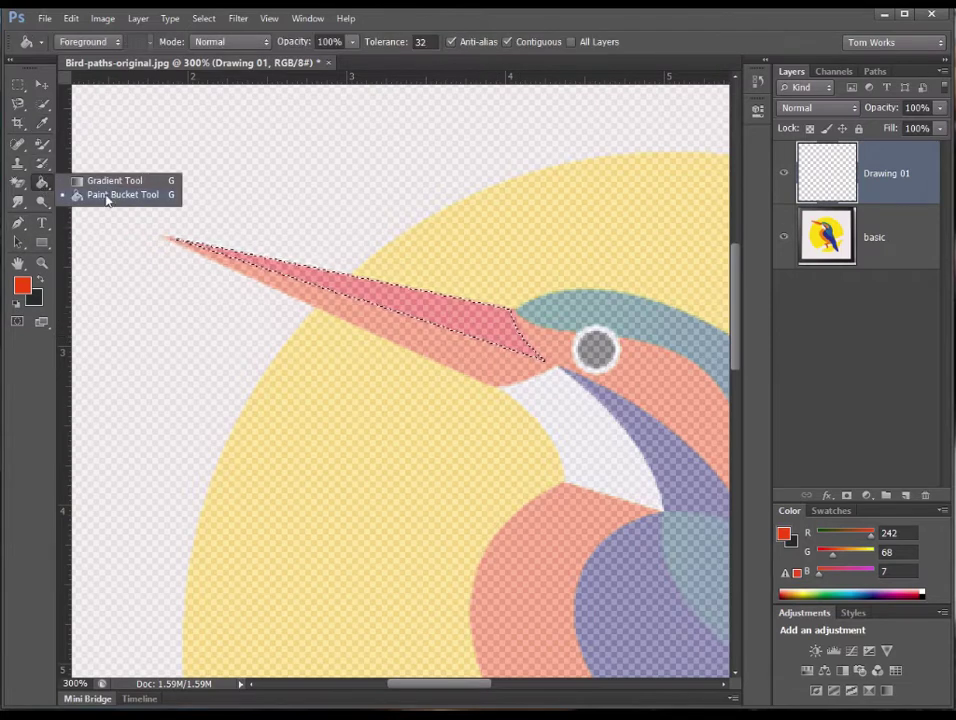
{"action": "left_click", "coordinate": [435, 303]}
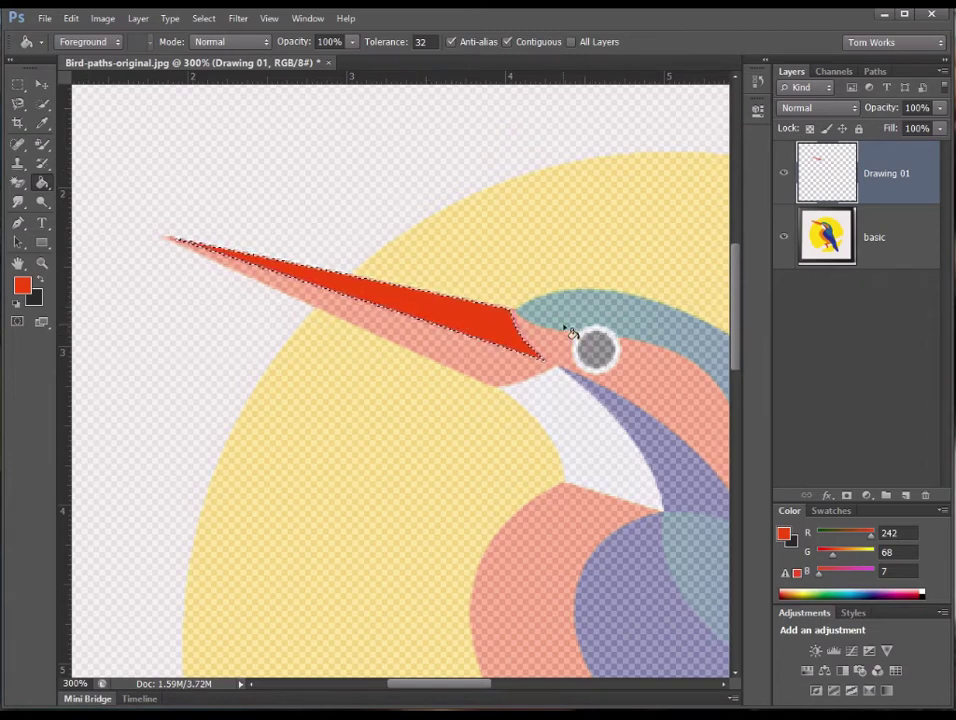
{"action": "left_click", "coordinate": [785, 240]}
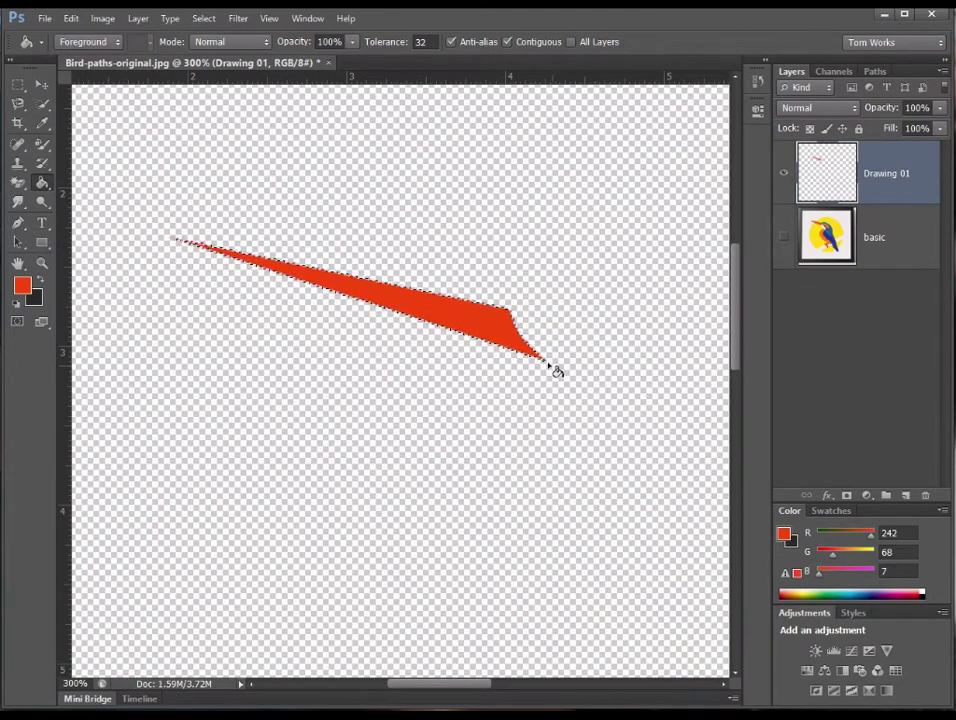
{"action": "left_click", "coordinate": [783, 239]}
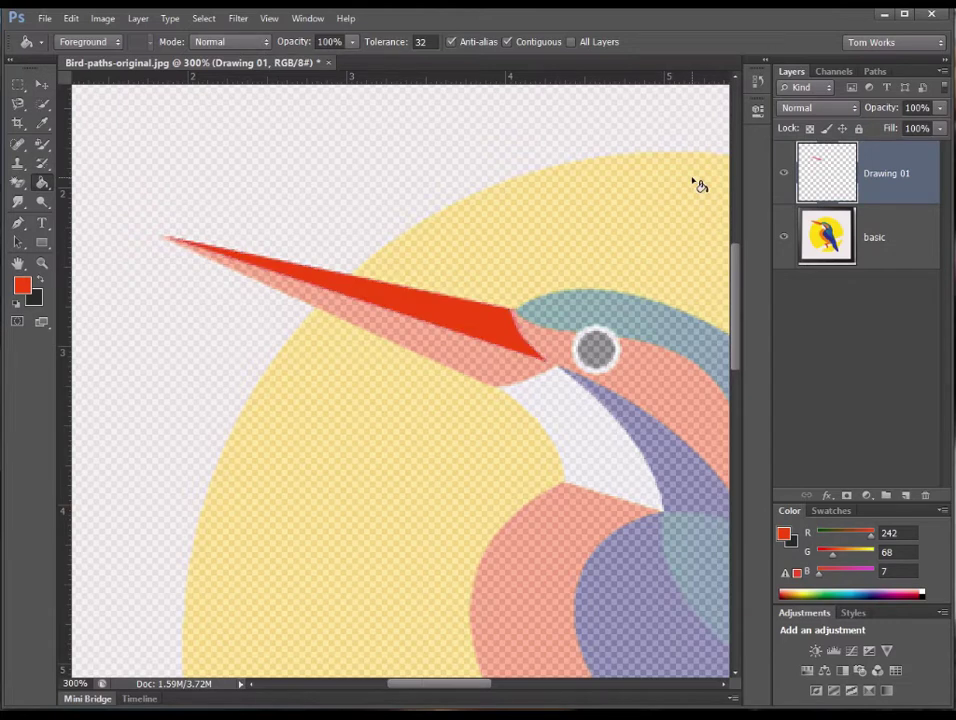
Step: Add a new layer and rename it 'Drawing 02'
{"action": "left_click", "coordinate": [906, 497]}
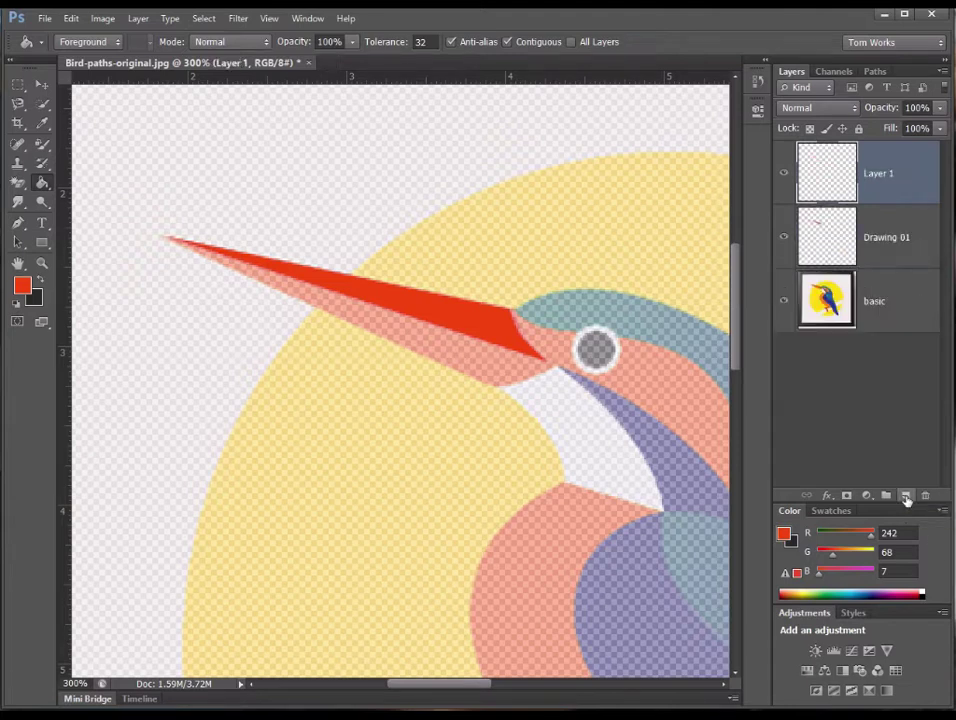
{"action": "double_click", "coordinate": [879, 174]}
{"action": "type", "text": "Drawing 02"}
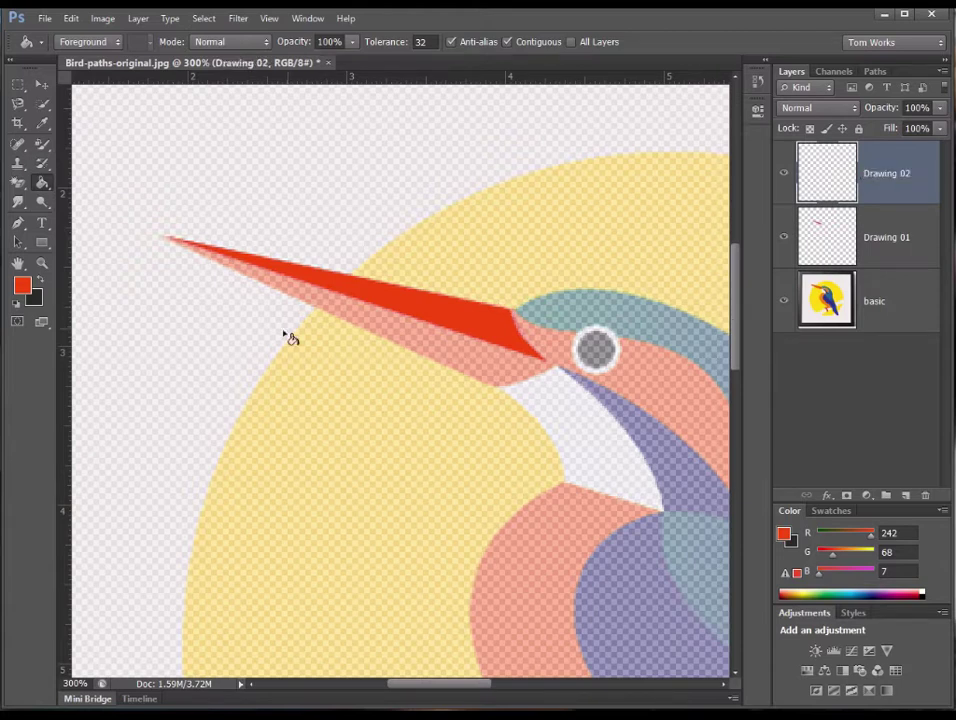
Step: With the Pen Tool, place anchors from the beak tip along the lower beak edge
{"action": "left_click", "coordinate": [18, 222]}
{"action": "left_click", "coordinate": [107, 218]}
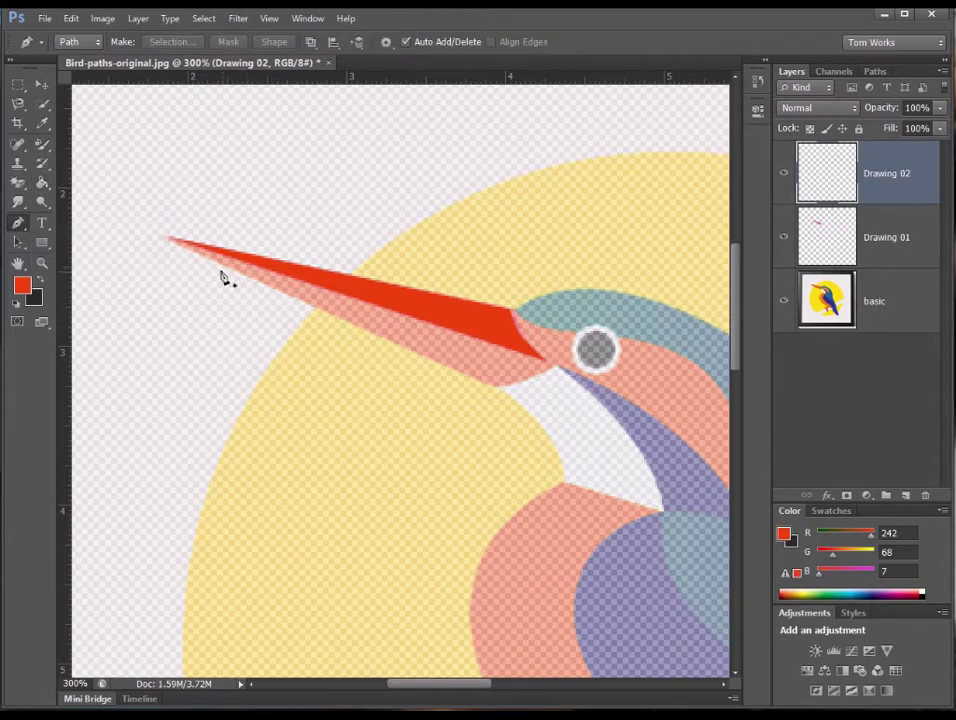
{"action": "left_click", "coordinate": [168, 238]}
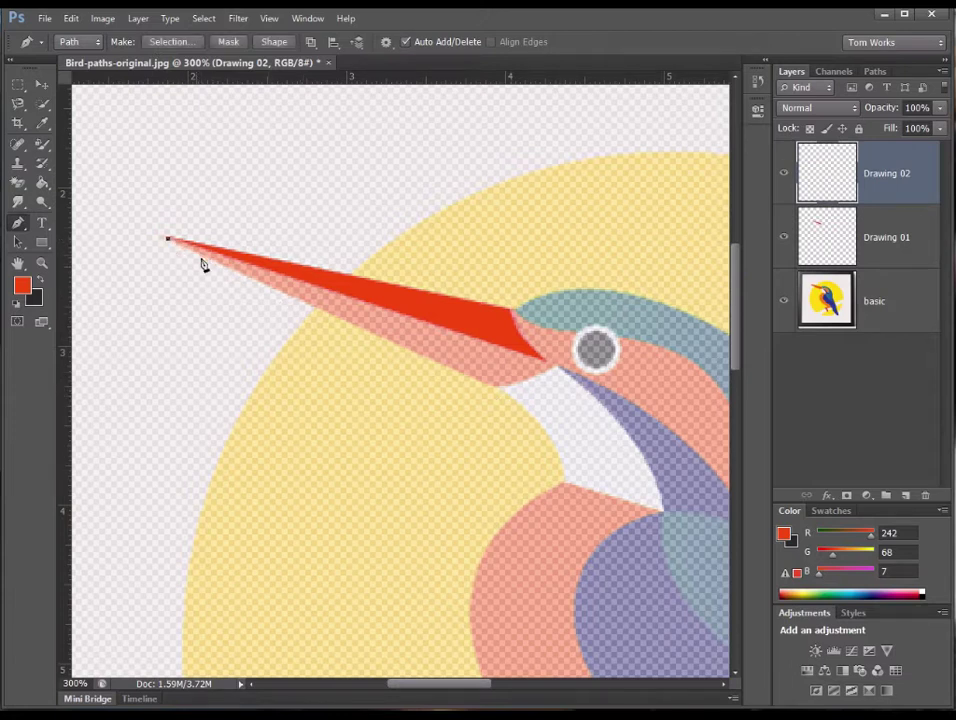
{"action": "left_click", "coordinate": [497, 386]}
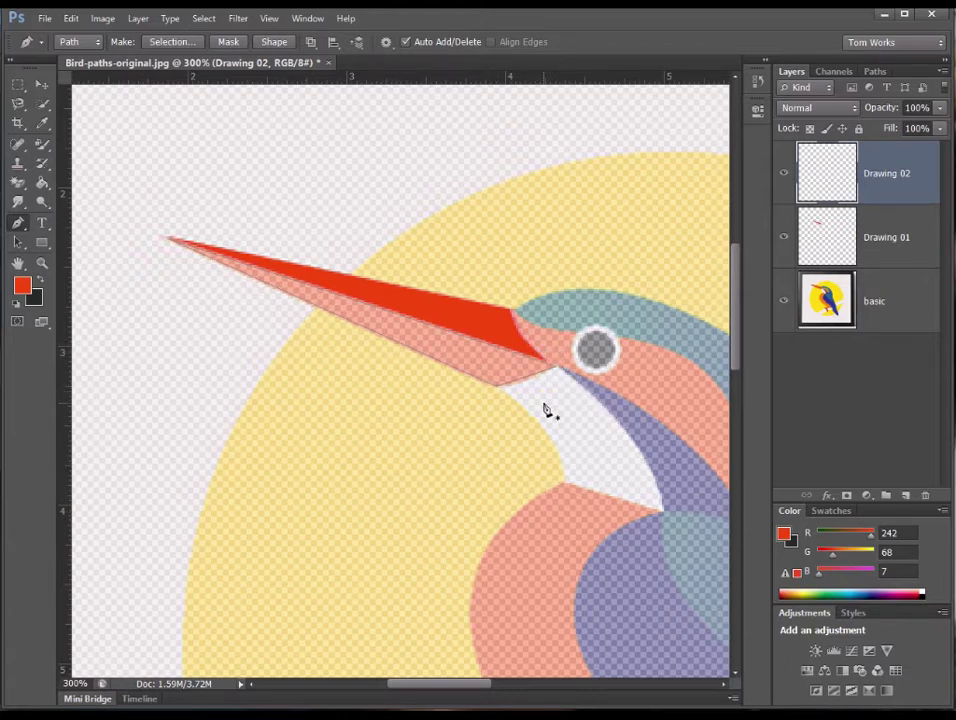
Step: Add an anchor point midway along the lower beak edge
{"action": "right_click", "coordinate": [22, 226]}
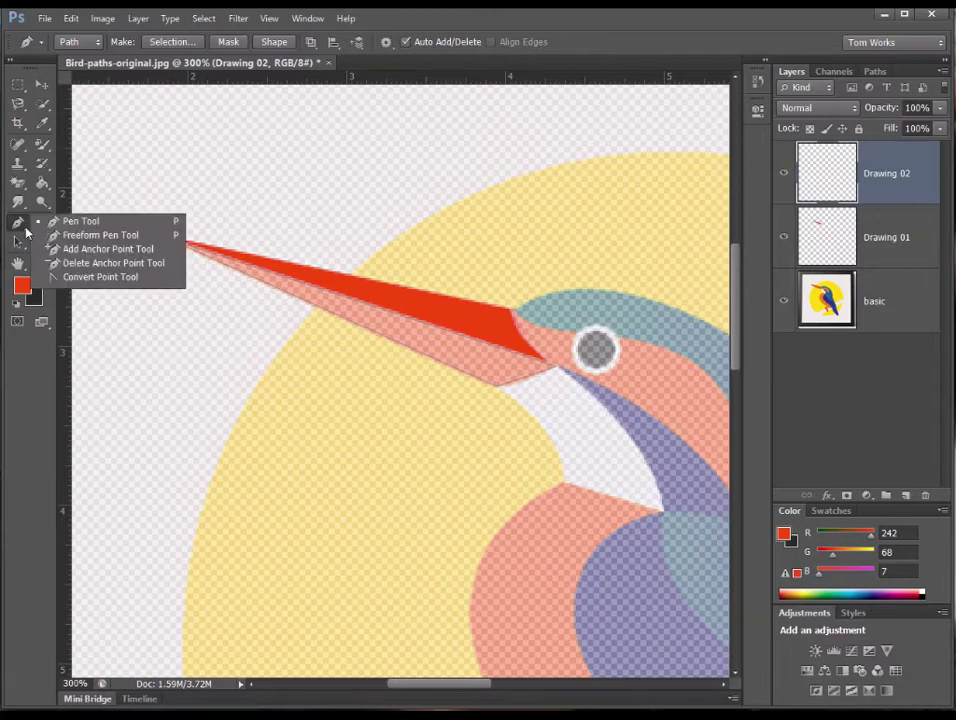
{"action": "left_click", "coordinate": [94, 254]}
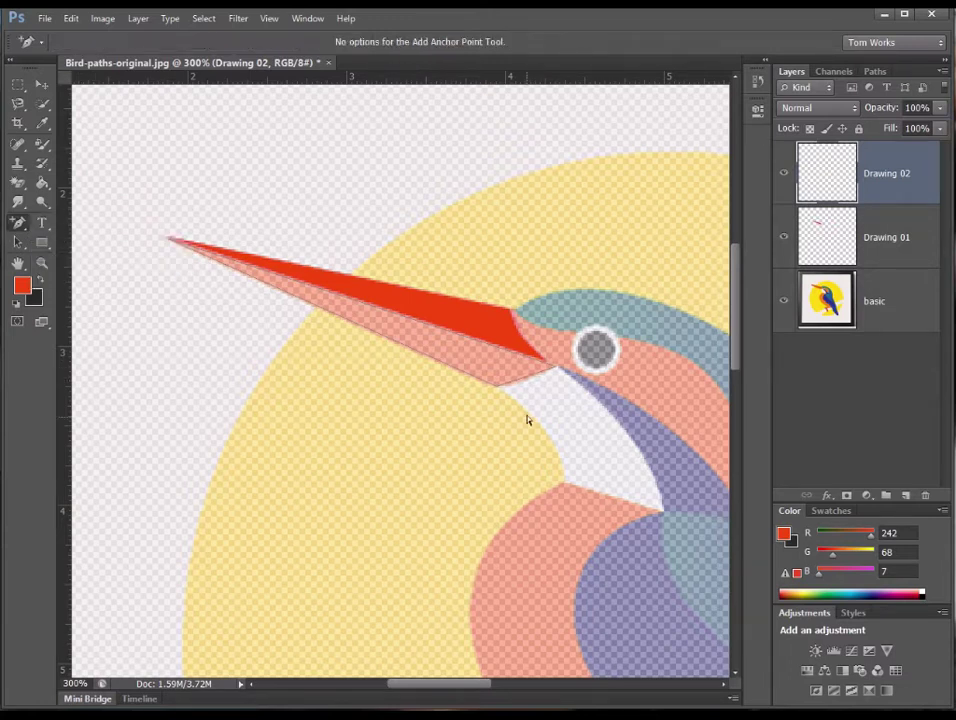
{"action": "left_click", "coordinate": [529, 381]}
Step: Curve the lower beak edge at the new anchor, then select Path 1 in the Paths list
{"action": "left_click", "coordinate": [18, 243]}
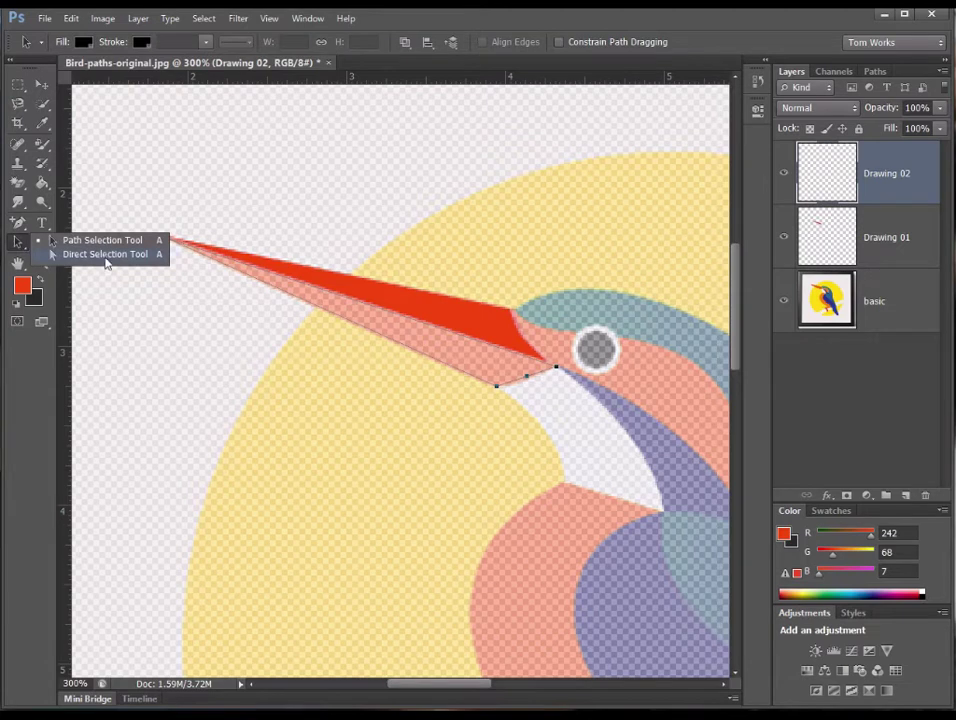
{"action": "left_click", "coordinate": [105, 257]}
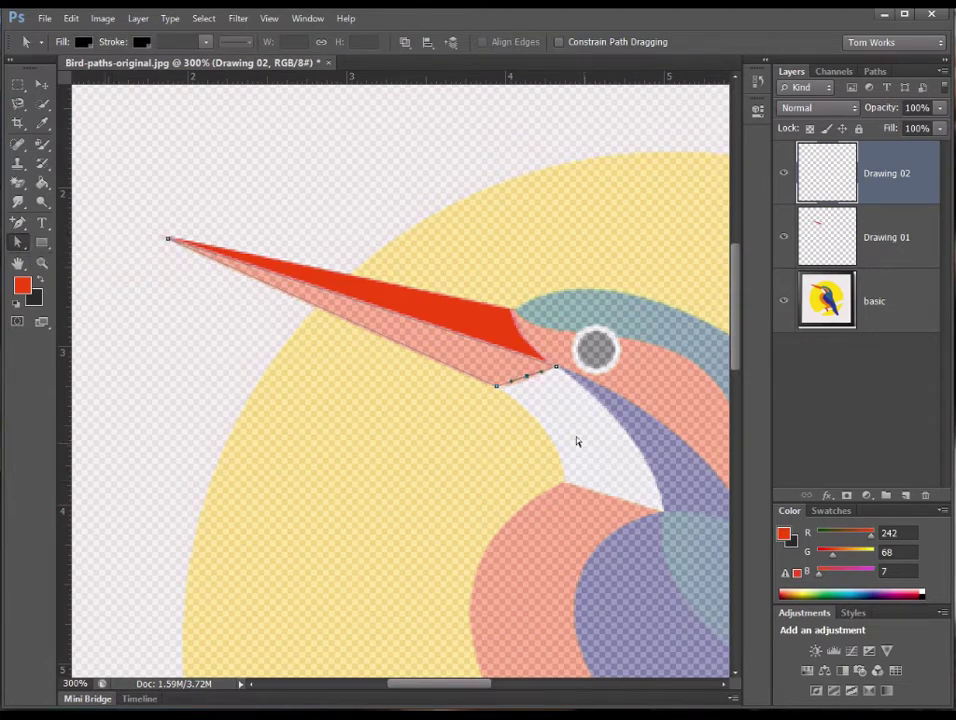
{"action": "left_click", "coordinate": [528, 379]}
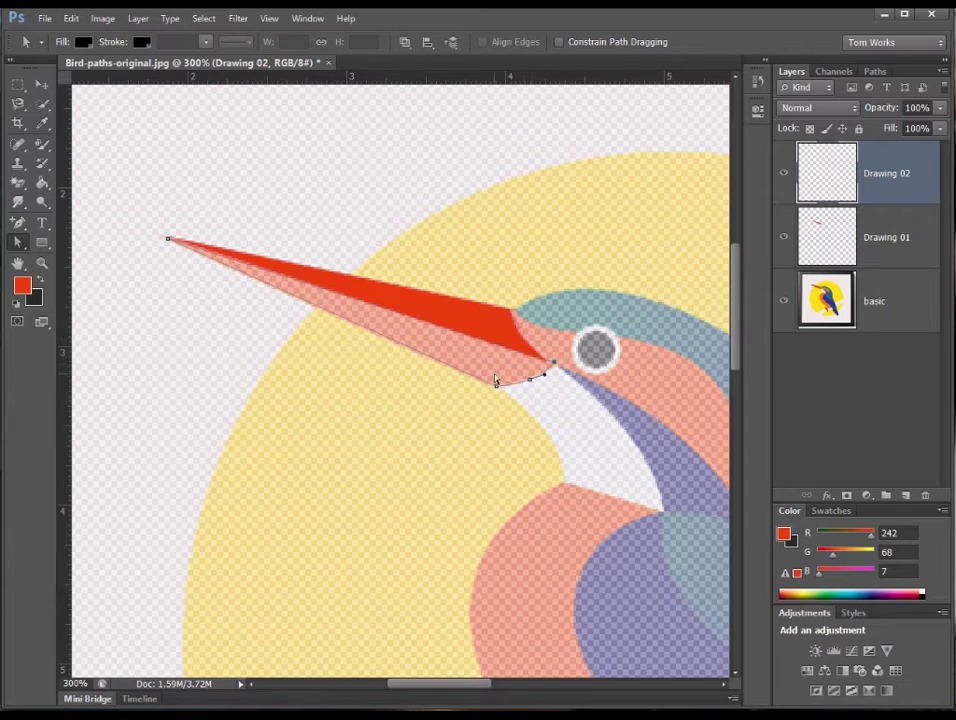
{"action": "left_click", "coordinate": [876, 71]}
{"action": "left_click", "coordinate": [816, 93]}
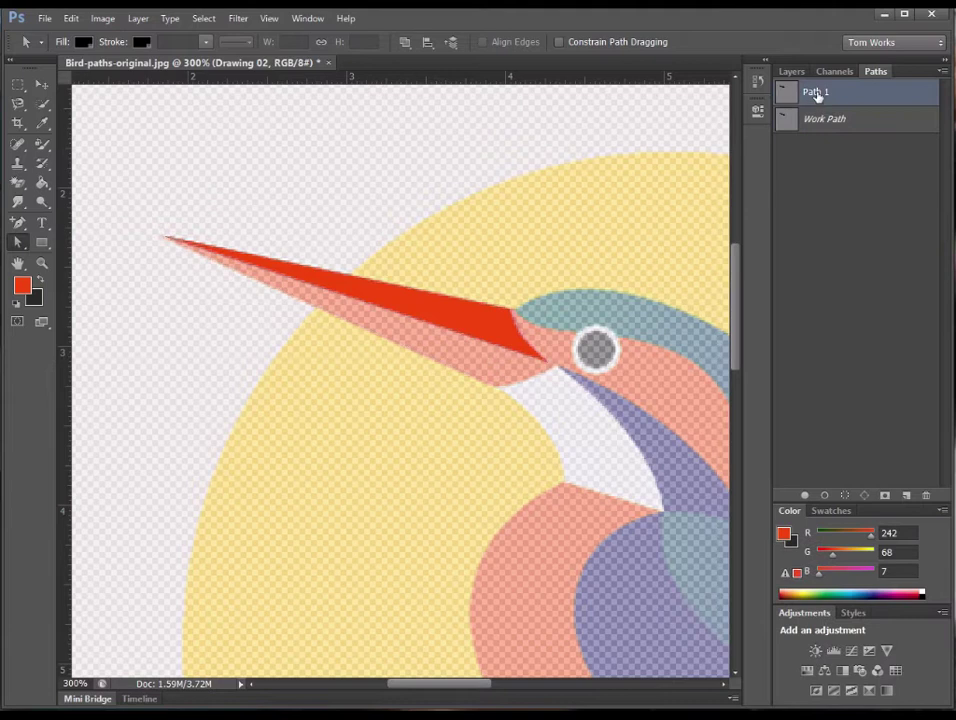
Step: Save the lower-beak outline as Path 2 and make it a selection with no feathering
{"action": "double_click", "coordinate": [816, 93]}
{"action": "double_click", "coordinate": [845, 124]}
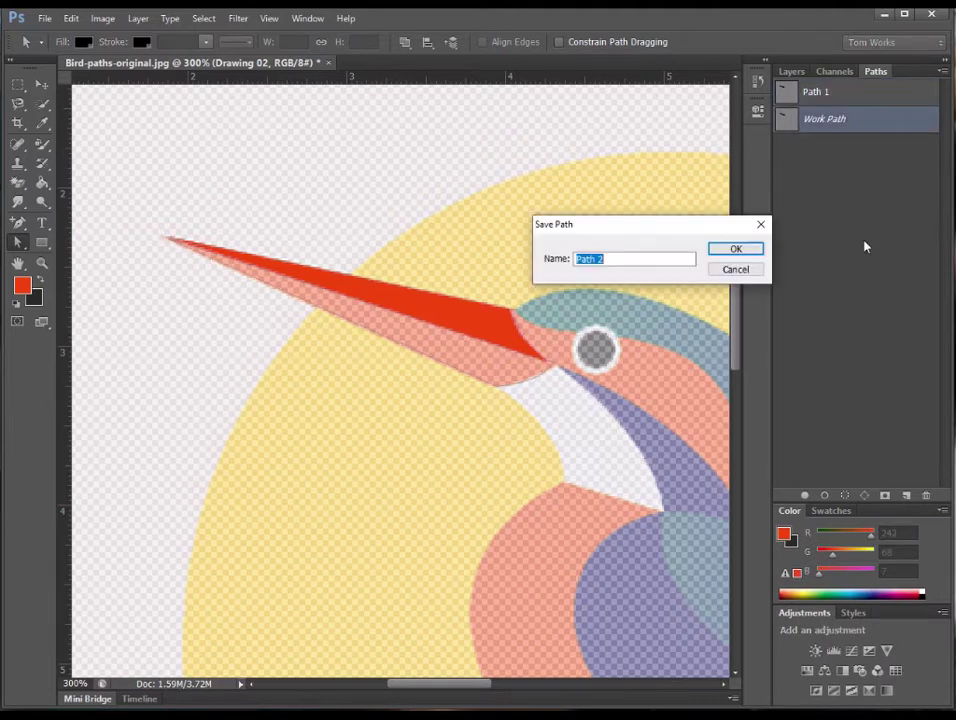
{"action": "key", "text": "Return"}
{"action": "right_click", "coordinate": [813, 121]}
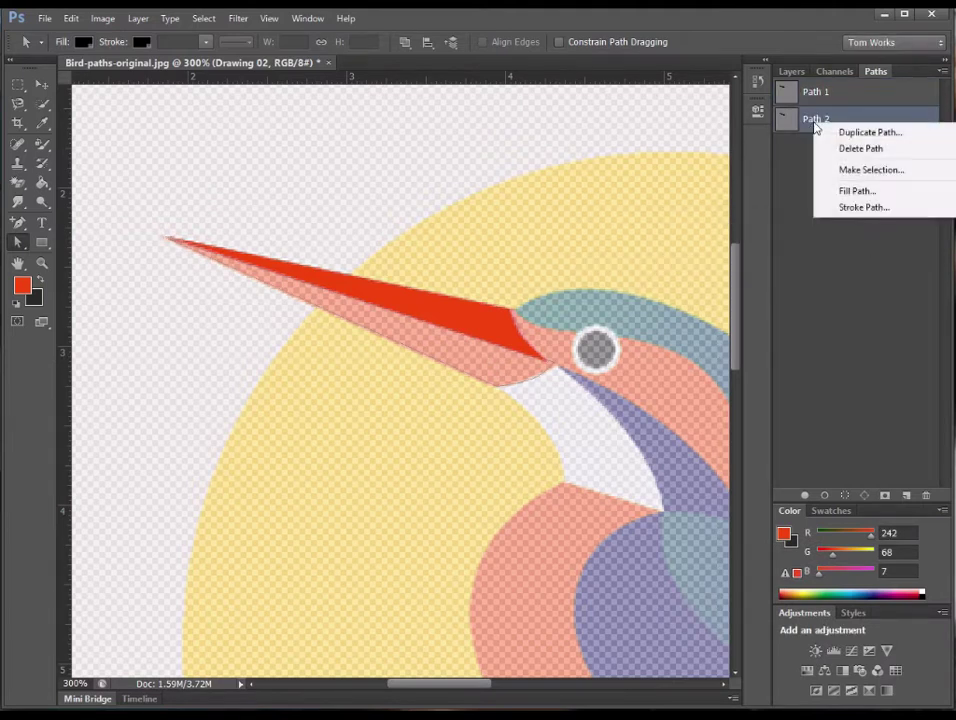
{"action": "left_click", "coordinate": [860, 170]}
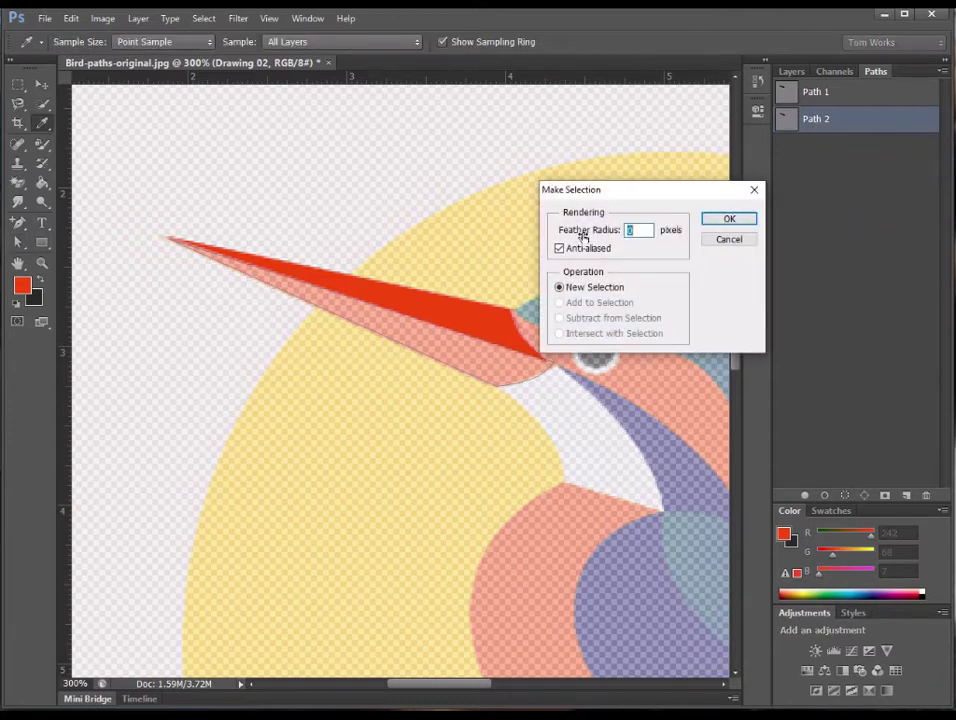
{"action": "left_click", "coordinate": [745, 219]}
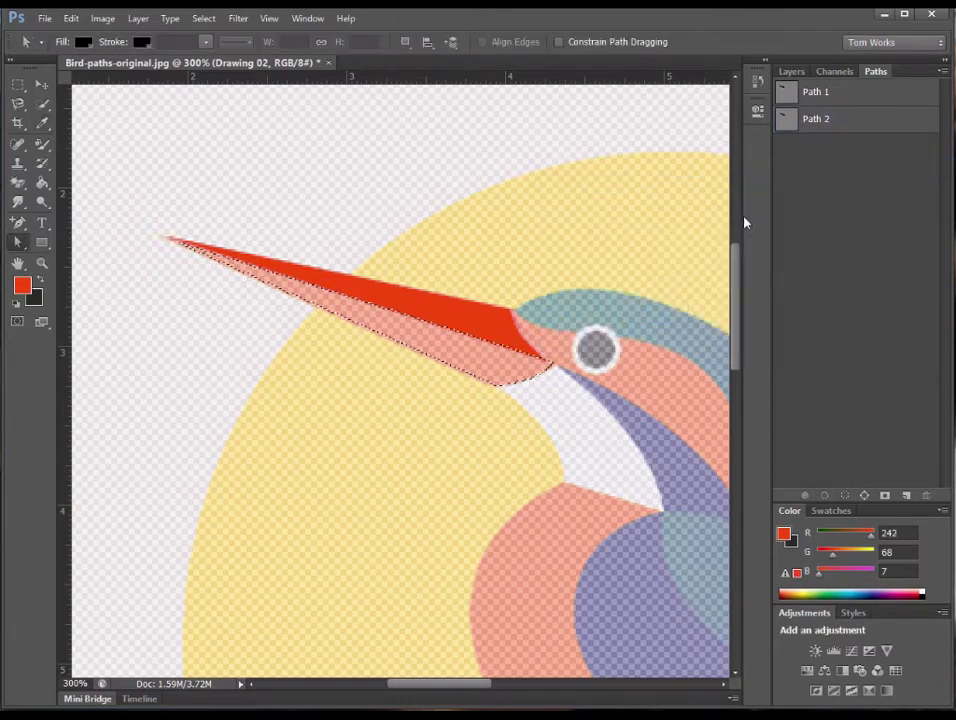
Step: Fill the lower beak selection with the sampled orange, deselect, and check it against the reference
{"action": "left_click", "coordinate": [792, 72]}
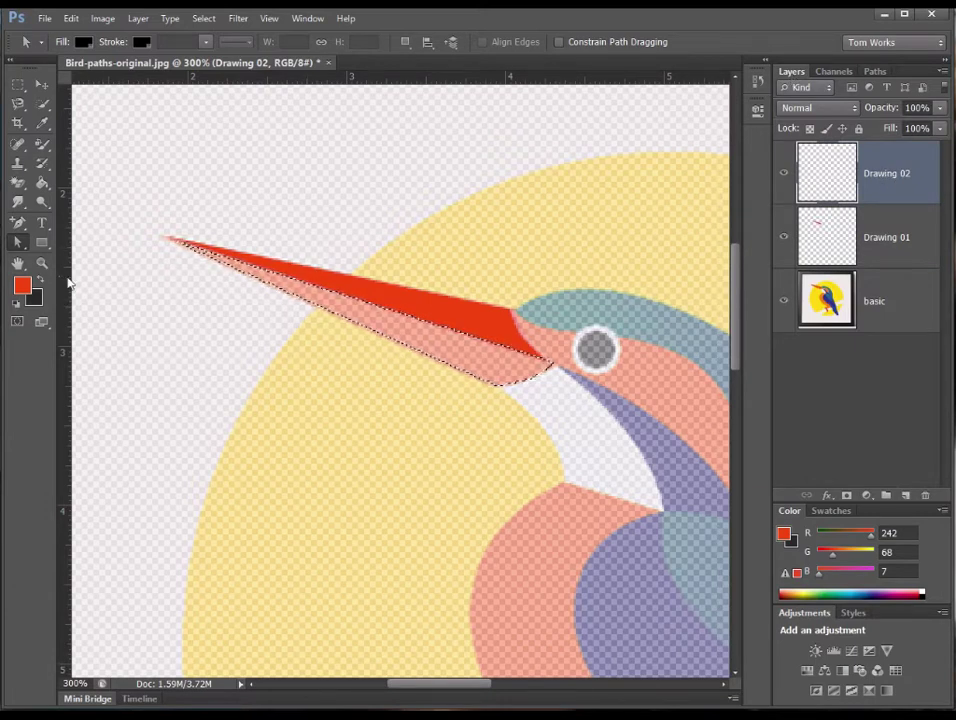
{"action": "left_click", "coordinate": [42, 122]}
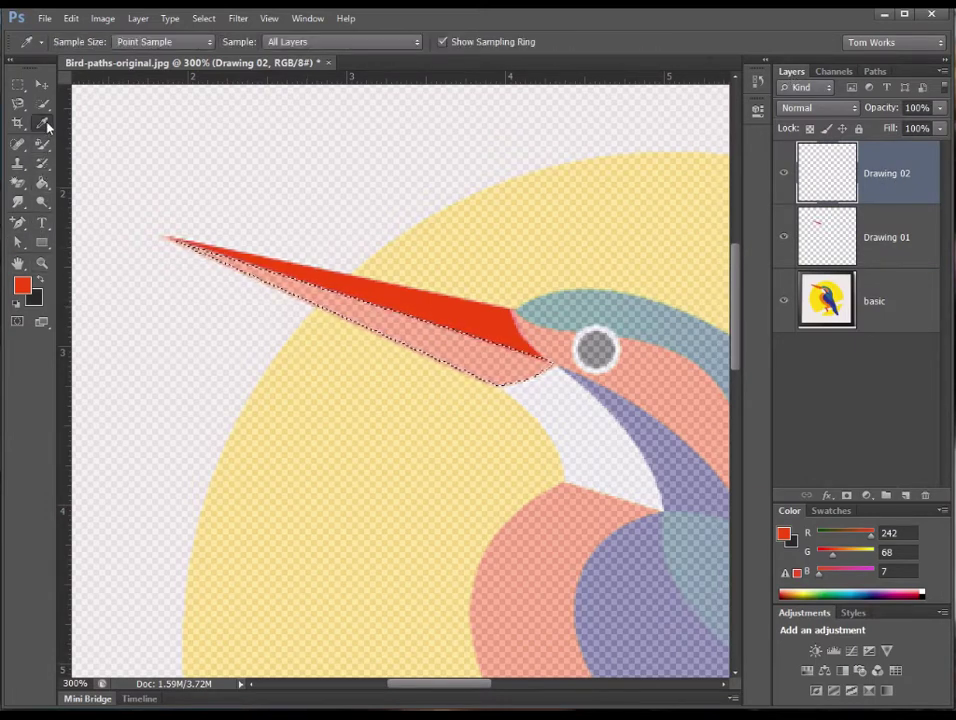
{"action": "left_click", "coordinate": [527, 372]}
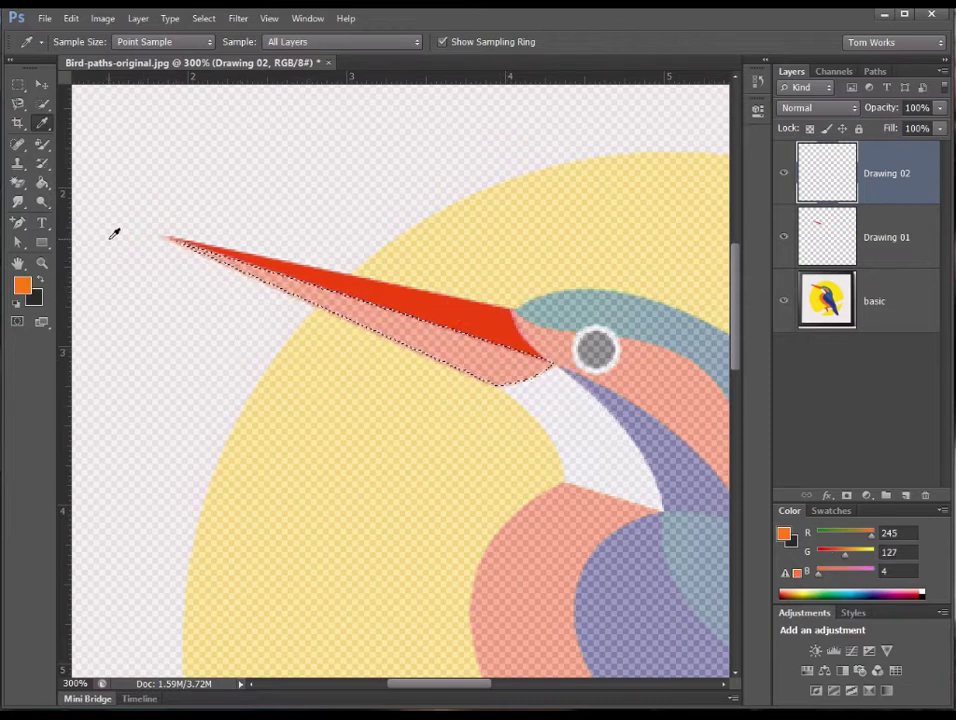
{"action": "left_click_drag", "start_coordinate": [42, 185], "coordinate": [96, 196]}
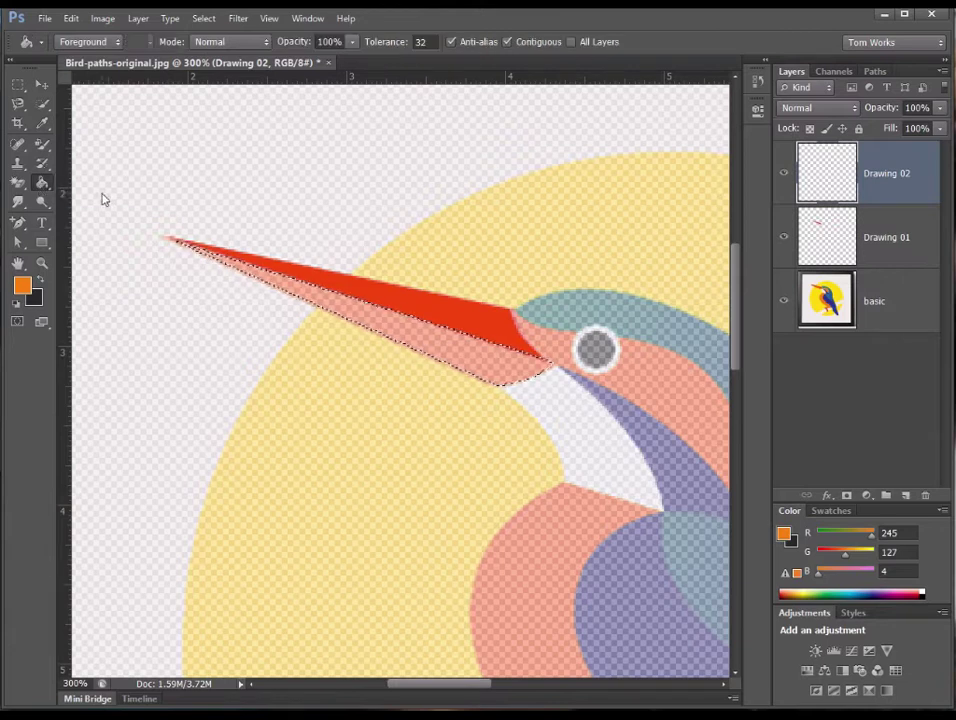
{"action": "left_click", "coordinate": [449, 345]}
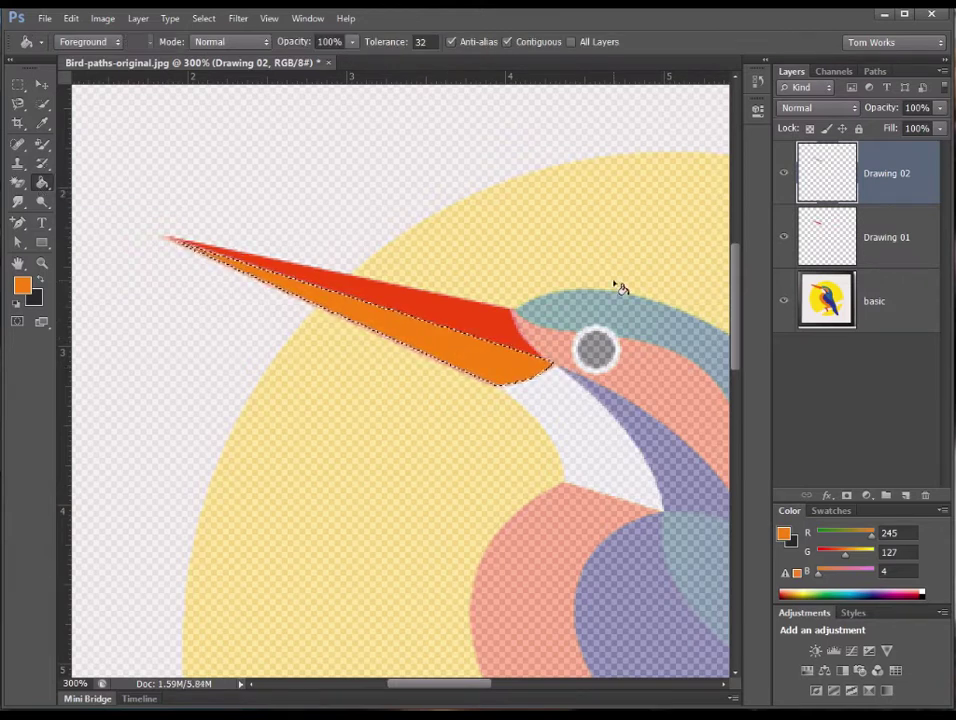
{"action": "key", "text": "ctrl+d"}
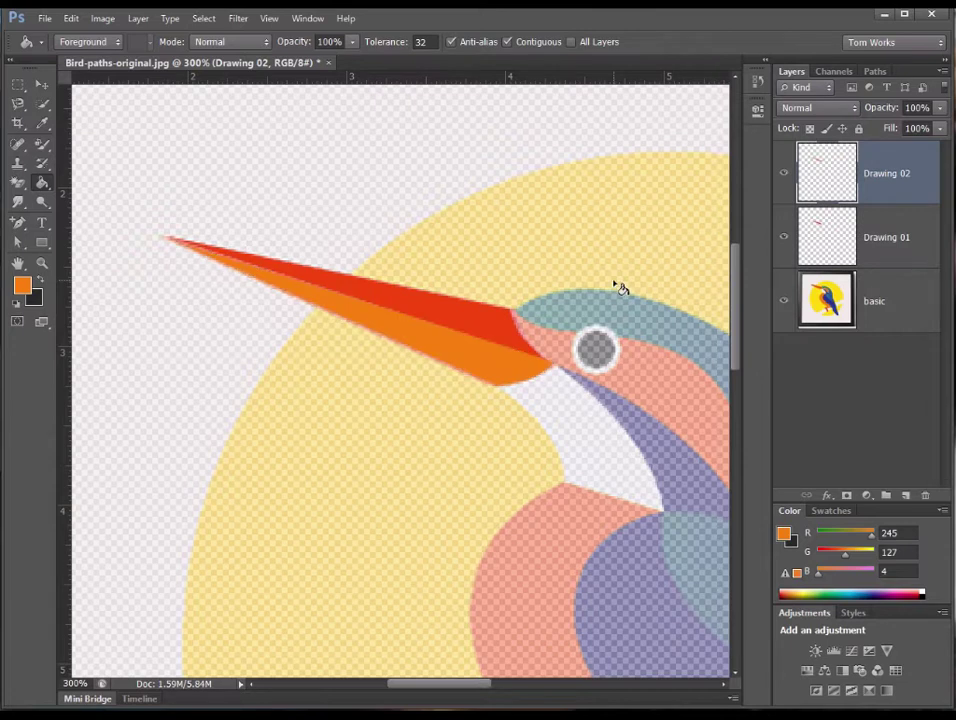
{"action": "left_click", "coordinate": [784, 300]}
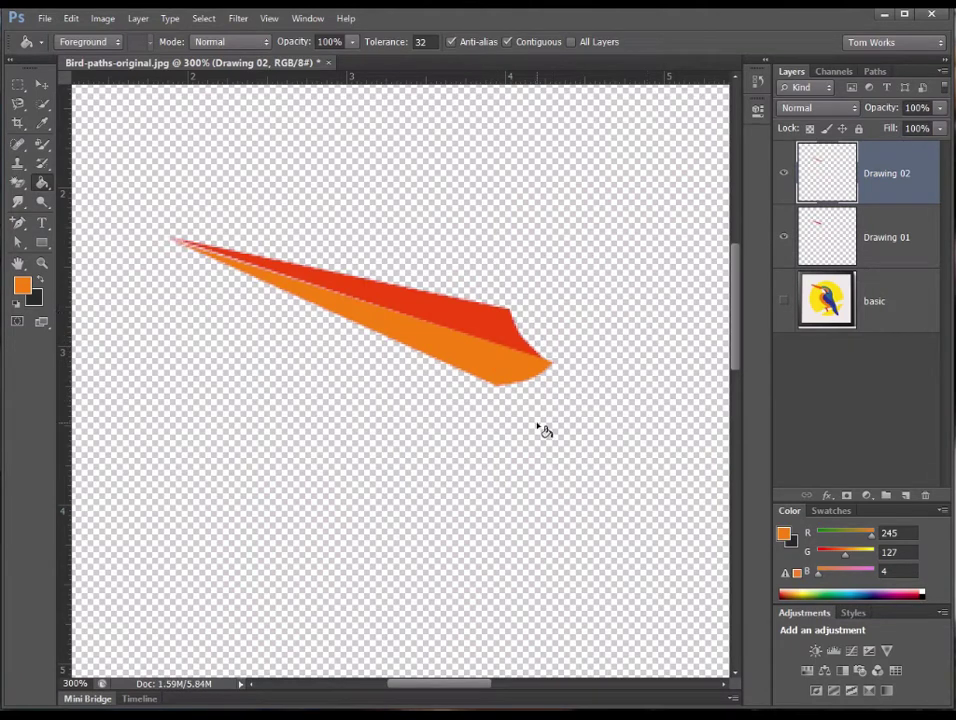
{"action": "left_click", "coordinate": [785, 304]}
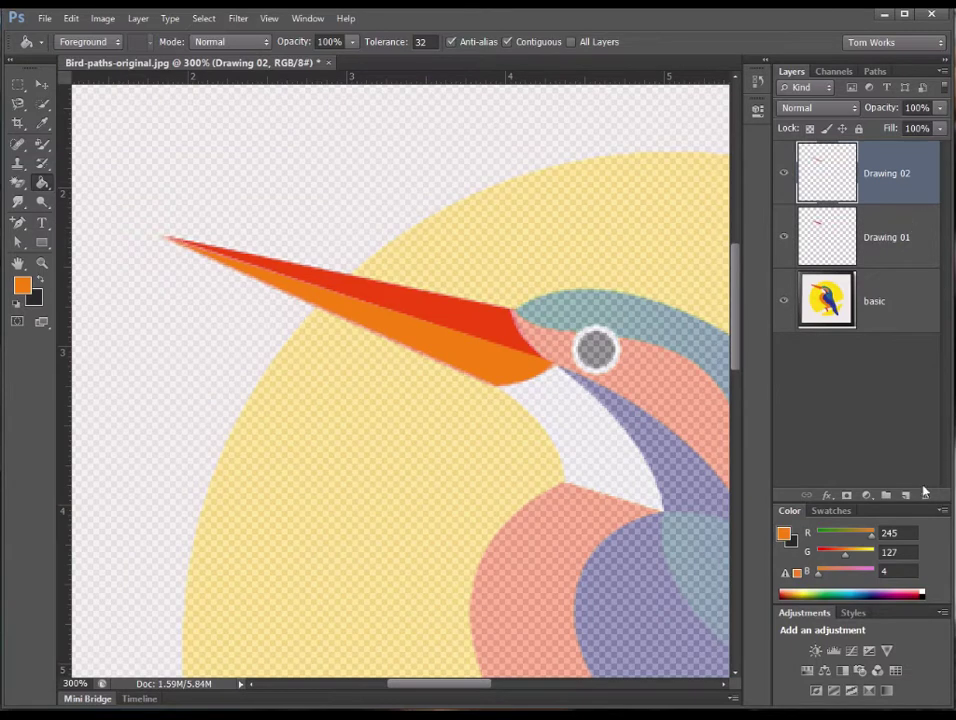
Step: Add a new layer named Drawing 03
{"action": "left_click", "coordinate": [905, 495]}
{"action": "double_click", "coordinate": [880, 174]}
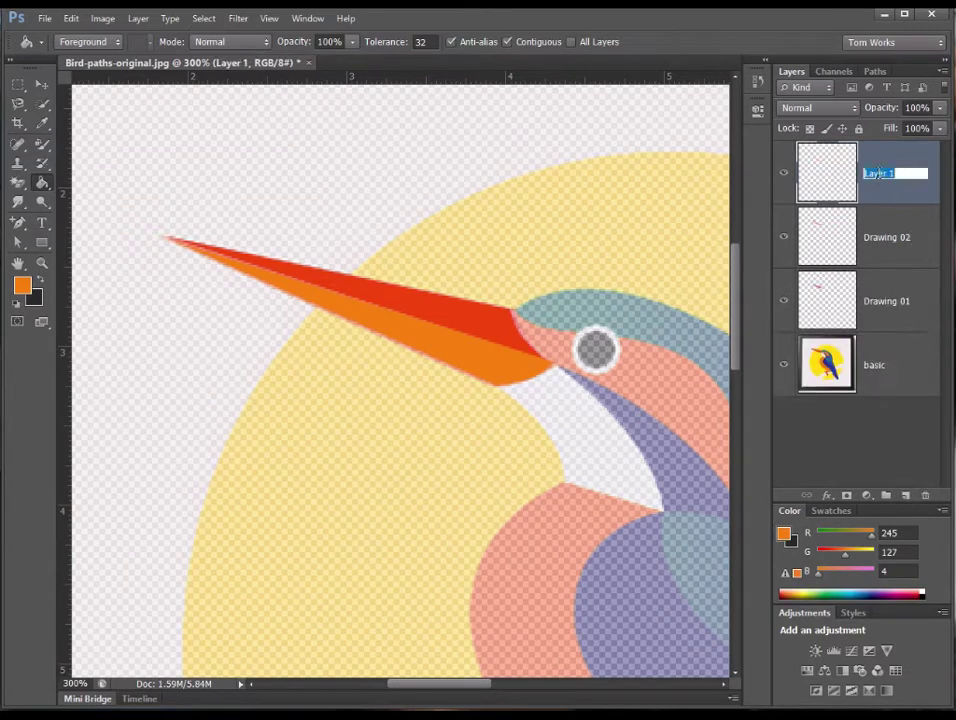
{"action": "type", "text": "Drawing 03"}
{"action": "key", "text": "Return"}
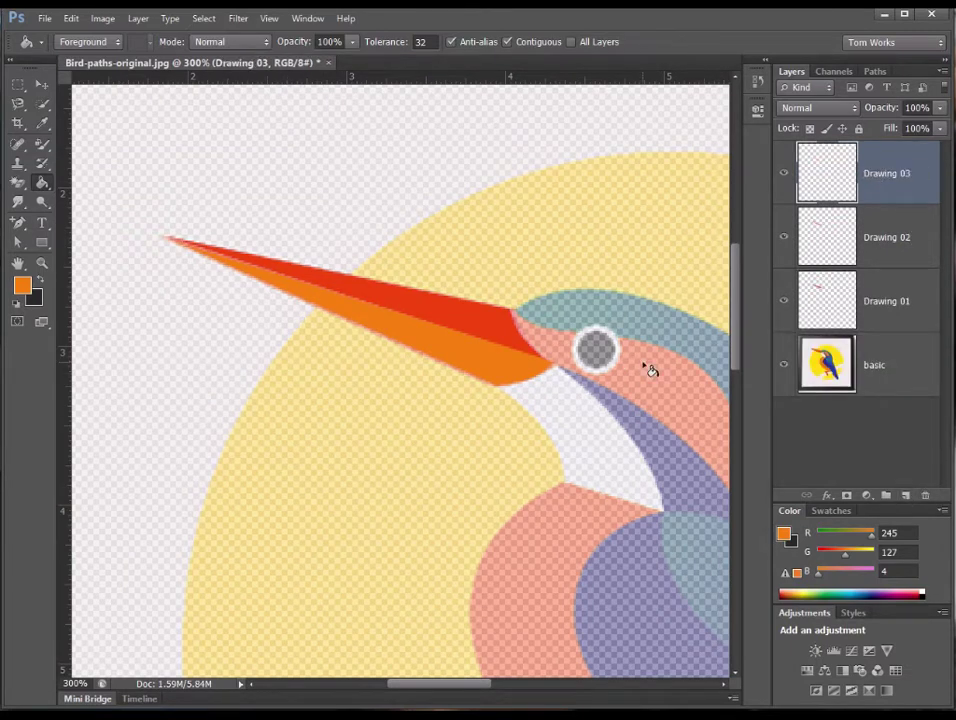
{"action": "left_click_drag", "start_coordinate": [617, 367], "coordinate": [506, 312]}
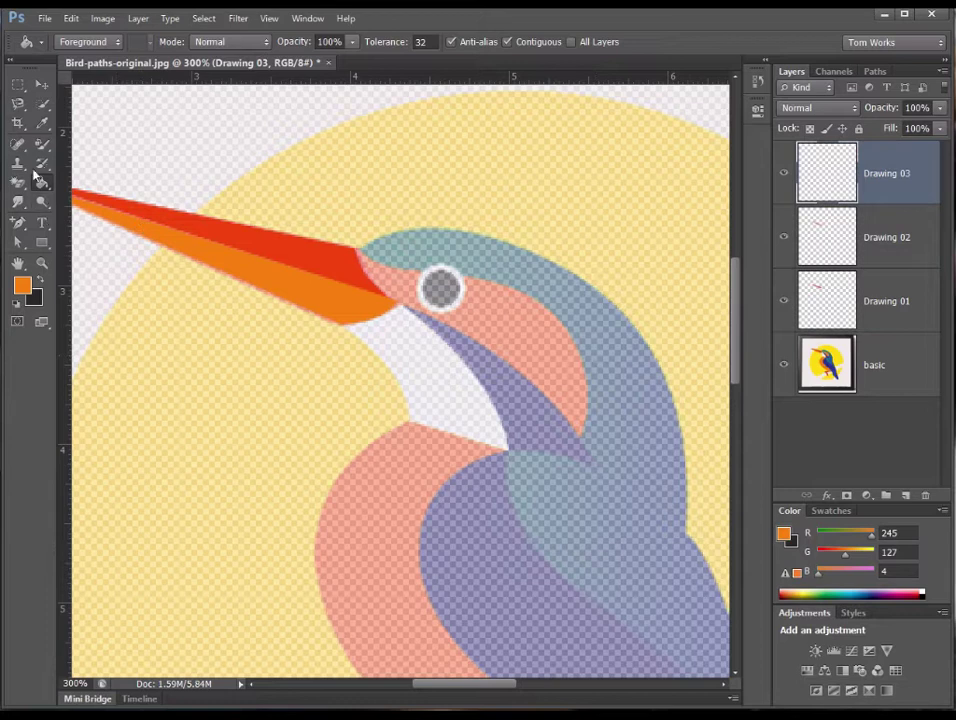
Step: Trace a closed Pen outline around the cheek patch, starting and ending at the beak base
{"action": "left_click", "coordinate": [20, 224]}
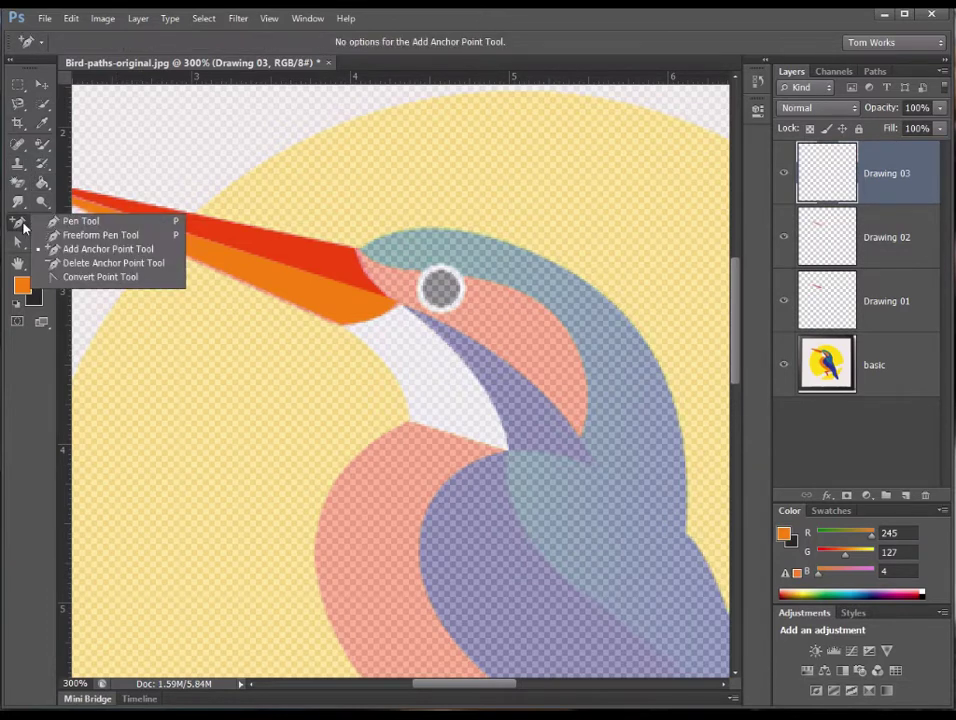
{"action": "left_click", "coordinate": [68, 222]}
{"action": "left_click", "coordinate": [357, 247]}
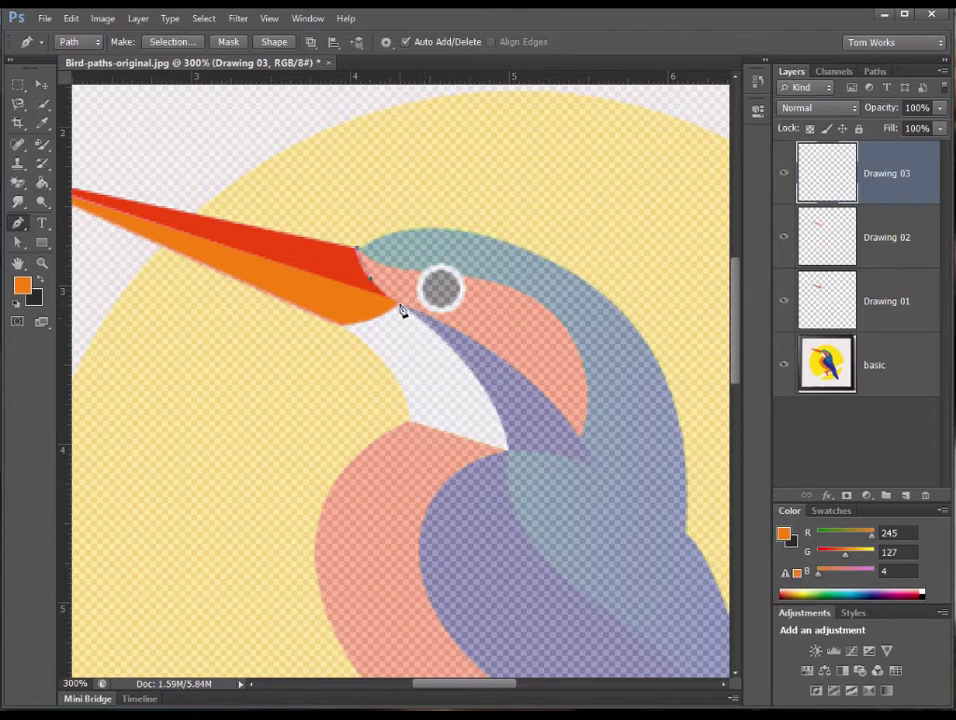
{"action": "left_click", "coordinate": [398, 302]}
{"action": "left_click", "coordinate": [507, 361]}
{"action": "left_click", "coordinate": [580, 441]}
{"action": "left_click", "coordinate": [574, 345]}
{"action": "left_click", "coordinate": [527, 298]}
{"action": "left_click", "coordinate": [370, 262]}
{"action": "left_click", "coordinate": [400, 300]}
{"action": "left_click", "coordinate": [24, 244]}
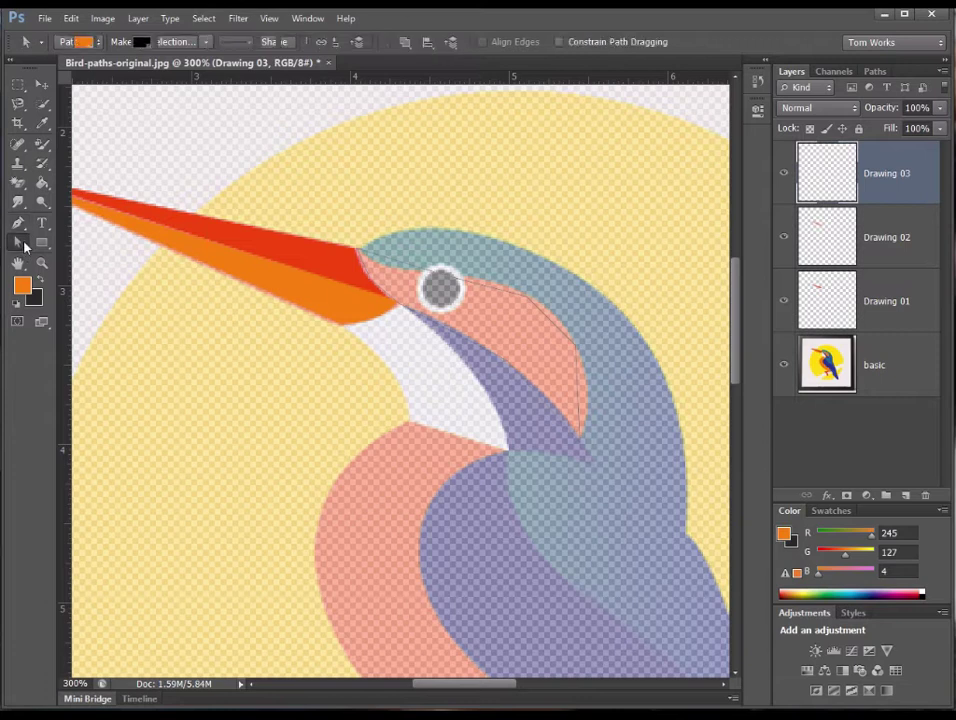
{"action": "left_click", "coordinate": [20, 229]}
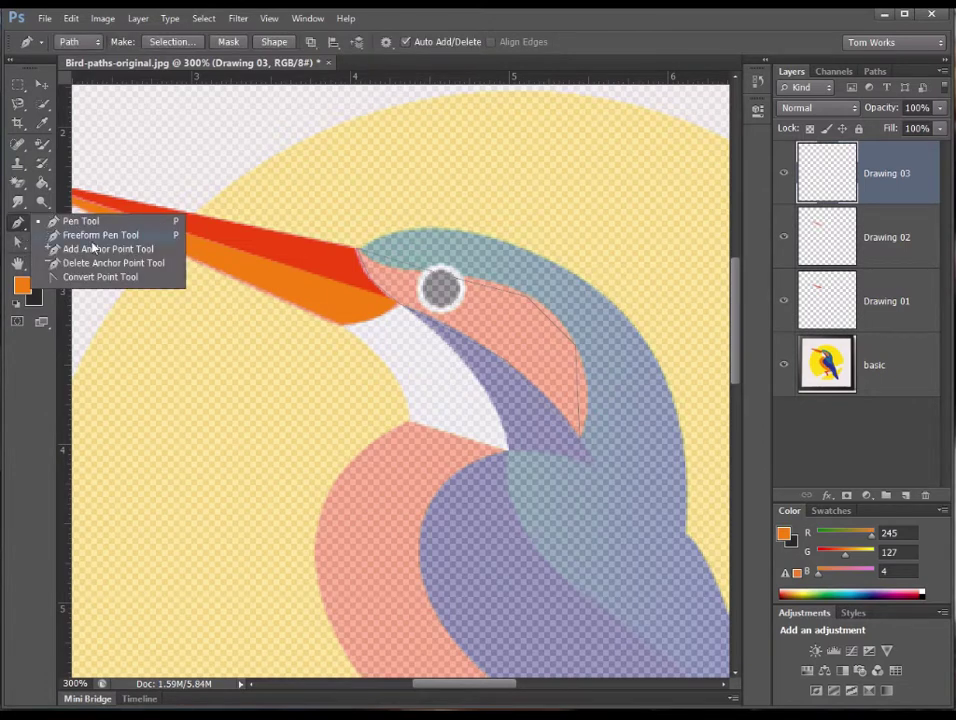
Step: Convert the cheek outline's corner anchors into curves along its lower, right and upper edges
{"action": "left_click", "coordinate": [100, 277]}
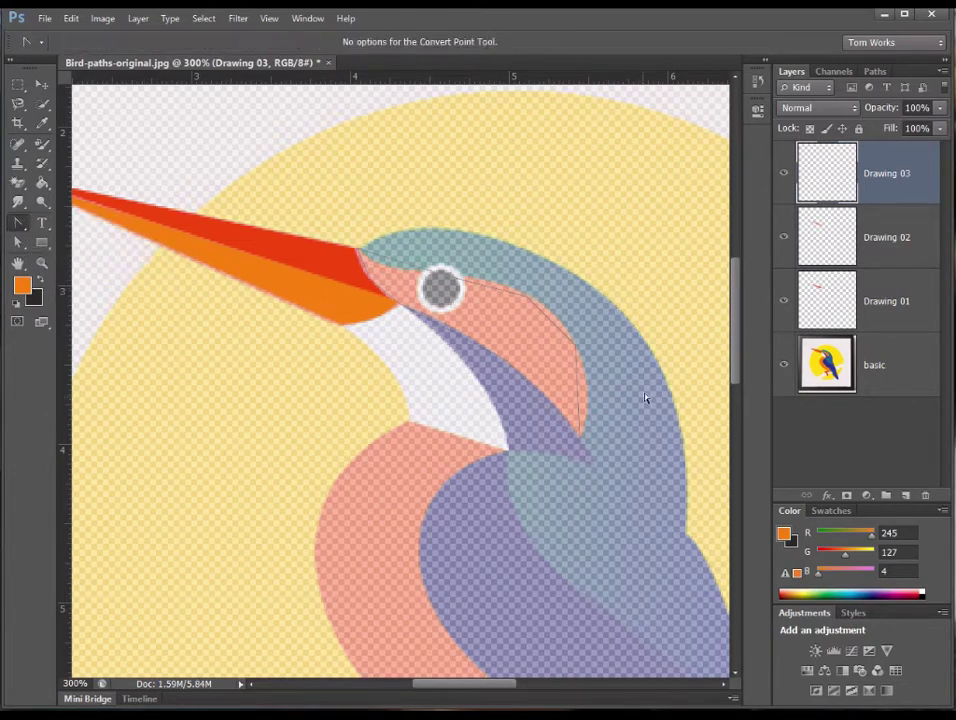
{"action": "left_click", "coordinate": [557, 333]}
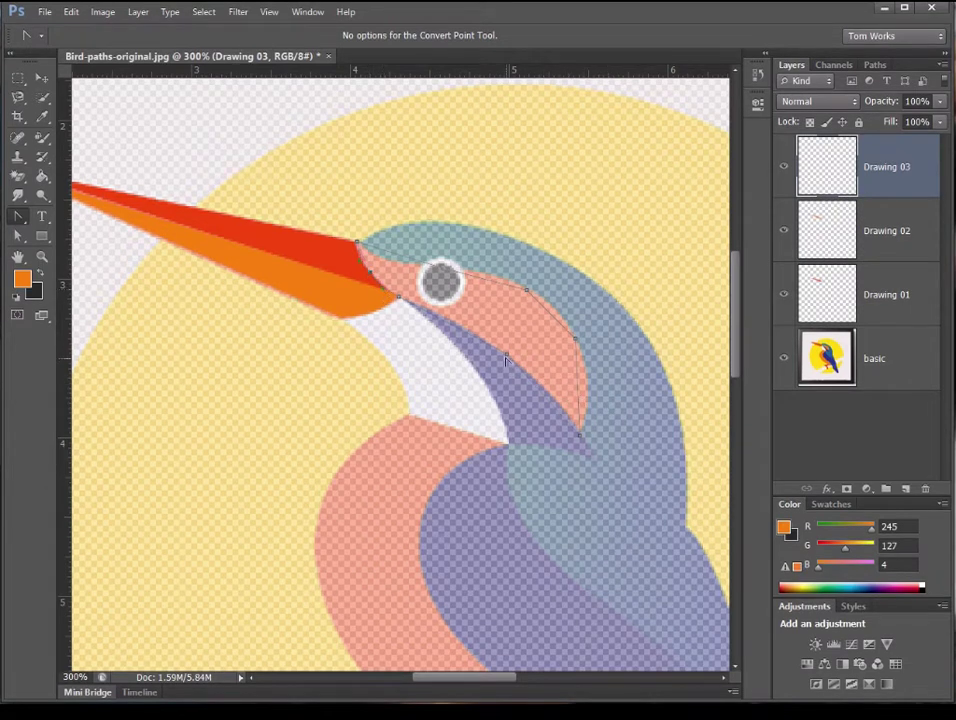
{"action": "left_click_drag", "start_coordinate": [506, 356], "coordinate": [531, 374]}
{"action": "left_click_drag", "start_coordinate": [578, 341], "coordinate": [596, 378]}
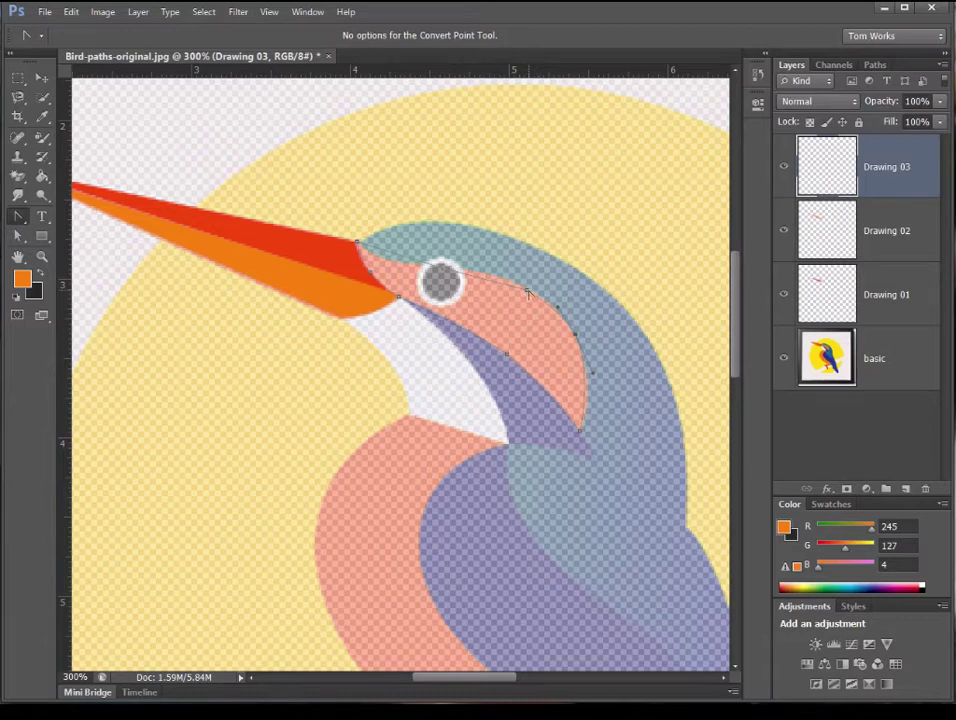
{"action": "mouse_move", "coordinate": [527, 290]}
{"action": "left_mouse_down"}
{"action": "mouse_move", "coordinate": [544, 299]}
{"action": "mouse_move", "coordinate": [534, 285]}
{"action": "mouse_move", "coordinate": [517, 286]}
{"action": "left_mouse_up"}
{"action": "left_click", "coordinate": [527, 291]}
{"action": "key", "text": "ctrl+z"}
{"action": "left_click", "coordinate": [447, 271]}
Step: Fine-tune the upper and lower cheek anchors with the Direct Selection Tool
{"action": "right_click", "coordinate": [27, 226]}
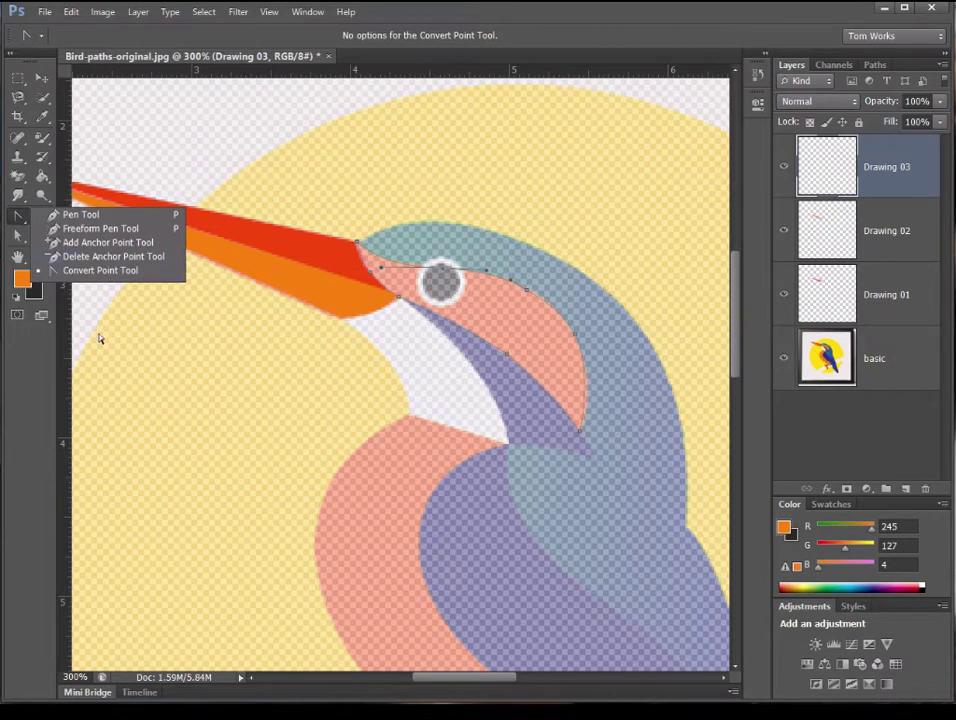
{"action": "left_click", "coordinate": [17, 238]}
{"action": "left_click", "coordinate": [68, 249]}
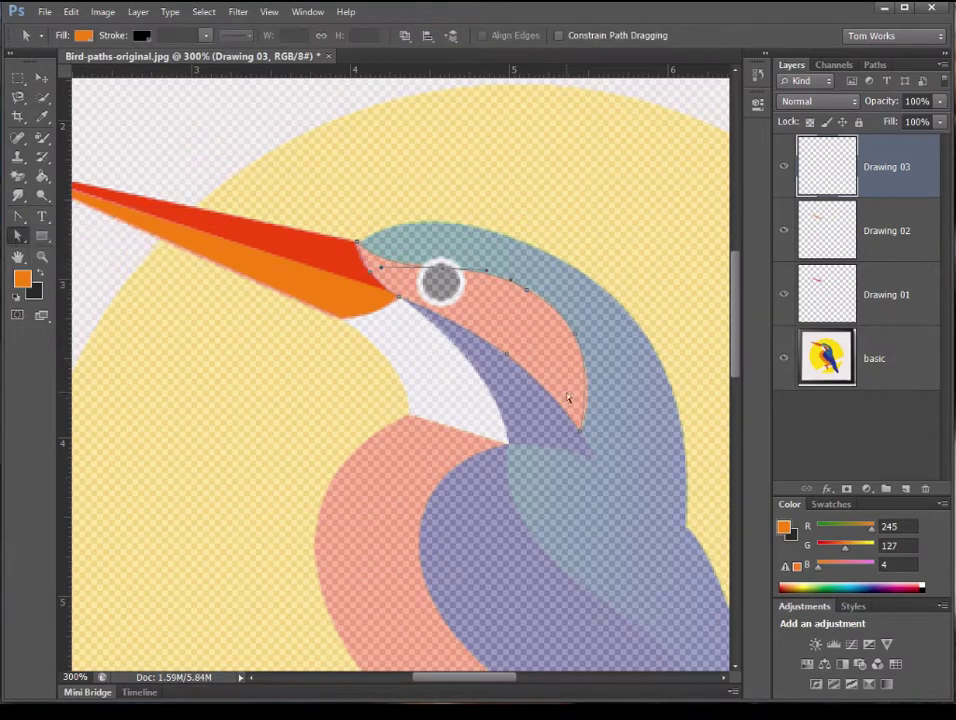
{"action": "left_click", "coordinate": [529, 291]}
{"action": "left_click", "coordinate": [592, 376]}
Step: Save the cheek outline as Path 3 and turn it into a selection
{"action": "left_click", "coordinate": [875, 64]}
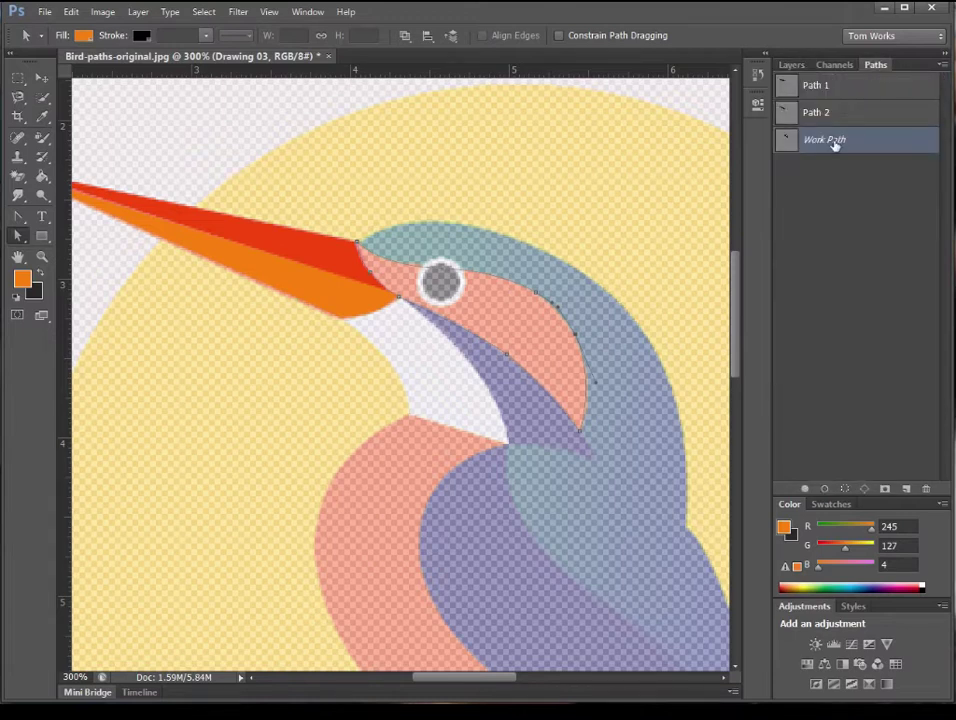
{"action": "double_click", "coordinate": [835, 142]}
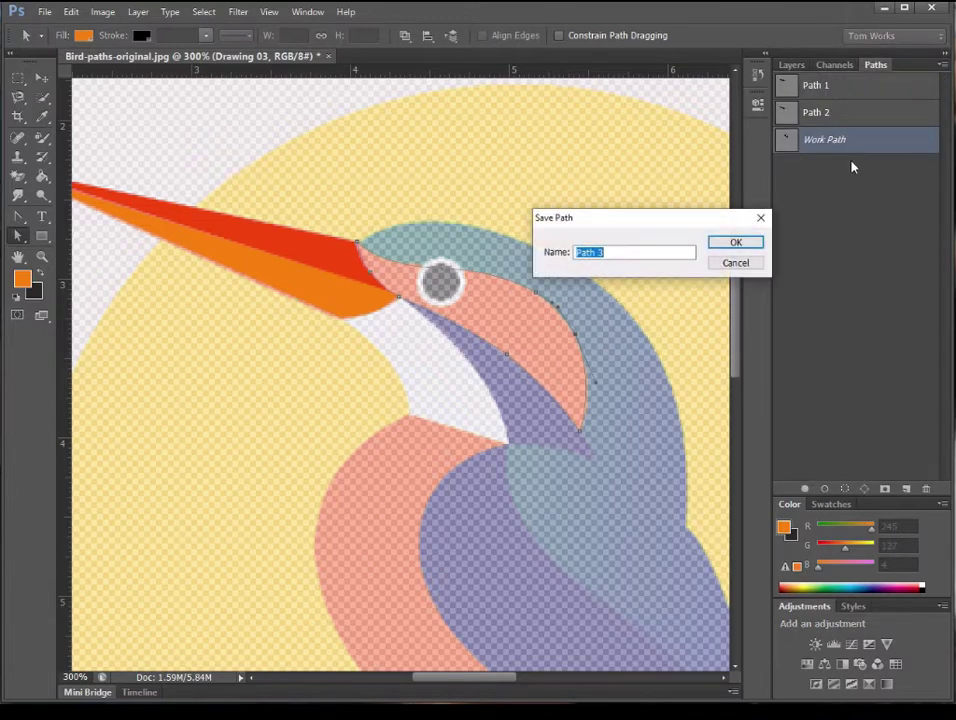
{"action": "key", "text": "Return"}
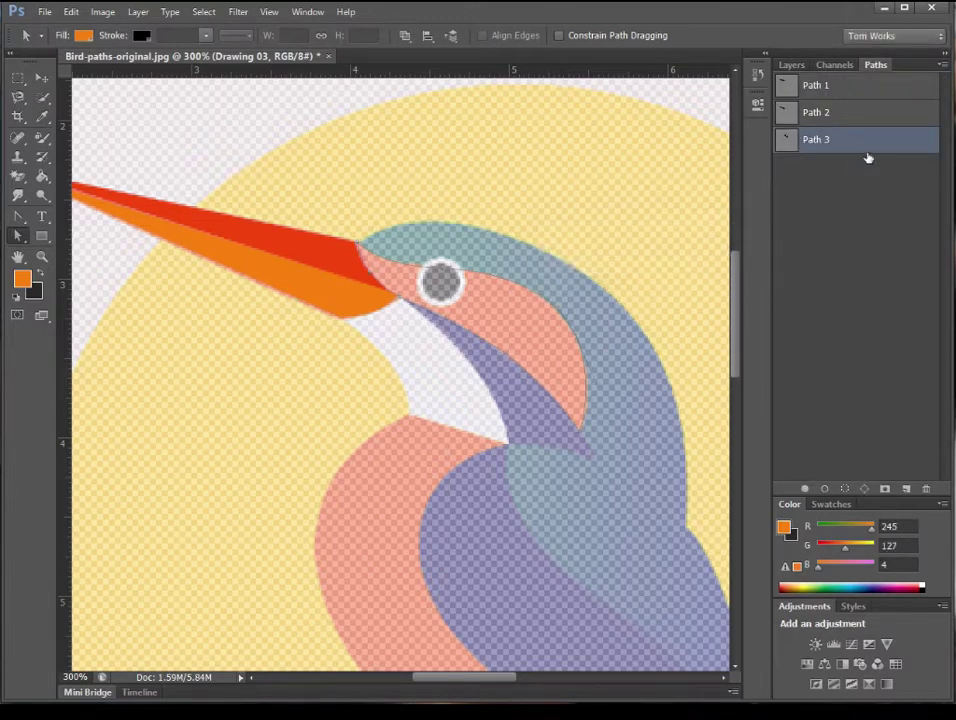
{"action": "right_click", "coordinate": [823, 142]}
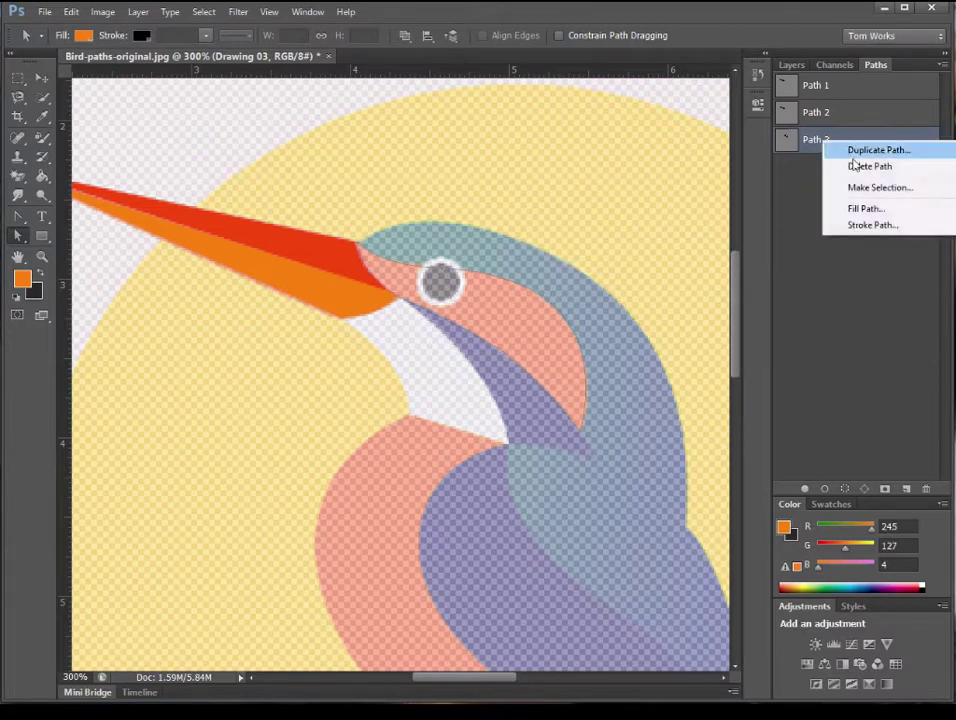
{"action": "left_click", "coordinate": [882, 188]}
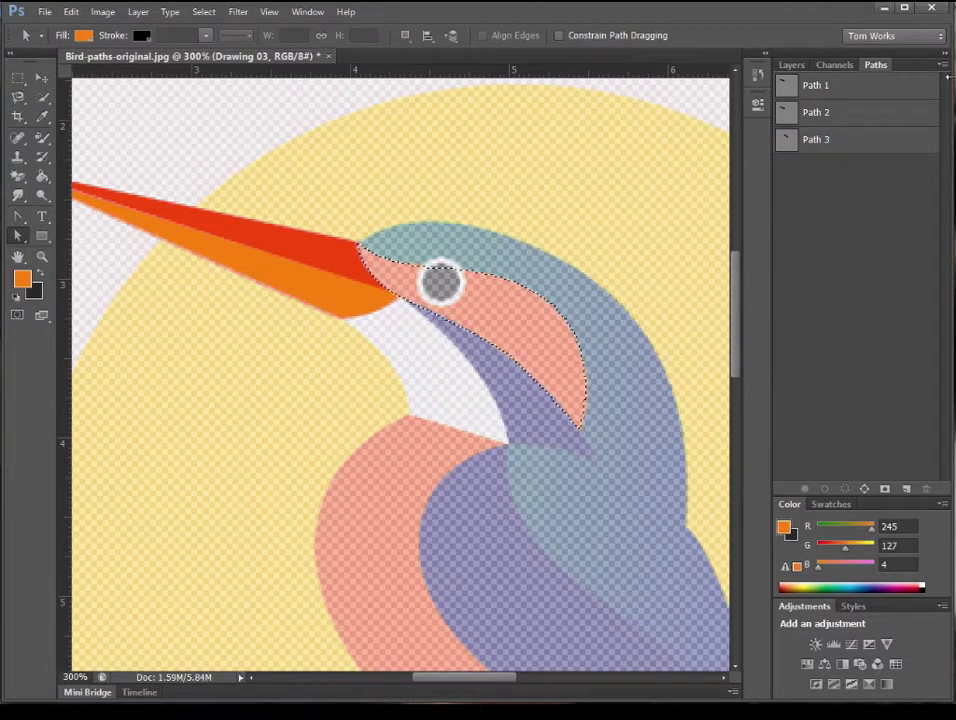
Step: Fill the cheek selection with the beak's orange, deselect, and set Drawing 03 to about 50% opacity
{"action": "left_click", "coordinate": [791, 64]}
{"action": "left_click", "coordinate": [41, 116]}
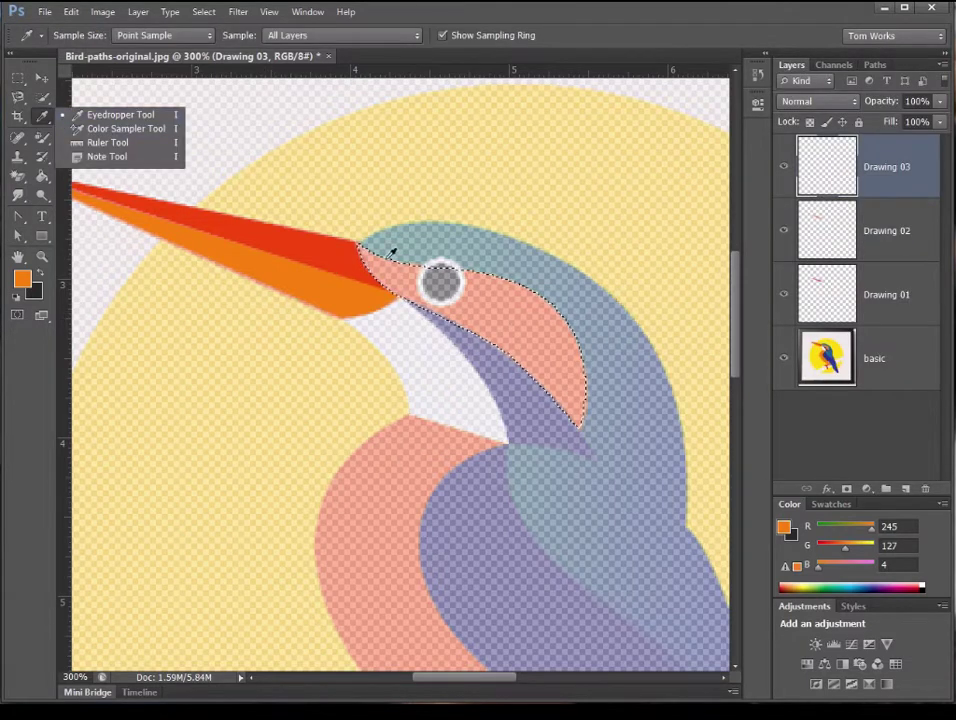
{"action": "left_click", "coordinate": [115, 114]}
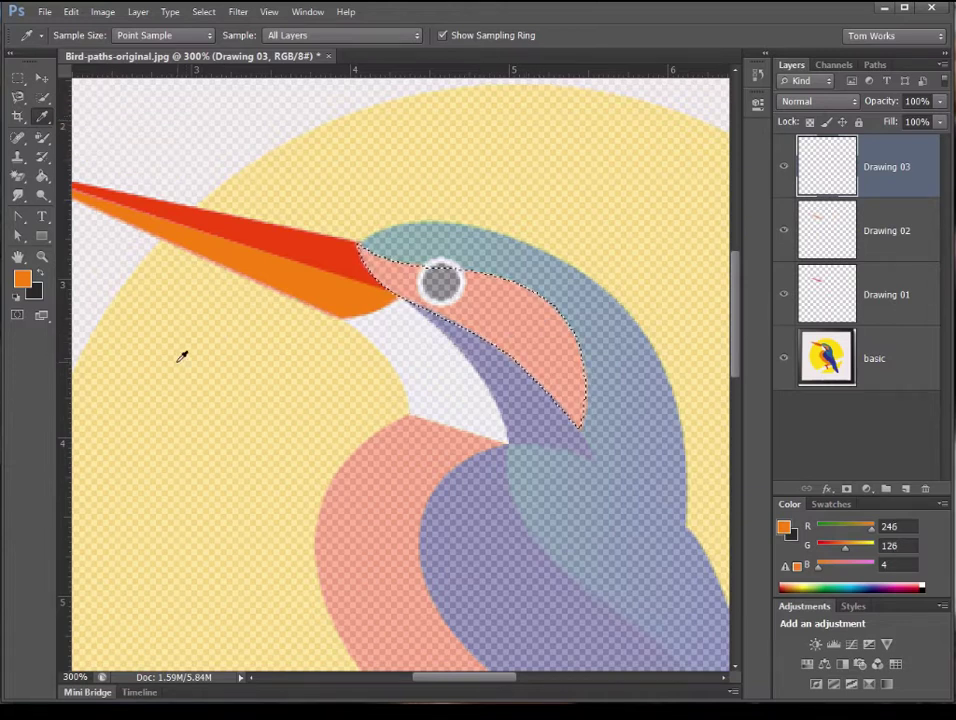
{"action": "left_click", "coordinate": [42, 178]}
{"action": "left_click_drag", "start_coordinate": [42, 185], "coordinate": [107, 192]}
{"action": "left_click", "coordinate": [515, 321]}
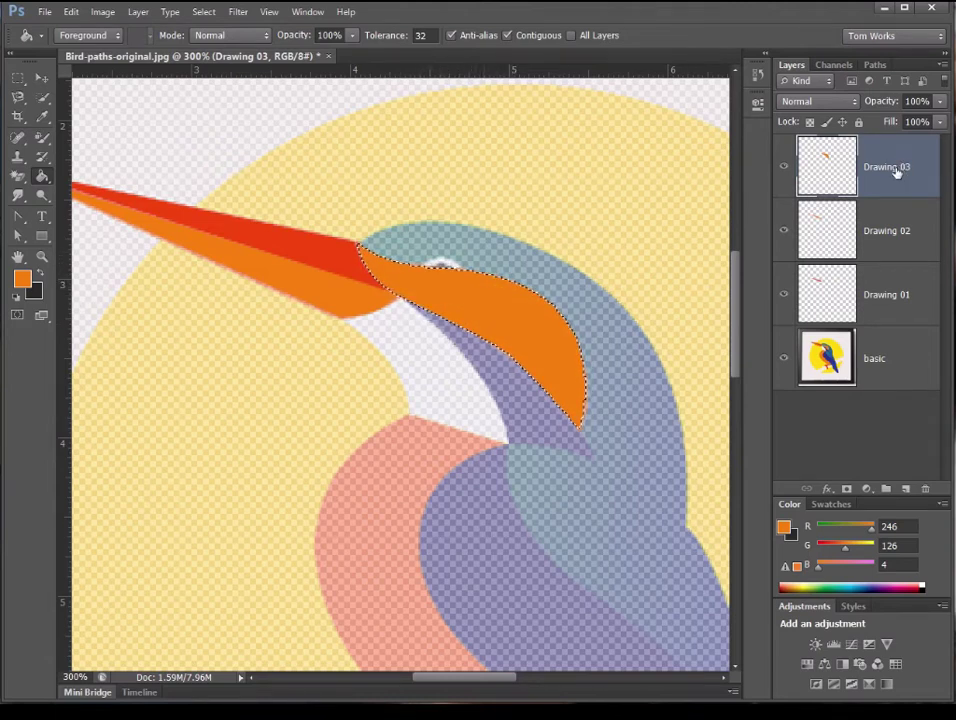
{"action": "key", "text": "ctrl+d"}
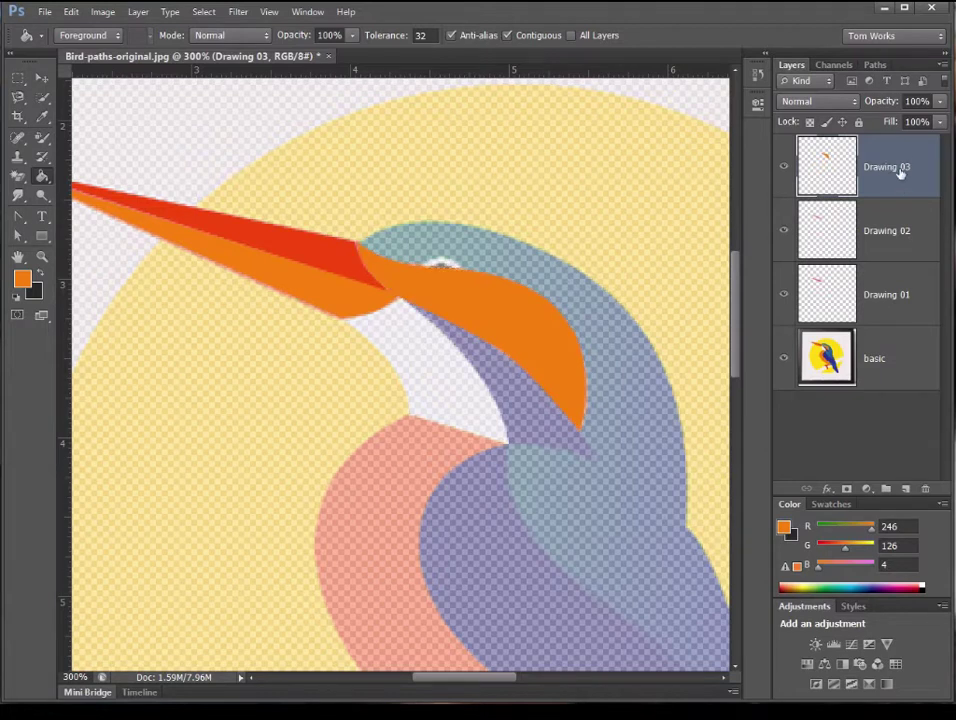
{"action": "left_click", "coordinate": [940, 103]}
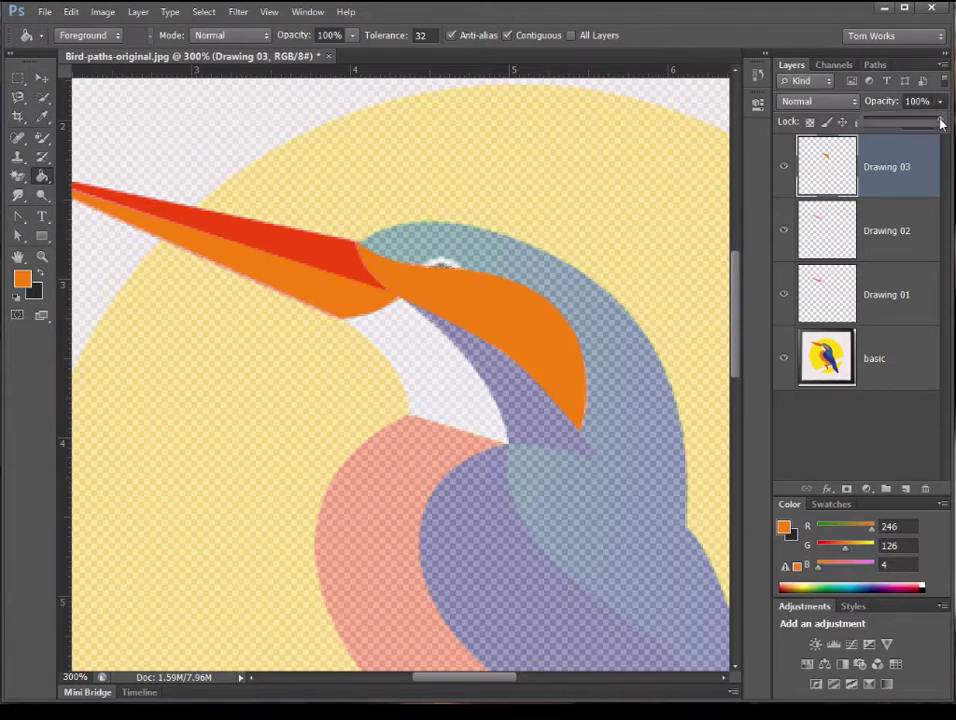
{"action": "left_click_drag", "start_coordinate": [940, 122], "coordinate": [904, 124]}
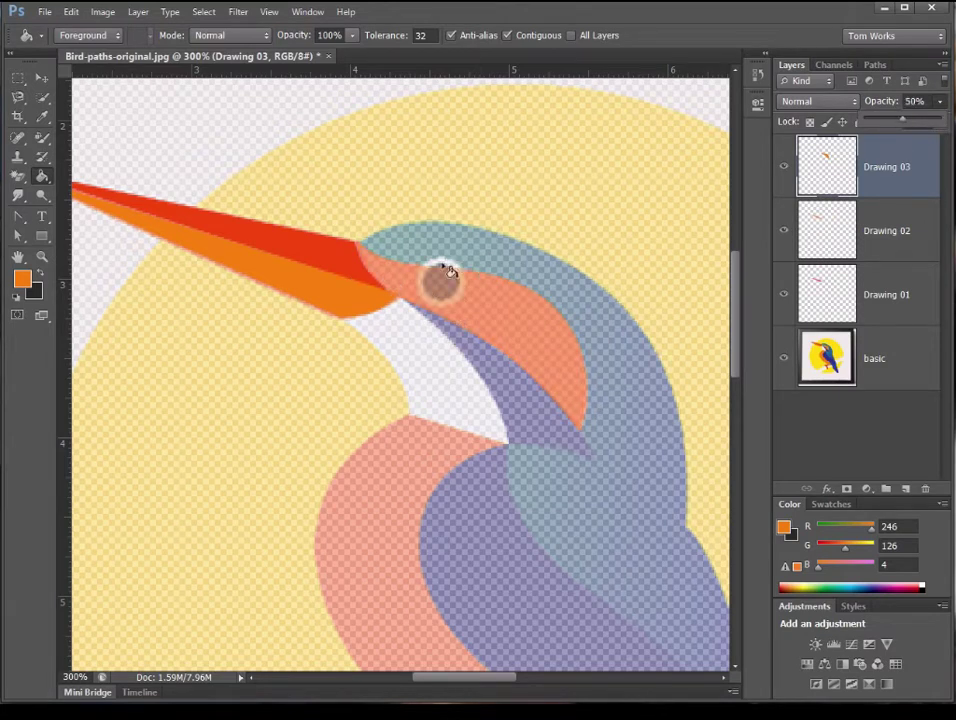
Step: Select an elliptical circle around the eye and add a new layer named Eye-outer
{"action": "left_click", "coordinate": [19, 82]}
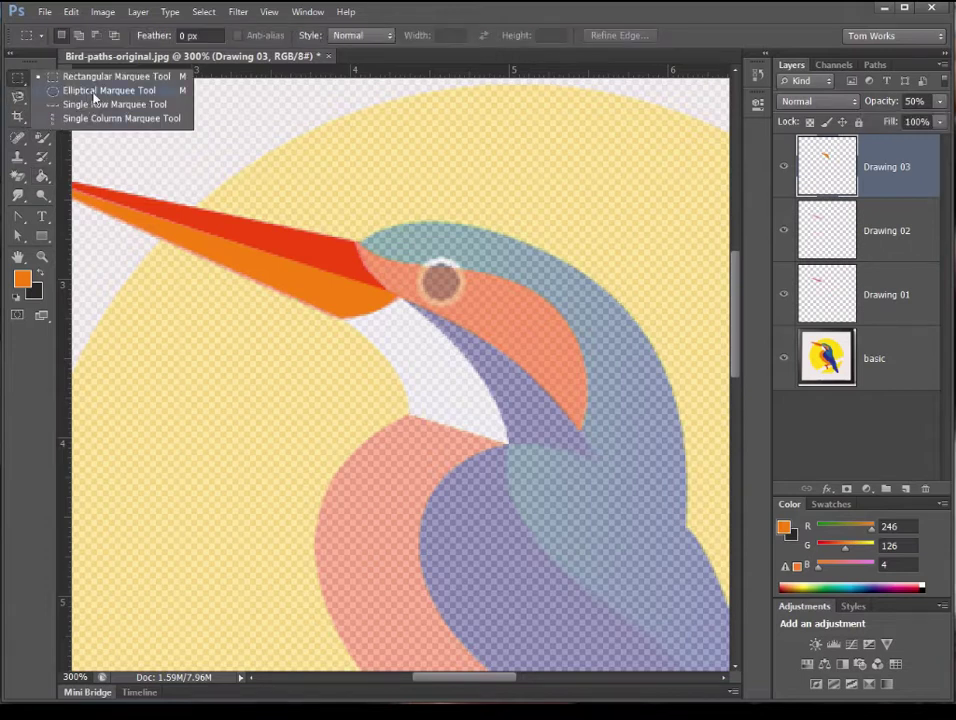
{"action": "left_click", "coordinate": [94, 94]}
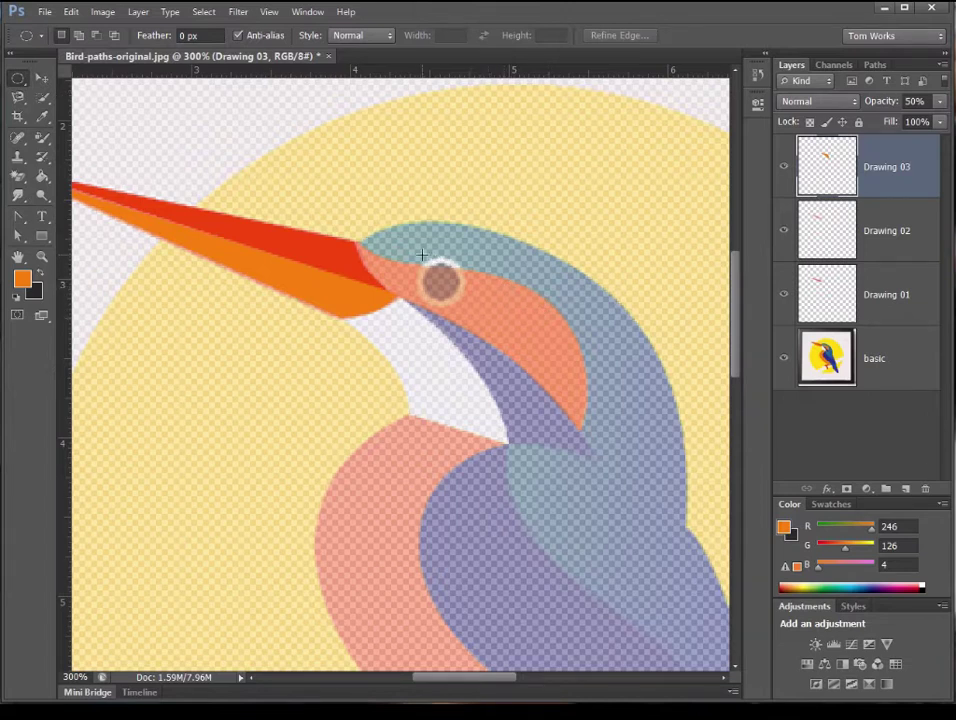
{"action": "left_click_drag", "start_coordinate": [420, 256], "coordinate": [455, 291]}
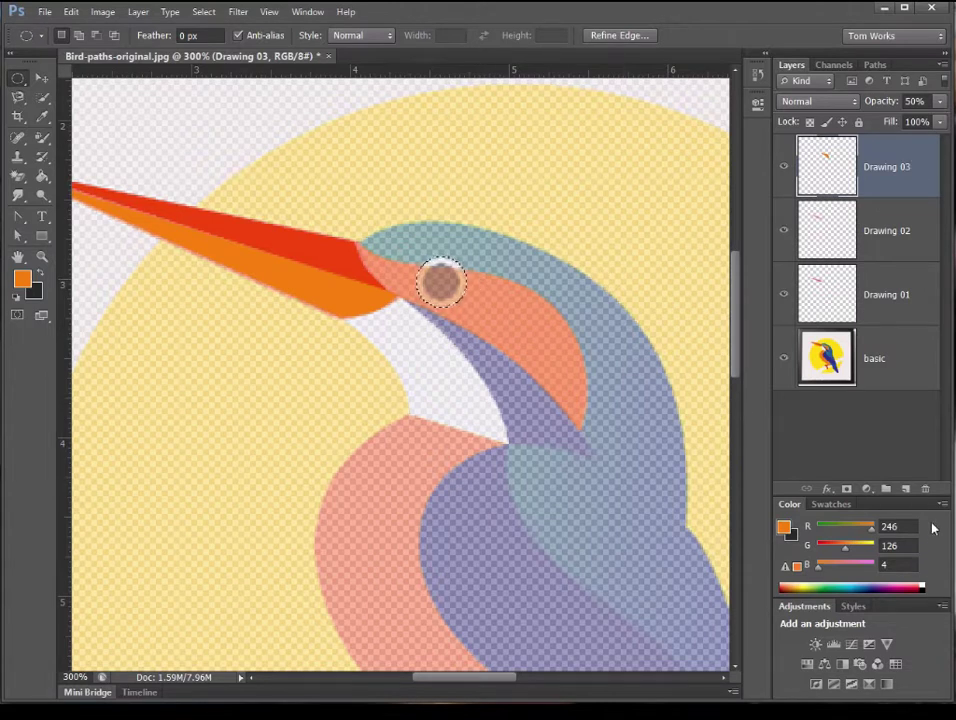
{"action": "left_click", "coordinate": [905, 489]}
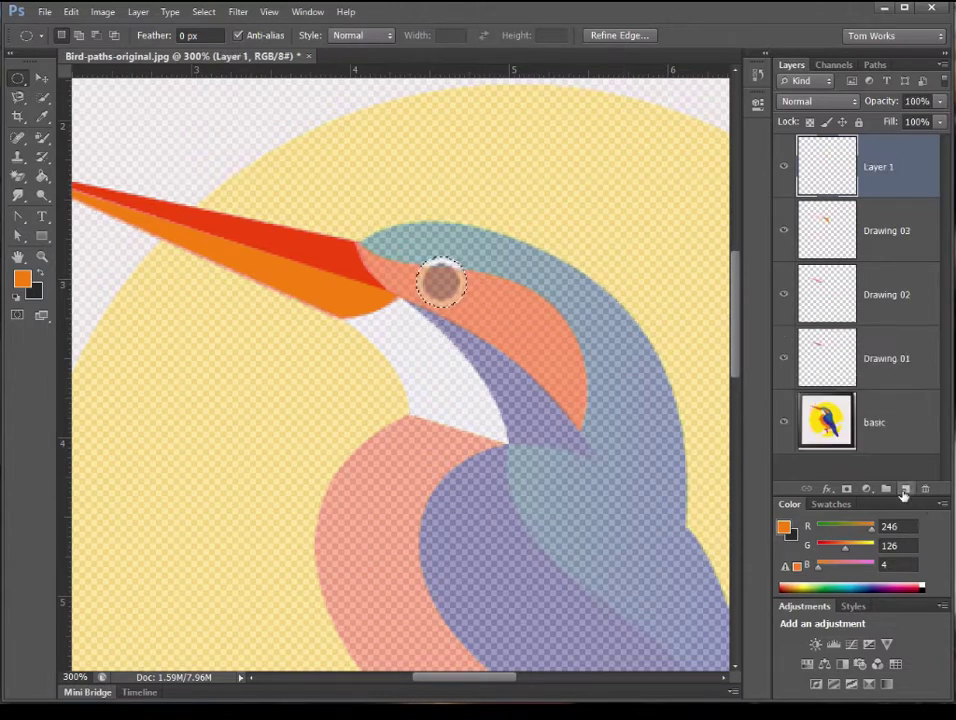
{"action": "double_click", "coordinate": [884, 170]}
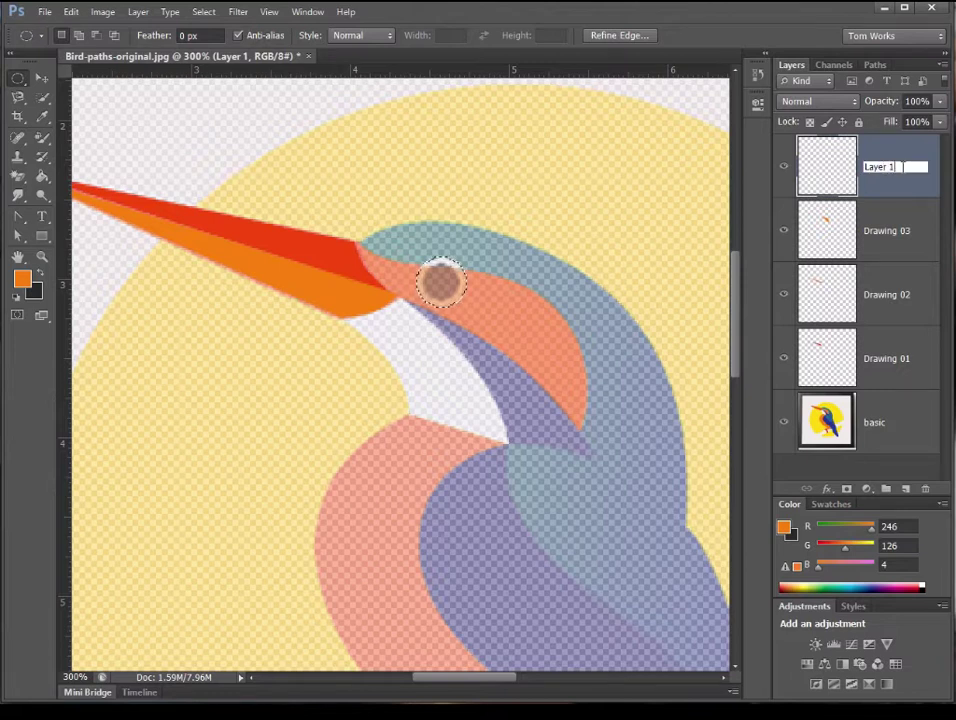
{"action": "type", "text": "Eye-outer"}
{"action": "key", "text": "Return"}
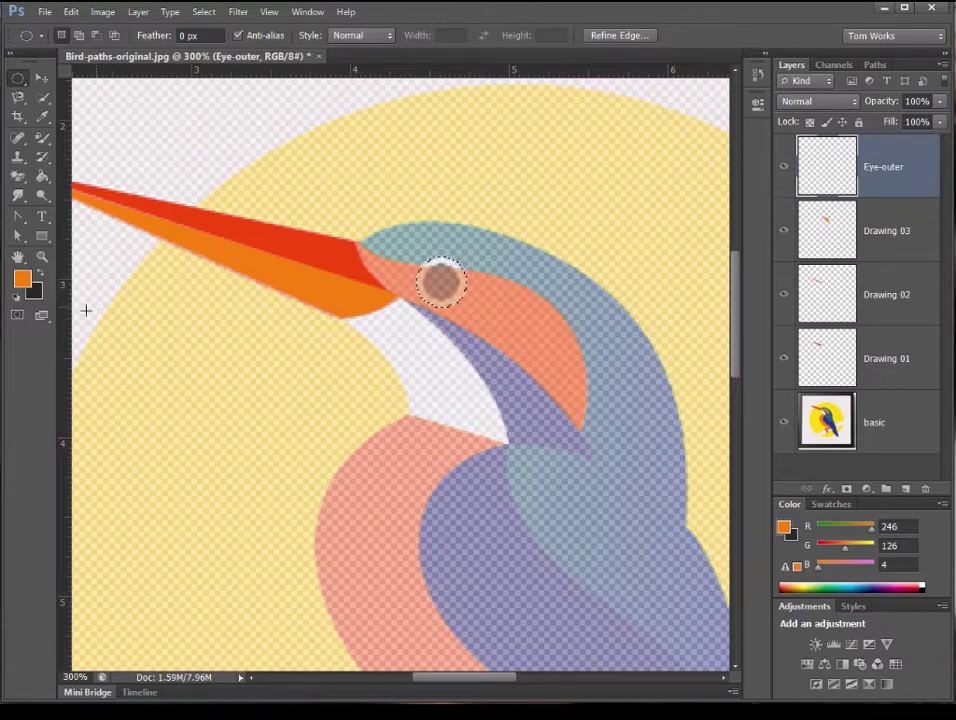
Step: Fill the eye circle with white at 50% opacity, then add another empty layer
{"action": "left_click", "coordinate": [17, 298]}
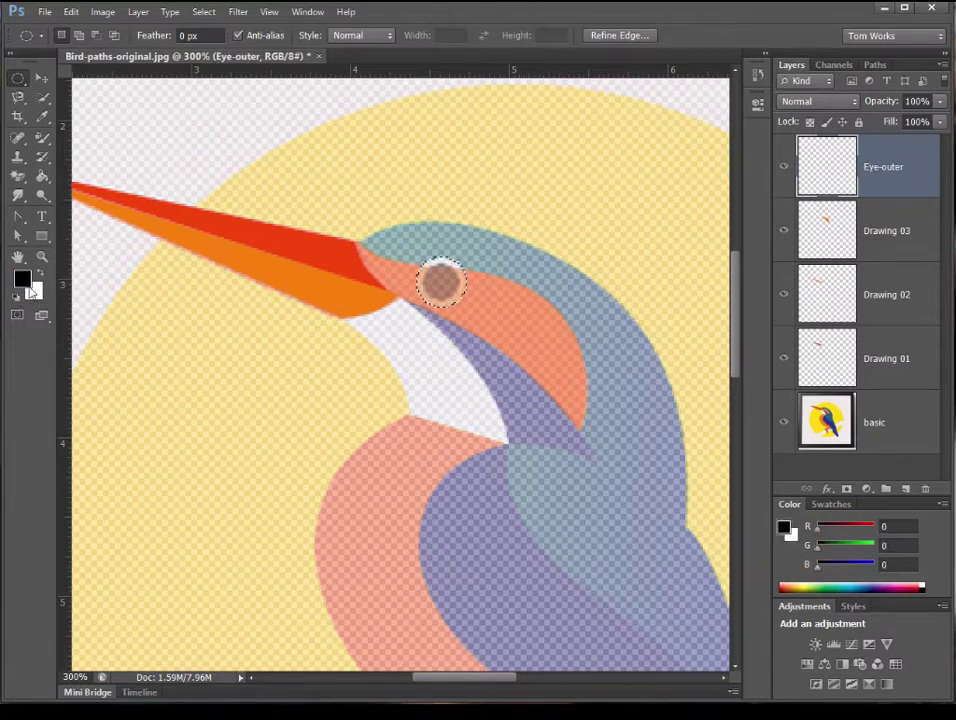
{"action": "key", "text": "x"}
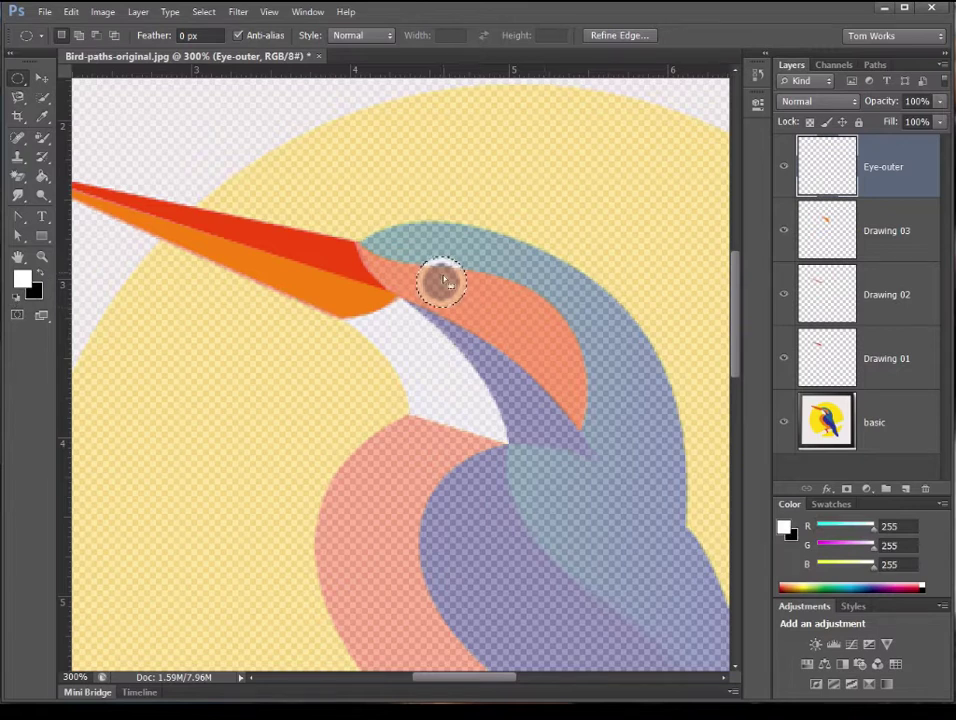
{"action": "left_click", "coordinate": [42, 176]}
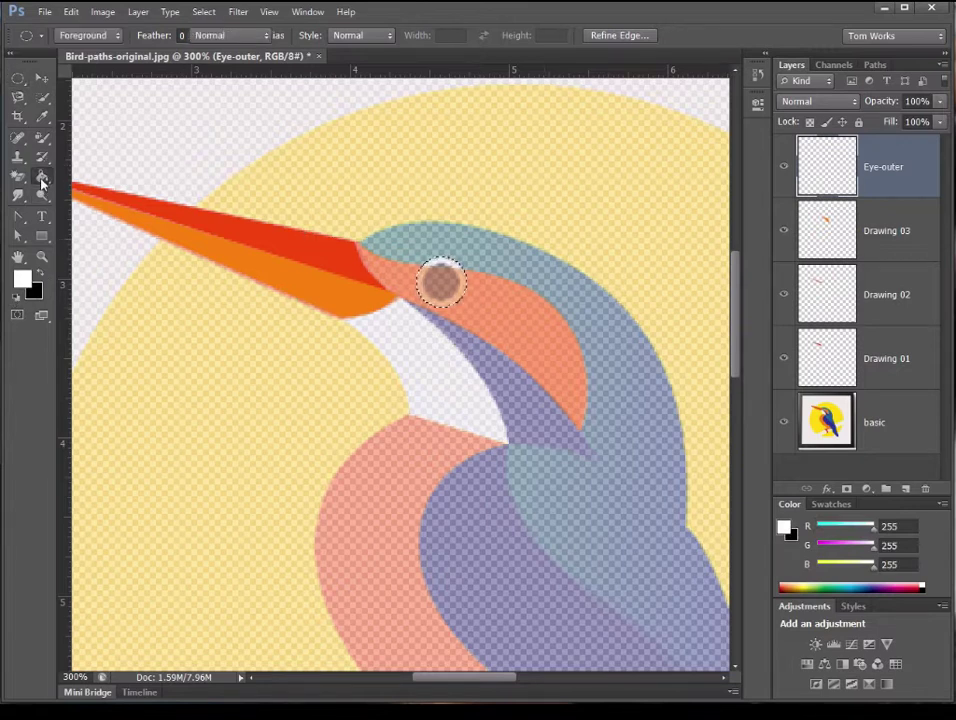
{"action": "left_click", "coordinate": [431, 276]}
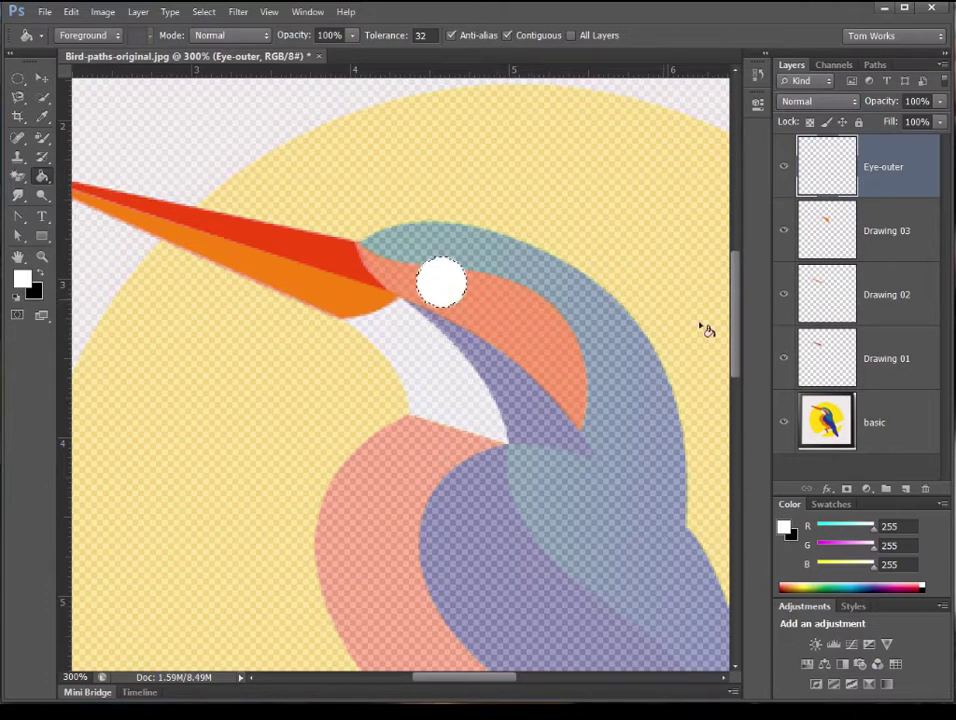
{"action": "left_click", "coordinate": [938, 102]}
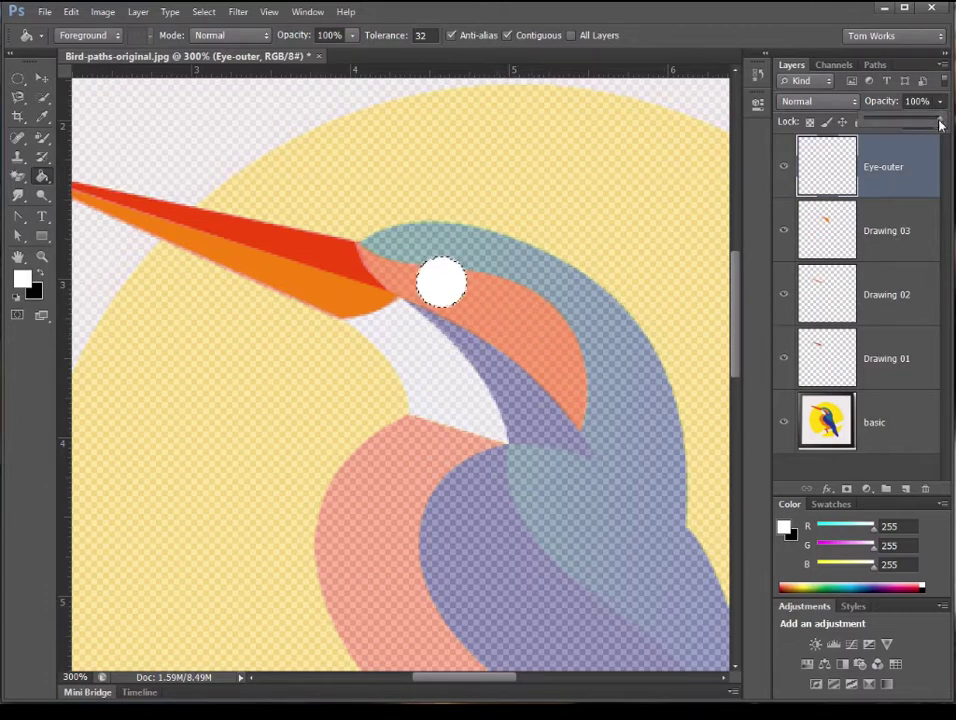
{"action": "left_click_drag", "start_coordinate": [940, 121], "coordinate": [921, 122]}
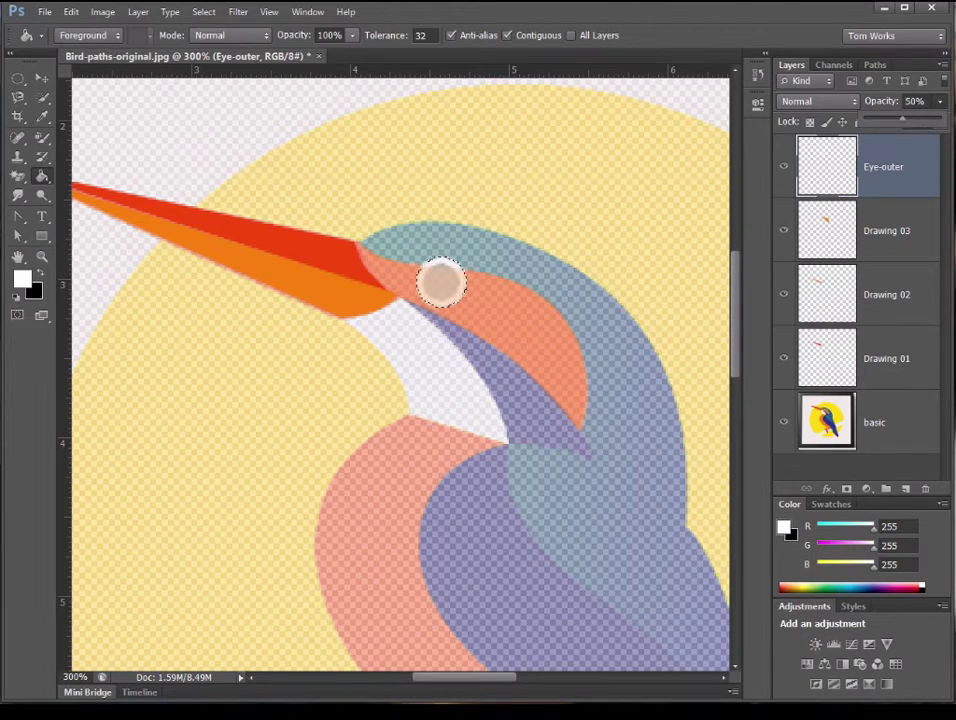
{"action": "left_click", "coordinate": [905, 490]}
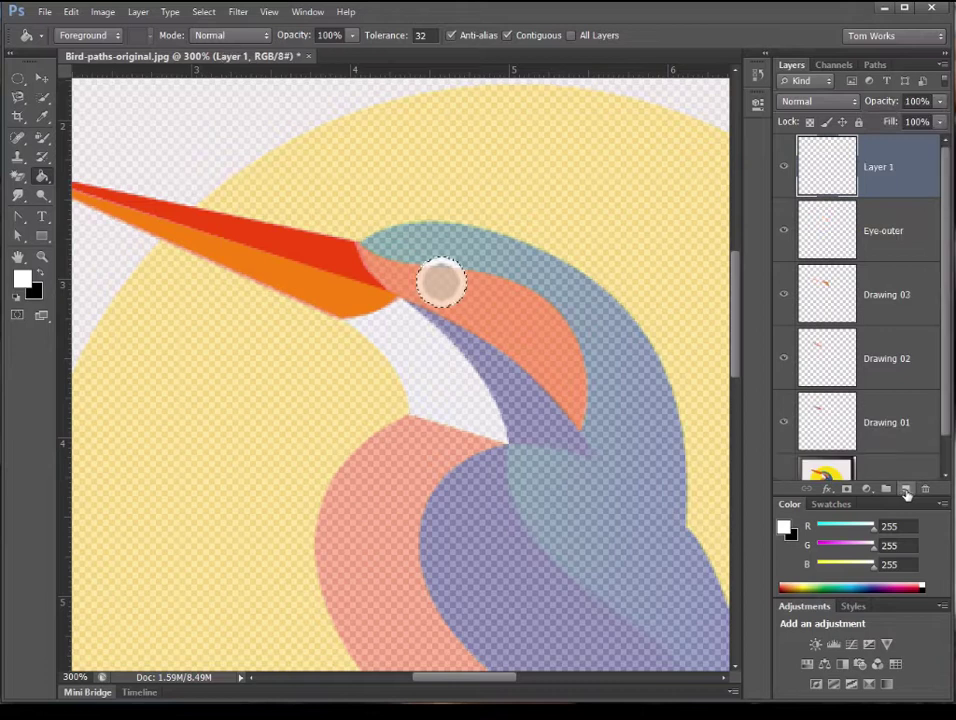
Step: Name the new layer Eye-Inner and contract the eye selection by 3 px
{"action": "double_click", "coordinate": [876, 168]}
{"action": "type", "text": "Eye-Inner"}
{"action": "key", "text": "Return"}
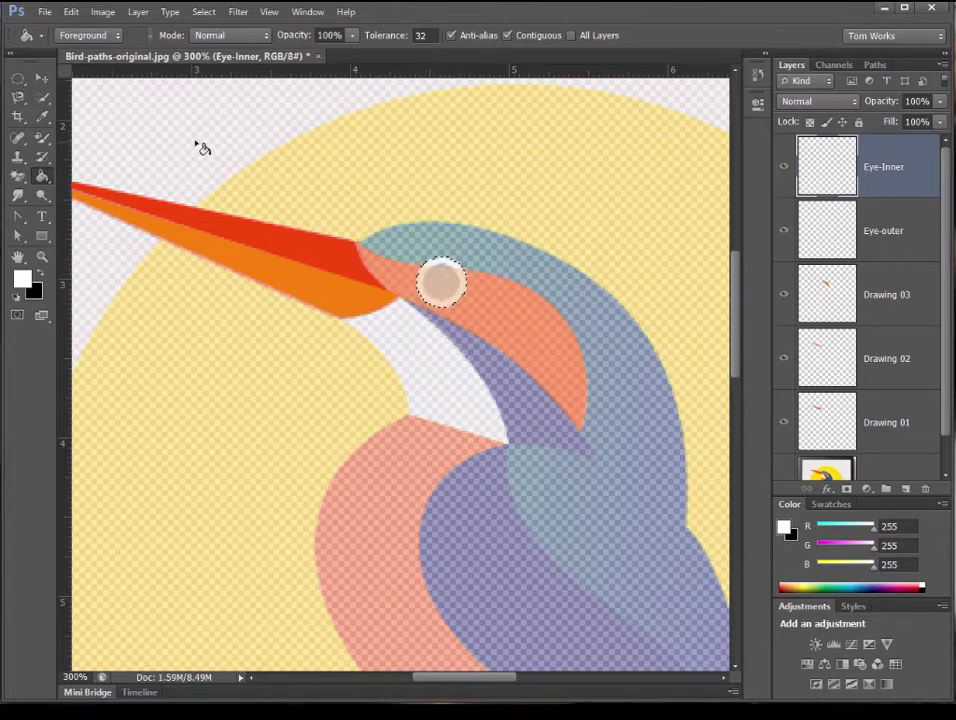
{"action": "left_click", "coordinate": [202, 12]}
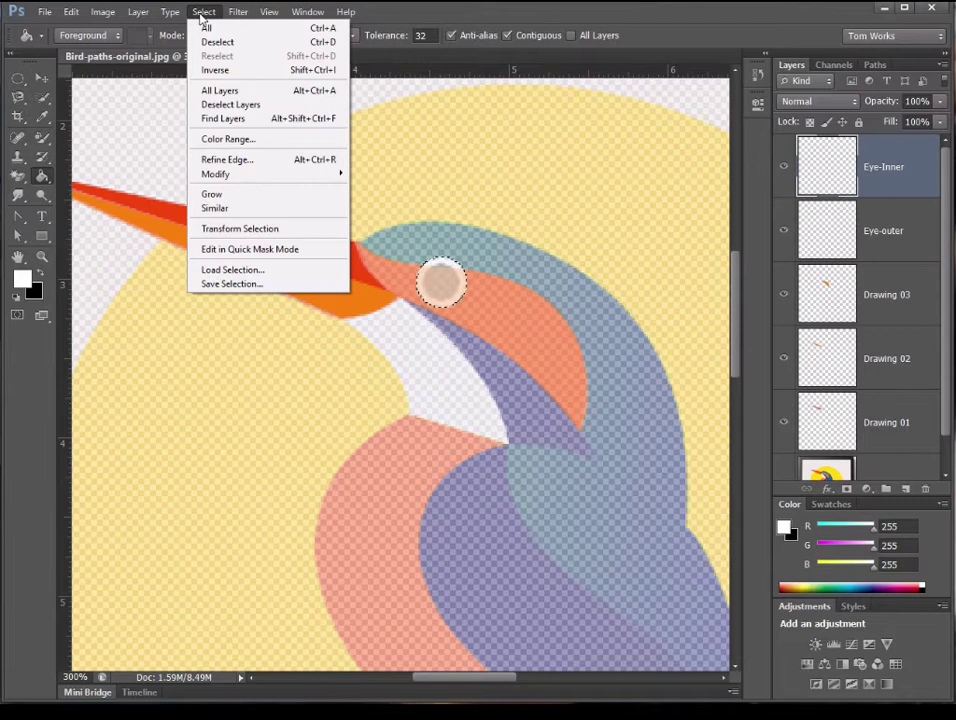
{"action": "mouse_move", "coordinate": [254, 177]}
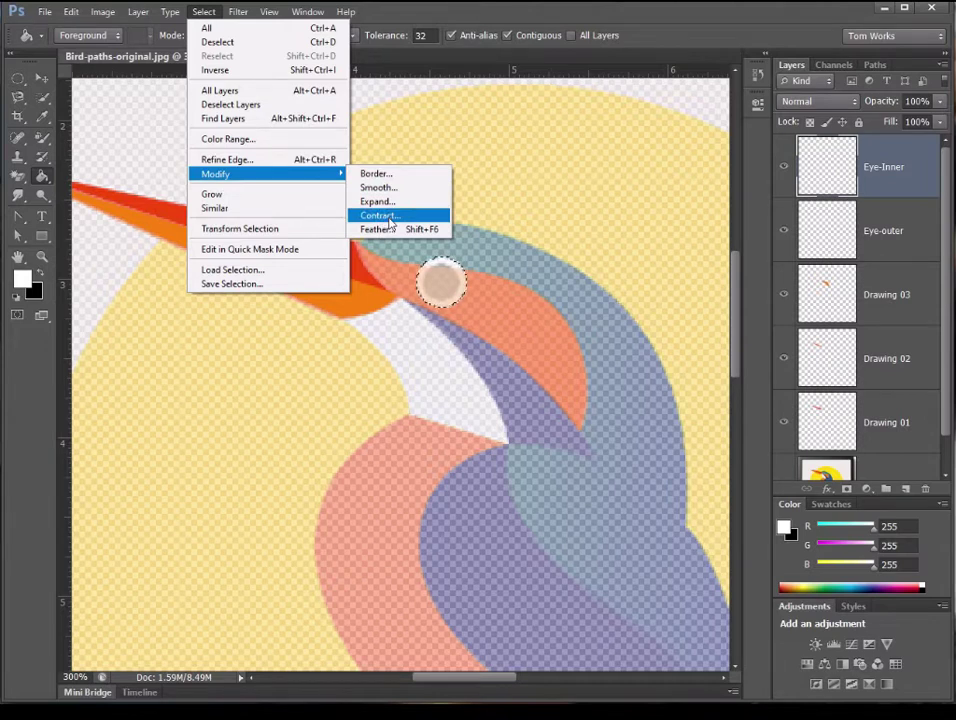
{"action": "left_click", "coordinate": [390, 222]}
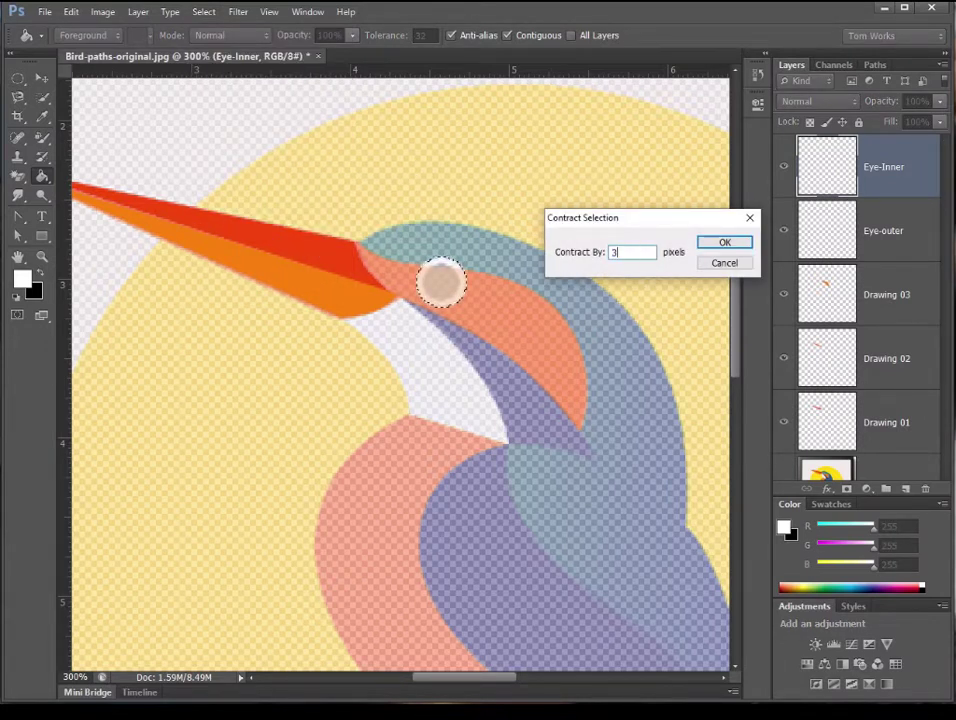
{"action": "left_click", "coordinate": [725, 242]}
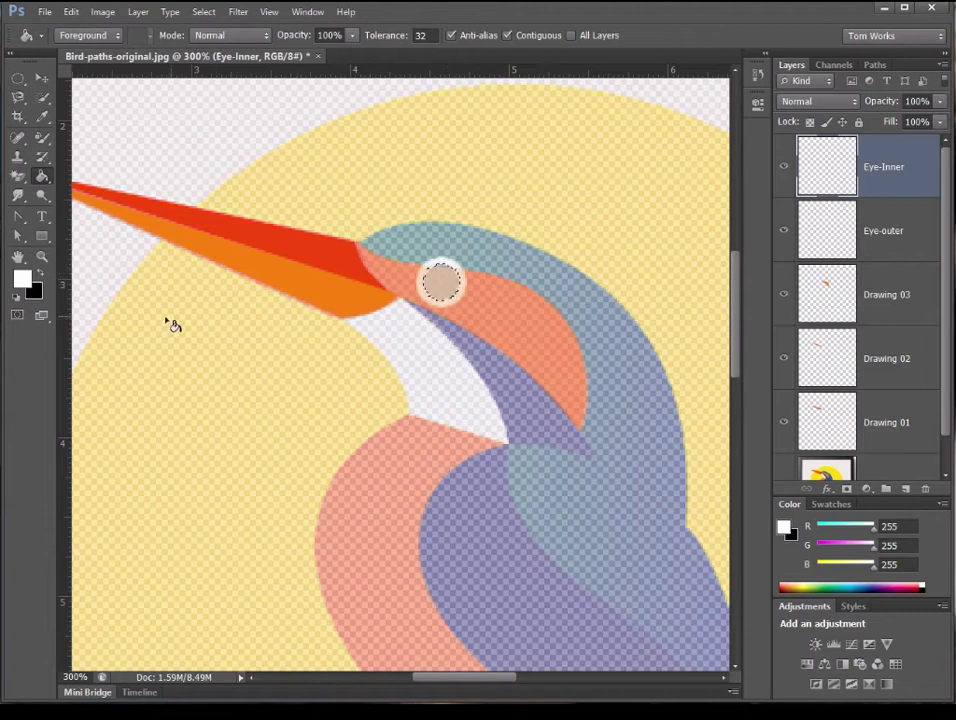
Step: Fill the contracted circle with black, deselect, and switch to the Move tool
{"action": "left_click", "coordinate": [40, 270]}
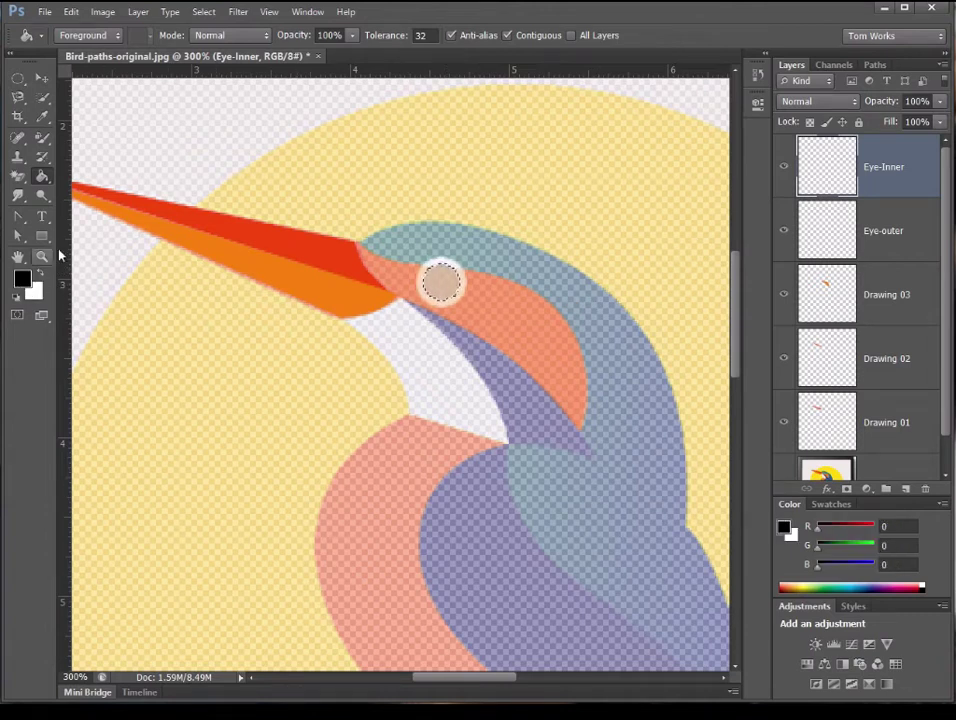
{"action": "right_click", "coordinate": [43, 180]}
{"action": "left_click", "coordinate": [77, 189]}
{"action": "left_click", "coordinate": [439, 279]}
{"action": "key", "text": "ctrl+d"}
{"action": "key", "text": "v"}
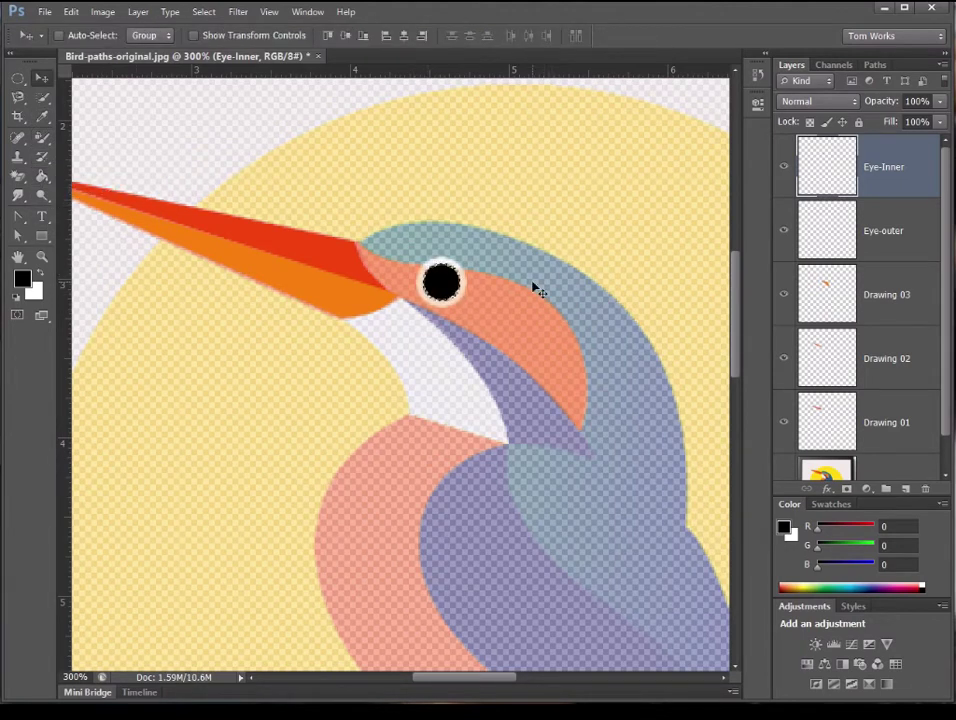
Step: Set Eye-outer and Drawing 03 back to 100% opacity and hide the basic layer
{"action": "left_click", "coordinate": [907, 237]}
{"action": "key", "text": "5"}
{"action": "left_click", "coordinate": [939, 103]}
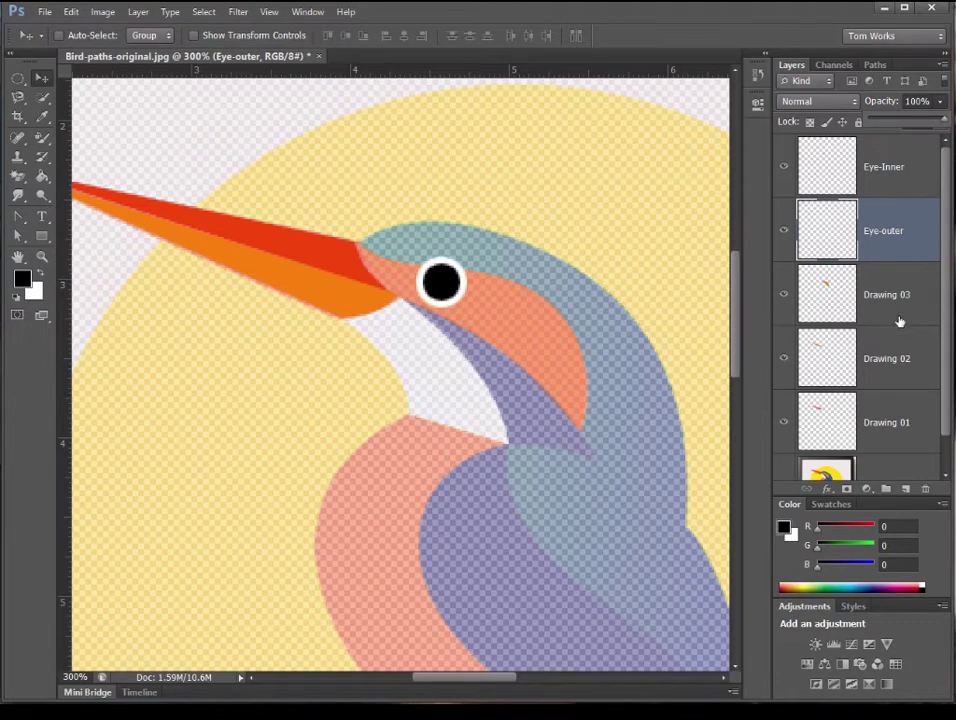
{"action": "left_click", "coordinate": [920, 289]}
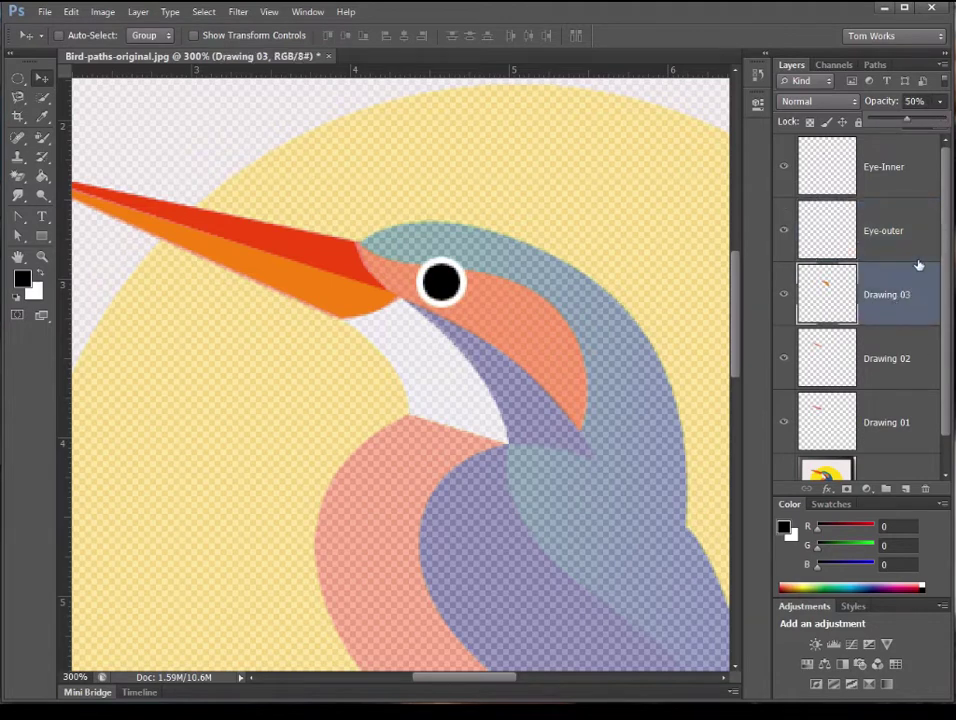
{"action": "left_click_drag", "start_coordinate": [908, 124], "coordinate": [944, 122]}
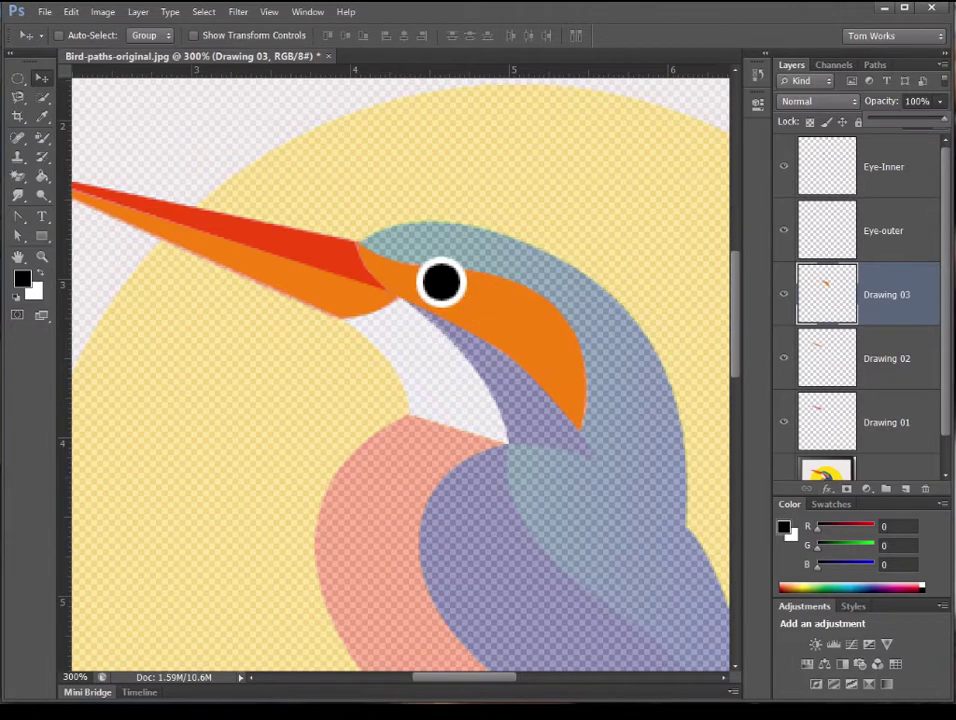
{"action": "left_click_drag", "start_coordinate": [950, 288], "coordinate": [950, 365]}
{"action": "left_click", "coordinate": [784, 449]}
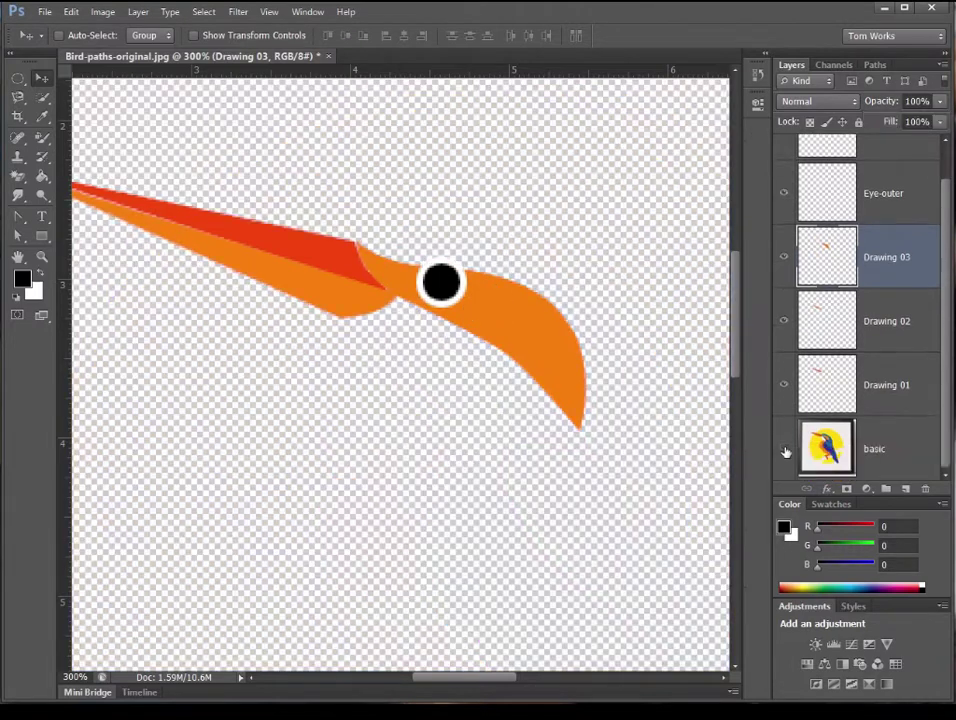
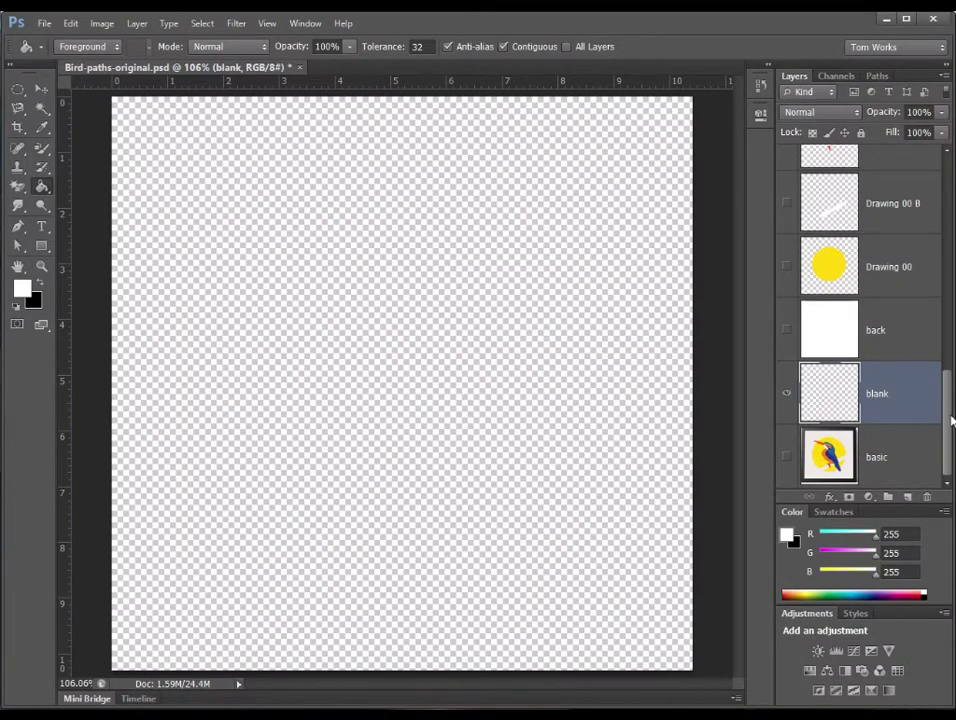
Step: Check the list of saved paths, then return to the Layers panel
{"action": "scroll", "coordinate": [952, 420], "scroll_direction": "up", "scroll_amount": 2}
{"action": "scroll", "coordinate": [953, 427], "scroll_direction": "down", "scroll_amount": 2}
{"action": "scroll", "coordinate": [950, 427], "scroll_direction": "up", "scroll_amount": 8}
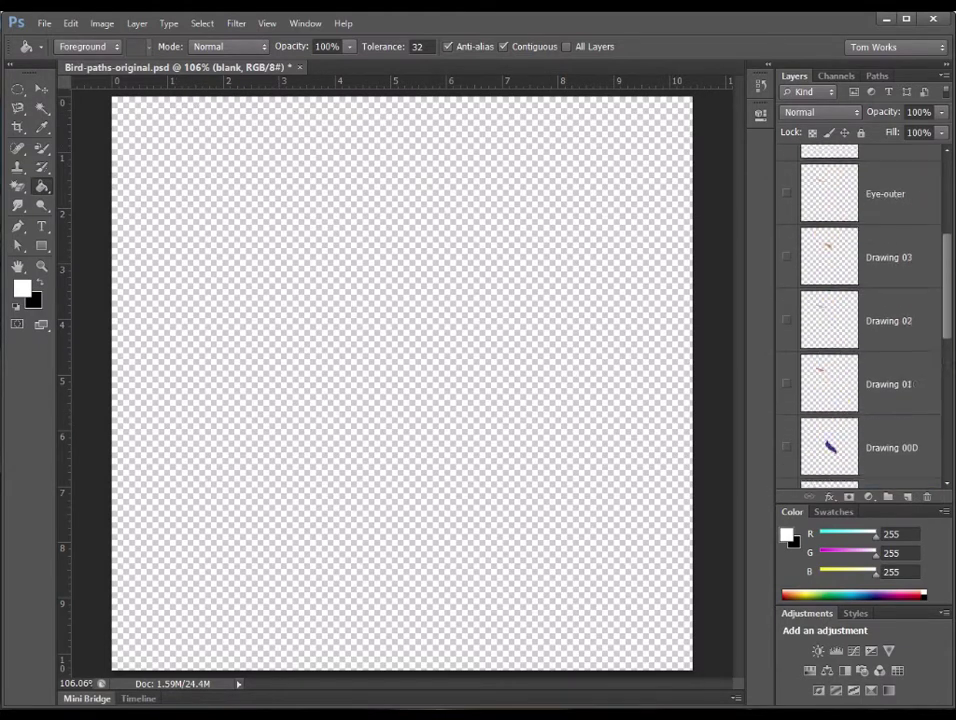
{"action": "left_click", "coordinate": [877, 76]}
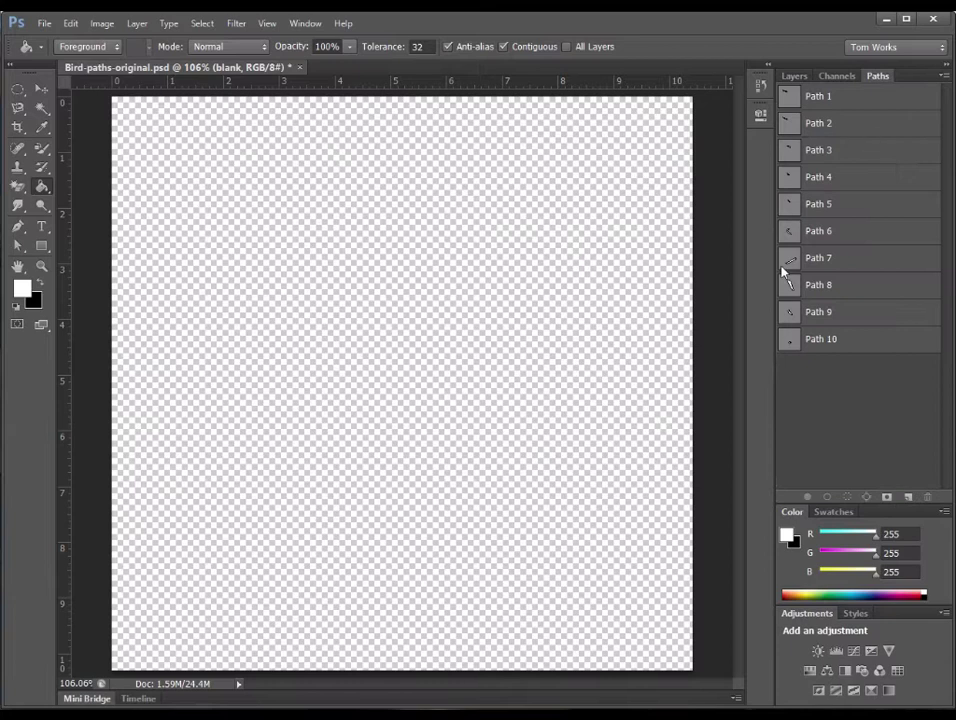
{"action": "left_click", "coordinate": [797, 80]}
{"action": "scroll", "coordinate": [946, 259], "scroll_direction": "down", "scroll_amount": 10}
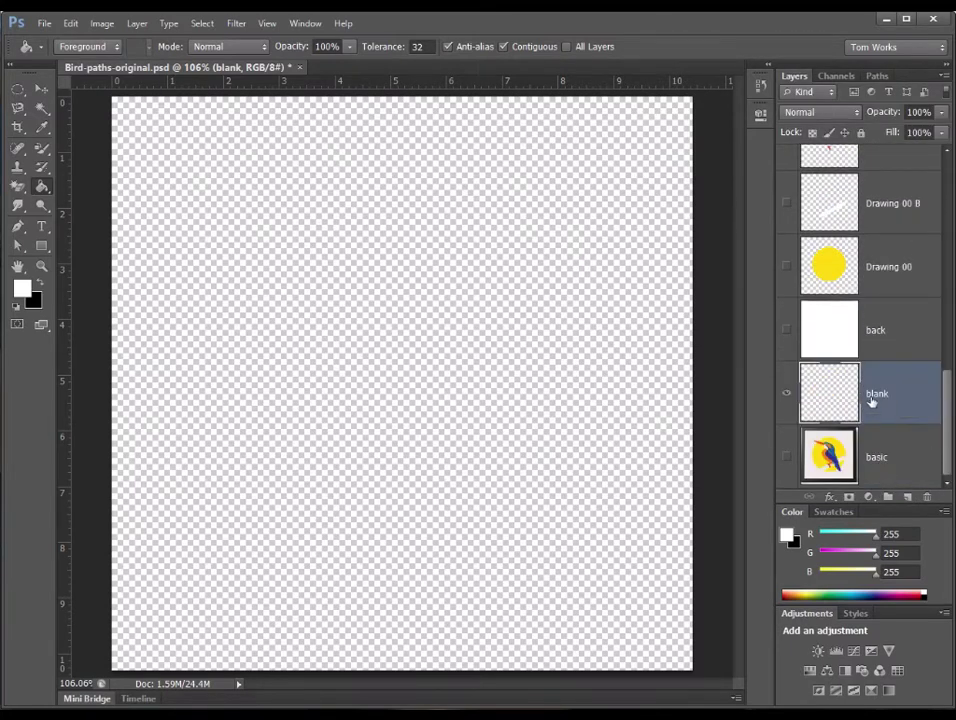
Step: Briefly show the basic bird layer, try and undo an opacity change, then hide it
{"action": "left_click", "coordinate": [786, 457]}
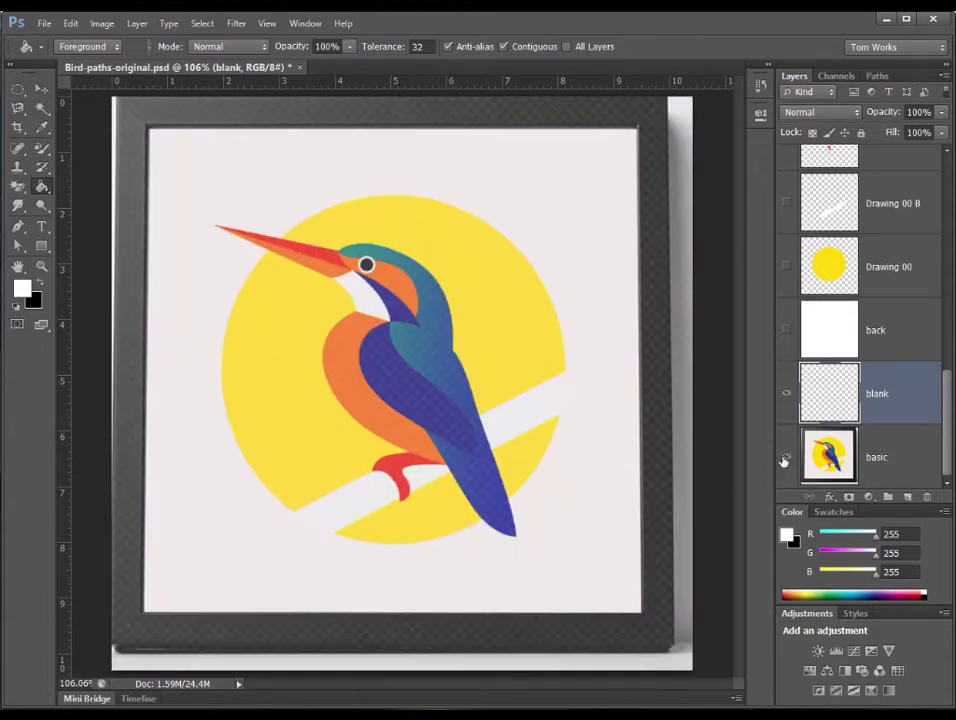
{"action": "left_click", "coordinate": [894, 471]}
{"action": "left_click", "coordinate": [941, 112]}
{"action": "left_click_drag", "start_coordinate": [940, 133], "coordinate": [933, 132]}
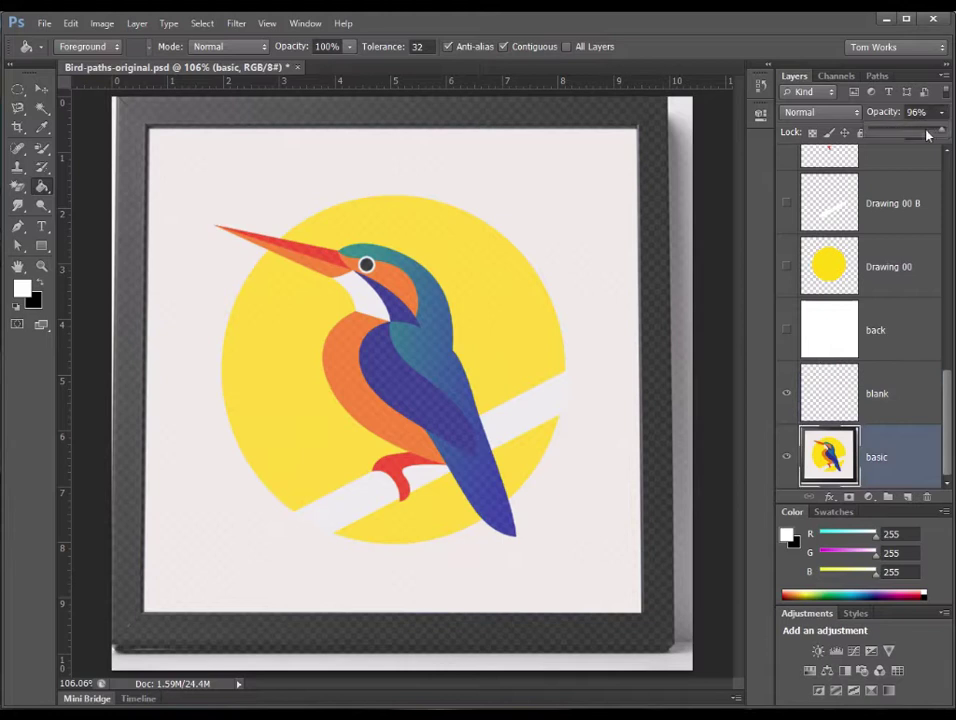
{"action": "key", "text": "ctrl+alt+z"}
{"action": "key", "text": "ctrl+alt+z"}
{"action": "left_click", "coordinate": [904, 401]}
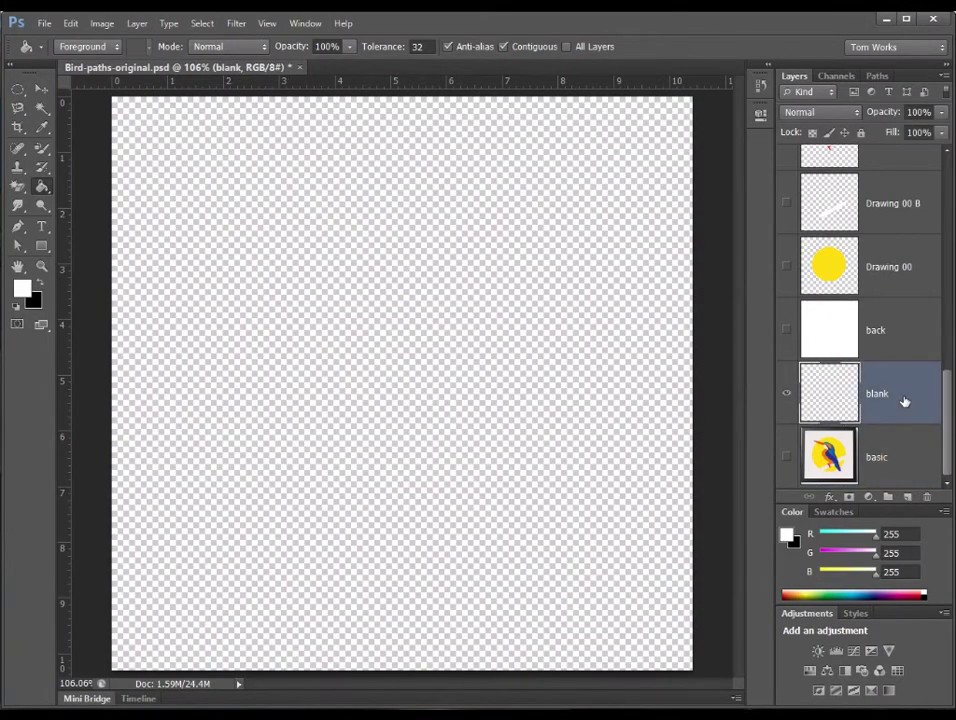
{"action": "scroll", "coordinate": [940, 395], "scroll_direction": "up", "scroll_amount": 1}
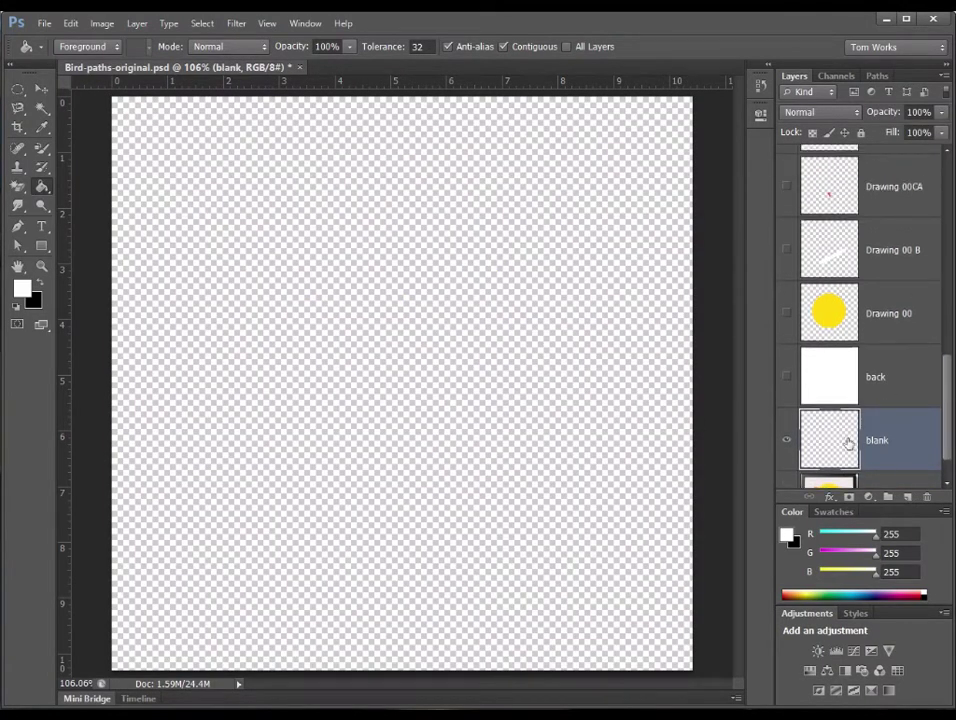
Step: Show the white back layer and the yellow circle on Drawing 00
{"action": "left_click", "coordinate": [787, 377]}
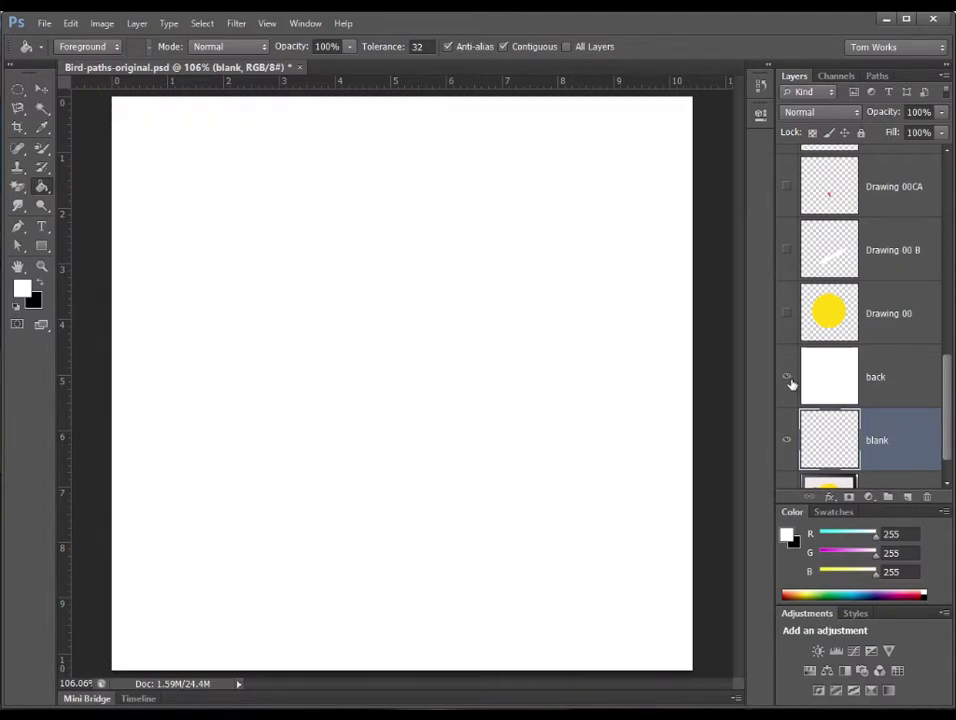
{"action": "left_click", "coordinate": [898, 386]}
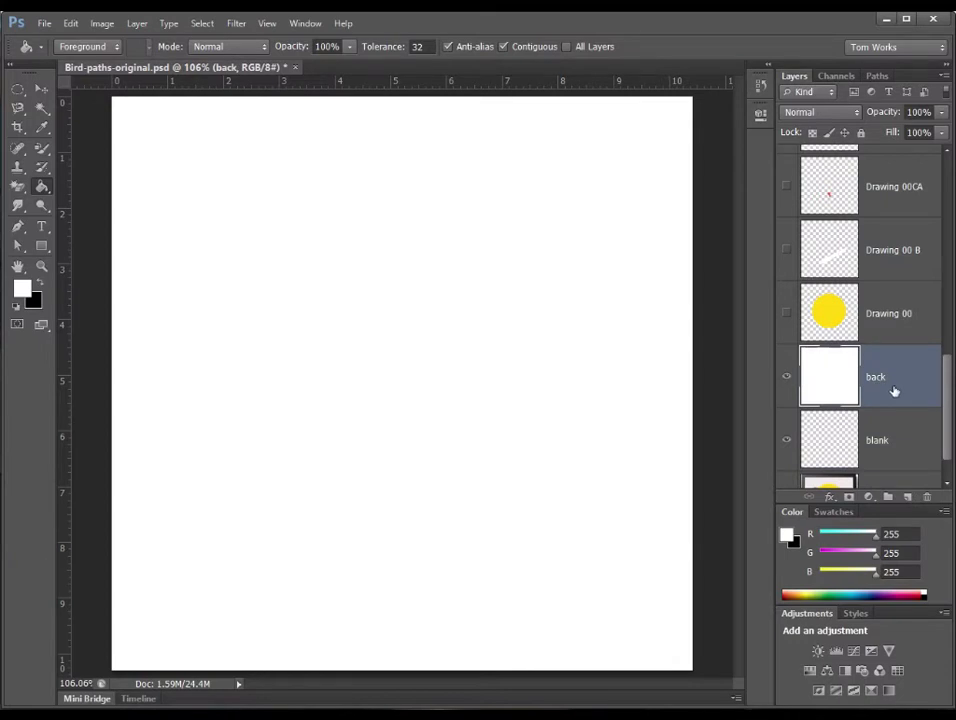
{"action": "left_click_drag", "start_coordinate": [947, 398], "coordinate": [948, 383]}
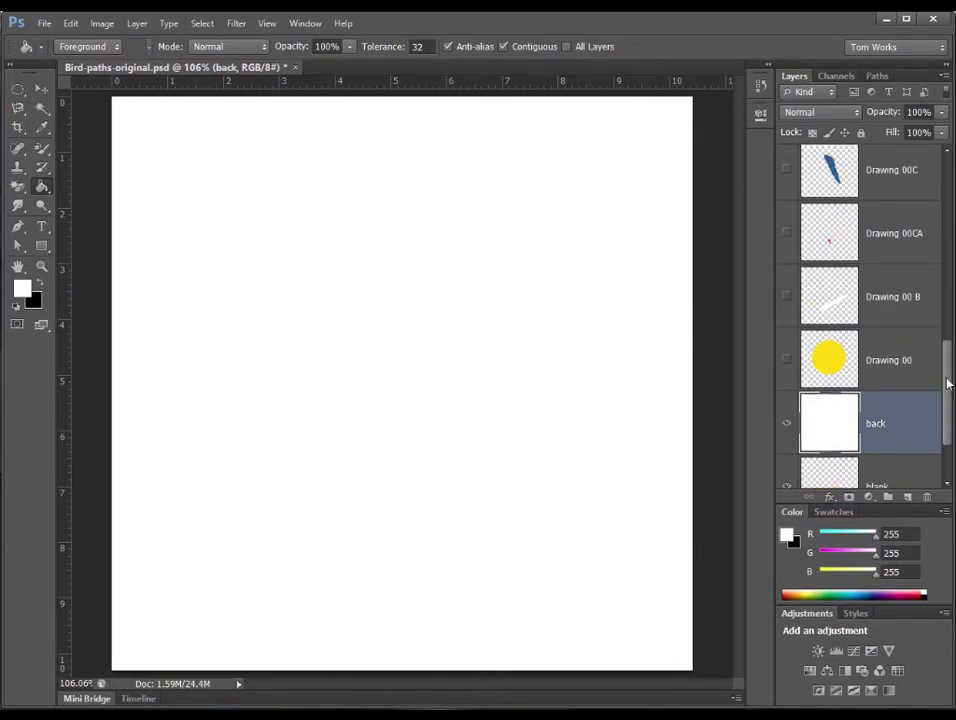
{"action": "left_click", "coordinate": [898, 362]}
{"action": "left_click", "coordinate": [786, 361]}
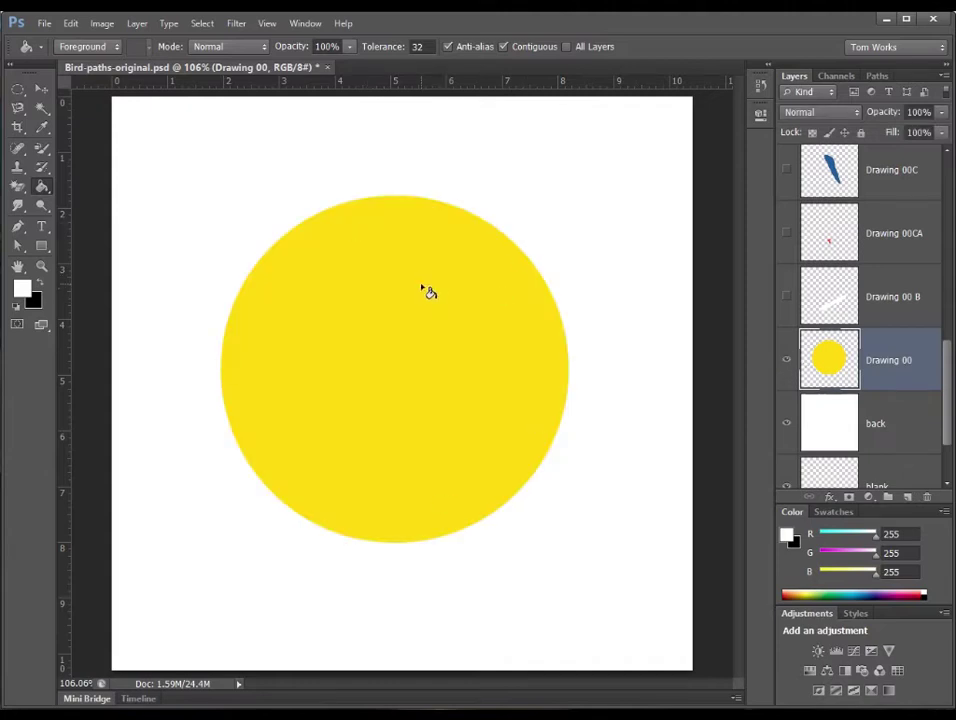
{"action": "left_click_drag", "start_coordinate": [949, 381], "coordinate": [950, 366]}
{"action": "scroll", "coordinate": [920, 367], "scroll_direction": "up", "scroll_amount": 1}
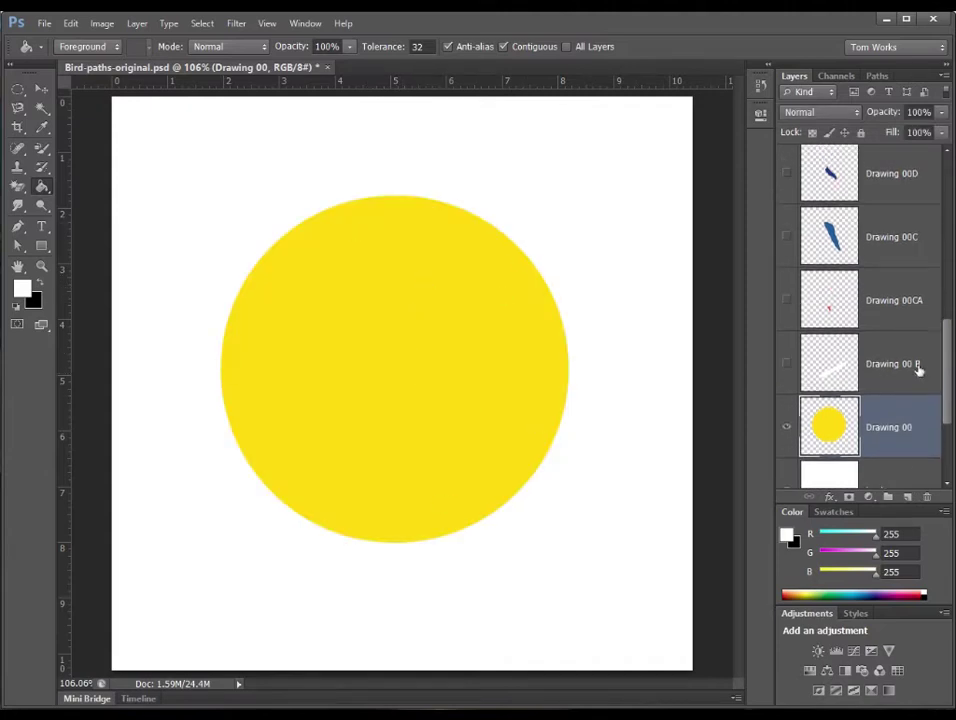
Step: Reveal the stripe, red foot, blue body, purple wing, red beak and remaining bird detail layers
{"action": "left_click", "coordinate": [787, 364]}
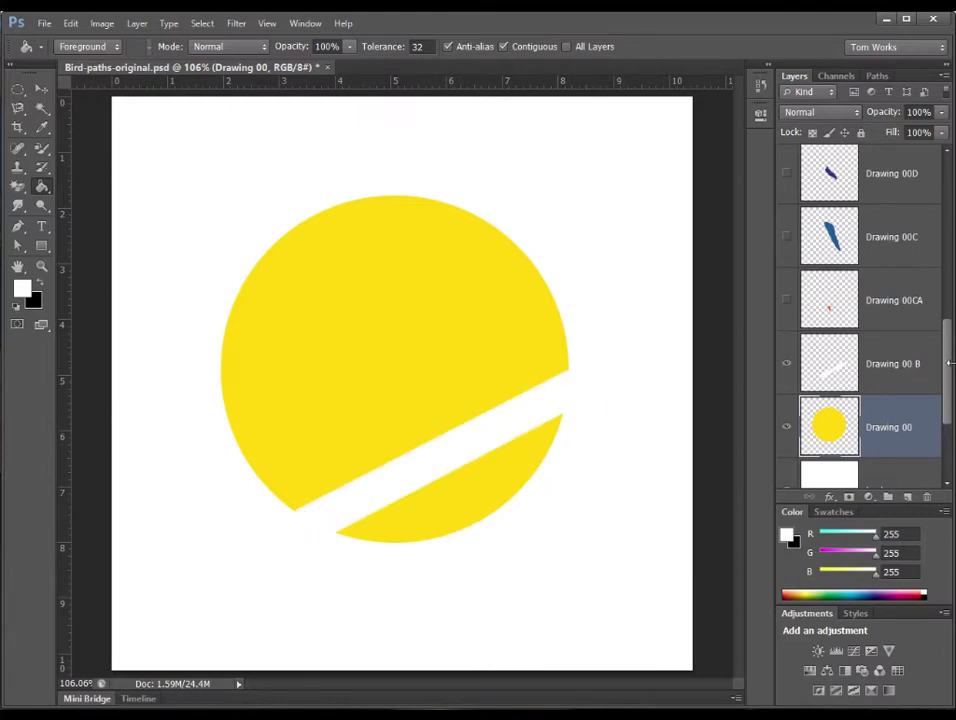
{"action": "left_click_drag", "start_coordinate": [951, 378], "coordinate": [951, 364]}
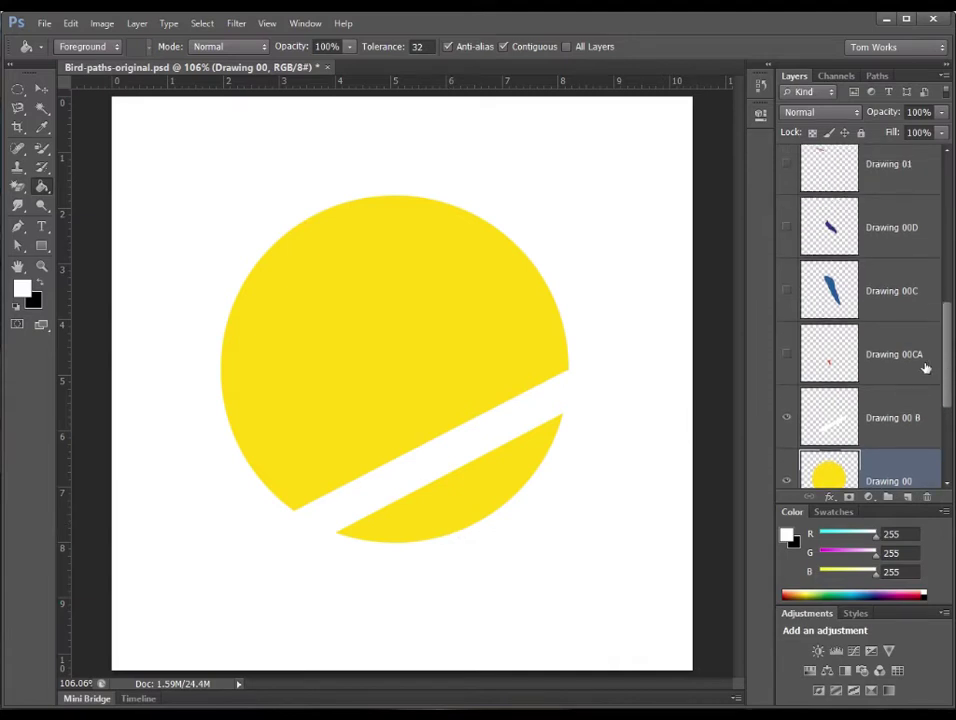
{"action": "left_click", "coordinate": [788, 357]}
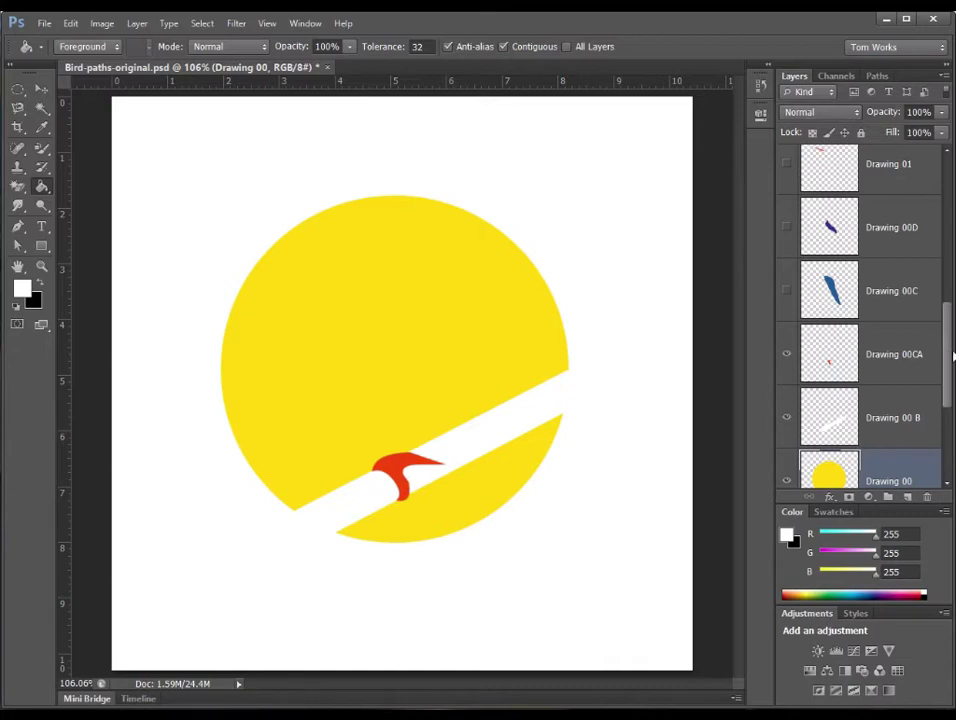
{"action": "left_click", "coordinate": [786, 290]}
{"action": "scroll", "coordinate": [884, 366], "scroll_direction": "up", "scroll_amount": 1}
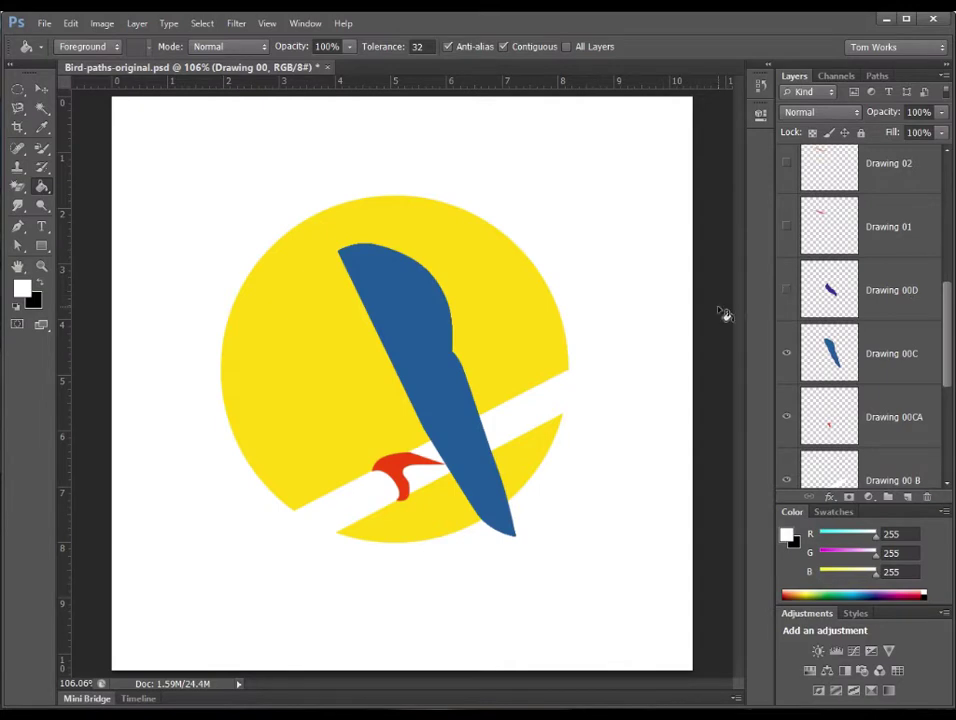
{"action": "left_click", "coordinate": [785, 291]}
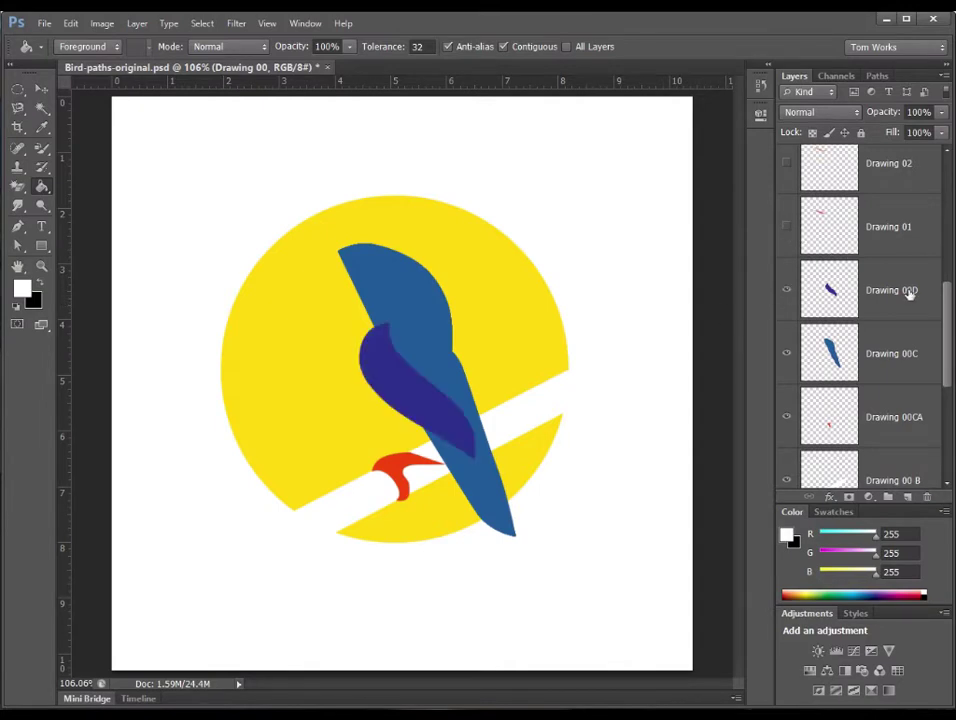
{"action": "left_click", "coordinate": [786, 227]}
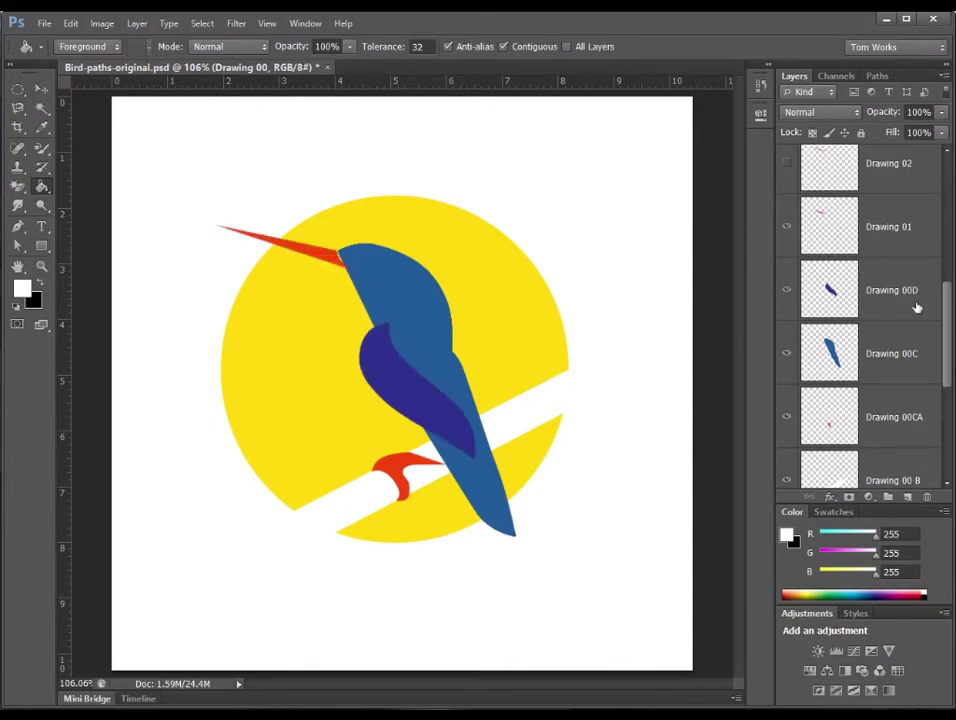
{"action": "left_click_drag", "start_coordinate": [948, 314], "coordinate": [950, 272]}
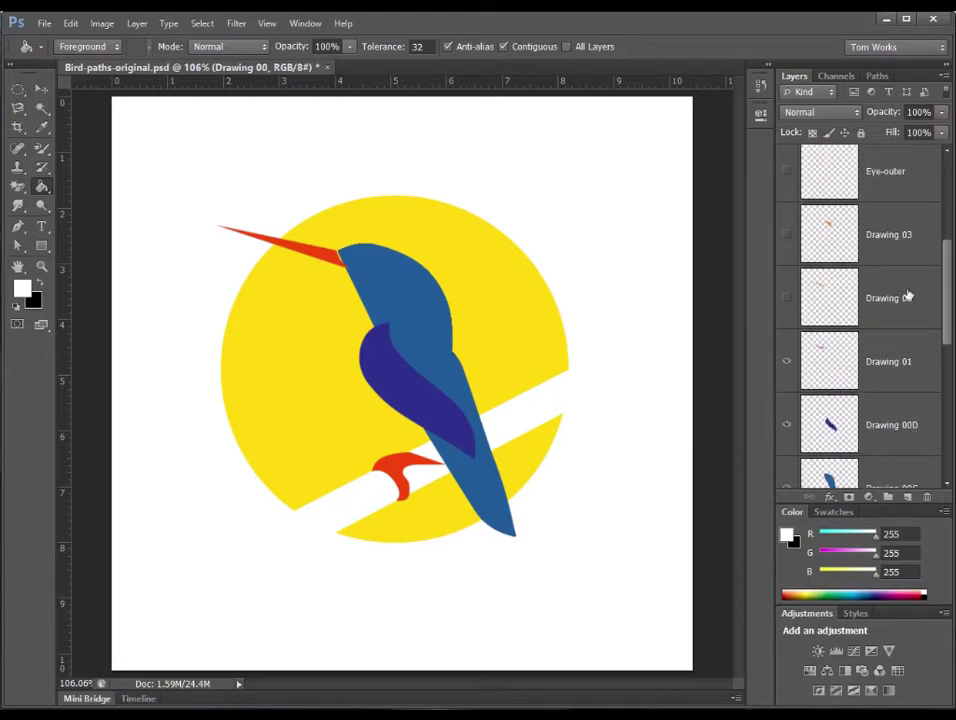
{"action": "left_click_drag", "start_coordinate": [784, 301], "coordinate": [785, 169]}
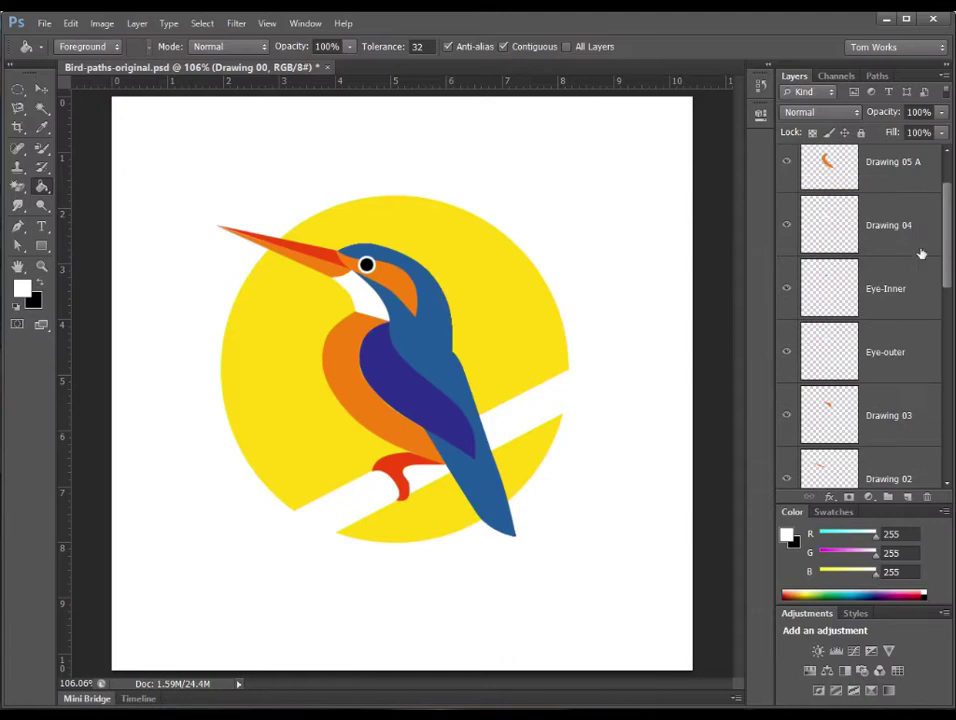
{"action": "mouse_move", "coordinate": [948, 219]}
{"action": "left_mouse_down"}
{"action": "mouse_move", "coordinate": [928, 448]}
{"action": "mouse_move", "coordinate": [947, 414]}
{"action": "mouse_move", "coordinate": [948, 210]}
{"action": "left_mouse_up"}
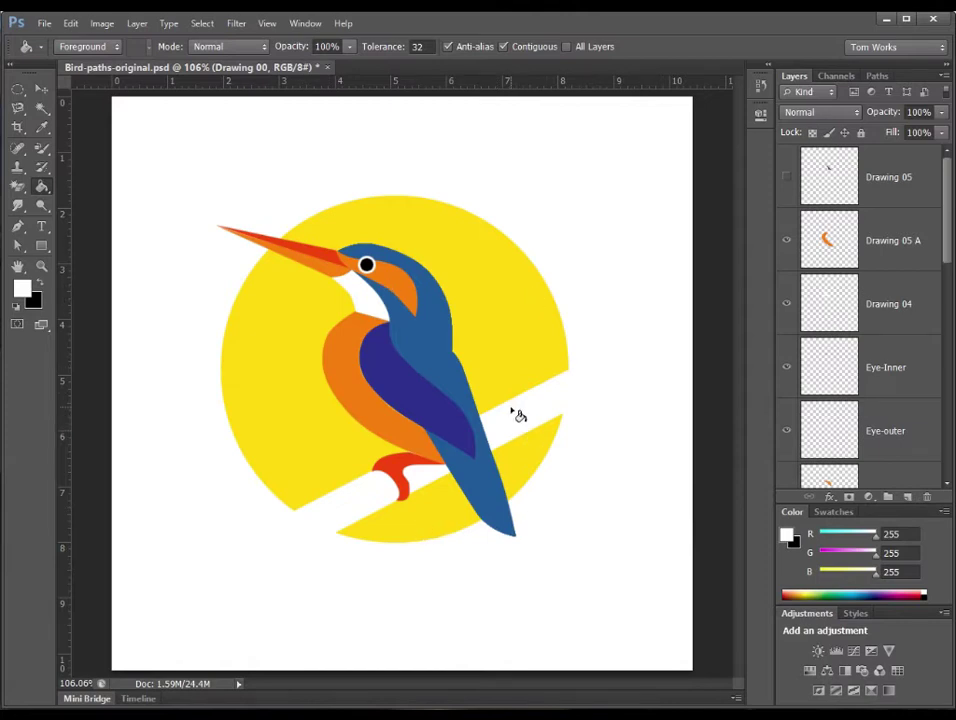
Step: Display the saved outlines of Paths 1 through 8 in the Paths panel
{"action": "left_click", "coordinate": [877, 76]}
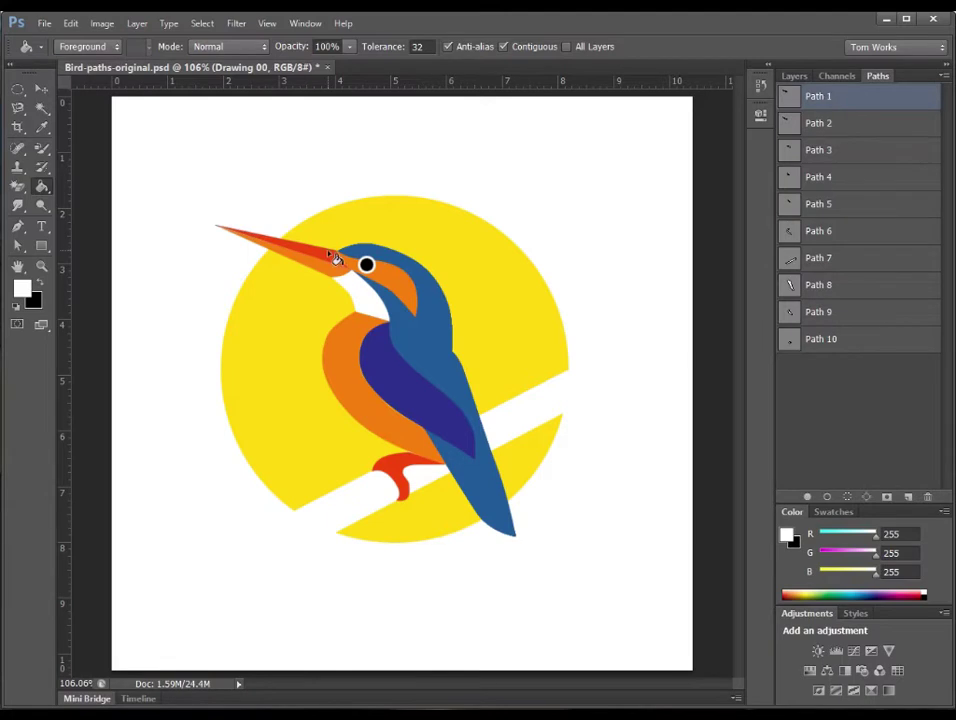
{"action": "left_click", "coordinate": [794, 76]}
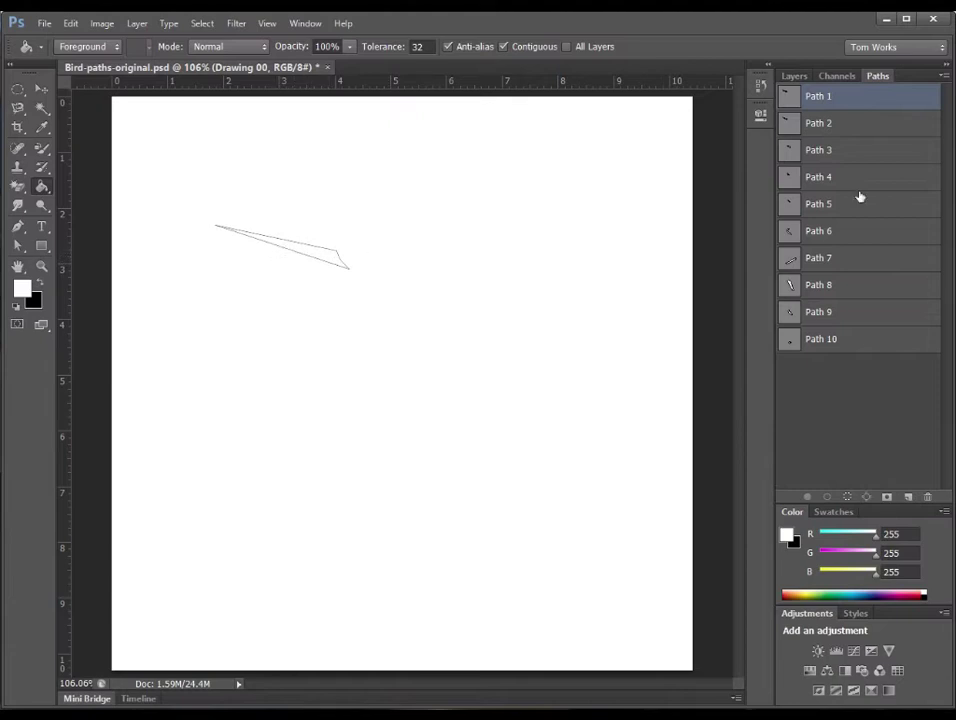
{"action": "left_click", "coordinate": [829, 126]}
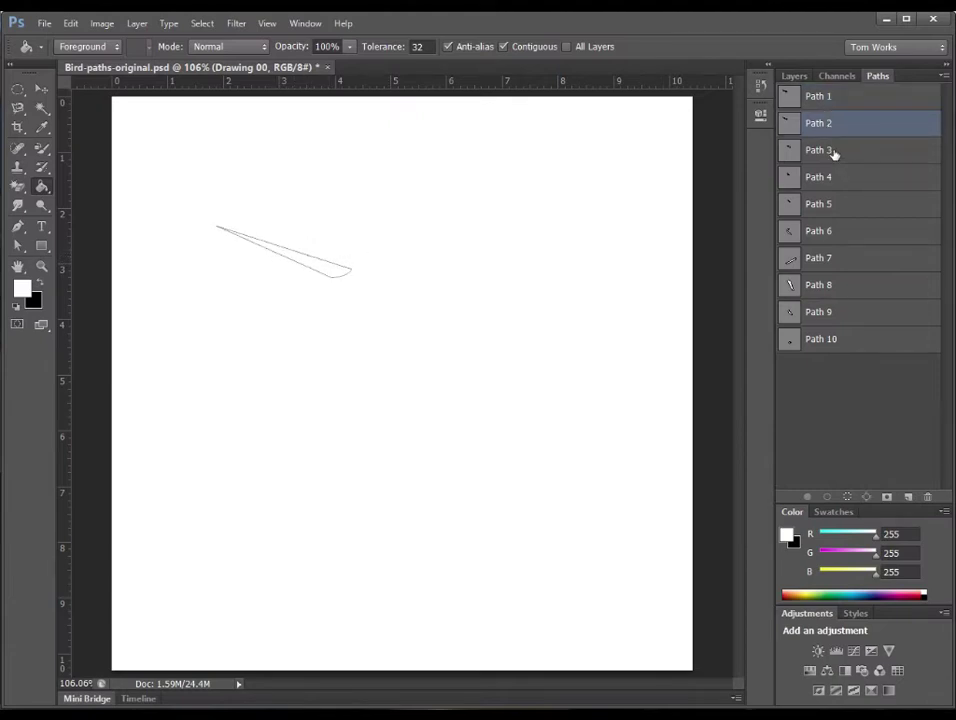
{"action": "left_click", "coordinate": [834, 153]}
{"action": "left_click", "coordinate": [828, 181]}
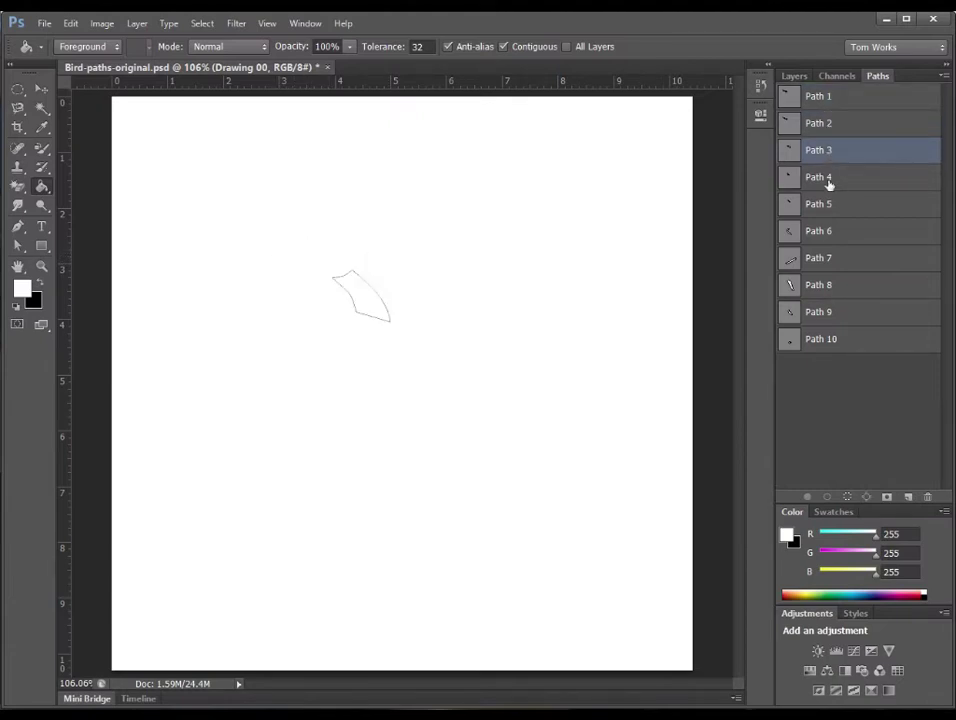
{"action": "left_click", "coordinate": [849, 210]}
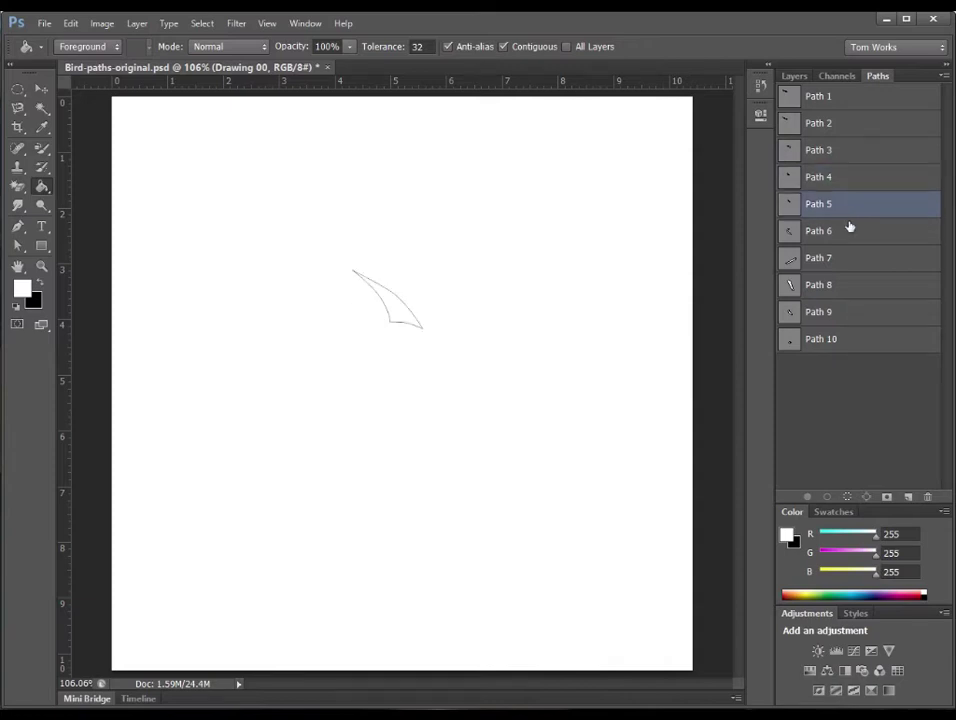
{"action": "left_click", "coordinate": [848, 228]}
{"action": "left_click", "coordinate": [843, 259]}
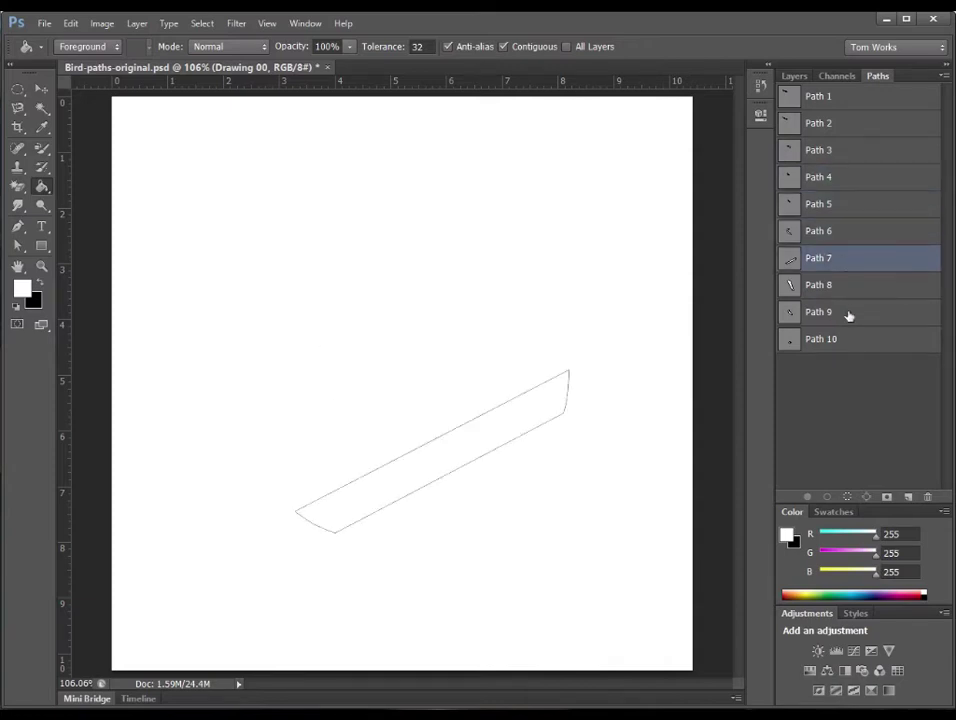
{"action": "left_click", "coordinate": [836, 286]}
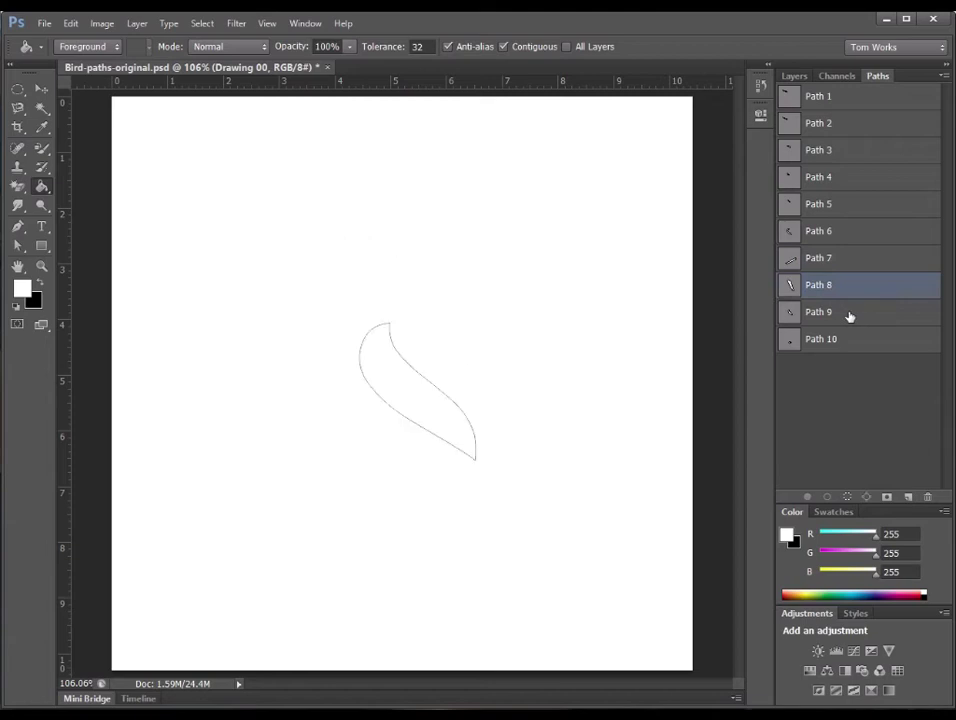
Step: View Paths 9 and 10, then load Path 1 as a selection around the beak
{"action": "left_click", "coordinate": [848, 314]}
{"action": "left_click", "coordinate": [858, 342]}
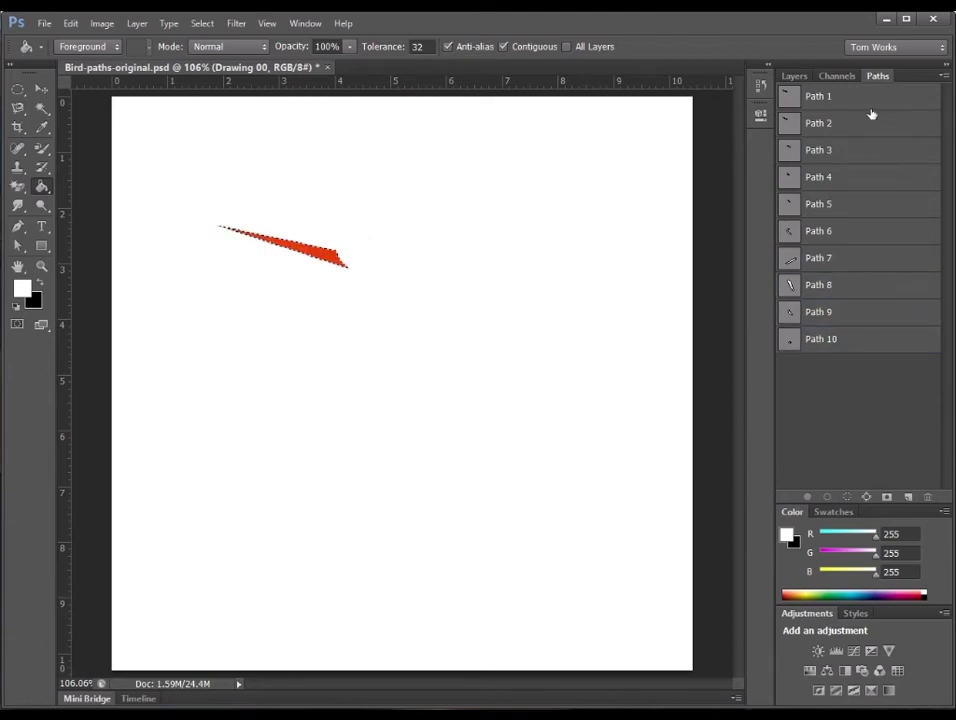
{"action": "right_click", "coordinate": [837, 104]}
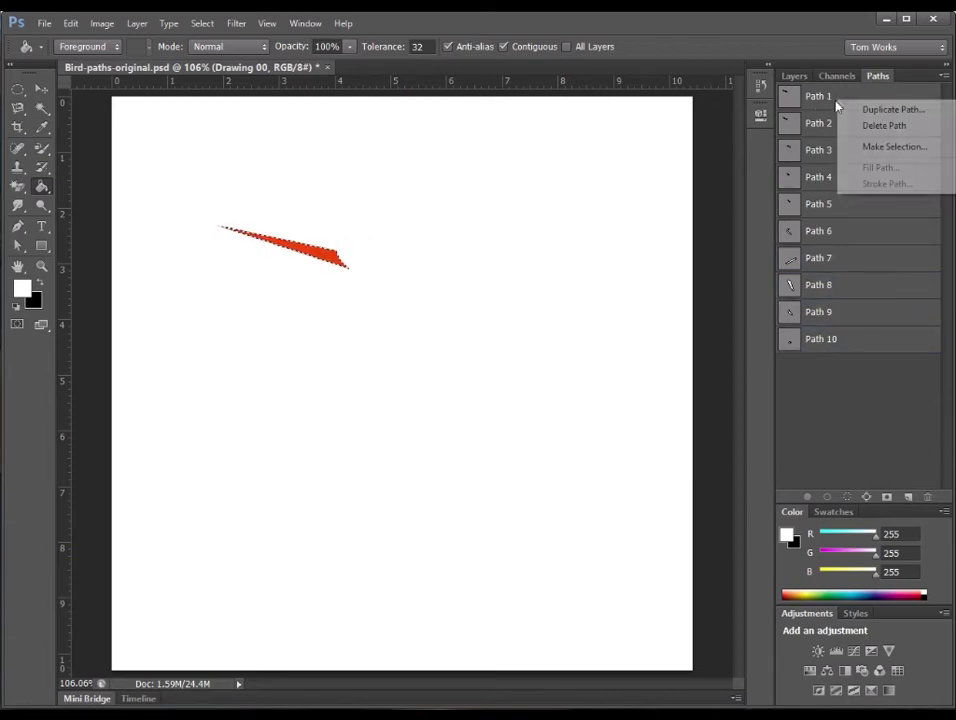
{"action": "left_click", "coordinate": [880, 146]}
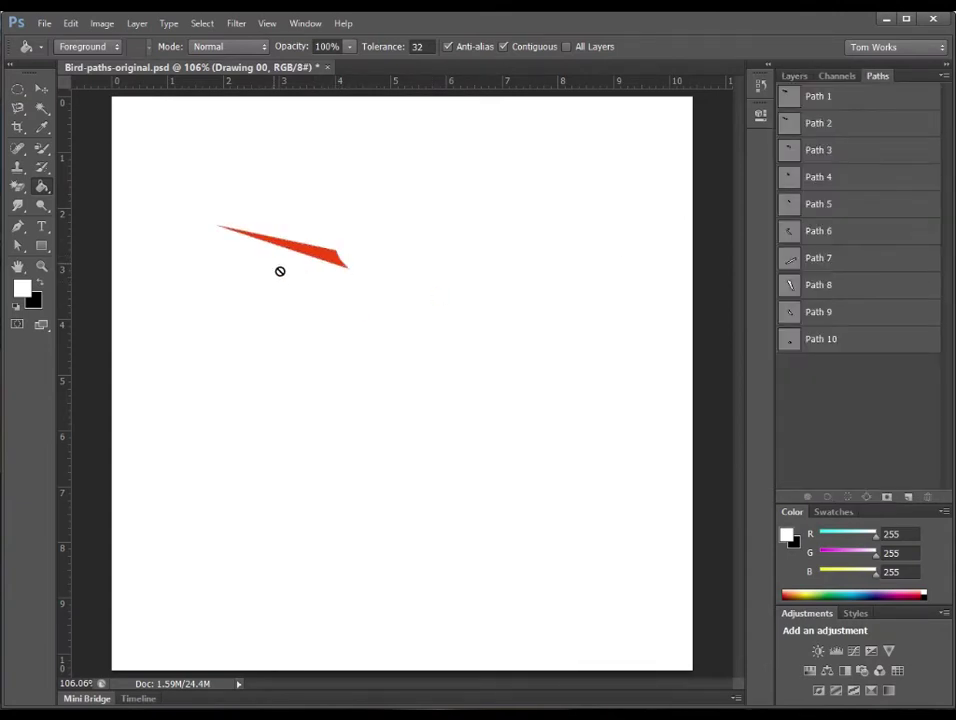
Step: Back in Layers, turn on visibility for every bird layer down the eye column
{"action": "left_click", "coordinate": [795, 77]}
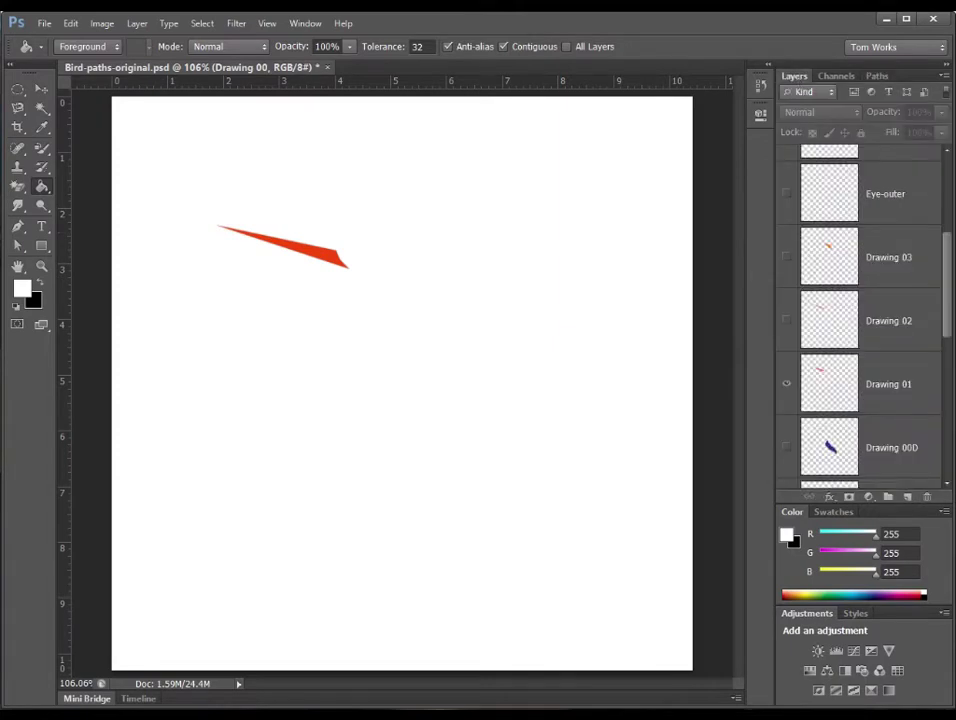
{"action": "scroll", "coordinate": [951, 268], "scroll_direction": "up", "scroll_amount": 4}
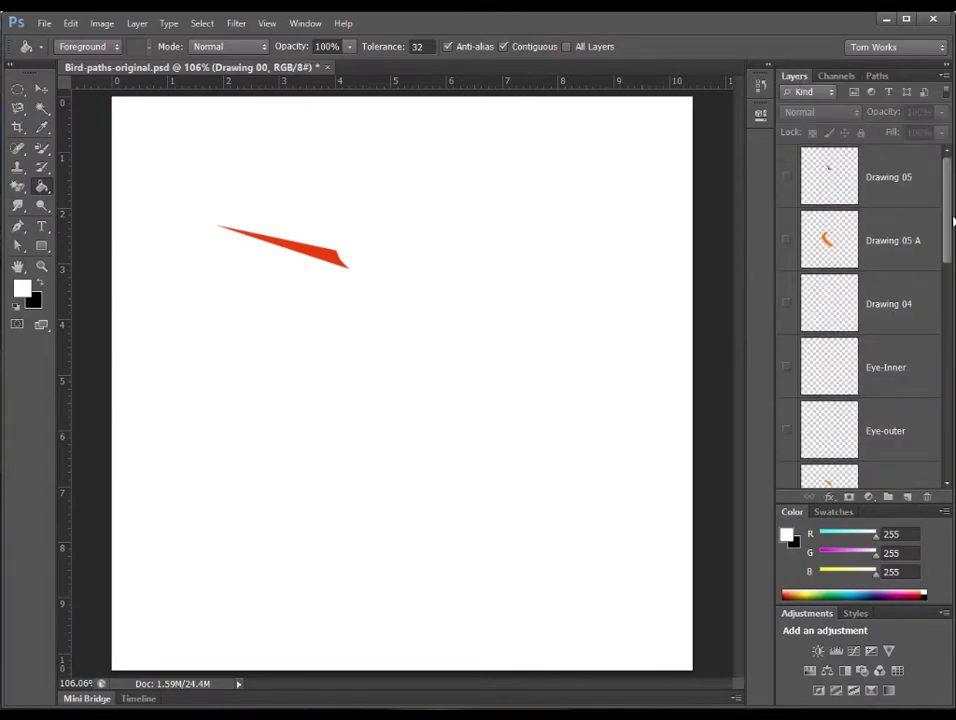
{"action": "scroll", "coordinate": [854, 190], "scroll_direction": "down", "scroll_amount": 3}
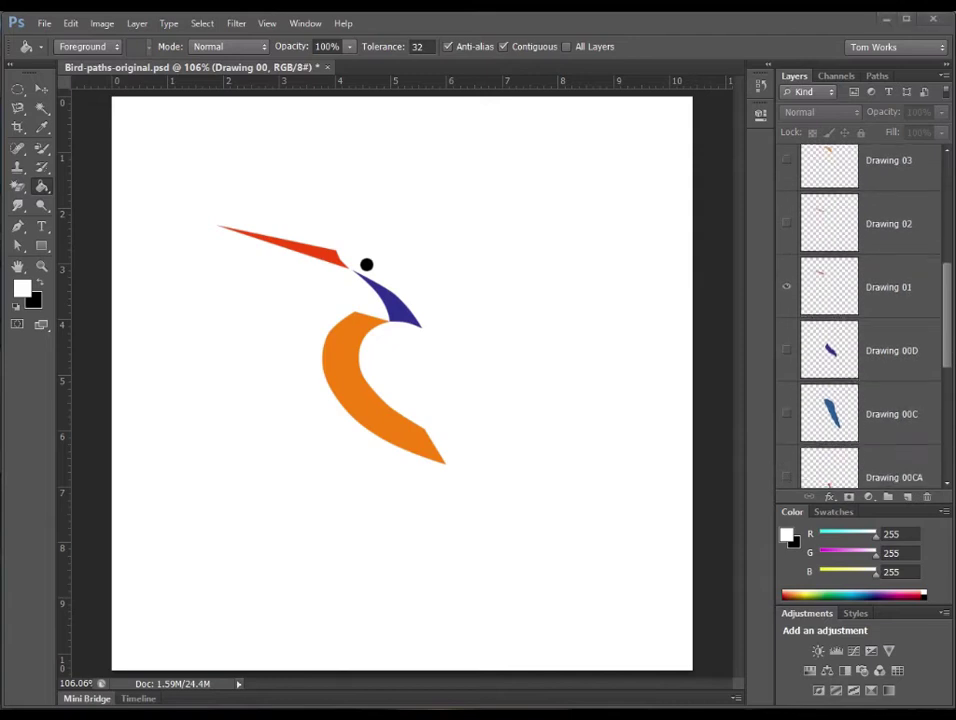
{"action": "left_click_drag", "start_coordinate": [944, 288], "coordinate": [946, 205]}
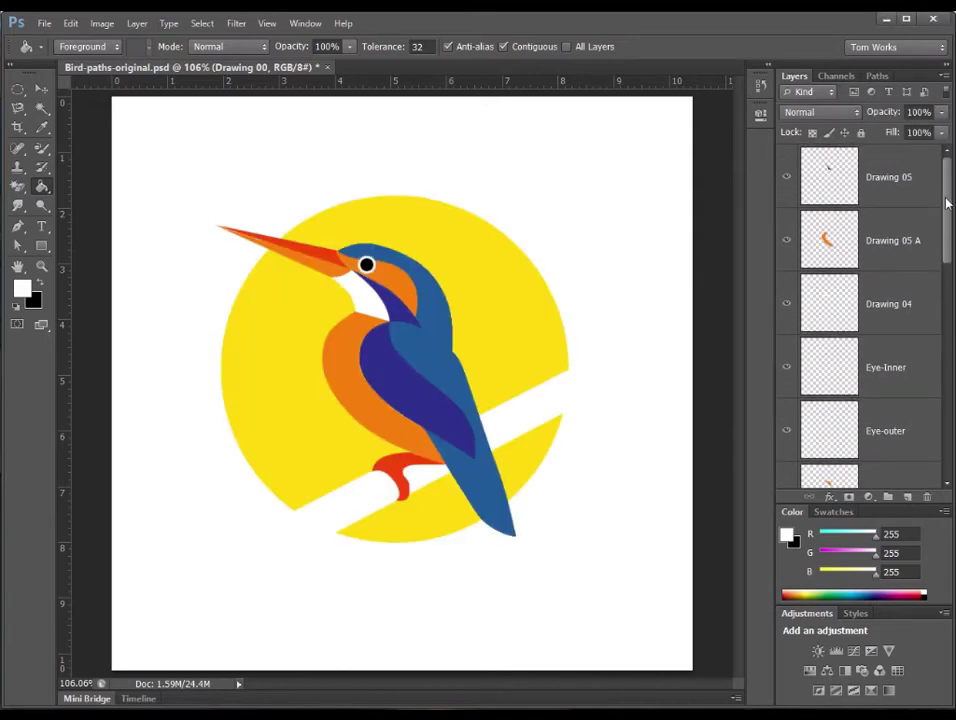
{"action": "scroll", "coordinate": [946, 205], "scroll_direction": "down", "scroll_amount": 10}
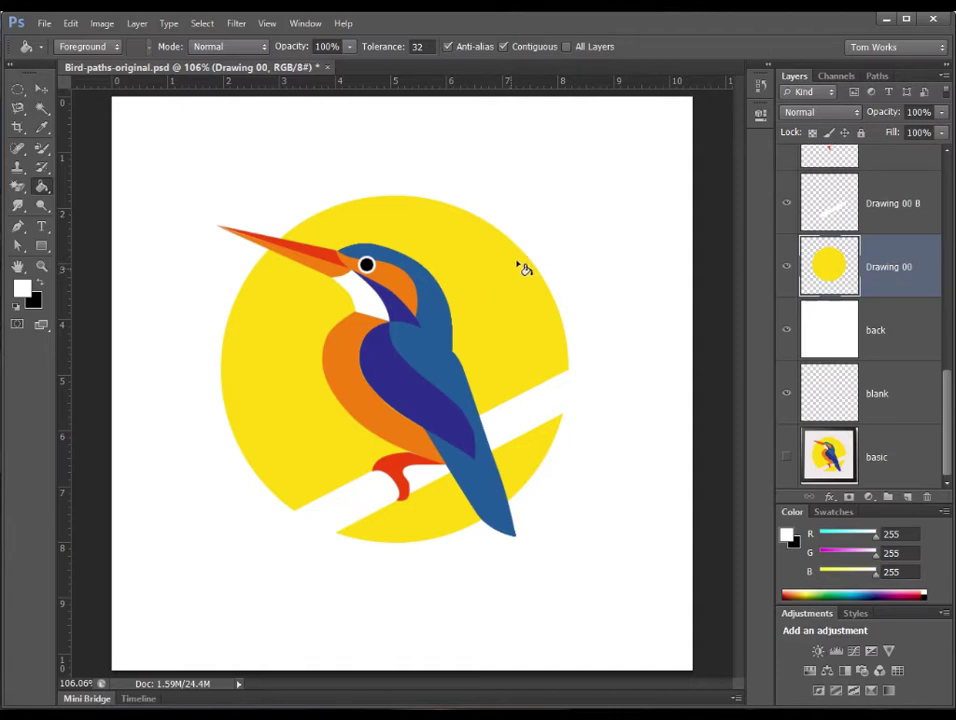
{"action": "left_click", "coordinate": [44, 23]}
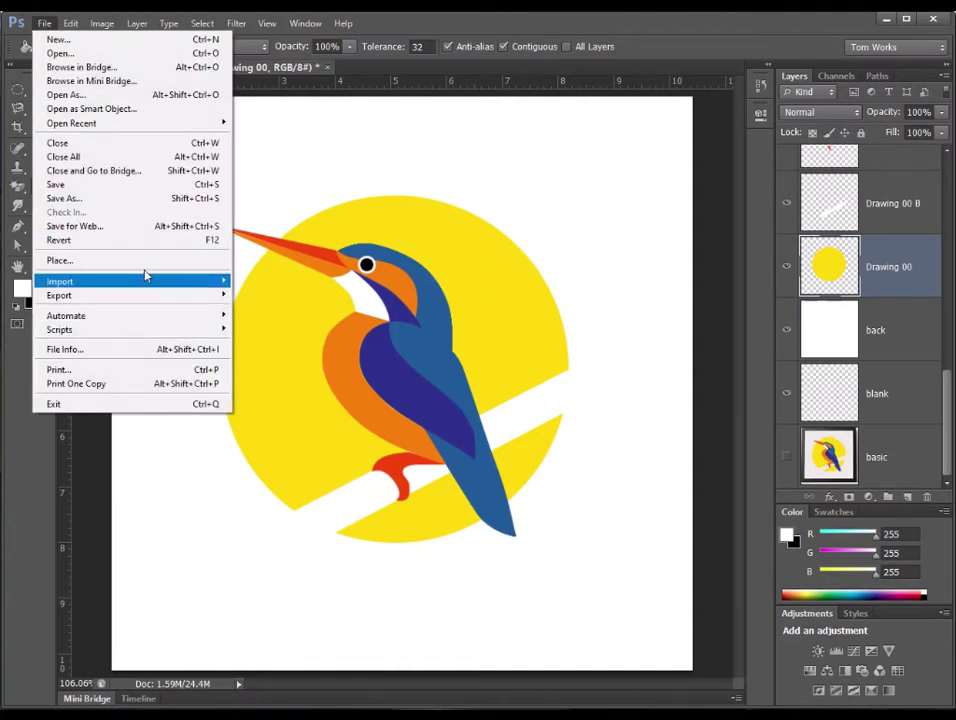
Step: Save the document, then set Save for Web to JPEG at quality 100
{"action": "left_click", "coordinate": [87, 188]}
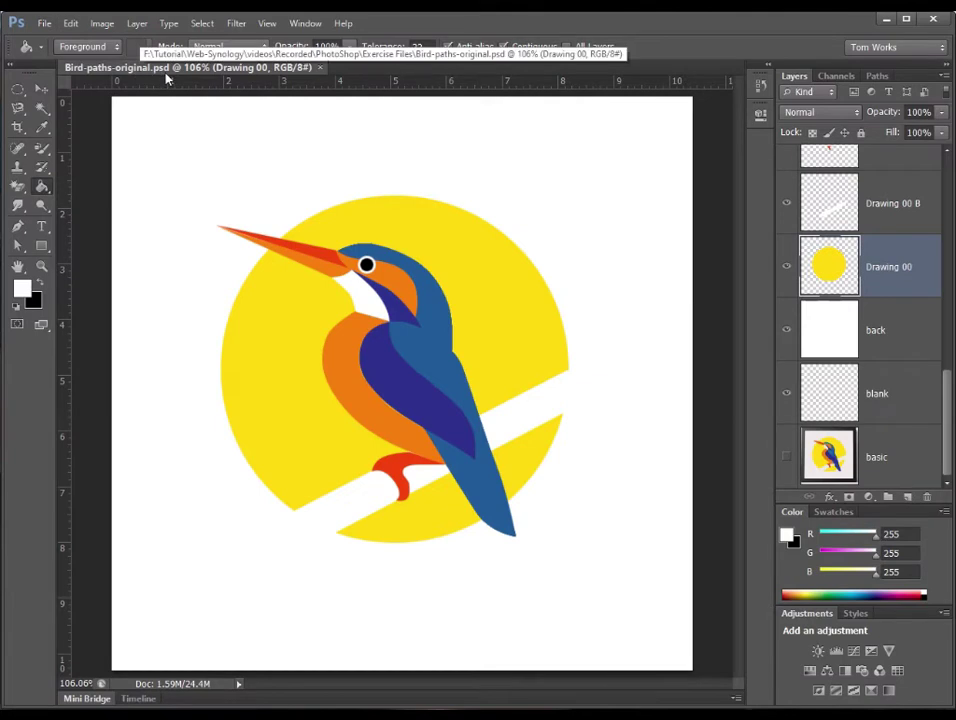
{"action": "left_click", "coordinate": [44, 23]}
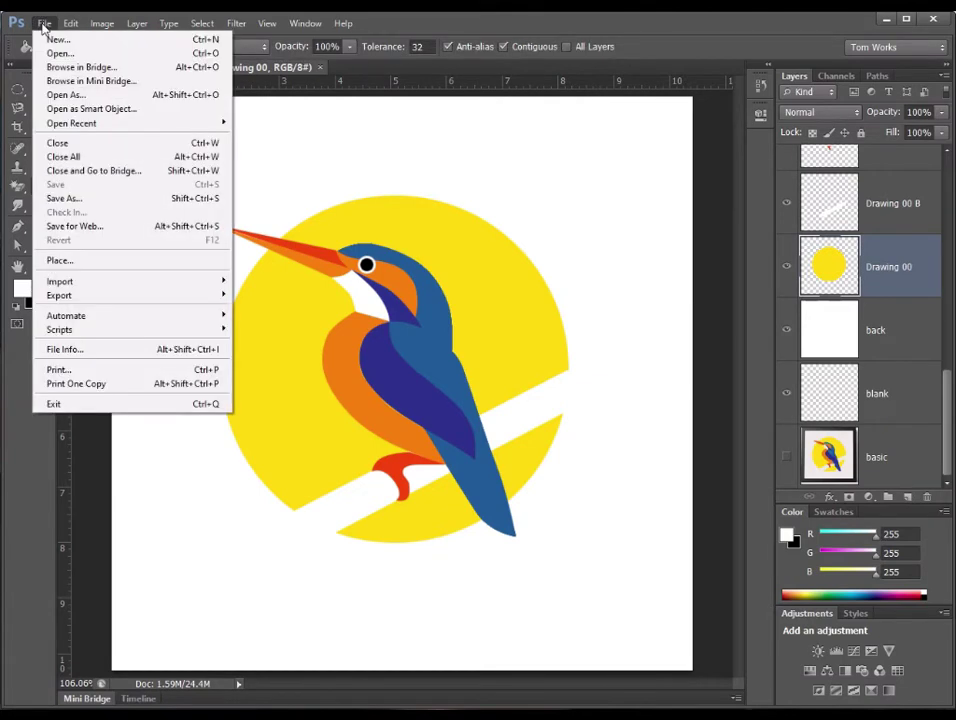
{"action": "left_click", "coordinate": [100, 231]}
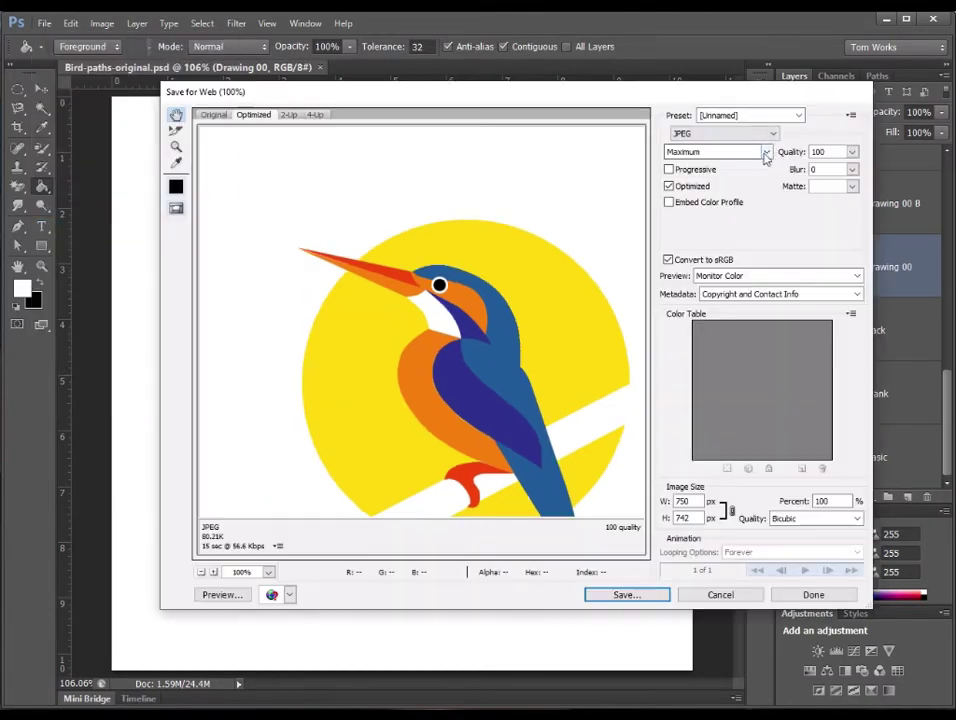
{"action": "left_click", "coordinate": [720, 133]}
{"action": "left_click", "coordinate": [705, 158]}
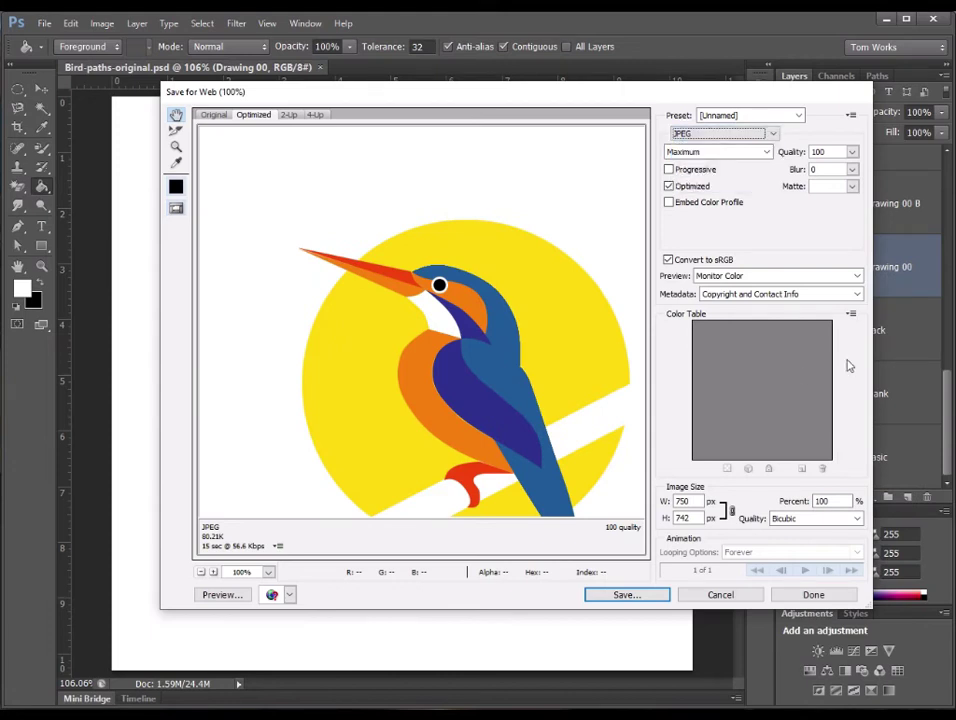
{"action": "left_click", "coordinate": [851, 151]}
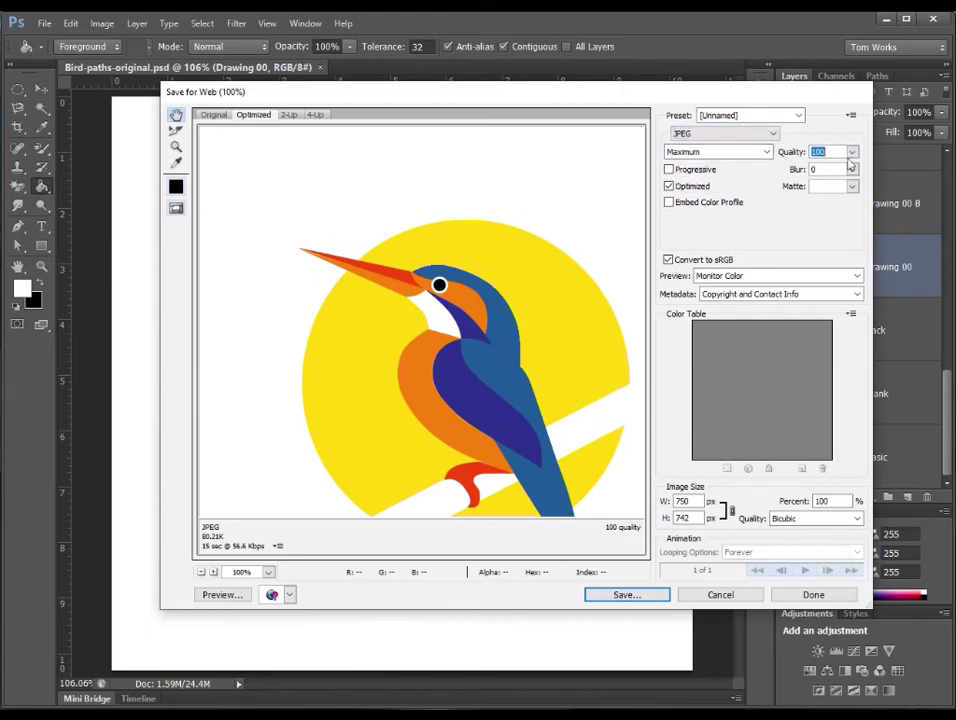
Step: Export the optimized JPEG as Bird-Logo.jpg in Exercise Files
{"action": "left_click", "coordinate": [644, 600]}
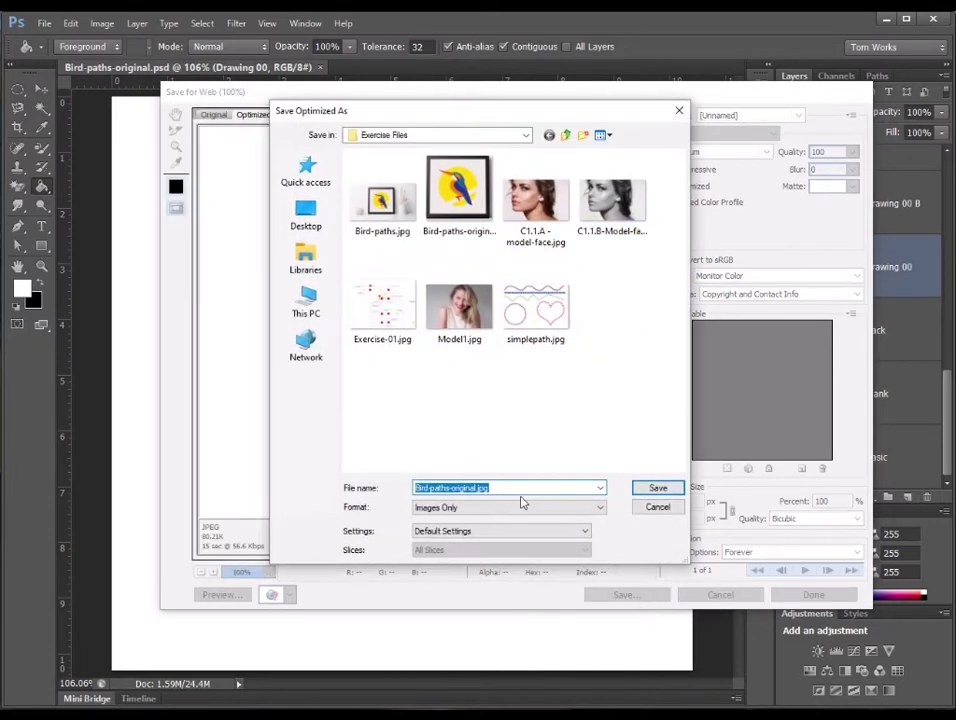
{"action": "left_click", "coordinate": [477, 495]}
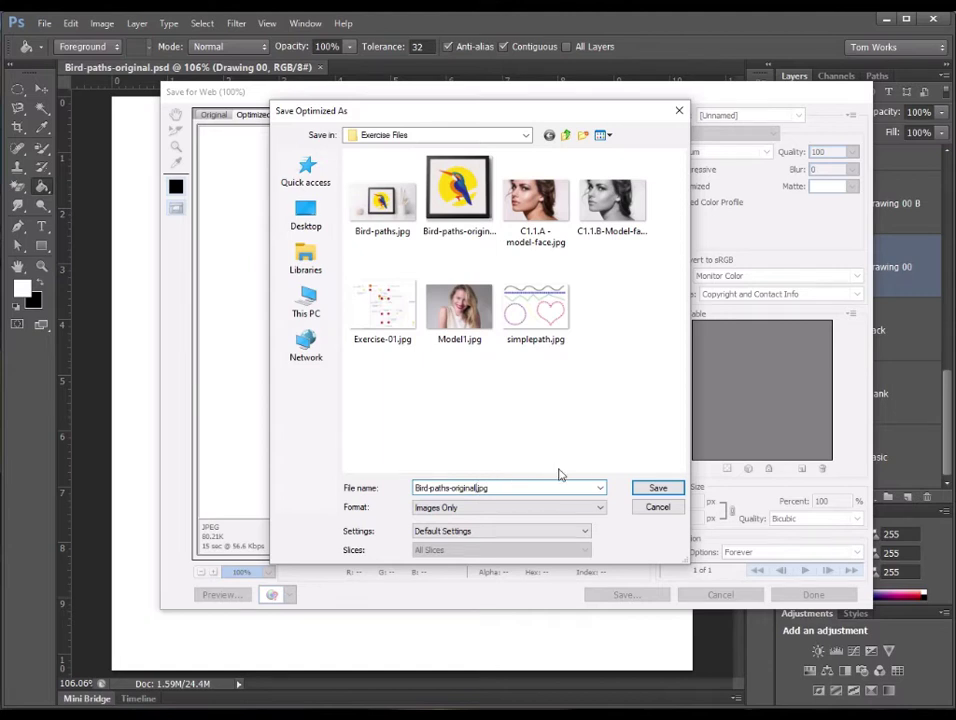
{"action": "key", "text": "BackSpace"}
{"action": "key", "text": "BackSpace"}
{"action": "key", "text": "BackSpace"}
{"action": "key", "text": "BackSpace"}
{"action": "key", "text": "BackSpace"}
{"action": "key", "text": "BackSpace"}
{"action": "type", "text": "Logo"}
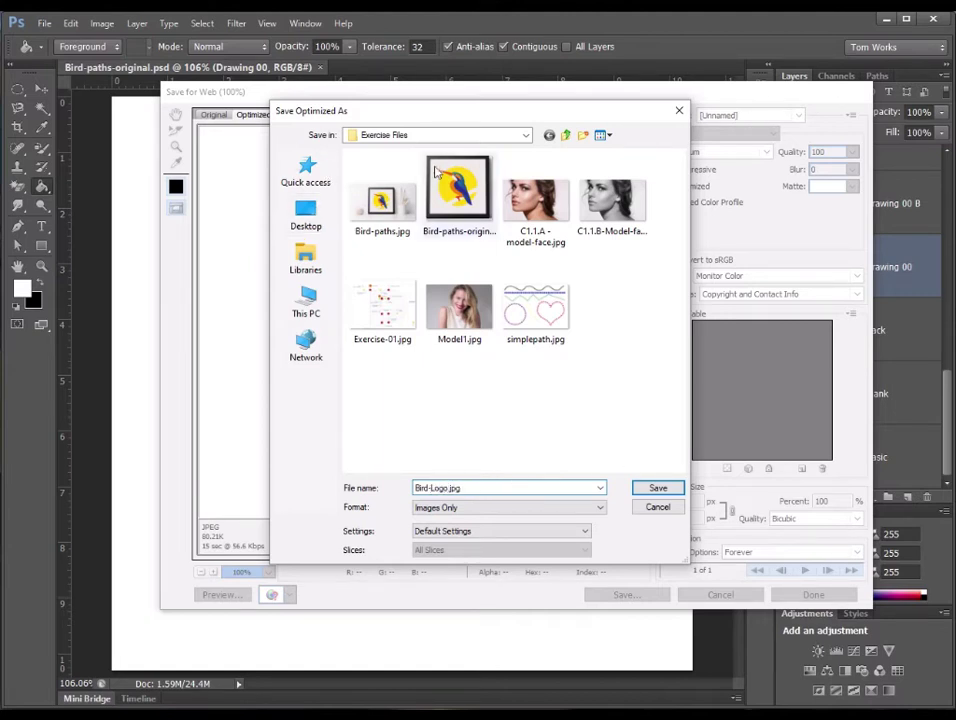
{"action": "left_click", "coordinate": [668, 488]}
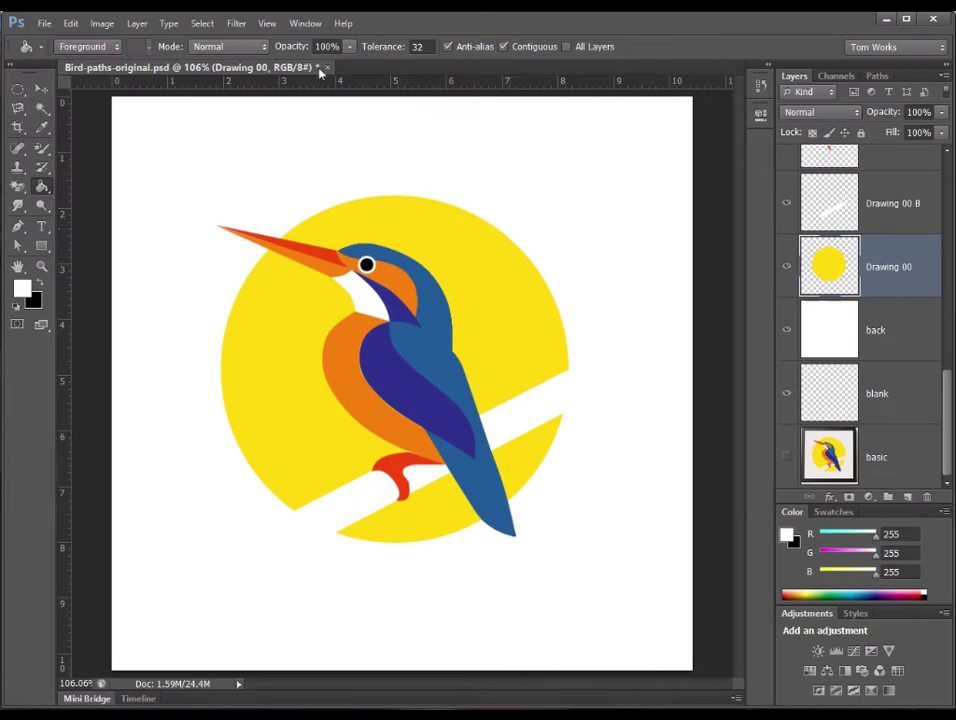
Step: Close the Photoshop document without saving and launch Adobe Illustrator CS6 from Start
{"action": "left_click", "coordinate": [327, 67]}
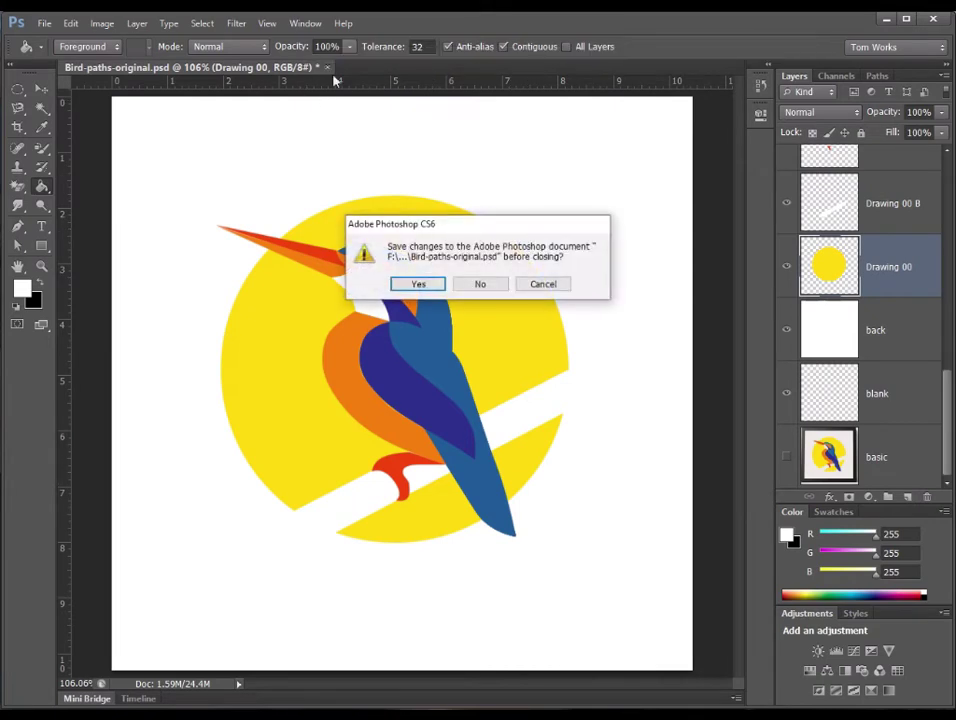
{"action": "left_click", "coordinate": [484, 285]}
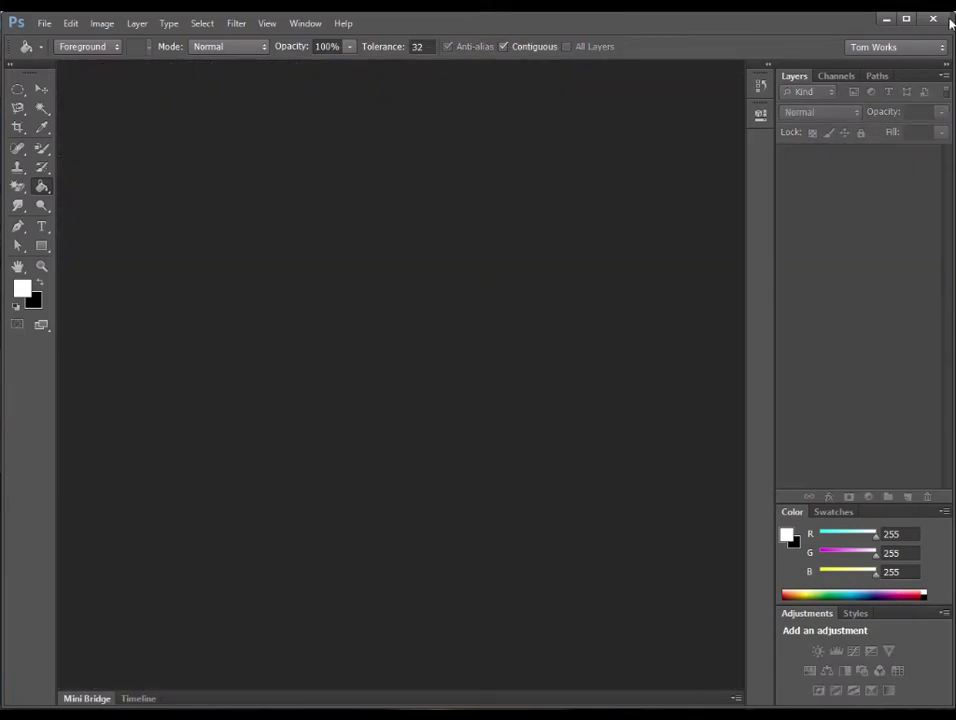
{"action": "key", "text": "super"}
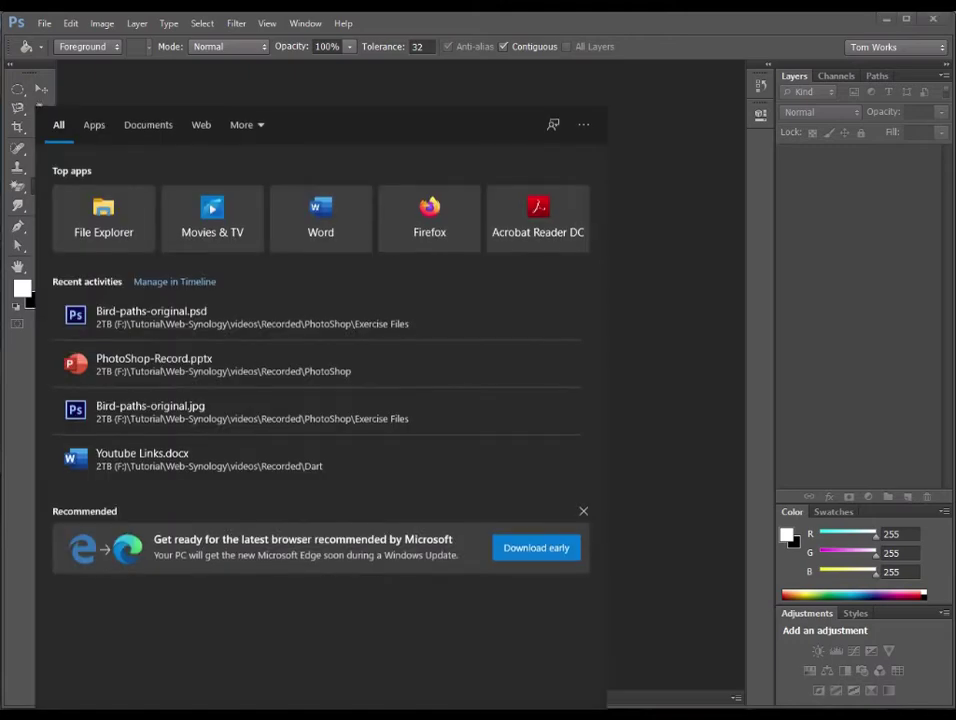
{"action": "type", "text": "Illust"}
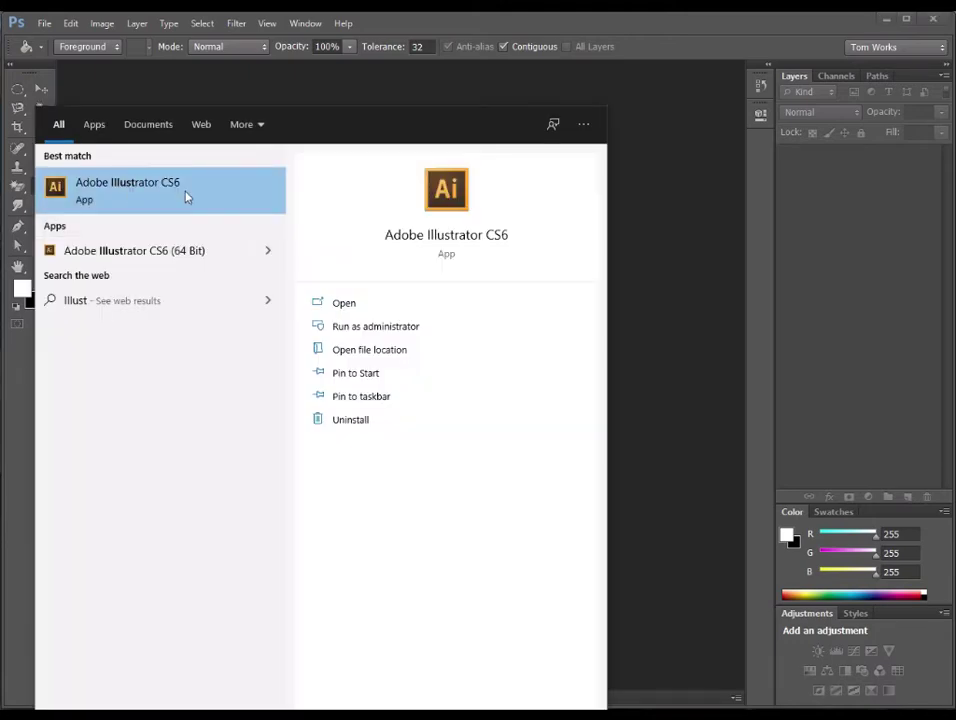
{"action": "left_click", "coordinate": [185, 197]}
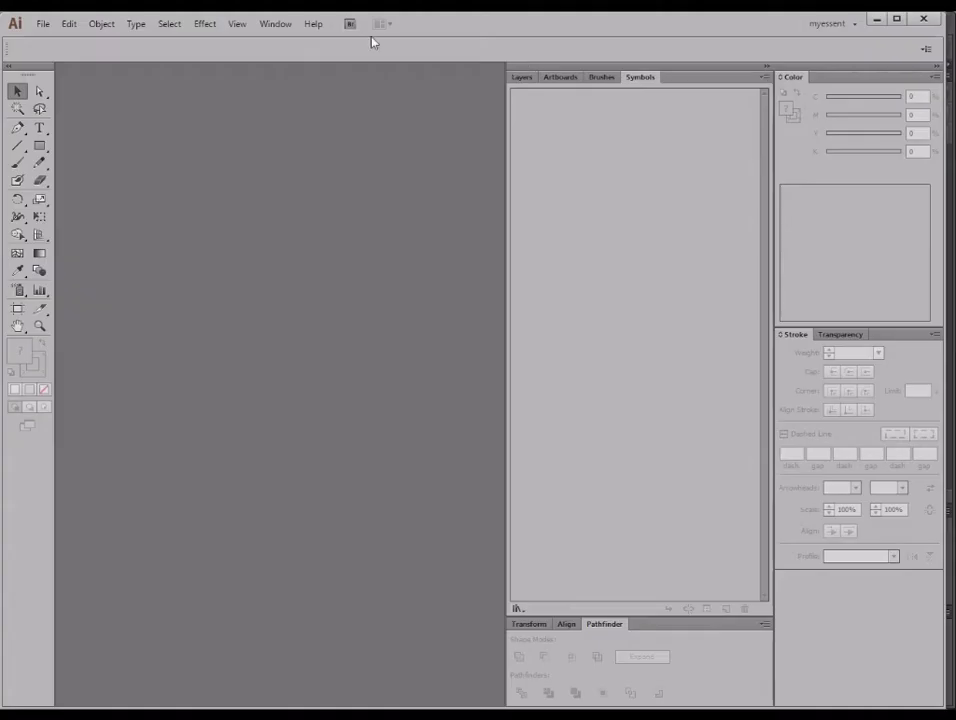
Step: Switch to the Tomas-Workspace workspace and close the small floating panel
{"action": "left_click", "coordinate": [268, 24]}
{"action": "mouse_move", "coordinate": [297, 78]}
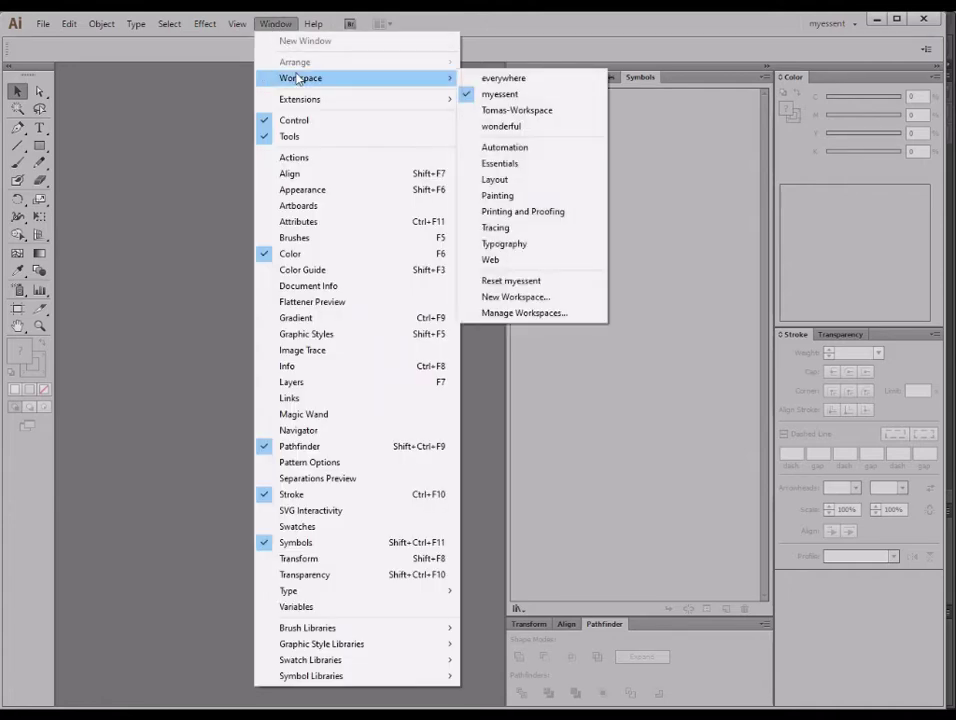
{"action": "left_click", "coordinate": [544, 116]}
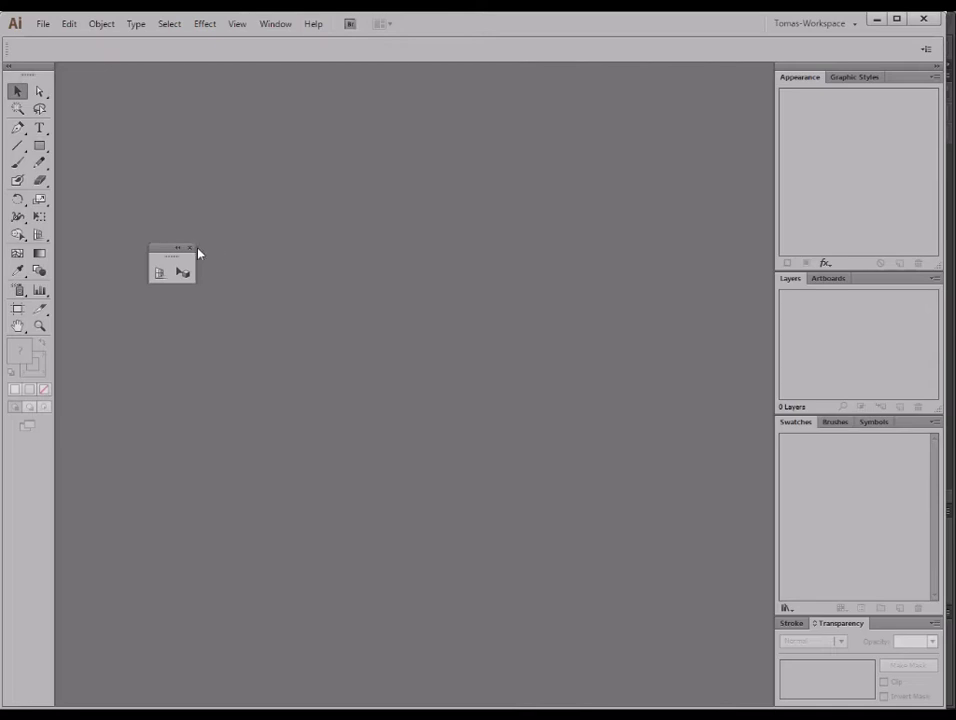
{"action": "left_click", "coordinate": [190, 248]}
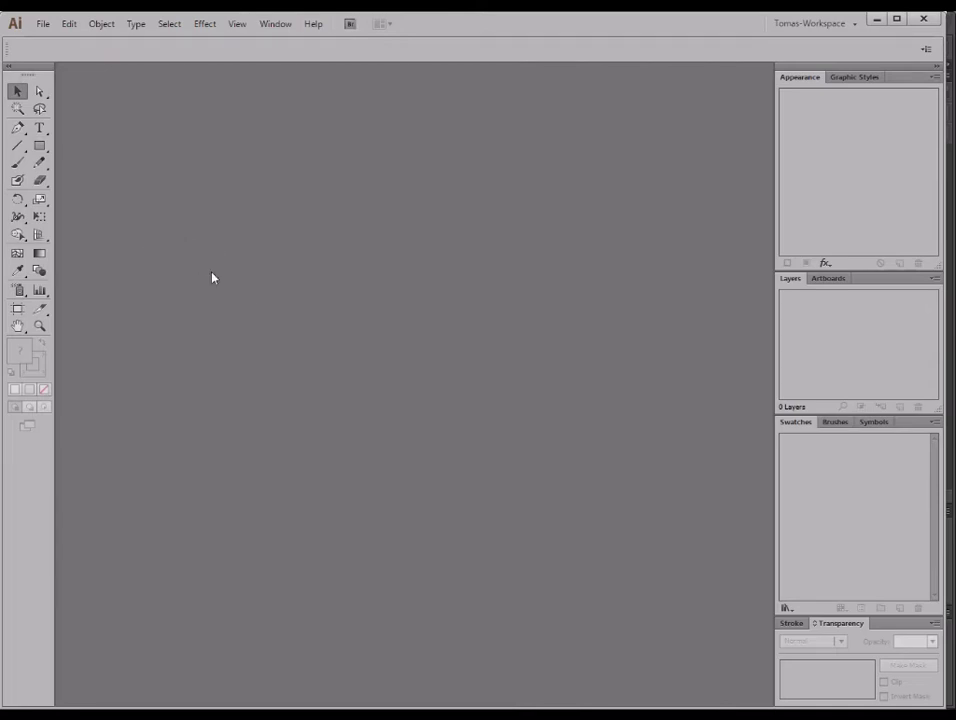
Step: Drag Bird-Logo.jpg from the Exercise Files window into Illustrator
{"action": "left_click", "coordinate": [48, 31]}
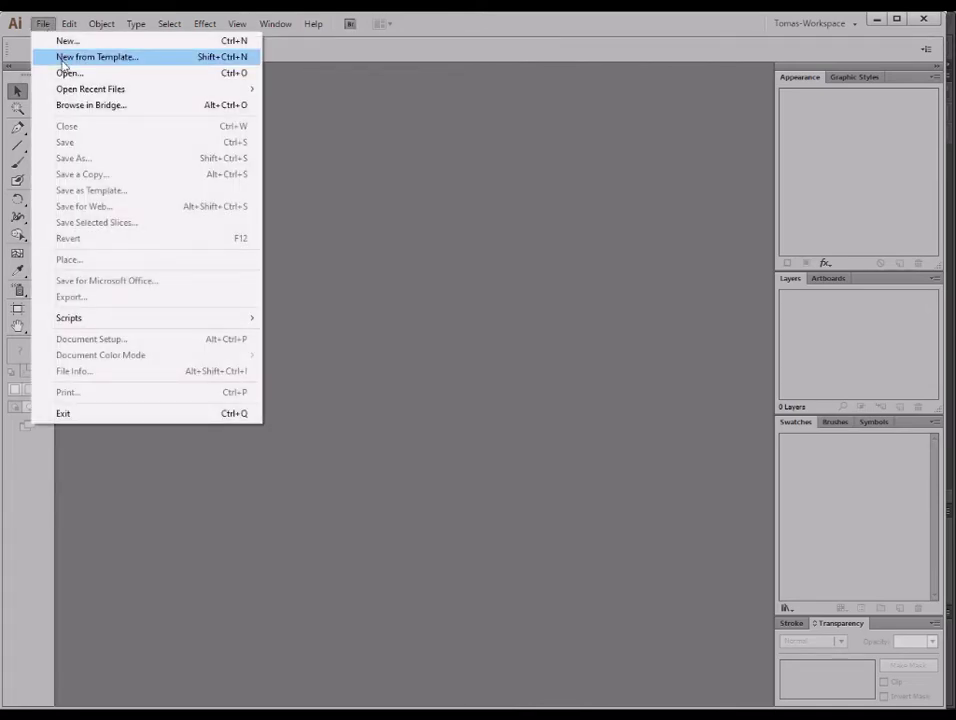
{"action": "key", "text": "Escape"}
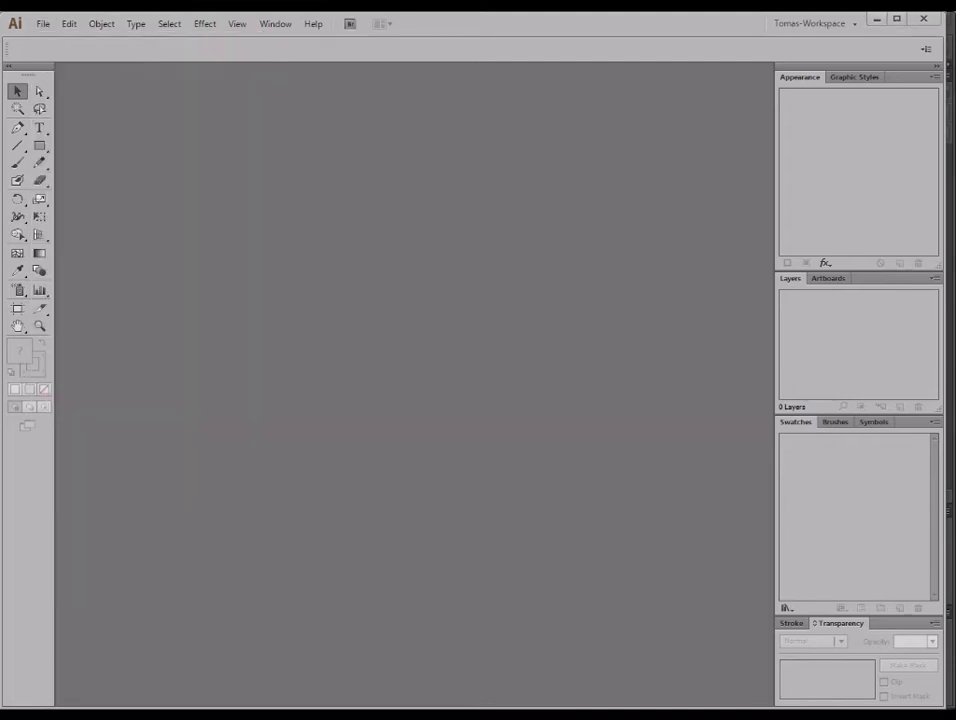
{"action": "left_click_drag", "start_coordinate": [650, 163], "coordinate": [530, 162]}
{"action": "left_click_drag", "start_coordinate": [405, 335], "coordinate": [560, 130]}
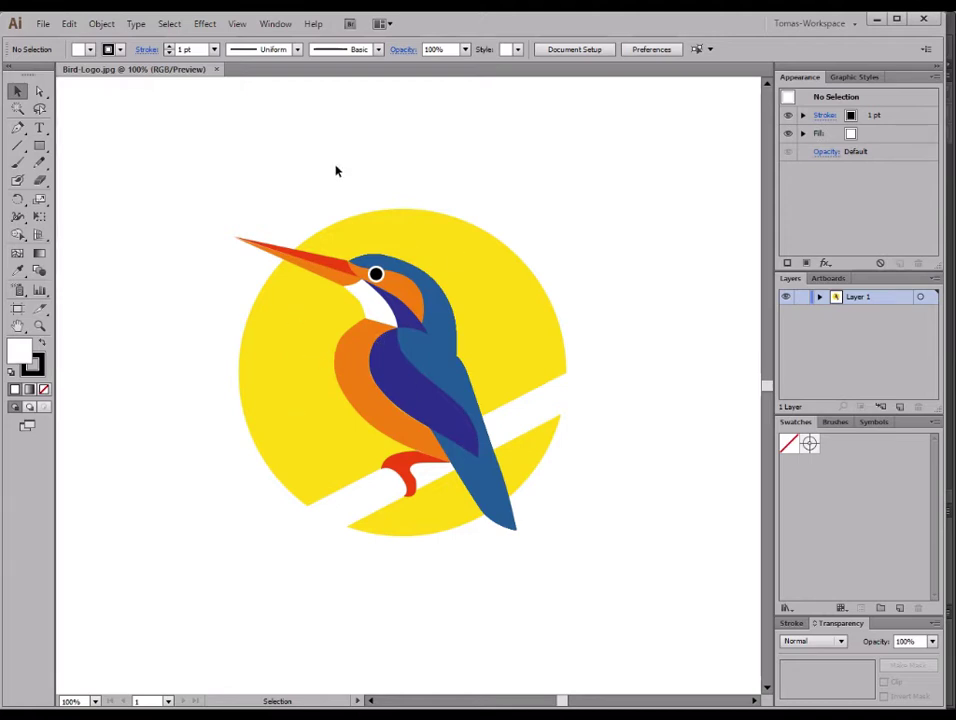
Step: Select the placed kingfisher image and apply the 6 Colors Image Trace preset
{"action": "left_click", "coordinate": [530, 366]}
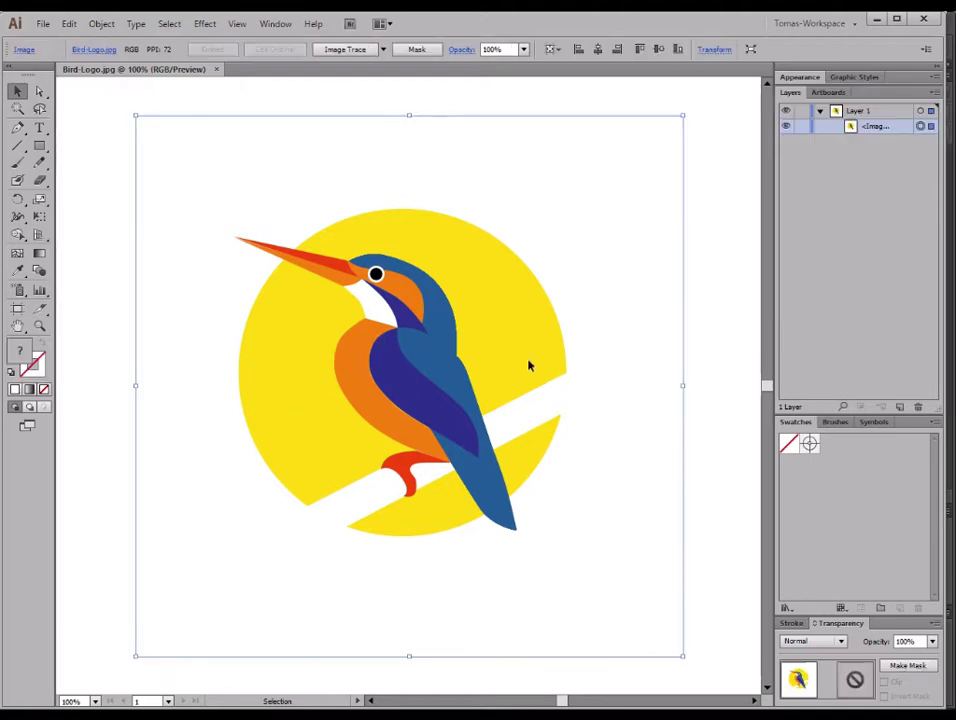
{"action": "left_click", "coordinate": [711, 404]}
{"action": "left_click_drag", "start_coordinate": [723, 684], "coordinate": [452, 512]}
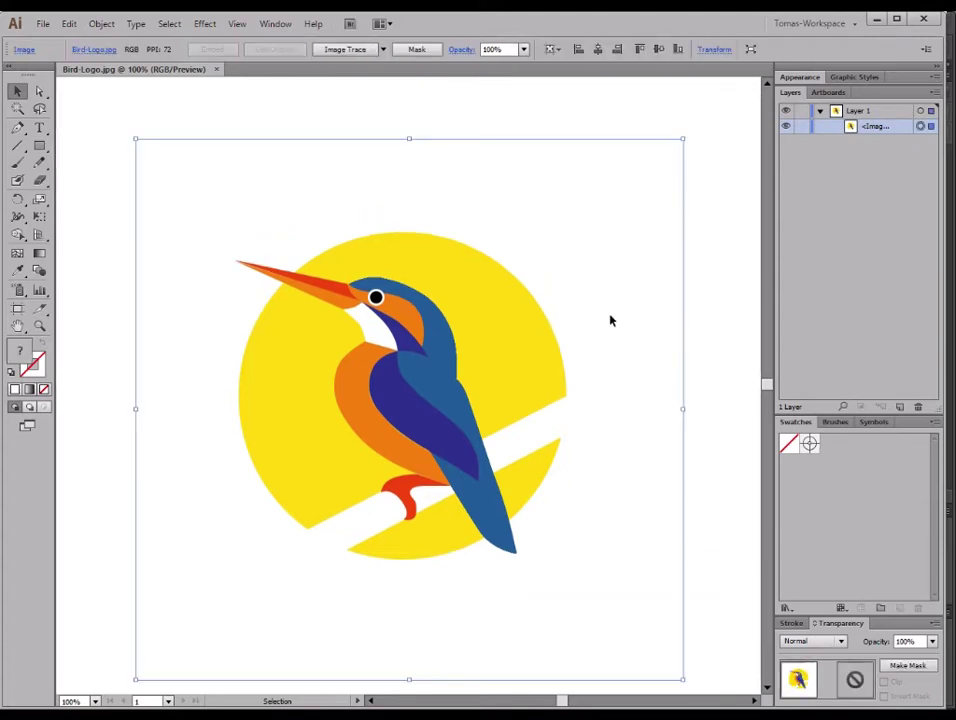
{"action": "left_click", "coordinate": [383, 55]}
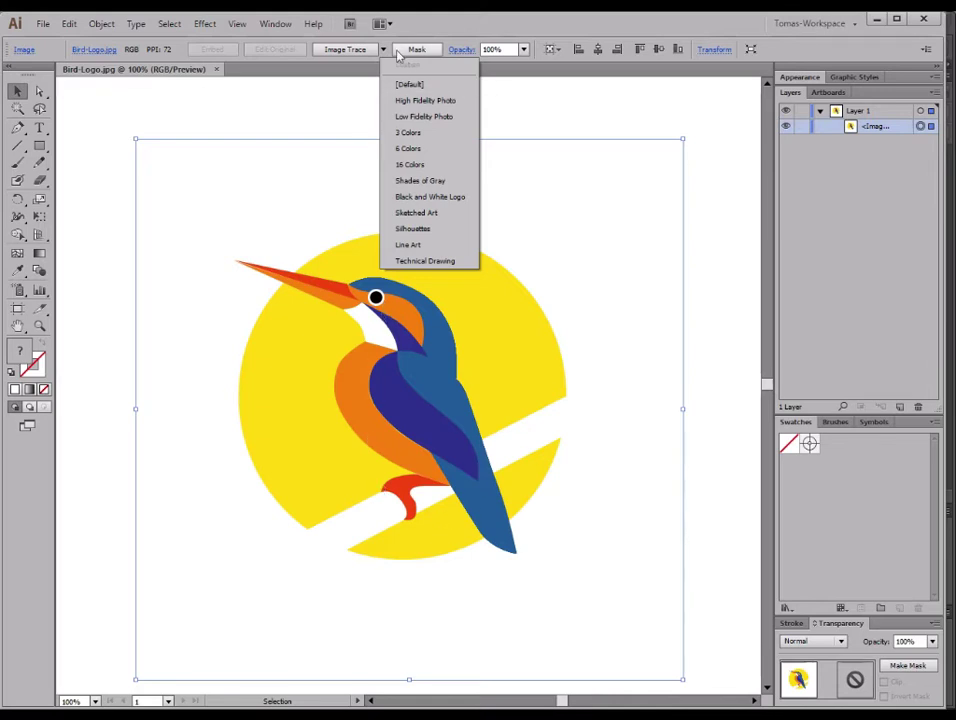
{"action": "left_click", "coordinate": [424, 150]}
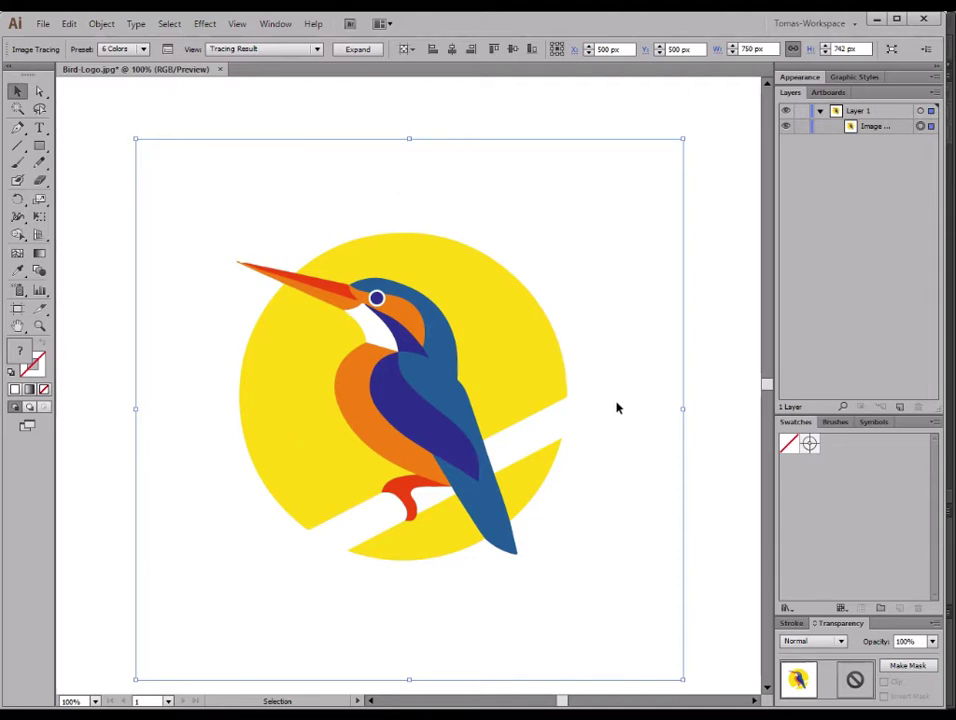
Step: Expand and ungroup the traced bird, then delete its white background compound path
{"action": "left_click", "coordinate": [362, 56]}
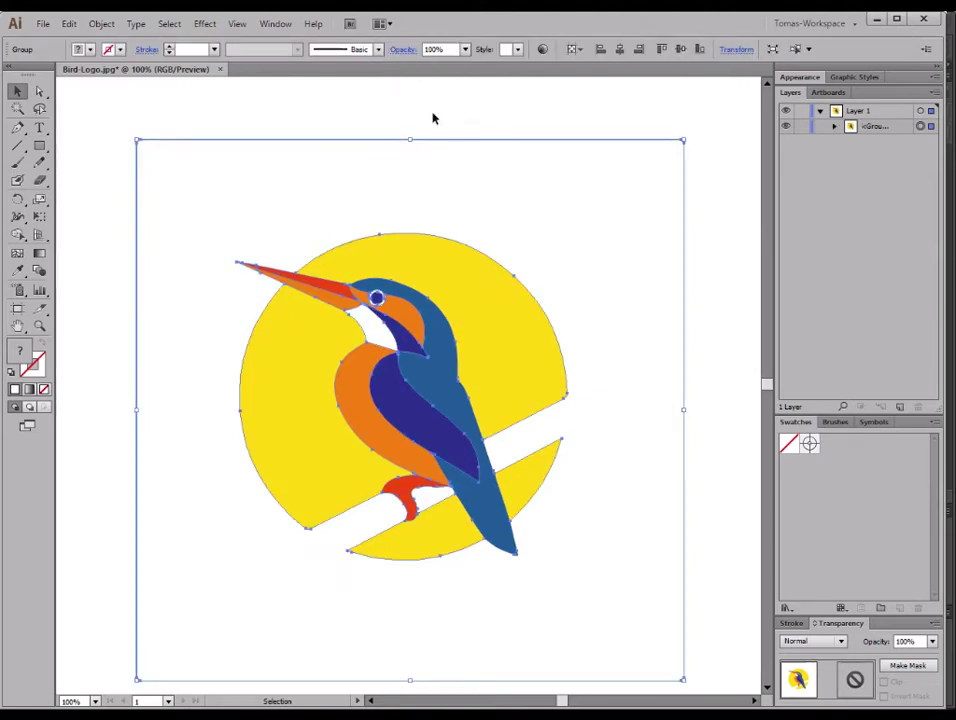
{"action": "left_click", "coordinate": [834, 126]}
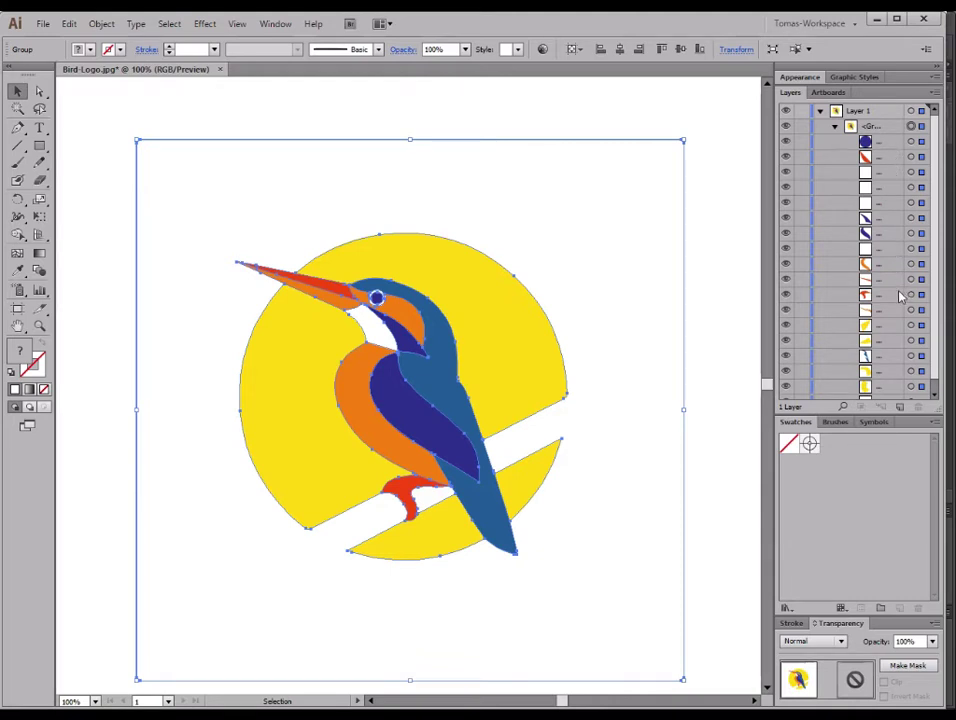
{"action": "right_click", "coordinate": [459, 277]}
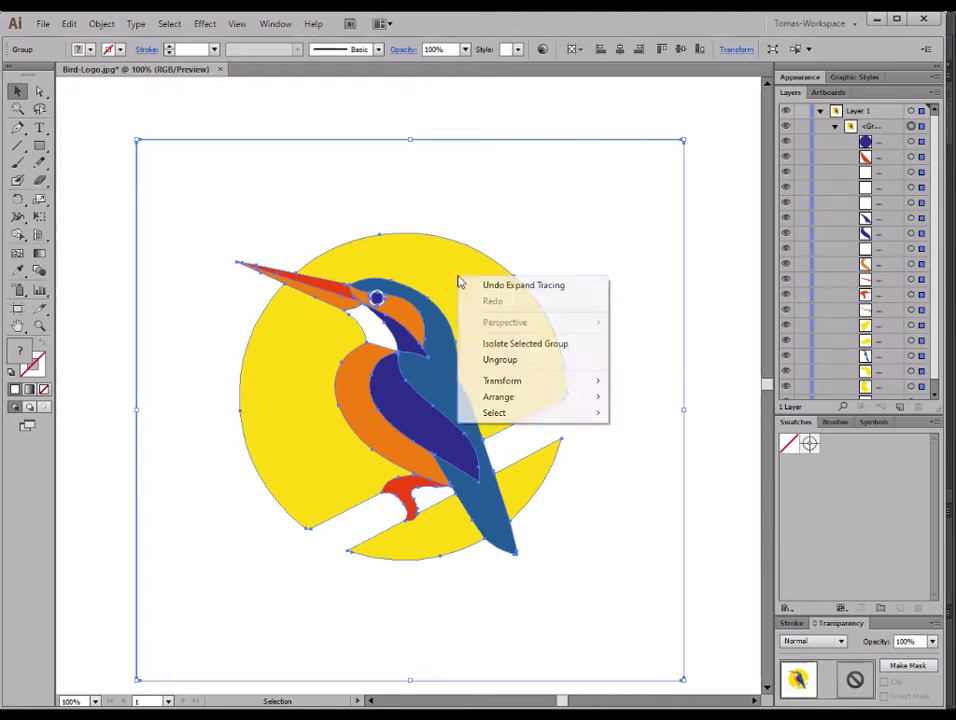
{"action": "left_click", "coordinate": [532, 362]}
{"action": "left_click", "coordinate": [700, 386]}
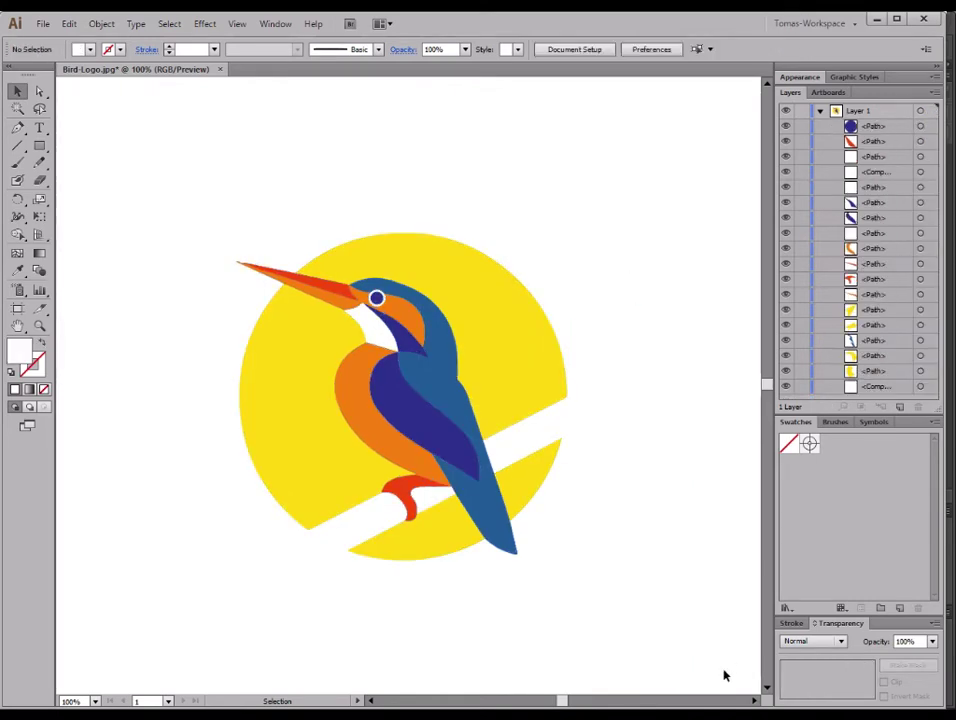
{"action": "left_click_drag", "start_coordinate": [691, 666], "coordinate": [585, 562]}
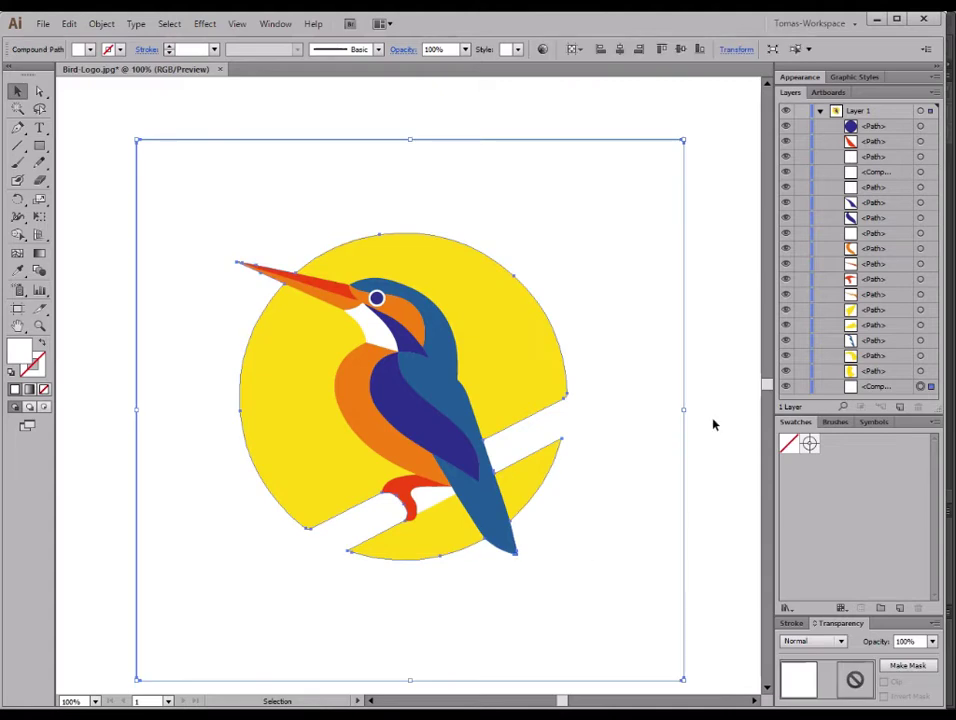
{"action": "key", "text": "Delete"}
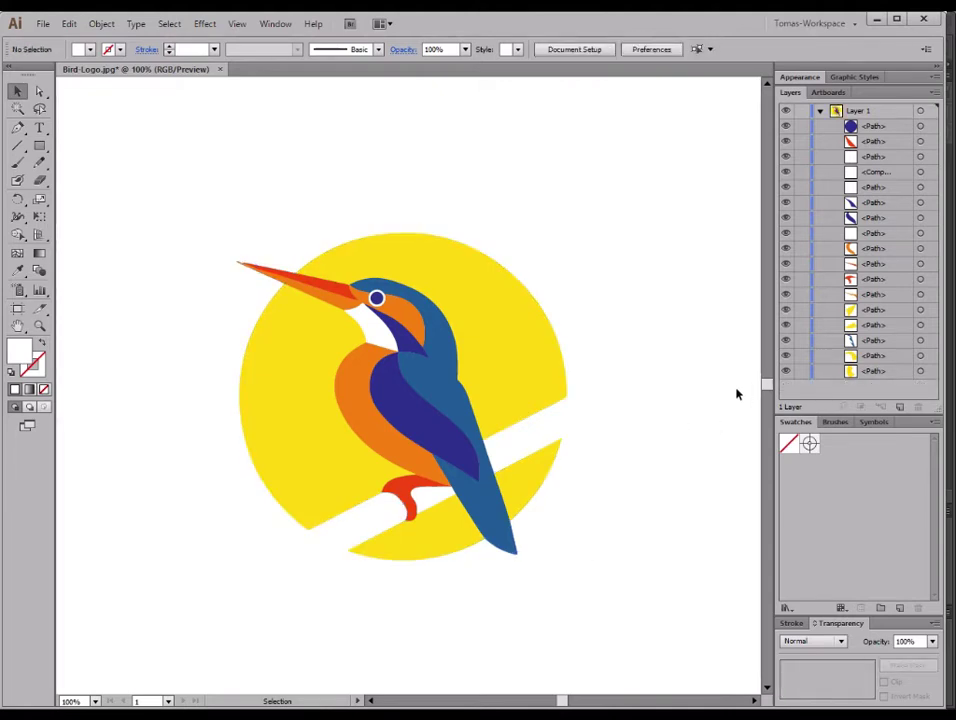
{"action": "left_click", "coordinate": [512, 333]}
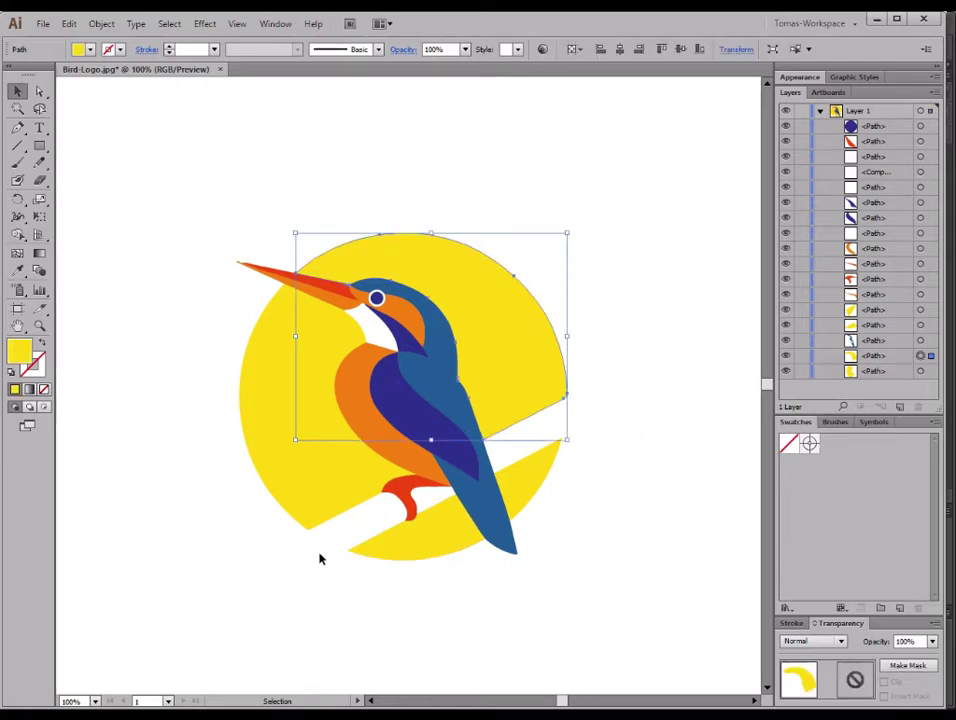
{"action": "left_click_drag", "start_coordinate": [320, 559], "coordinate": [256, 497]}
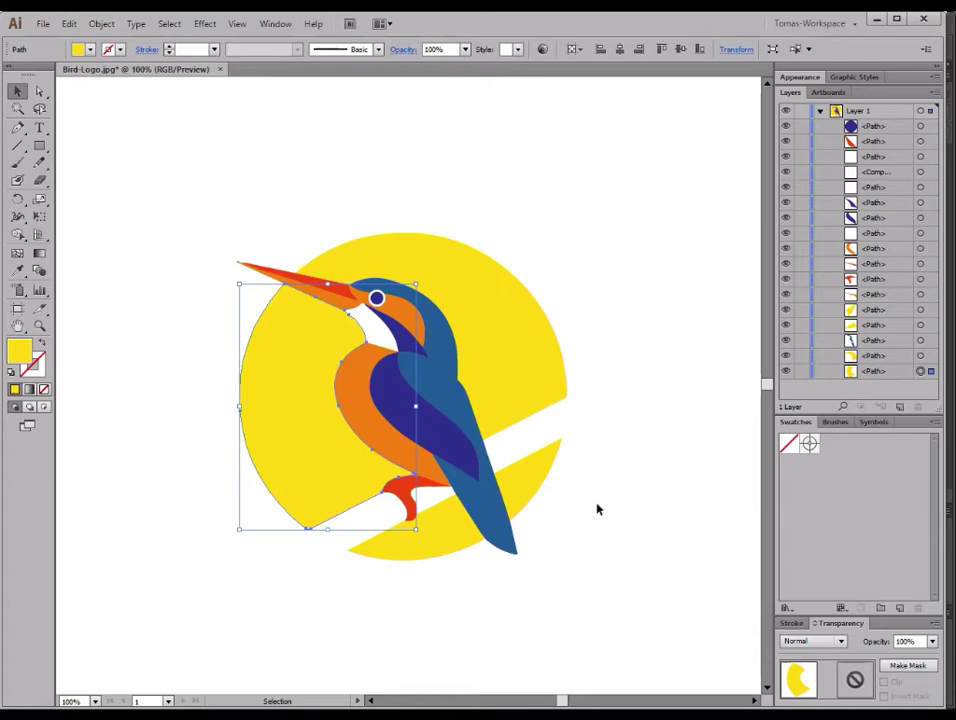
{"action": "left_click_drag", "start_coordinate": [597, 510], "coordinate": [529, 459]}
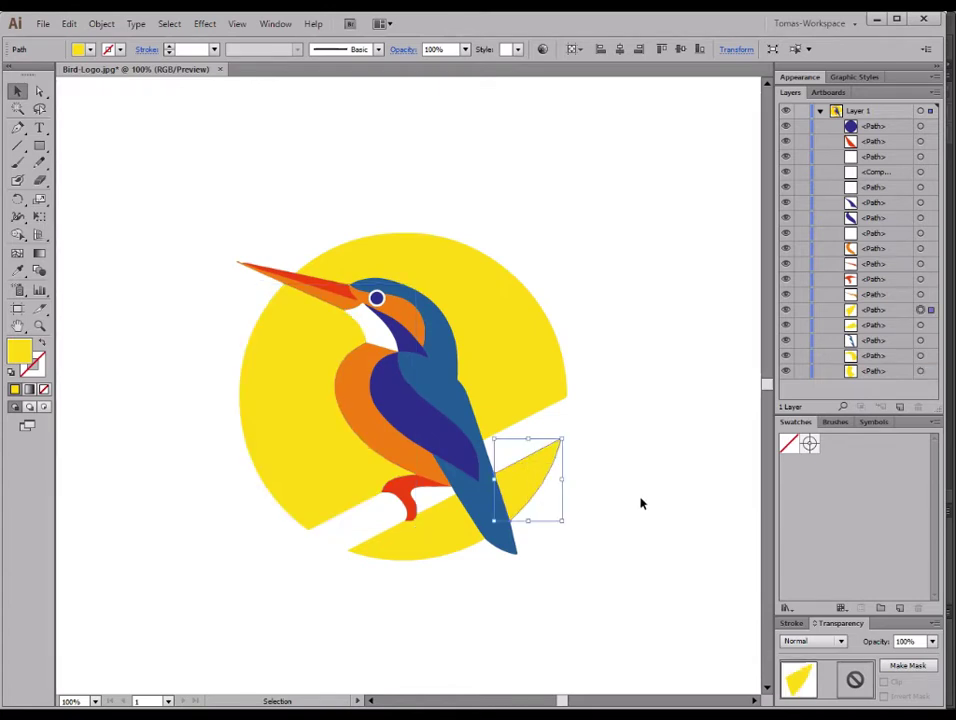
{"action": "left_click_drag", "start_coordinate": [540, 495], "coordinate": [641, 476]}
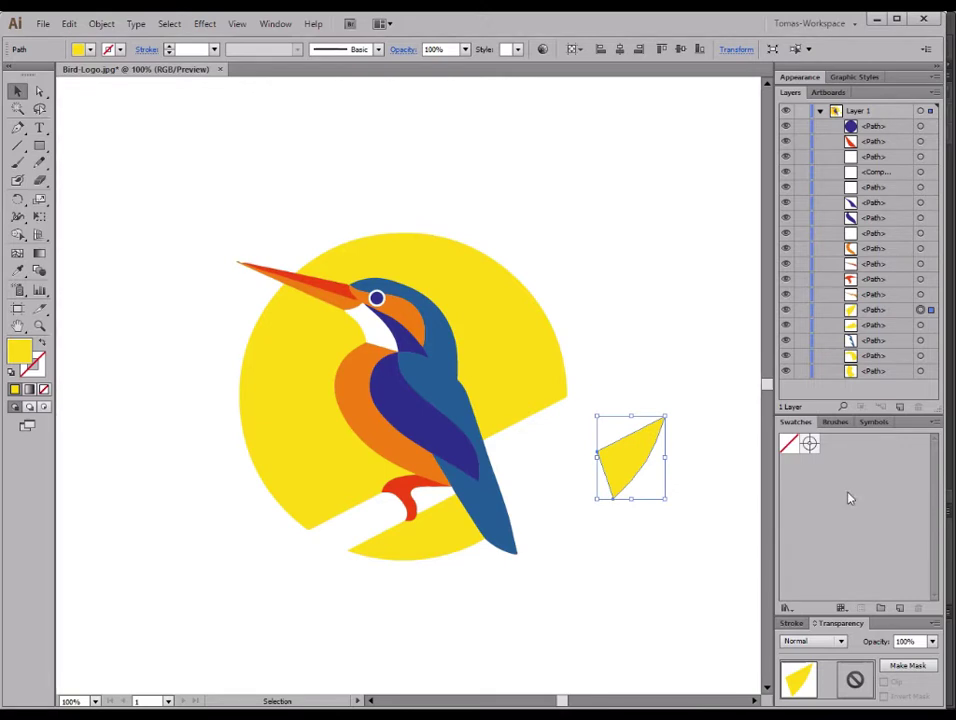
{"action": "key", "text": "ctrl+z"}
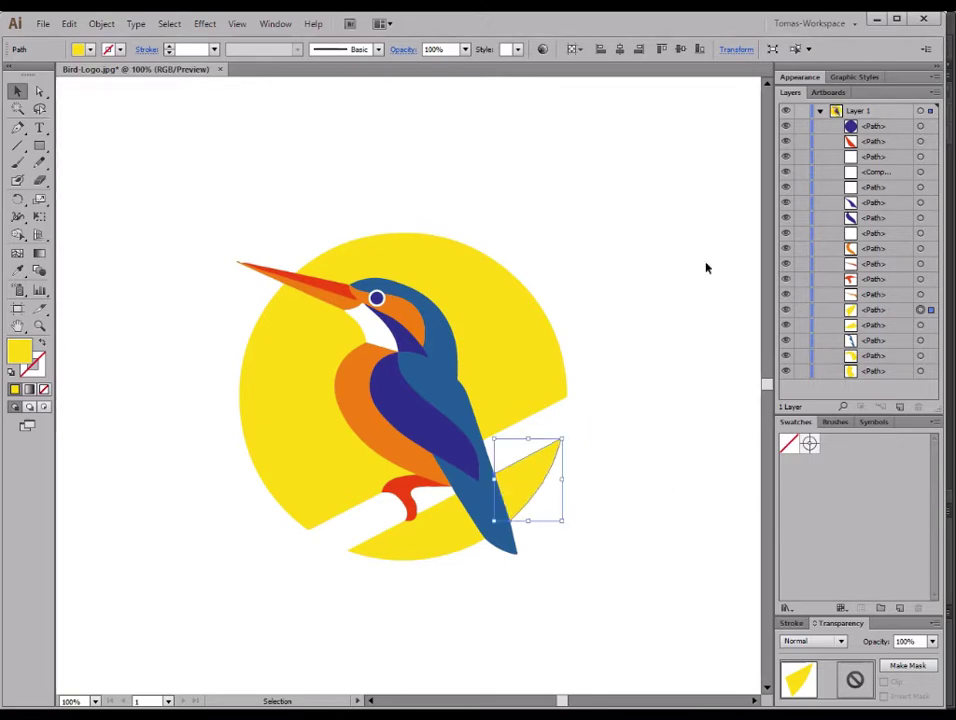
{"action": "left_click", "coordinate": [600, 330]}
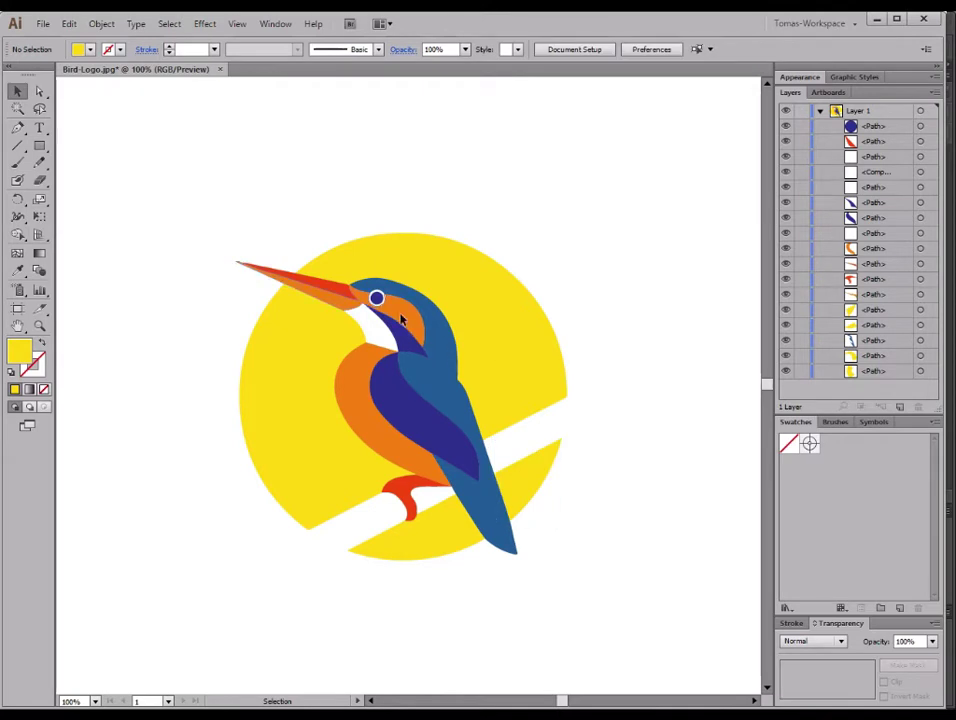
{"action": "key", "text": "ctrl+plus"}
{"action": "key", "text": "ctrl+plus"}
{"action": "key", "text": "ctrl+plus"}
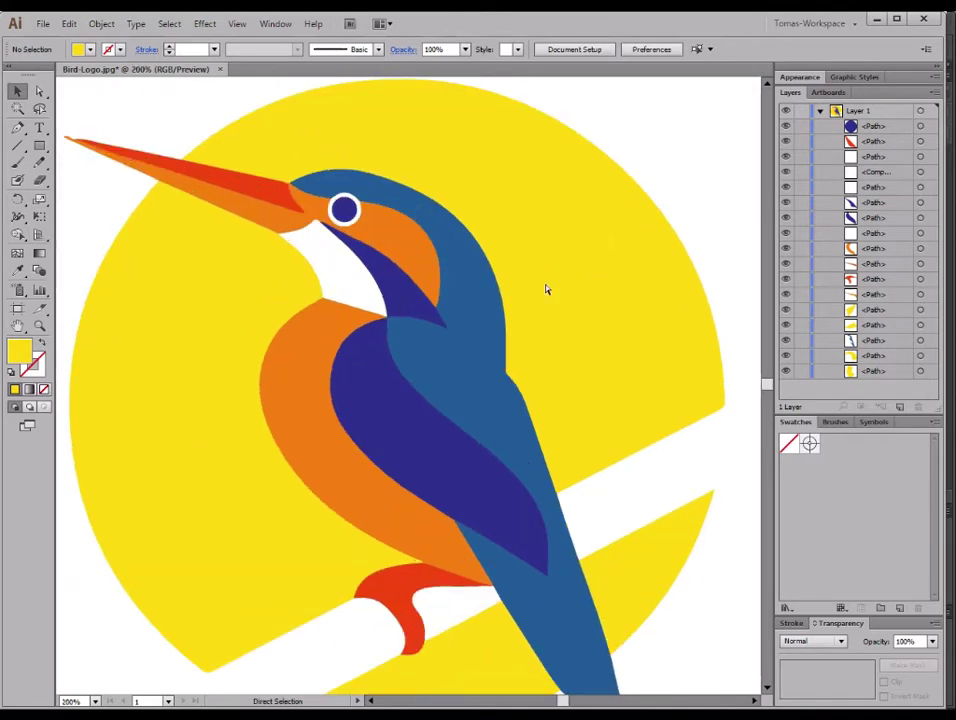
{"action": "key", "text": "ctrl+plus"}
{"action": "key", "text": "ctrl+plus"}
{"action": "key", "text": "ctrl+plus"}
{"action": "key", "text": "ctrl+plus"}
{"action": "key", "text": "ctrl+plus"}
{"action": "key", "text": "ctrl+plus"}
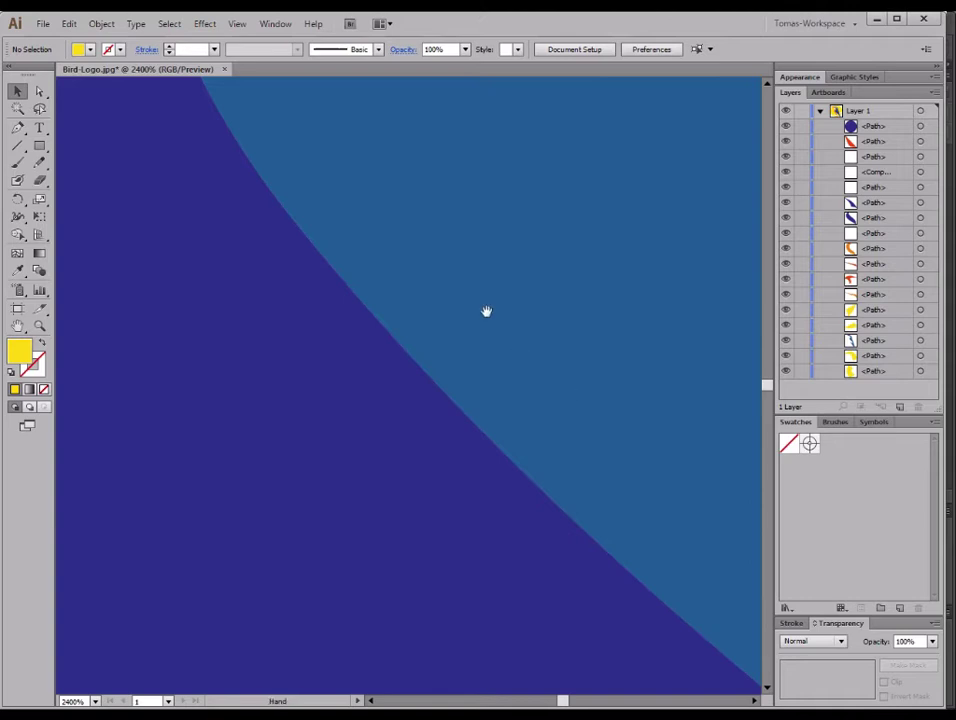
{"action": "left_click_drag", "start_coordinate": [411, 247], "coordinate": [546, 512]}
{"action": "left_click_drag", "start_coordinate": [395, 226], "coordinate": [559, 471]}
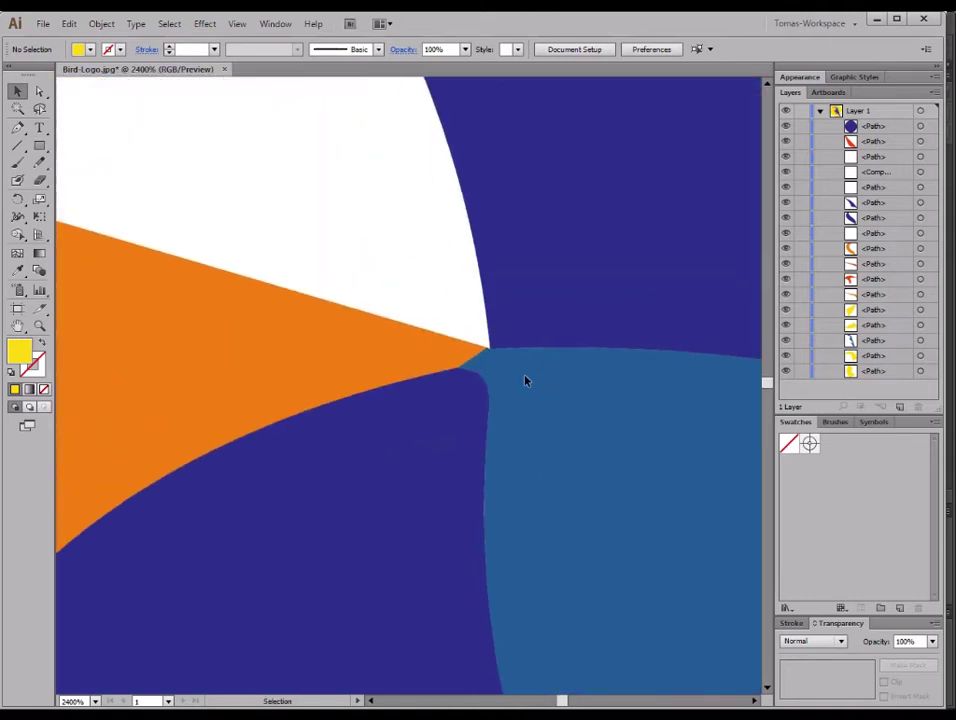
{"action": "key", "text": "ctrl+0"}
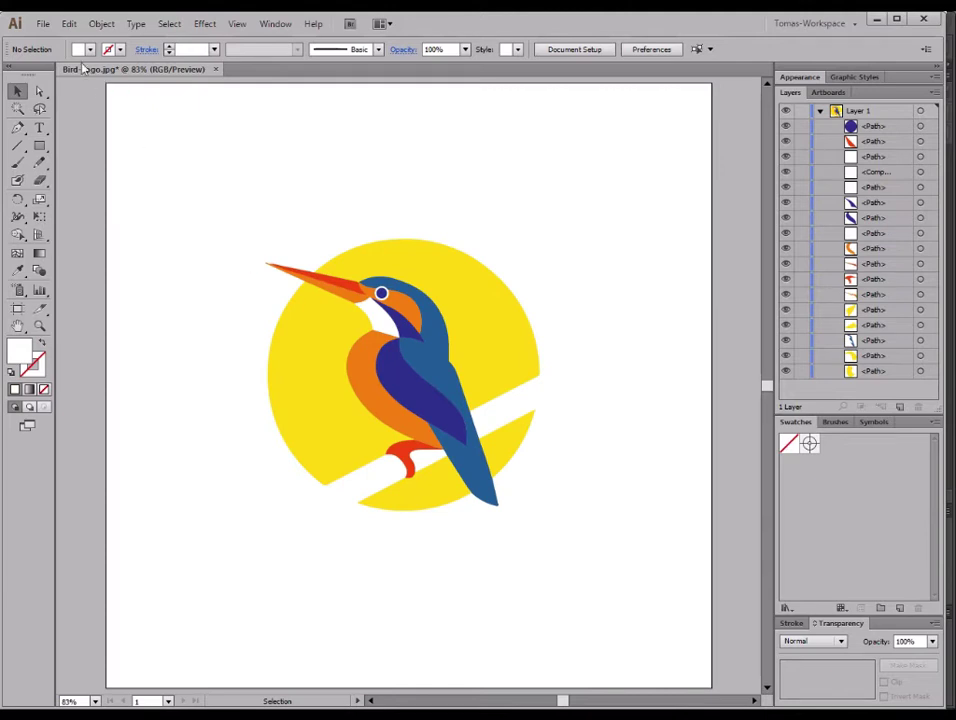
Step: Start Save As for the logo and choose SVG as the file type
{"action": "left_click", "coordinate": [45, 25]}
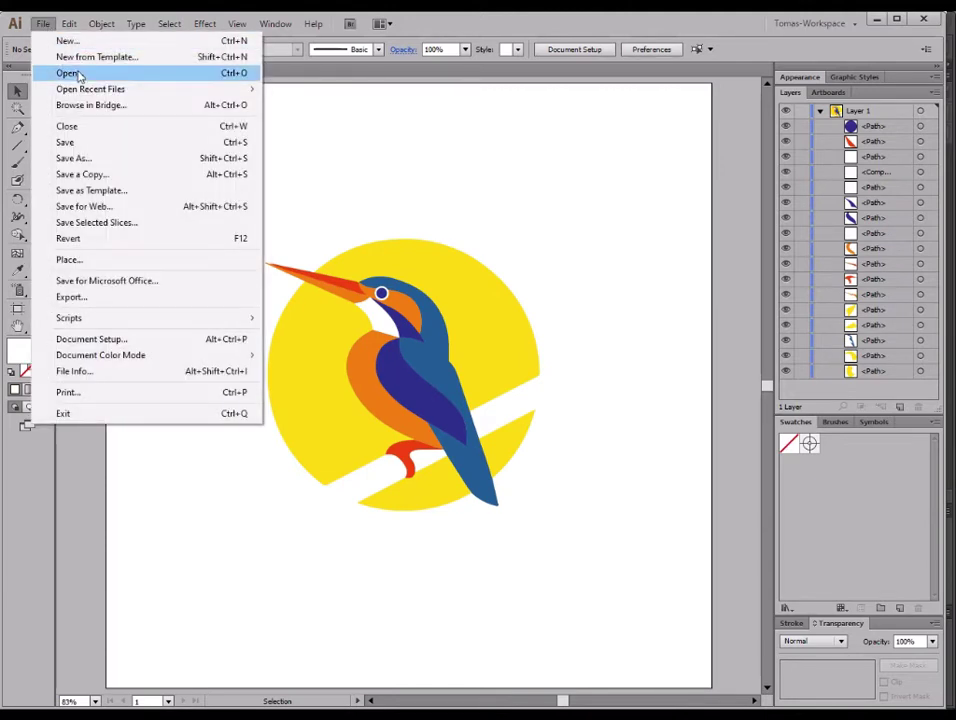
{"action": "left_click", "coordinate": [120, 160]}
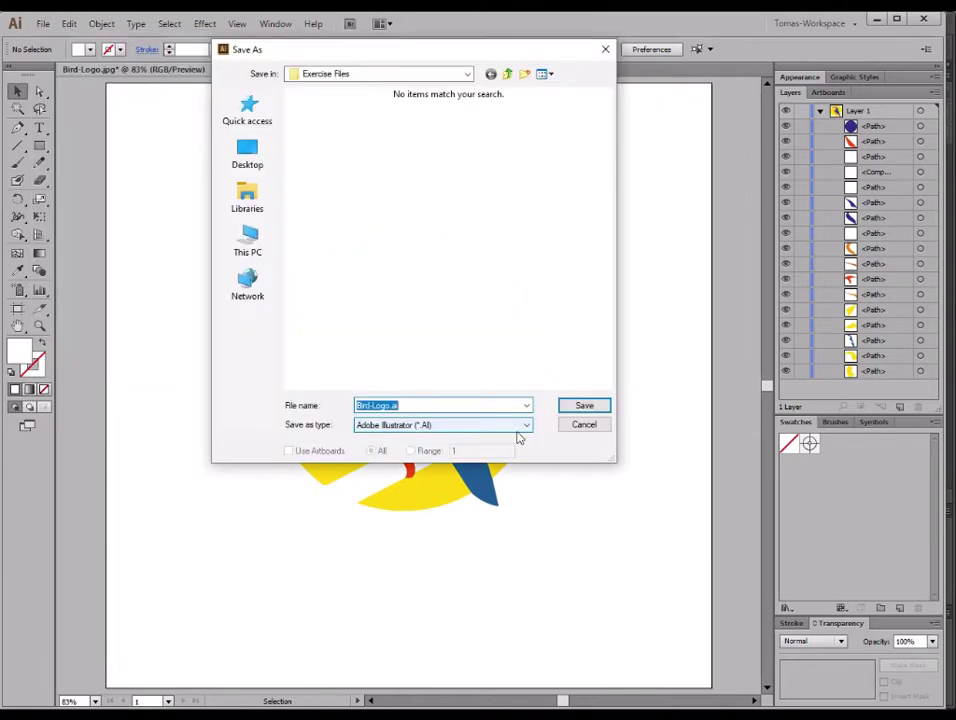
{"action": "left_click", "coordinate": [523, 426]}
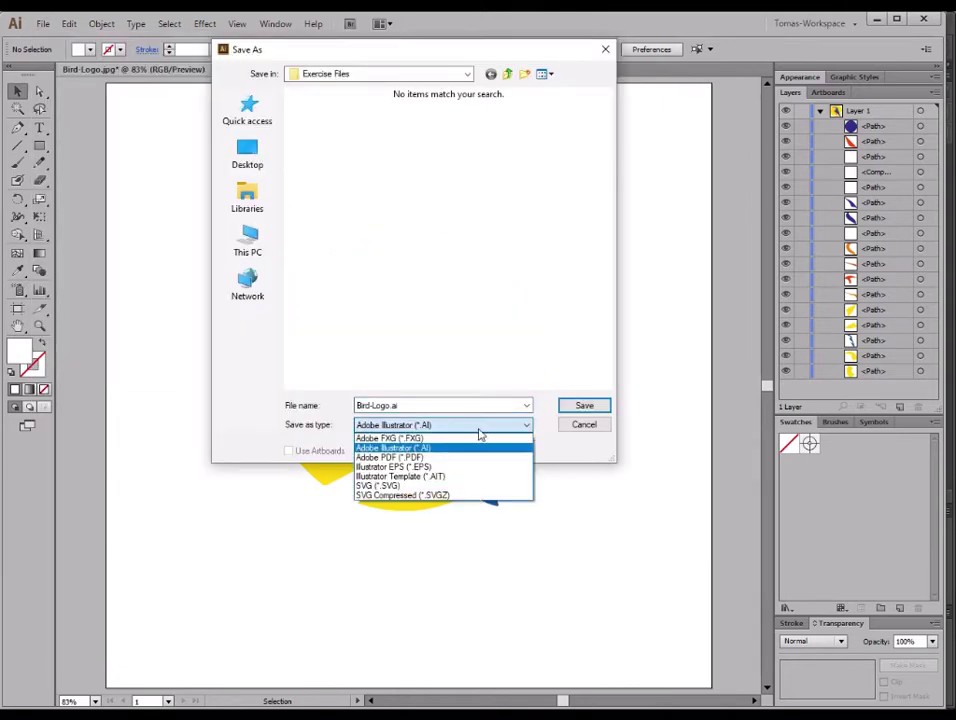
{"action": "left_click", "coordinate": [389, 487]}
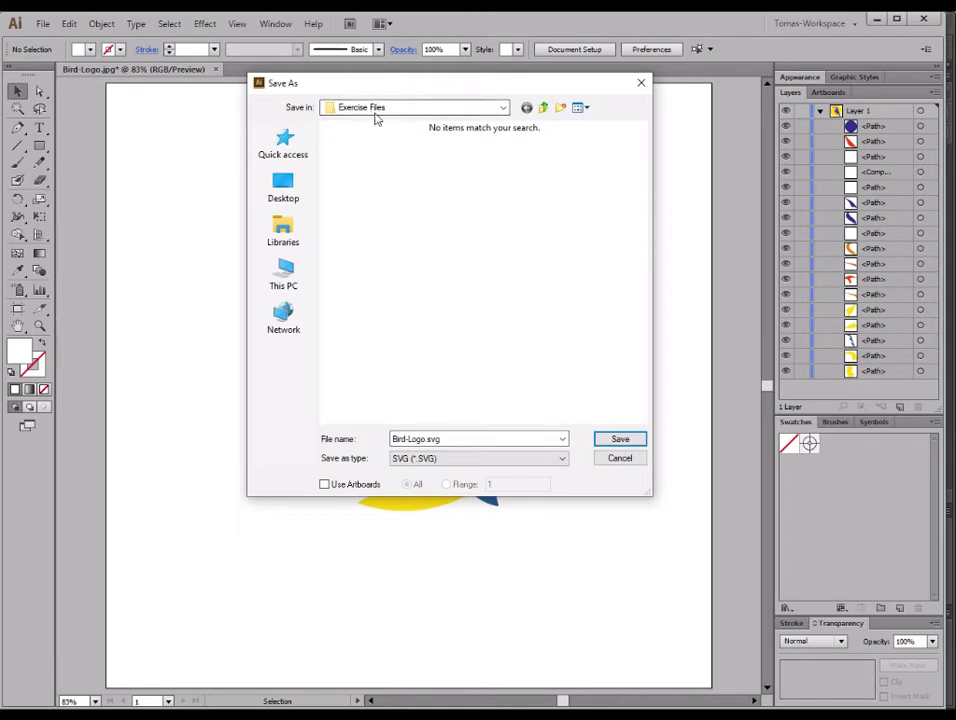
Step: Save Bird-Logo.svg with the default SVG options, then bring up Save for Web
{"action": "left_click", "coordinate": [620, 442]}
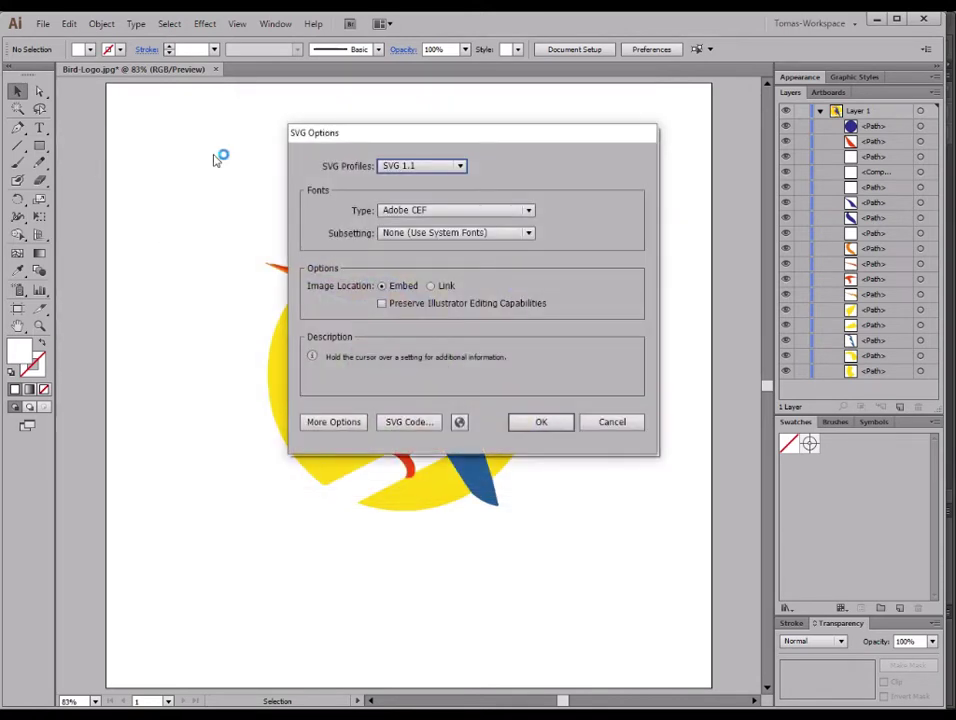
{"action": "left_click", "coordinate": [541, 421]}
{"action": "left_click", "coordinate": [43, 23]}
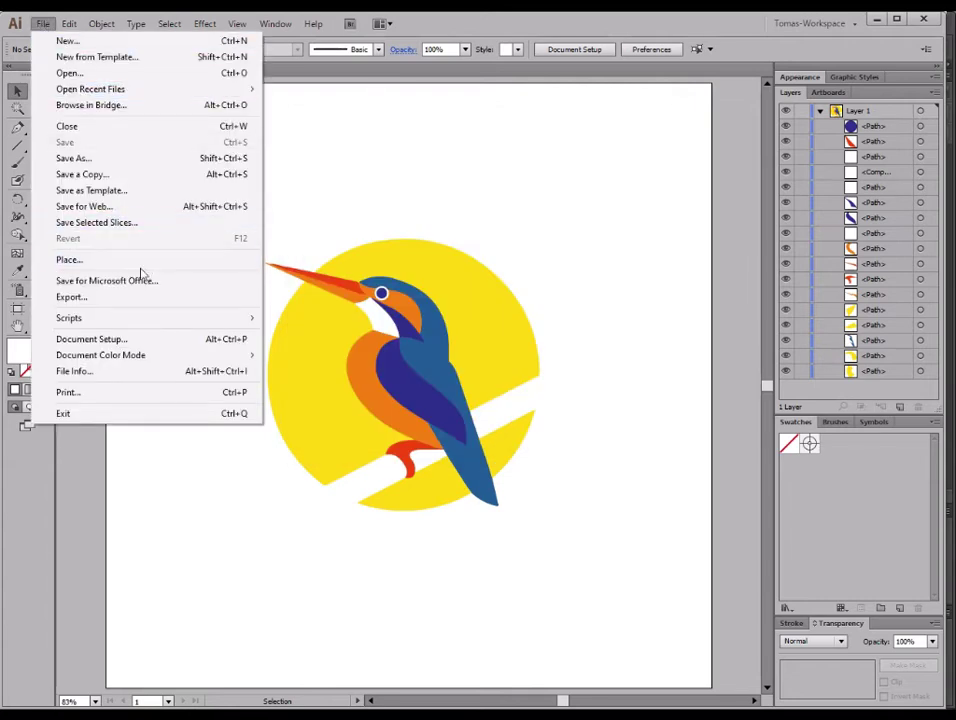
{"action": "left_click", "coordinate": [111, 208]}
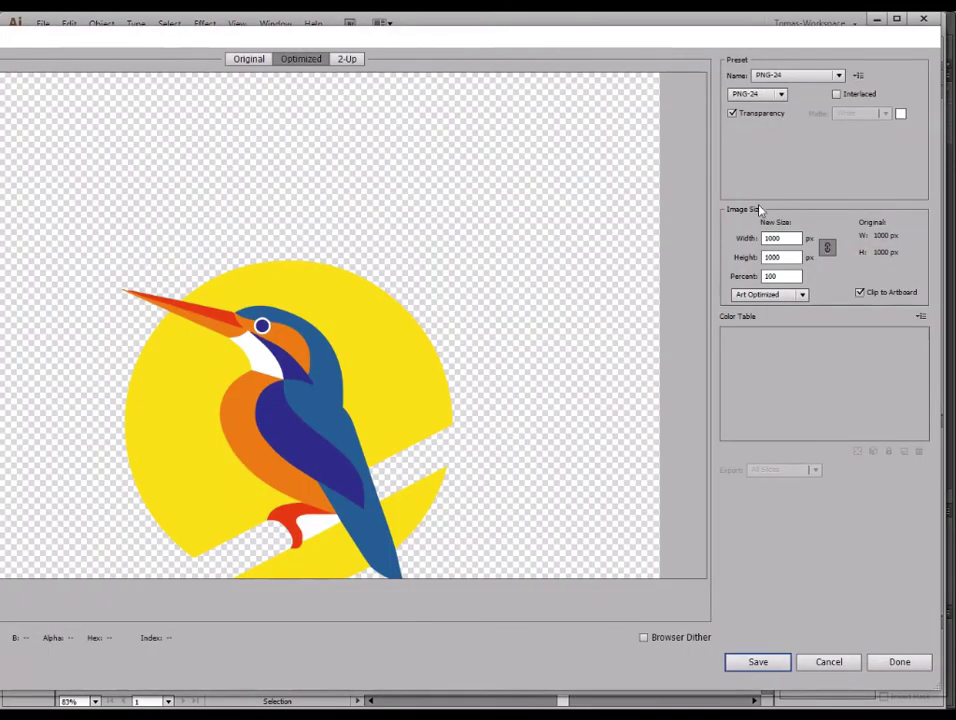
Step: Keep the PNG-24 preset and save the optimized image into the Recorded folder
{"action": "left_click", "coordinate": [838, 75]}
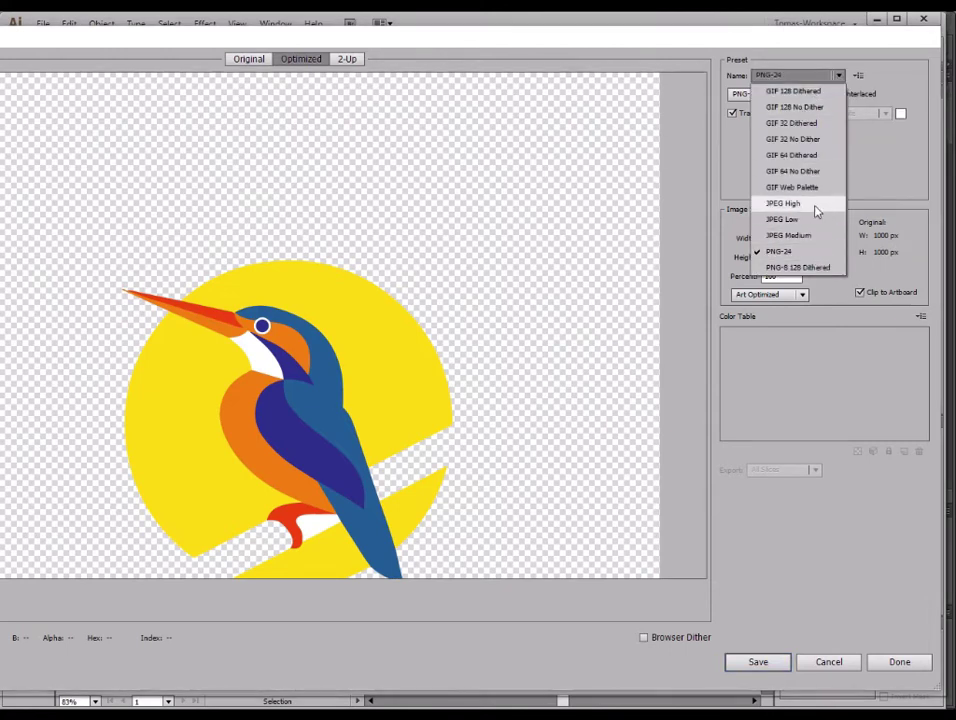
{"action": "left_click", "coordinate": [835, 49]}
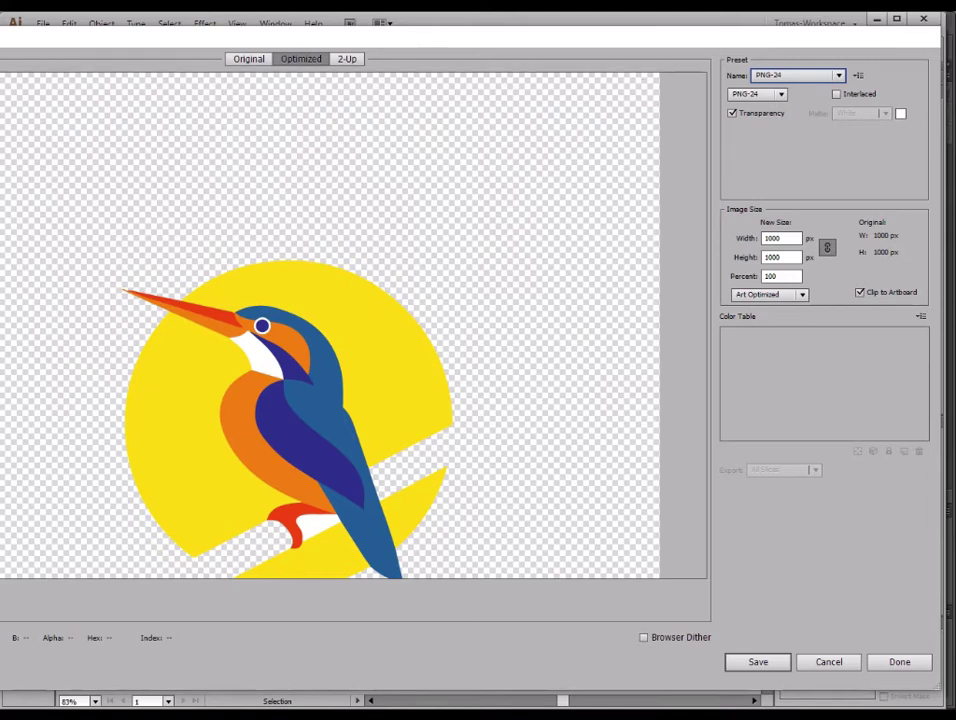
{"action": "left_click", "coordinate": [777, 665]}
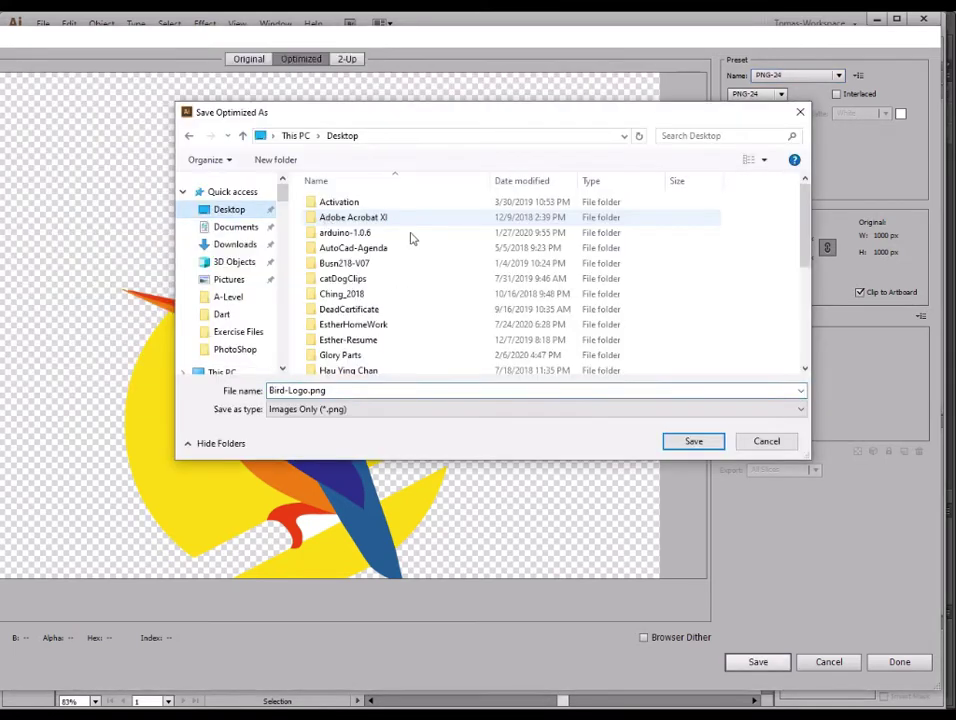
{"action": "scroll", "coordinate": [640, 200], "scroll_direction": "down", "scroll_amount": 6}
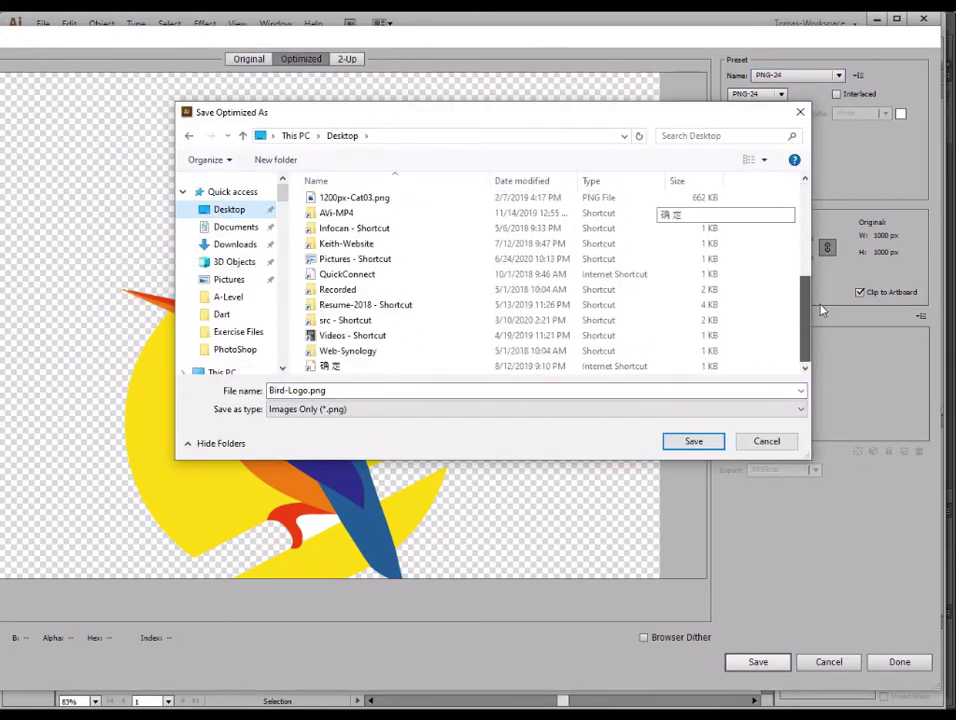
{"action": "double_click", "coordinate": [345, 258]}
{"action": "left_click_drag", "start_coordinate": [800, 204], "coordinate": [804, 213]}
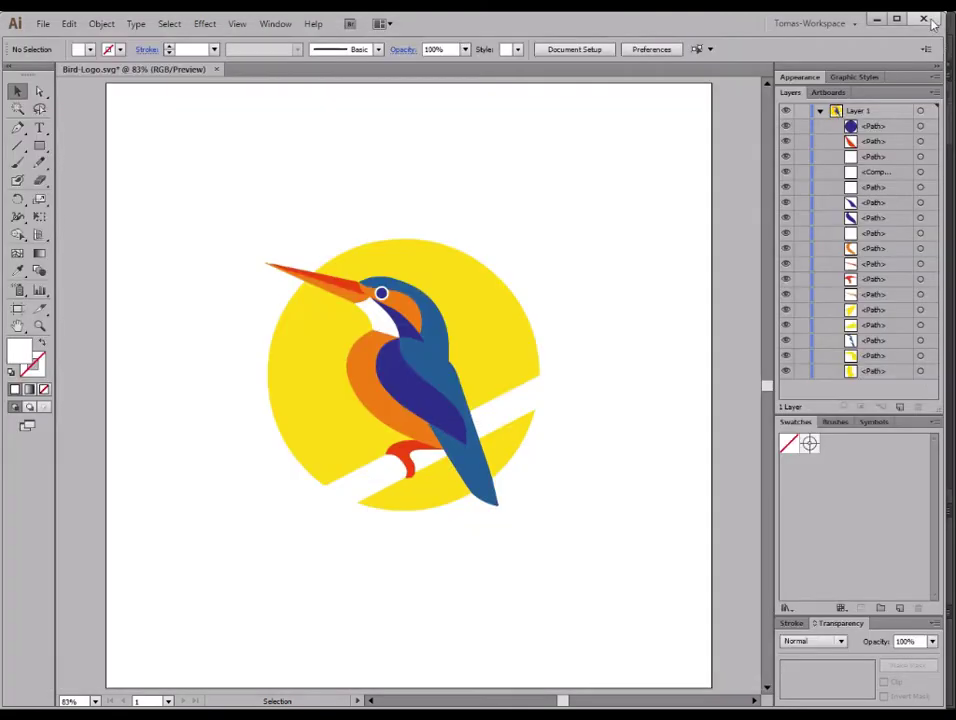
Step: Close the Bird logo document without saving, then select Bird-Logo.png in Explorer
{"action": "left_click", "coordinate": [931, 22]}
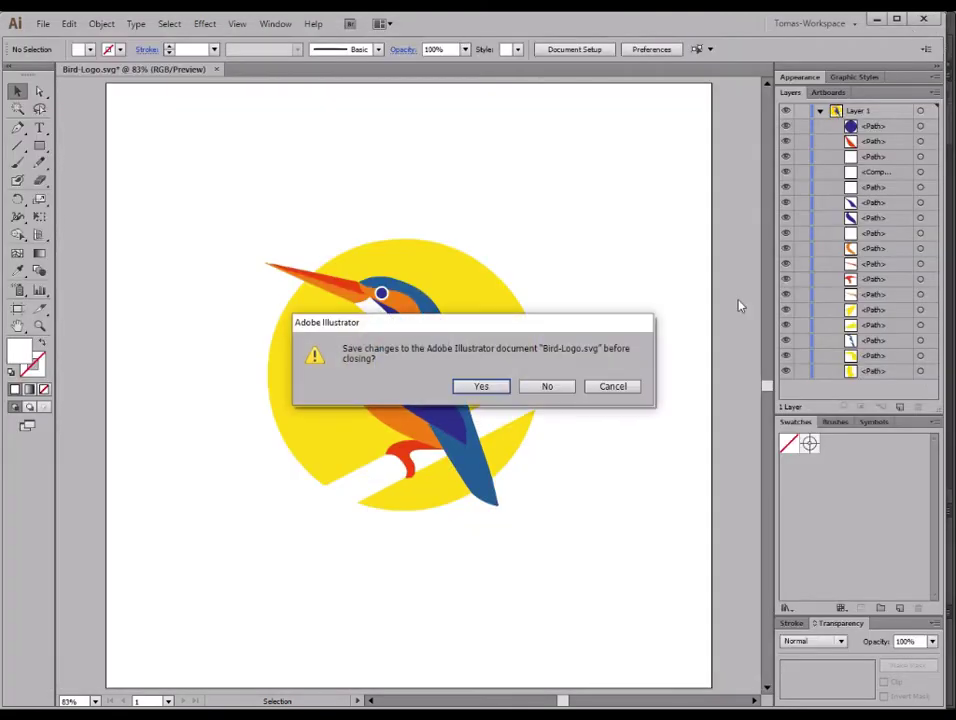
{"action": "left_click", "coordinate": [547, 384]}
{"action": "left_click", "coordinate": [380, 218]}
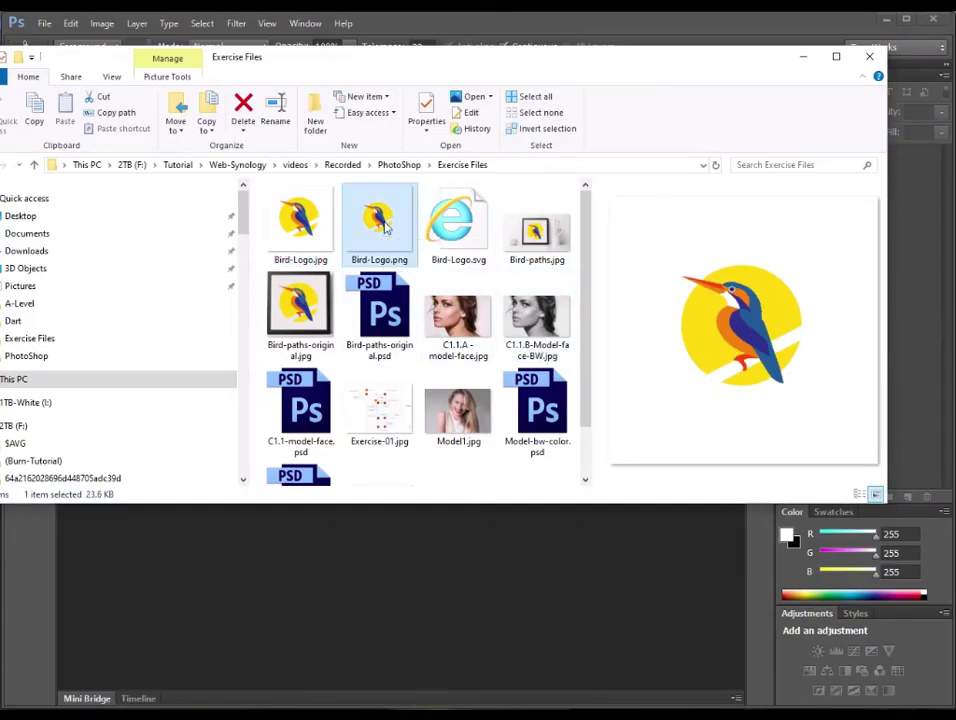
Step: Open Bird-Logo.png with Adobe Illustrator CS6
{"action": "double_click", "coordinate": [384, 228]}
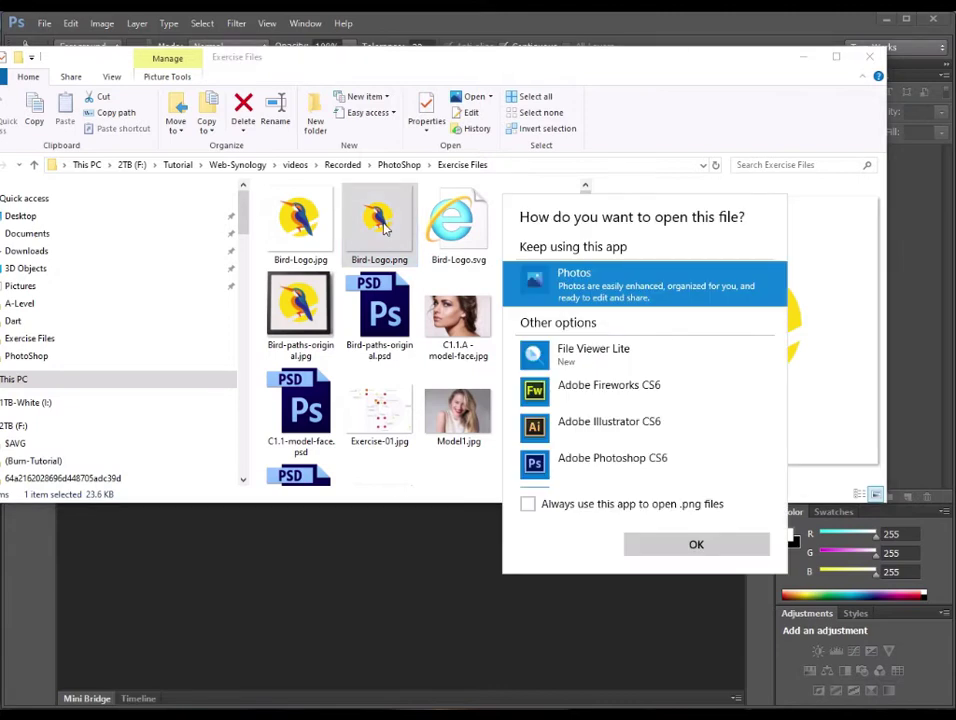
{"action": "left_click", "coordinate": [648, 426]}
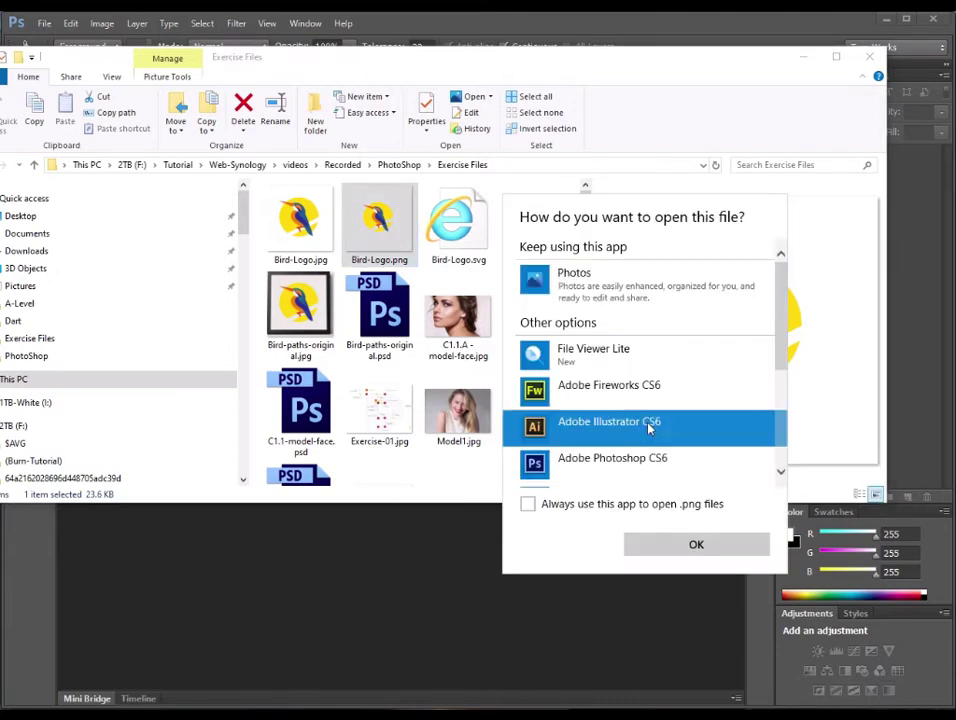
{"action": "left_click", "coordinate": [697, 544]}
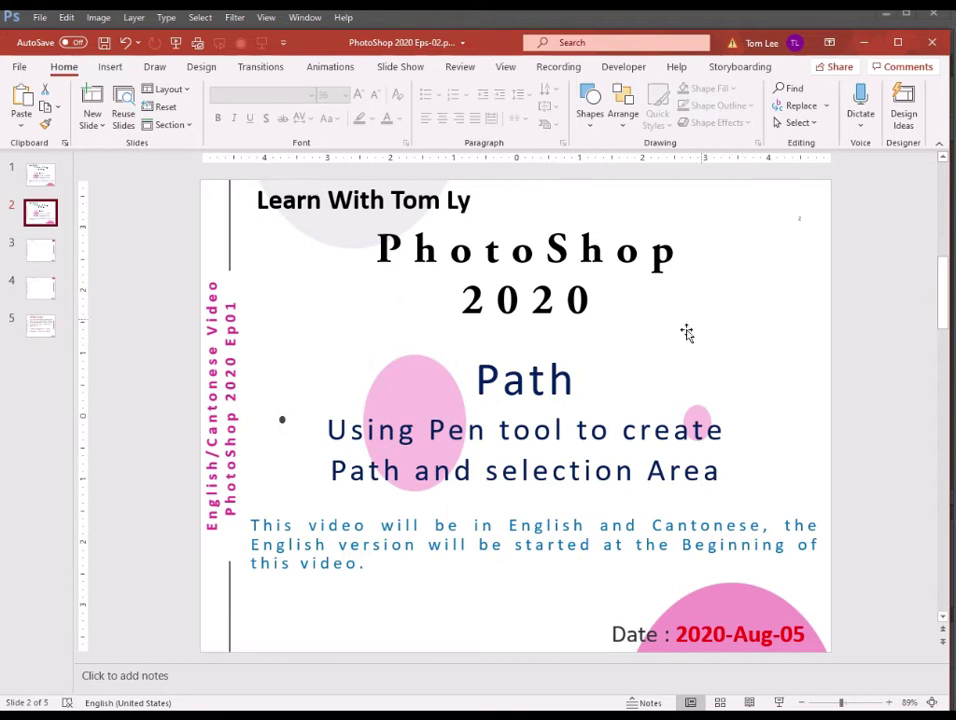
Step: Highlight 'Path' and 'selection Area' on the title slide, then switch back to Photoshop
{"action": "left_click_drag", "start_coordinate": [576, 384], "coordinate": [493, 385]}
{"action": "key", "text": "Down"}
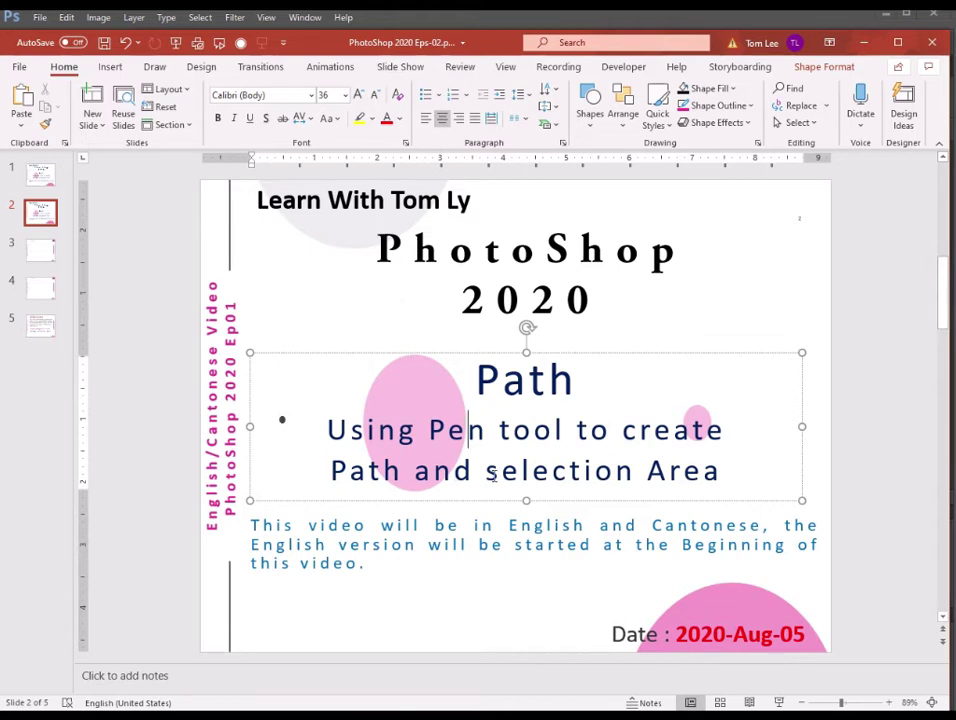
{"action": "left_click_drag", "start_coordinate": [491, 475], "coordinate": [722, 472]}
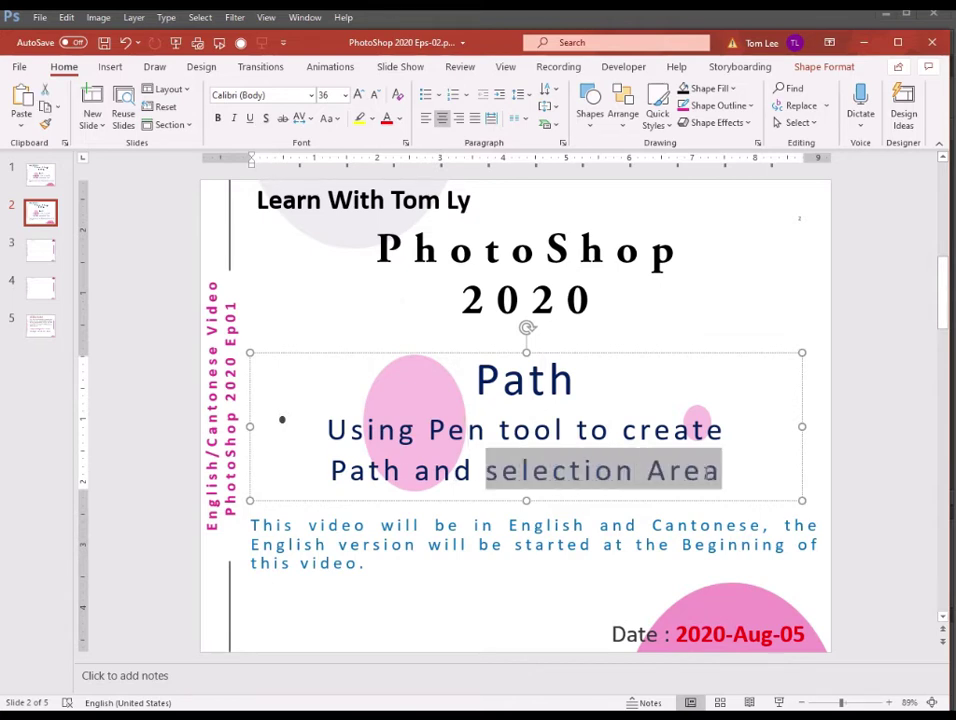
{"action": "left_click", "coordinate": [868, 396]}
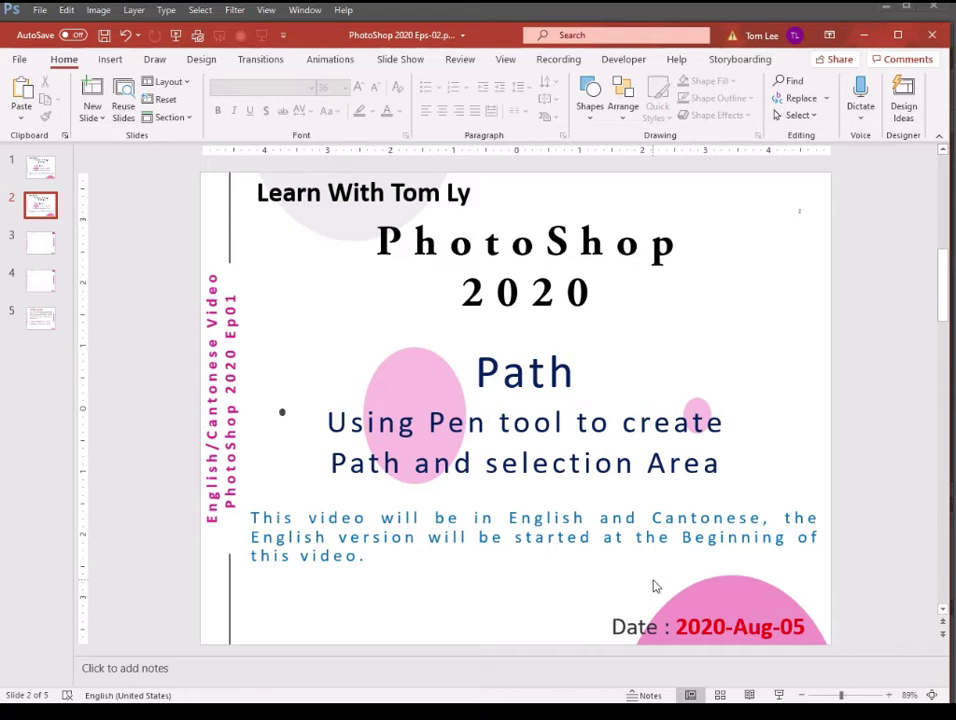
{"action": "key", "text": "alt+Tab"}
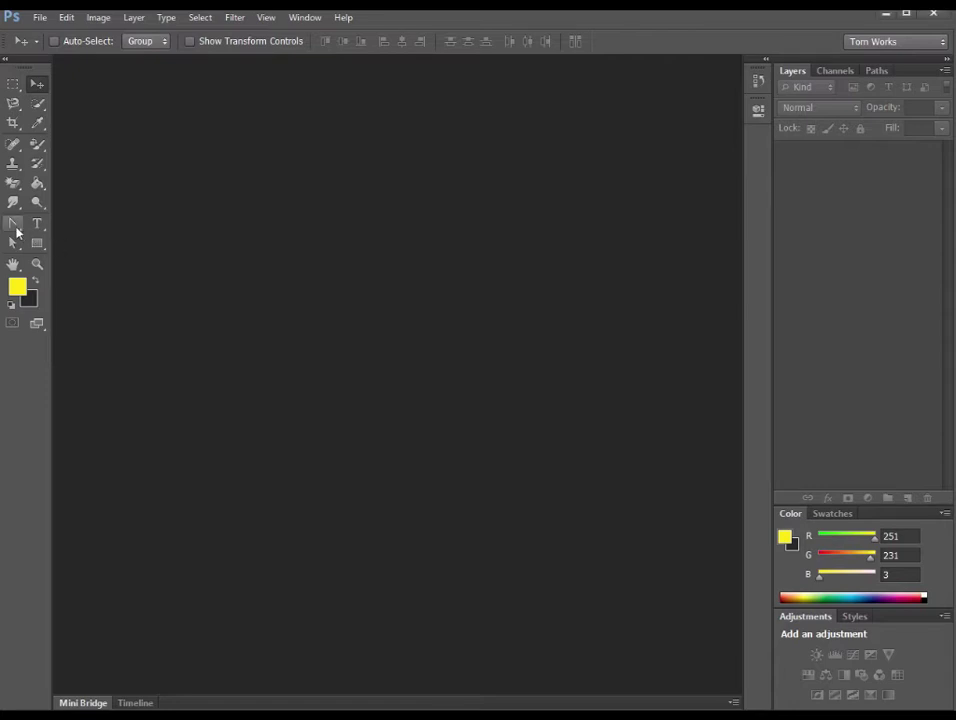
Step: Select the Pen Tool and open simplepath.jpg through File > Open
{"action": "left_click_drag", "start_coordinate": [16, 232], "coordinate": [75, 222]}
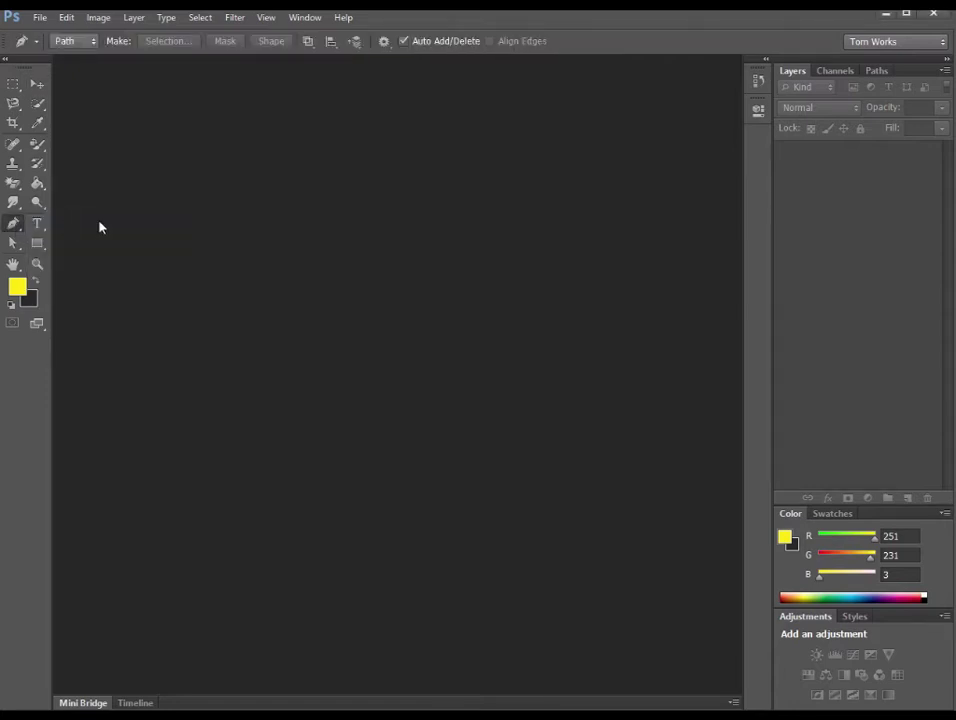
{"action": "left_click", "coordinate": [39, 17]}
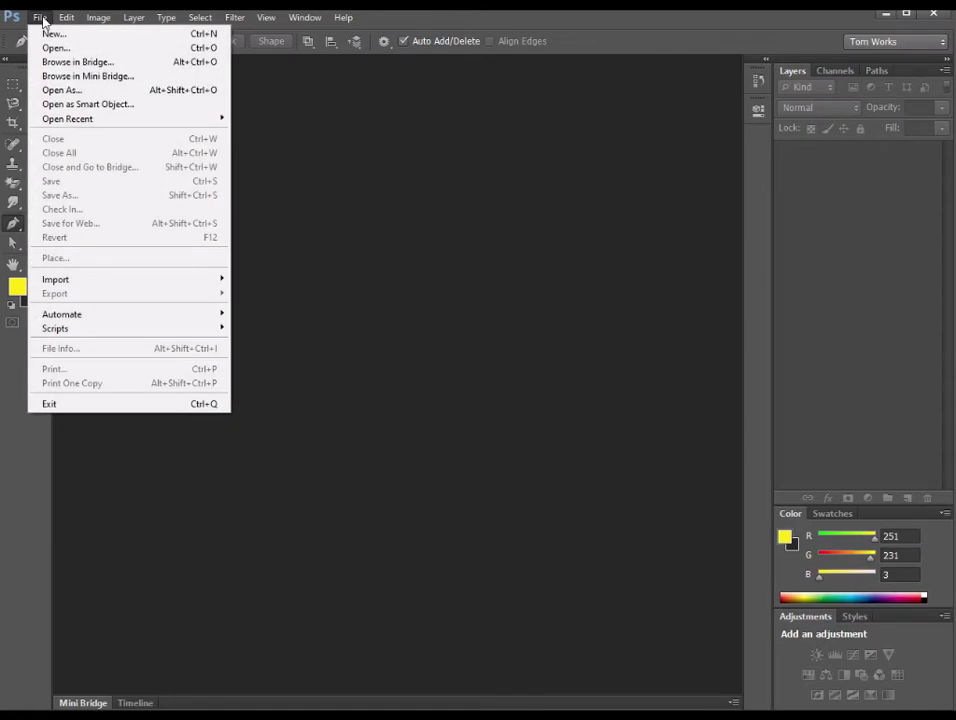
{"action": "left_click", "coordinate": [42, 48]}
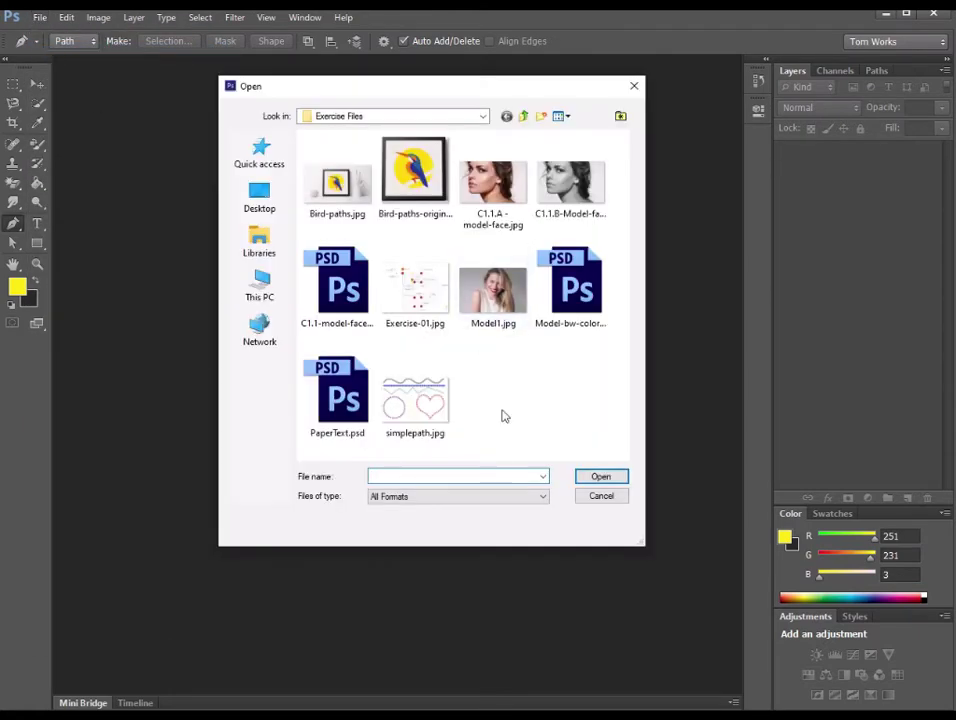
{"action": "left_click", "coordinate": [432, 415]}
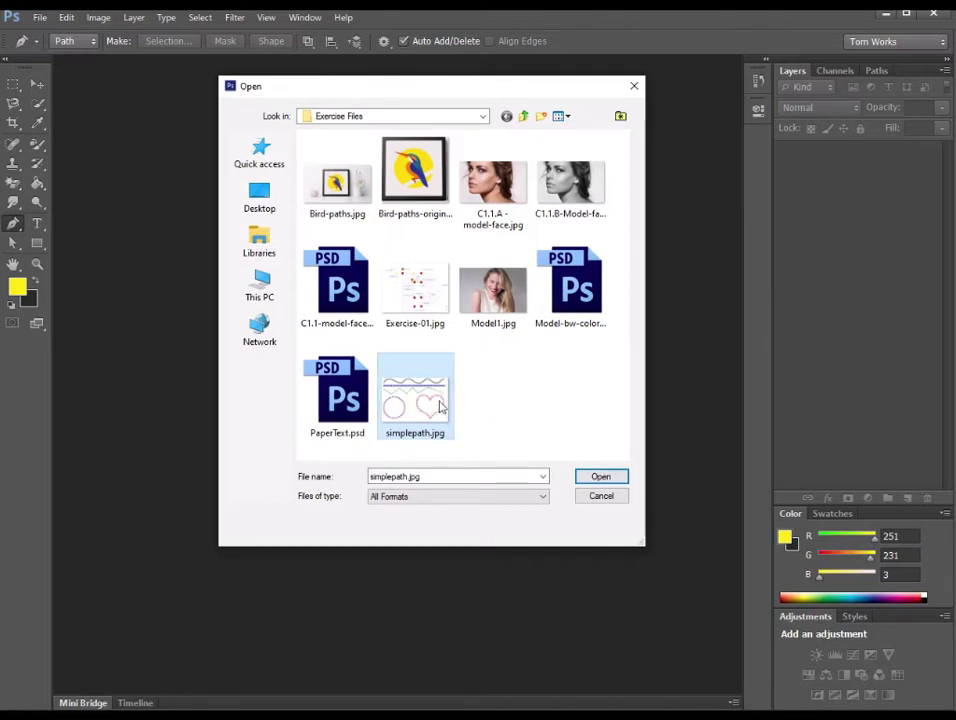
{"action": "left_click", "coordinate": [604, 478]}
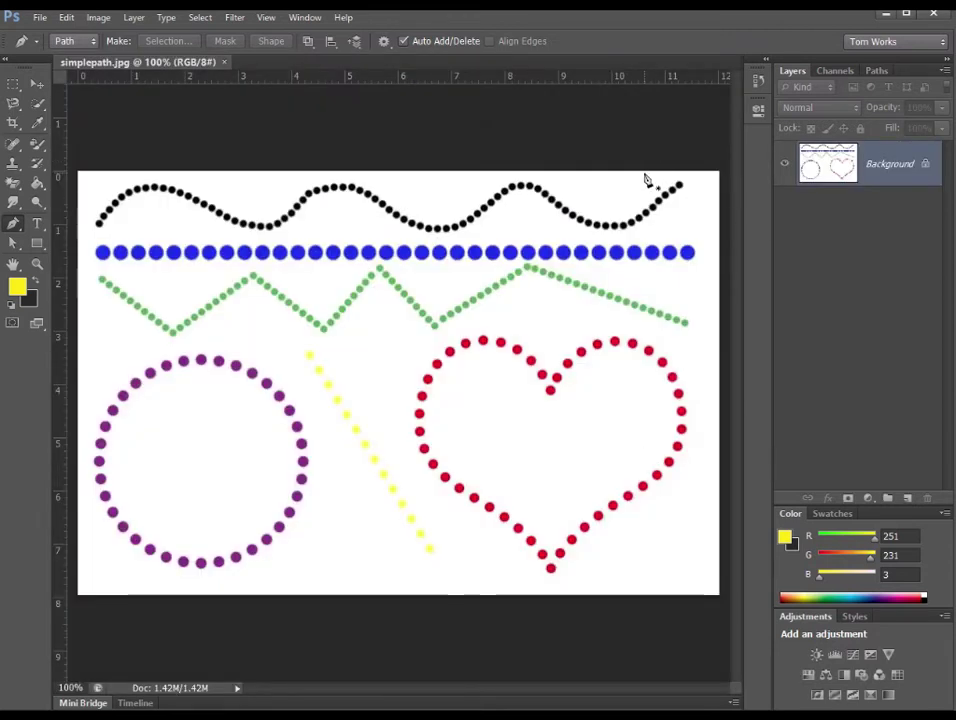
Step: Rename the Background layer to Basic
{"action": "double_click", "coordinate": [896, 172]}
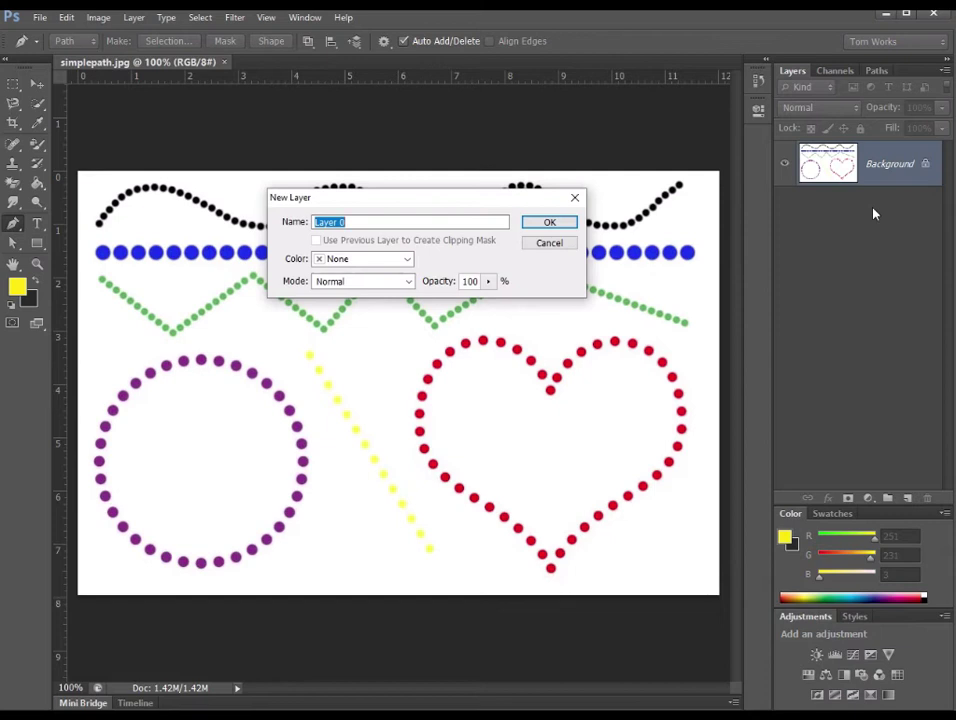
{"action": "type", "text": "Basic"}
{"action": "key", "text": "Return"}
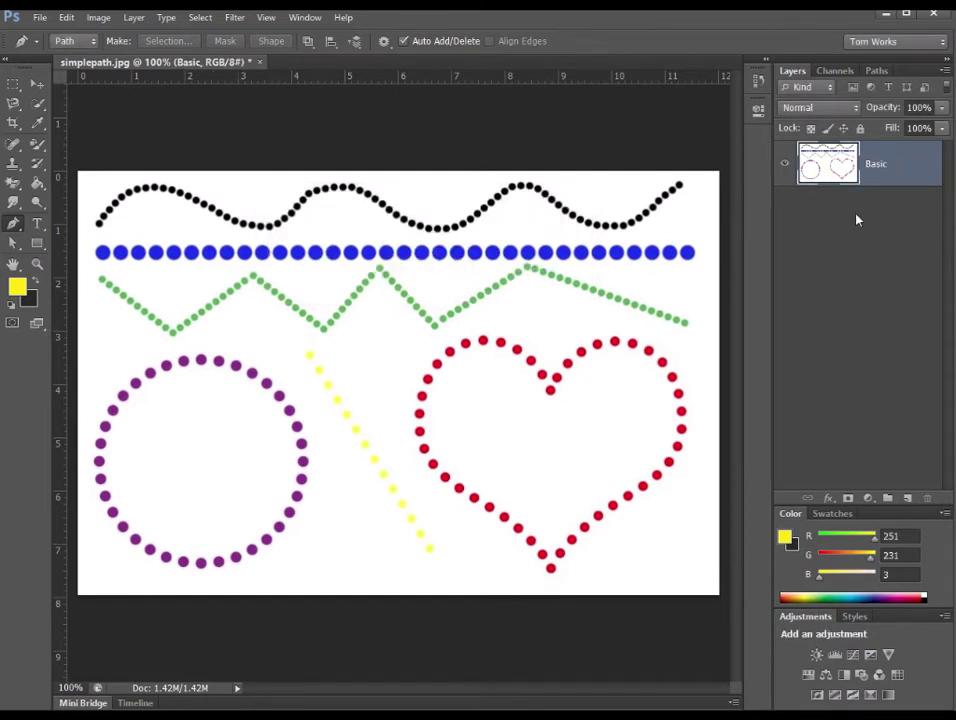
Step: Add a new empty layer above Basic and name it Drawing
{"action": "left_click", "coordinate": [907, 498]}
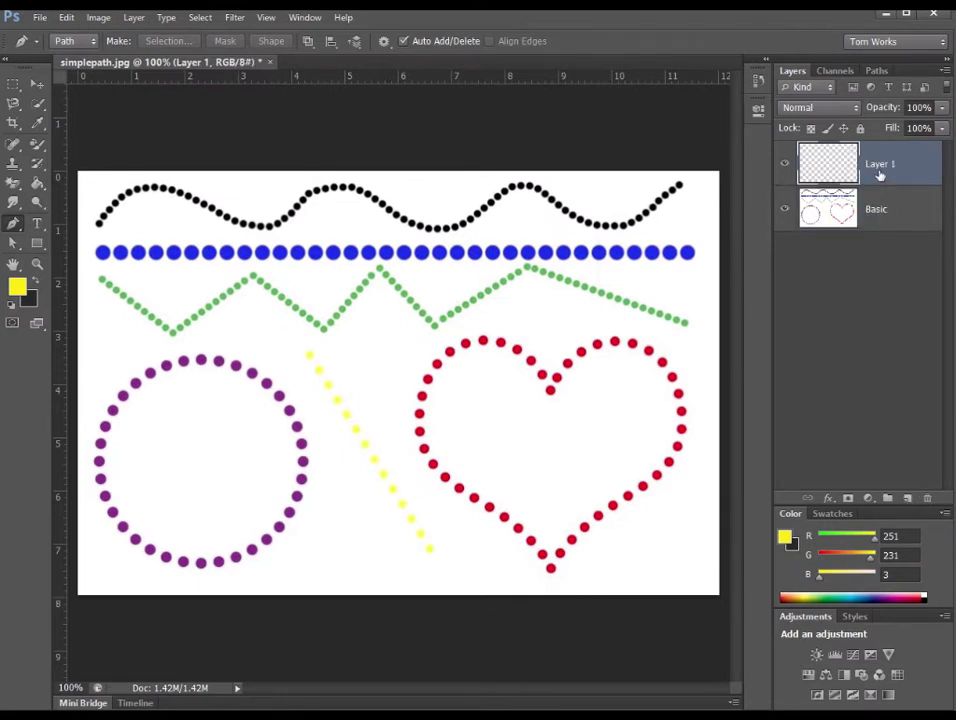
{"action": "double_click", "coordinate": [880, 166]}
{"action": "left_click", "coordinate": [880, 166]}
{"action": "left_click_drag", "start_coordinate": [897, 166], "coordinate": [862, 168]}
{"action": "type", "text": "Drawing"}
{"action": "key", "text": "Return"}
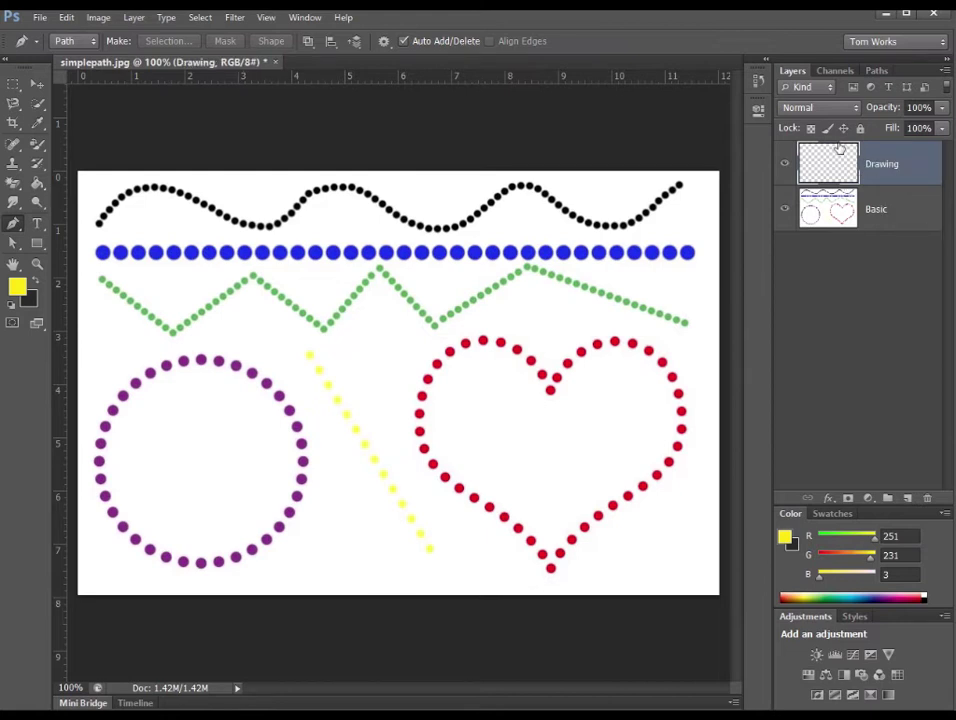
Step: Set Basic's opacity to 29%, lock it completely, and hide it
{"action": "left_click", "coordinate": [883, 213]}
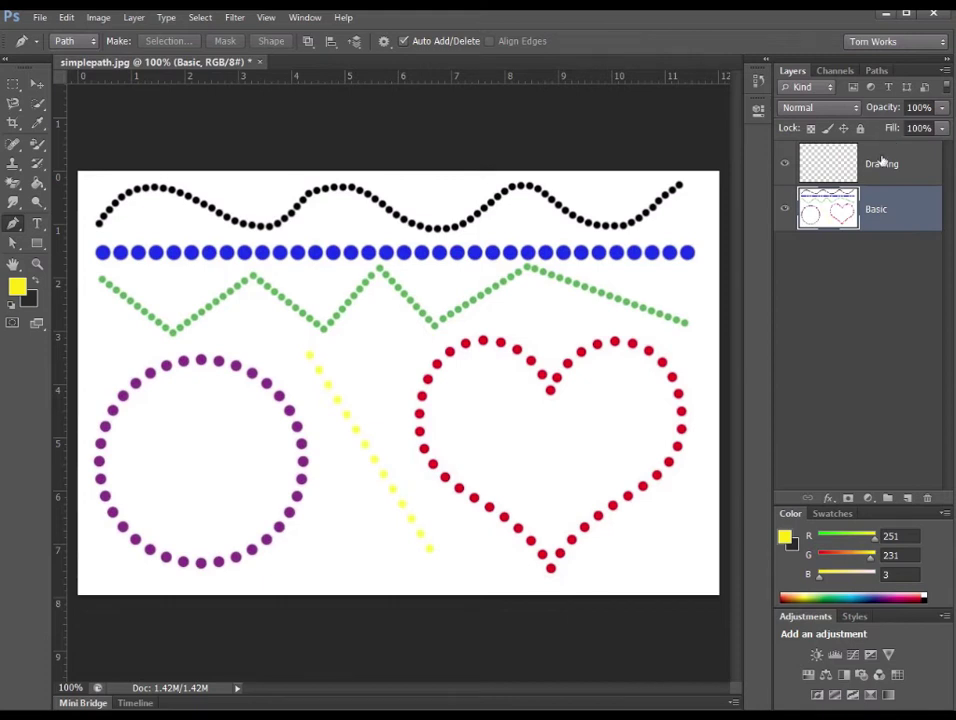
{"action": "left_click", "coordinate": [941, 109]}
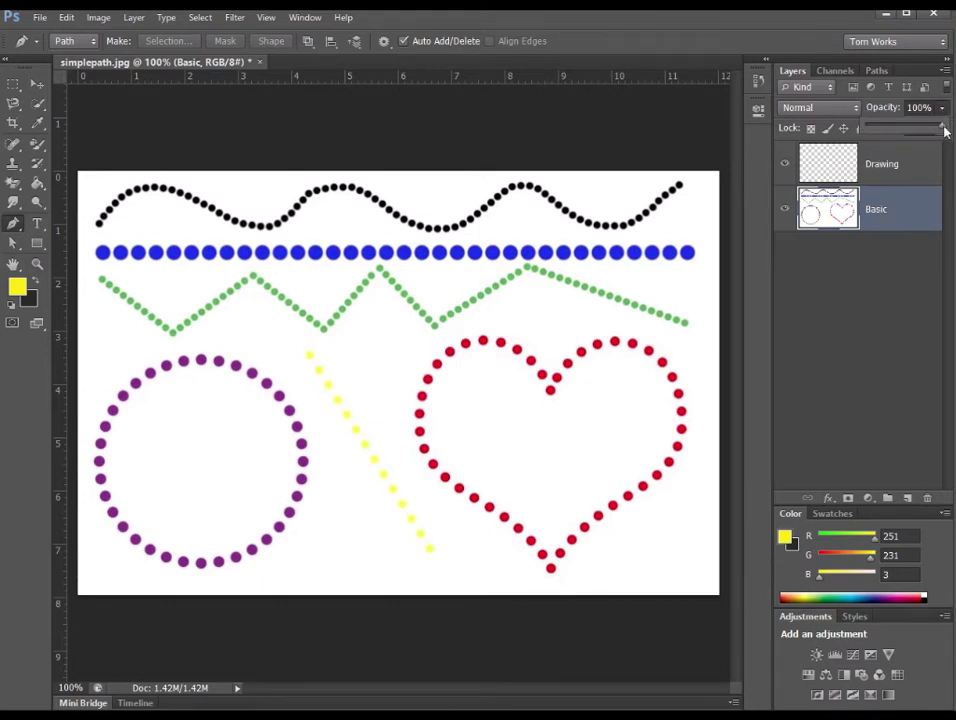
{"action": "left_click_drag", "start_coordinate": [940, 129], "coordinate": [891, 132]}
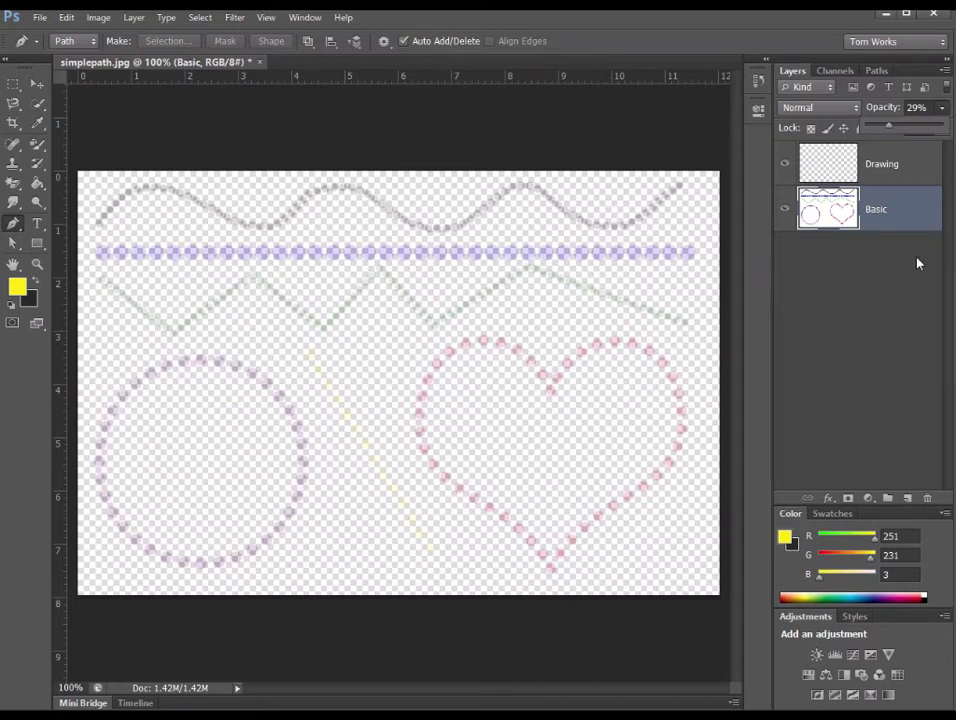
{"action": "left_click", "coordinate": [897, 215]}
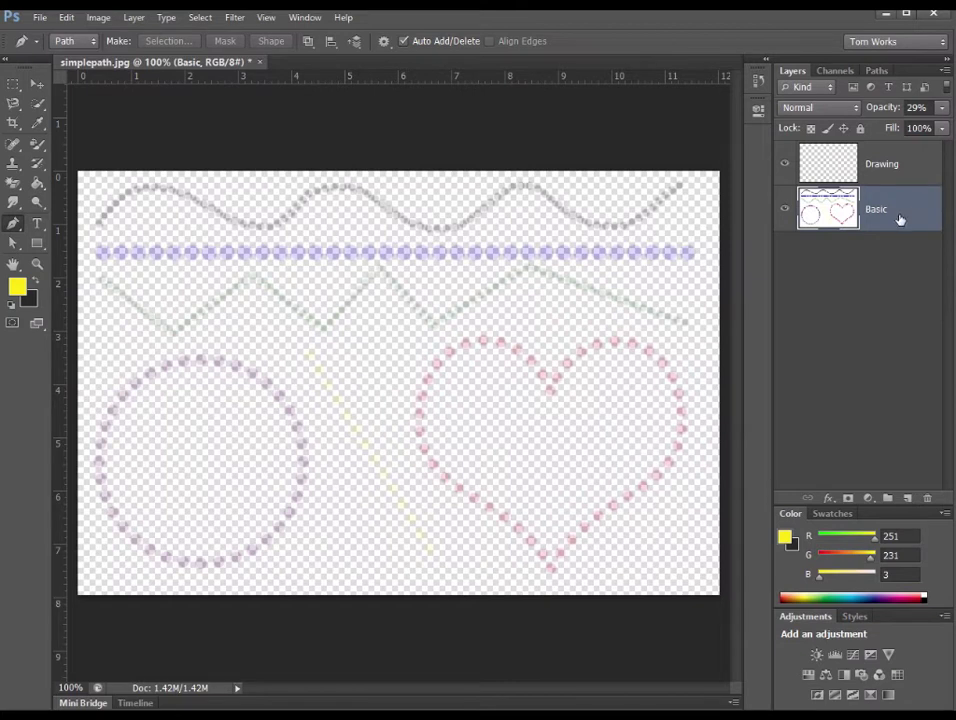
{"action": "left_click", "coordinate": [860, 128]}
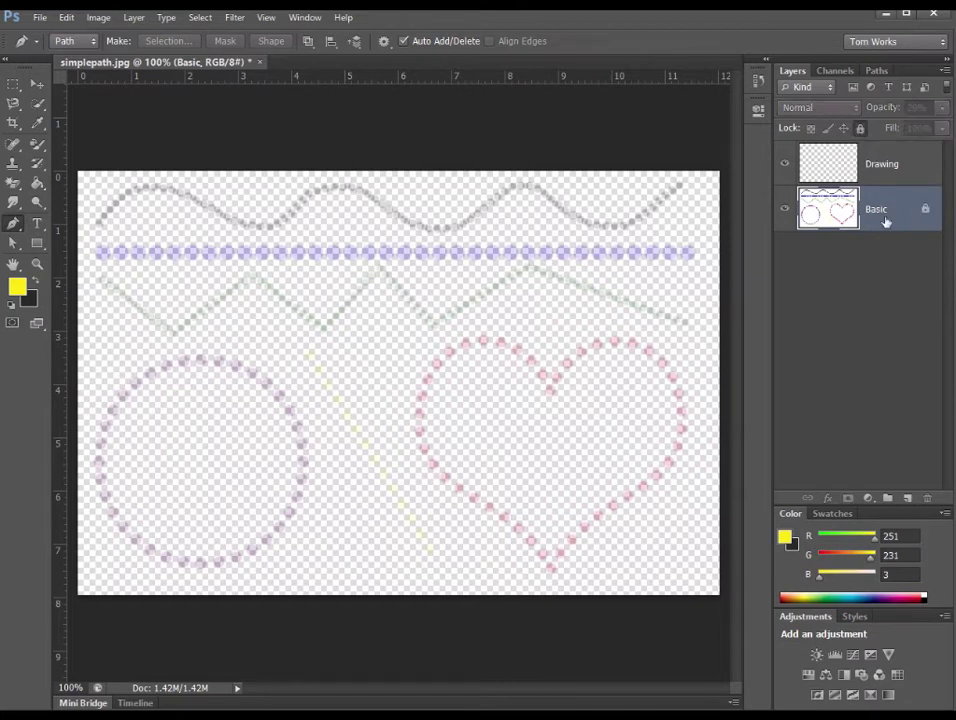
{"action": "left_click", "coordinate": [785, 209]}
Step: Show Basic again and, on the Drawing layer, trace the yellow diagonal with a two-point pen path
{"action": "left_click", "coordinate": [911, 177]}
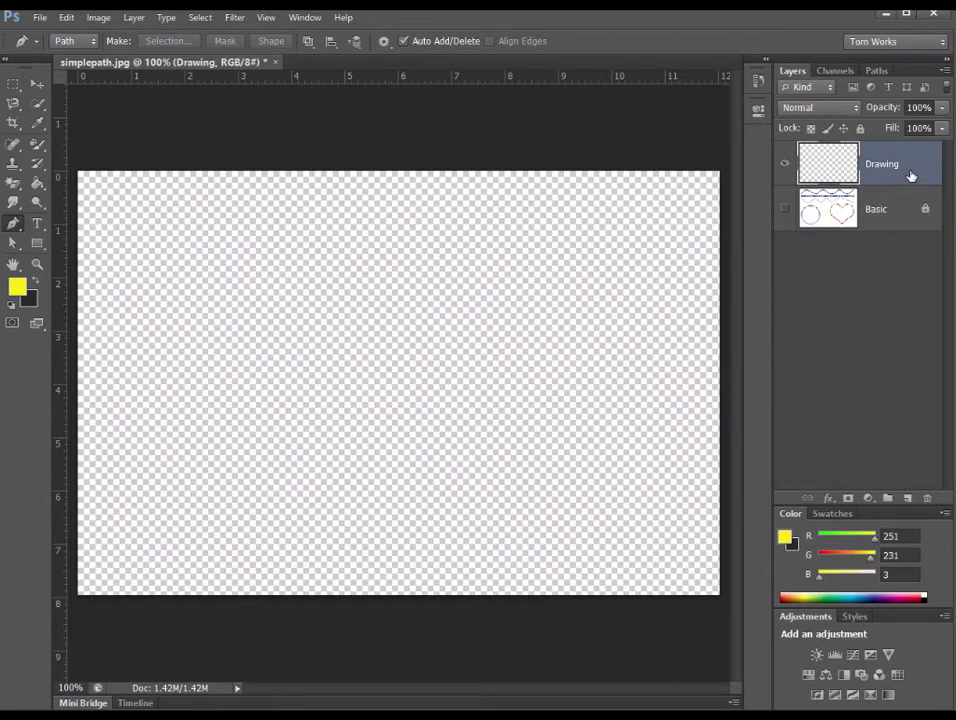
{"action": "left_click", "coordinate": [786, 209]}
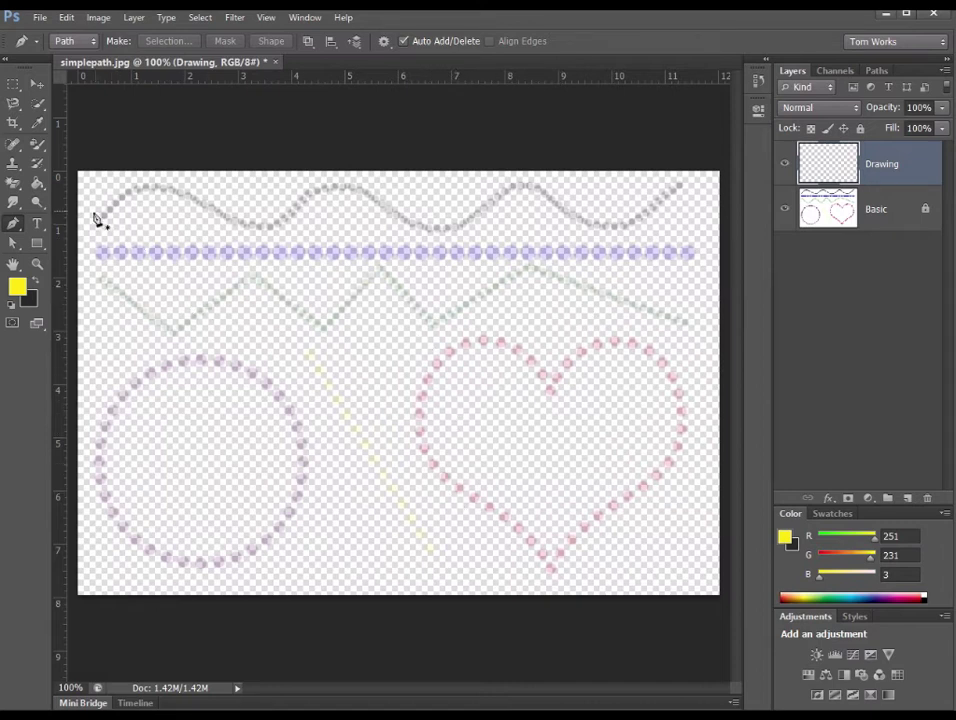
{"action": "left_click", "coordinate": [18, 226]}
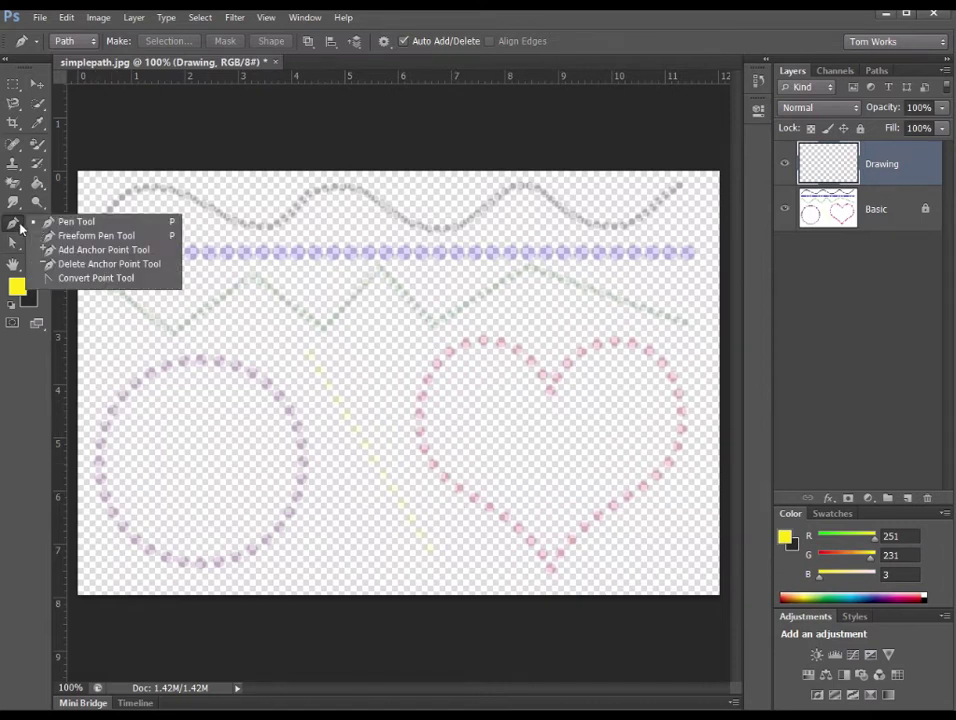
{"action": "left_click", "coordinate": [76, 227]}
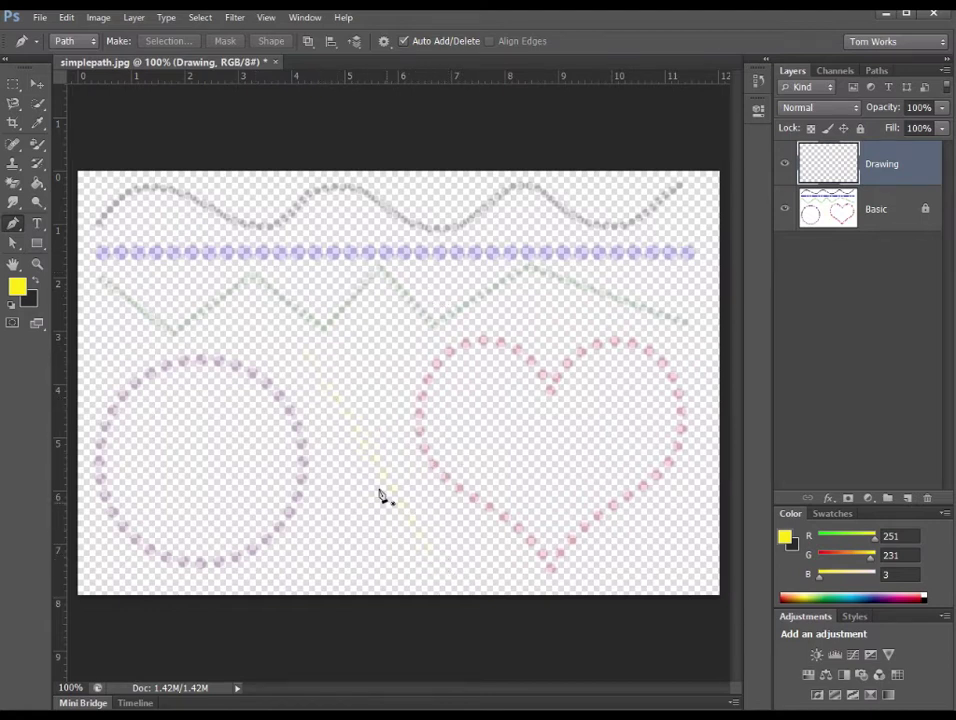
{"action": "left_click", "coordinate": [302, 355]}
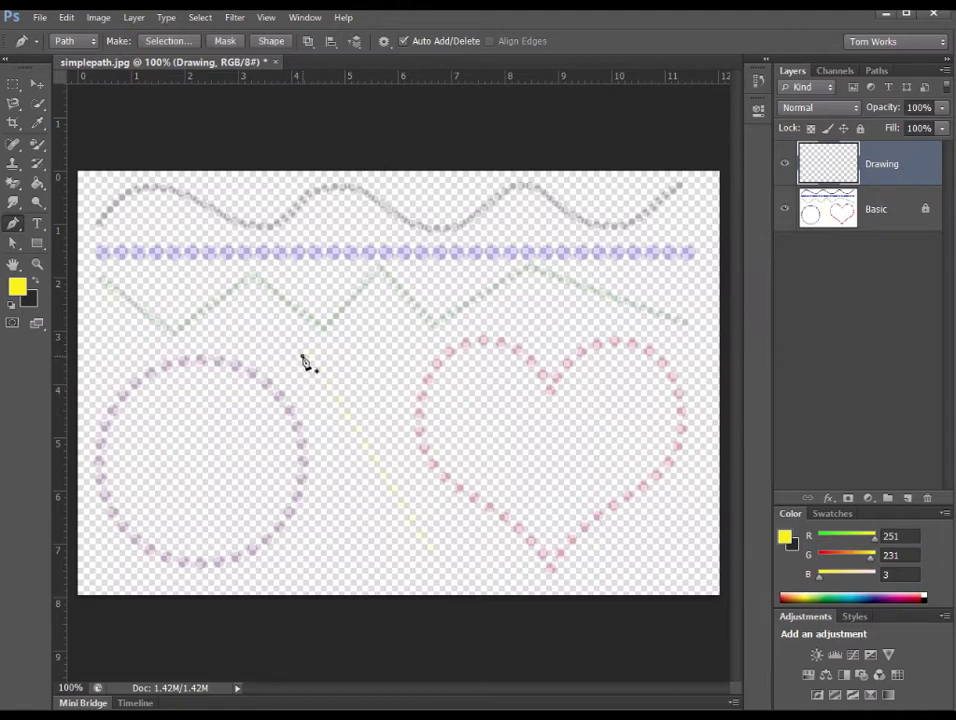
{"action": "left_click", "coordinate": [434, 549]}
{"action": "left_click", "coordinate": [13, 245]}
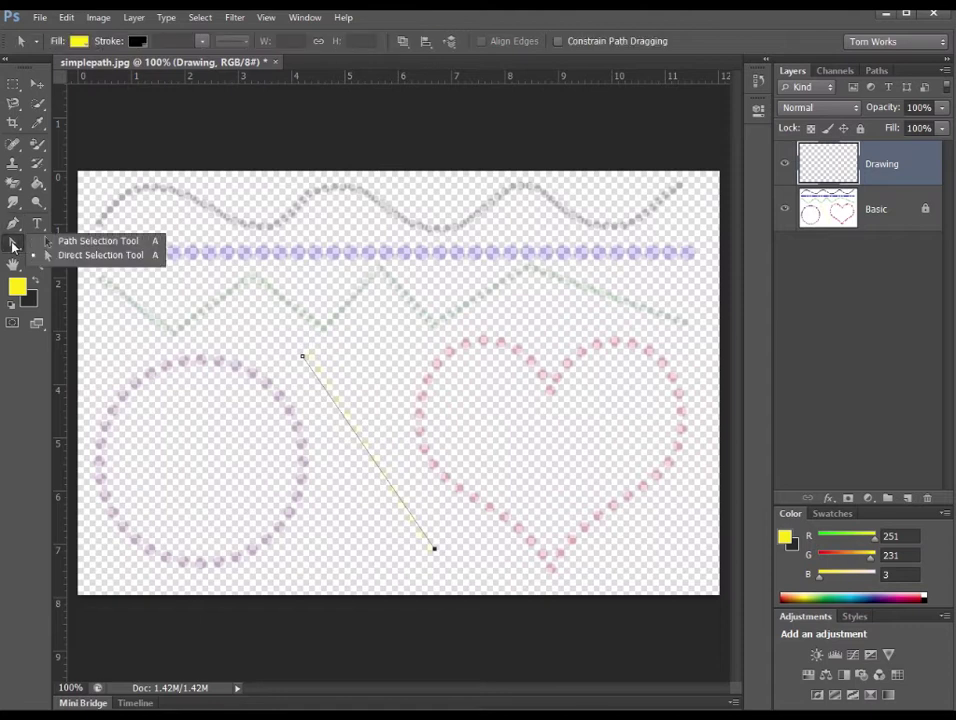
{"action": "left_click", "coordinate": [101, 251]}
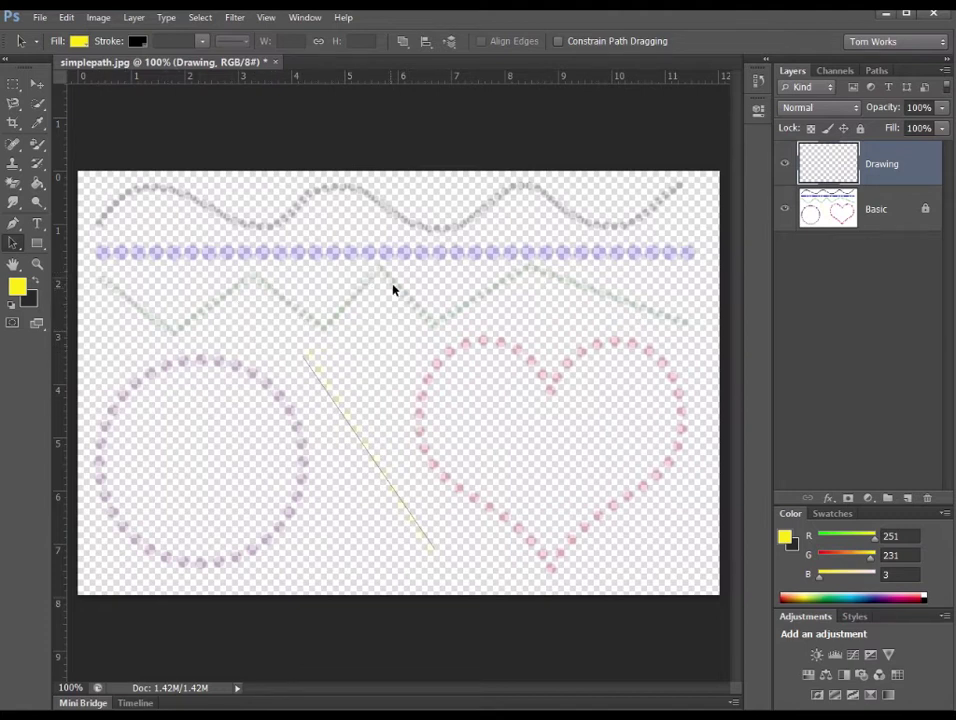
Step: Trace the zigzag with straight pen segments through its eight corner points, left to right
{"action": "left_click", "coordinate": [14, 225]}
{"action": "left_click", "coordinate": [76, 224]}
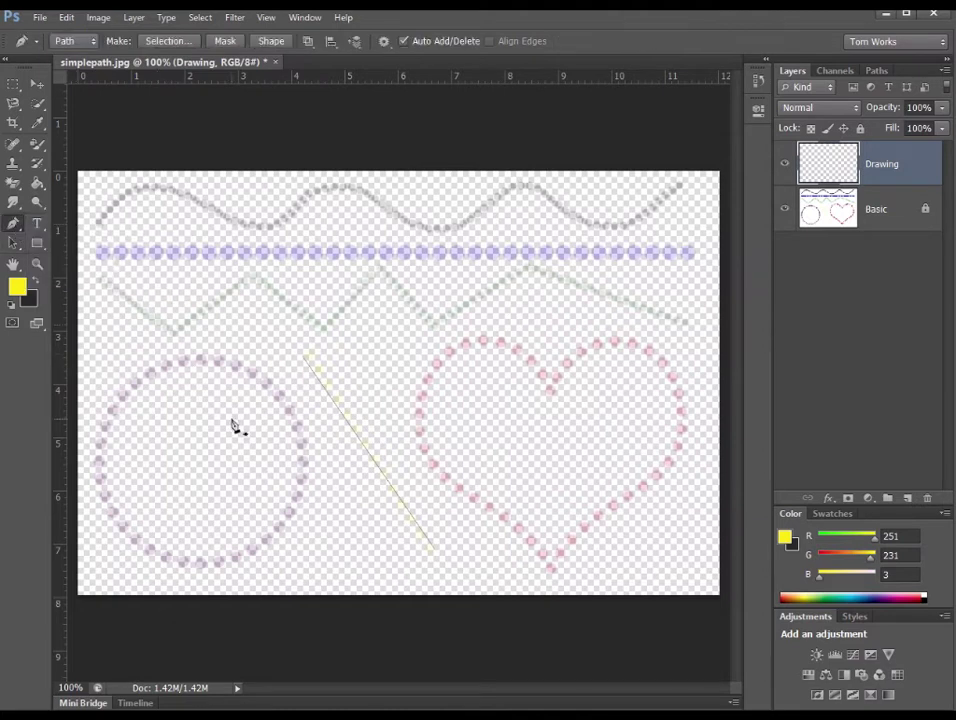
{"action": "left_click", "coordinate": [102, 277]}
{"action": "left_click", "coordinate": [173, 335]}
{"action": "left_click", "coordinate": [254, 274]}
{"action": "left_click", "coordinate": [326, 329]}
{"action": "left_click", "coordinate": [377, 271]}
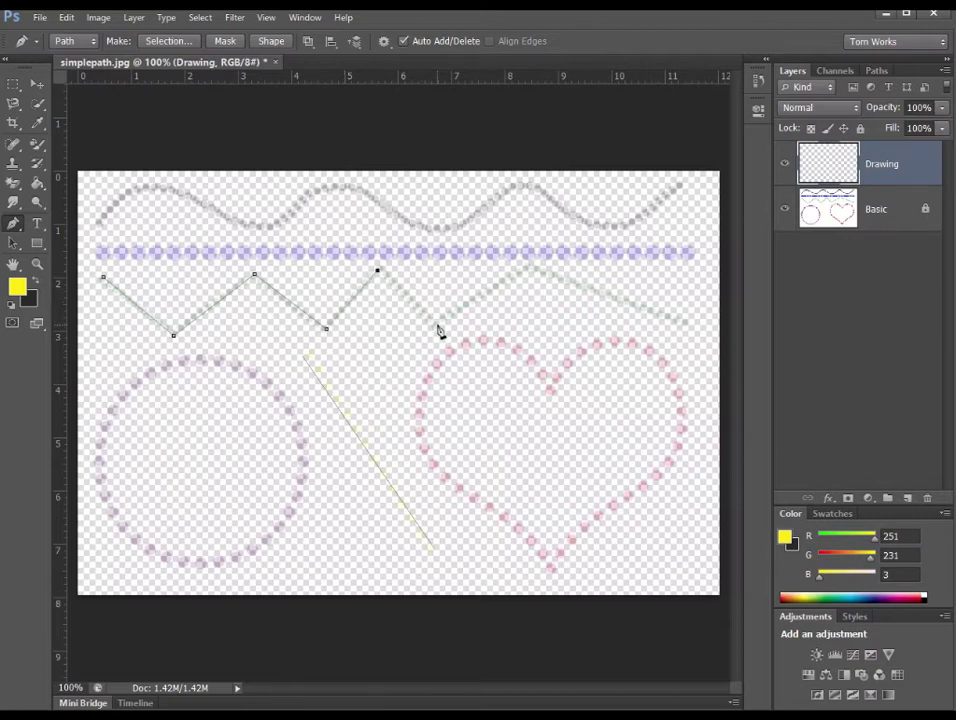
{"action": "left_click", "coordinate": [438, 331]}
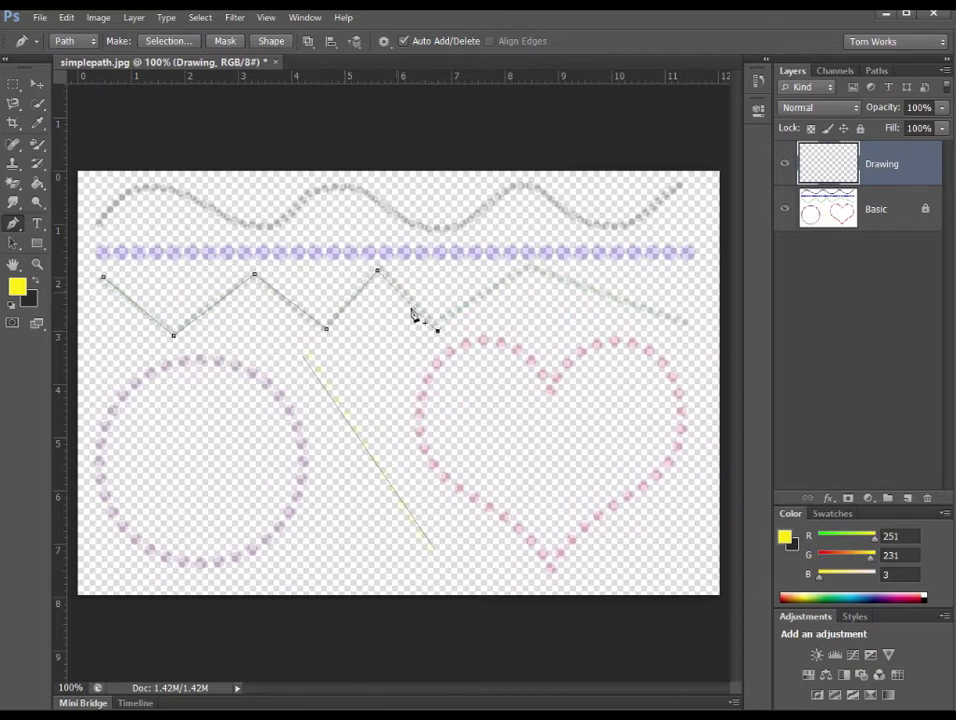
{"action": "left_click", "coordinate": [528, 267]}
{"action": "left_click", "coordinate": [688, 324]}
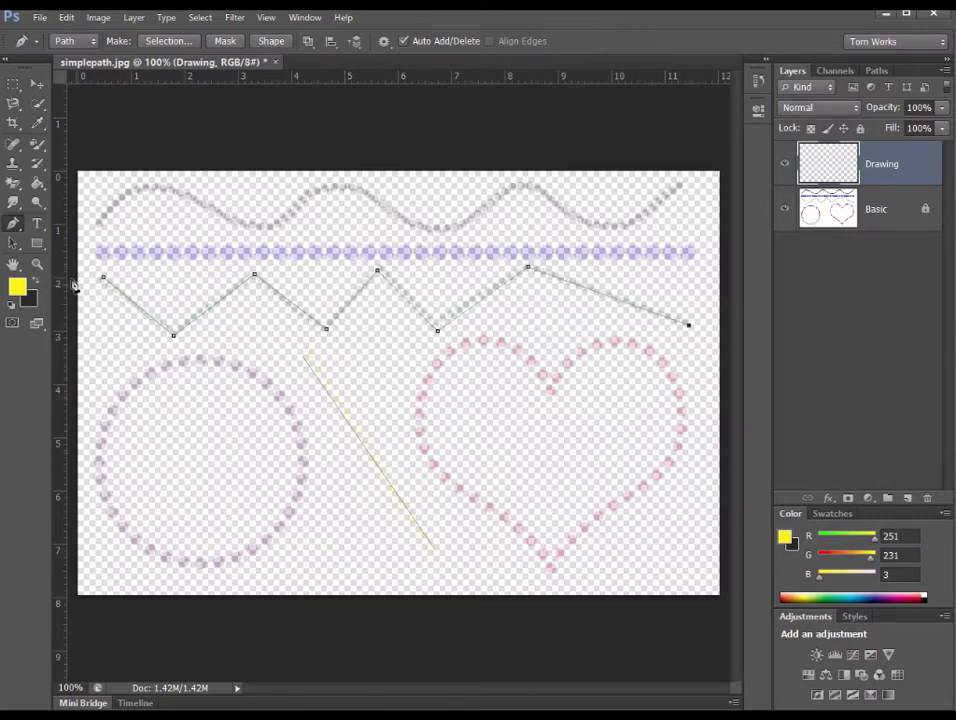
Step: Deselect the zigzag path and start a new pen path at the blue line's left end
{"action": "left_click", "coordinate": [13, 246]}
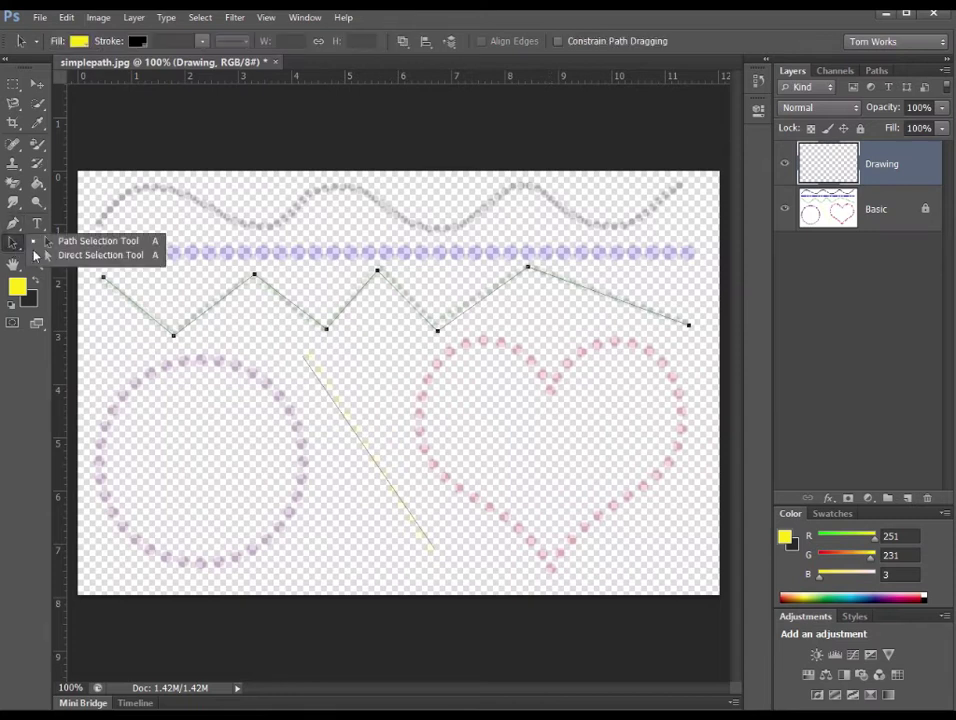
{"action": "left_click", "coordinate": [130, 250]}
{"action": "left_click", "coordinate": [661, 266]}
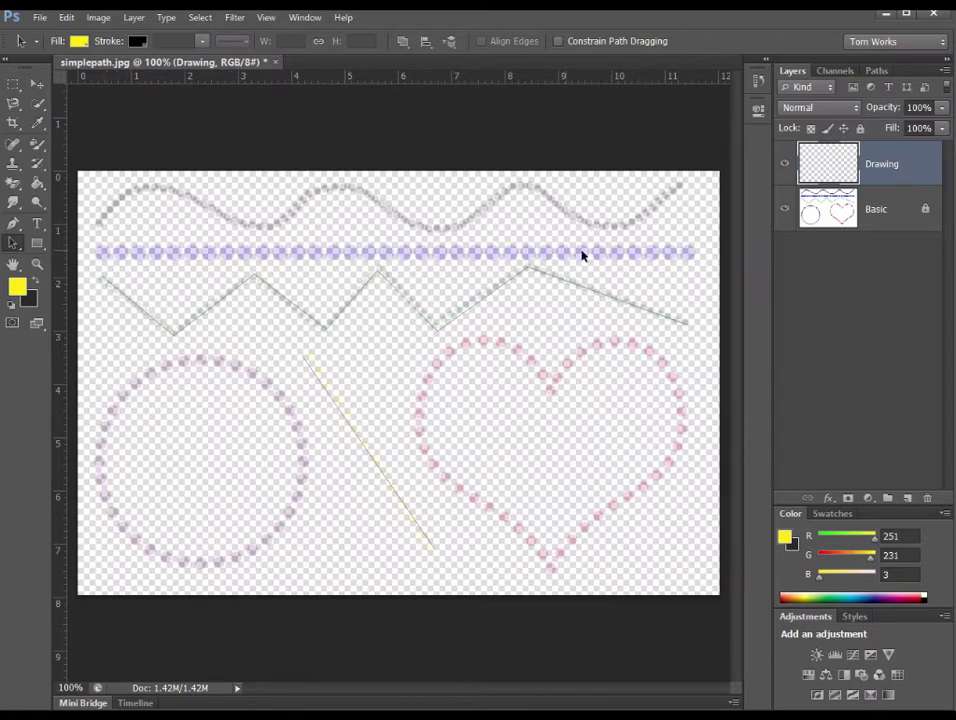
{"action": "left_click", "coordinate": [14, 223]}
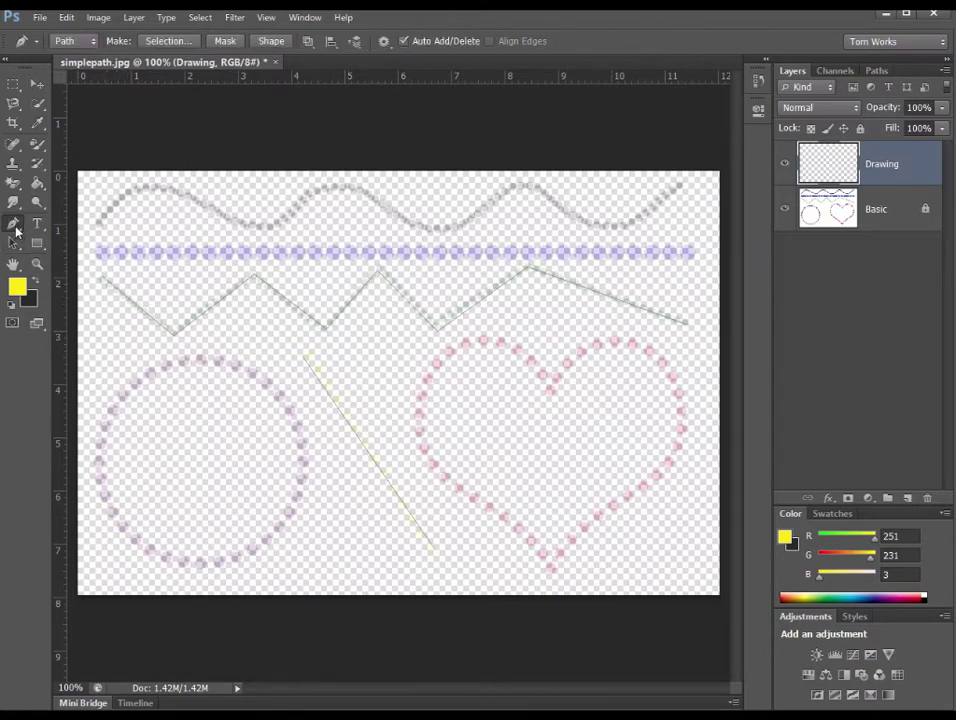
{"action": "left_click", "coordinate": [95, 254]}
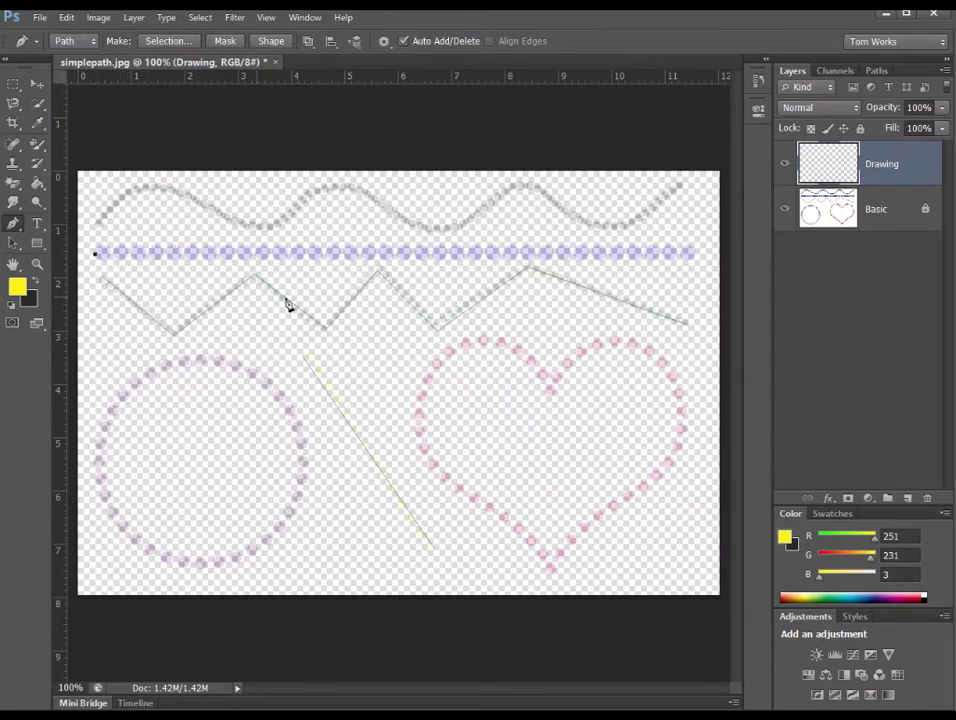
Step: End the blue line path at its right end and deselect it
{"action": "left_click", "coordinate": [695, 254]}
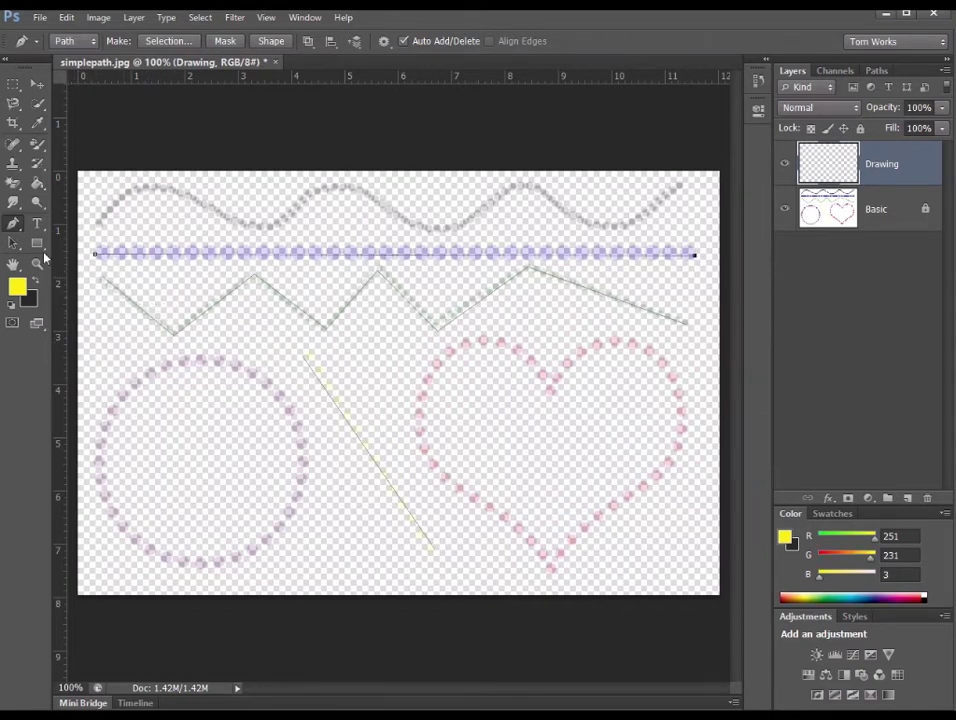
{"action": "left_click_drag", "start_coordinate": [14, 243], "coordinate": [33, 257]}
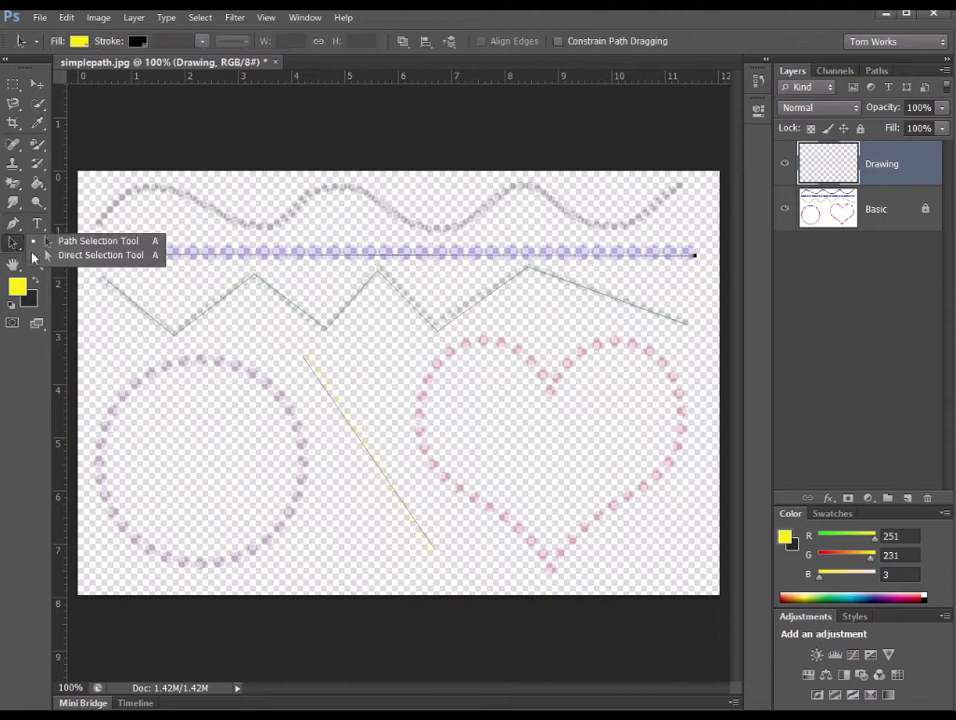
{"action": "left_click", "coordinate": [108, 244]}
{"action": "left_click", "coordinate": [693, 309]}
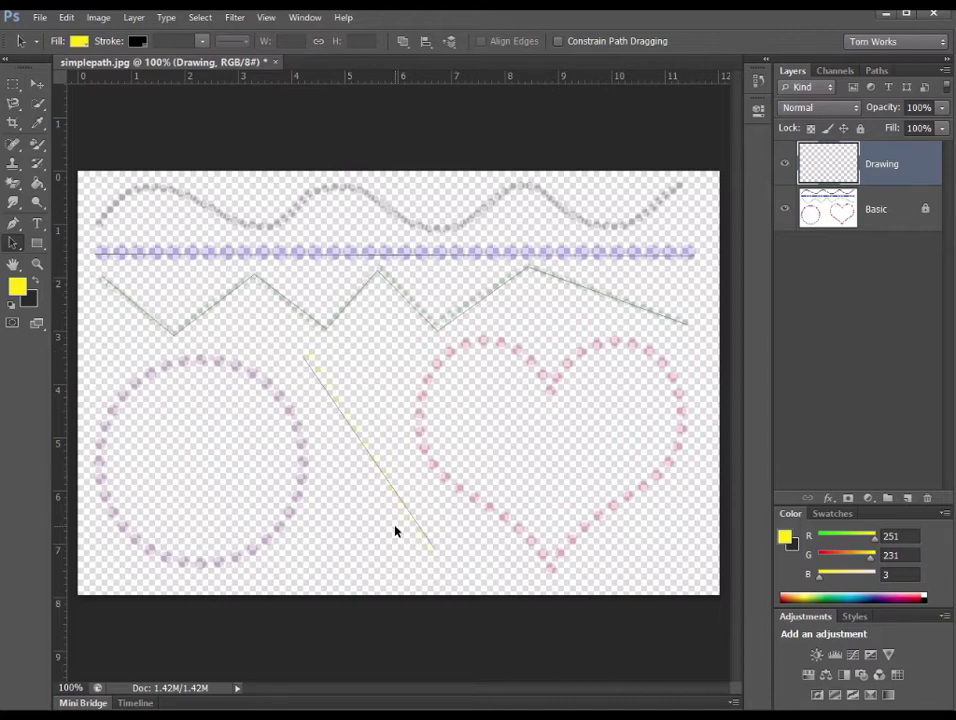
{"action": "left_click", "coordinate": [12, 224]}
{"action": "left_click", "coordinate": [85, 224]}
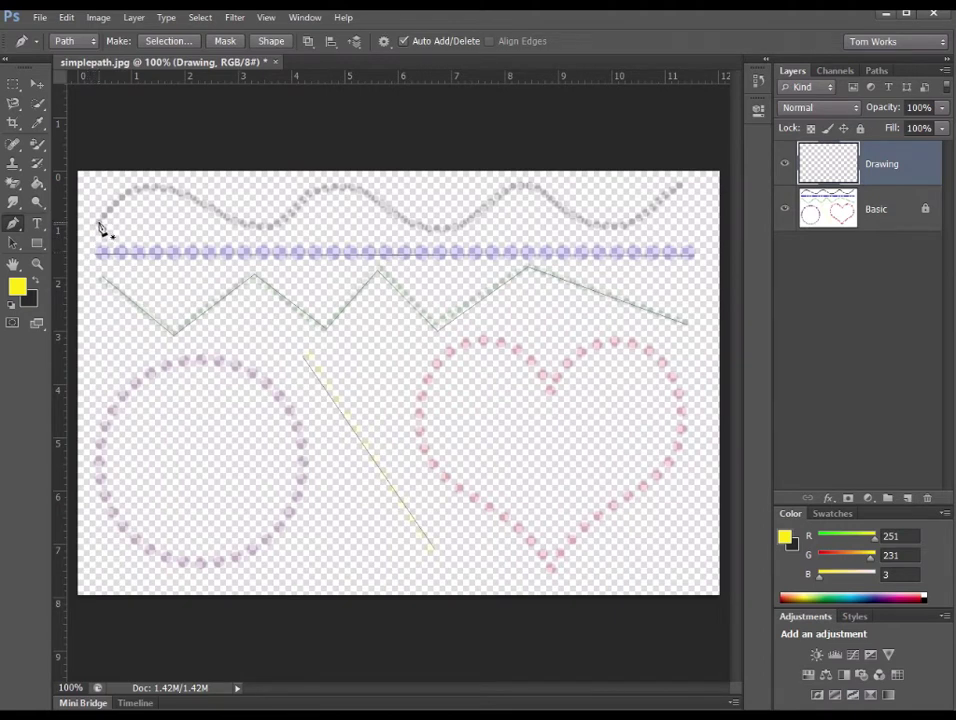
Step: Trace the grey wave with smooth anchors at both ends, three crests and three troughs
{"action": "left_click_drag", "start_coordinate": [99, 222], "coordinate": [122, 198]}
{"action": "left_click_drag", "start_coordinate": [161, 186], "coordinate": [184, 186]}
{"action": "left_click", "coordinate": [263, 235]}
{"action": "left_click_drag", "start_coordinate": [268, 232], "coordinate": [293, 232]}
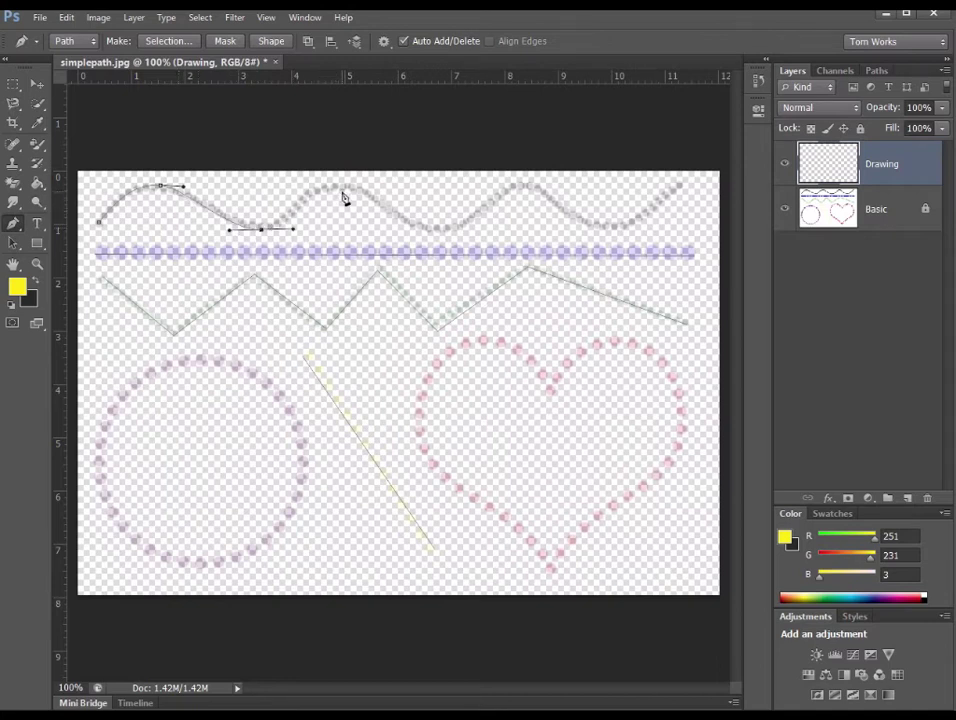
{"action": "left_click_drag", "start_coordinate": [343, 186], "coordinate": [385, 188]}
{"action": "left_click_drag", "start_coordinate": [441, 230], "coordinate": [489, 231]}
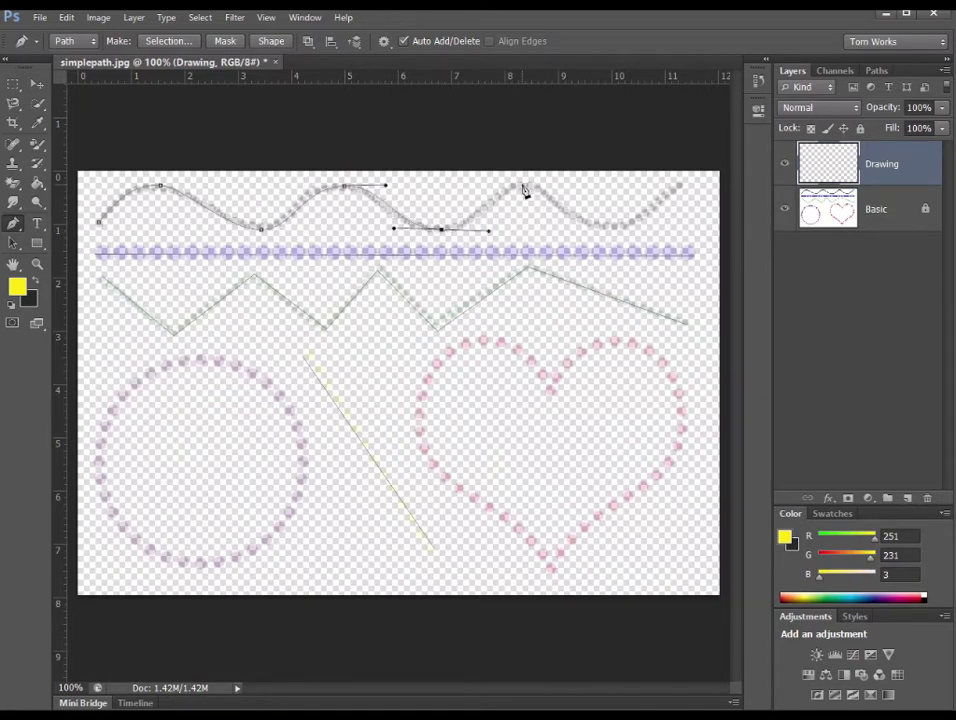
{"action": "left_click_drag", "start_coordinate": [521, 185], "coordinate": [561, 187]}
{"action": "left_click_drag", "start_coordinate": [612, 229], "coordinate": [618, 197]}
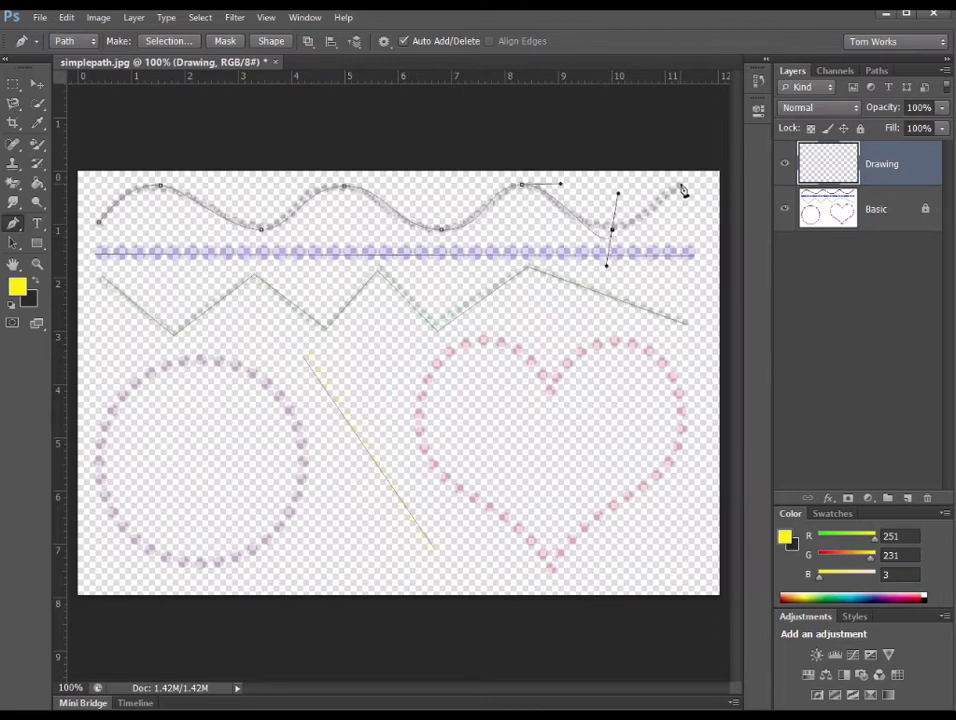
{"action": "left_click_drag", "start_coordinate": [682, 187], "coordinate": [697, 165]}
{"action": "left_click_drag", "start_coordinate": [14, 242], "coordinate": [57, 253]}
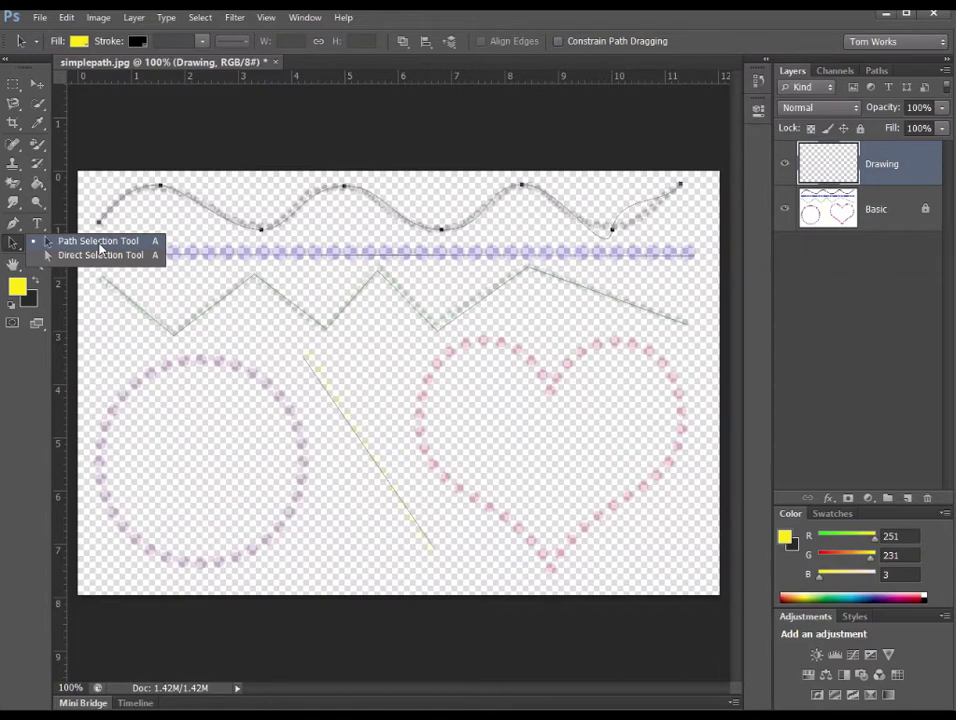
Step: Deselect the wave path and choose the Direct Selection Tool
{"action": "left_click", "coordinate": [99, 244]}
{"action": "left_click", "coordinate": [665, 303]}
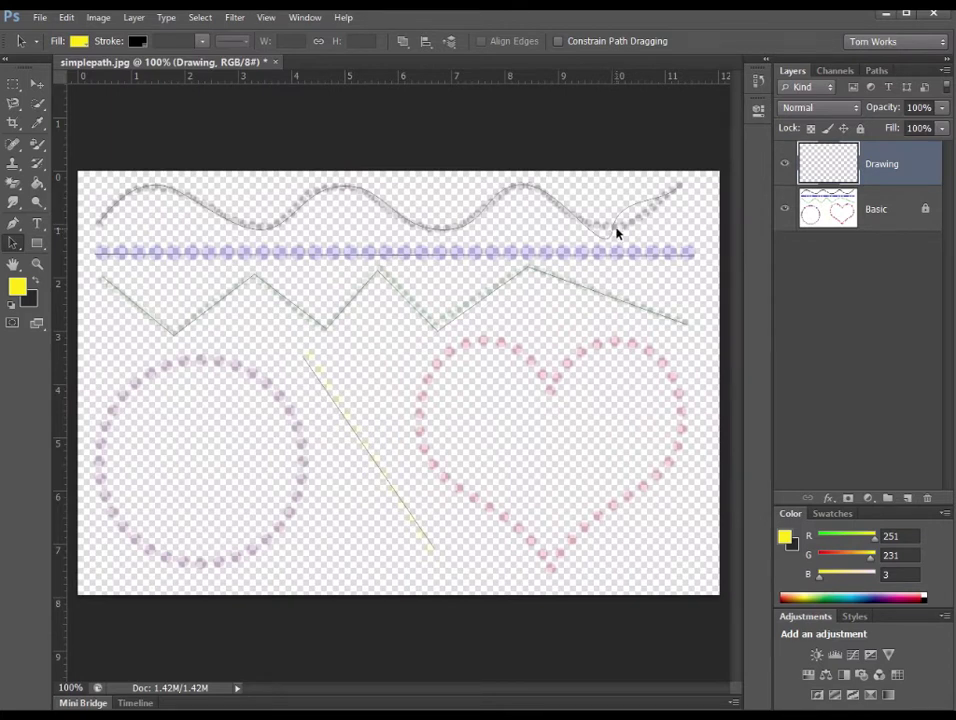
{"action": "left_click", "coordinate": [13, 223]}
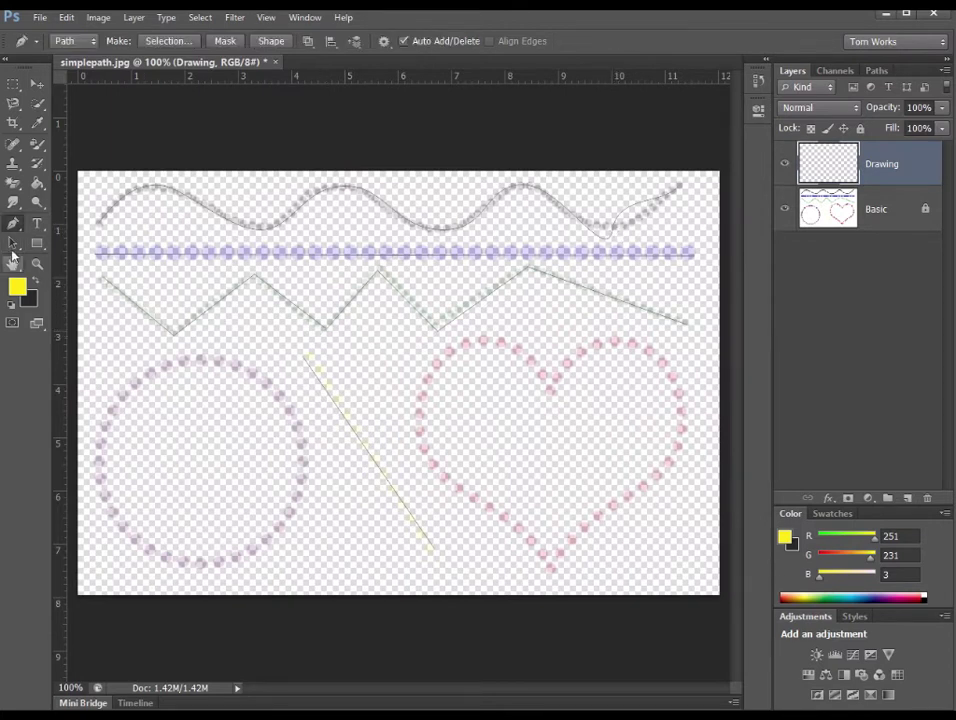
{"action": "left_click", "coordinate": [13, 245]}
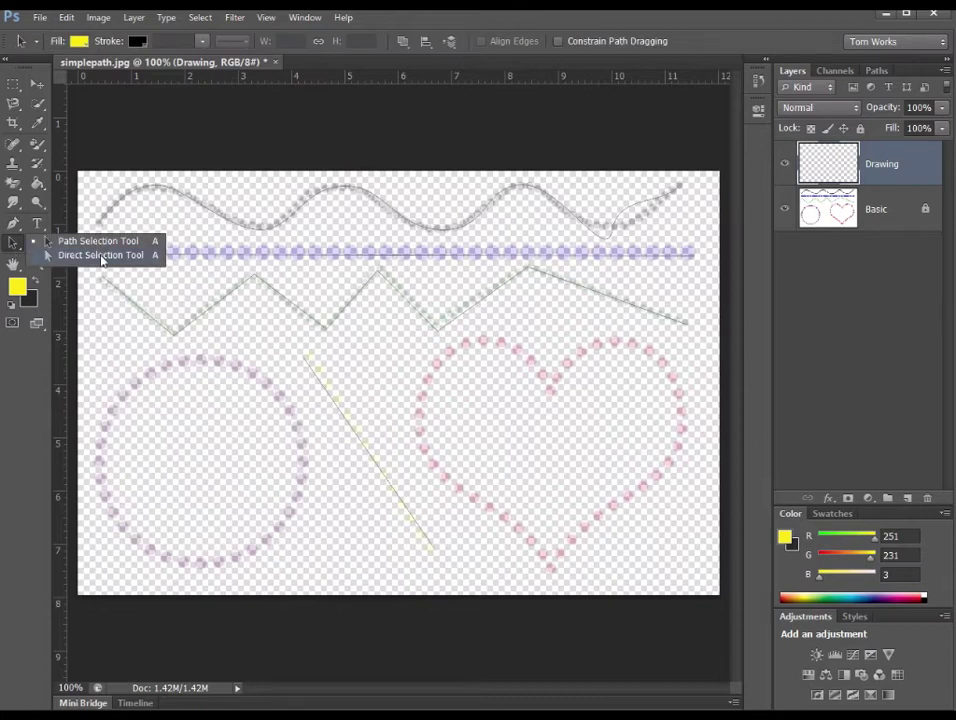
{"action": "left_click", "coordinate": [101, 255]}
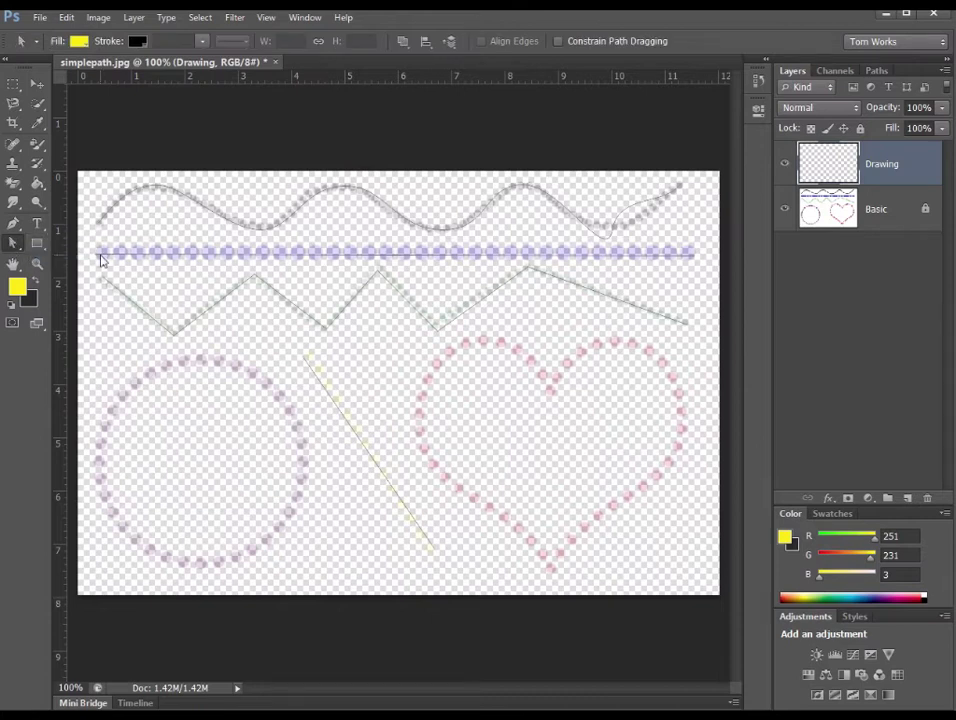
Step: Adjust the handles on the third trough, third crest and second trough anchors
{"action": "left_click", "coordinate": [609, 238]}
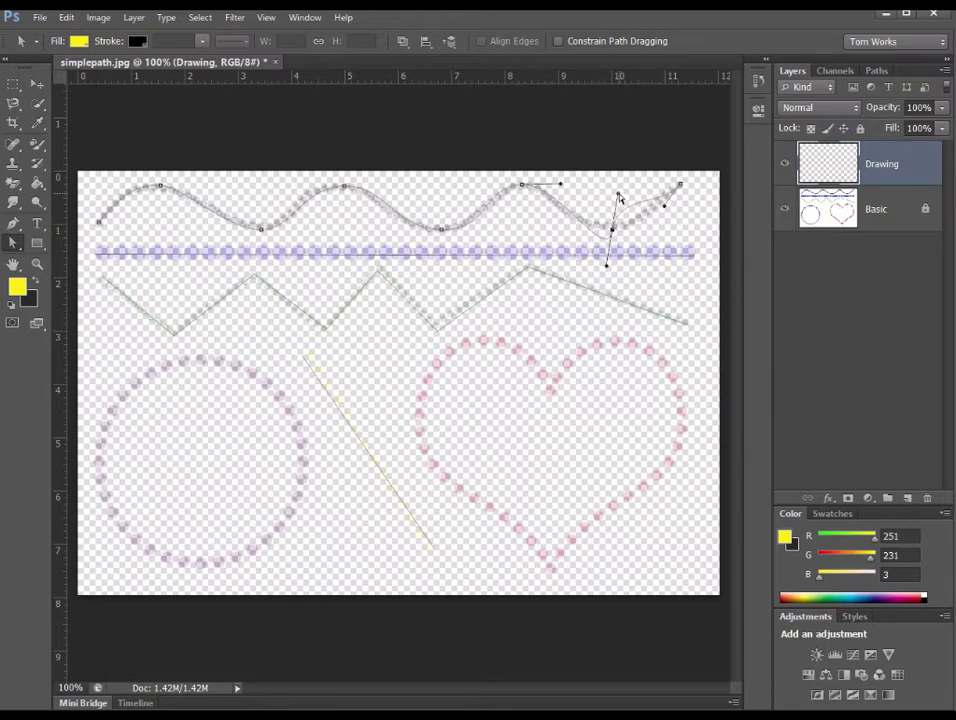
{"action": "left_click_drag", "start_coordinate": [620, 197], "coordinate": [650, 230]}
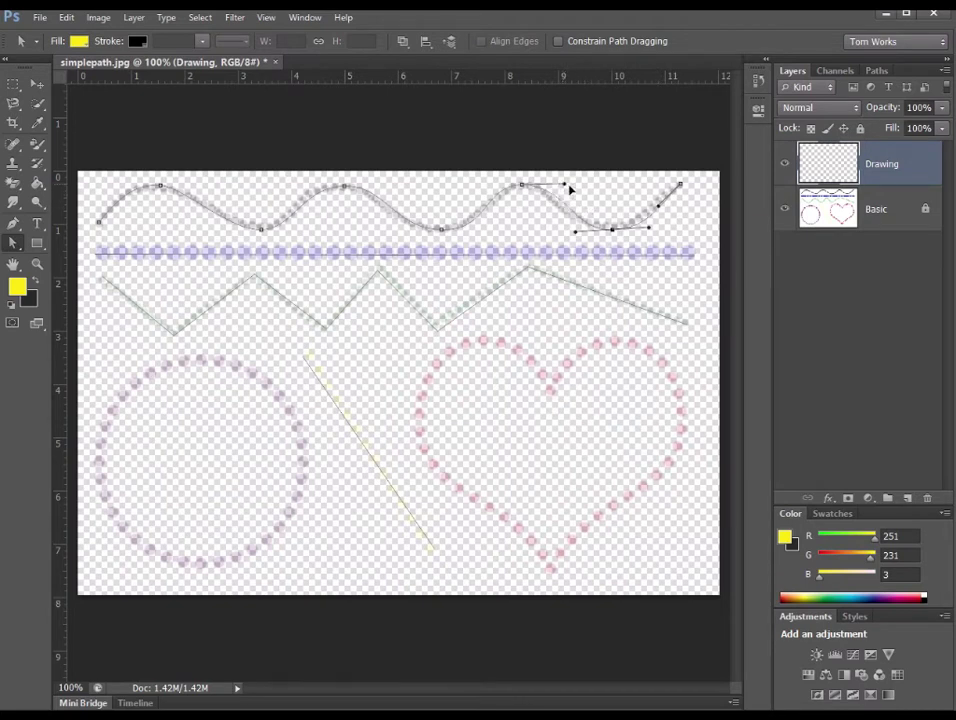
{"action": "left_click_drag", "start_coordinate": [562, 186], "coordinate": [484, 185]}
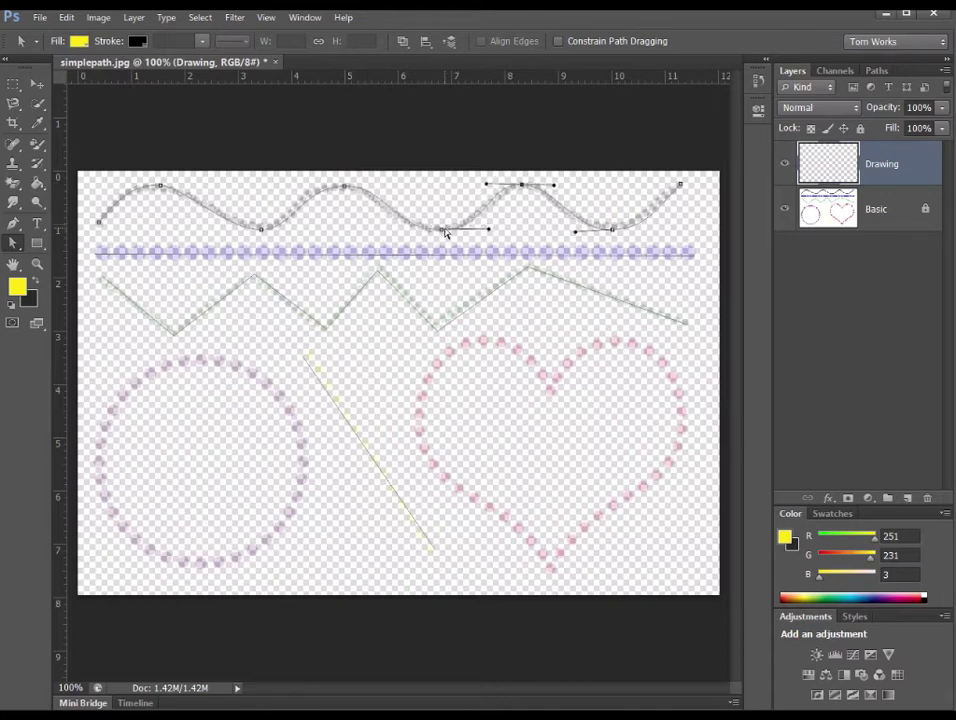
{"action": "left_click", "coordinate": [441, 229]}
{"action": "left_click_drag", "start_coordinate": [394, 231], "coordinate": [390, 232]}
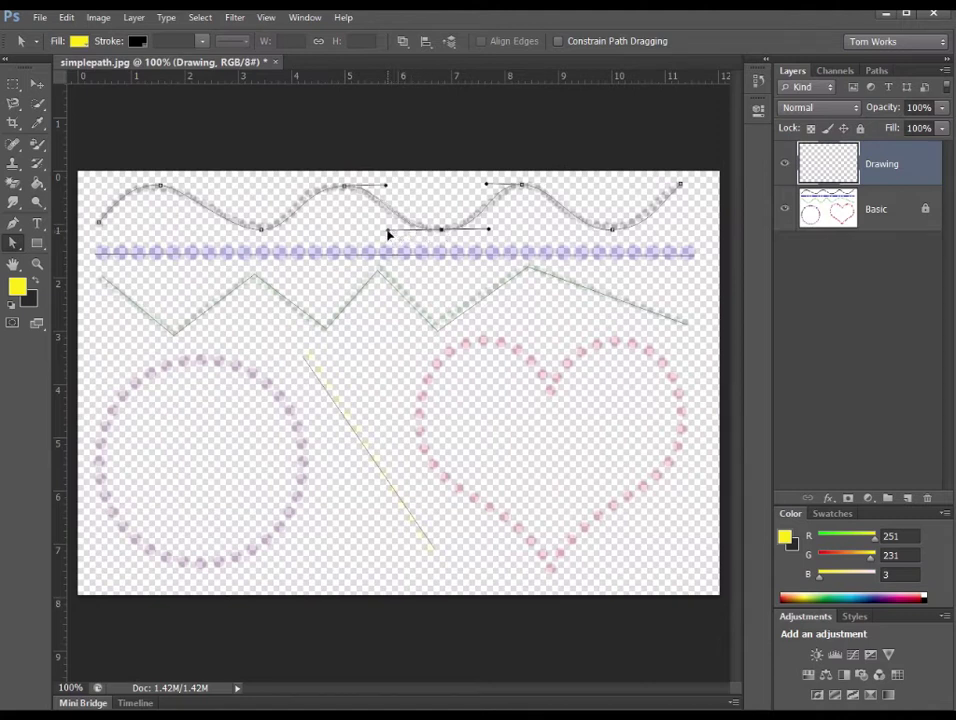
{"action": "left_click", "coordinate": [14, 244], "text": "alt"}
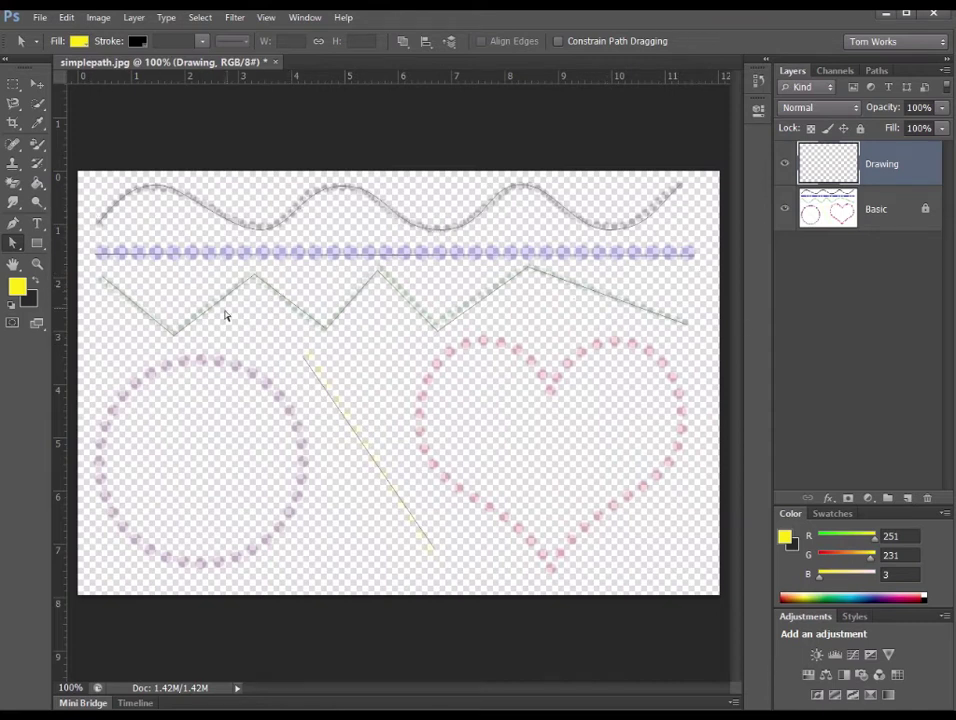
Step: Trace the dotted circle with a closed curved pen path anchored at its right, top, left and bottom
{"action": "left_click", "coordinate": [15, 227]}
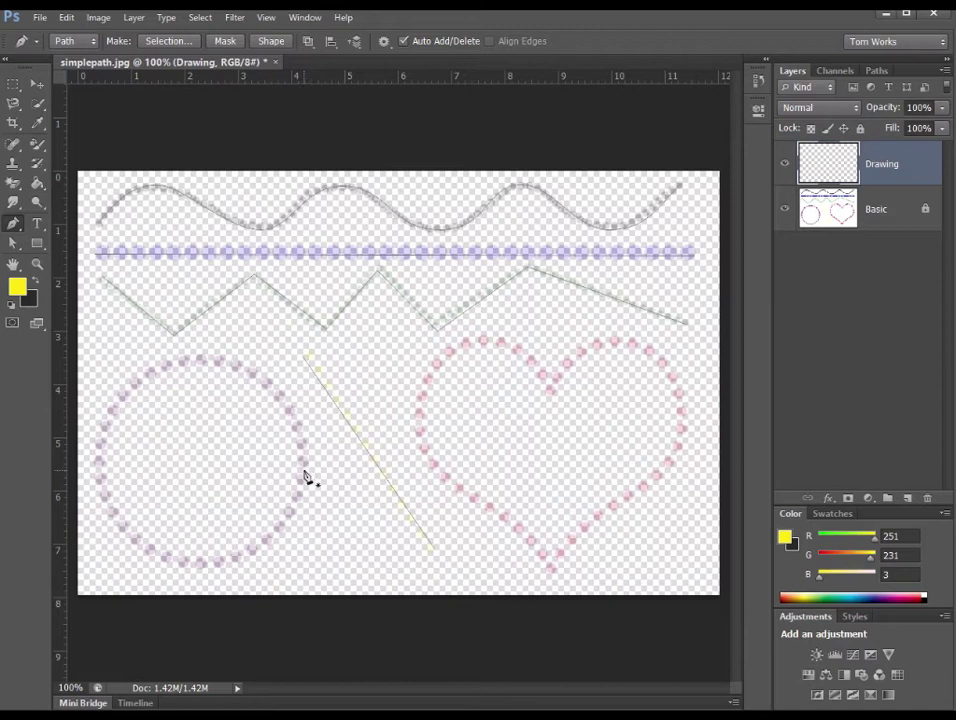
{"action": "left_click_drag", "start_coordinate": [304, 468], "coordinate": [306, 401]}
{"action": "left_click", "coordinate": [194, 358]}
{"action": "left_click_drag", "start_coordinate": [195, 362], "coordinate": [139, 360]}
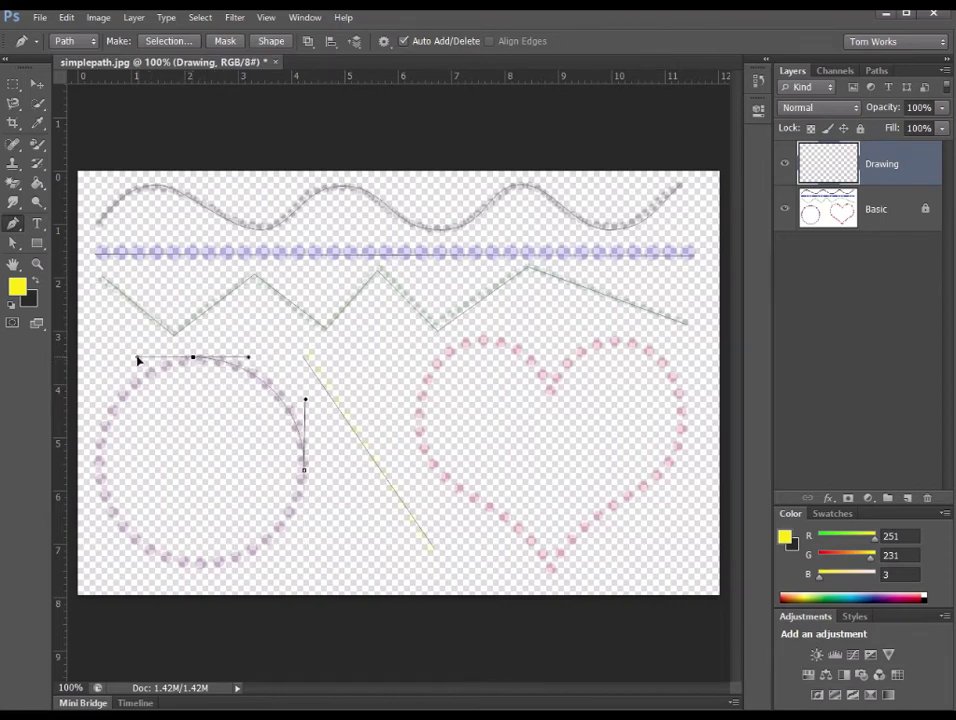
{"action": "left_click_drag", "start_coordinate": [97, 465], "coordinate": [99, 521]}
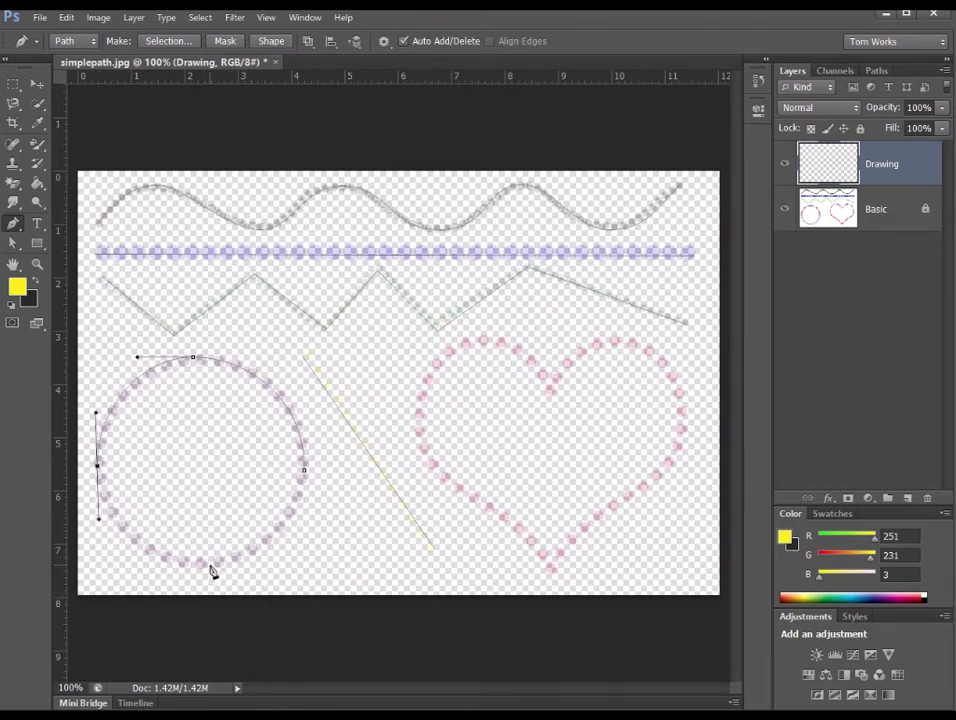
{"action": "left_click_drag", "start_coordinate": [208, 567], "coordinate": [277, 569]}
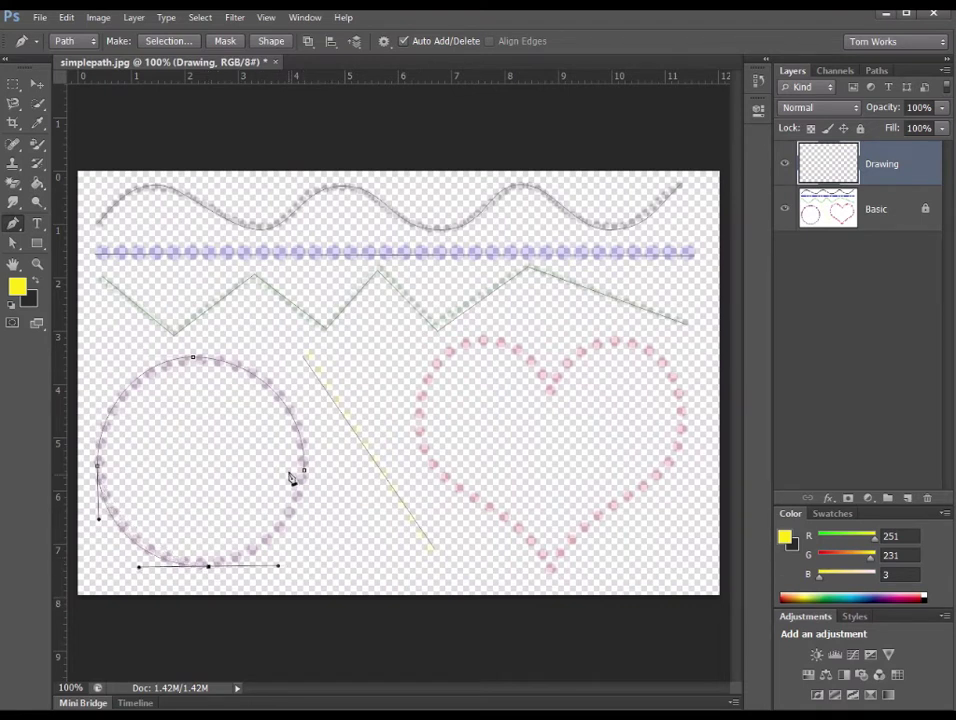
{"action": "left_click_drag", "start_coordinate": [281, 529], "coordinate": [317, 553]}
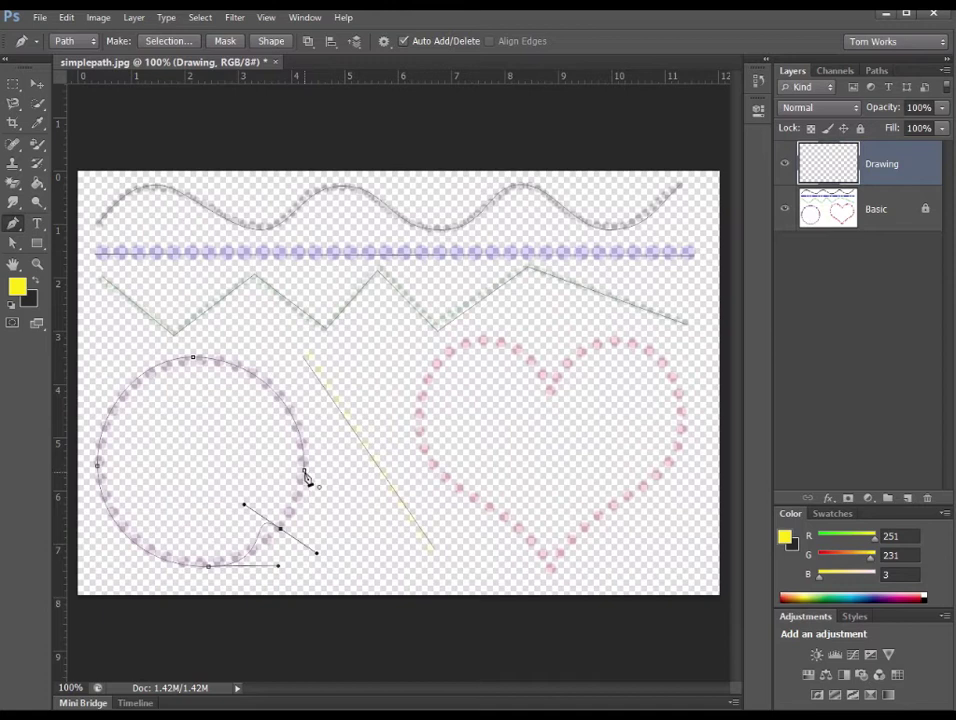
{"action": "mouse_move", "coordinate": [306, 477]}
{"action": "left_mouse_down"}
{"action": "mouse_move", "coordinate": [305, 461]}
{"action": "mouse_move", "coordinate": [305, 470]}
{"action": "mouse_move", "coordinate": [314, 465]}
{"action": "mouse_move", "coordinate": [305, 467]}
{"action": "left_mouse_up"}
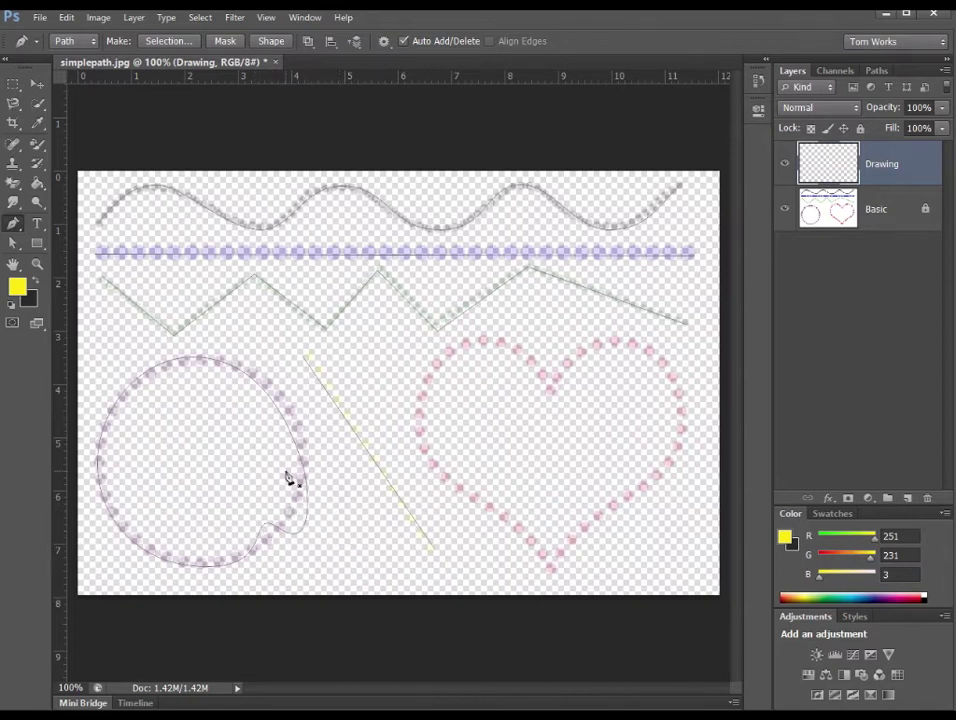
{"action": "left_click", "coordinate": [14, 226]}
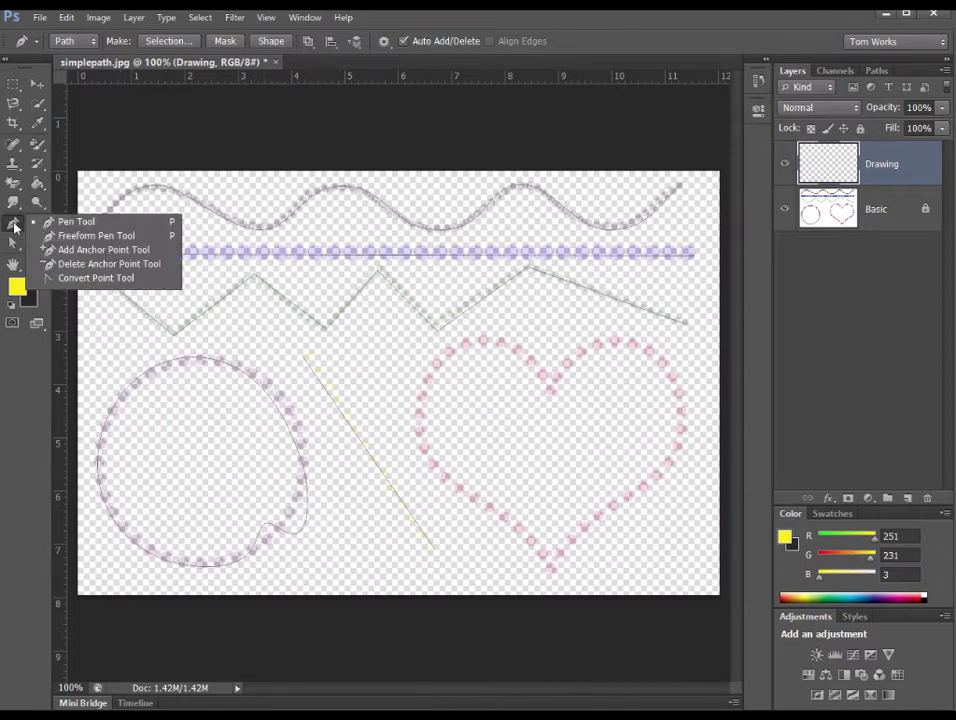
Step: Delete the stray lower-right anchor and the right anchor from the circle path
{"action": "left_click", "coordinate": [110, 264]}
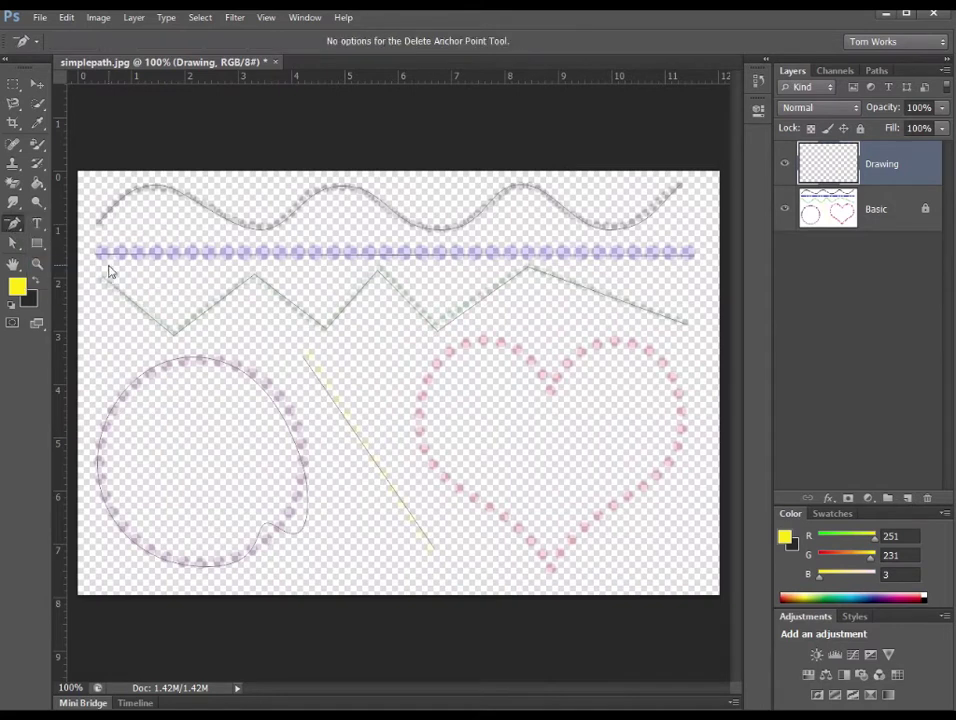
{"action": "left_click", "coordinate": [305, 483]}
{"action": "left_click", "coordinate": [281, 529]}
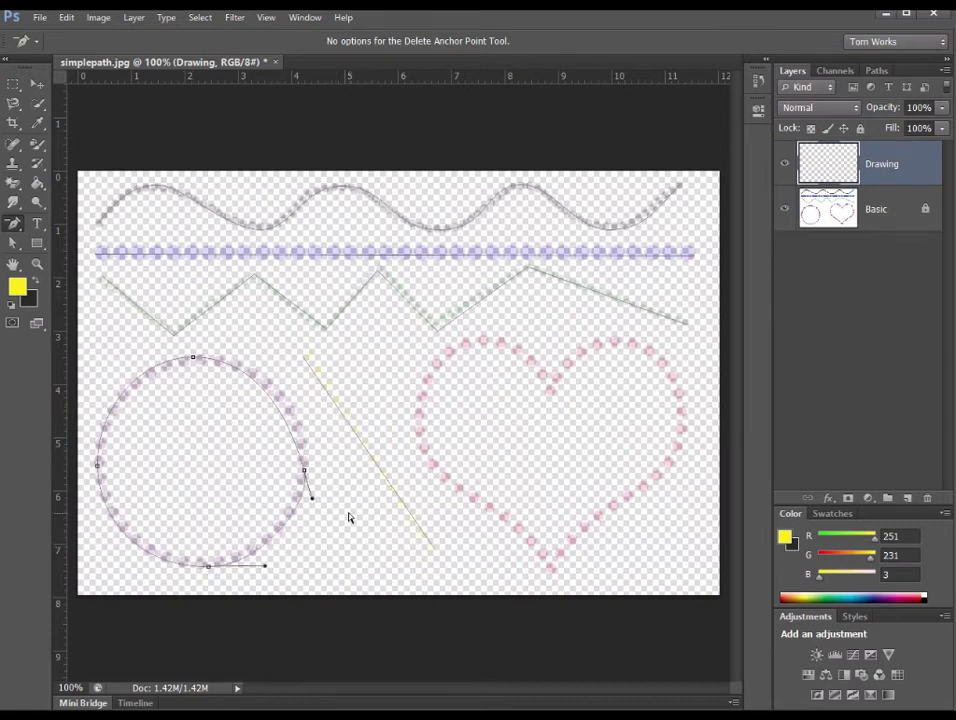
{"action": "left_click", "coordinate": [305, 471]}
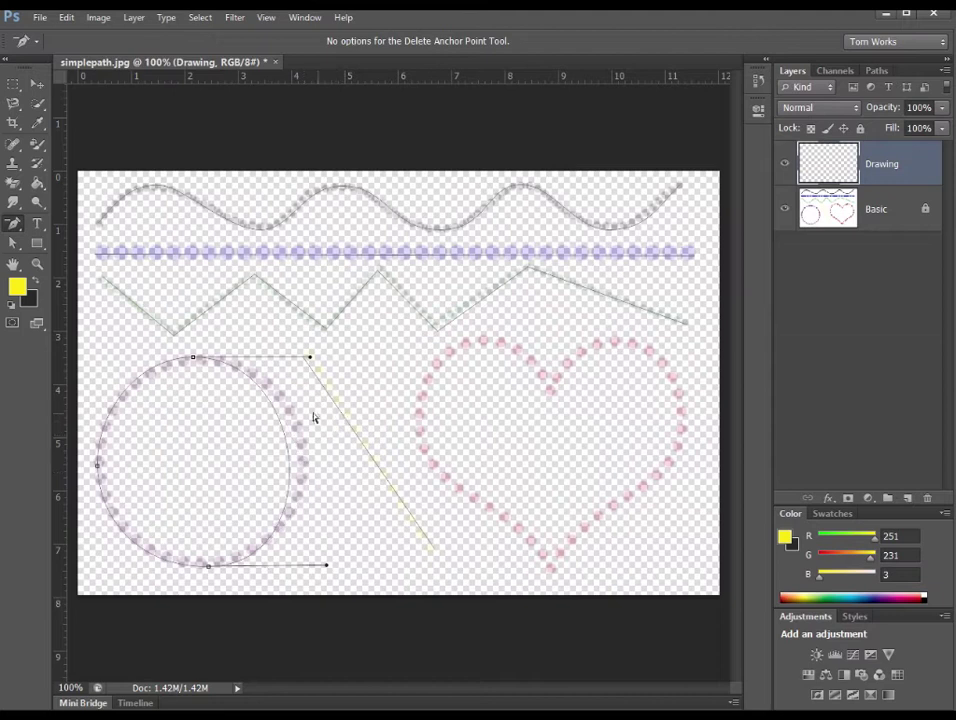
Step: Add a new anchor on the circle's right side and drag its handles to round the curve
{"action": "left_click", "coordinate": [14, 225]}
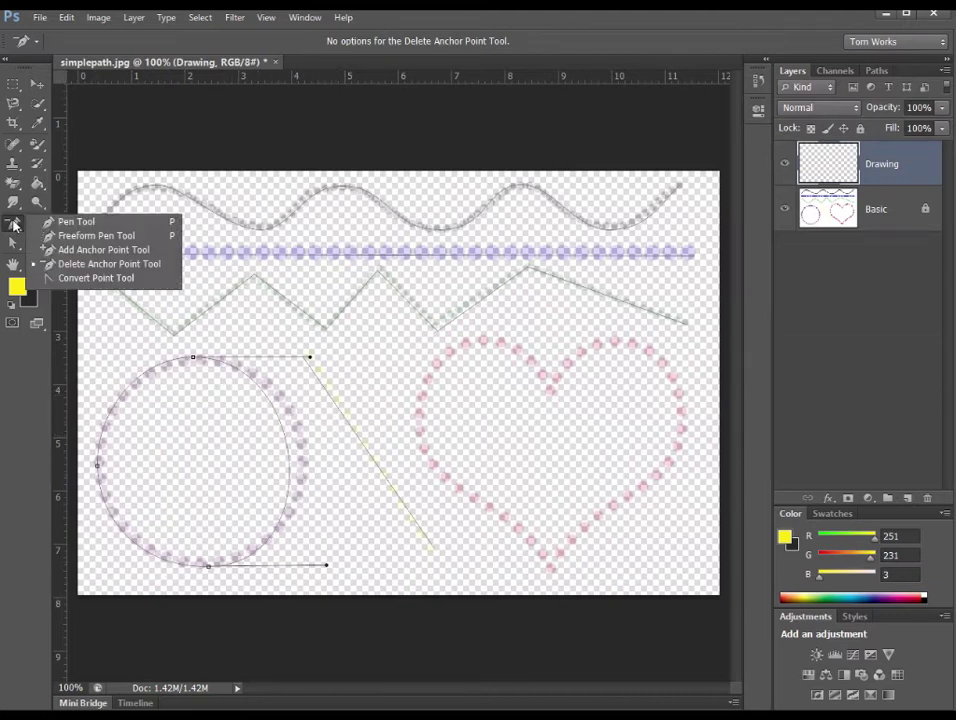
{"action": "left_click", "coordinate": [85, 252]}
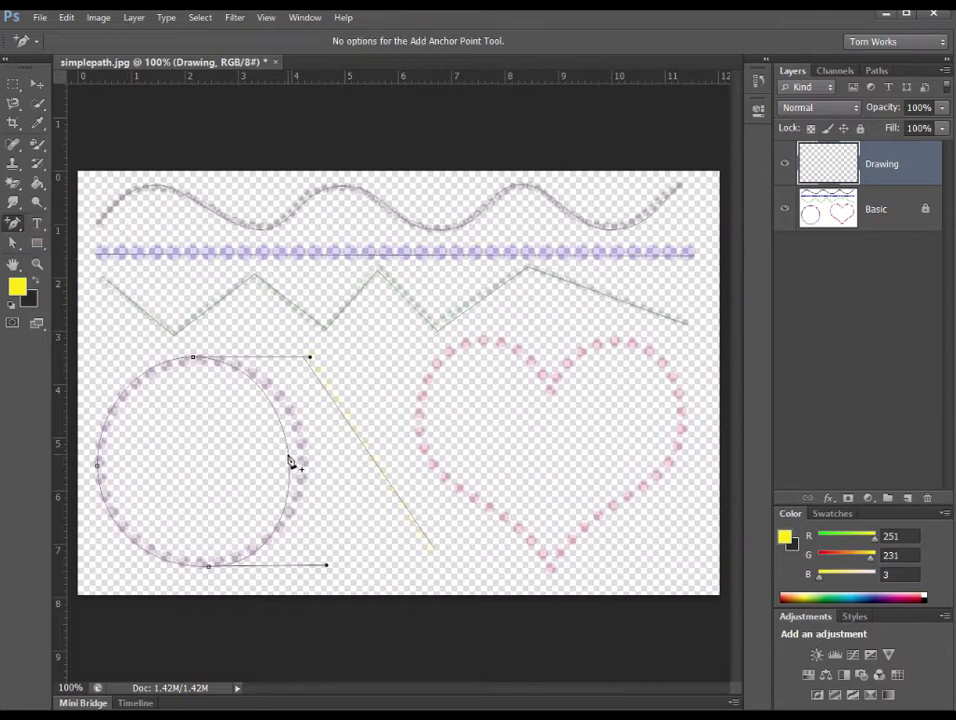
{"action": "left_click", "coordinate": [288, 456]}
{"action": "left_click_drag", "start_coordinate": [288, 468], "coordinate": [288, 408]}
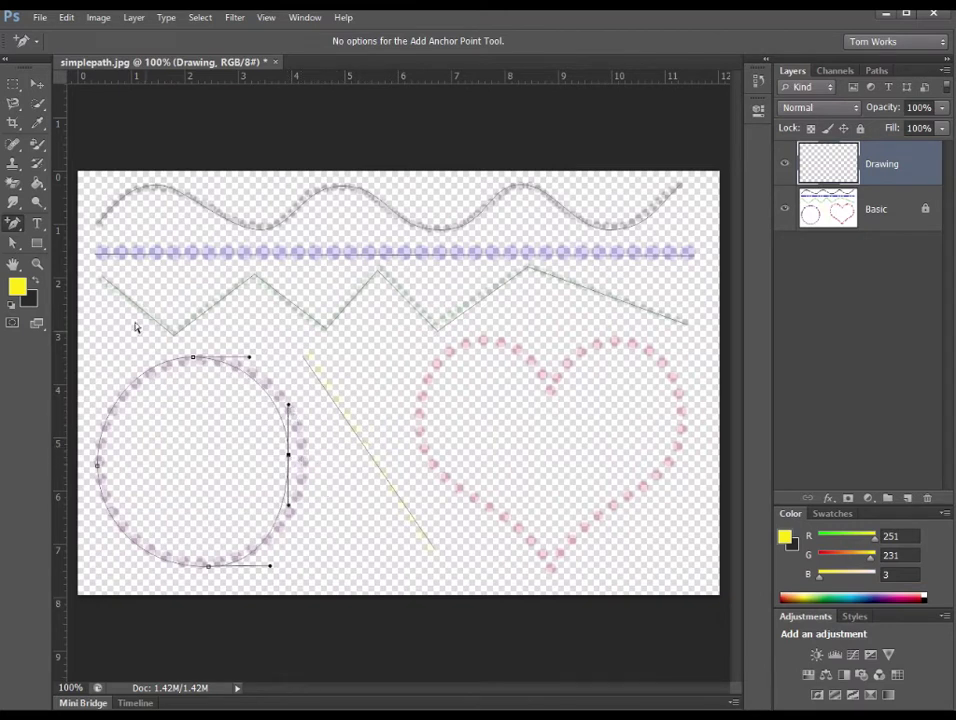
{"action": "left_click", "coordinate": [14, 222]}
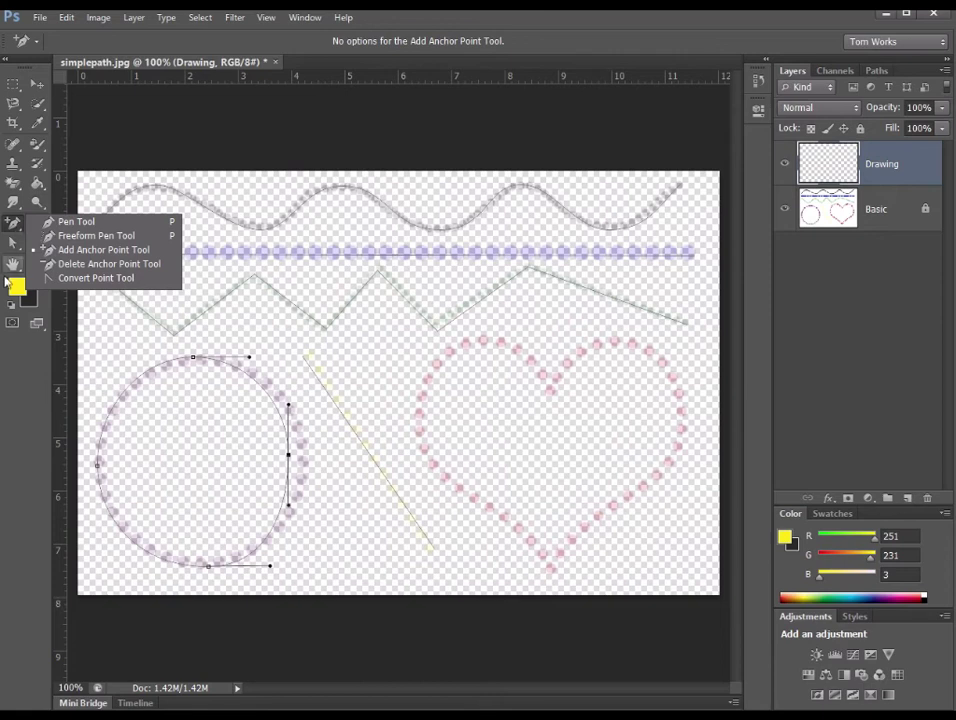
{"action": "left_click", "coordinate": [13, 244]}
{"action": "left_click", "coordinate": [80, 256]}
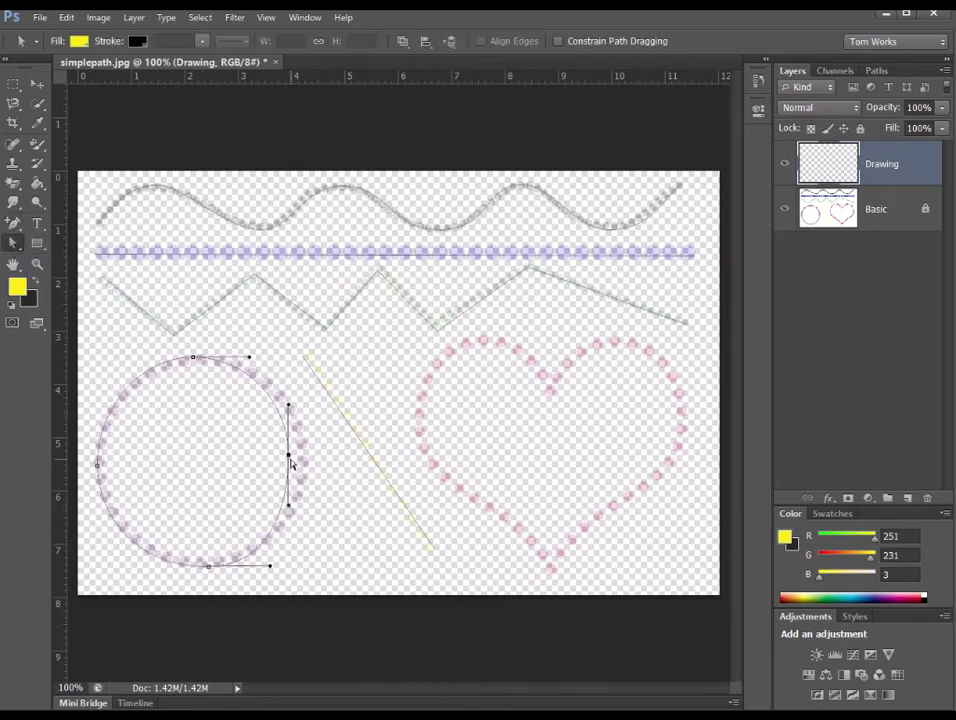
Step: Move the right anchor onto the circle and tweak the right, bottom, left and top handles to fit
{"action": "left_click_drag", "start_coordinate": [292, 462], "coordinate": [306, 462]}
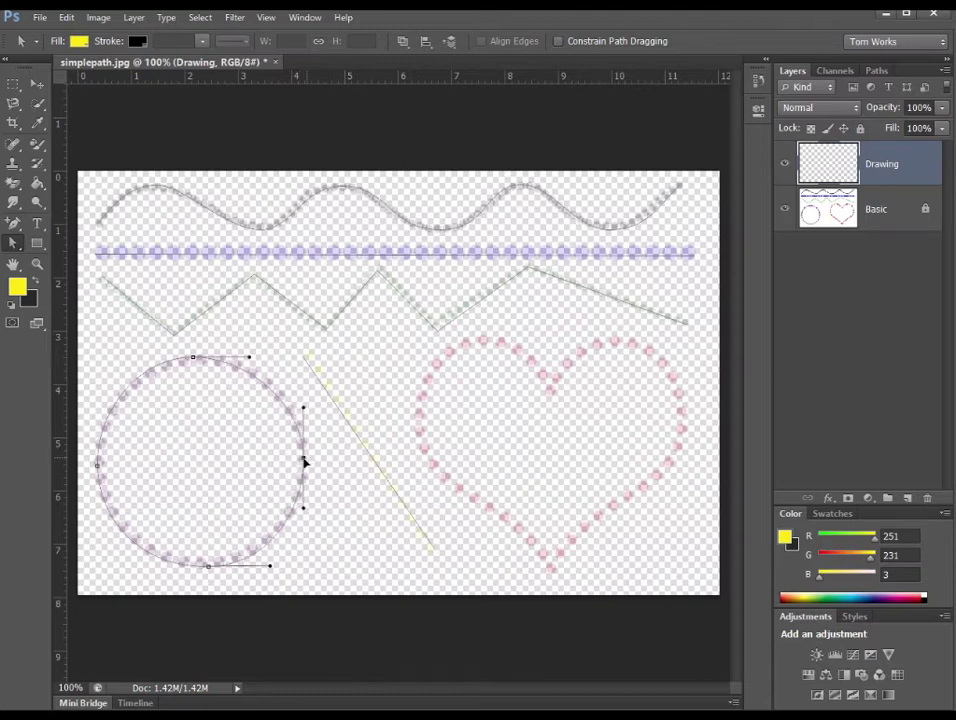
{"action": "mouse_move", "coordinate": [304, 408]}
{"action": "left_mouse_down"}
{"action": "mouse_move", "coordinate": [305, 391]}
{"action": "mouse_move", "coordinate": [305, 411]}
{"action": "left_mouse_up"}
{"action": "left_click_drag", "start_coordinate": [305, 511], "coordinate": [305, 523]}
{"action": "left_click_drag", "start_coordinate": [271, 570], "coordinate": [249, 568]}
{"action": "left_click", "coordinate": [97, 464]}
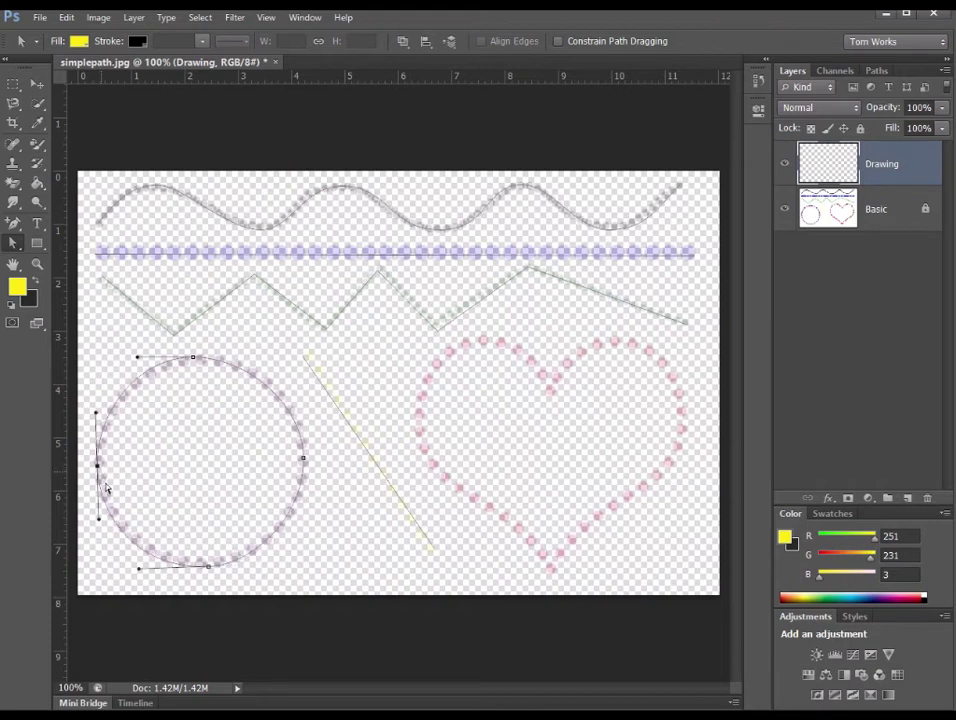
{"action": "left_click_drag", "start_coordinate": [99, 520], "coordinate": [99, 504]}
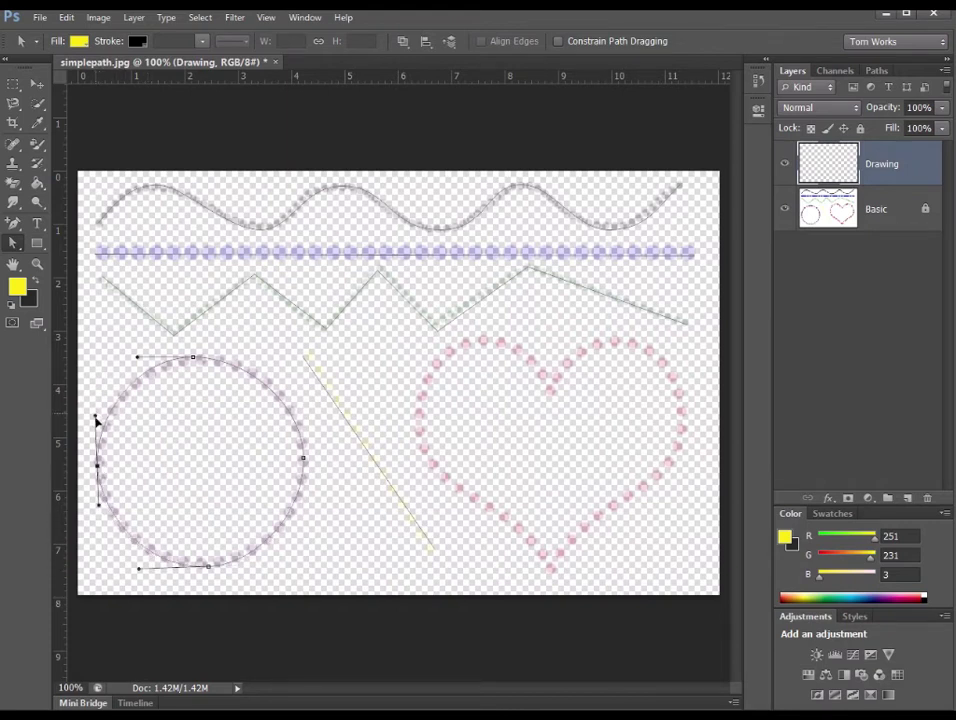
{"action": "left_click_drag", "start_coordinate": [96, 420], "coordinate": [96, 427]}
{"action": "mouse_move", "coordinate": [138, 358]}
{"action": "left_mouse_down"}
{"action": "mouse_move", "coordinate": [148, 358]}
{"action": "mouse_move", "coordinate": [139, 365]}
{"action": "left_mouse_up"}
{"action": "left_click", "coordinate": [373, 410]}
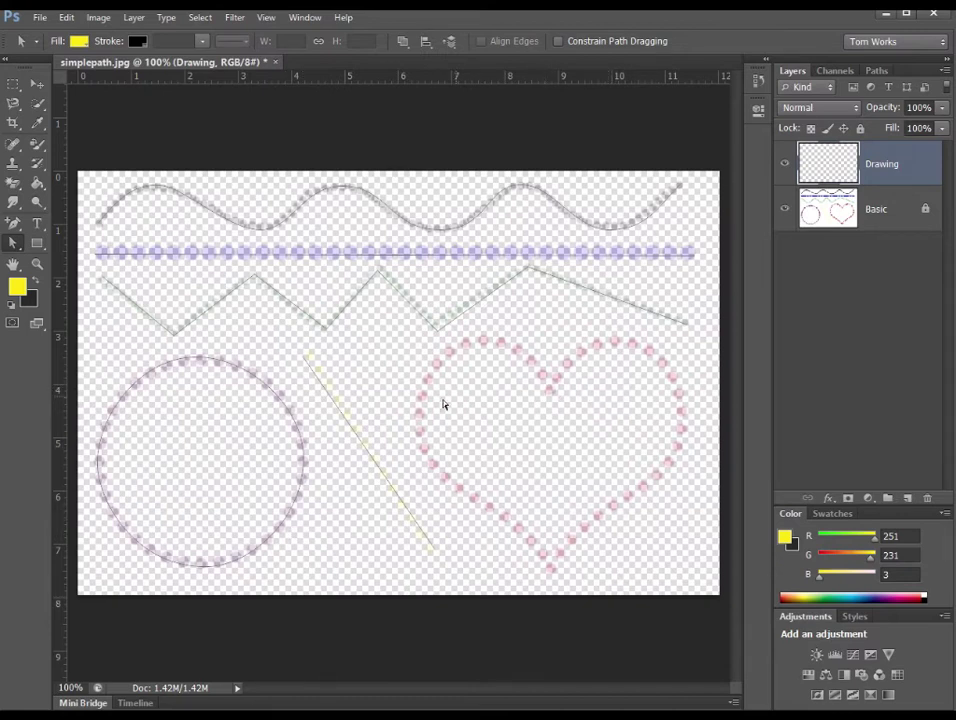
{"action": "left_click", "coordinate": [15, 228]}
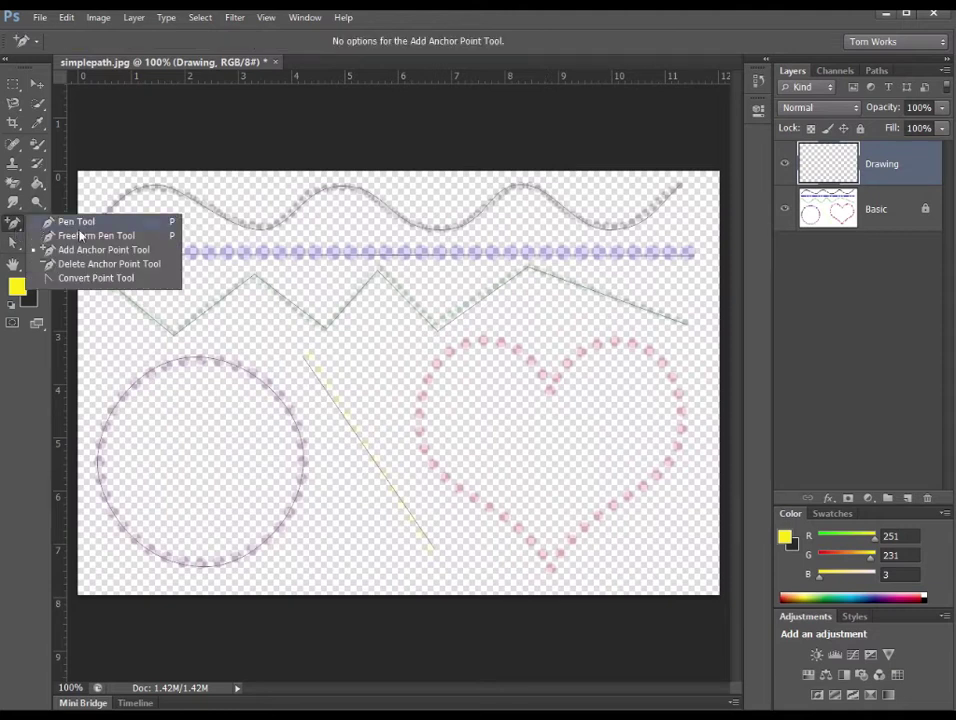
Step: Outline the dotted heart with a closed straight-sided pen path through its notch, tip and lobes
{"action": "left_click", "coordinate": [78, 222]}
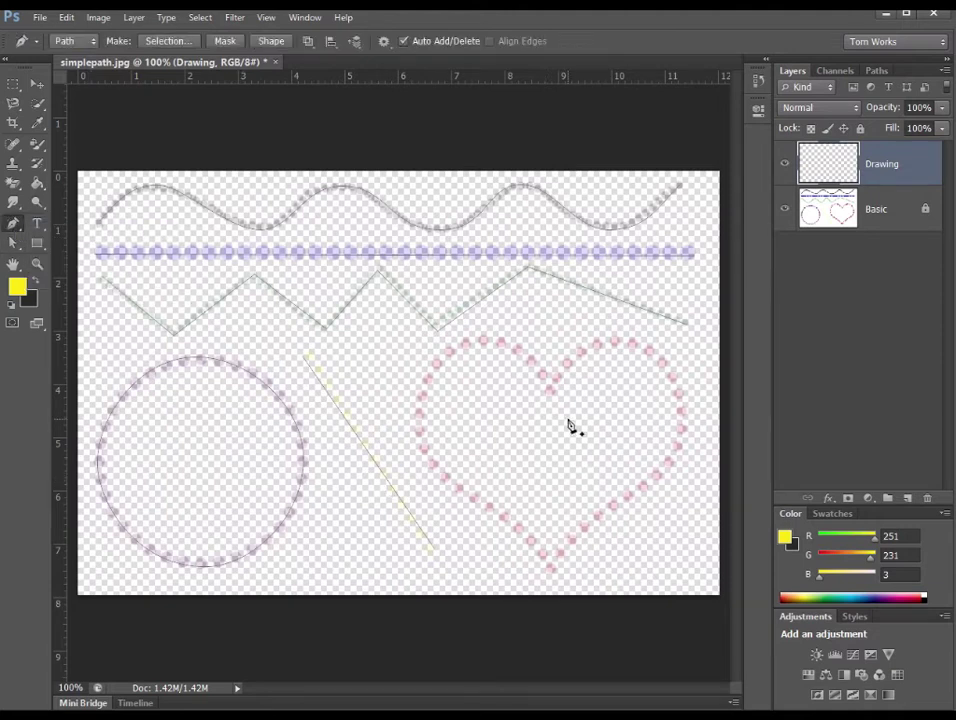
{"action": "left_click", "coordinate": [550, 389]}
{"action": "left_click", "coordinate": [550, 567]}
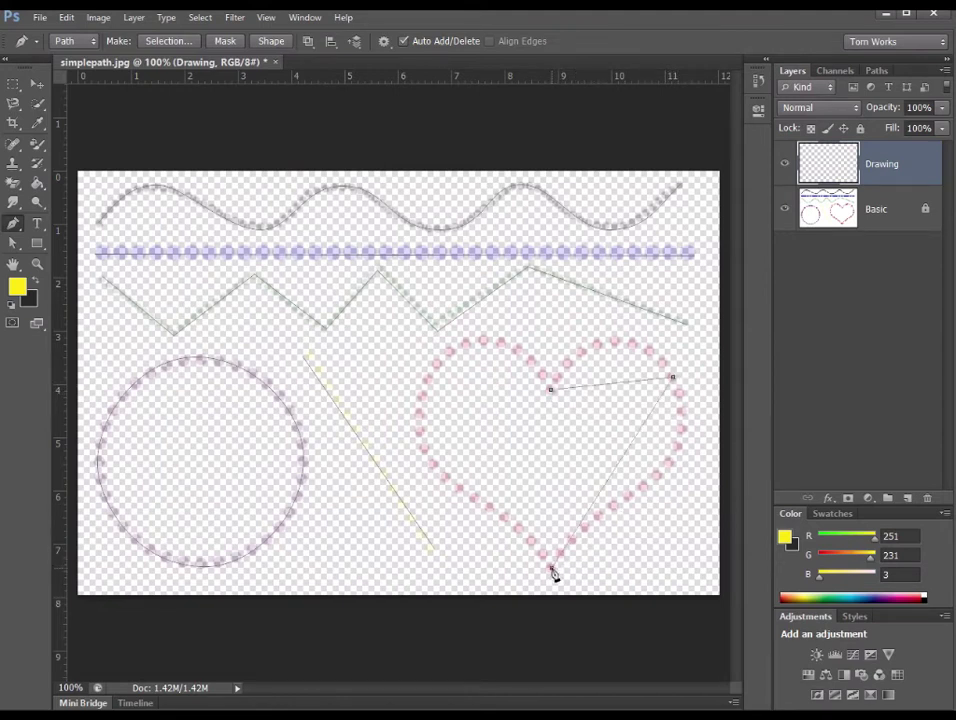
{"action": "left_click", "coordinate": [438, 372]}
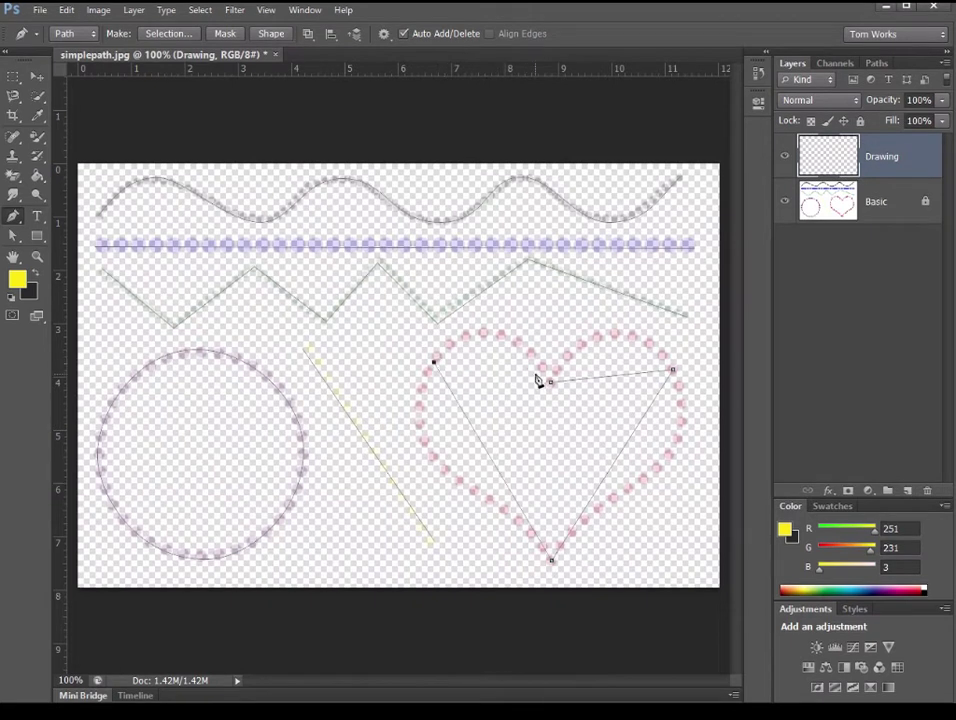
{"action": "left_click", "coordinate": [551, 389]}
{"action": "key", "text": "a"}
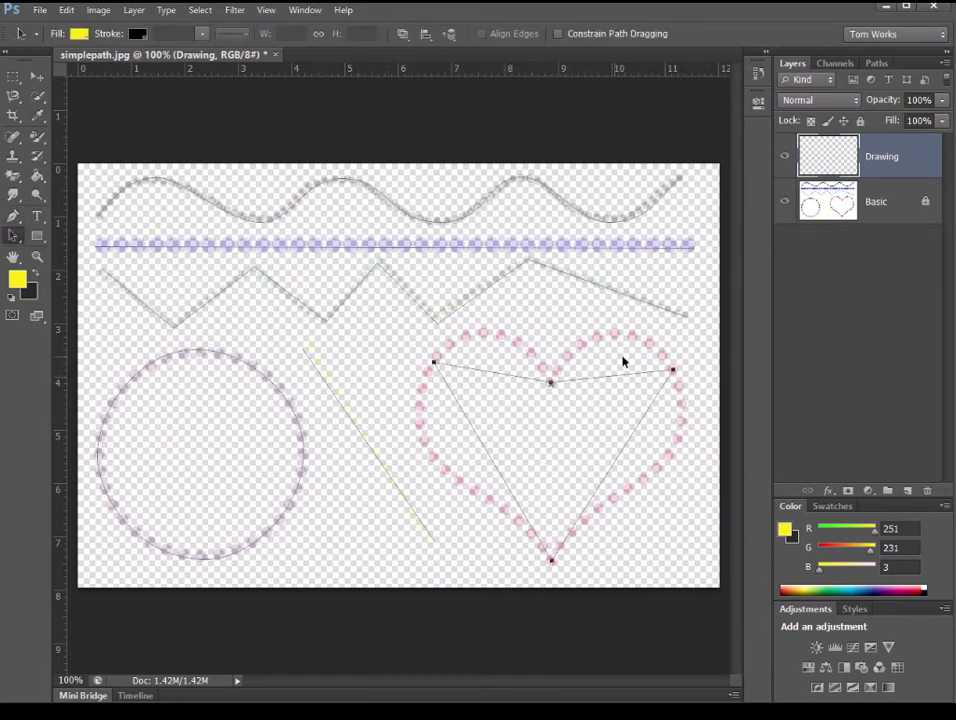
{"action": "left_click", "coordinate": [686, 381]}
{"action": "left_click", "coordinate": [13, 216]}
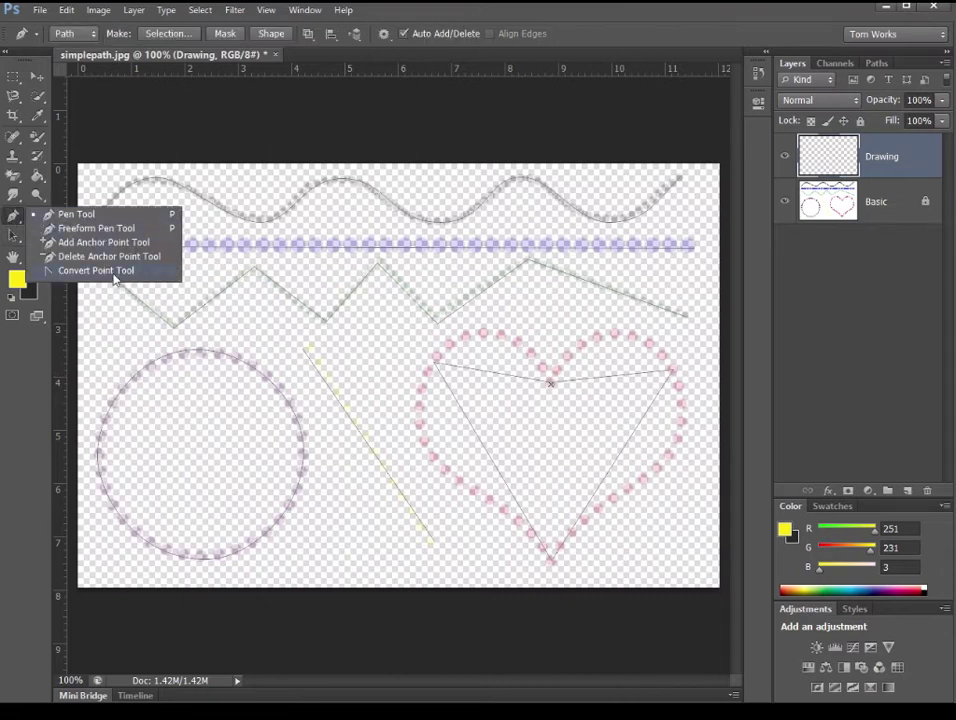
Step: Convert the heart's right and left anchors to smooth points, re-curving the right lobe to fit
{"action": "left_click", "coordinate": [114, 272]}
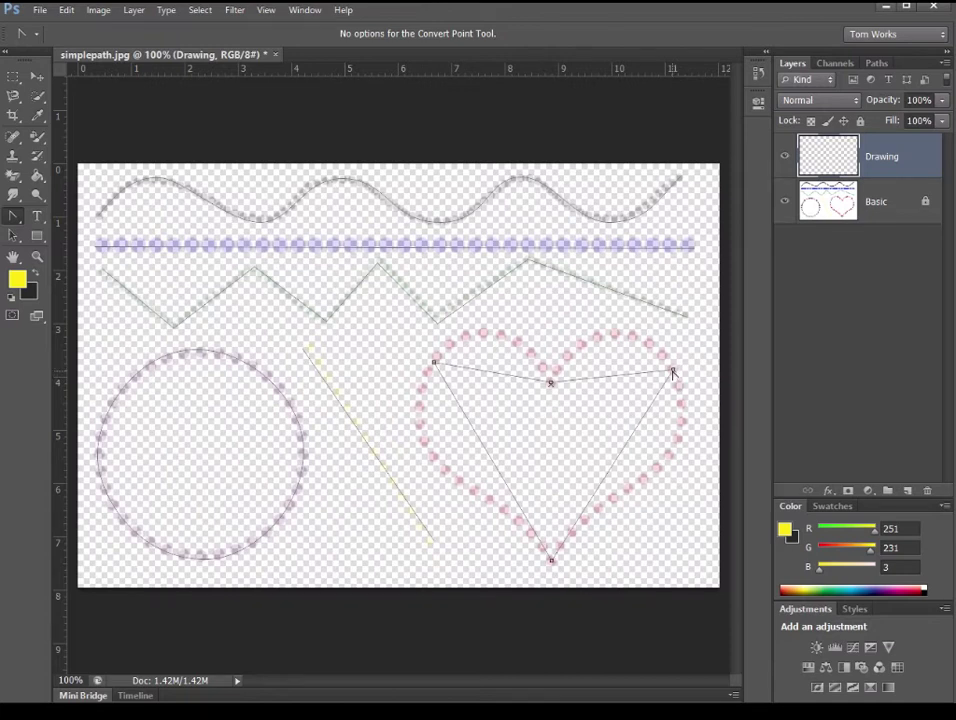
{"action": "left_click_drag", "start_coordinate": [678, 379], "coordinate": [716, 442]}
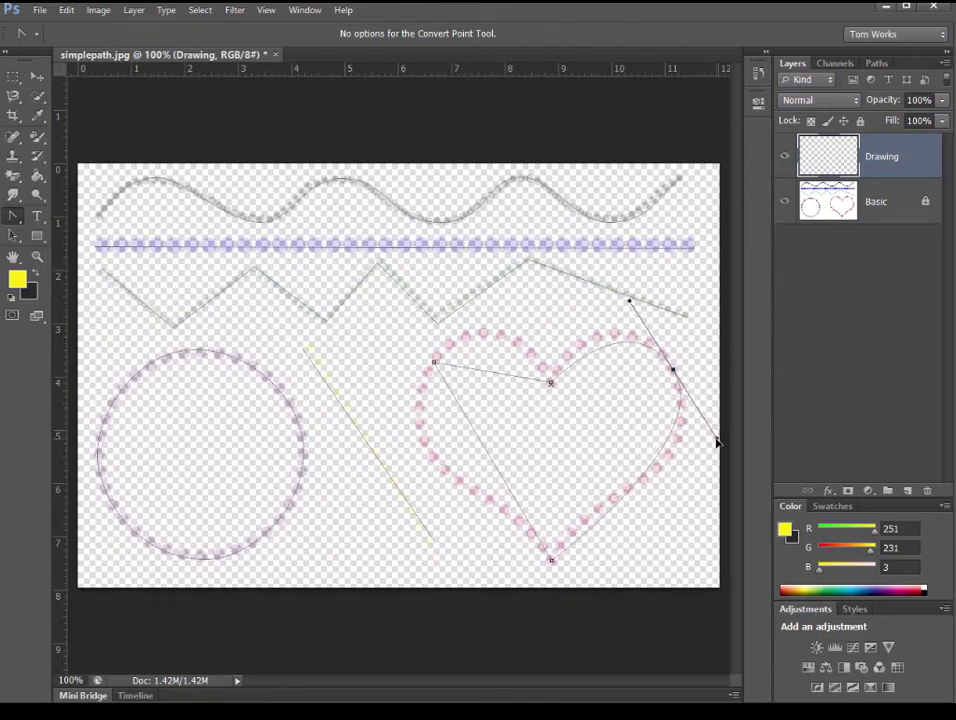
{"action": "left_click_drag", "start_coordinate": [435, 364], "coordinate": [487, 289]}
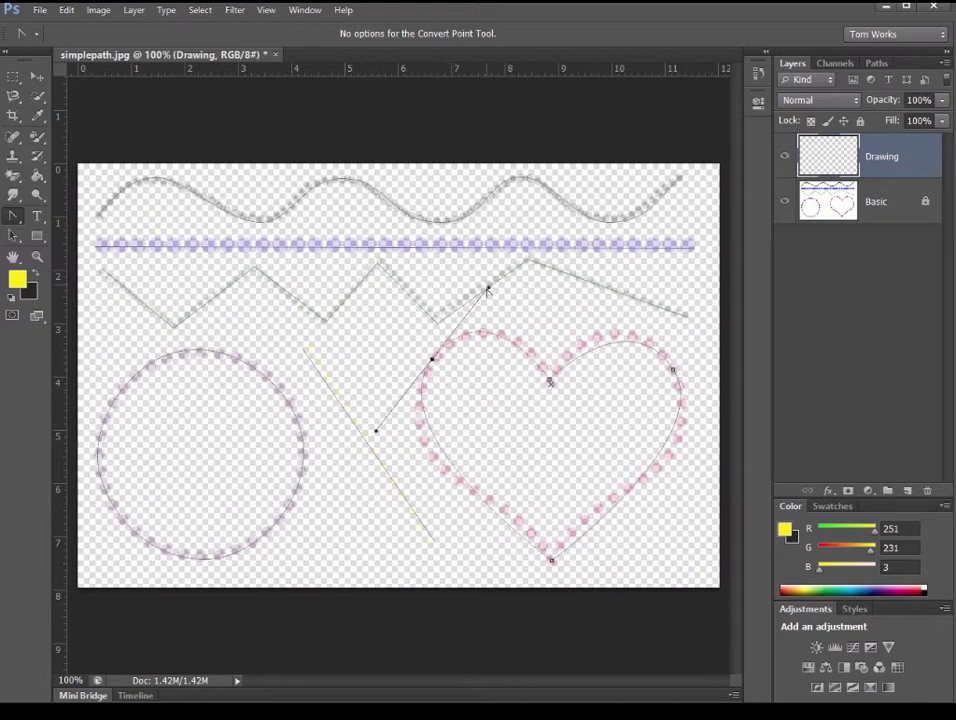
{"action": "left_click", "coordinate": [672, 372]}
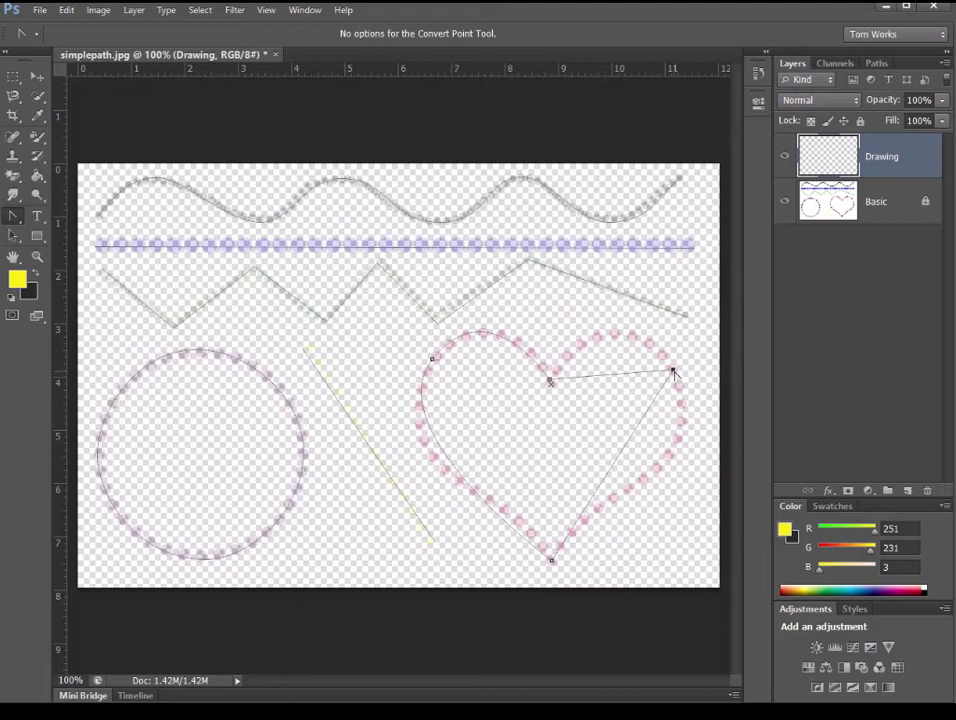
{"action": "left_click_drag", "start_coordinate": [672, 372], "coordinate": [624, 290]}
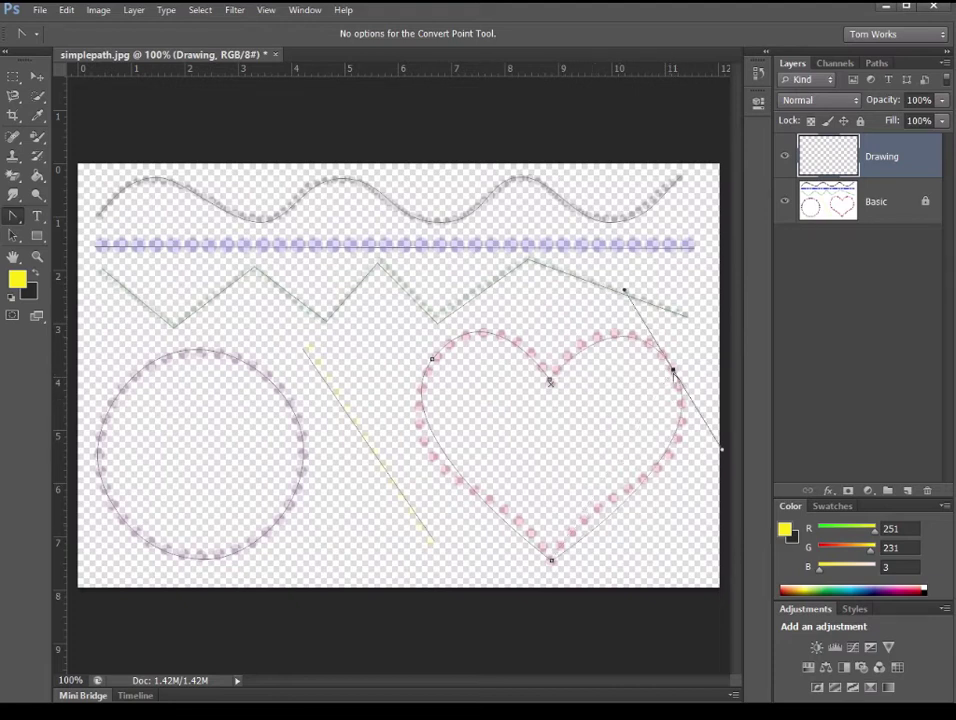
{"action": "left_click", "coordinate": [420, 463]}
Step: Save the work path in the Paths panel as 'aLL PATH'
{"action": "left_click", "coordinate": [876, 64]}
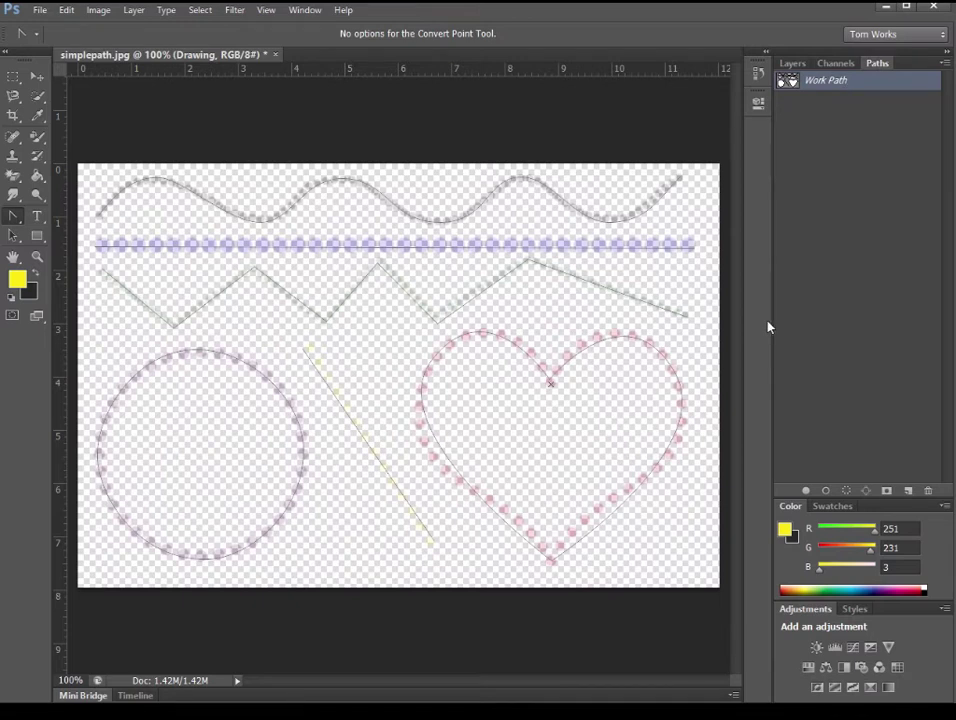
{"action": "double_click", "coordinate": [834, 84]}
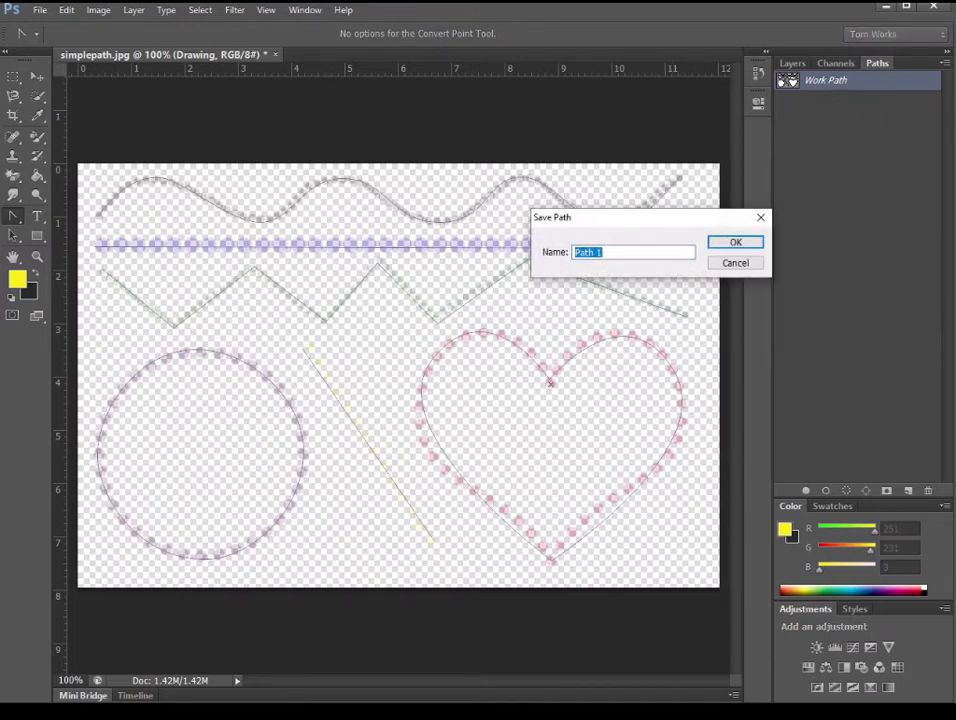
{"action": "type", "text": "al"}
{"action": "type", "text": "L PATH"}
{"action": "key", "text": "Return"}
Step: Turn the 'aLL PATH' path into a selection
{"action": "right_click", "coordinate": [816, 87]}
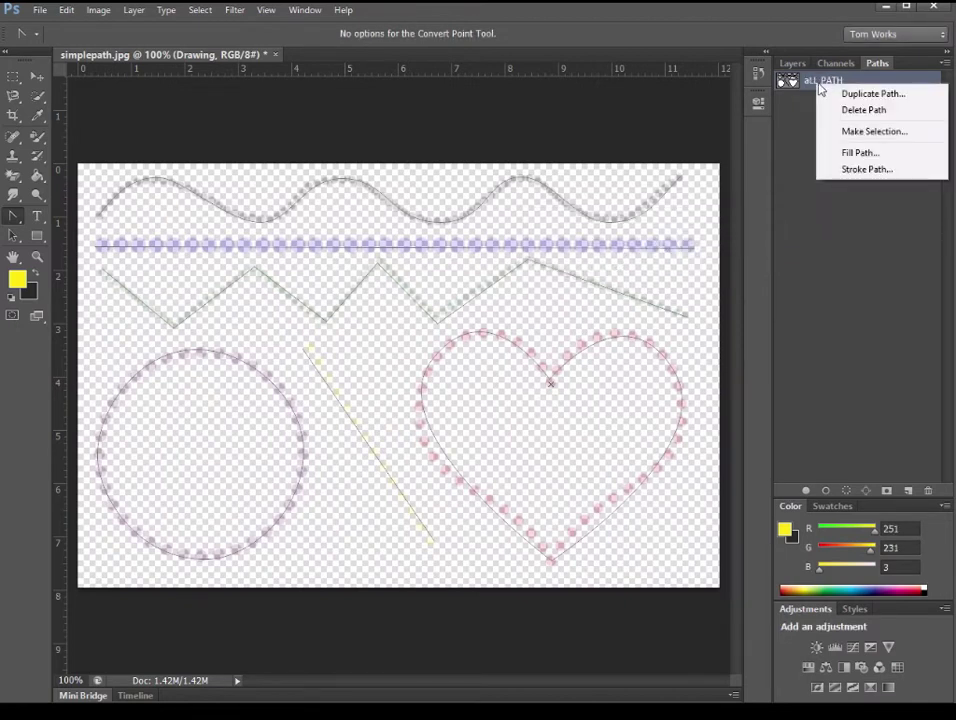
{"action": "left_click", "coordinate": [866, 131]}
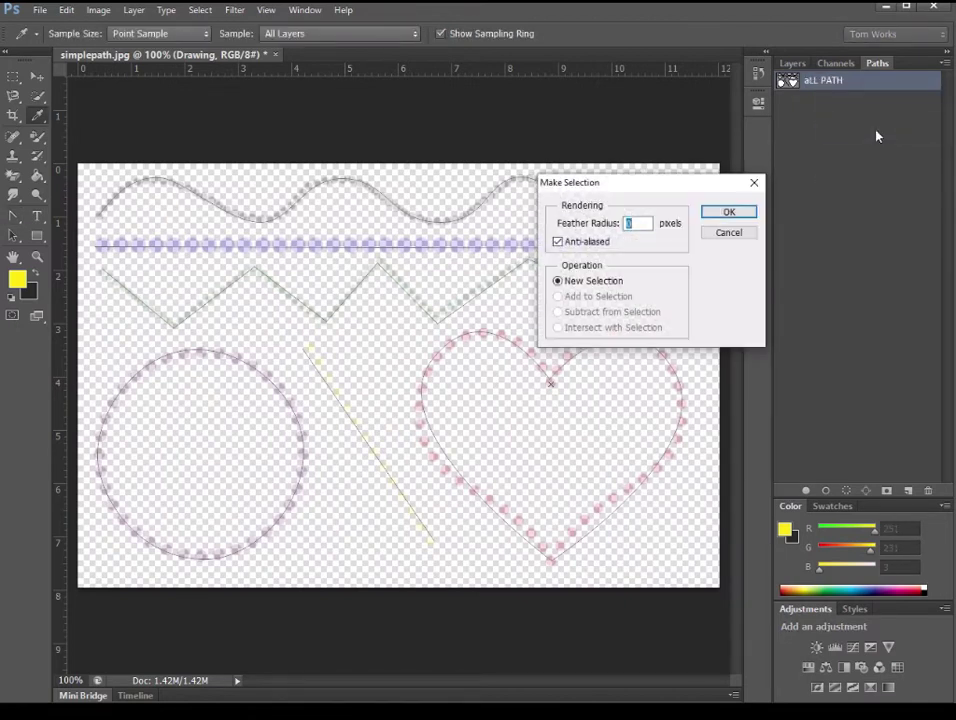
{"action": "left_click", "coordinate": [729, 212]}
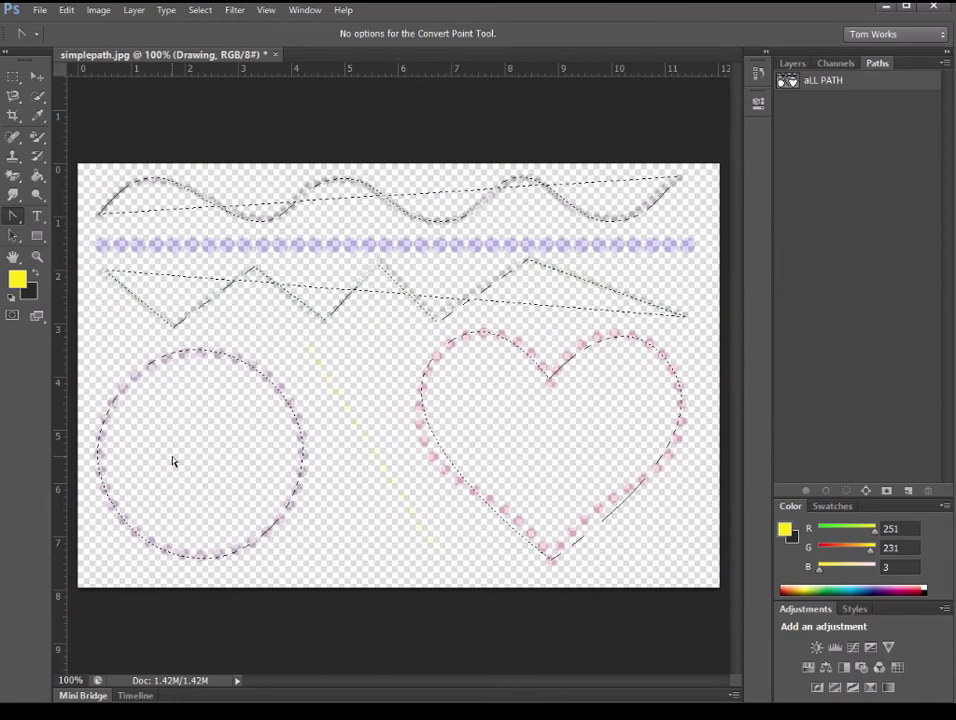
Step: Delete the 'aLL PATH' path and clear the selection with Ctrl+D
{"action": "right_click", "coordinate": [855, 87]}
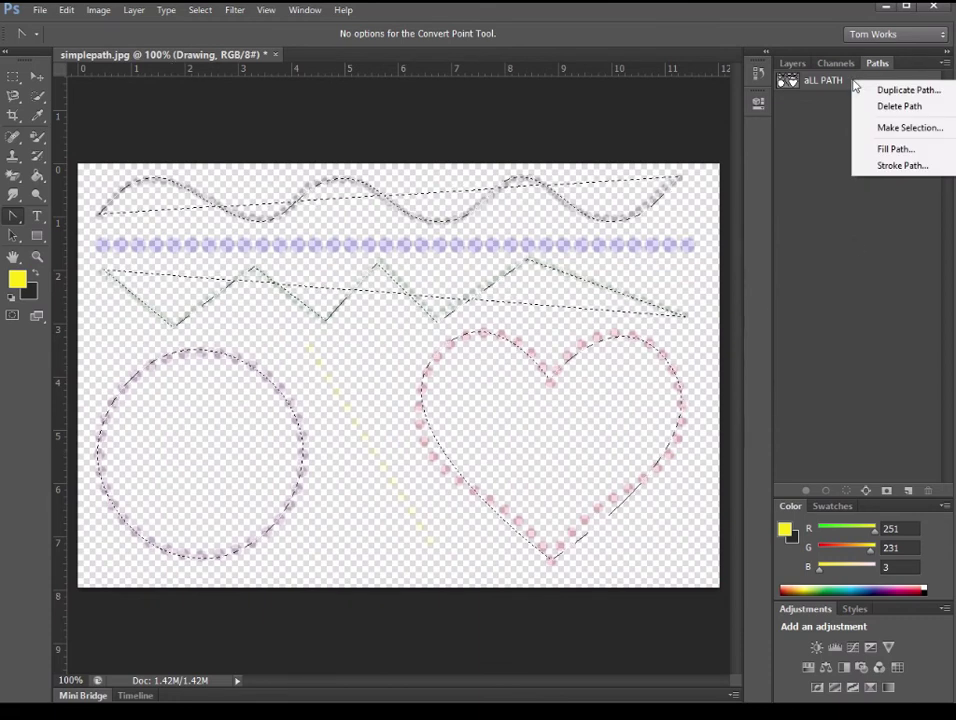
{"action": "left_click", "coordinate": [899, 105]}
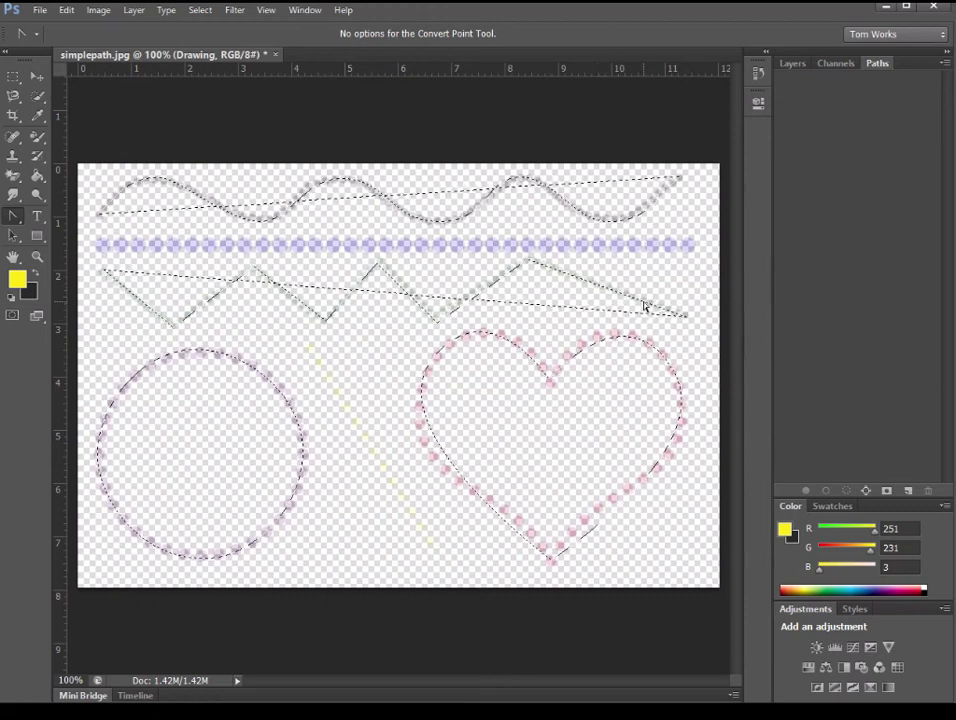
{"action": "key", "text": "ctrl+d"}
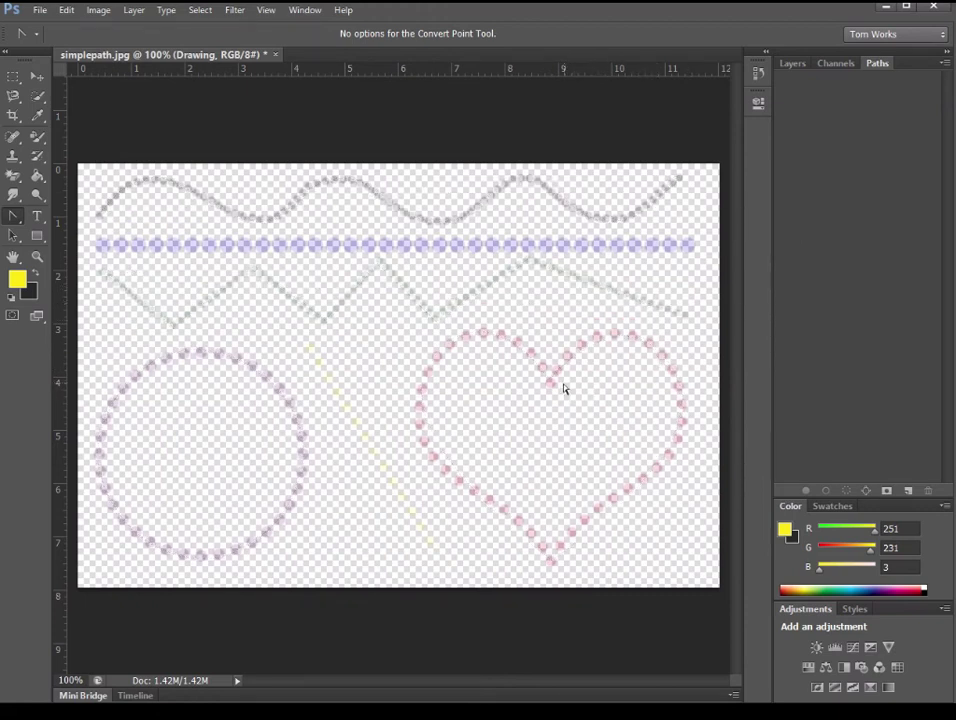
{"action": "left_click", "coordinate": [792, 64]}
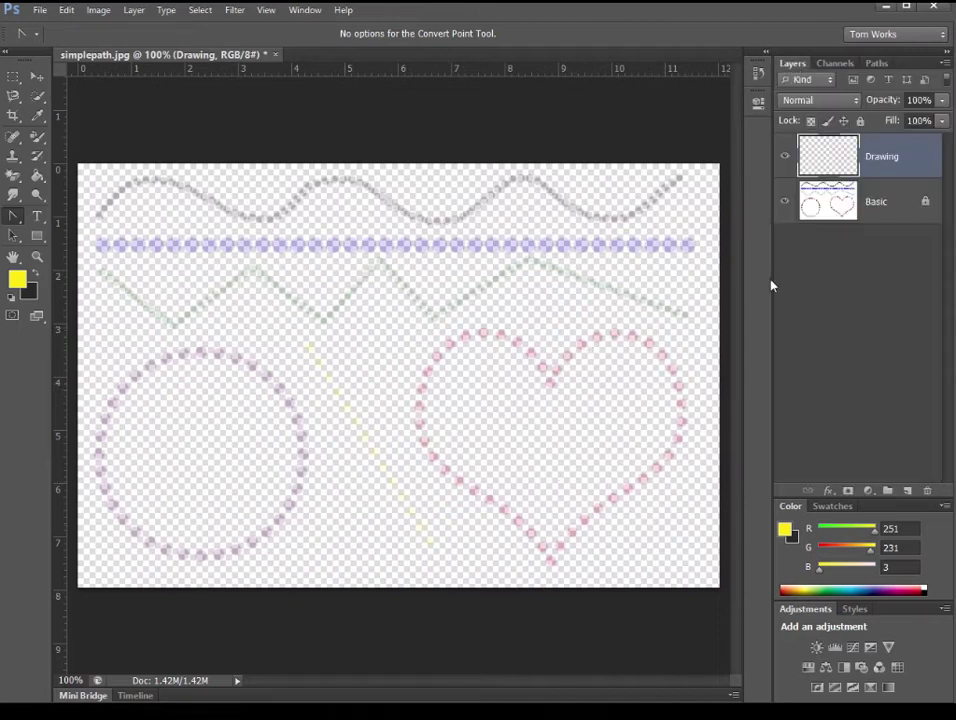
Step: Trace the heart with a closed pen path through its top cusp, right lobe, bottom tip and left lobe
{"action": "right_click", "coordinate": [14, 215]}
{"action": "left_click", "coordinate": [76, 216]}
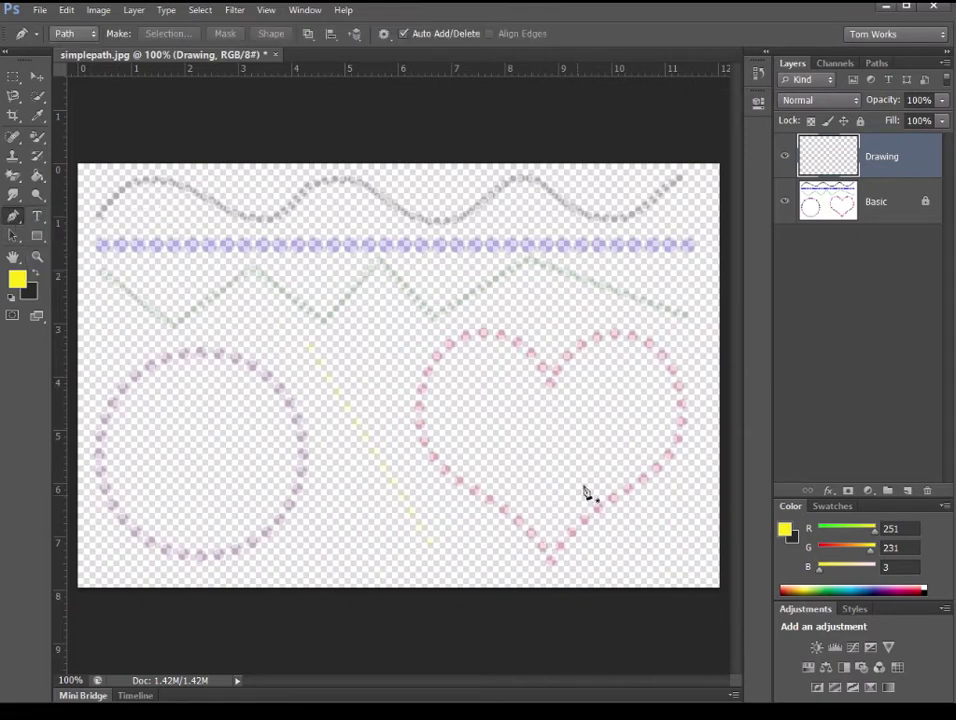
{"action": "left_click", "coordinate": [550, 383]}
{"action": "left_click", "coordinate": [672, 369]}
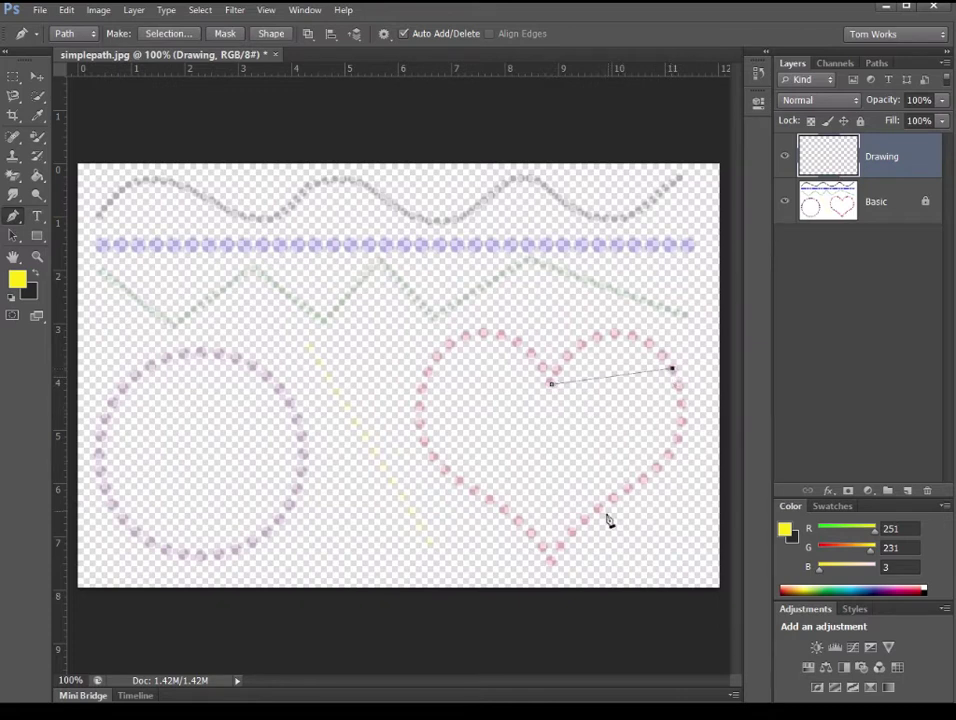
{"action": "left_click", "coordinate": [548, 557]}
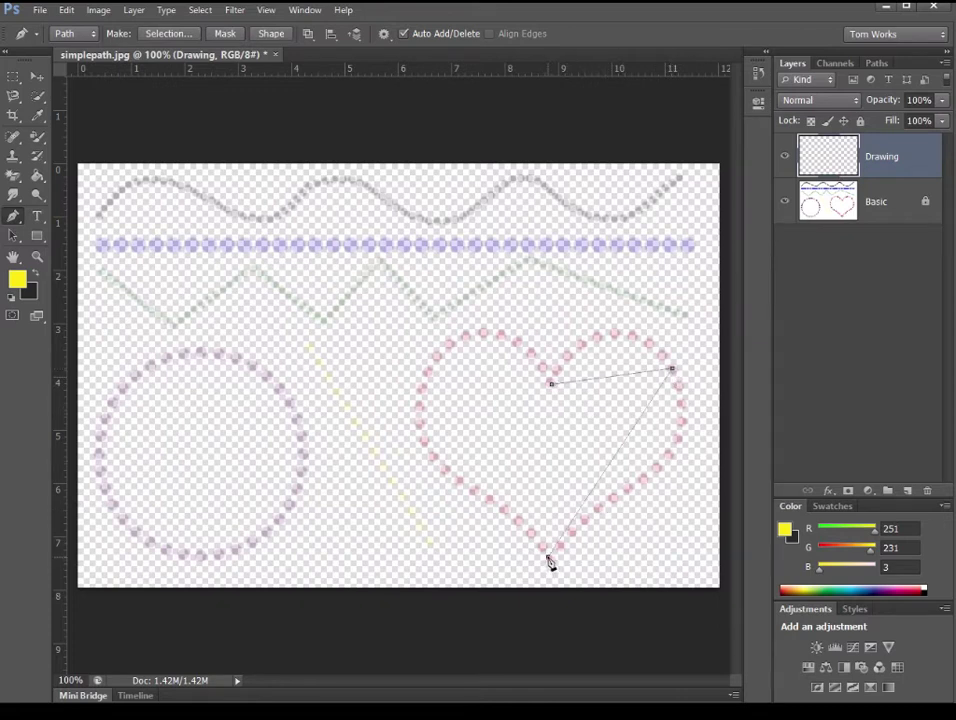
{"action": "left_click", "coordinate": [437, 357]}
{"action": "left_click", "coordinate": [551, 385]}
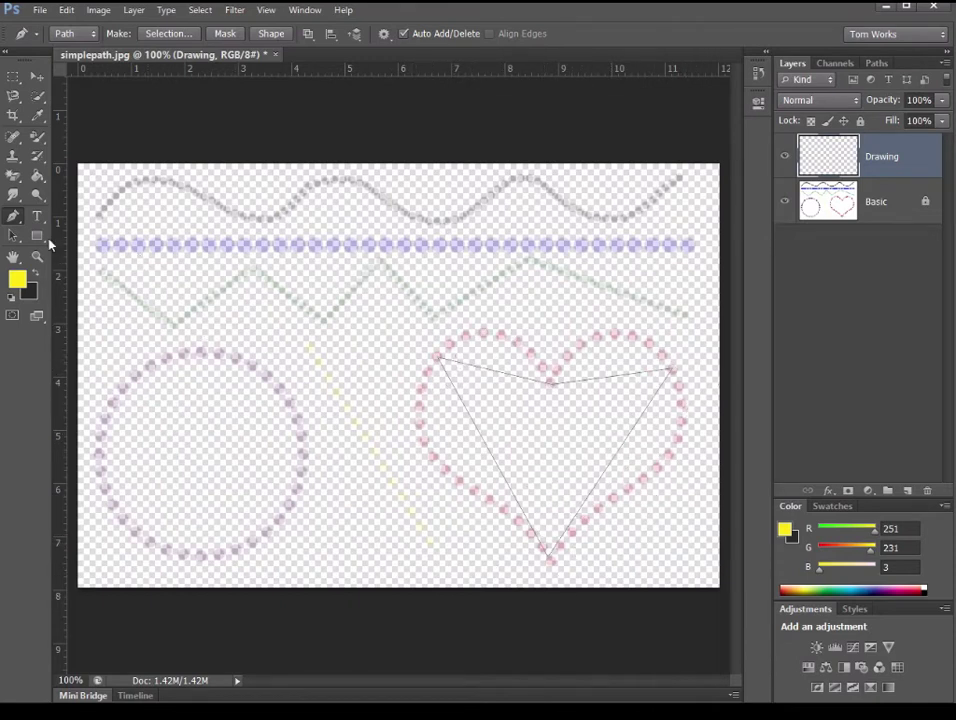
Step: Curve the path around the heart's right and left lobes with the Convert Point Tool
{"action": "left_click", "coordinate": [16, 224]}
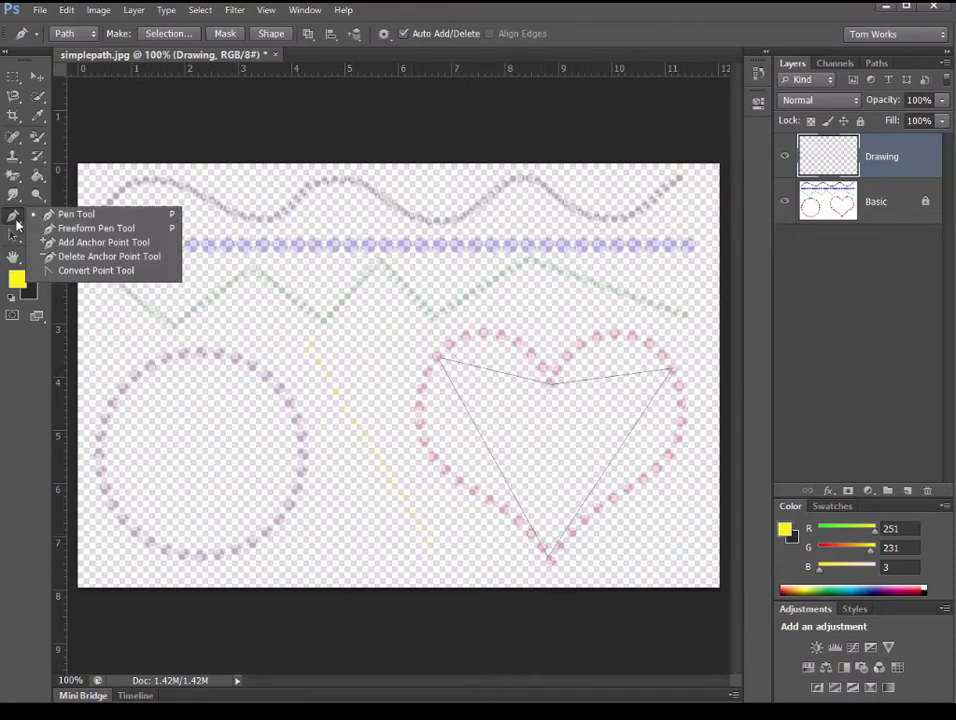
{"action": "left_click", "coordinate": [90, 271]}
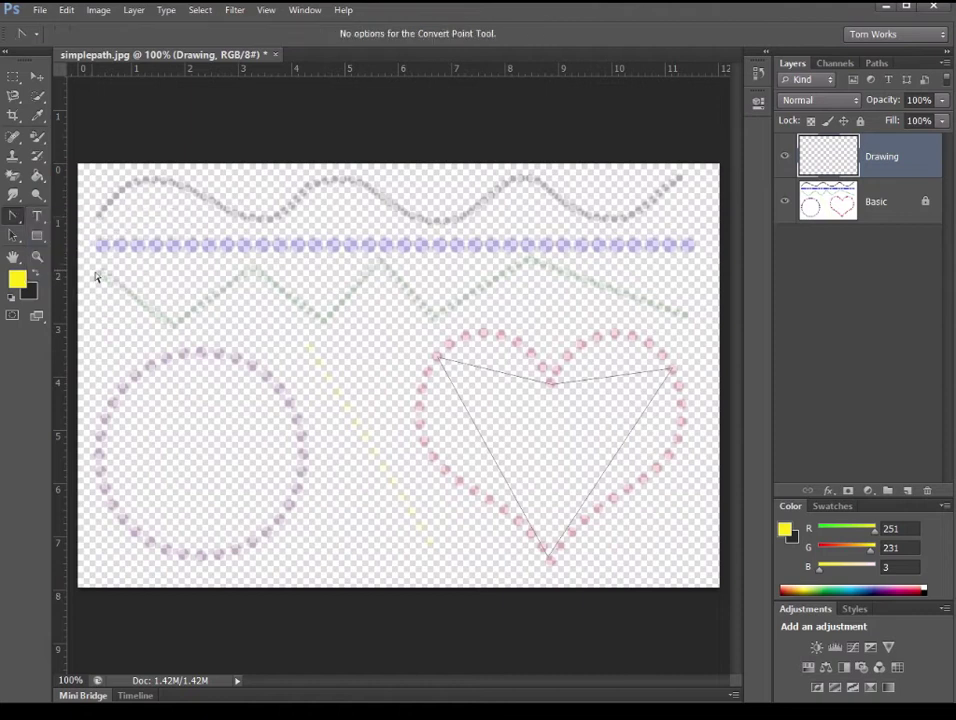
{"action": "left_click", "coordinate": [671, 371]}
{"action": "left_click_drag", "start_coordinate": [671, 371], "coordinate": [720, 442]}
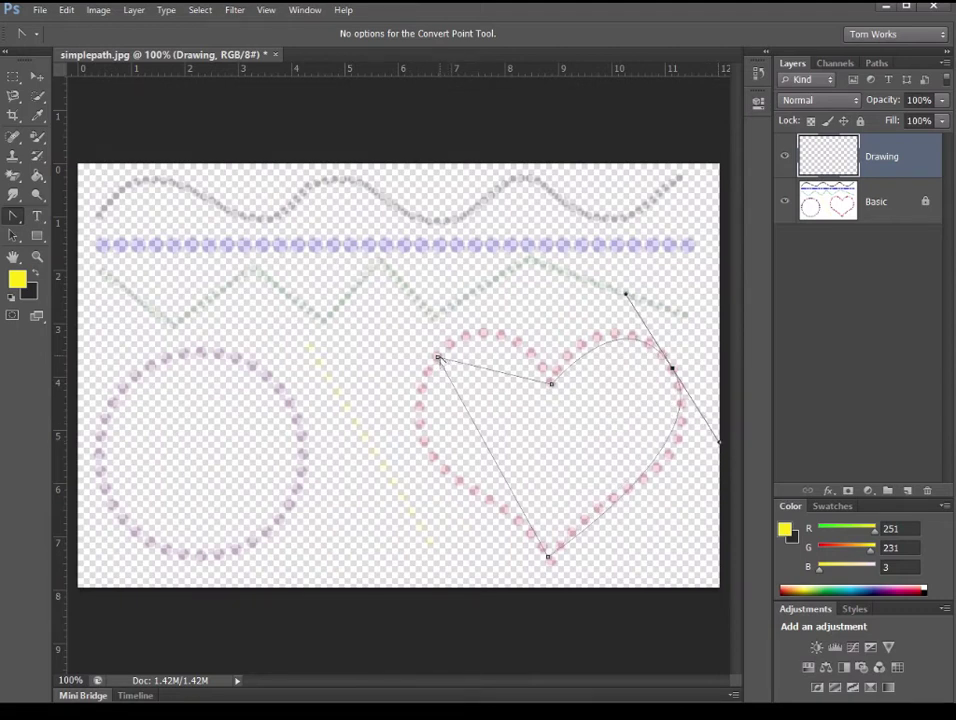
{"action": "left_click_drag", "start_coordinate": [437, 357], "coordinate": [490, 300]}
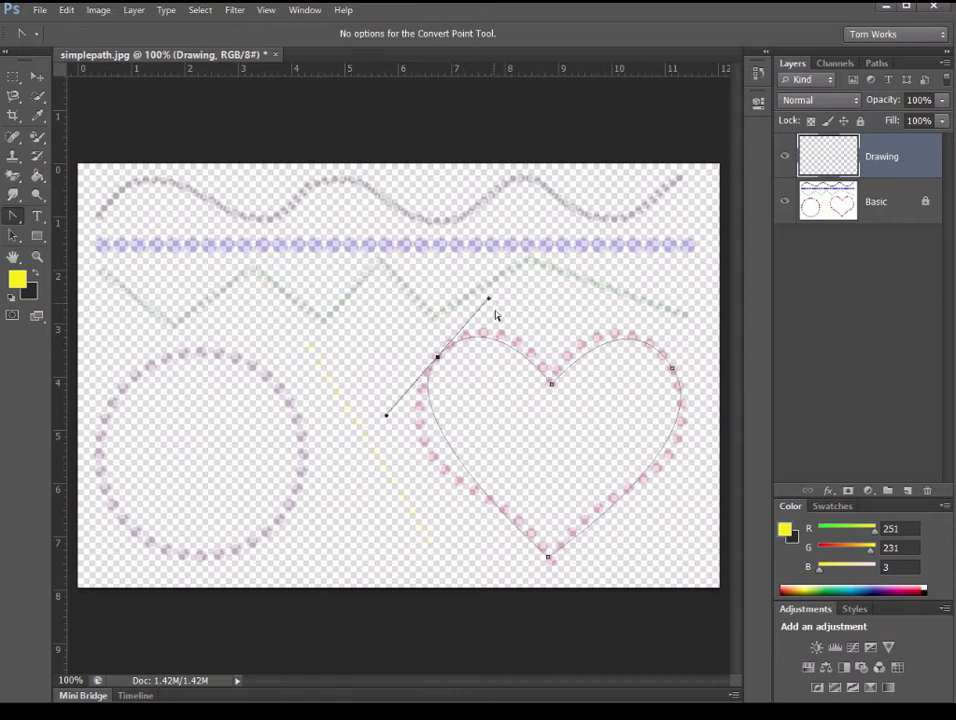
{"action": "left_click", "coordinate": [385, 453]}
{"action": "left_click", "coordinate": [882, 64]}
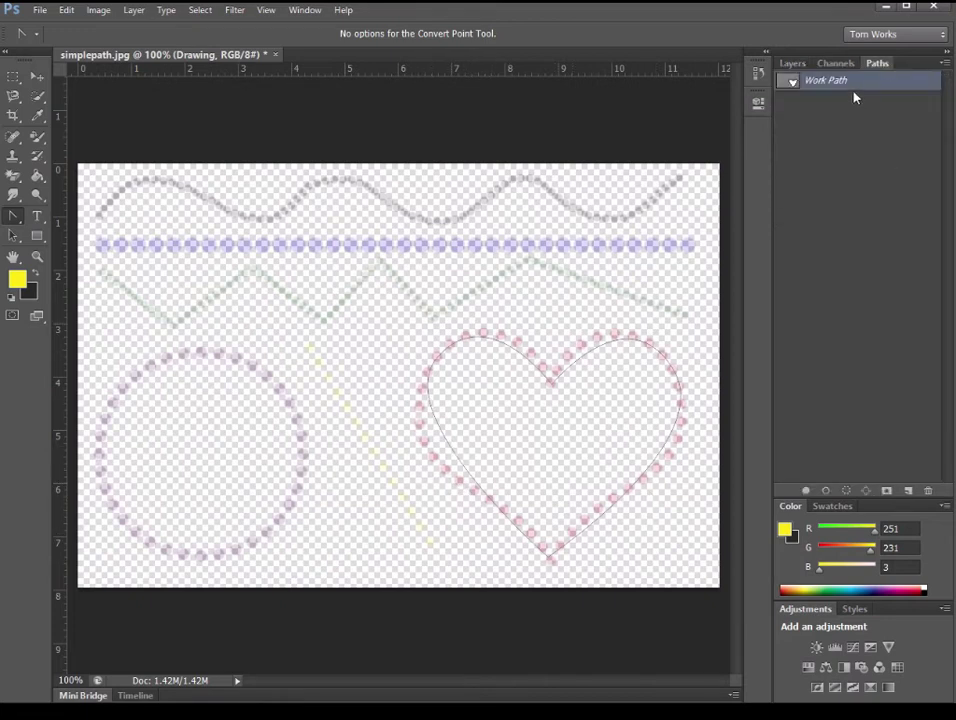
Step: Save the work path as 'Heart' and make a selection from it
{"action": "double_click", "coordinate": [828, 81]}
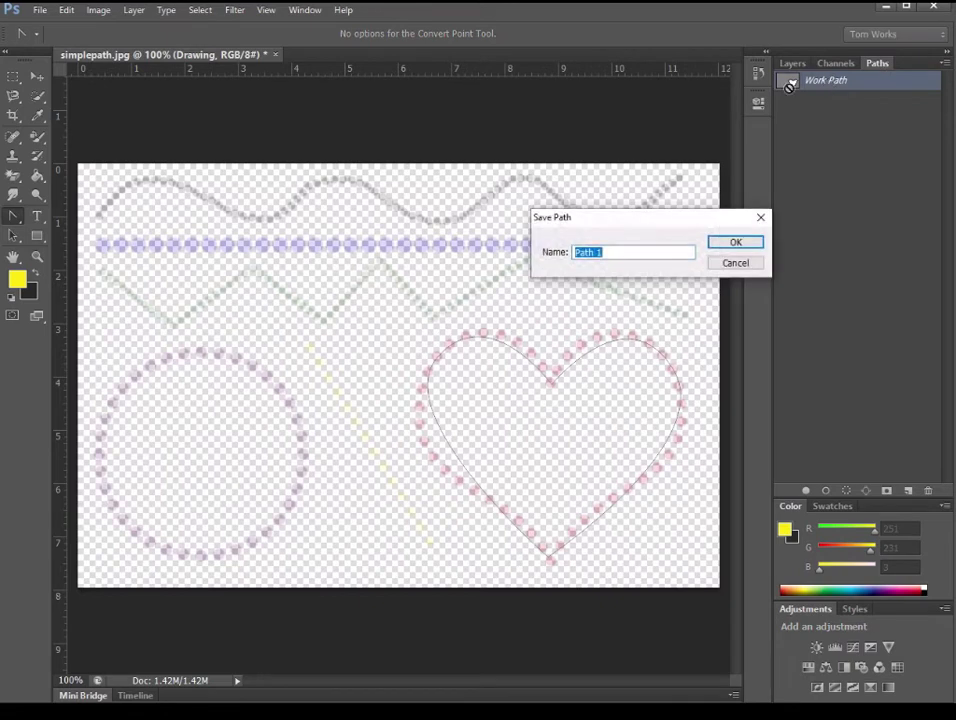
{"action": "type", "text": "Heart"}
{"action": "key", "text": "Return"}
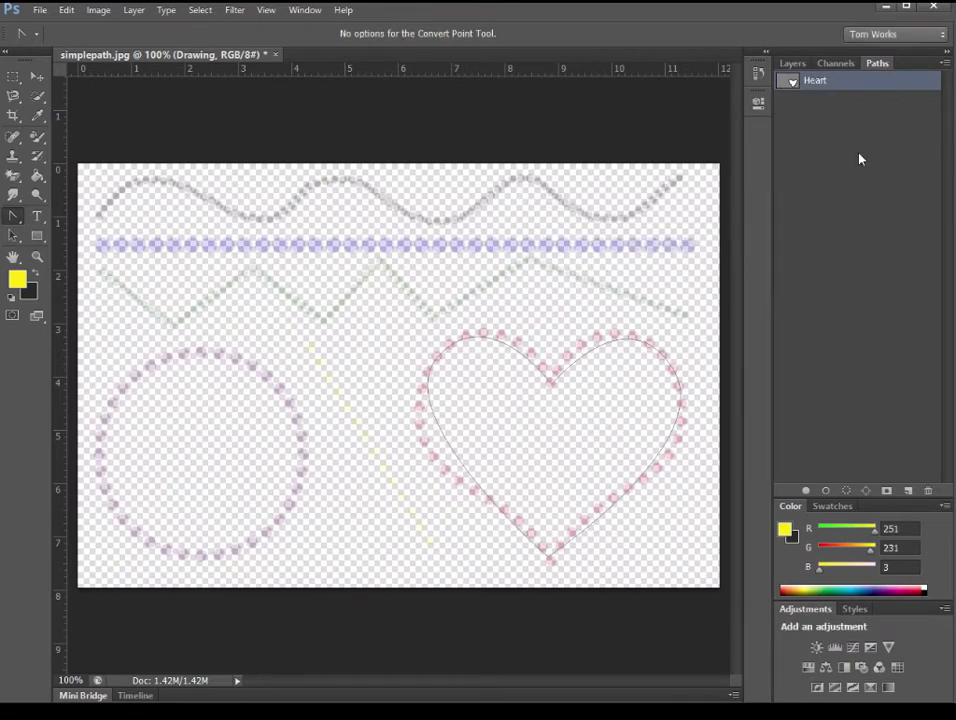
{"action": "right_click", "coordinate": [822, 84]}
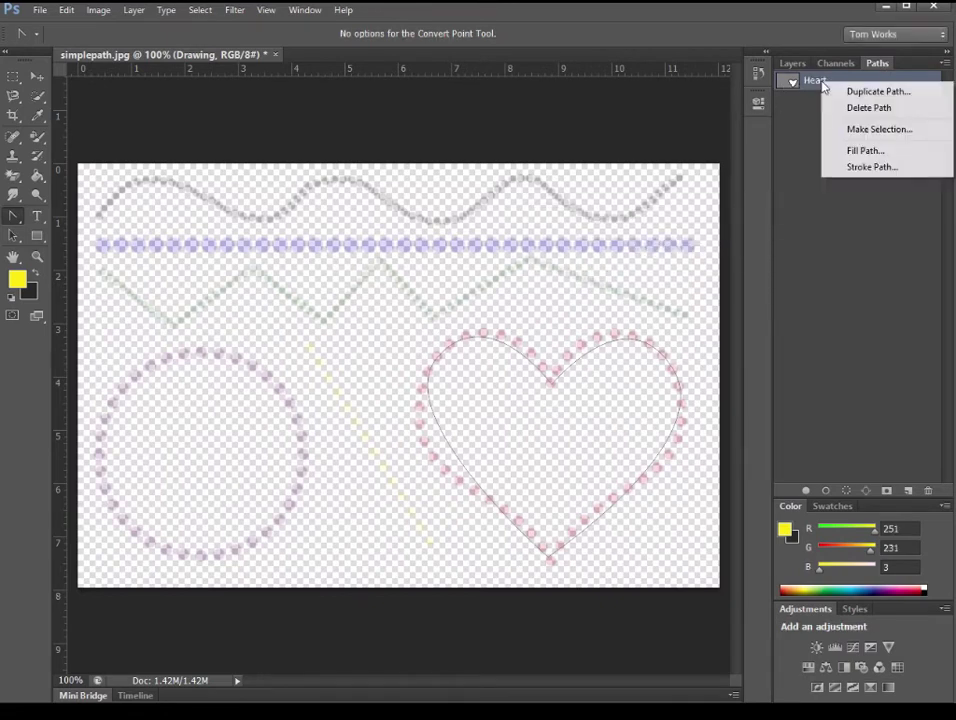
{"action": "left_click", "coordinate": [885, 130]}
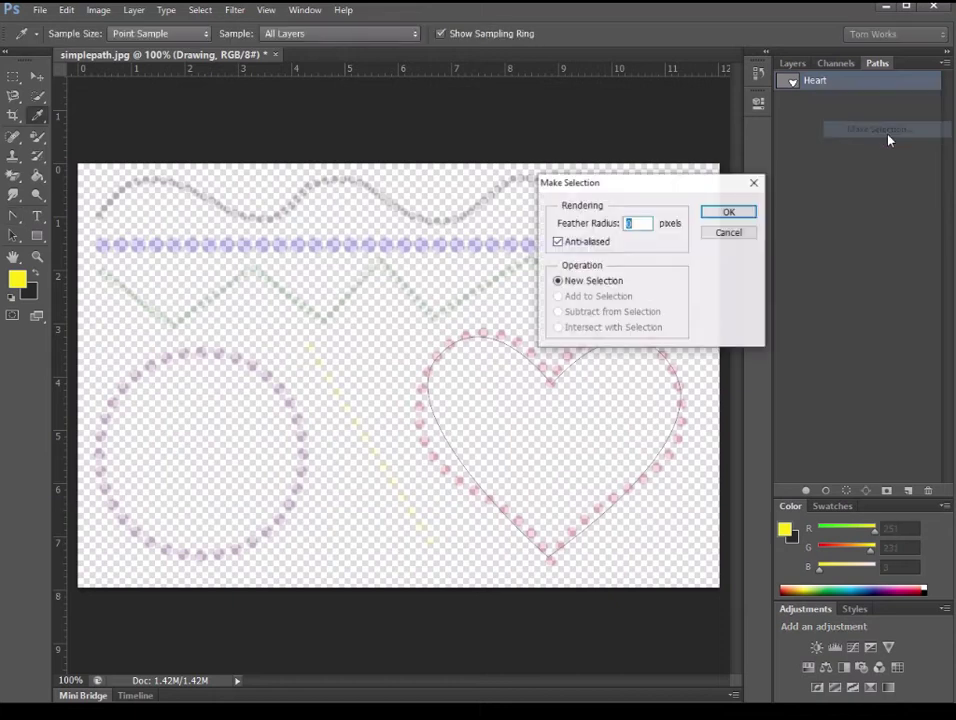
{"action": "left_click", "coordinate": [728, 213]}
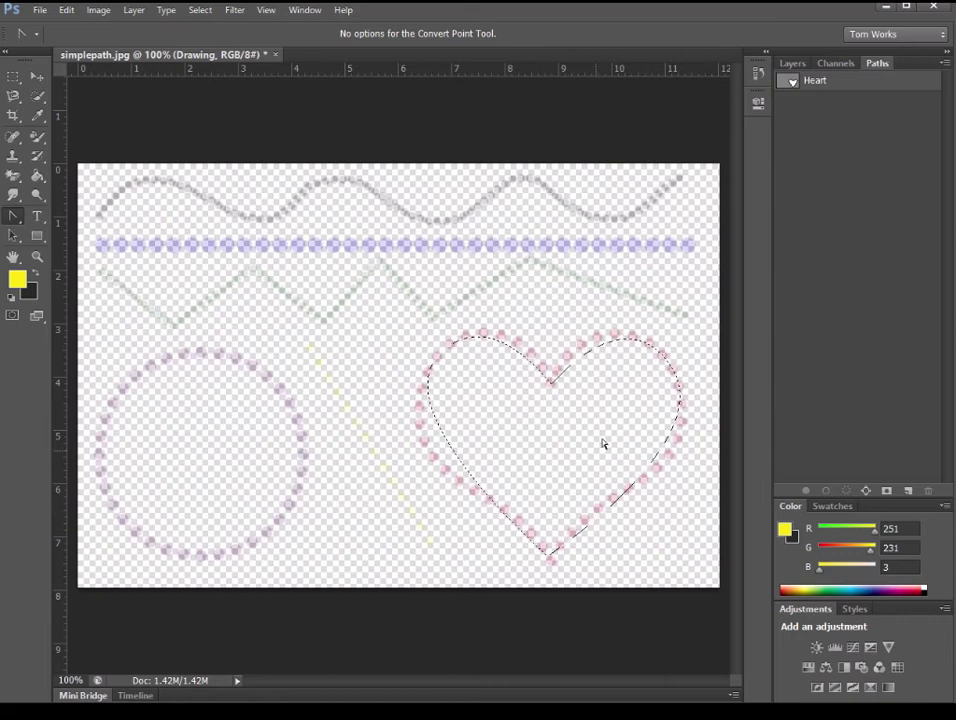
{"action": "left_click", "coordinate": [38, 177]}
Step: Set the foreground colour to bright green, fill the heart with the Paint Bucket, then deselect
{"action": "left_click", "coordinate": [44, 179]}
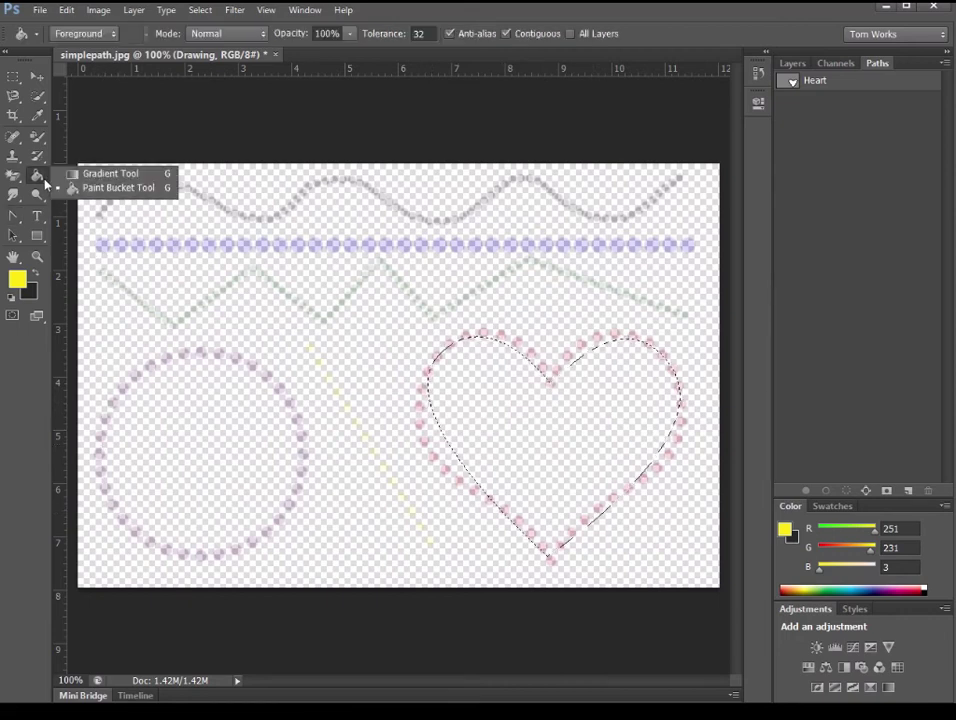
{"action": "left_click", "coordinate": [112, 190]}
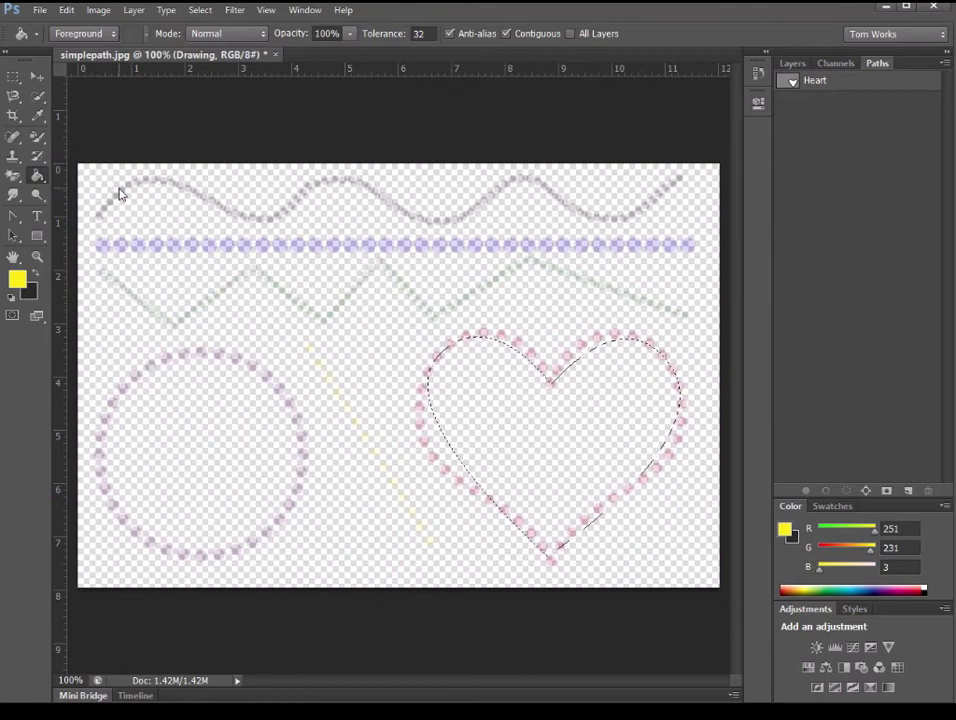
{"action": "left_click", "coordinate": [18, 280]}
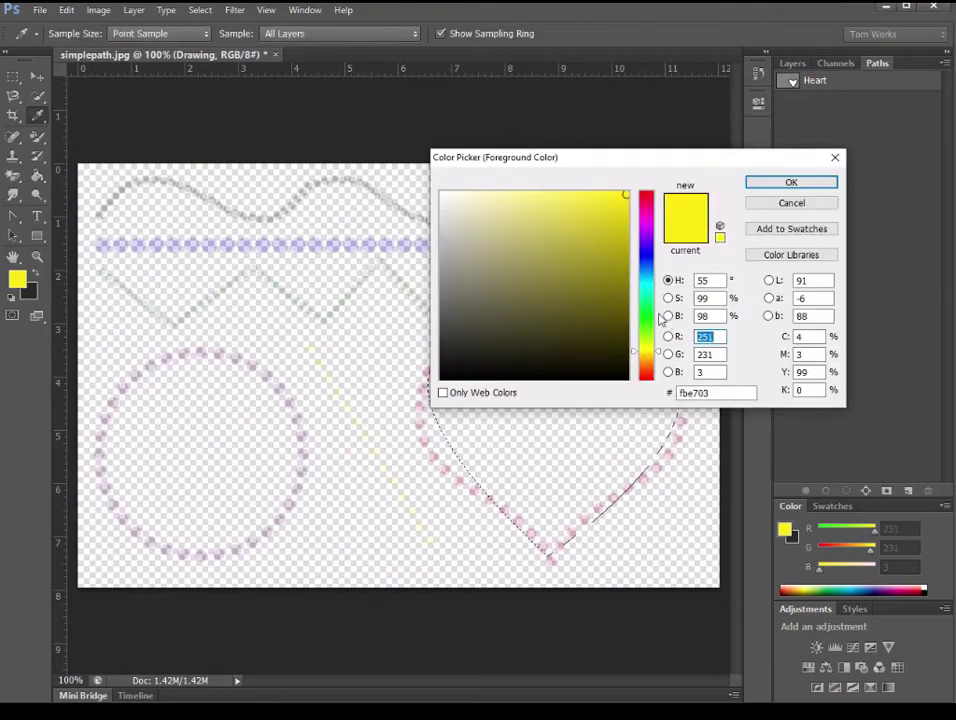
{"action": "left_click", "coordinate": [646, 309]}
{"action": "left_click", "coordinate": [791, 182]}
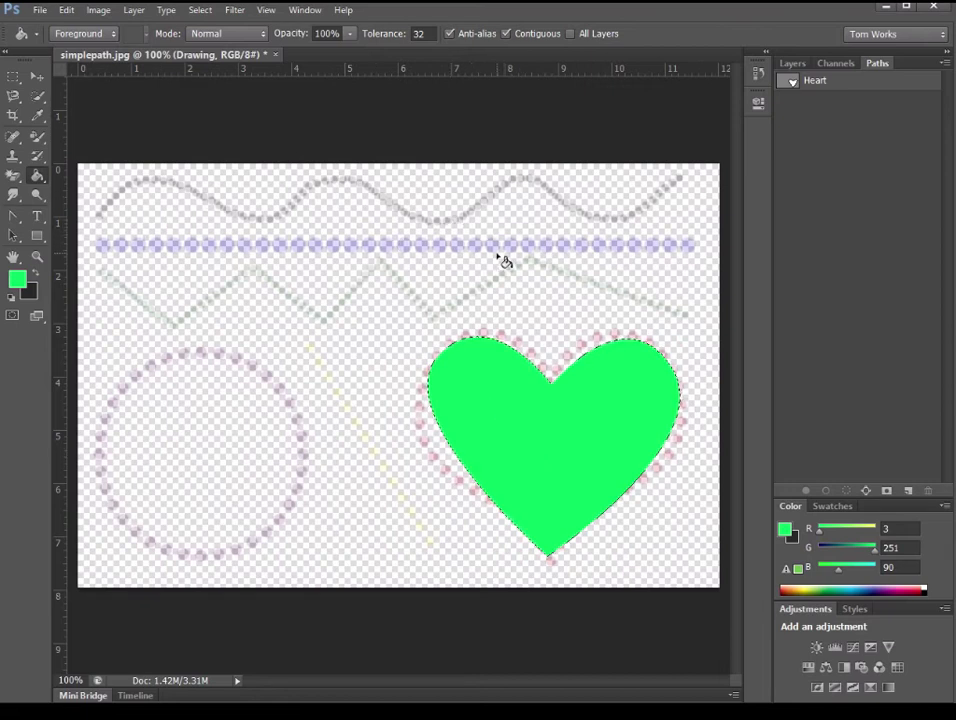
{"action": "key", "text": "ctrl+d"}
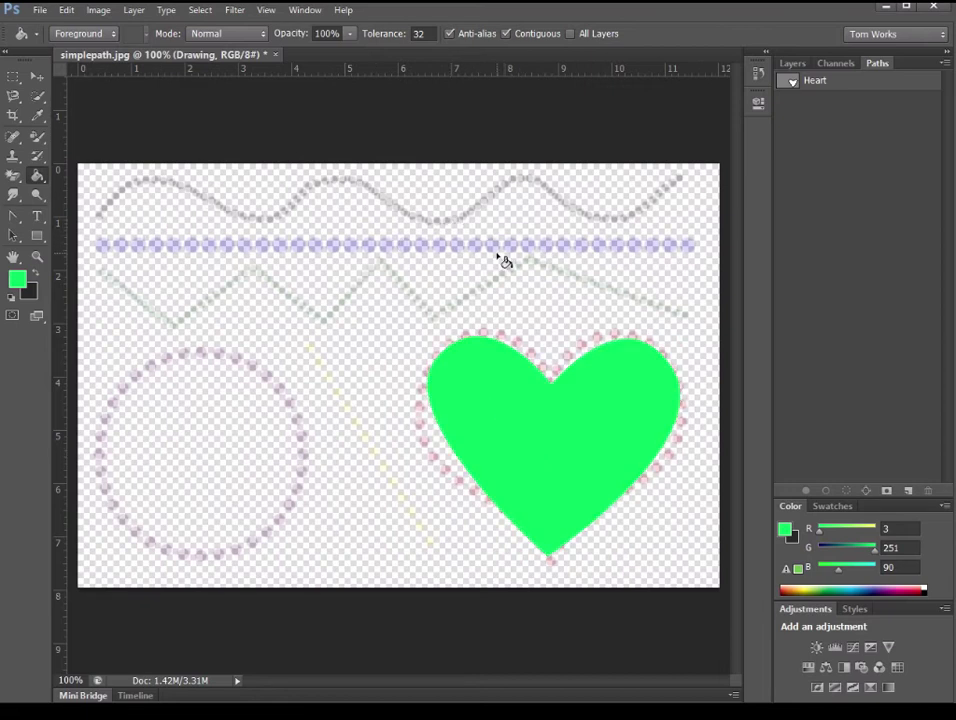
{"action": "left_click", "coordinate": [792, 63]}
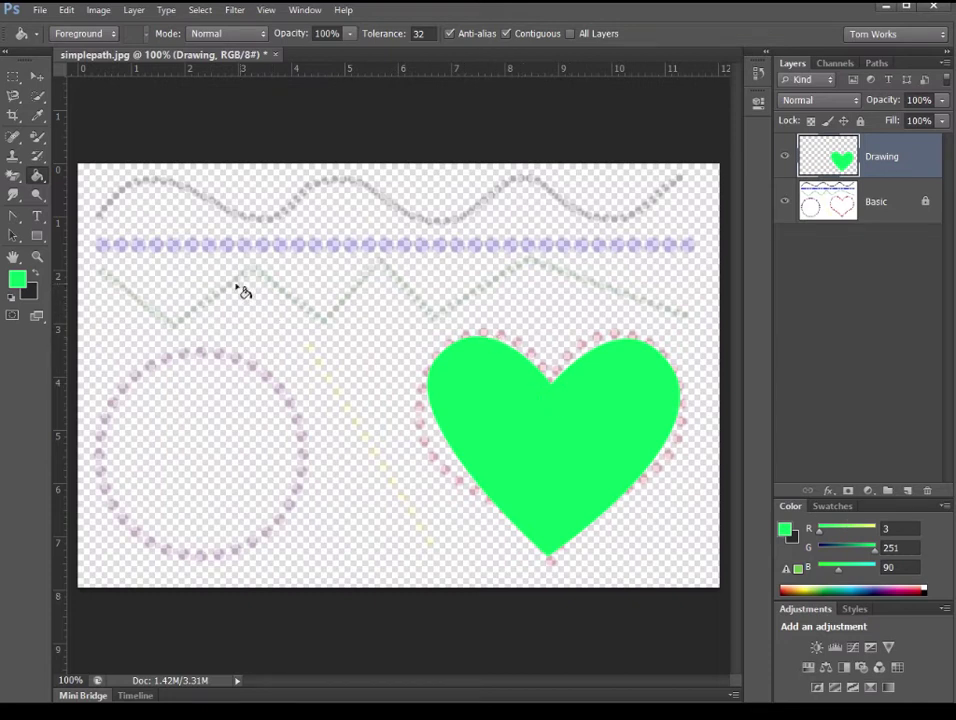
Step: Return to the Pen Tool after briefly trying the path selection and Convert Point tools
{"action": "right_click", "coordinate": [13, 215]}
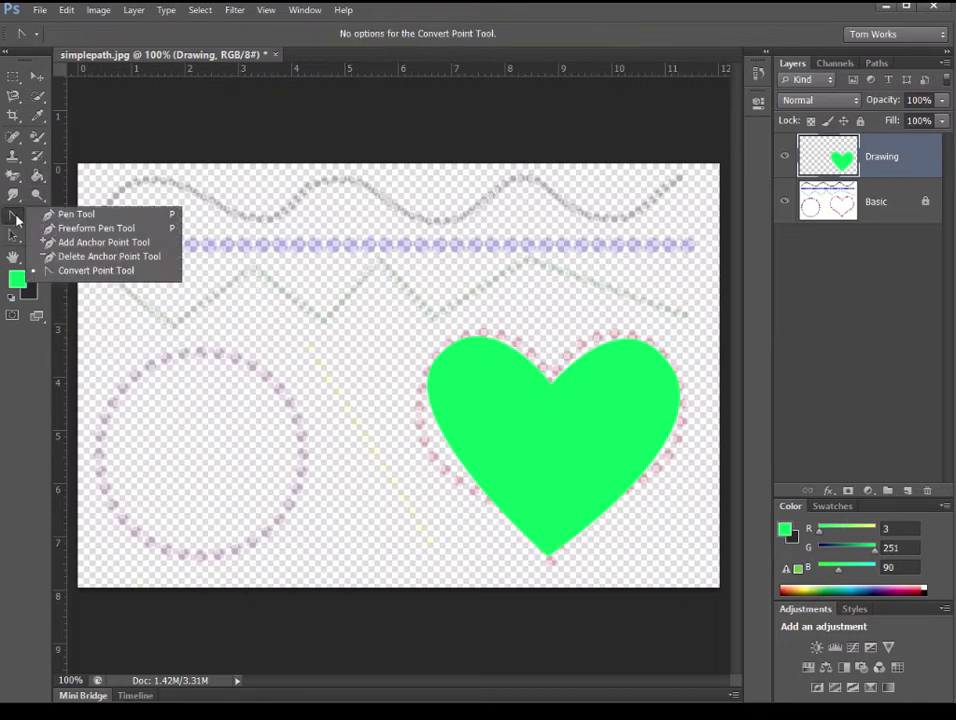
{"action": "left_click", "coordinate": [49, 213]}
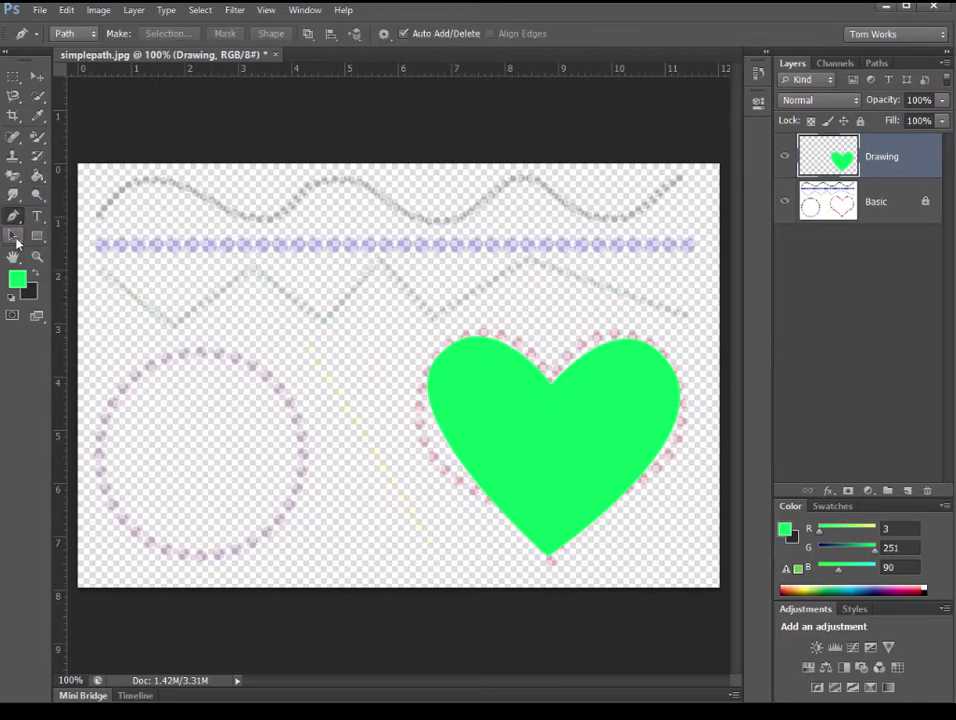
{"action": "left_click", "coordinate": [14, 236]}
{"action": "right_click", "coordinate": [15, 240]}
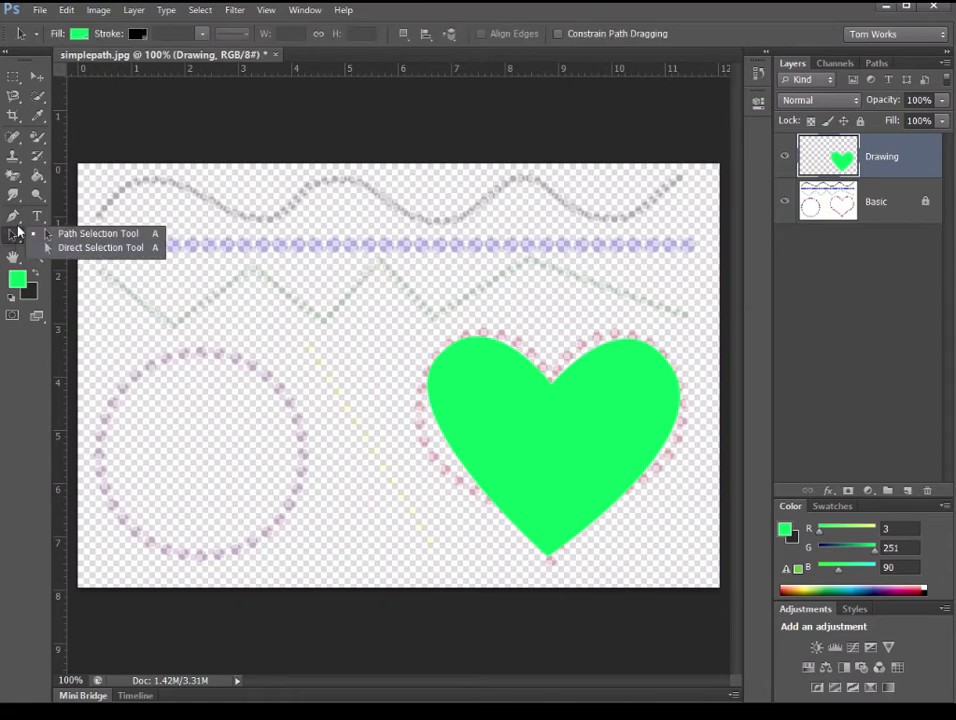
{"action": "left_click", "coordinate": [14, 217]}
{"action": "right_click", "coordinate": [15, 219]}
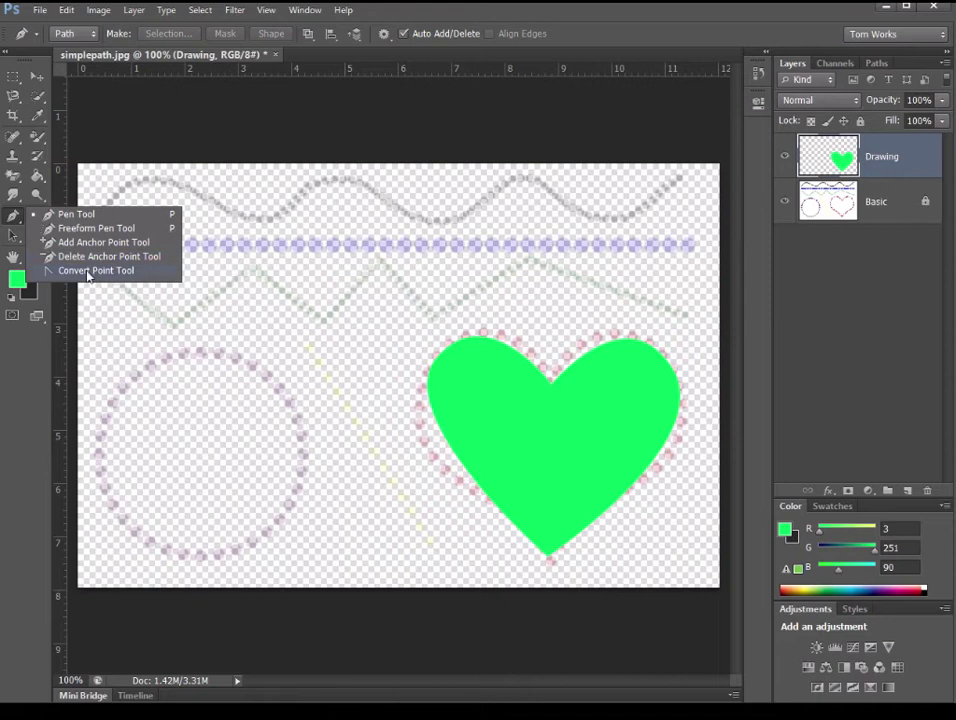
{"action": "left_click", "coordinate": [126, 279]}
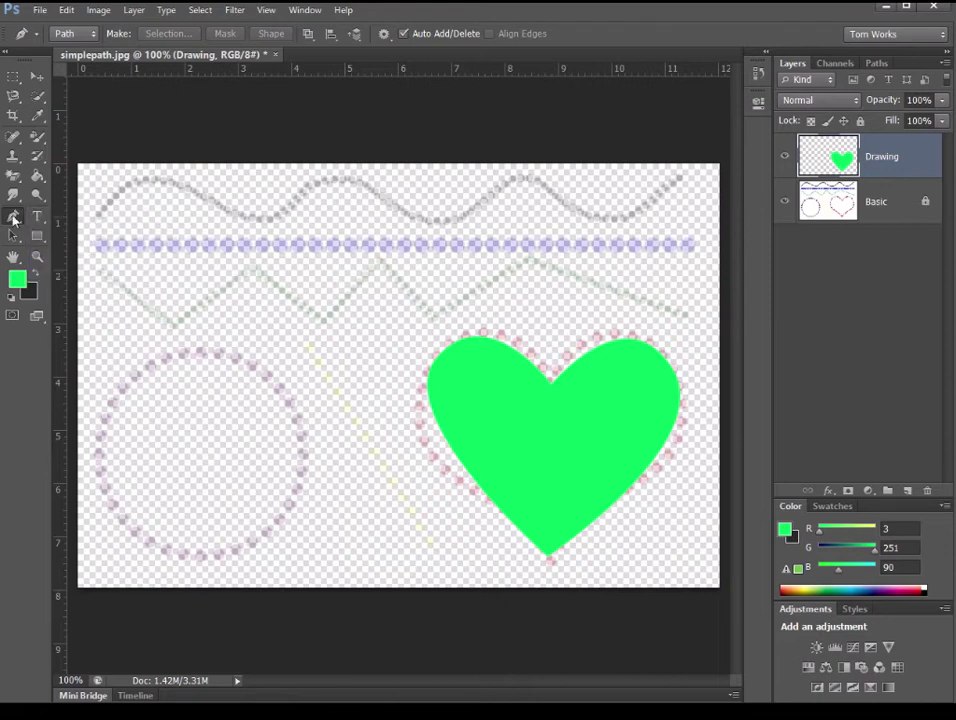
{"action": "left_click", "coordinate": [14, 218]}
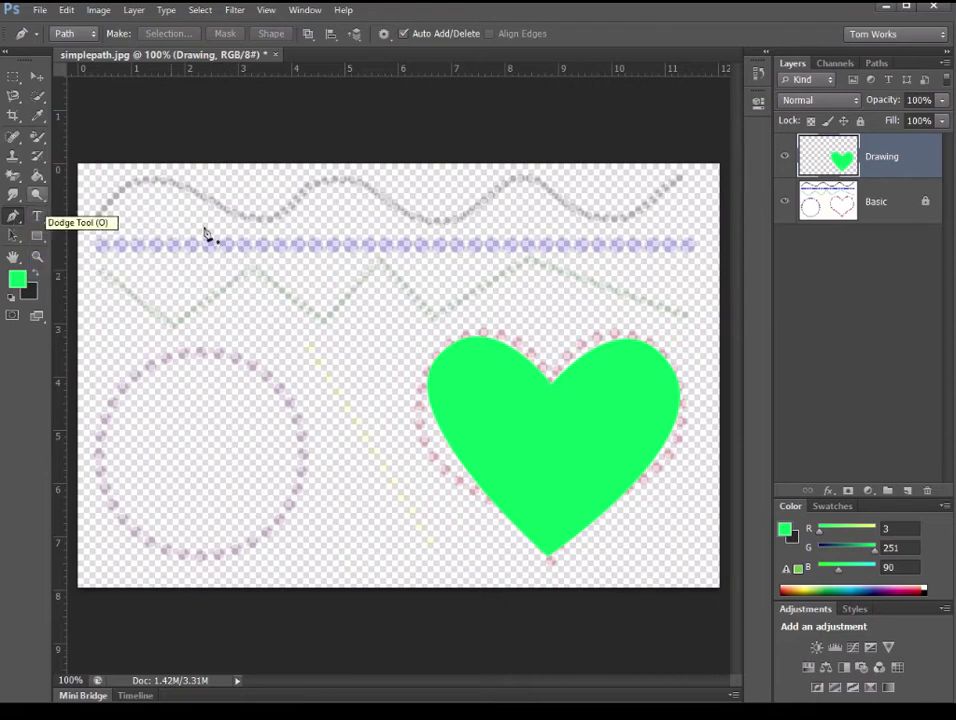
Step: Open Bird-paths-original.jpg from the Exercise Files folder as a new document
{"action": "left_click", "coordinate": [40, 10]}
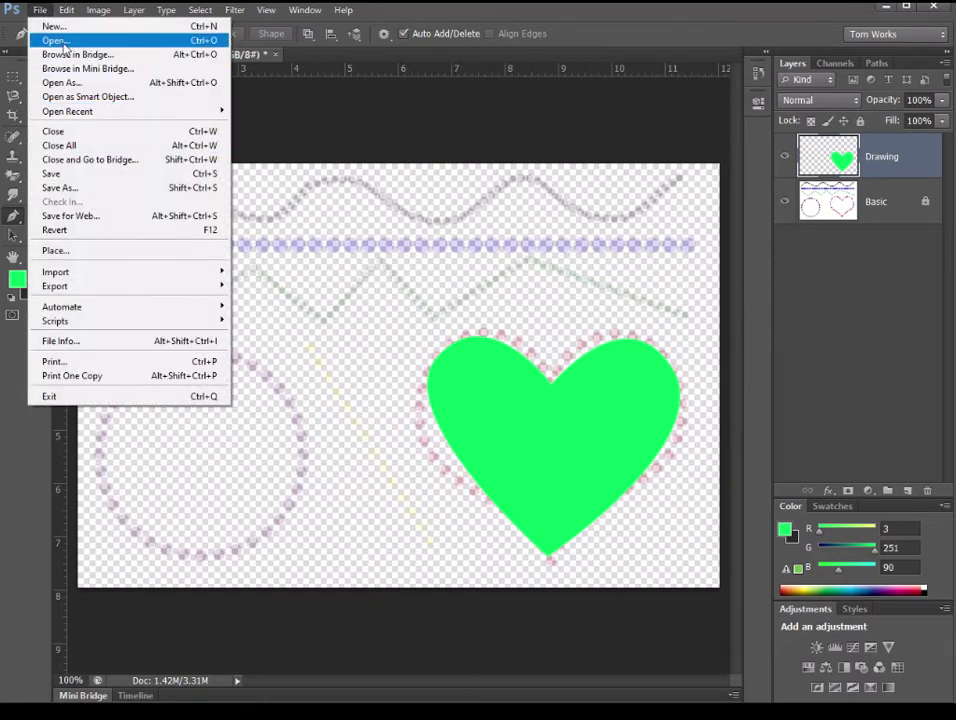
{"action": "left_click", "coordinate": [45, 38]}
{"action": "left_click", "coordinate": [414, 165]}
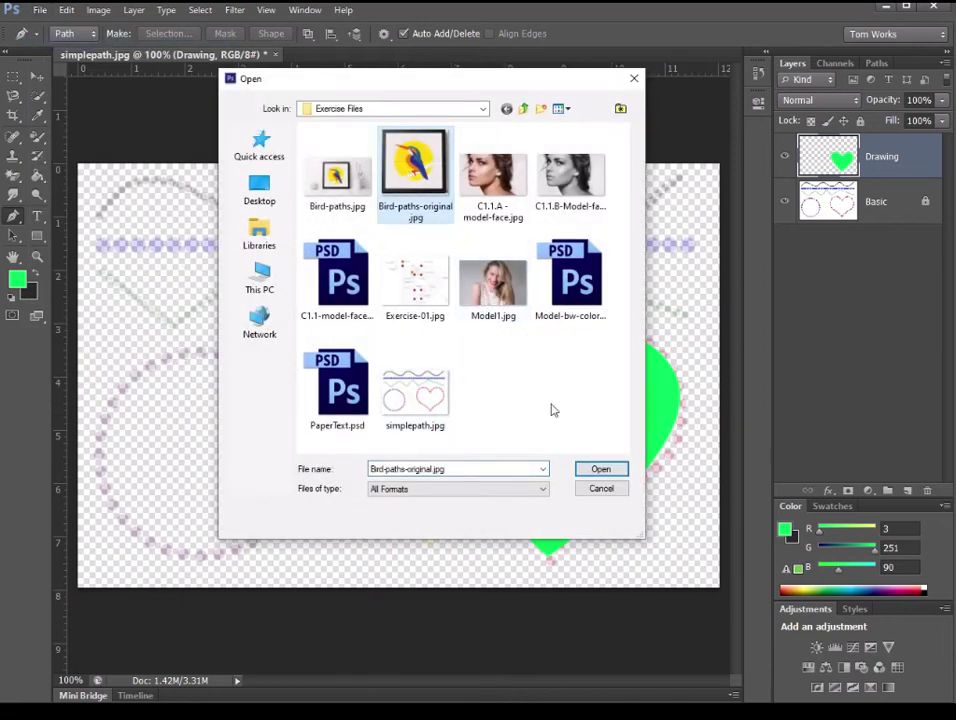
{"action": "left_click", "coordinate": [599, 470]}
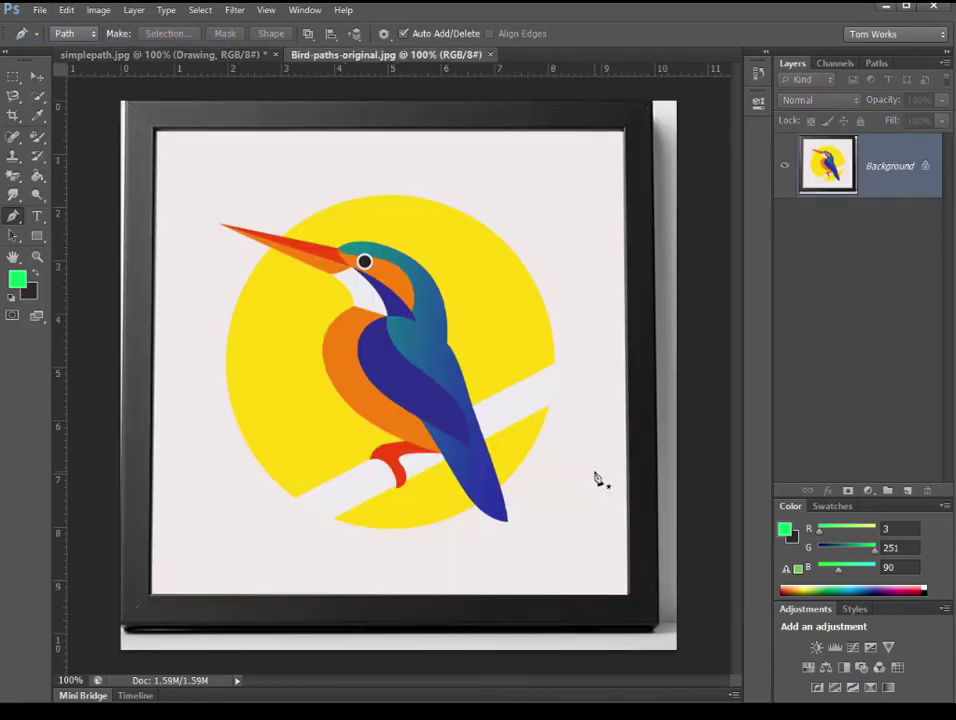
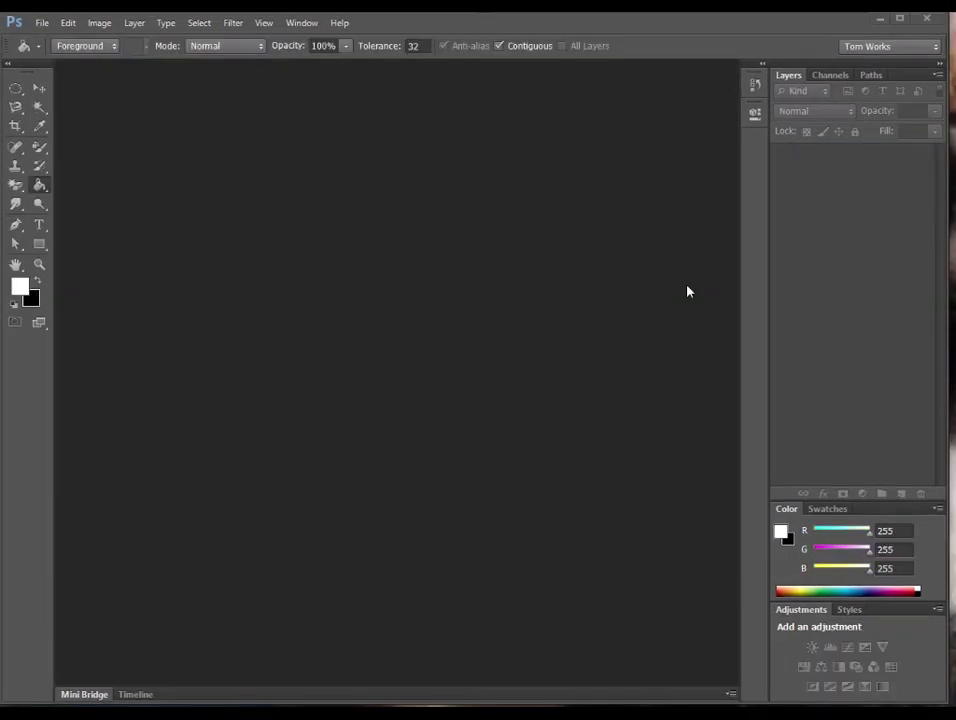
Step: Open Bird-paths-original.jpg from the Exercise Files folder in Photoshop
{"action": "left_click", "coordinate": [14, 227]}
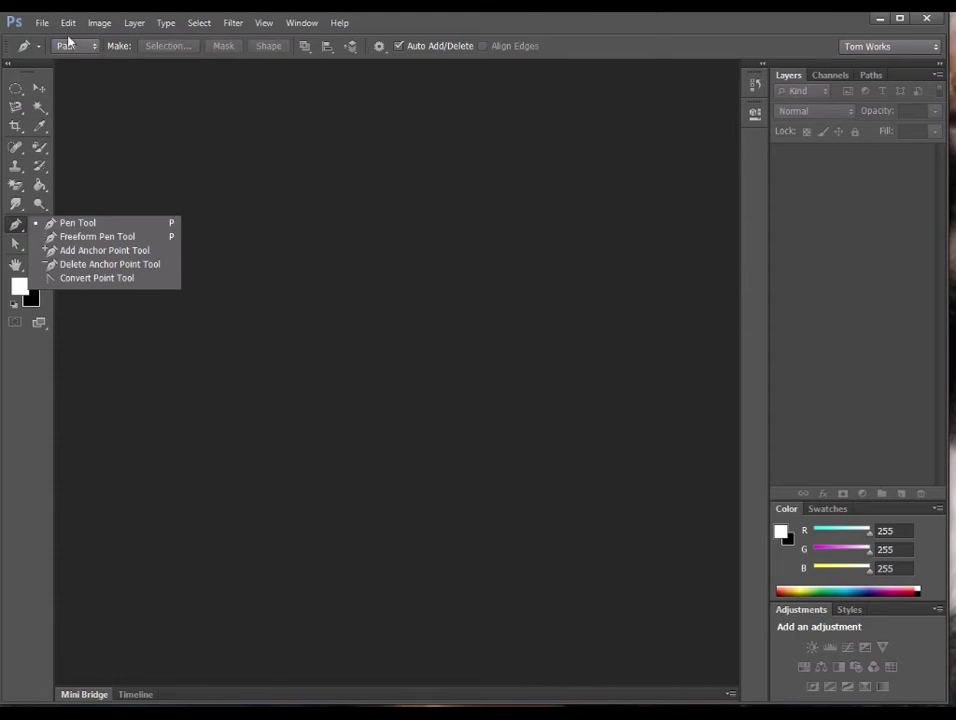
{"action": "key", "text": "Escape"}
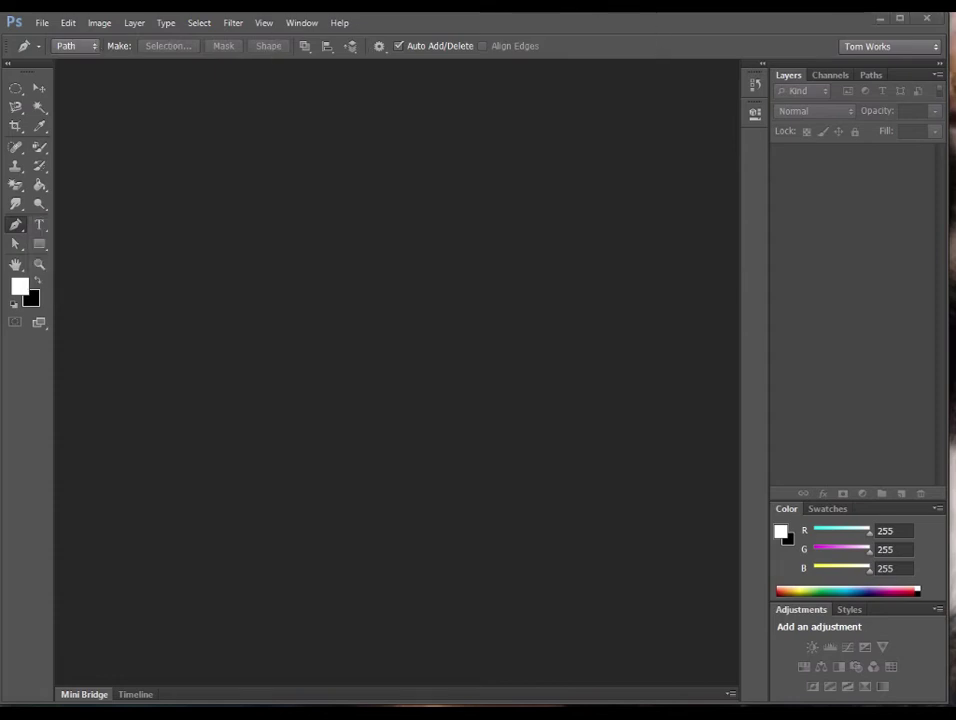
{"action": "key", "text": "ctrl+o"}
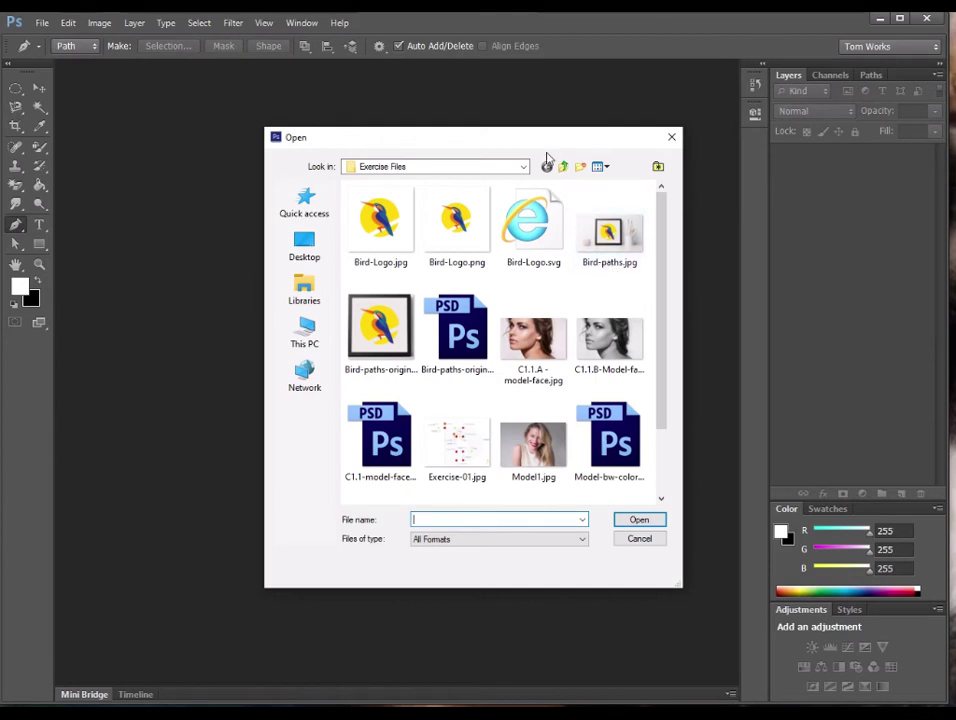
{"action": "left_click_drag", "start_coordinate": [529, 143], "coordinate": [467, 112]}
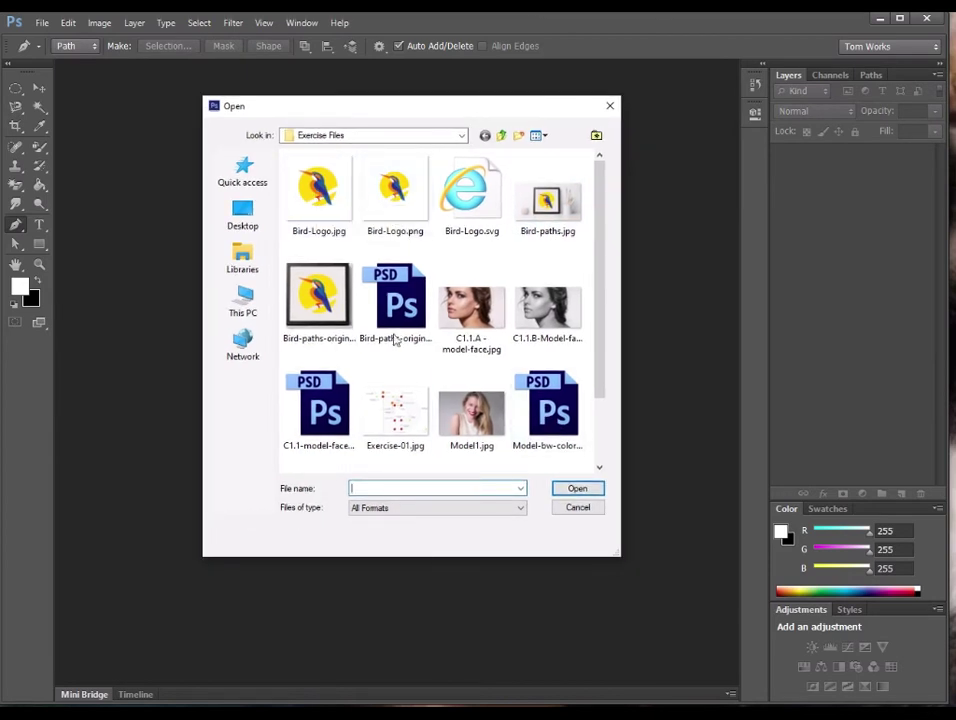
{"action": "left_click", "coordinate": [330, 300]}
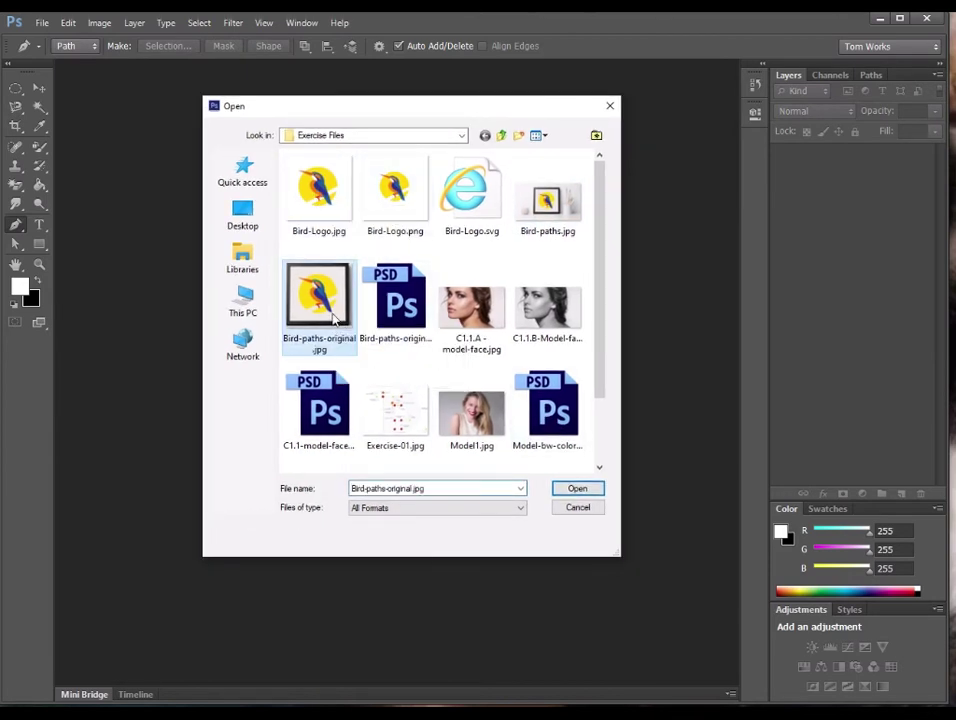
{"action": "left_click", "coordinate": [590, 490]}
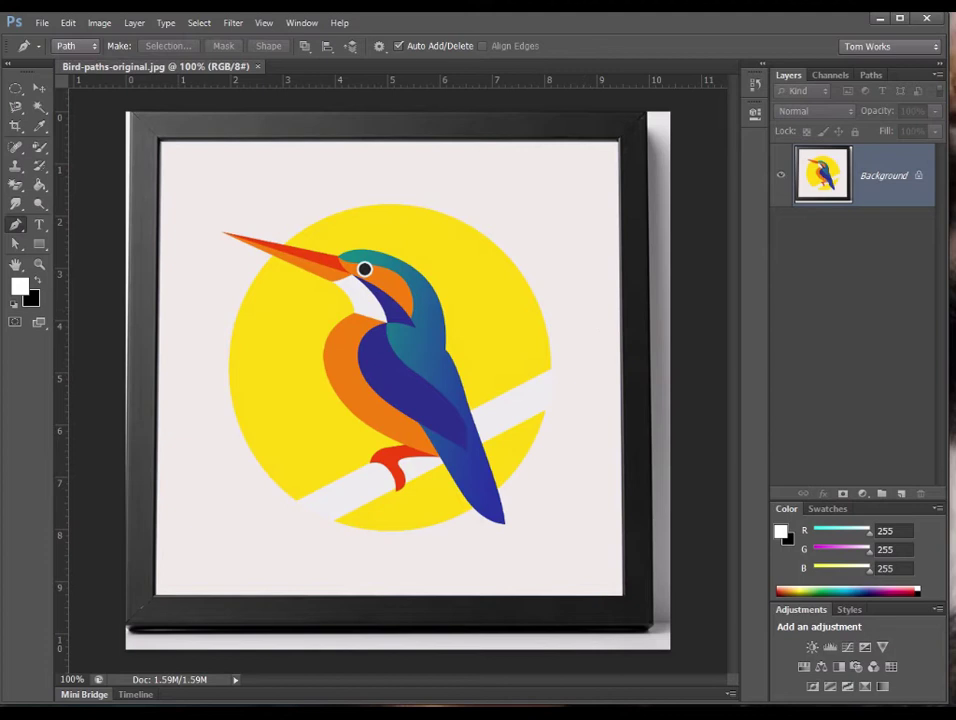
Step: Convert the Background layer into a regular layer named Basic
{"action": "double_click", "coordinate": [886, 178]}
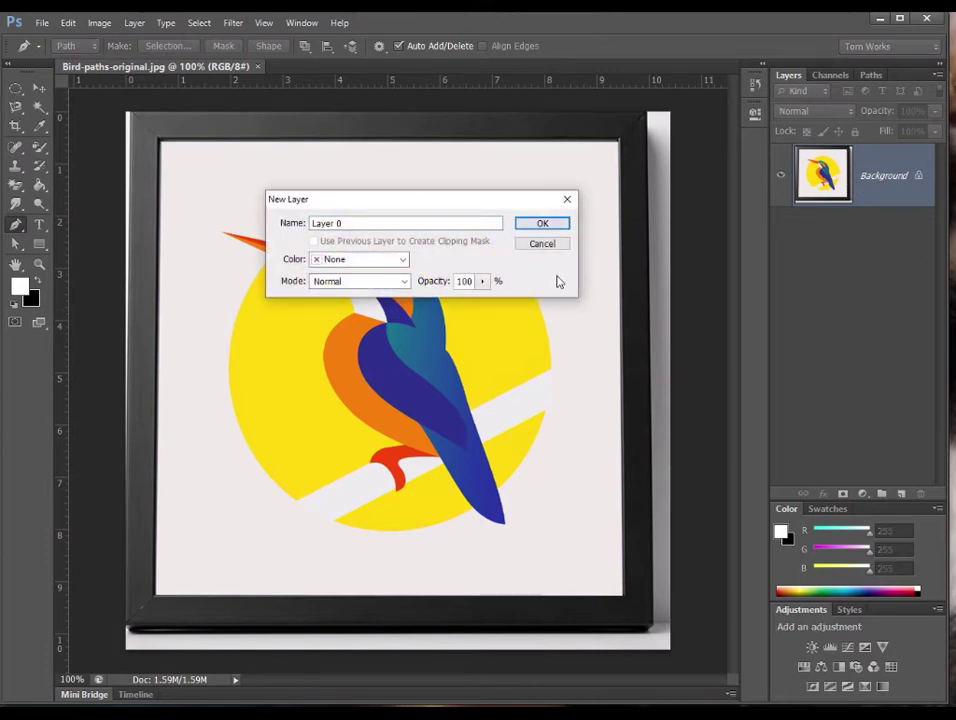
{"action": "left_click_drag", "start_coordinate": [344, 223], "coordinate": [310, 224]}
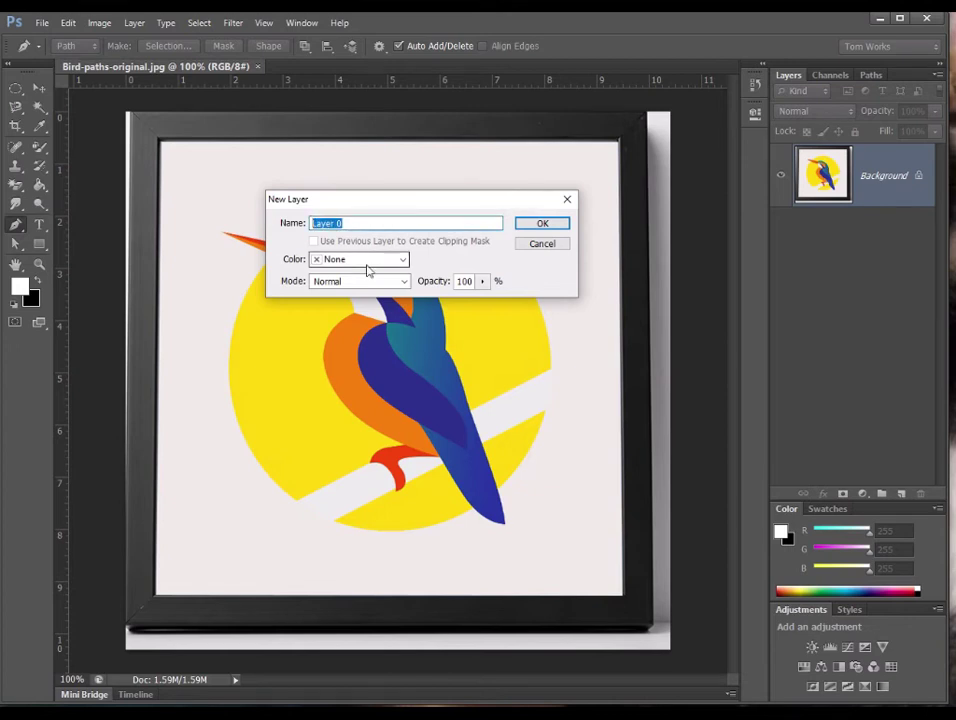
{"action": "type", "text": "Basic"}
{"action": "key", "text": "Return"}
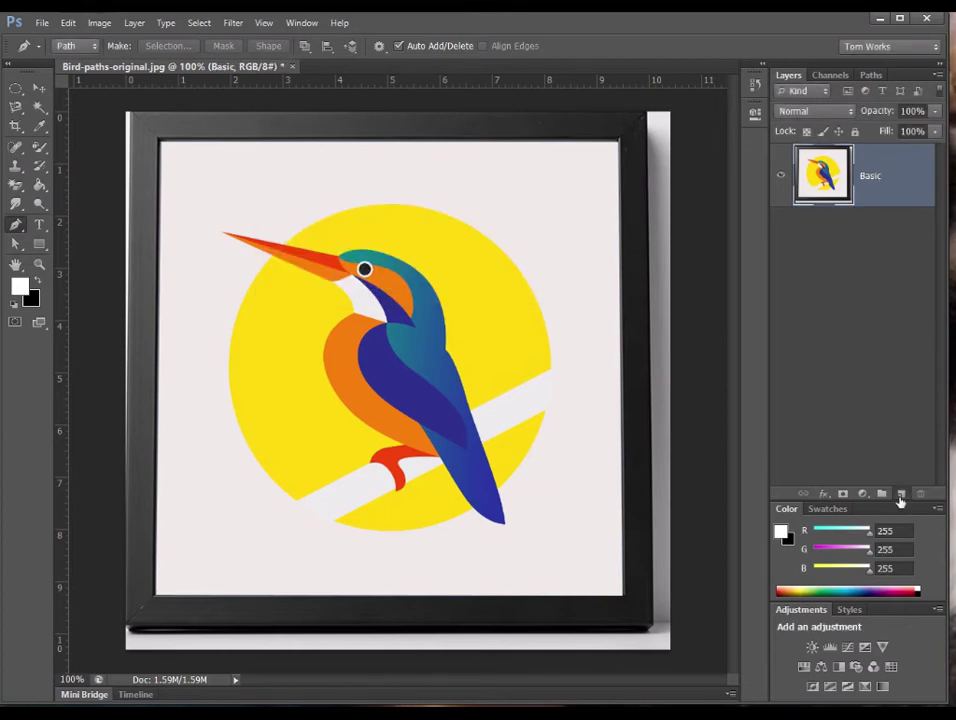
Step: Add a new empty layer above Basic named Drawing 00
{"action": "left_click", "coordinate": [901, 494]}
{"action": "double_click", "coordinate": [874, 175]}
{"action": "type", "text": "Drawing 00"}
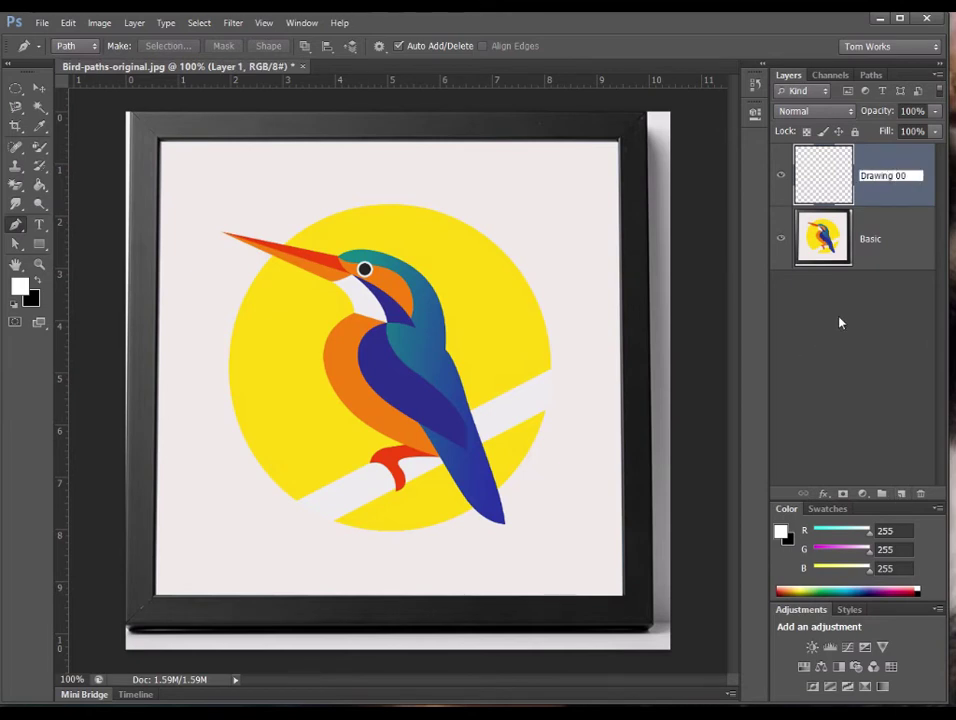
{"action": "key", "text": "Return"}
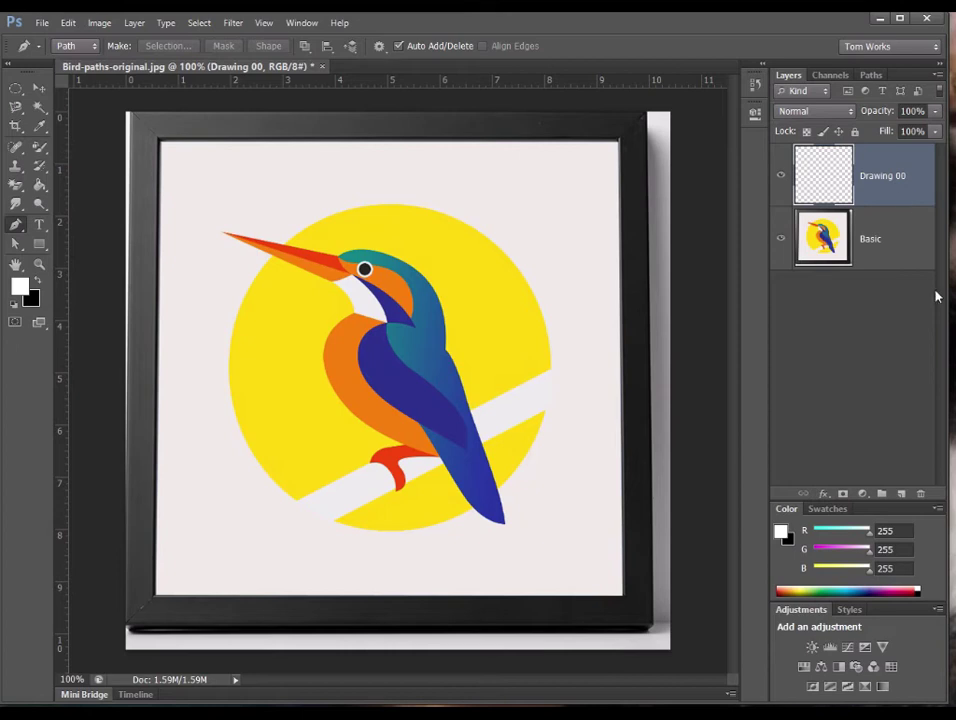
Step: Lower the Basic layer's opacity to 69%, then make Drawing 00 active
{"action": "left_click", "coordinate": [893, 240]}
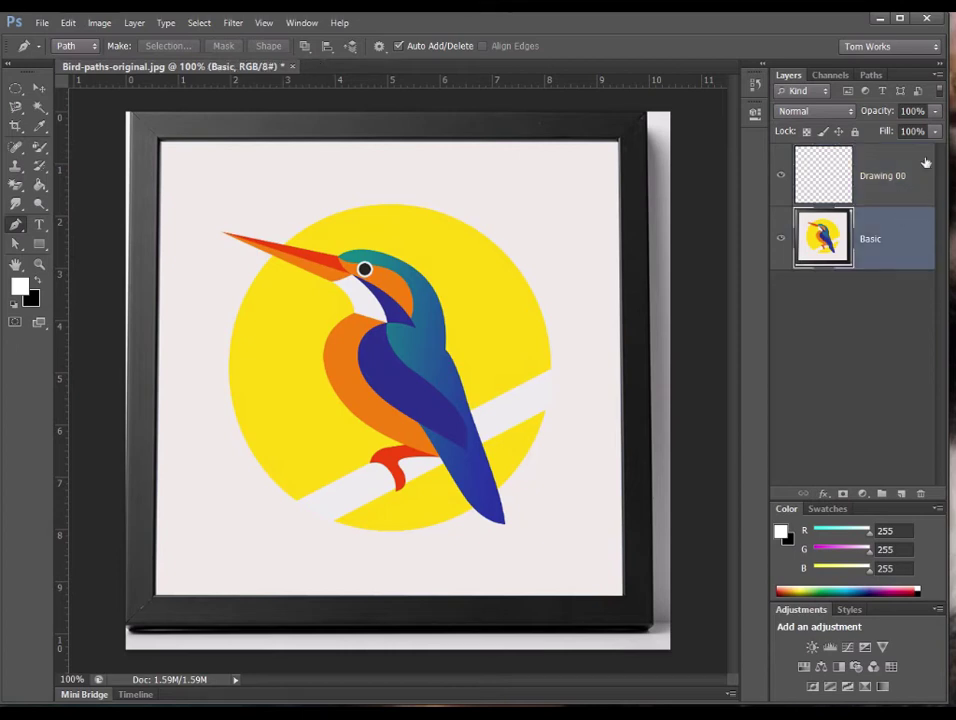
{"action": "left_click", "coordinate": [935, 111]}
{"action": "mouse_move", "coordinate": [932, 132]}
{"action": "left_mouse_down"}
{"action": "mouse_move", "coordinate": [891, 136]}
{"action": "mouse_move", "coordinate": [921, 136]}
{"action": "left_mouse_up"}
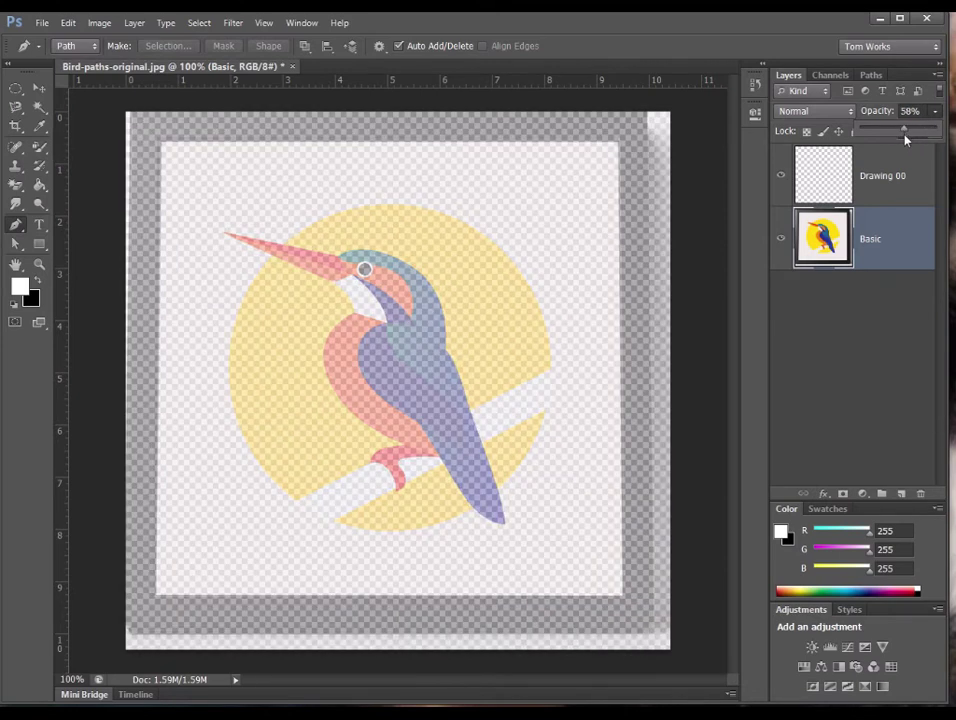
{"action": "left_click_drag", "start_coordinate": [906, 132], "coordinate": [912, 134]}
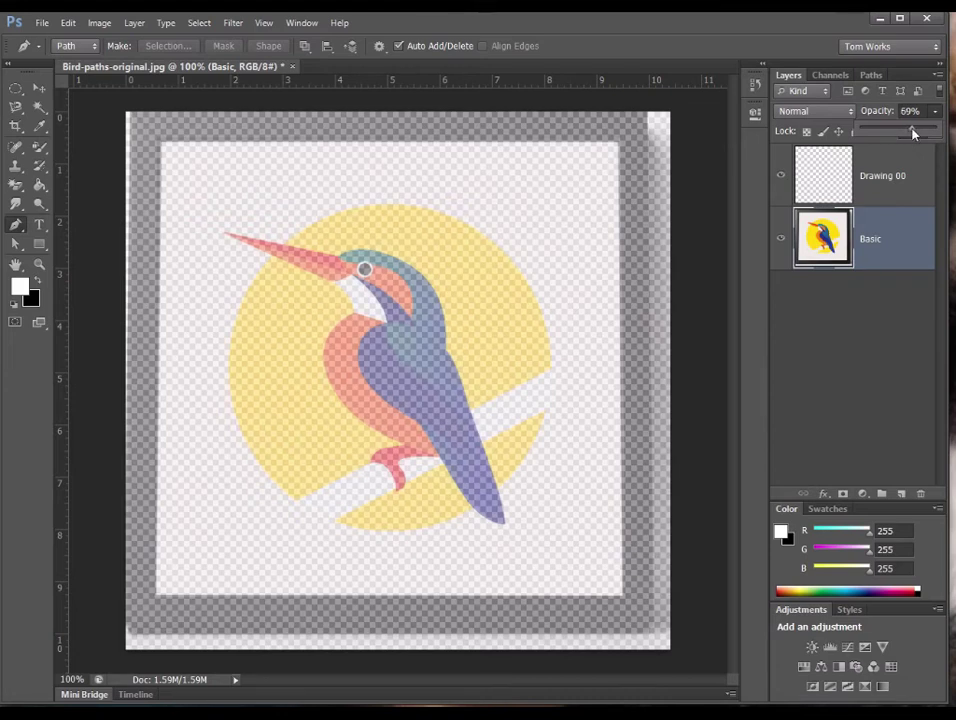
{"action": "left_click", "coordinate": [919, 198]}
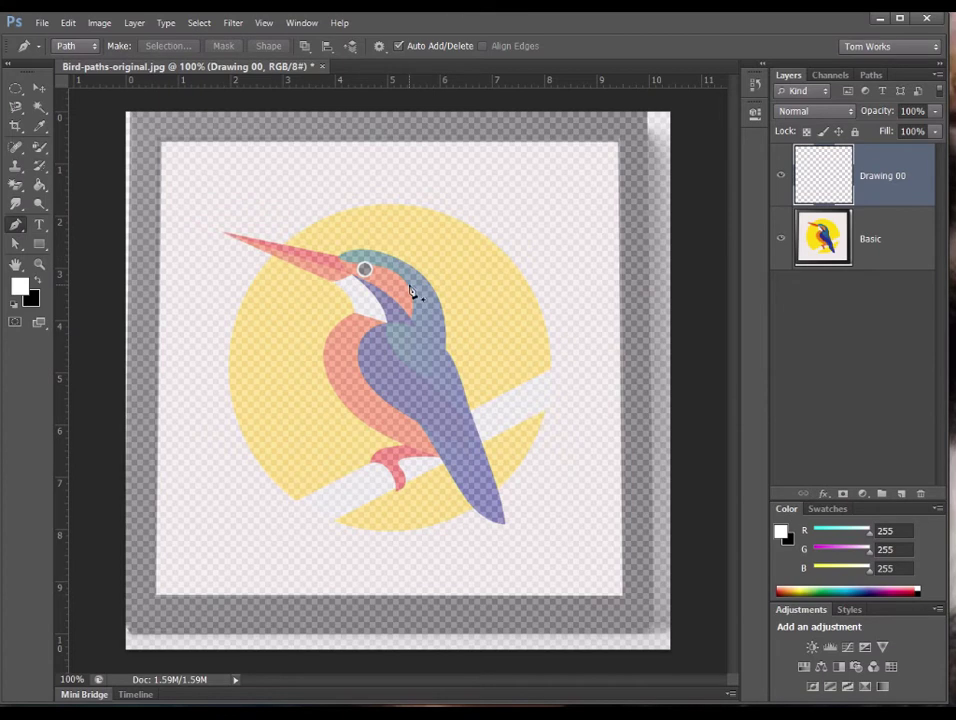
Step: Zoom in on the head and trace a closed Pen path around the beak, tip to base
{"action": "scroll", "coordinate": [410, 290], "scroll_direction": "up", "scroll_amount": 2}
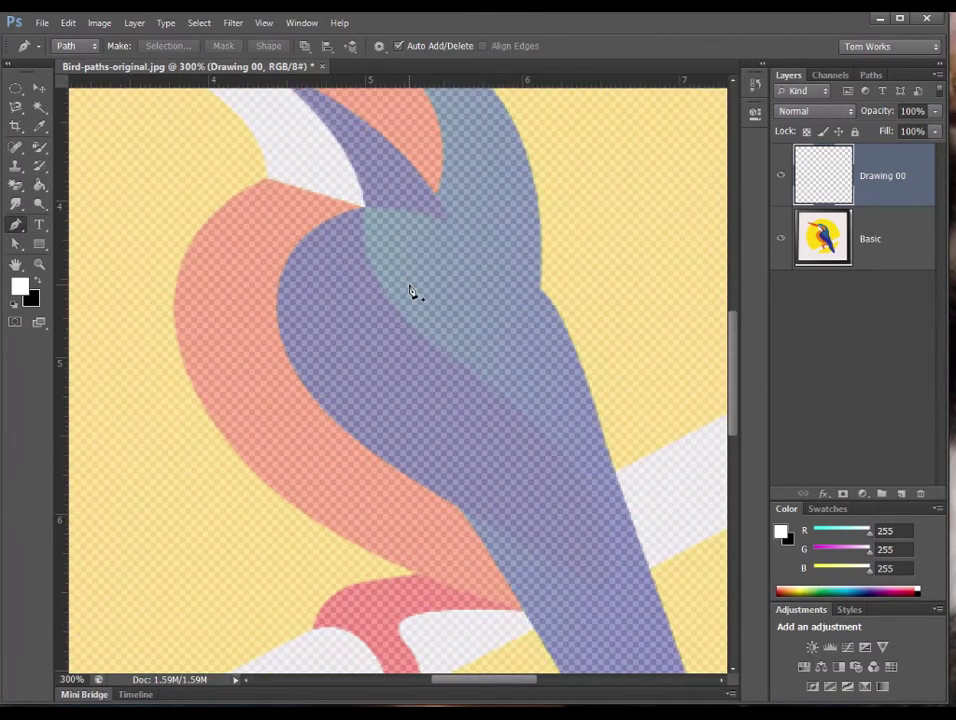
{"action": "left_click_drag", "start_coordinate": [410, 290], "coordinate": [551, 501]}
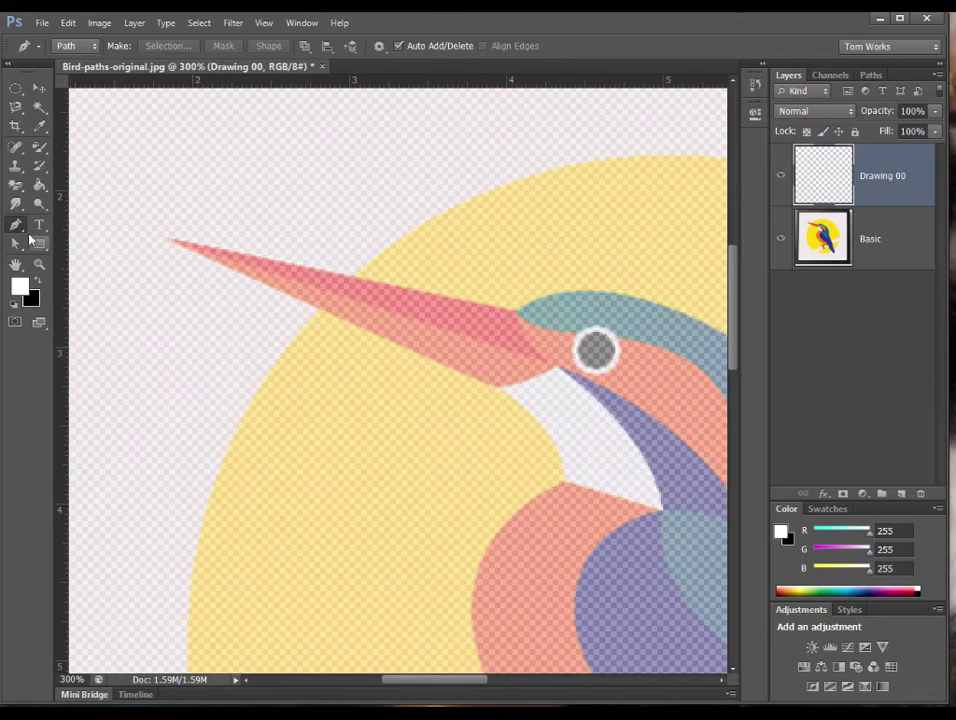
{"action": "left_click", "coordinate": [25, 229]}
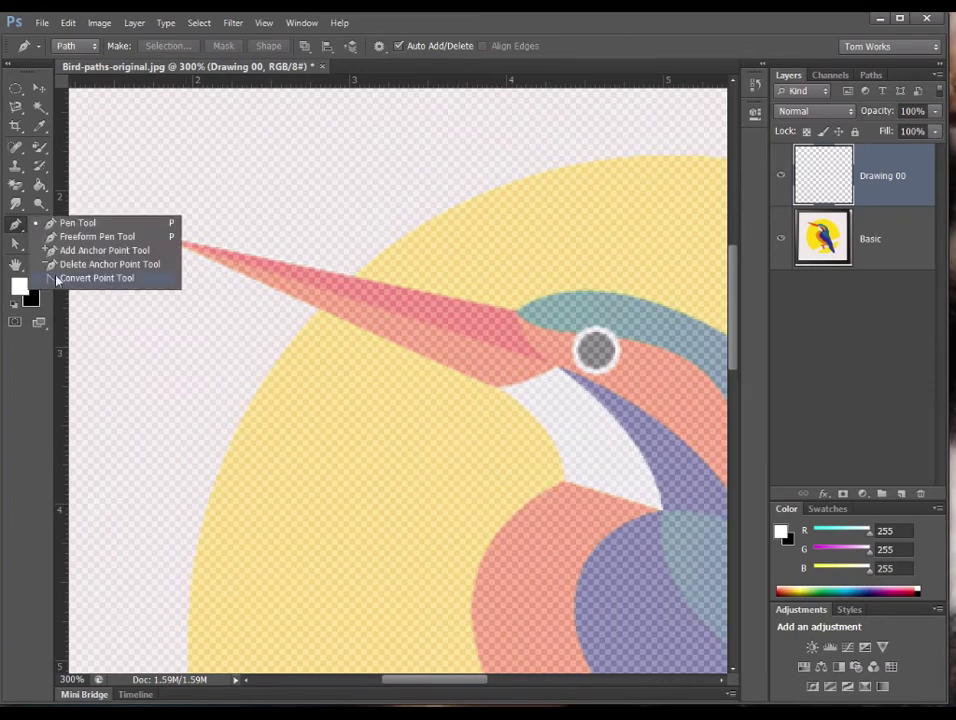
{"action": "left_click", "coordinate": [80, 226]}
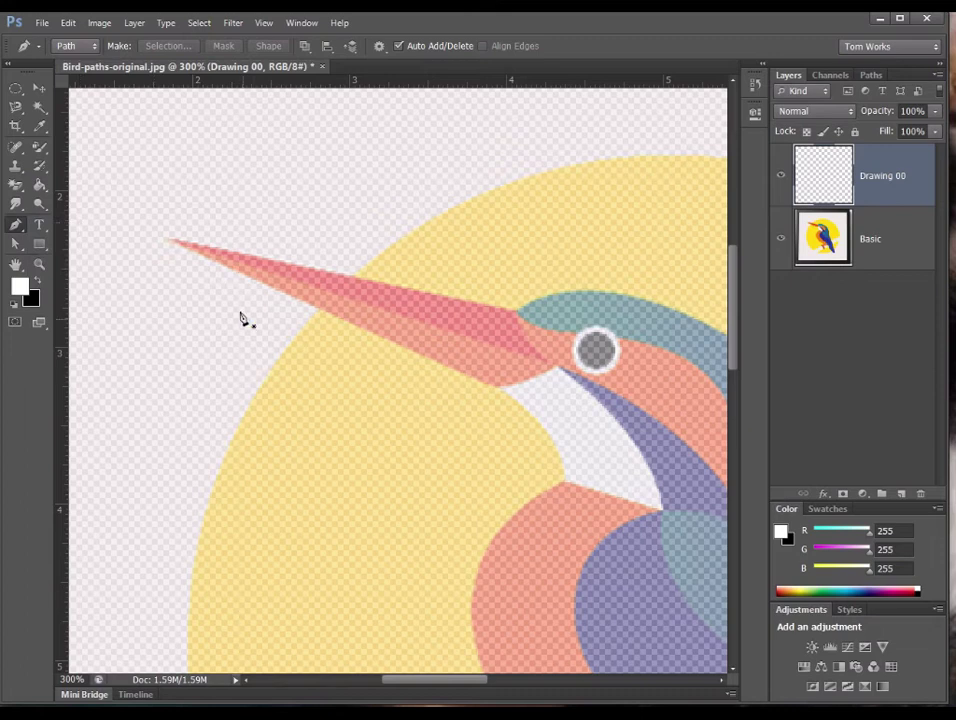
{"action": "left_click", "coordinate": [169, 240]}
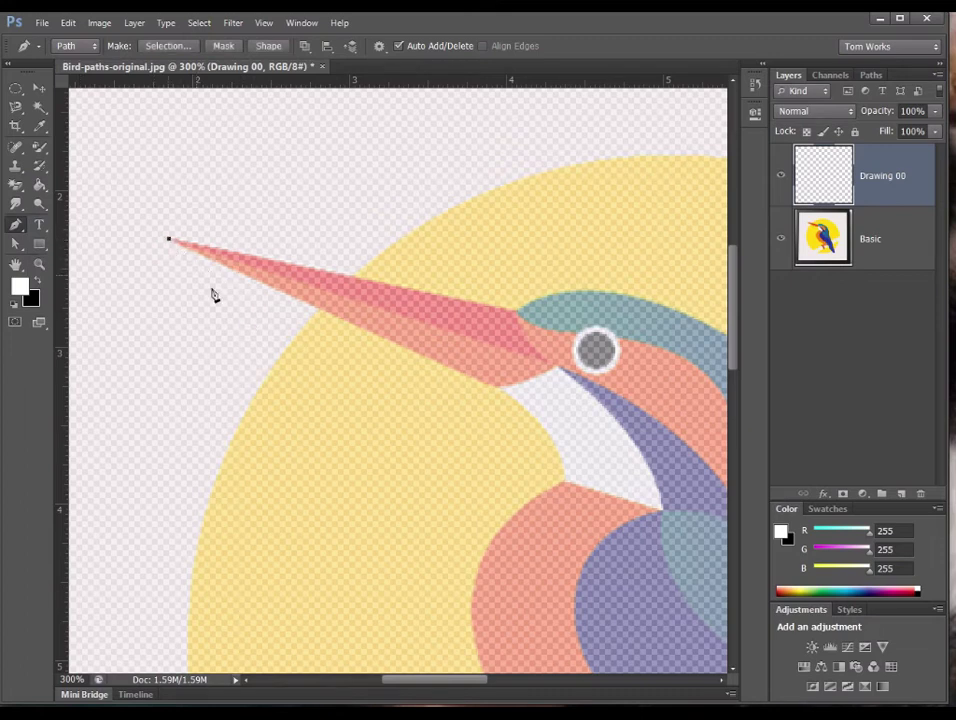
{"action": "left_click", "coordinate": [550, 365]}
{"action": "left_click", "coordinate": [172, 244]}
{"action": "left_click", "coordinate": [871, 75]}
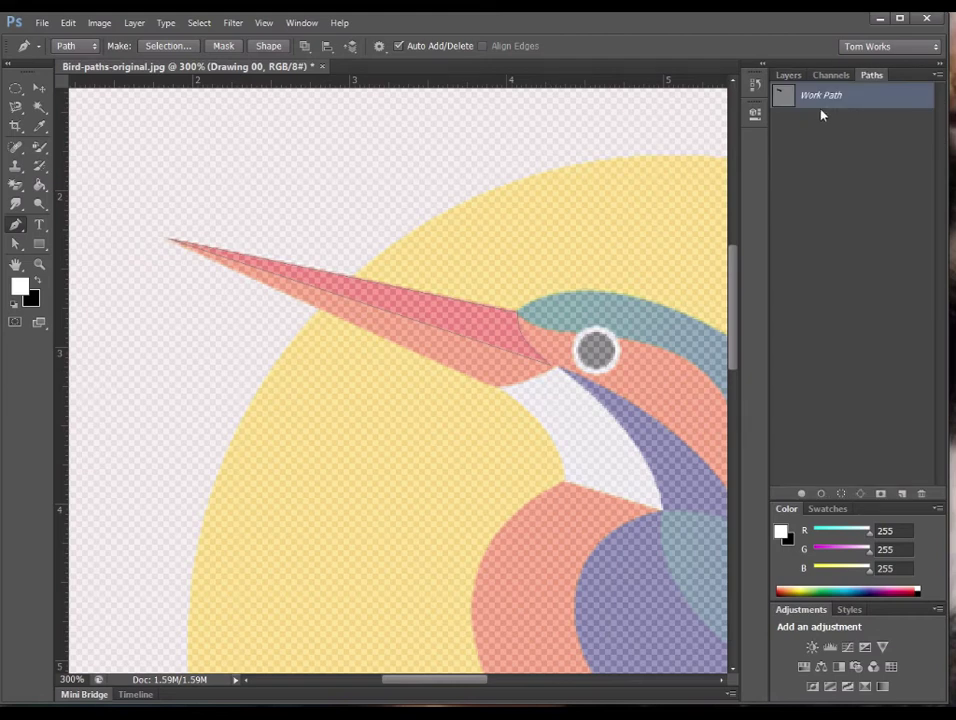
Step: Save the Work Path as Path 1 and make a selection from it with 0 feather
{"action": "double_click", "coordinate": [820, 98]}
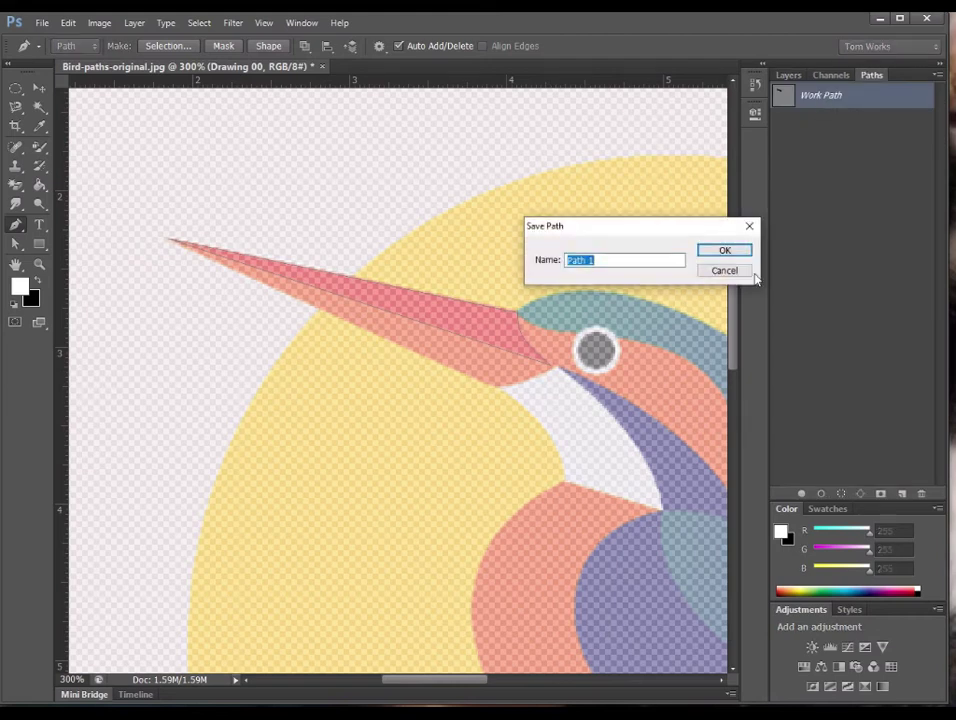
{"action": "left_click", "coordinate": [728, 253]}
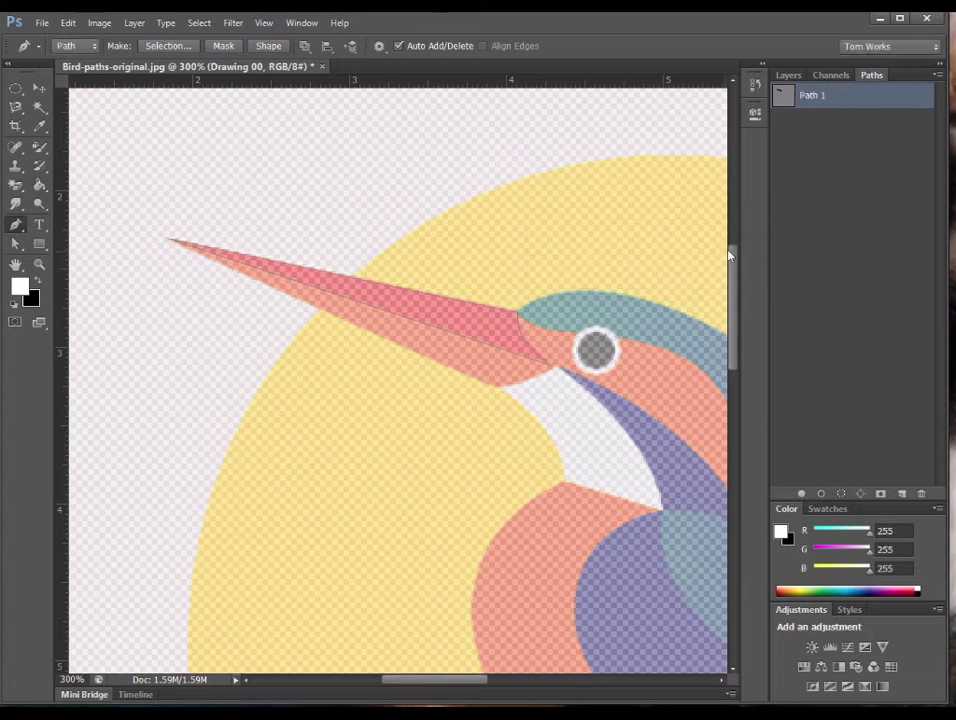
{"action": "right_click", "coordinate": [811, 104]}
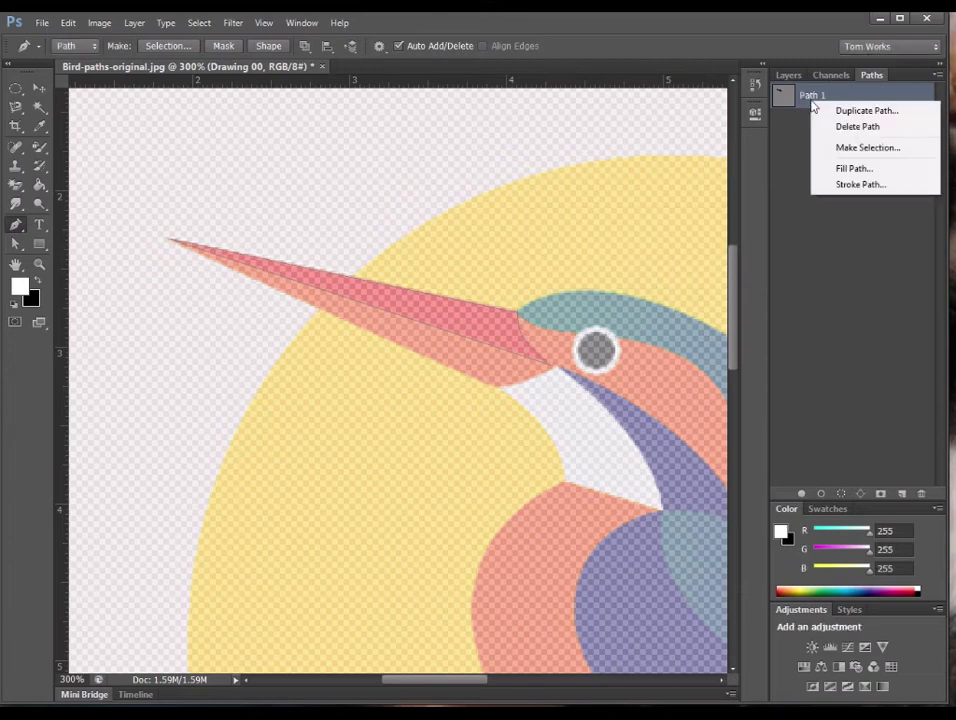
{"action": "left_click", "coordinate": [848, 150]}
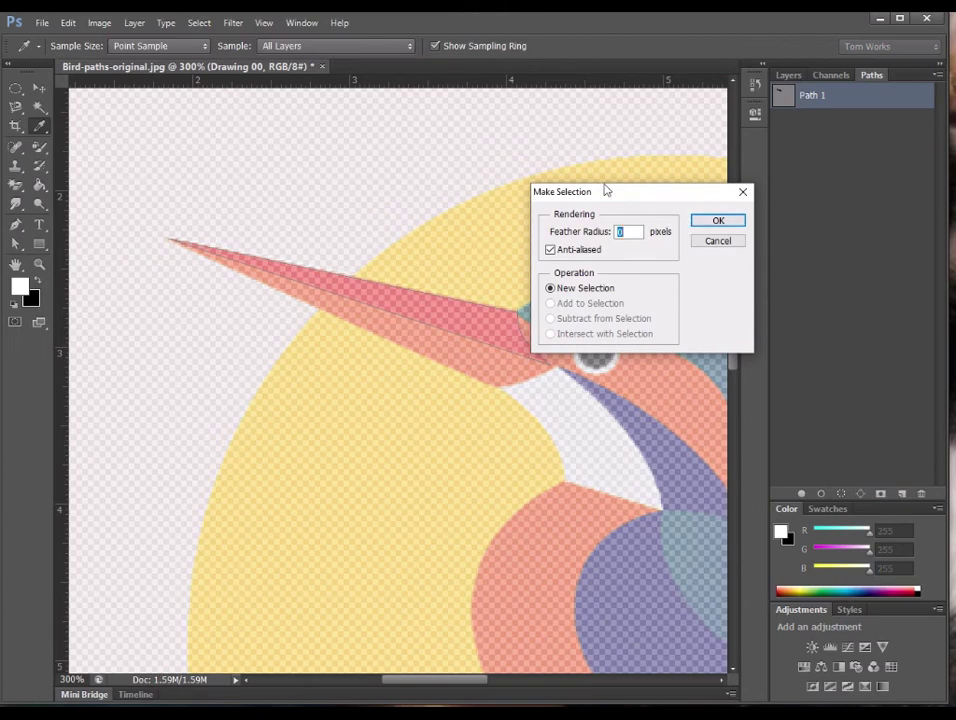
{"action": "left_click", "coordinate": [728, 228]}
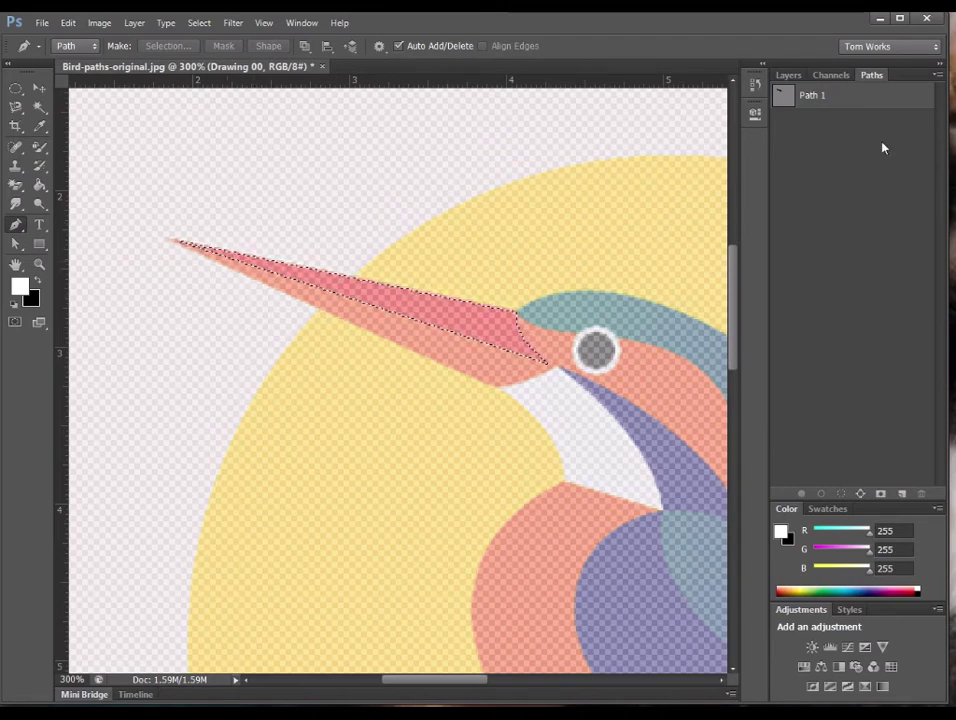
Step: Sample the beak's red as the foreground colour with the Eyedropper
{"action": "left_click", "coordinate": [790, 75]}
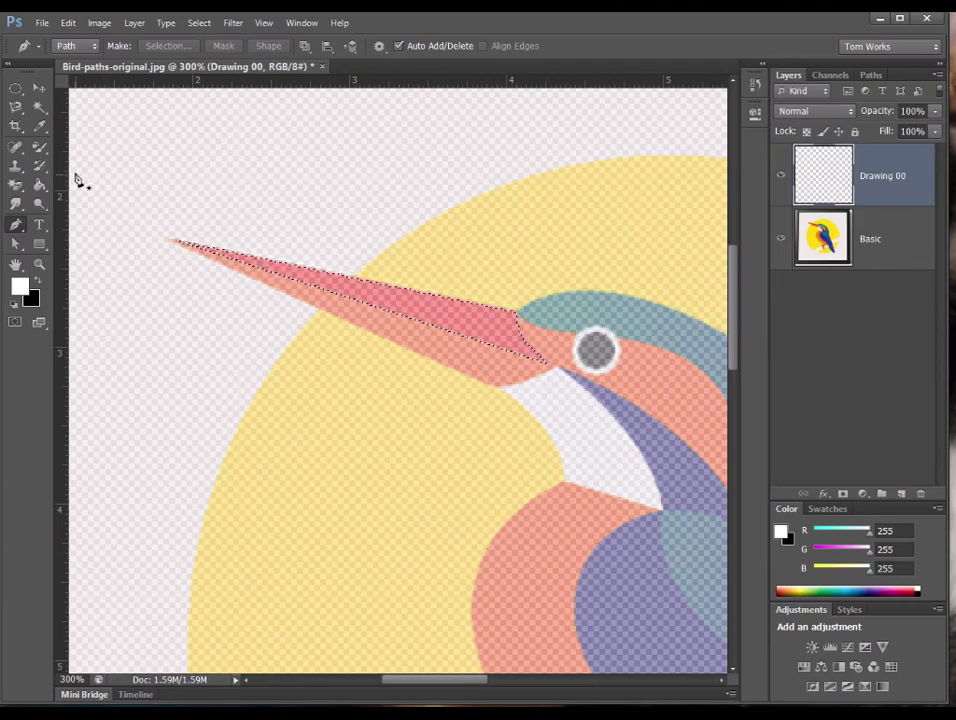
{"action": "left_click", "coordinate": [41, 127]}
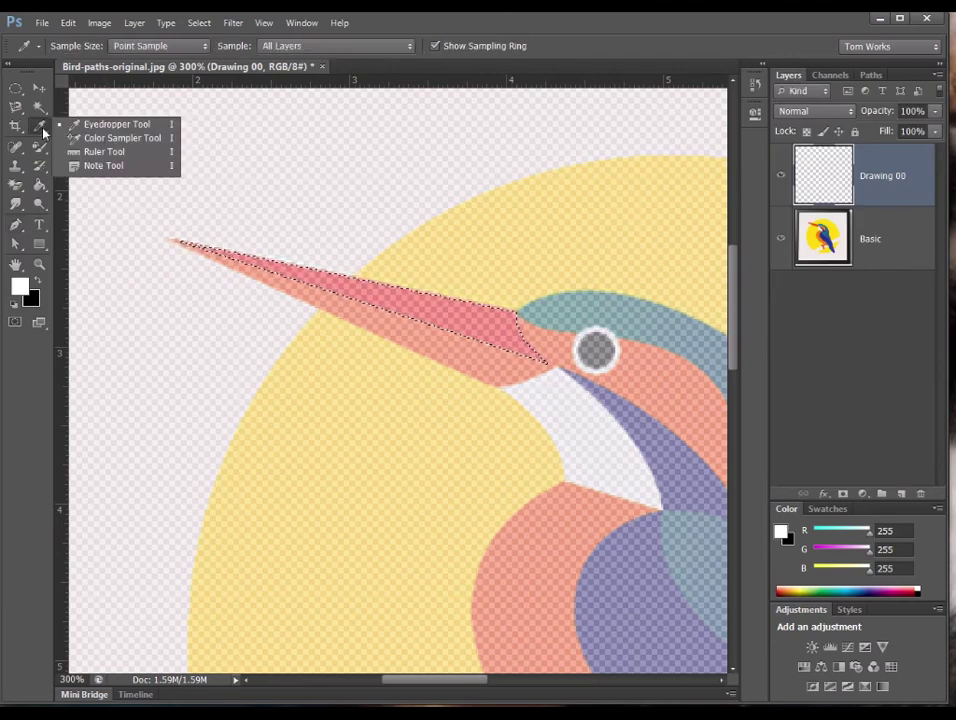
{"action": "left_click", "coordinate": [116, 125]}
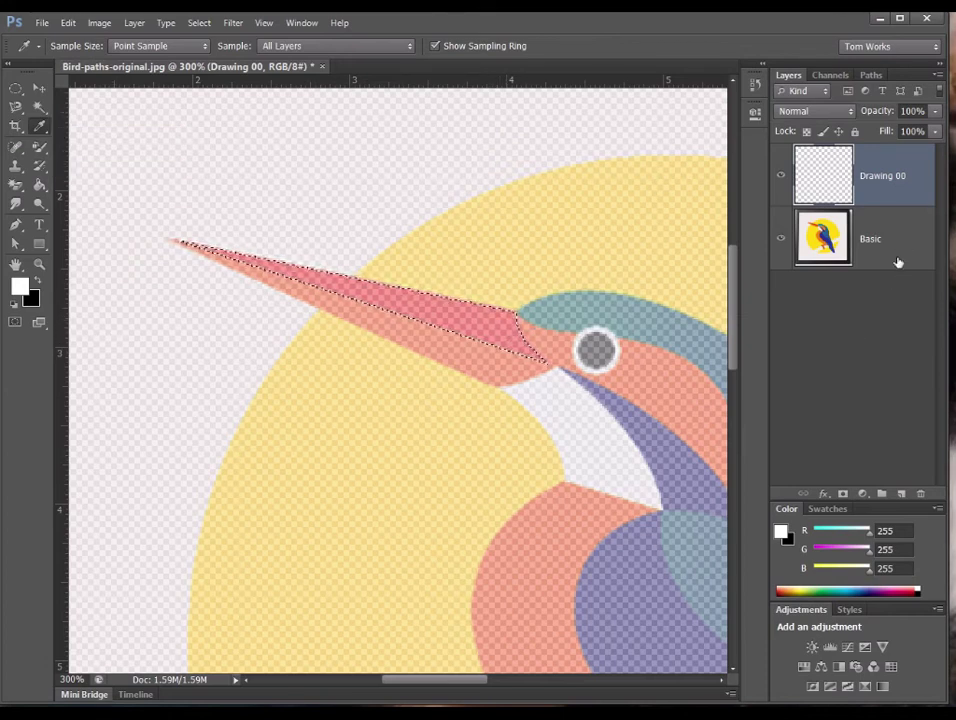
{"action": "left_click", "coordinate": [483, 314]}
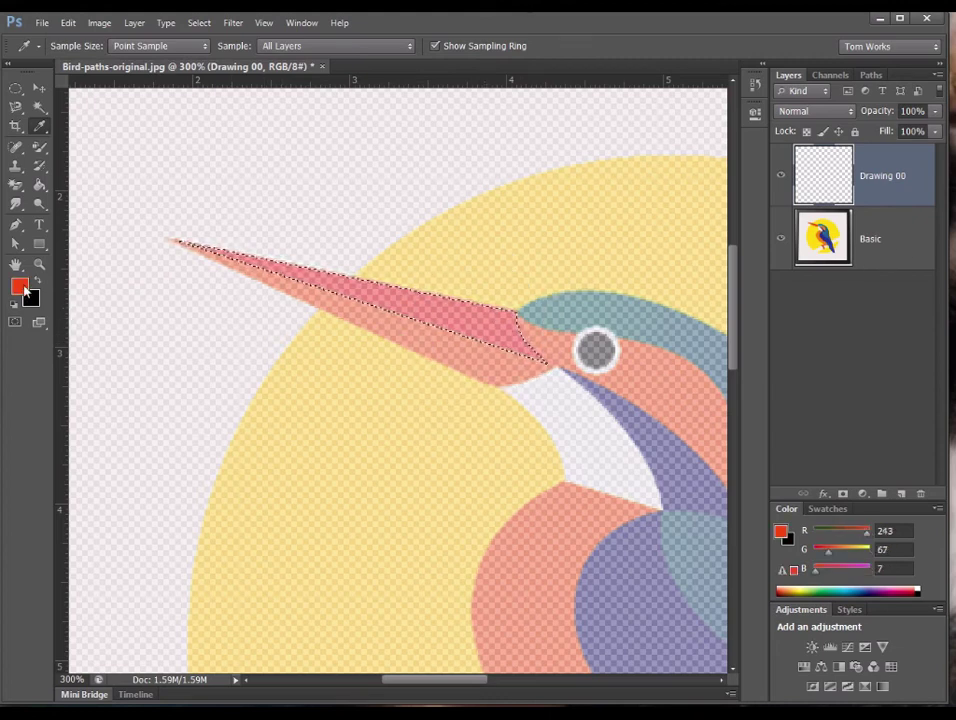
Step: Paint Bucket-fill the upper beak selection with red, deselect, and toggle Basic to check
{"action": "left_click", "coordinate": [39, 185]}
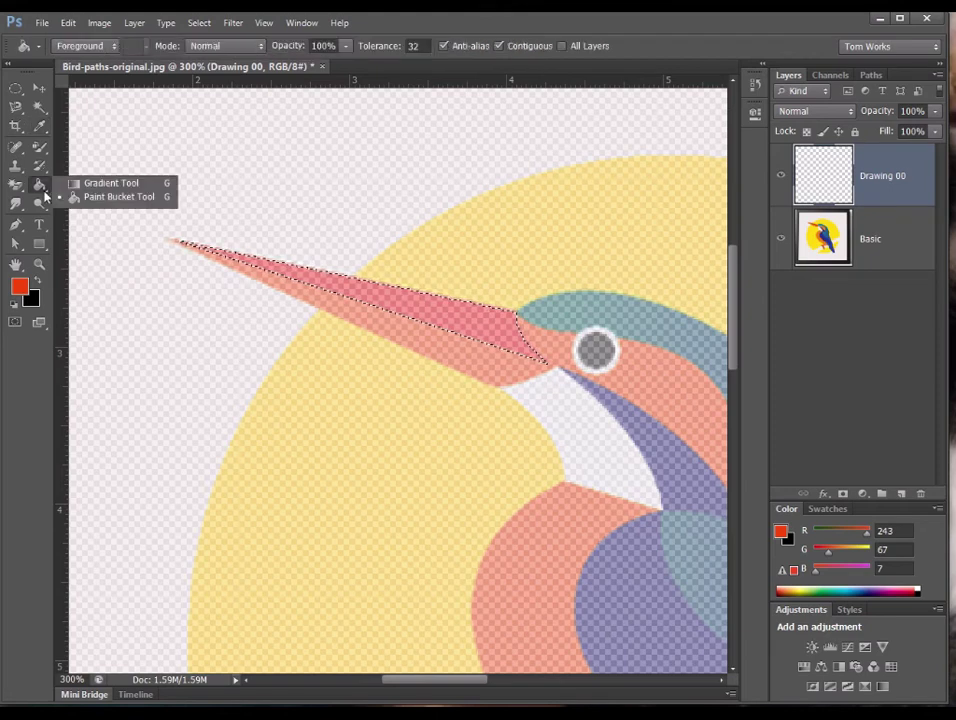
{"action": "left_click", "coordinate": [102, 198]}
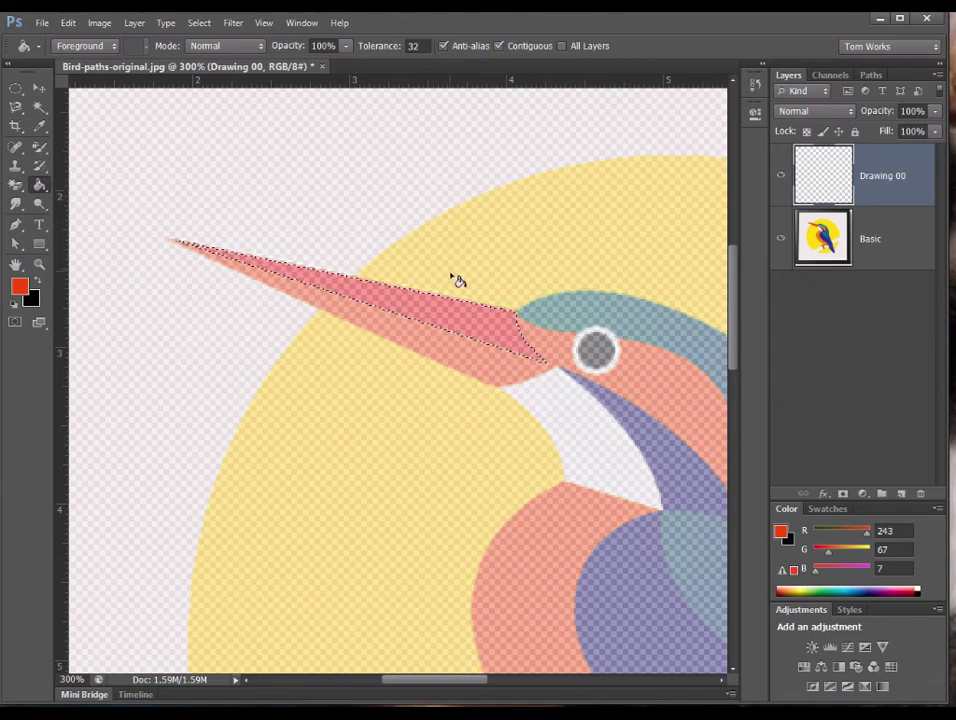
{"action": "left_click", "coordinate": [440, 305]}
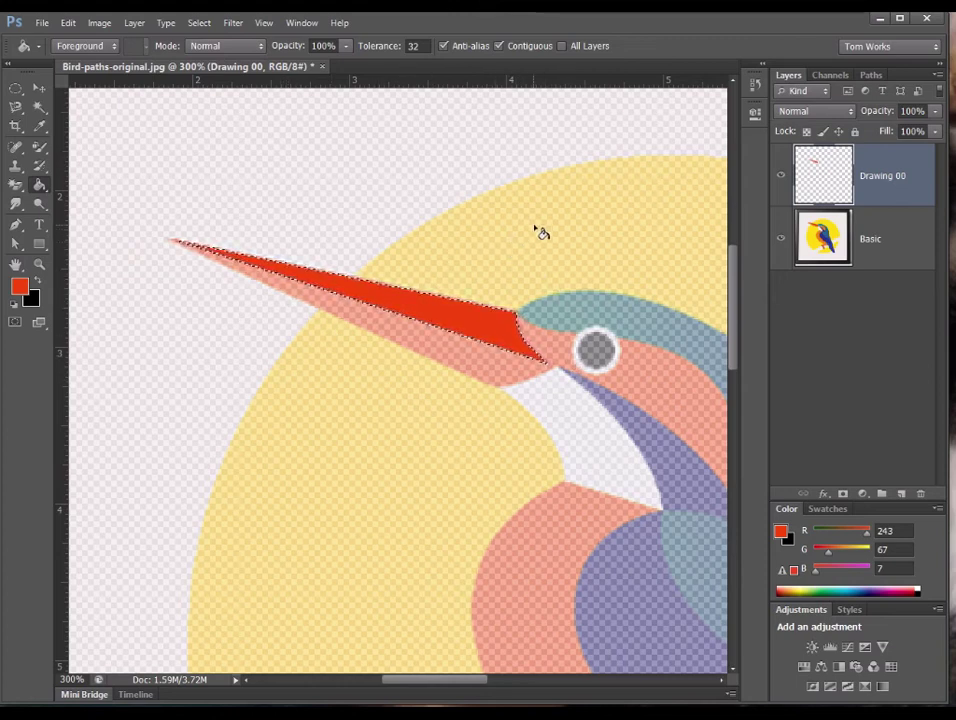
{"action": "key", "text": "ctrl+d"}
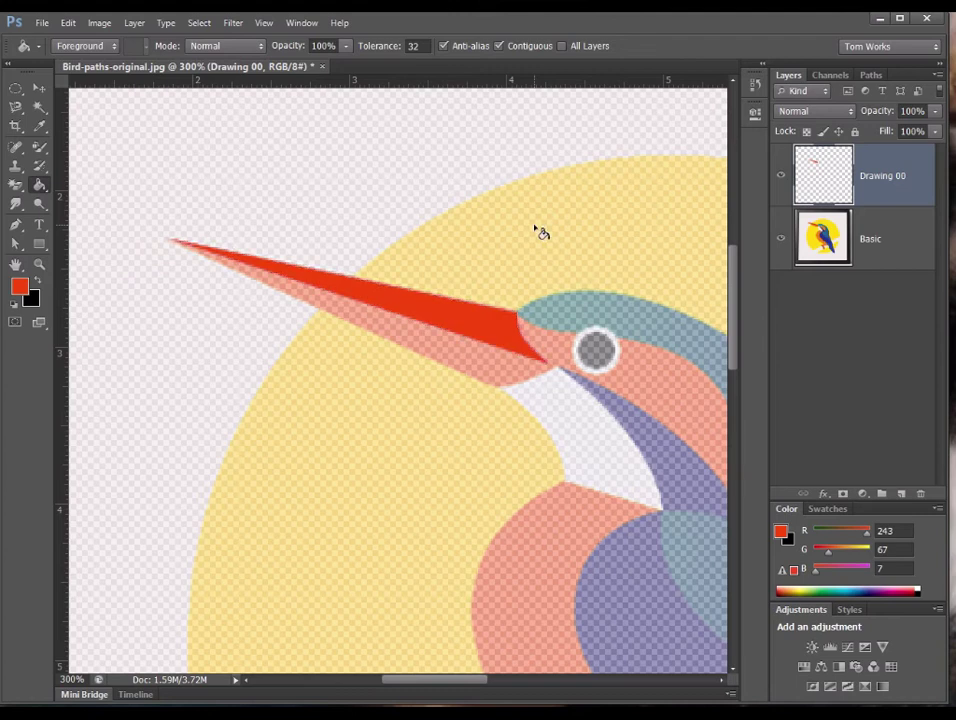
{"action": "left_click", "coordinate": [781, 241]}
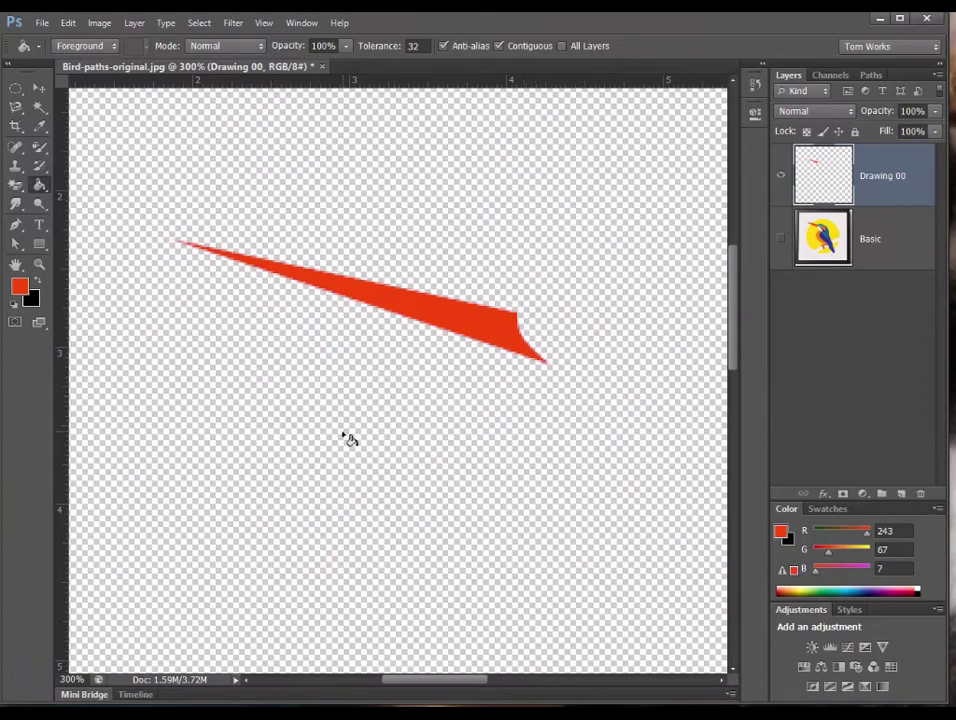
{"action": "left_click", "coordinate": [781, 241]}
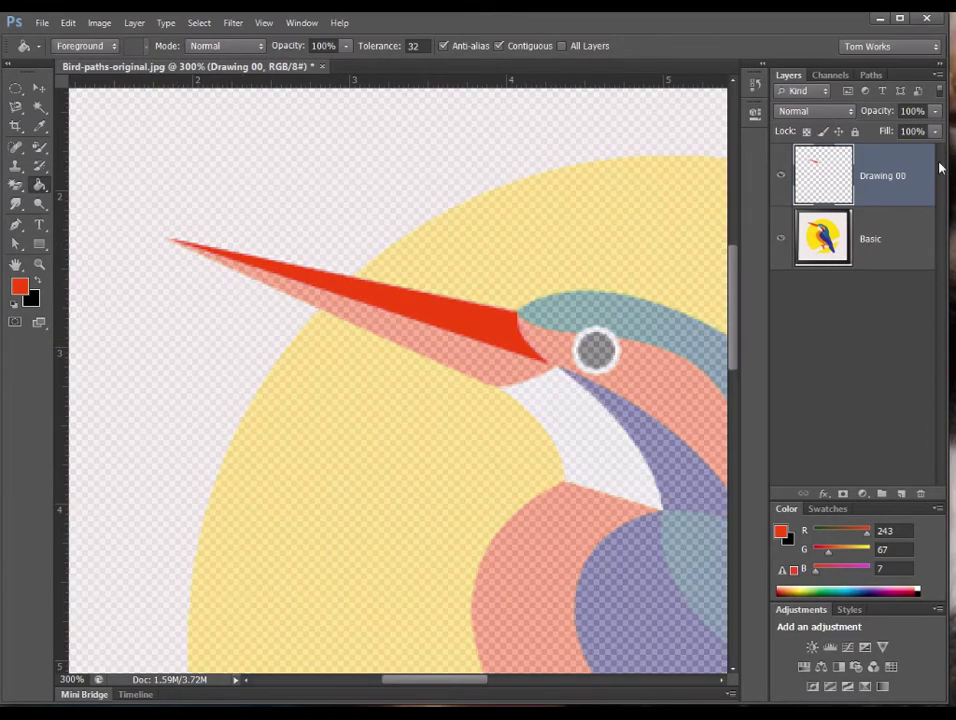
Step: Add a new empty layer named Drawing 01 above Drawing 00
{"action": "left_click", "coordinate": [899, 494]}
{"action": "double_click", "coordinate": [873, 177]}
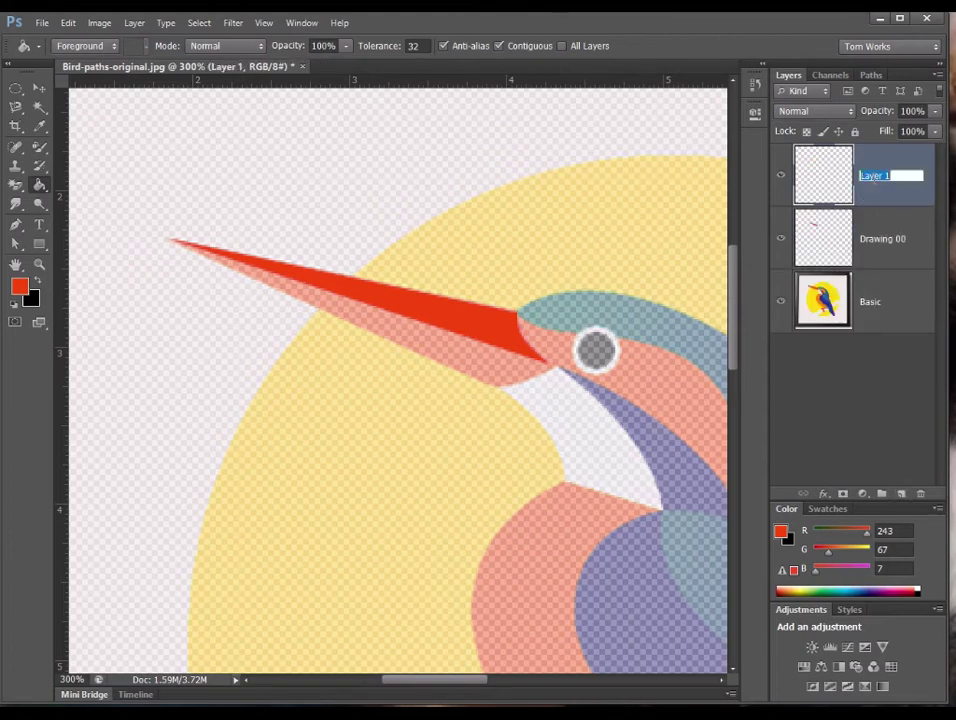
{"action": "type", "text": "B"}
{"action": "key", "text": "Return"}
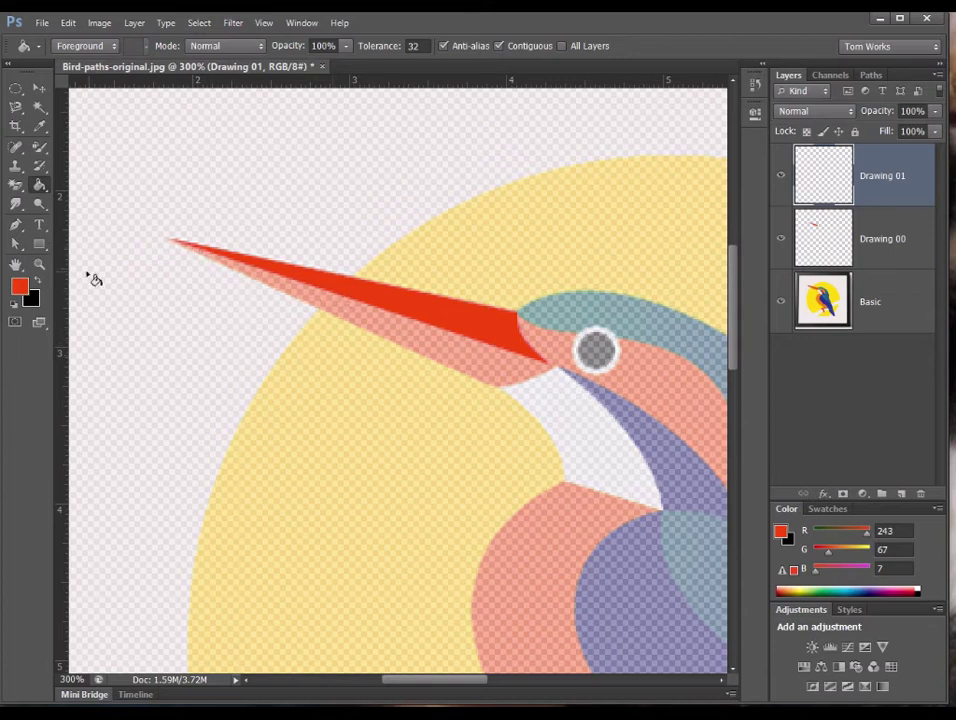
Step: Trace a closed Pen path around the lower beak from tip to head
{"action": "left_click", "coordinate": [15, 224]}
{"action": "left_click", "coordinate": [176, 279]}
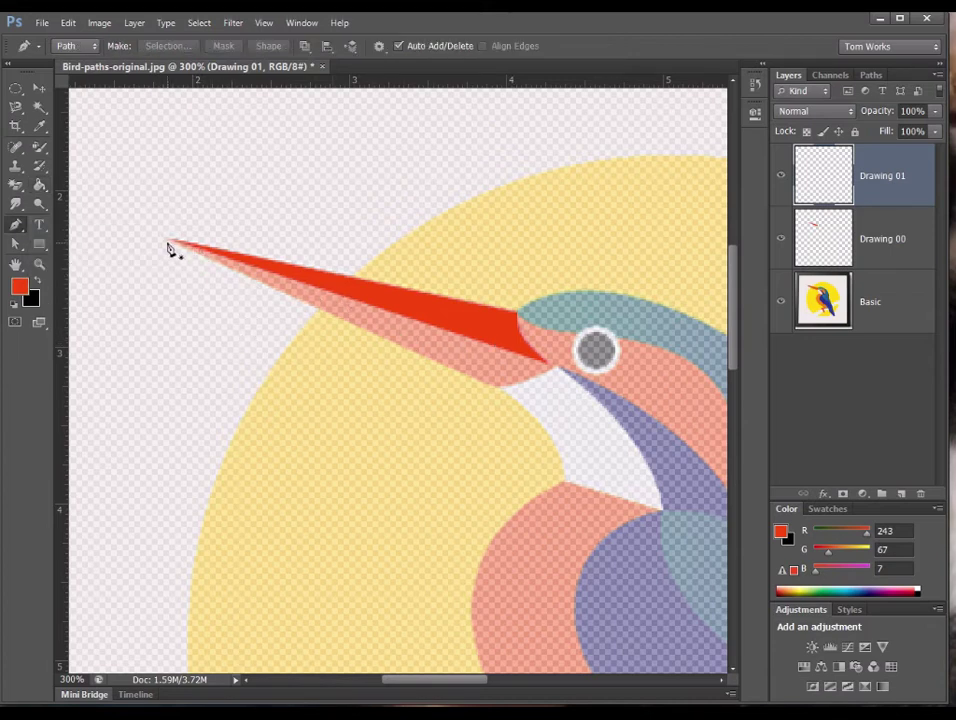
{"action": "left_click", "coordinate": [167, 241]}
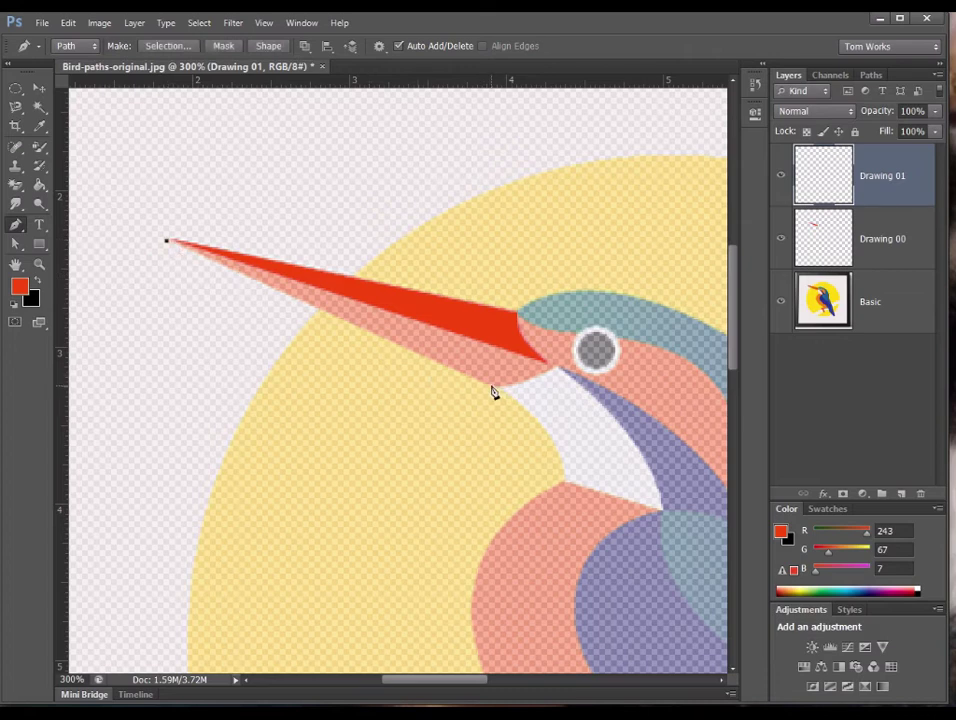
{"action": "left_click", "coordinate": [491, 387]}
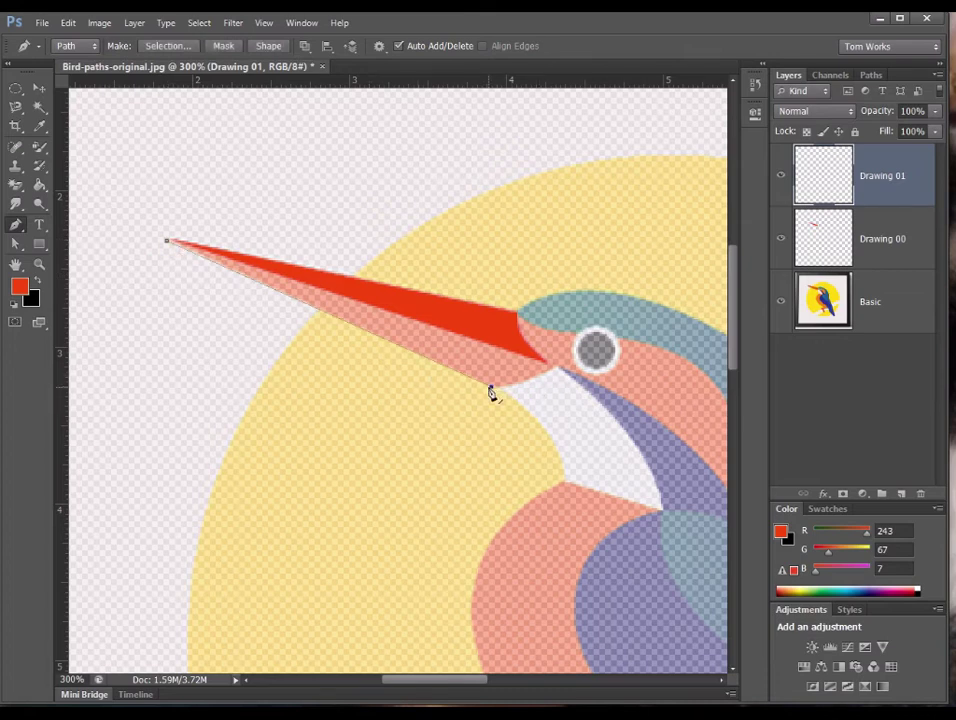
{"action": "left_click", "coordinate": [555, 367]}
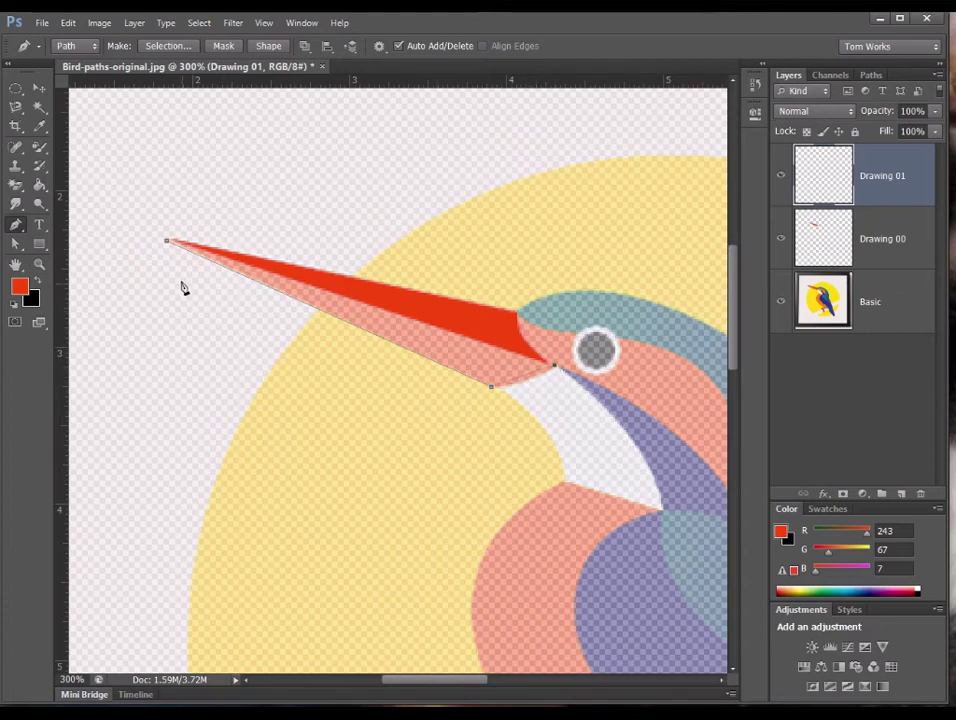
{"action": "left_click", "coordinate": [168, 245]}
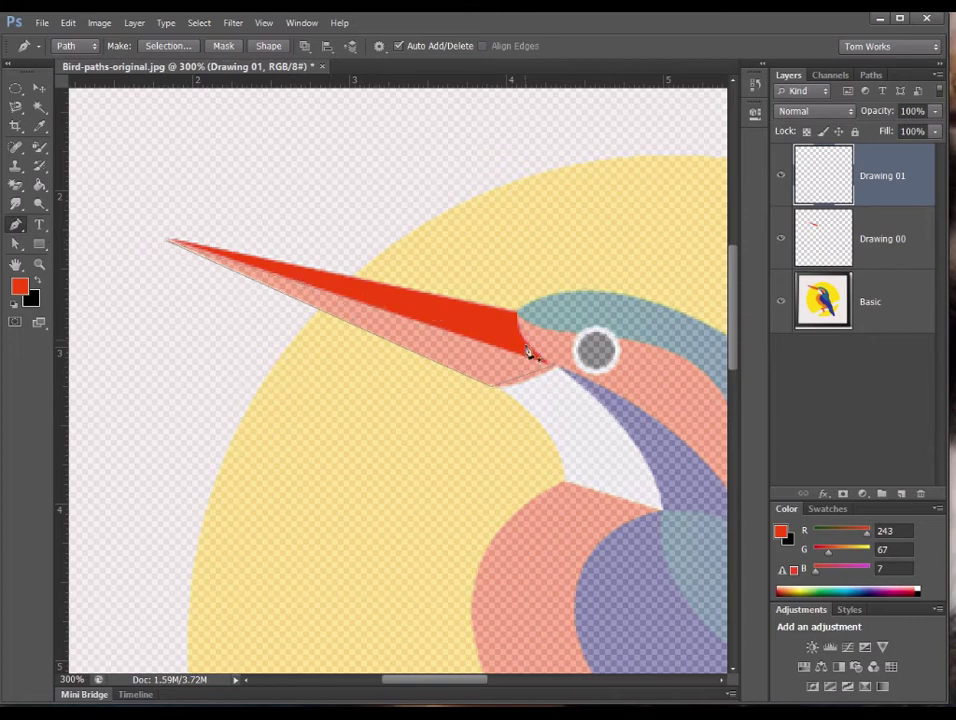
Step: Add an anchor on the lower beak edge and nudge it to follow the curve
{"action": "left_click", "coordinate": [20, 224]}
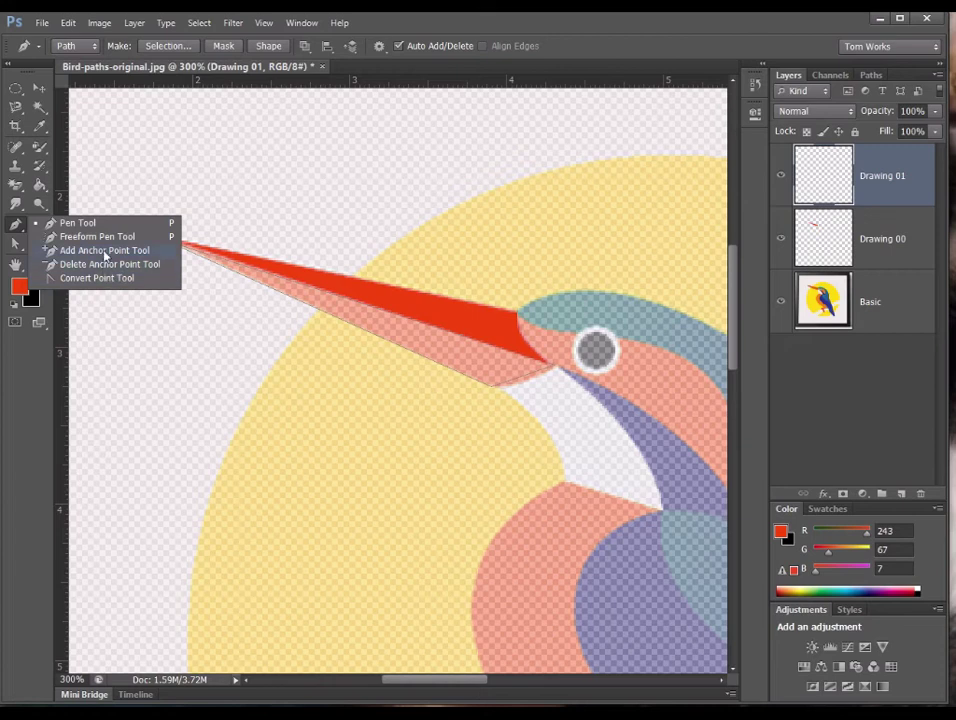
{"action": "left_click", "coordinate": [104, 252]}
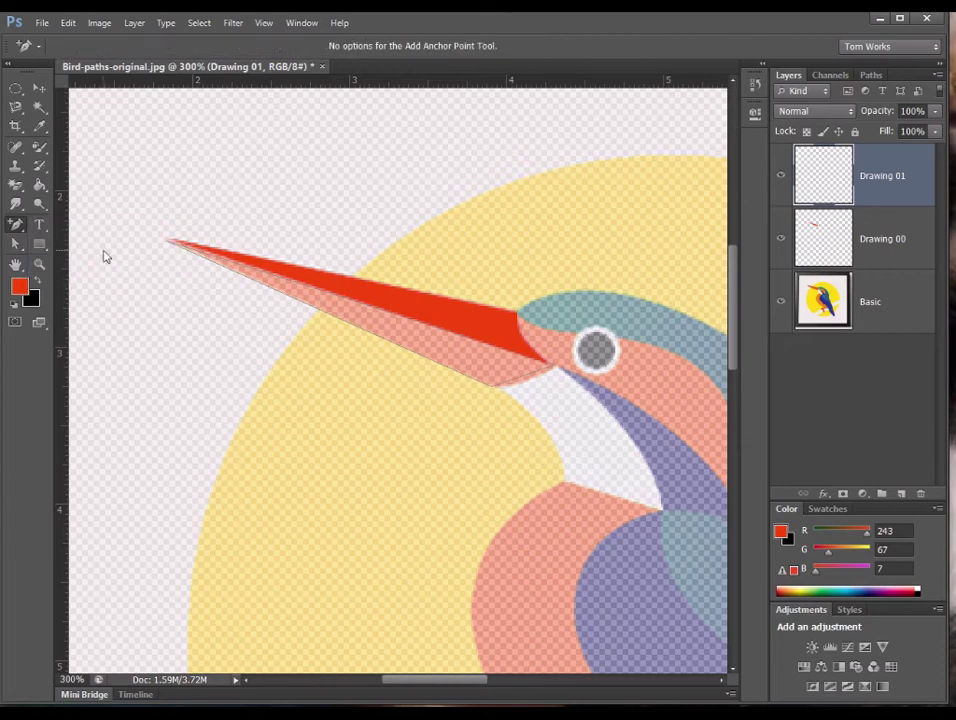
{"action": "left_click", "coordinate": [527, 384]}
{"action": "left_click", "coordinate": [16, 244]}
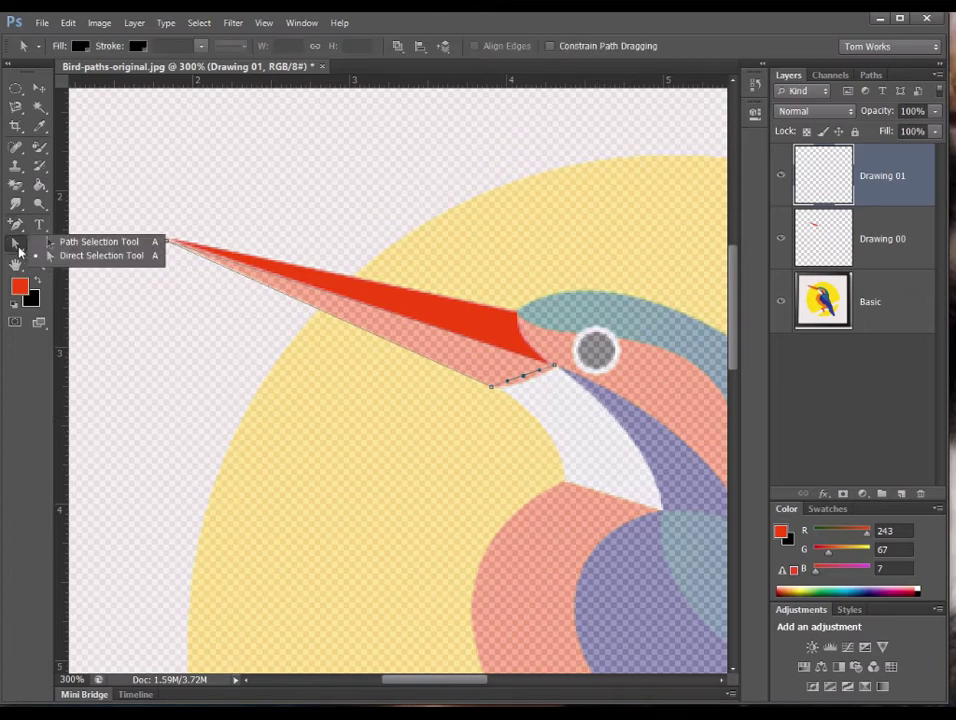
{"action": "left_click", "coordinate": [120, 256]}
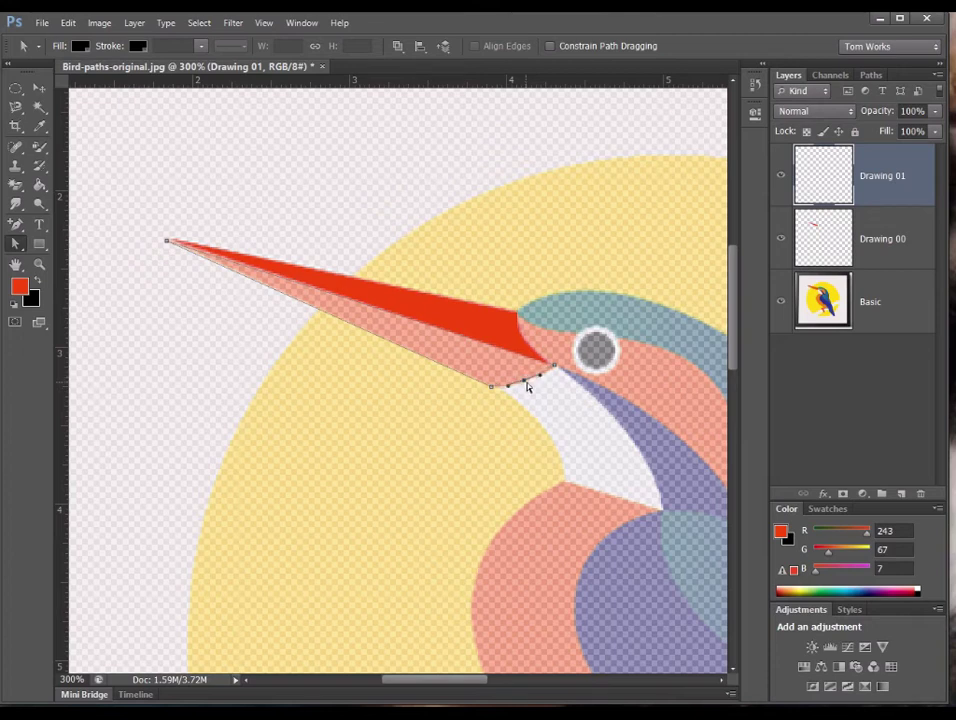
{"action": "left_click_drag", "start_coordinate": [527, 386], "coordinate": [535, 387]}
Step: Store the lower-beak Work Path permanently under the name Path 2
{"action": "left_click", "coordinate": [871, 76]}
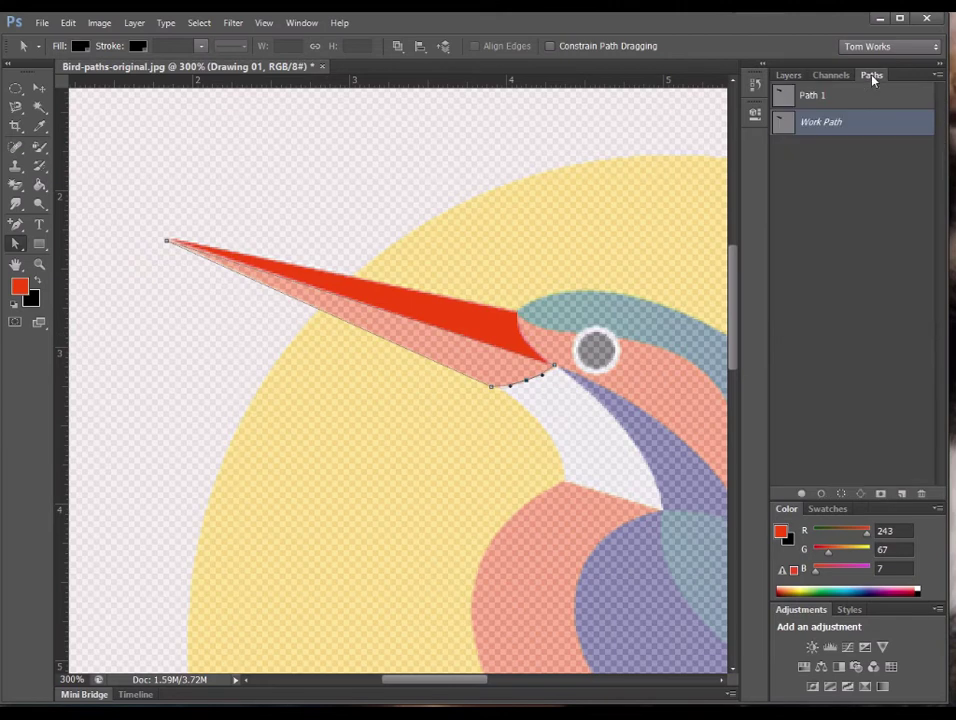
{"action": "double_click", "coordinate": [820, 123]}
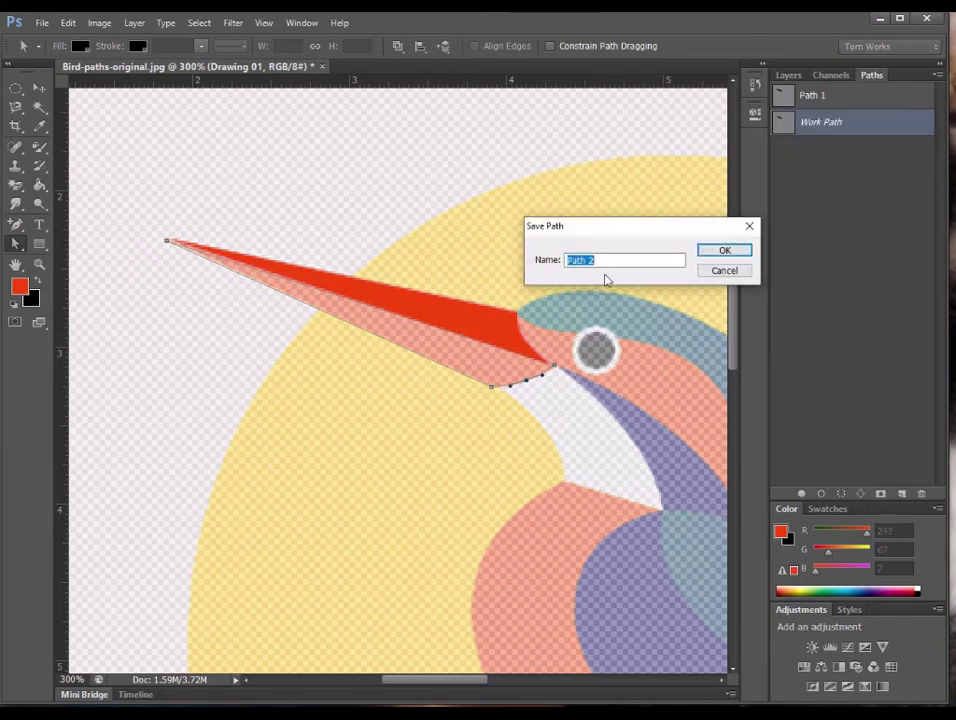
{"action": "left_click", "coordinate": [748, 252]}
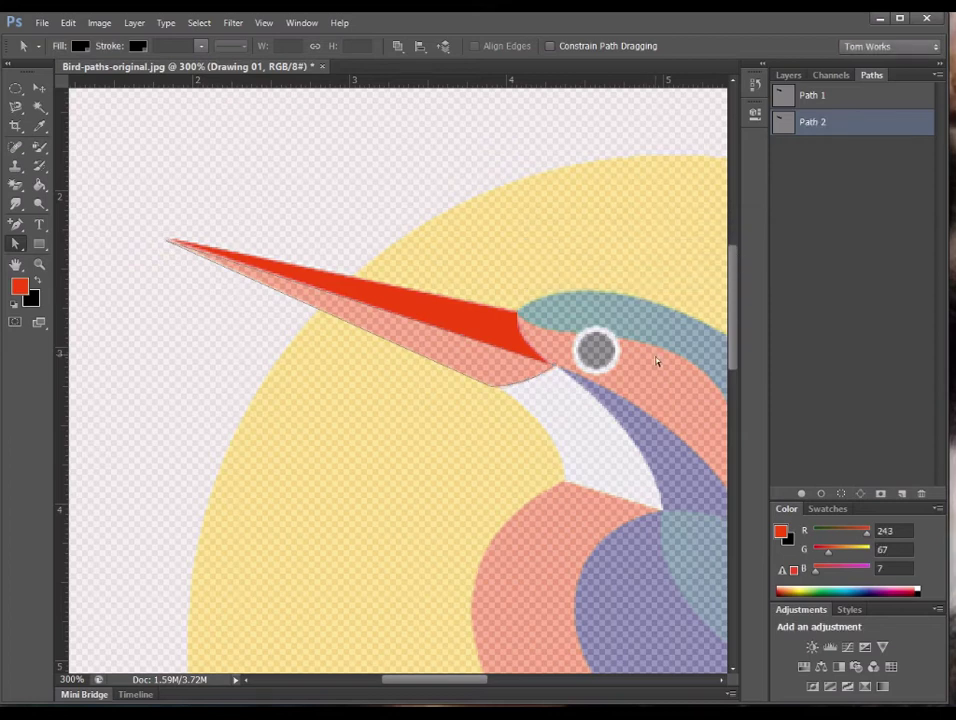
Step: Make a selection from Path 2 and return to the Layers panel
{"action": "right_click", "coordinate": [822, 135]}
{"action": "left_click", "coordinate": [878, 170]}
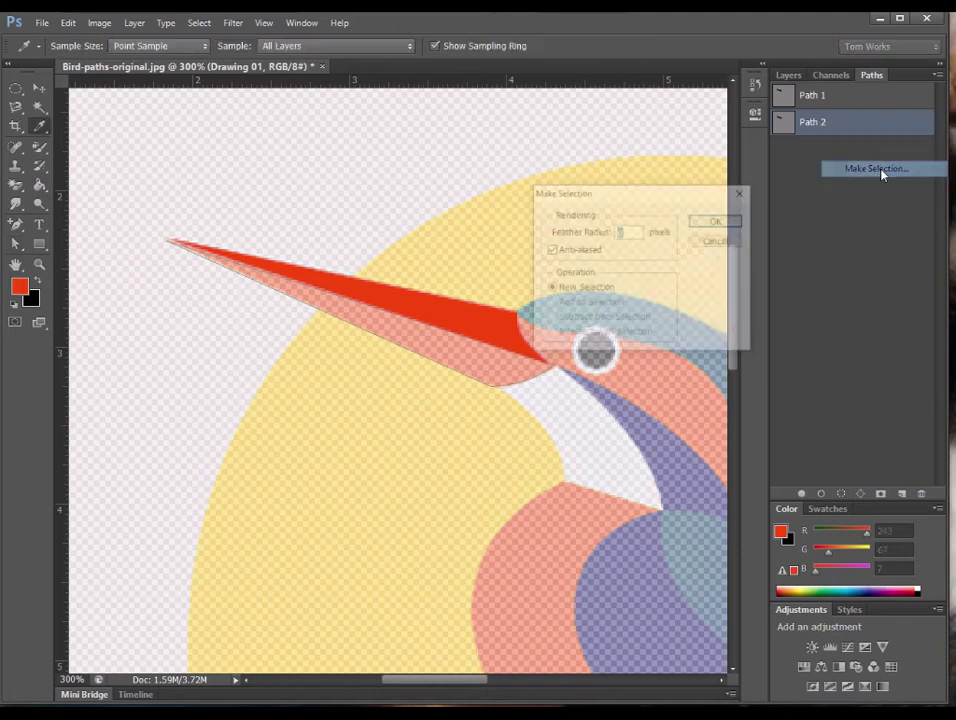
{"action": "left_click", "coordinate": [726, 221]}
{"action": "key", "text": "a"}
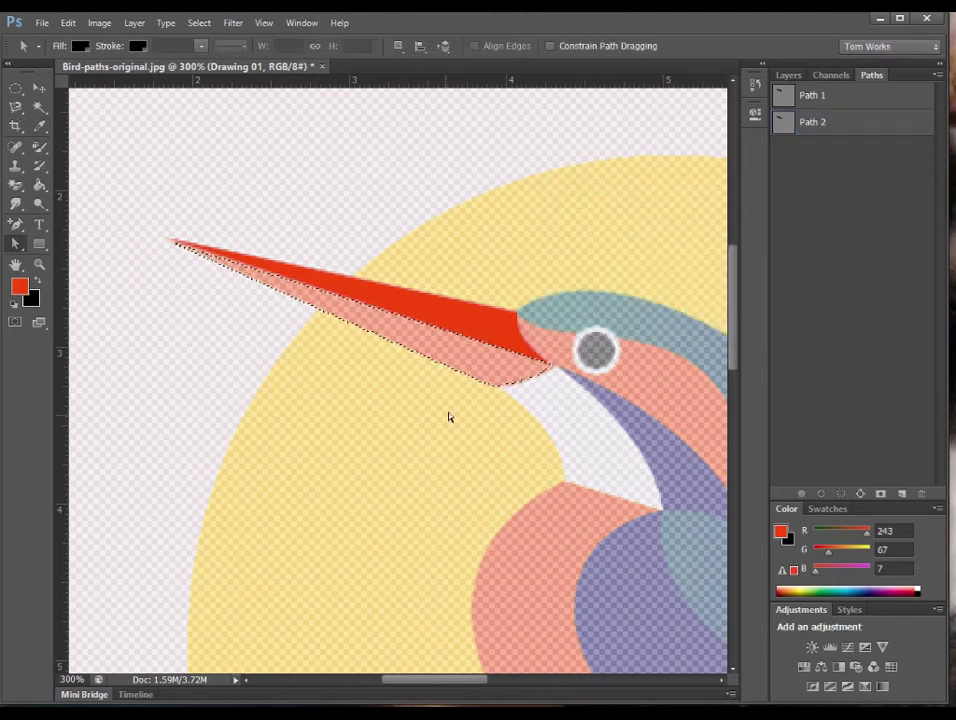
{"action": "left_click", "coordinate": [789, 75]}
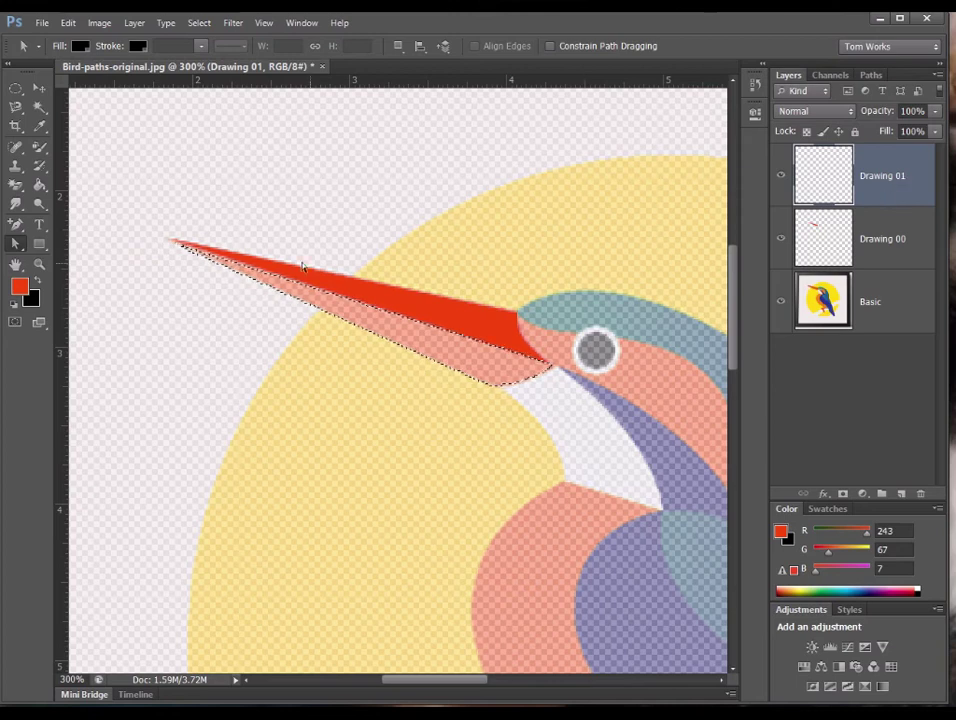
Step: Fill the lower beak with sampled orange, deselect, and pan toward the head
{"action": "left_click", "coordinate": [40, 126]}
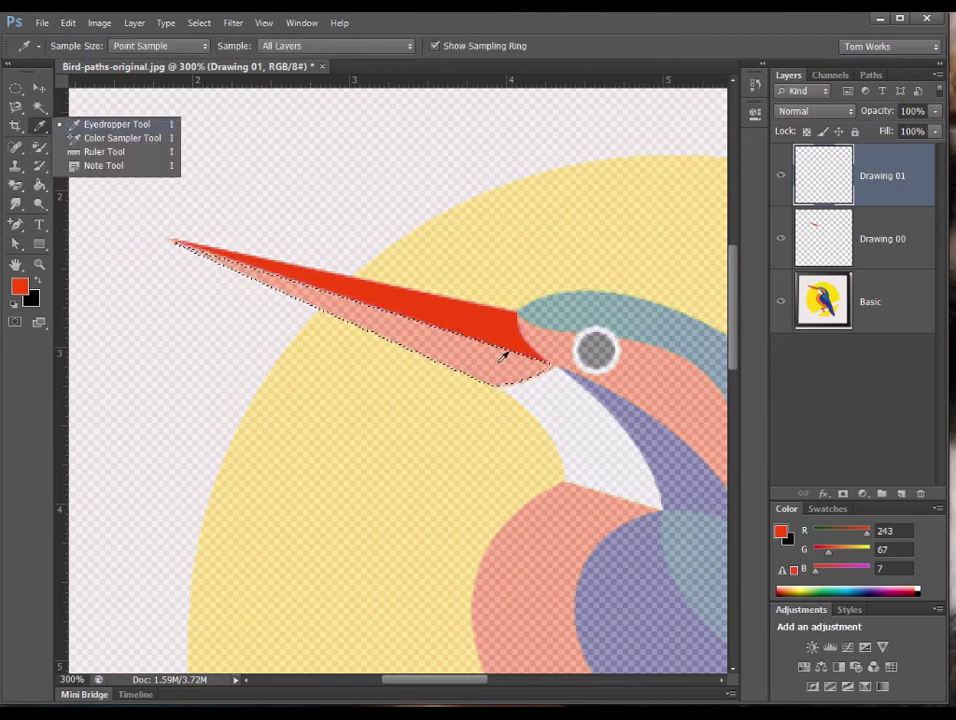
{"action": "left_click", "coordinate": [469, 345]}
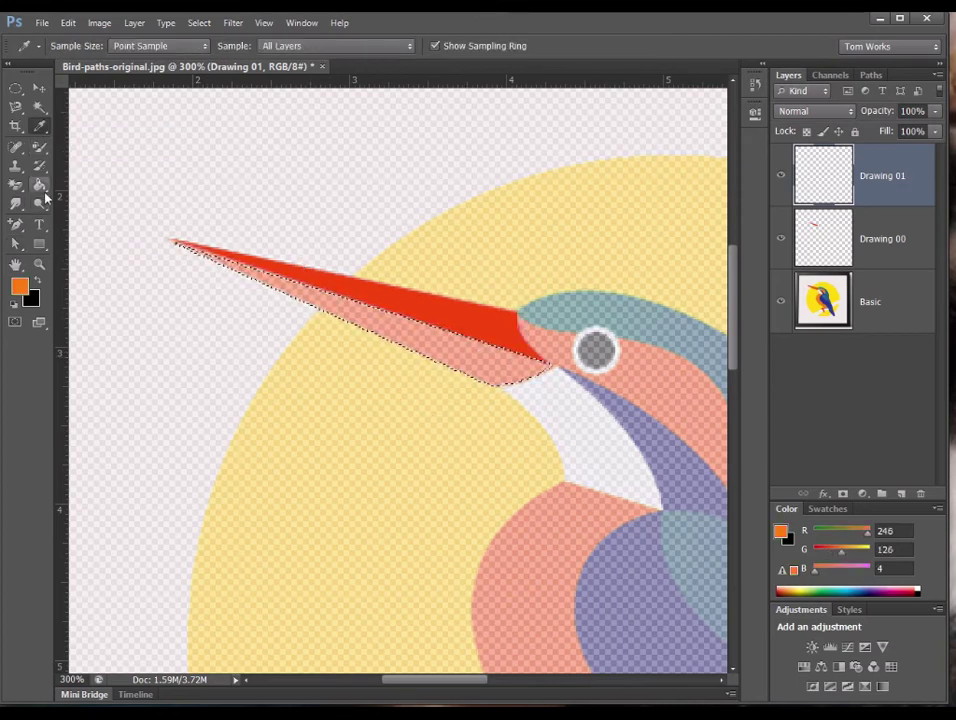
{"action": "left_click_drag", "start_coordinate": [45, 198], "coordinate": [114, 205]}
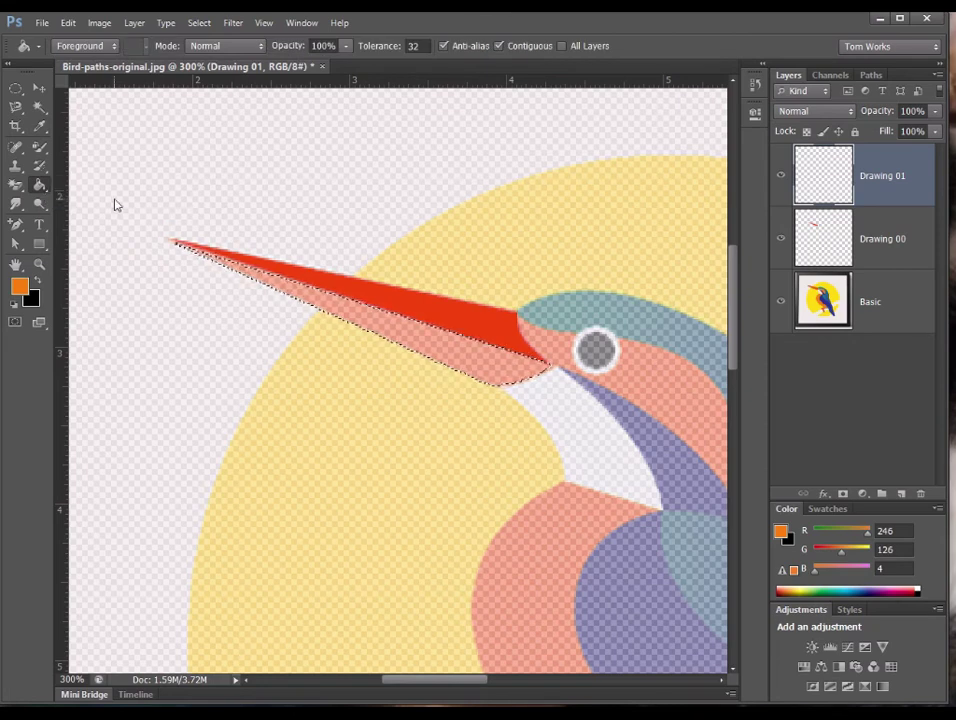
{"action": "left_click", "coordinate": [474, 352]}
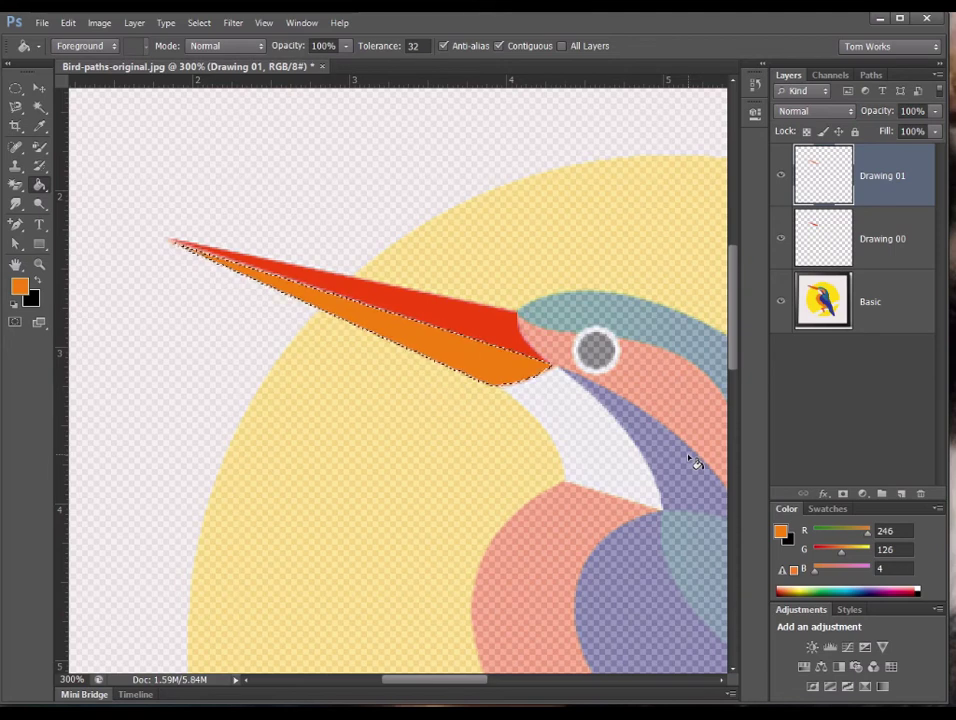
{"action": "key", "text": "ctrl+d"}
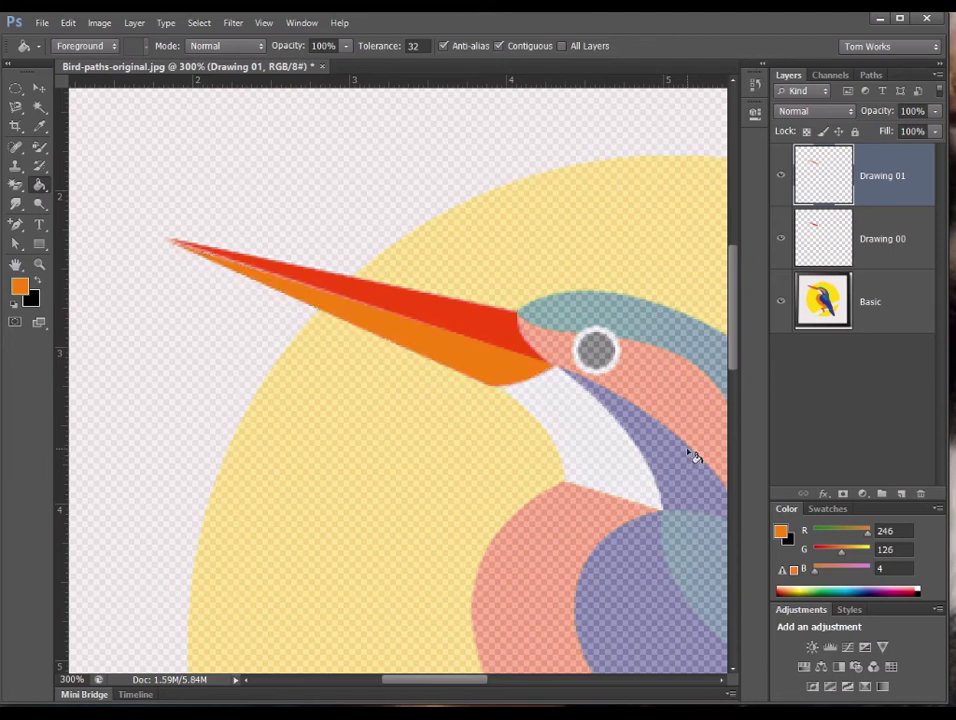
{"action": "left_click_drag", "start_coordinate": [653, 459], "coordinate": [454, 378]}
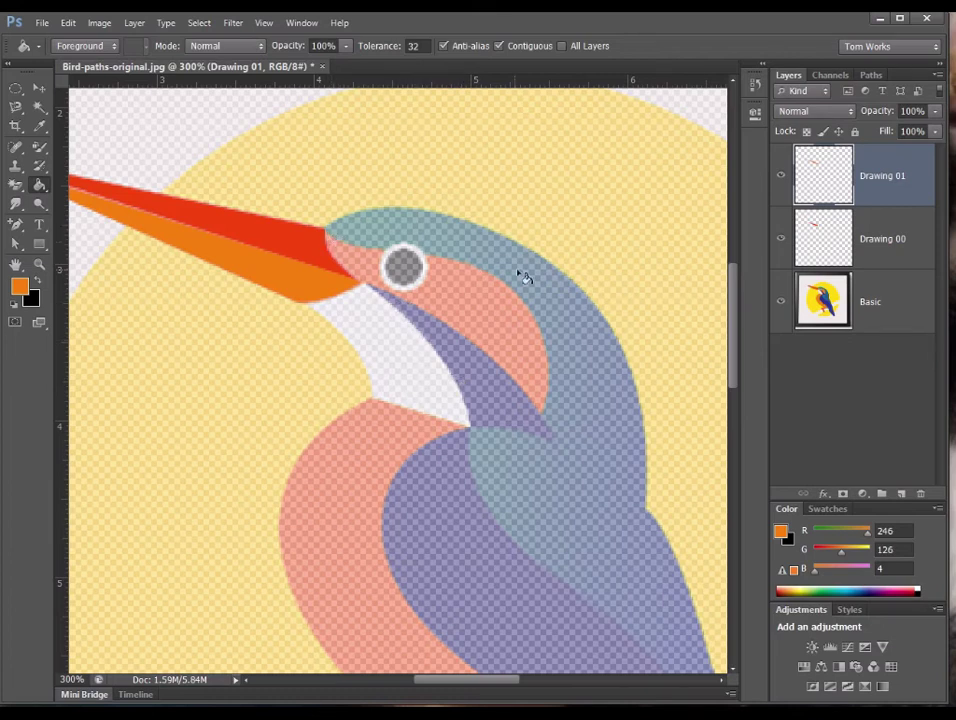
Step: Create a new empty layer at the top of the stack and name it Drawing 02
{"action": "left_click", "coordinate": [900, 493]}
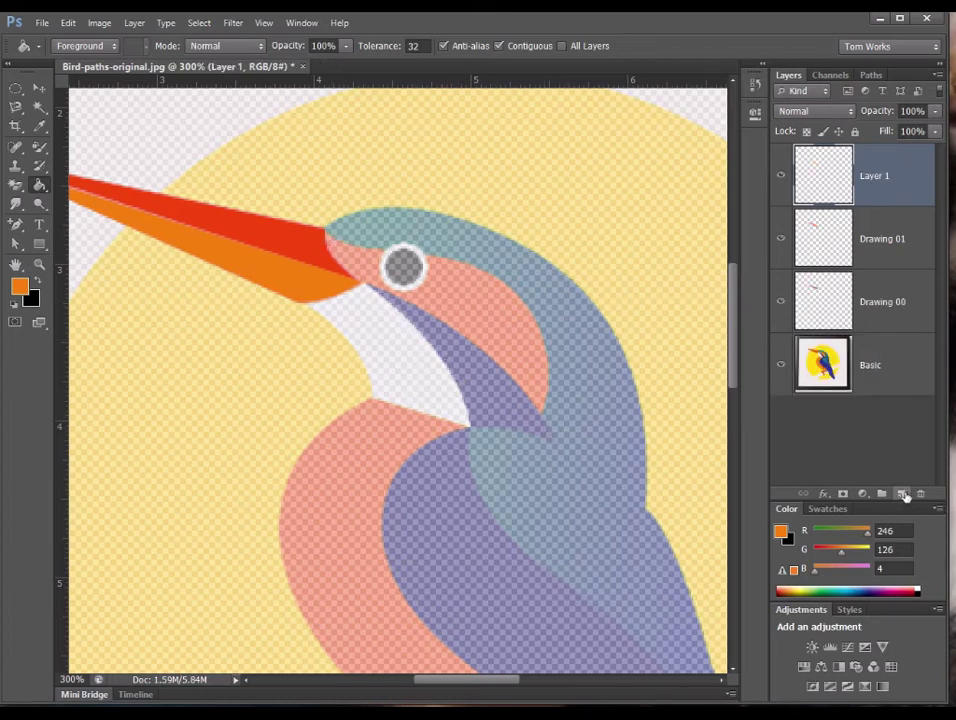
{"action": "double_click", "coordinate": [875, 176]}
{"action": "type", "text": "B"}
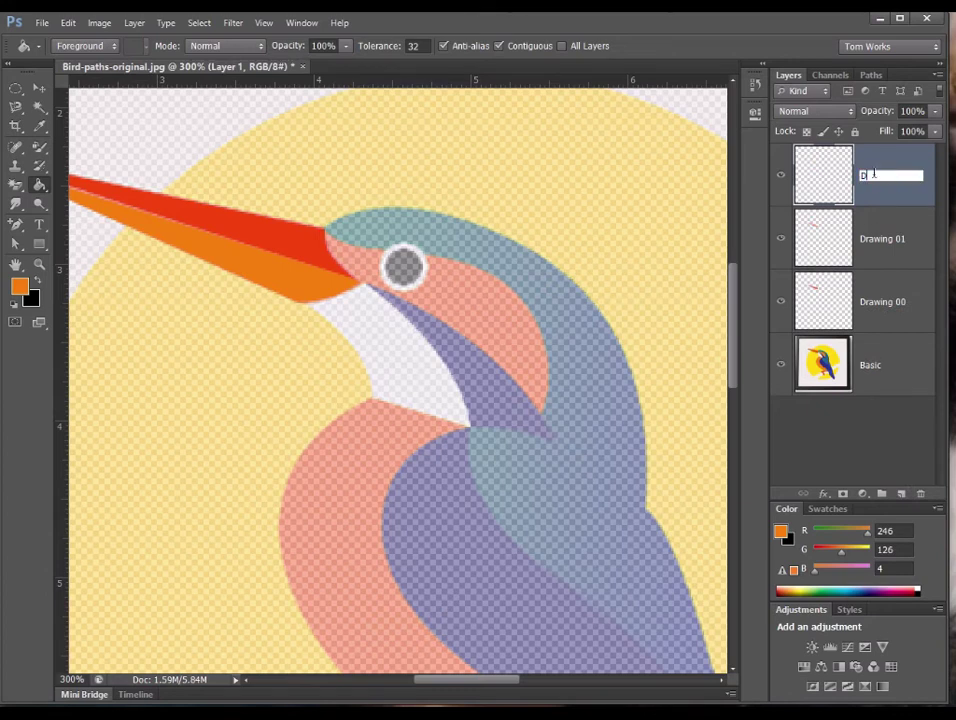
{"action": "type", "text": "rawing 02"}
{"action": "key", "text": "Return"}
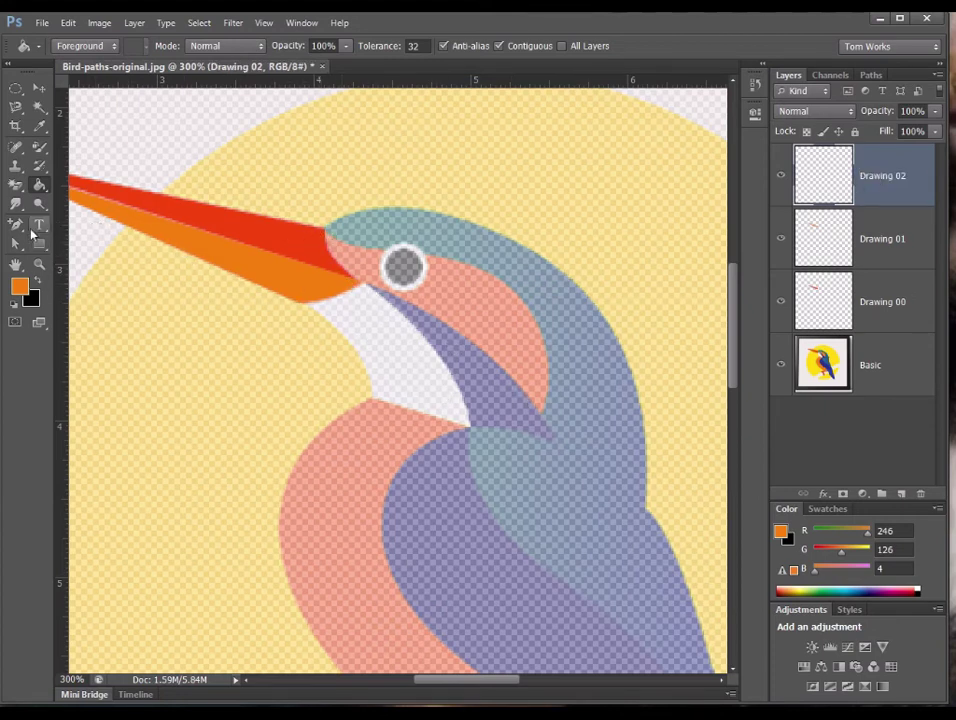
Step: Start a Pen path along the beak edge, then discard the unfinished attempt
{"action": "left_click_drag", "start_coordinate": [16, 224], "coordinate": [16, 224]}
{"action": "left_click", "coordinate": [72, 220]}
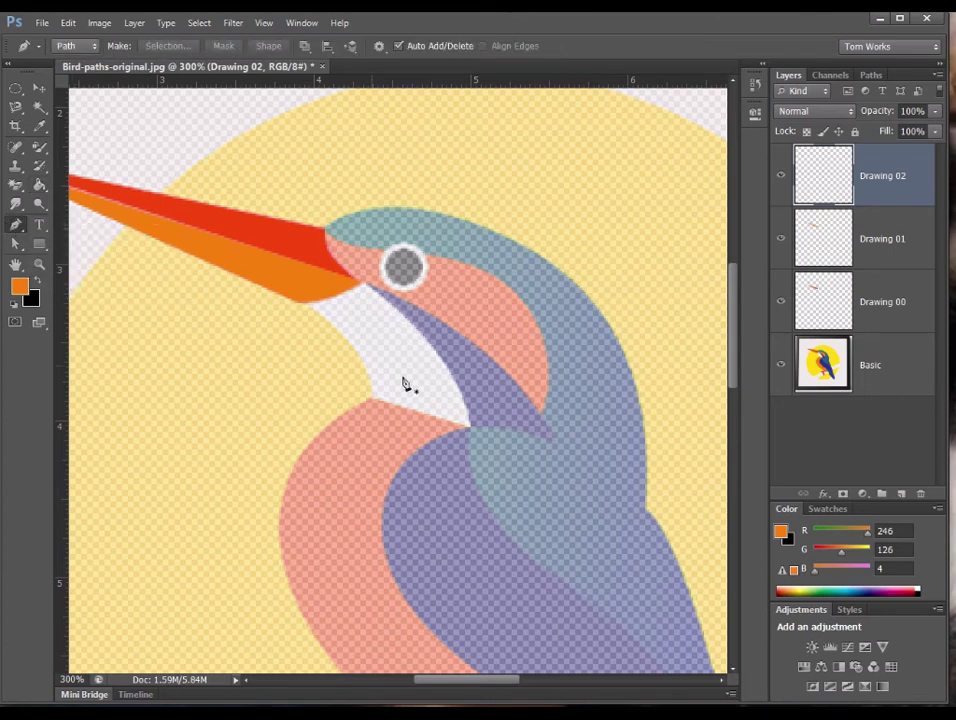
{"action": "left_click", "coordinate": [323, 229]}
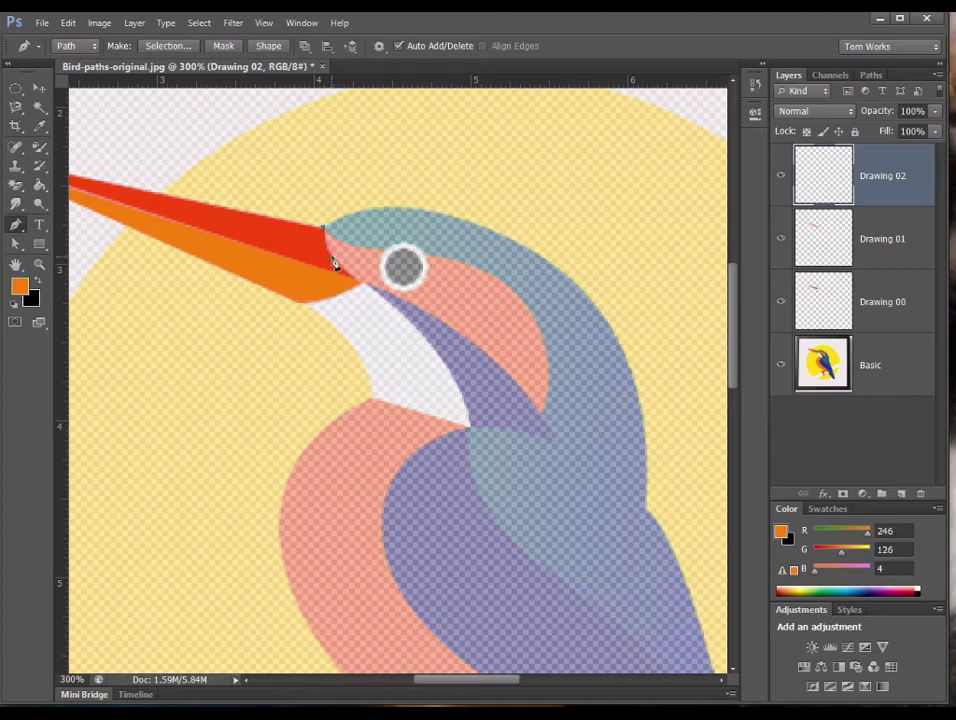
{"action": "left_click", "coordinate": [342, 270]}
{"action": "left_click", "coordinate": [362, 282]}
{"action": "key", "text": "Return"}
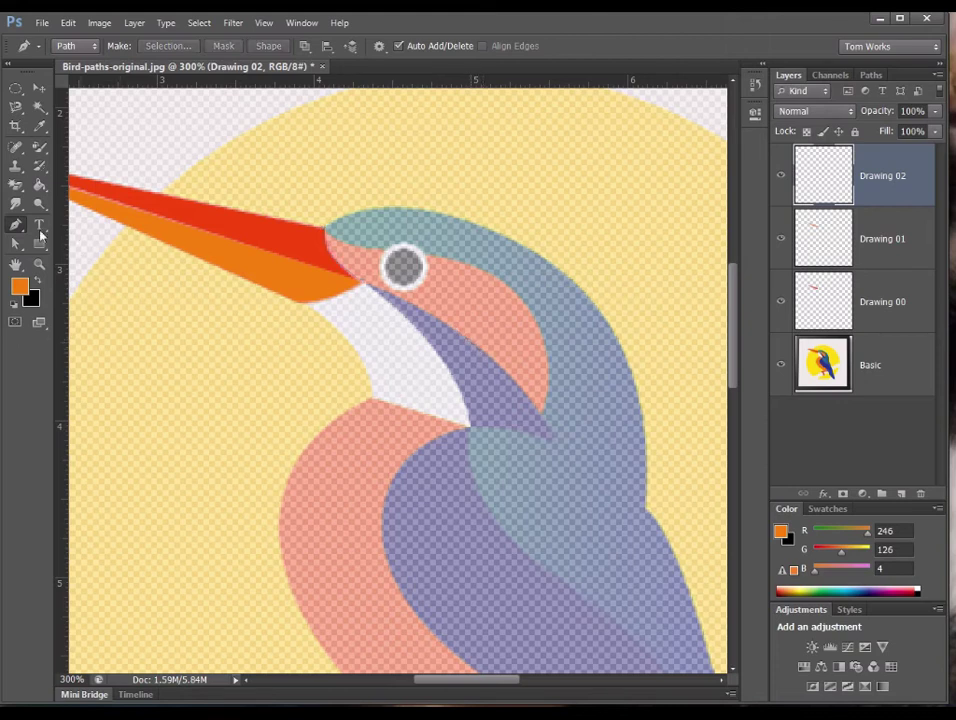
Step: Trace a closed Pen path around the salmon cheek patch, from beak edge to lower tip and back
{"action": "right_click", "coordinate": [18, 226]}
{"action": "left_click", "coordinate": [65, 220]}
{"action": "left_click", "coordinate": [335, 261]}
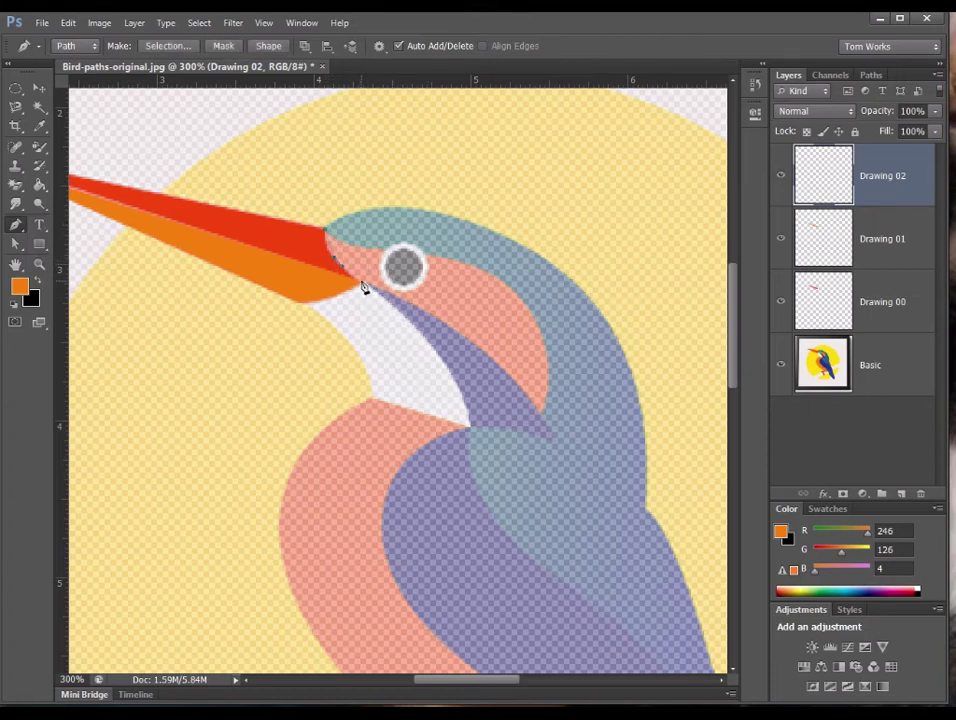
{"action": "left_click", "coordinate": [361, 283]}
{"action": "left_click", "coordinate": [458, 335]}
{"action": "left_click", "coordinate": [481, 354]}
{"action": "left_click", "coordinate": [540, 411]}
{"action": "left_click", "coordinate": [539, 328]}
{"action": "left_click", "coordinate": [484, 272]}
{"action": "left_click", "coordinate": [470, 267]}
{"action": "left_click", "coordinate": [428, 254]}
{"action": "left_click", "coordinate": [334, 236]}
Step: Select the cheek path and inspect its anchor points
{"action": "mouse_move", "coordinate": [16, 243]}
{"action": "left_mouse_down"}
{"action": "mouse_move", "coordinate": [84, 250]}
{"action": "mouse_move", "coordinate": [90, 261]}
{"action": "left_mouse_up"}
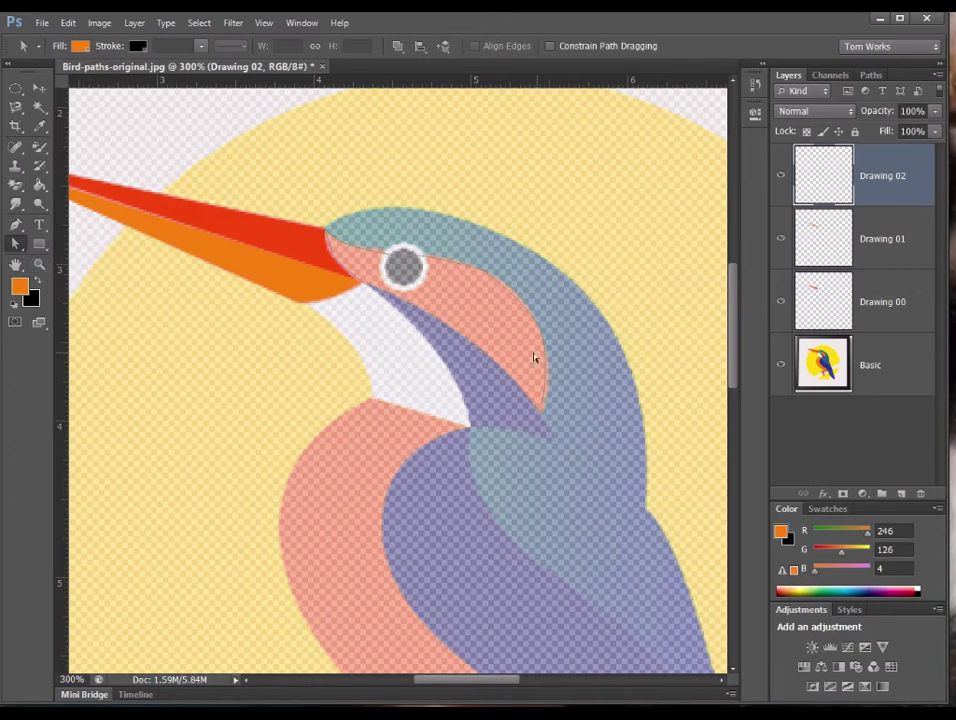
{"action": "left_click", "coordinate": [520, 309]}
{"action": "left_click", "coordinate": [485, 273]}
{"action": "left_click", "coordinate": [553, 363]}
Step: Switch between the Convert Point and Direct Selection tools and reveal the cheek path's anchors
{"action": "left_click", "coordinate": [15, 224]}
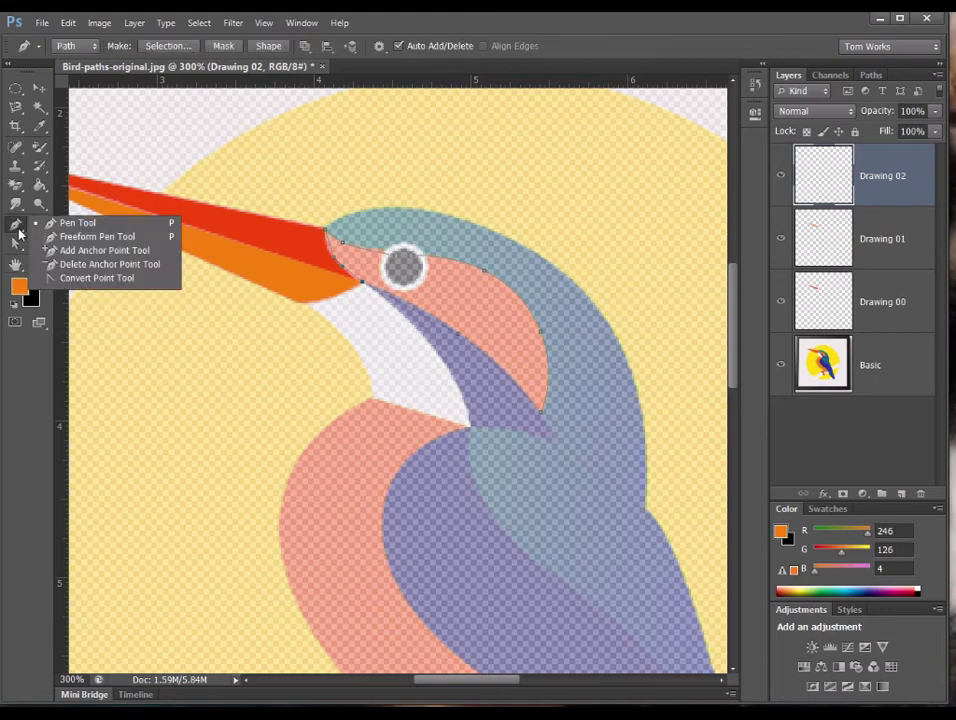
{"action": "left_click", "coordinate": [100, 278]}
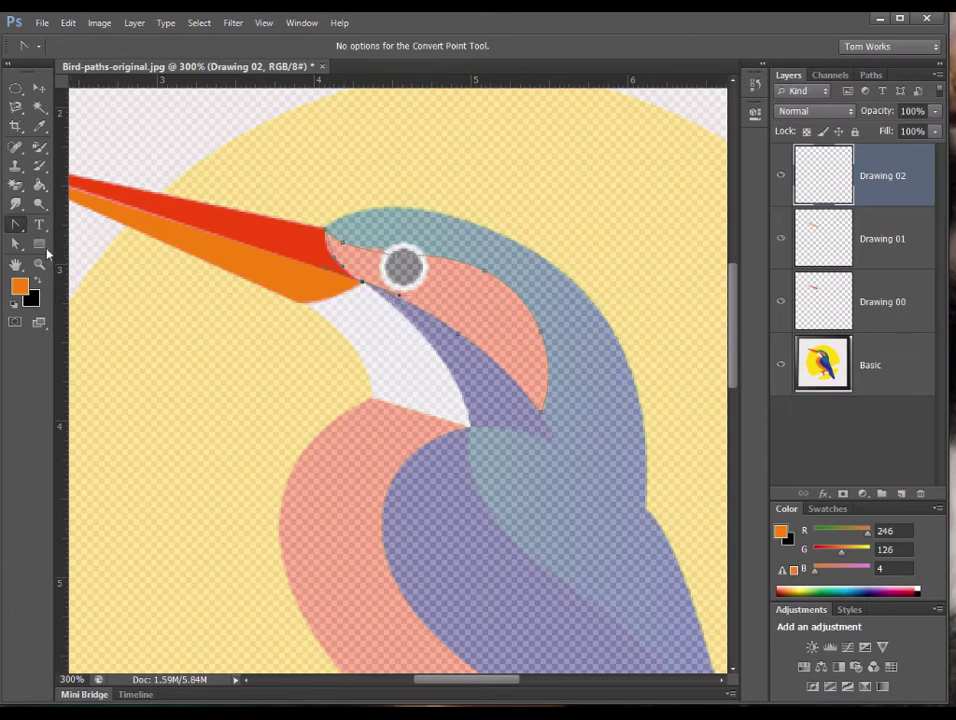
{"action": "left_click", "coordinate": [15, 243]}
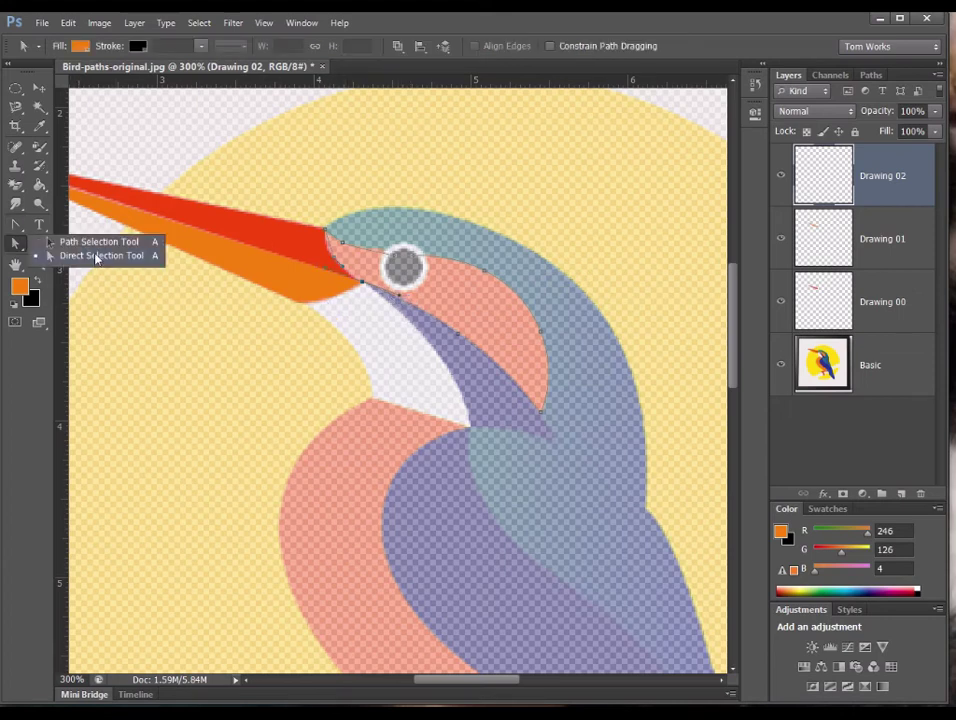
{"action": "left_click", "coordinate": [95, 256]}
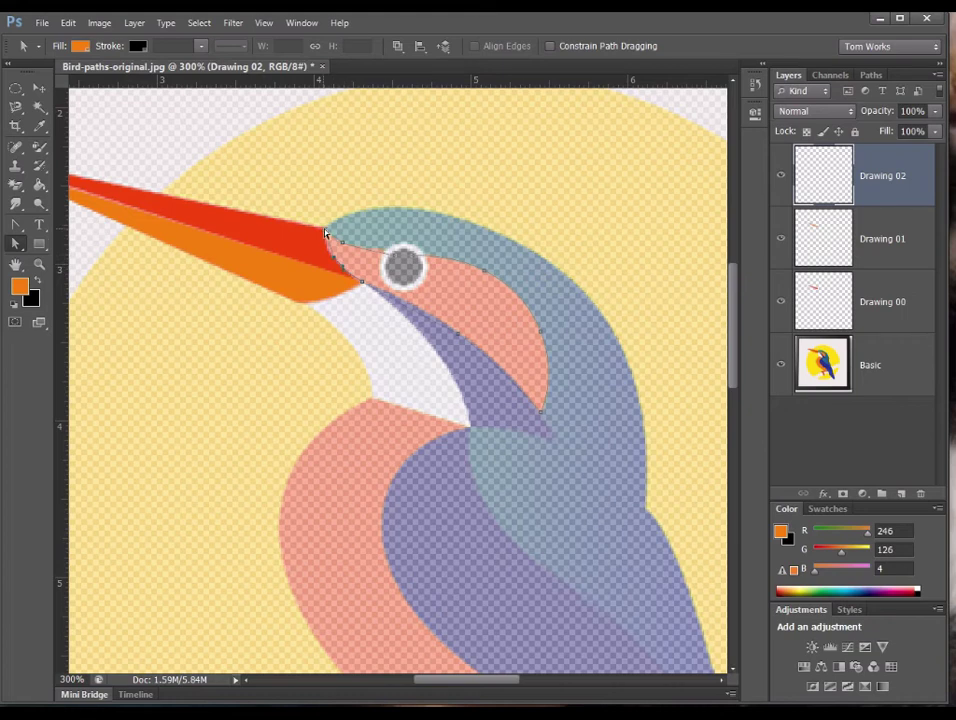
{"action": "left_click", "coordinate": [15, 224]}
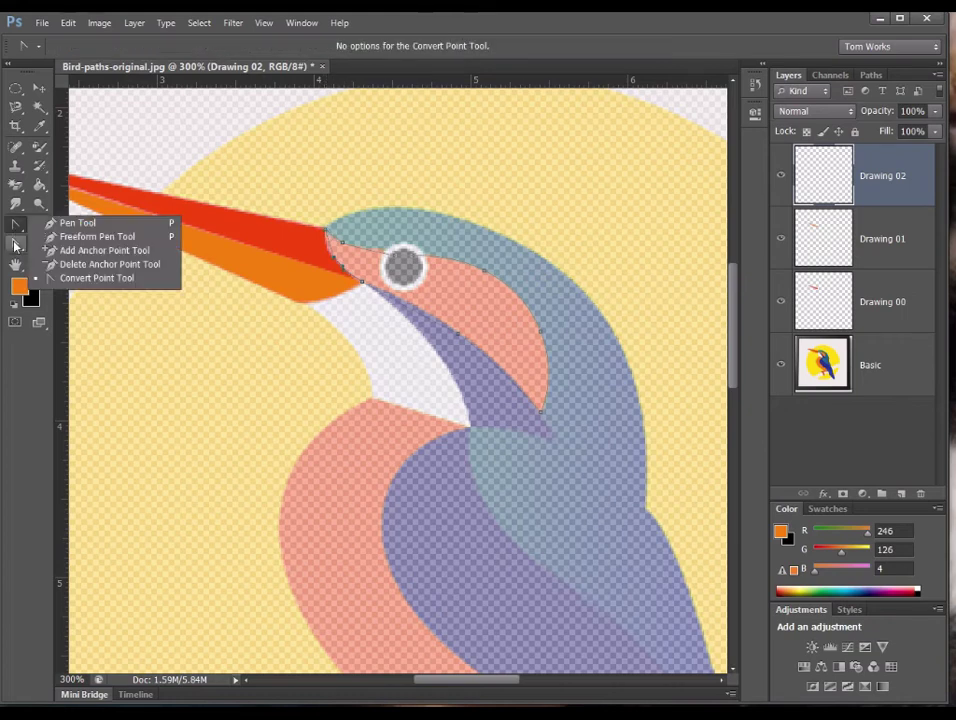
{"action": "left_click", "coordinate": [15, 243]}
{"action": "left_click", "coordinate": [15, 243]}
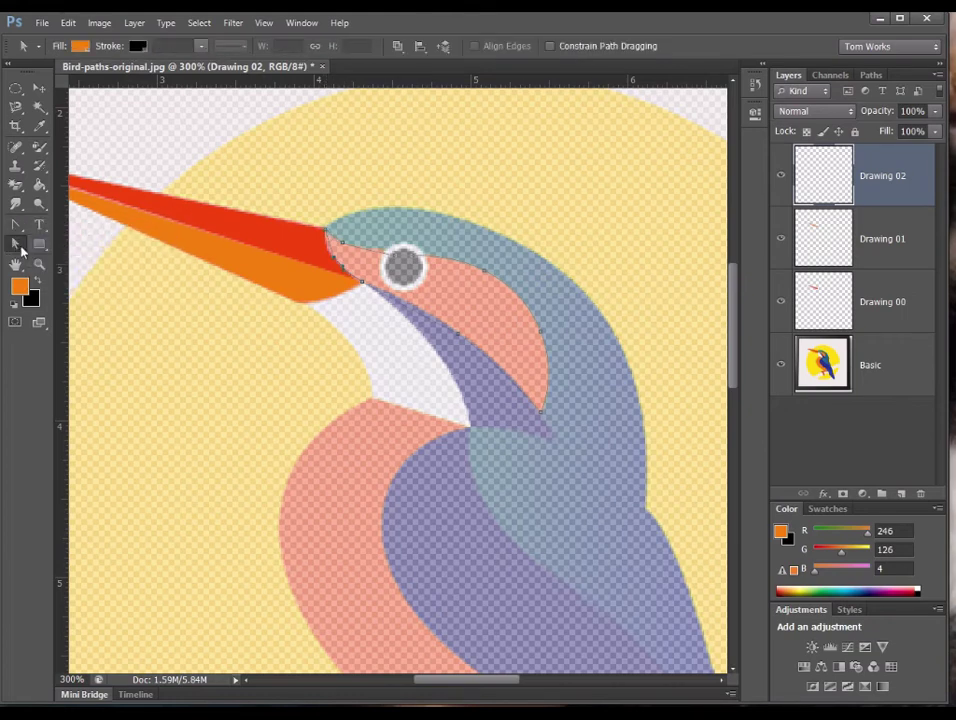
{"action": "left_click_drag", "start_coordinate": [15, 224], "coordinate": [80, 283]}
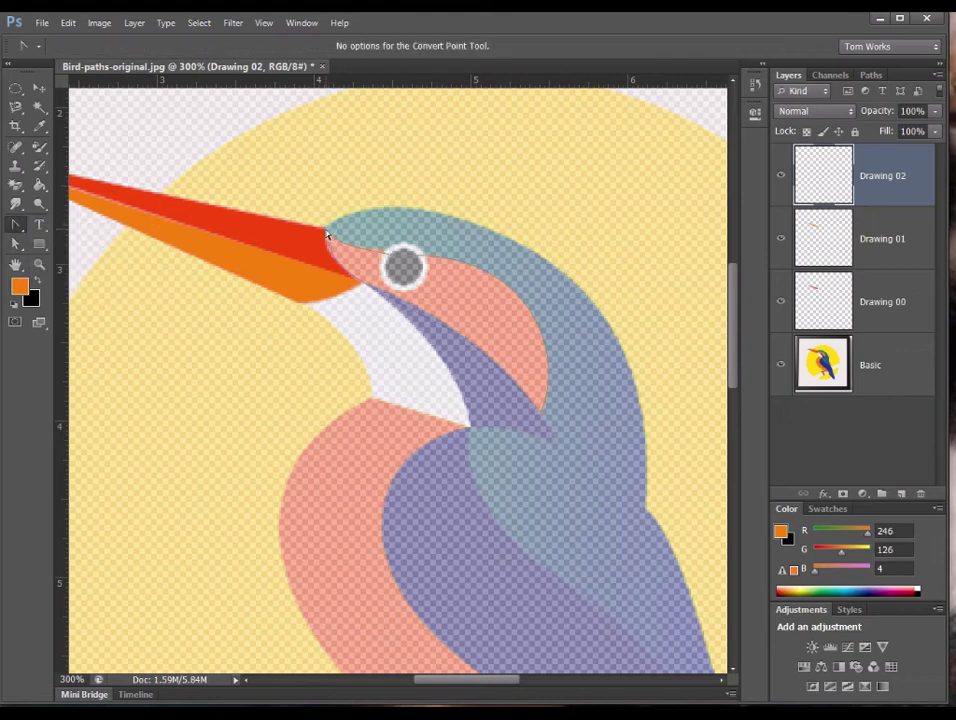
{"action": "left_click", "coordinate": [321, 236]}
Step: Select the anchors at the beak tip and beside the eye, then take the Delete Anchor Point Tool
{"action": "left_click_drag", "start_coordinate": [15, 243], "coordinate": [100, 258]}
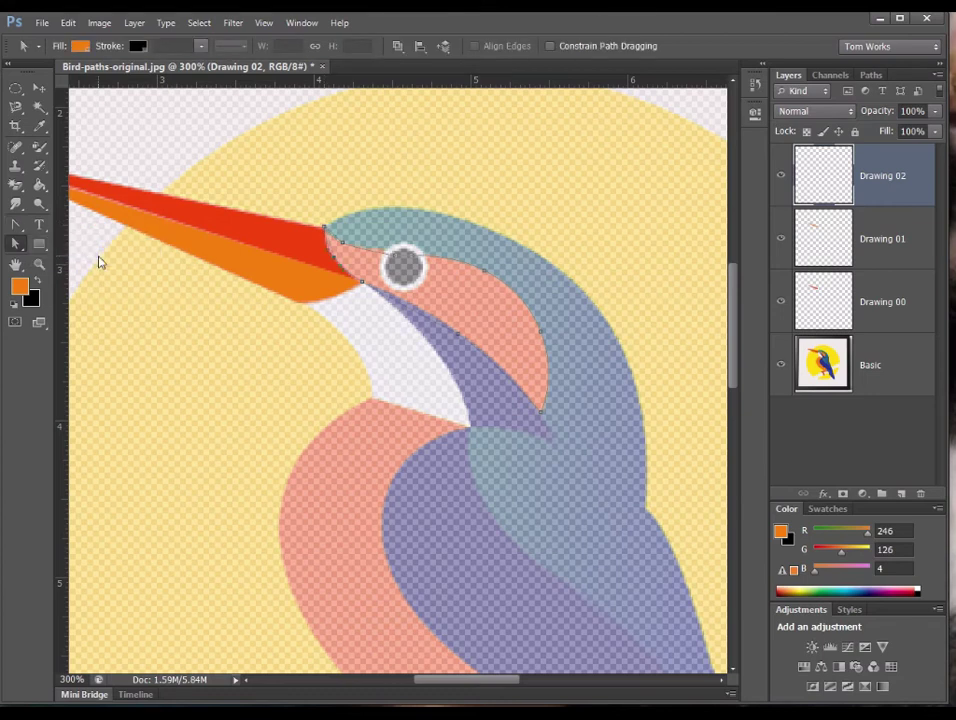
{"action": "left_click", "coordinate": [323, 226]}
{"action": "left_click", "coordinate": [350, 252]}
{"action": "left_click", "coordinate": [17, 228]}
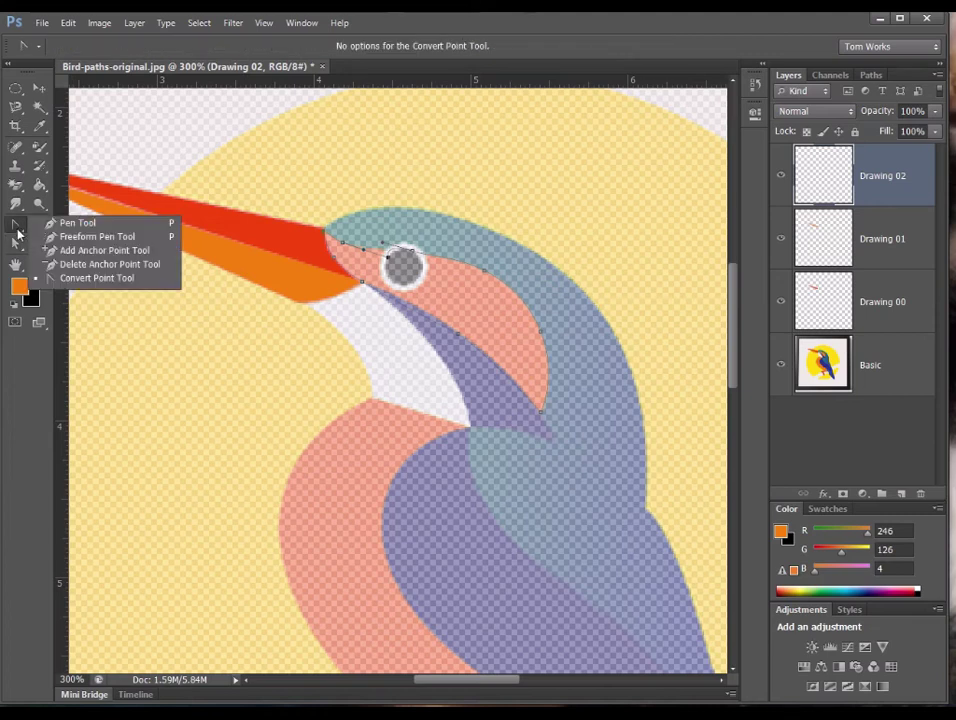
{"action": "left_click", "coordinate": [103, 267]}
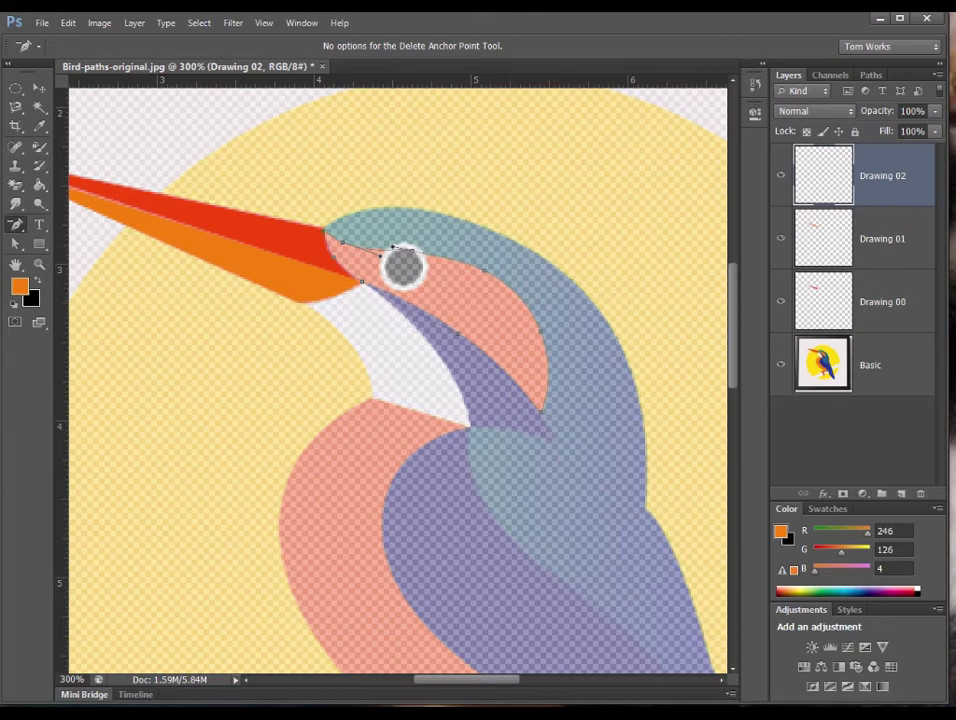
Step: Save the Work Path in the Paths panel as Path 3
{"action": "left_click", "coordinate": [871, 75]}
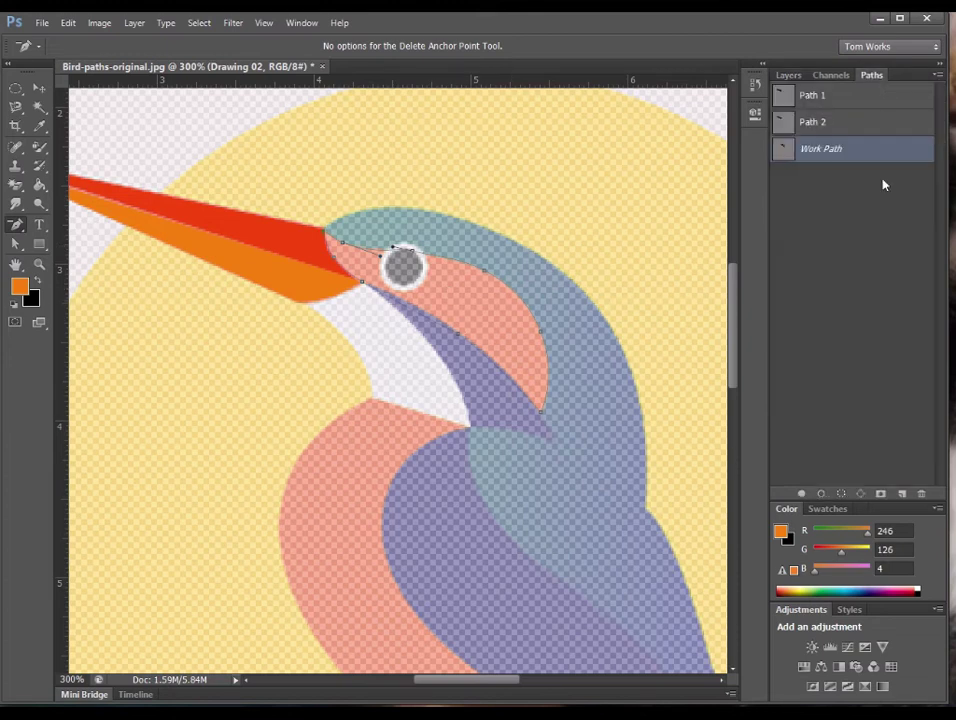
{"action": "double_click", "coordinate": [822, 149]}
{"action": "left_click", "coordinate": [728, 253]}
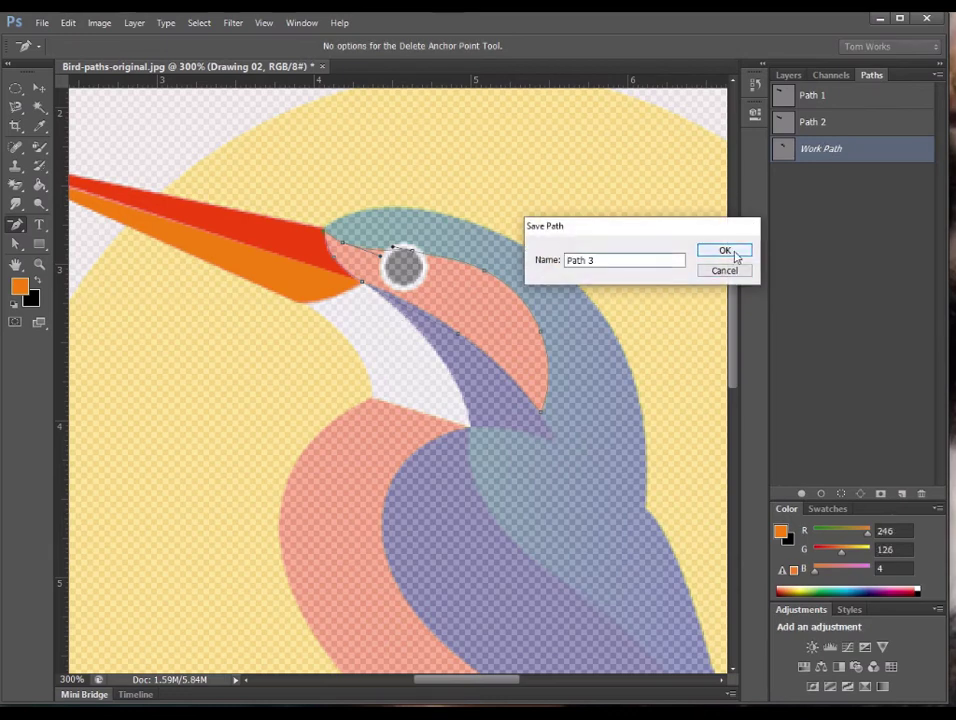
{"action": "left_click", "coordinate": [788, 75]}
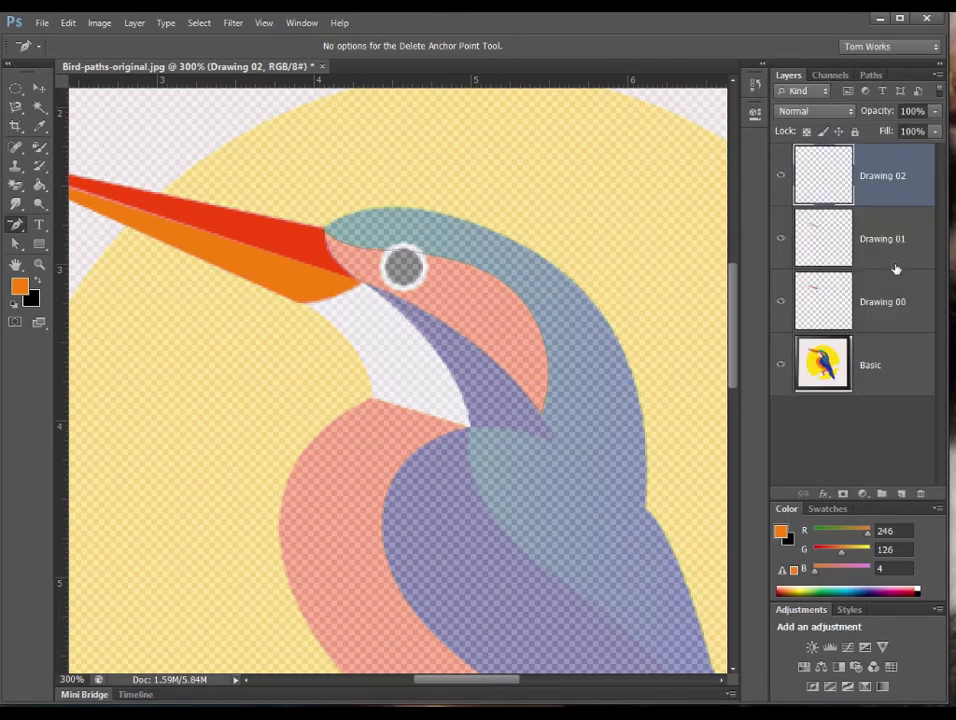
Step: Try an orange Paint Bucket fill, undo it, and bring up Path 3's context menu
{"action": "left_click", "coordinate": [40, 124]}
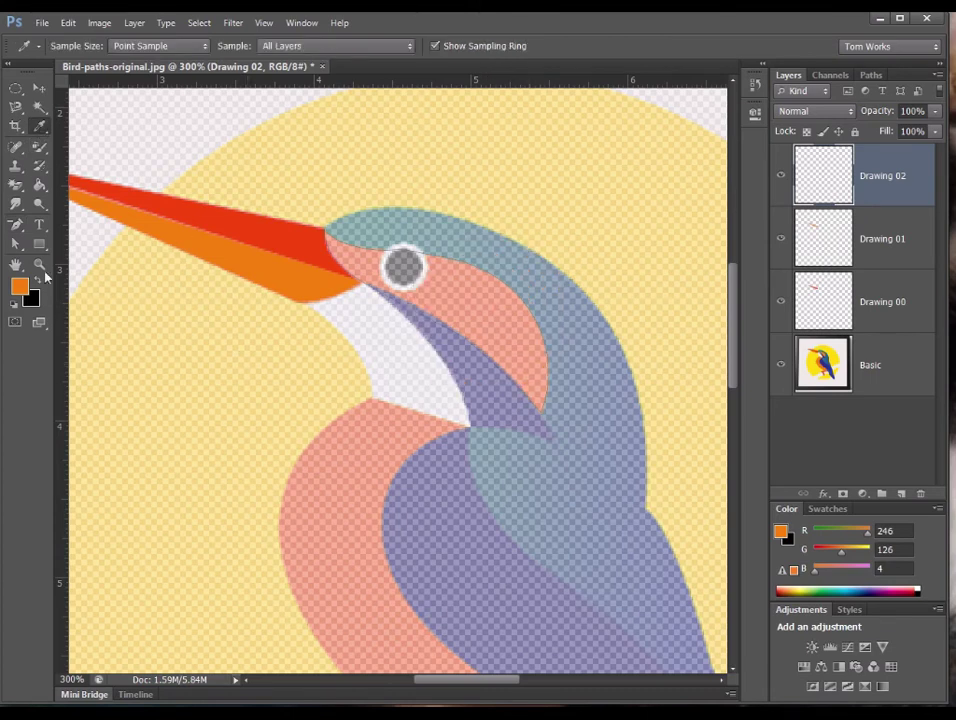
{"action": "left_click", "coordinate": [40, 185]}
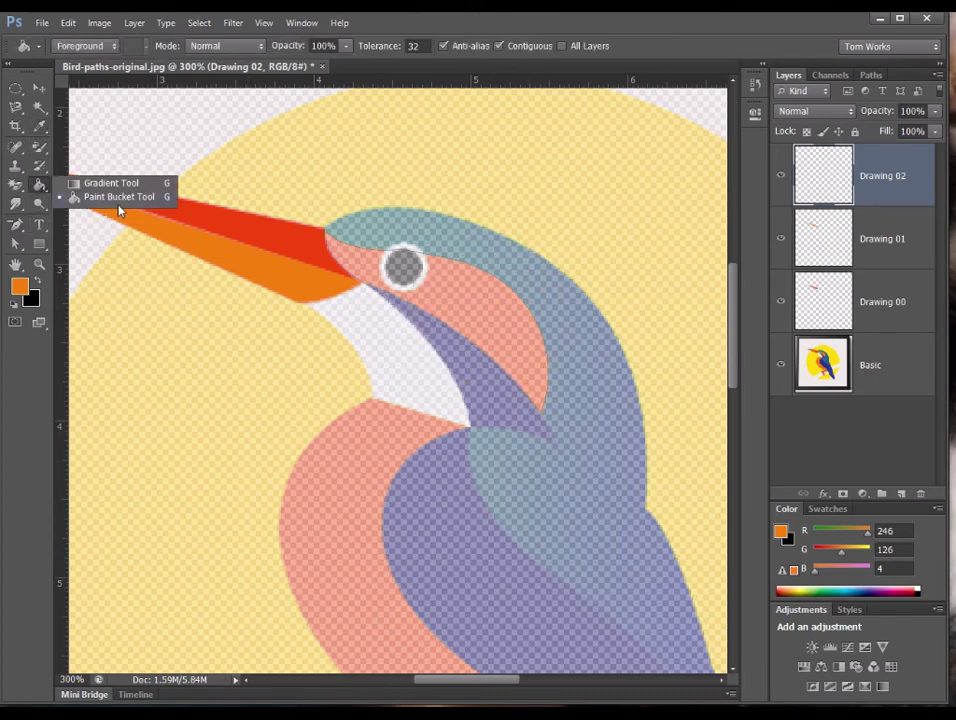
{"action": "left_click", "coordinate": [455, 282]}
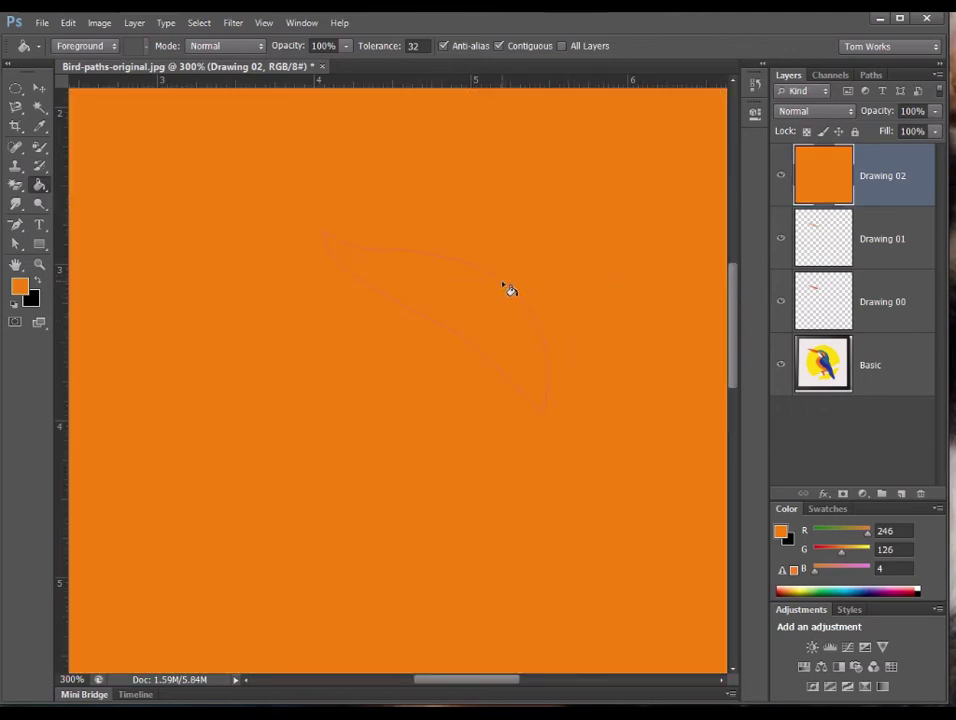
{"action": "key", "text": "ctrl+z"}
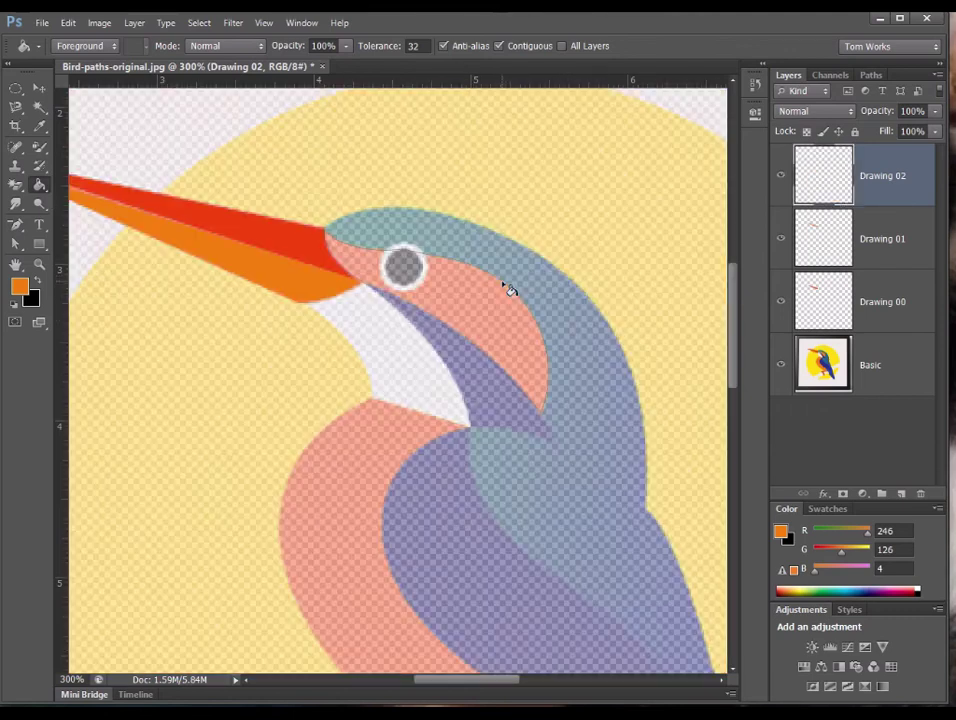
{"action": "left_click", "coordinate": [872, 76]}
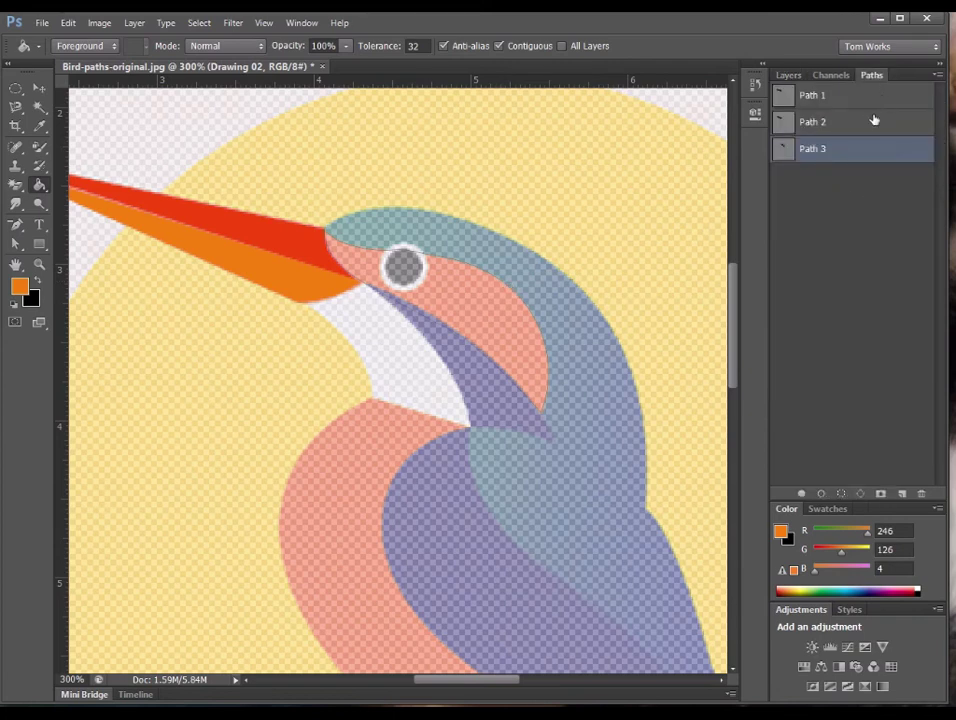
{"action": "right_click", "coordinate": [820, 152]}
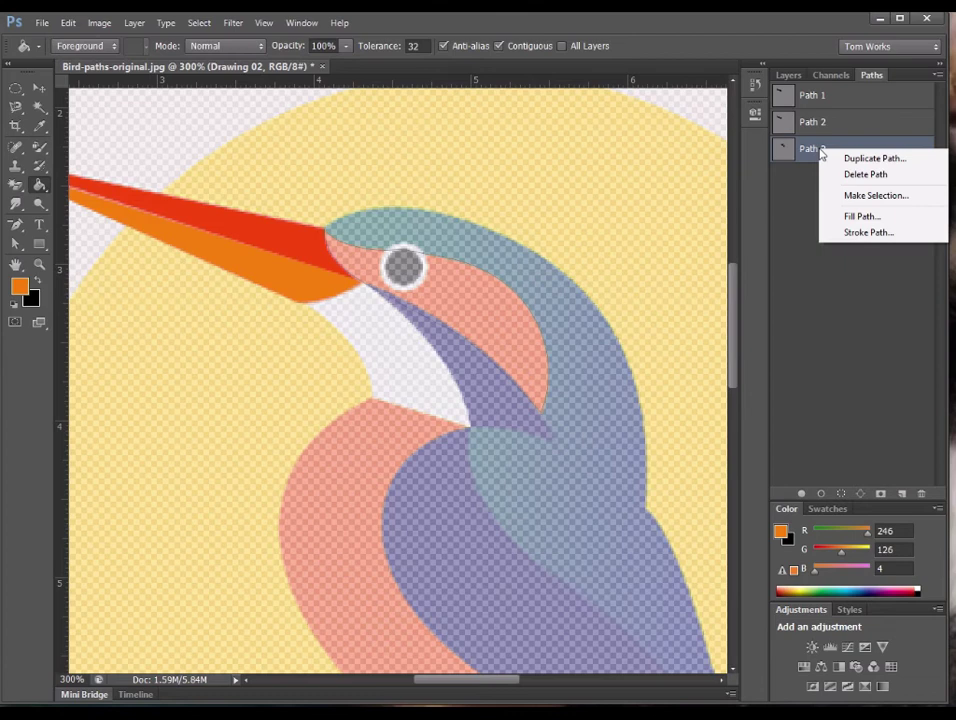
Step: Convert Path 3 into a selection, then clear it with Ctrl+D
{"action": "left_click", "coordinate": [852, 198]}
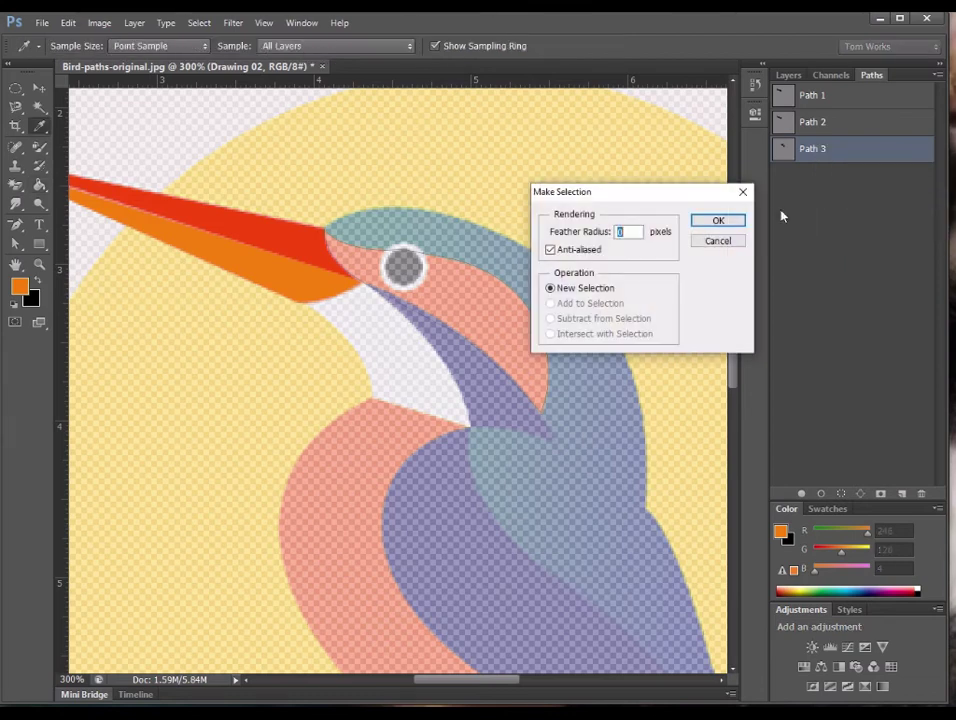
{"action": "left_click", "coordinate": [717, 219]}
{"action": "key", "text": "g"}
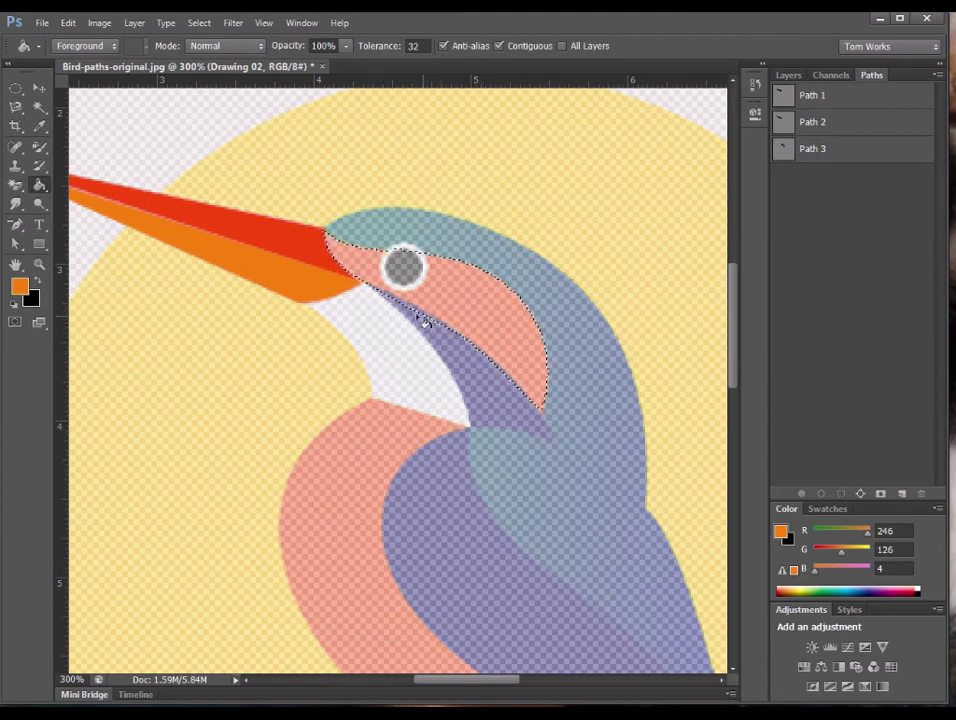
{"action": "left_click", "coordinate": [856, 156]}
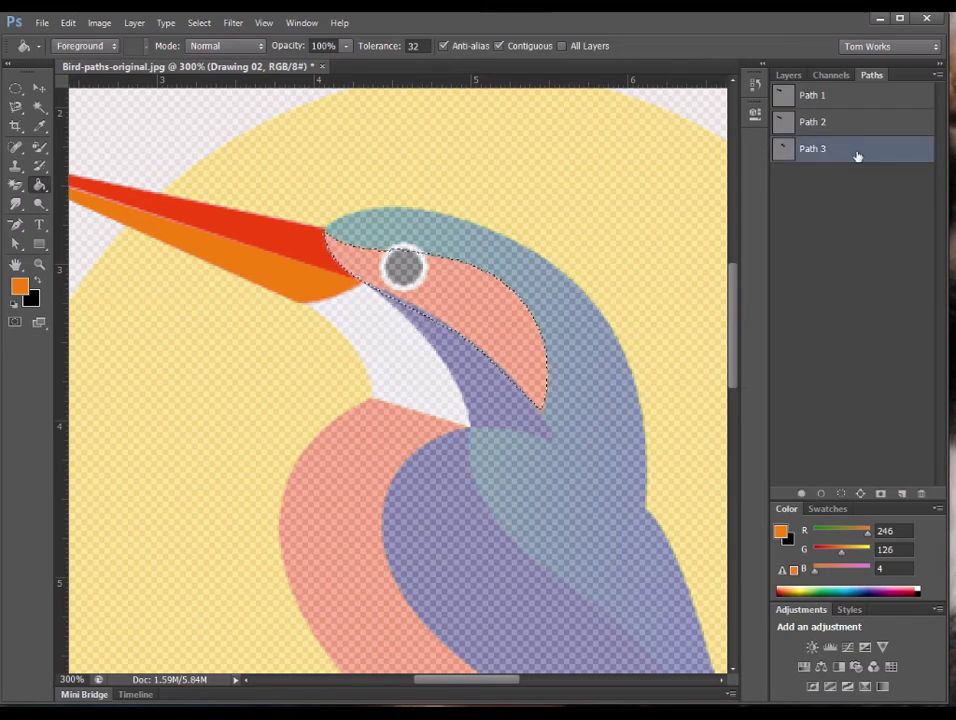
{"action": "key", "text": "ctrl+d"}
Step: Show Path 3's anchors, nudge the path, and pull curve handles from a lower-cheek anchor
{"action": "left_click", "coordinate": [16, 243]}
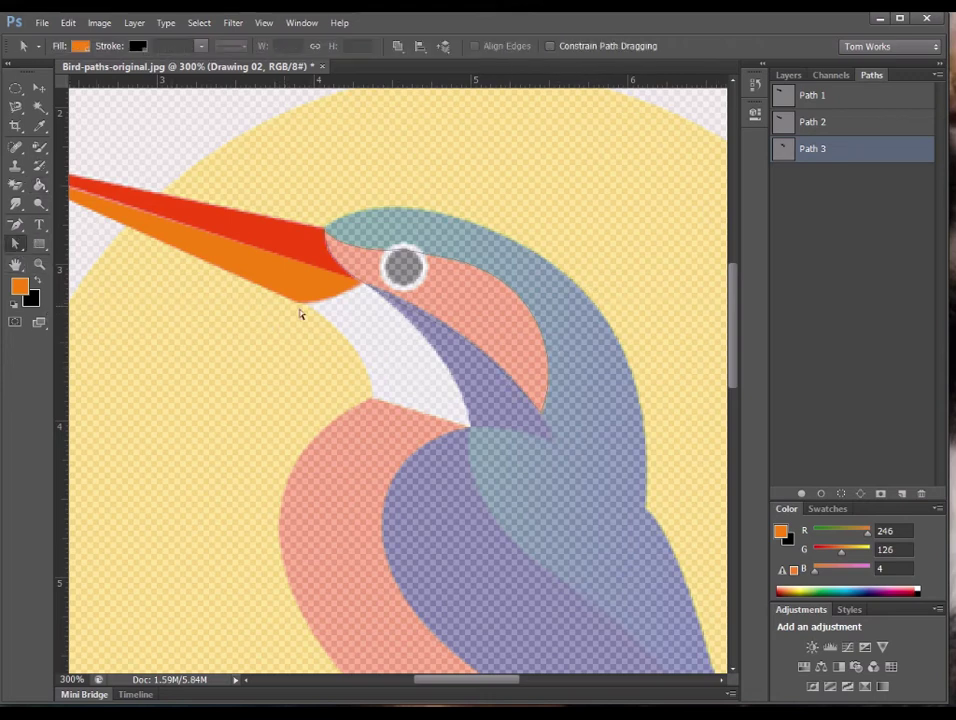
{"action": "left_click", "coordinate": [461, 371]}
{"action": "mouse_move", "coordinate": [456, 330]}
{"action": "left_mouse_down"}
{"action": "mouse_move", "coordinate": [461, 337]}
{"action": "mouse_move", "coordinate": [455, 313]}
{"action": "mouse_move", "coordinate": [451, 329]}
{"action": "left_mouse_up"}
{"action": "left_click", "coordinate": [21, 226]}
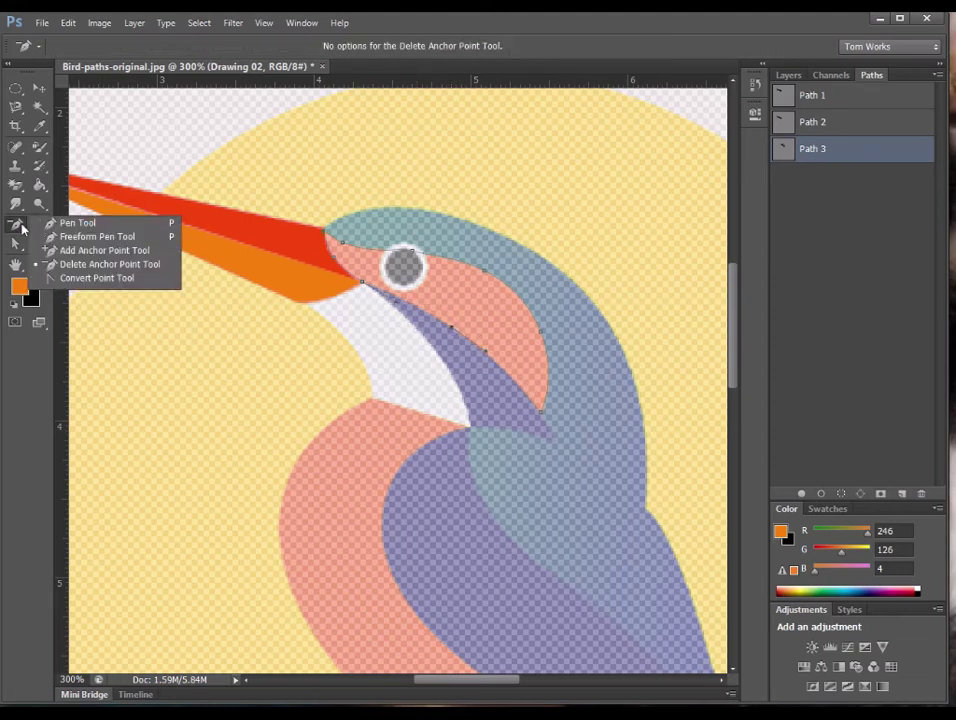
{"action": "left_click", "coordinate": [97, 278]}
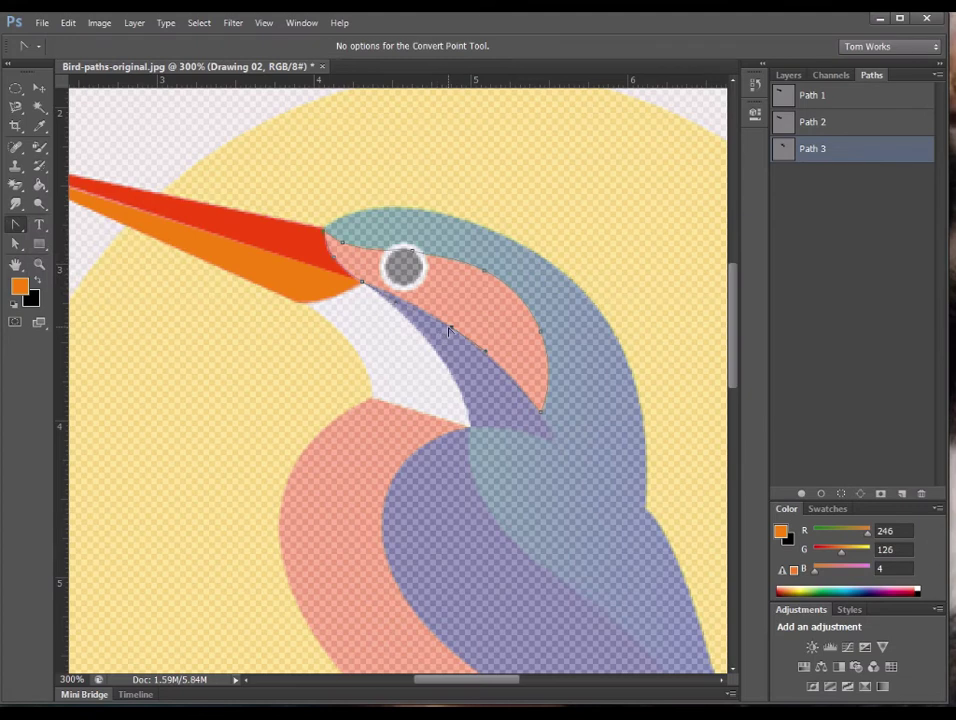
{"action": "left_click_drag", "start_coordinate": [452, 329], "coordinate": [479, 348]}
Step: Make a selection from Path 3 with no feather
{"action": "right_click", "coordinate": [818, 152]}
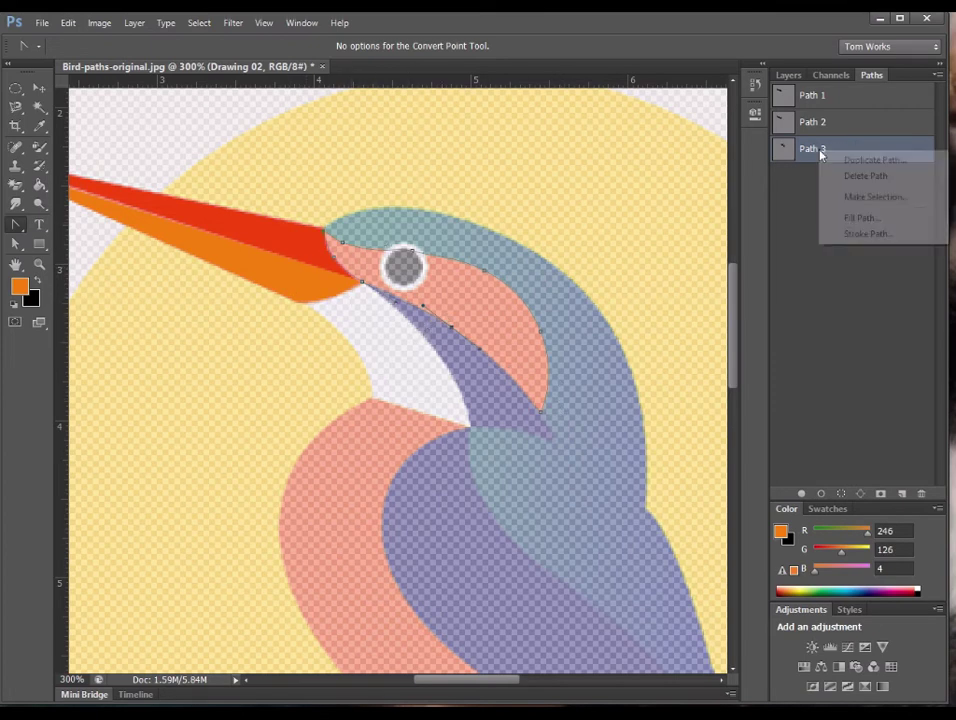
{"action": "left_click", "coordinate": [873, 197]}
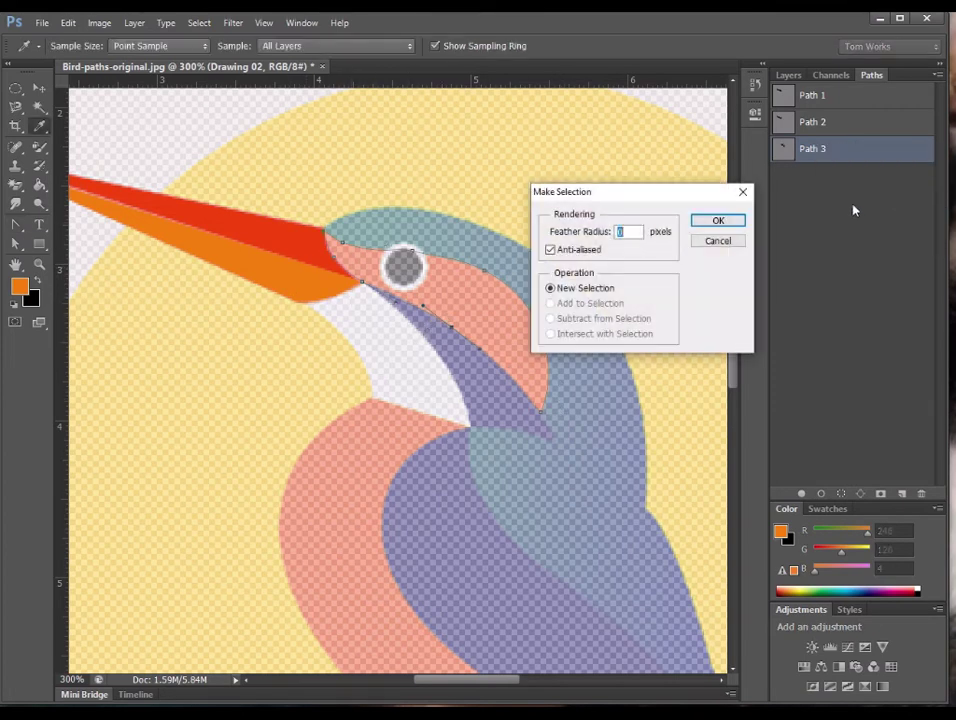
{"action": "left_click", "coordinate": [731, 222]}
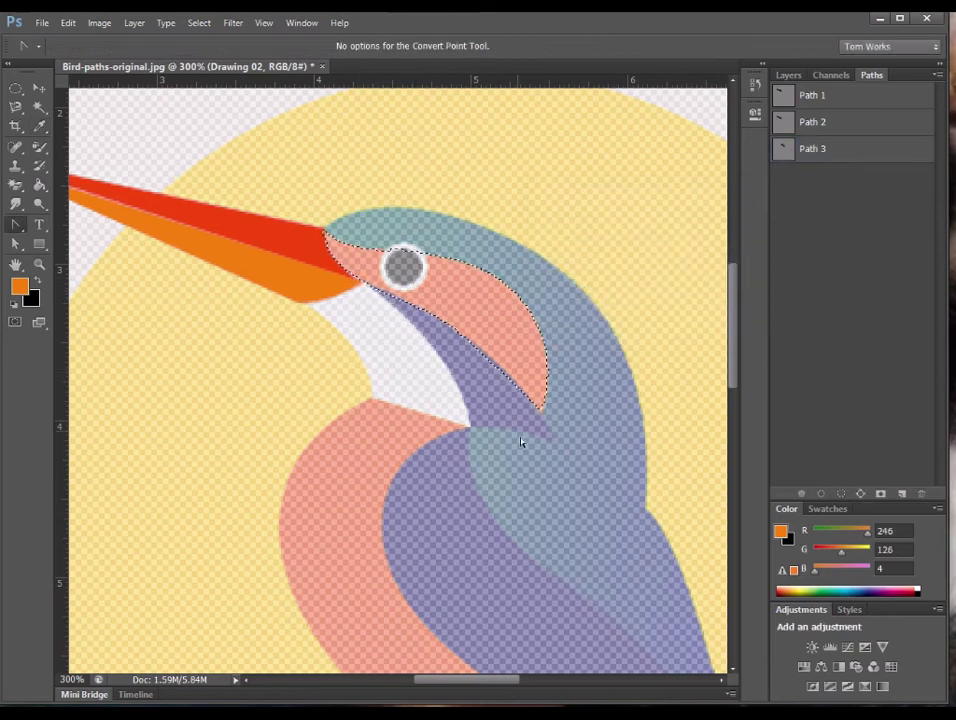
{"action": "left_click", "coordinate": [788, 76]}
Step: Fill the cheek selection with the beak's sampled orange, deselect, and set Drawing 02 opacity to 63%
{"action": "left_click", "coordinate": [38, 131]}
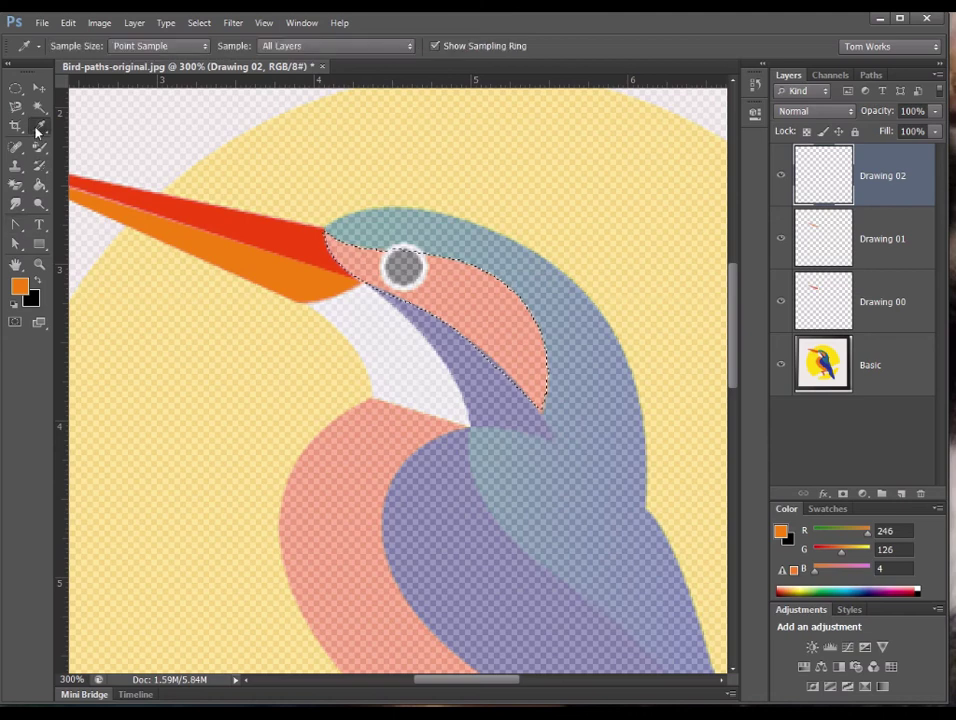
{"action": "left_click", "coordinate": [491, 307]}
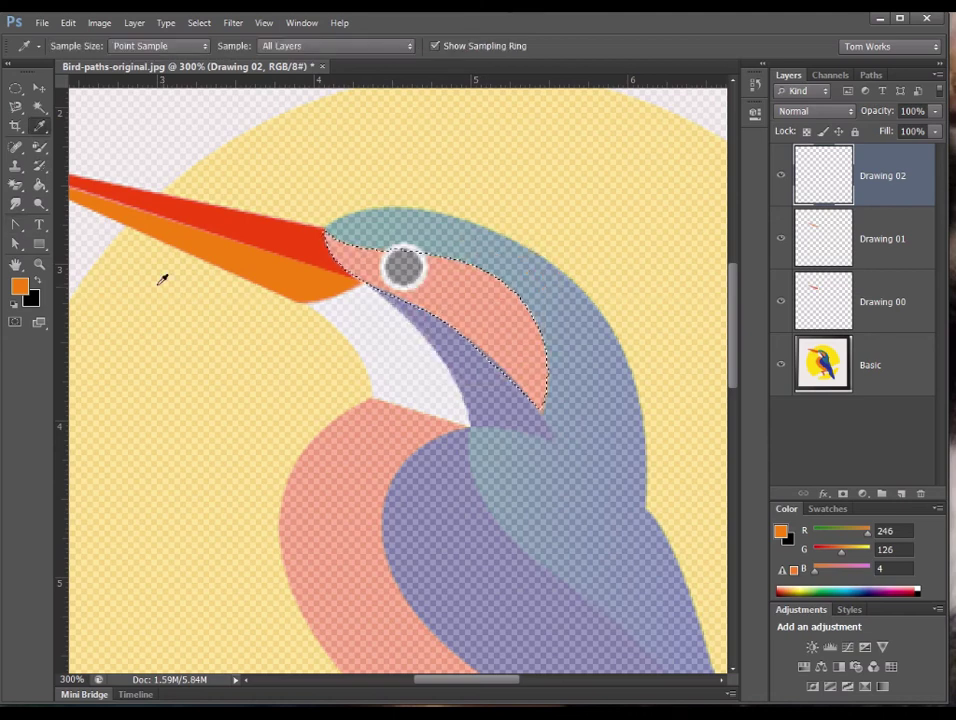
{"action": "left_click", "coordinate": [40, 185]}
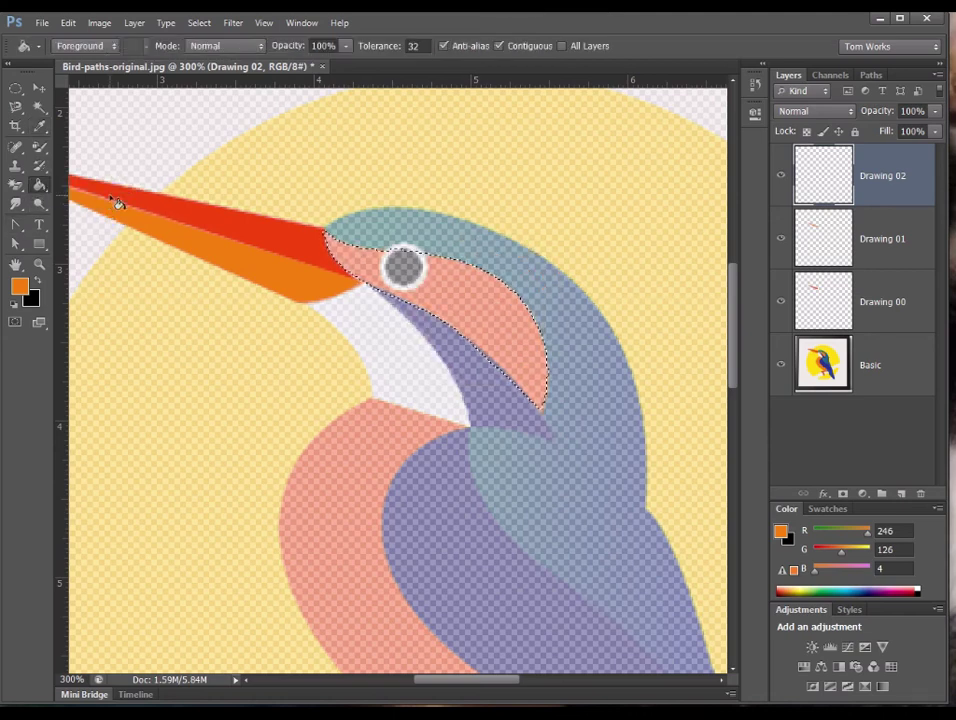
{"action": "left_click", "coordinate": [487, 305]}
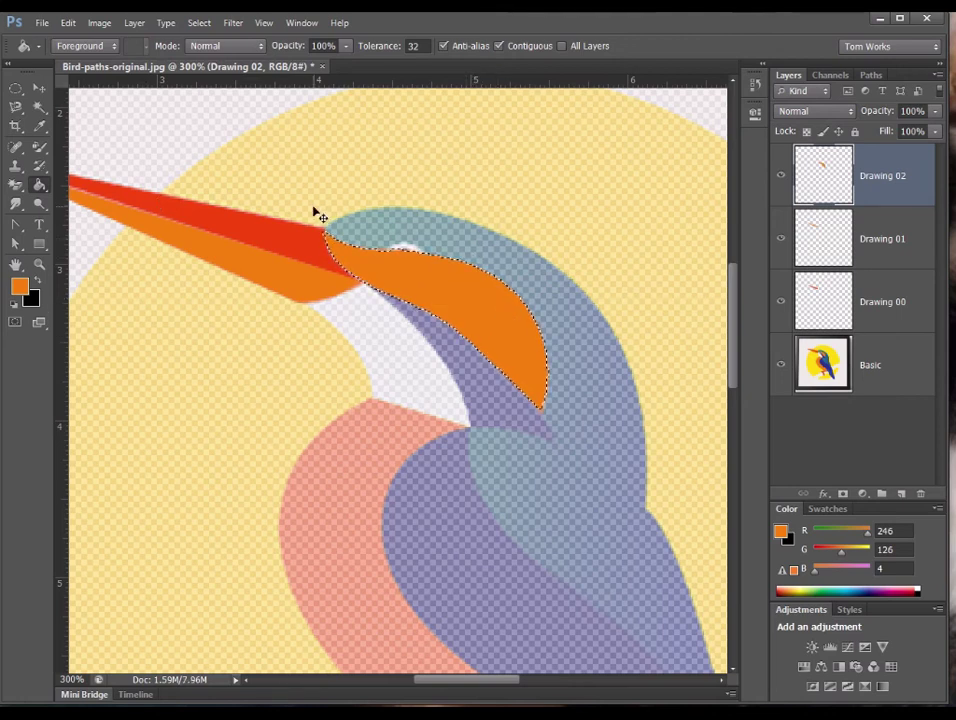
{"action": "key", "text": "ctrl+d"}
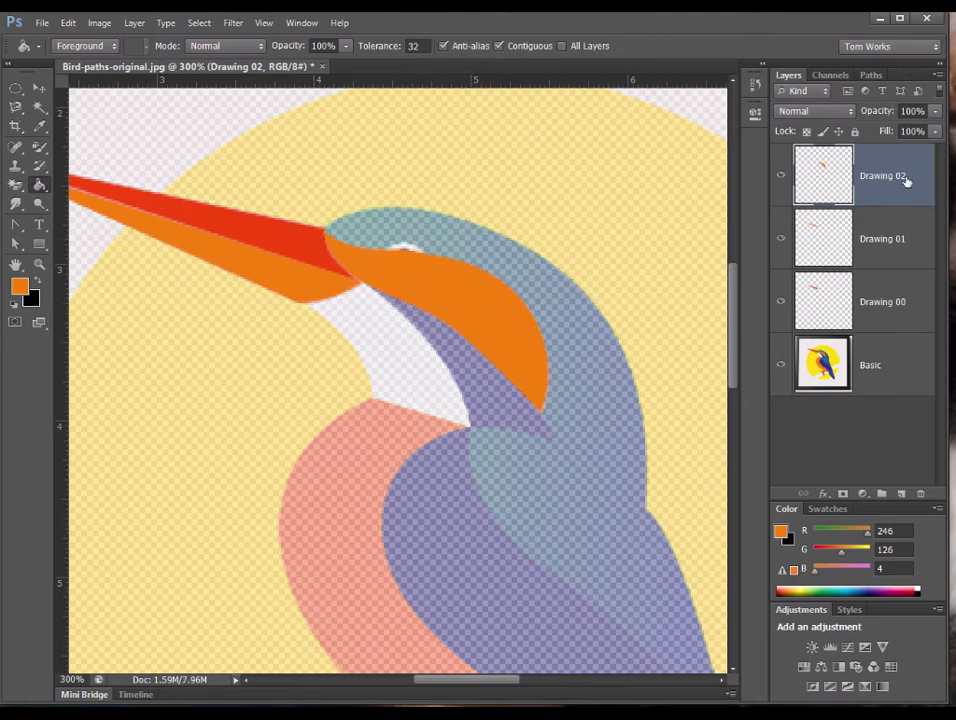
{"action": "left_click", "coordinate": [935, 112]}
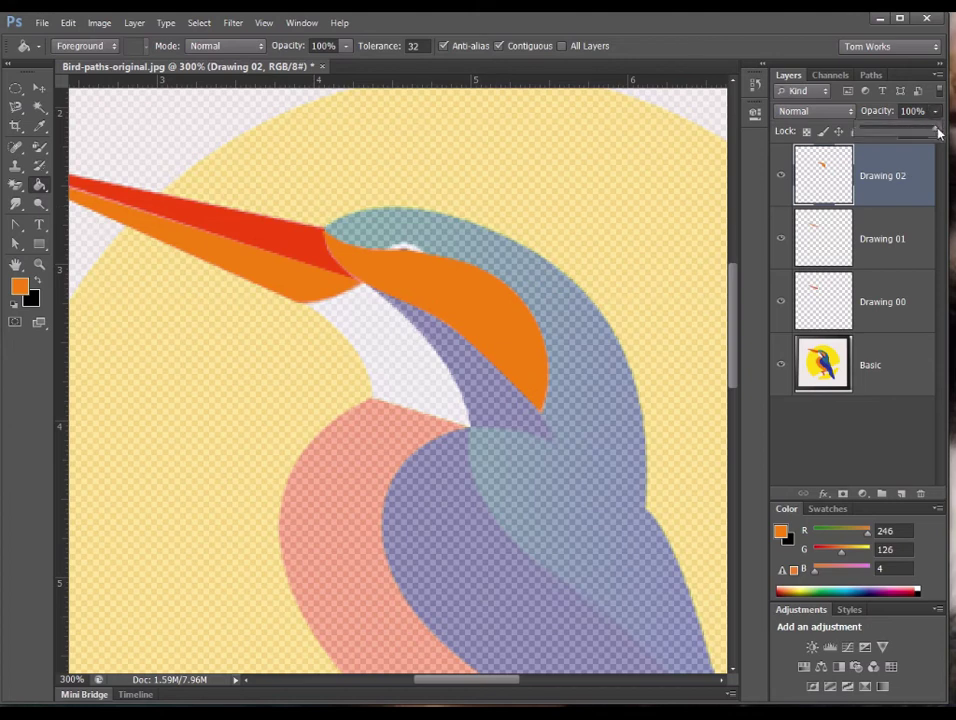
{"action": "left_click_drag", "start_coordinate": [935, 133], "coordinate": [908, 132]}
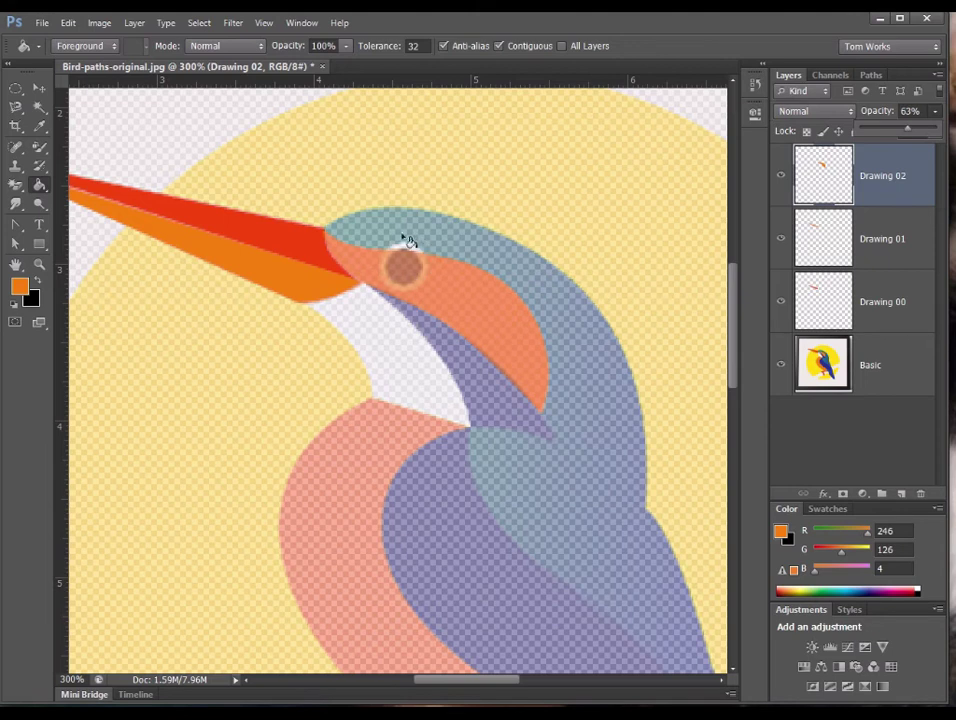
Step: Add a new layer named 'Eye-outer'
{"action": "left_click", "coordinate": [900, 494]}
{"action": "double_click", "coordinate": [877, 176]}
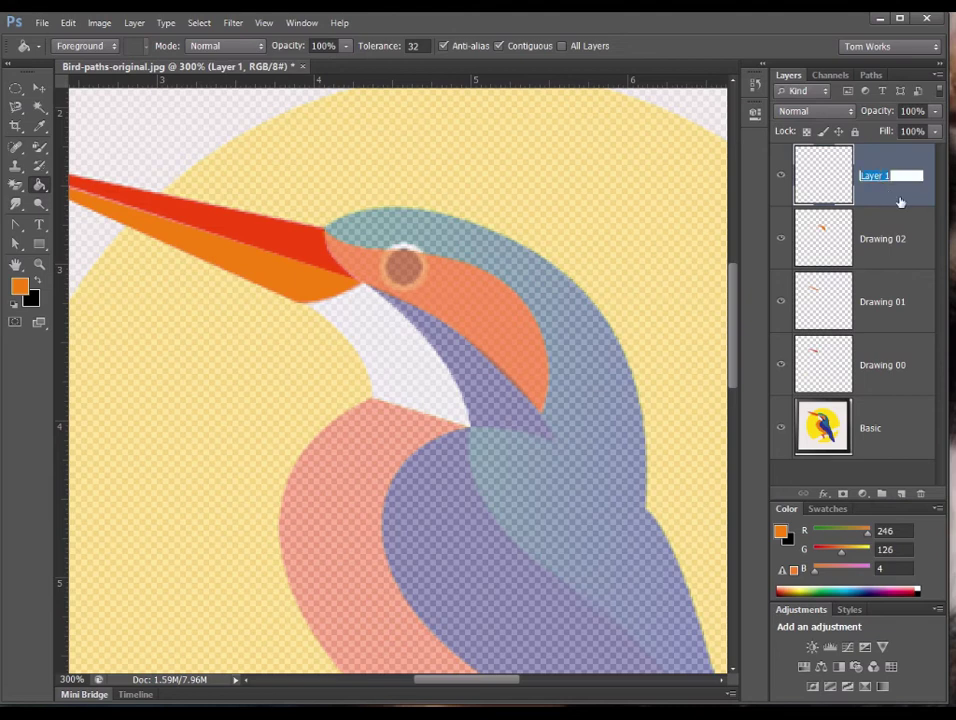
{"action": "type", "text": "Eye-outer"}
{"action": "key", "text": "Return"}
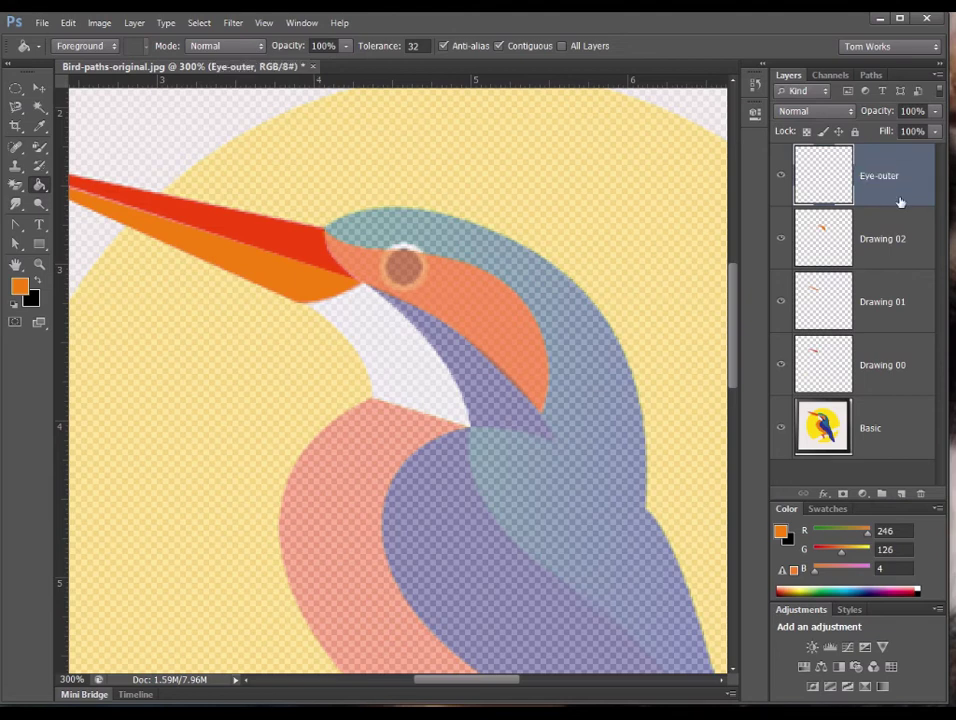
Step: Draw an elliptical selection around the eye, fill it with white, and deselect
{"action": "left_click", "coordinate": [14, 90]}
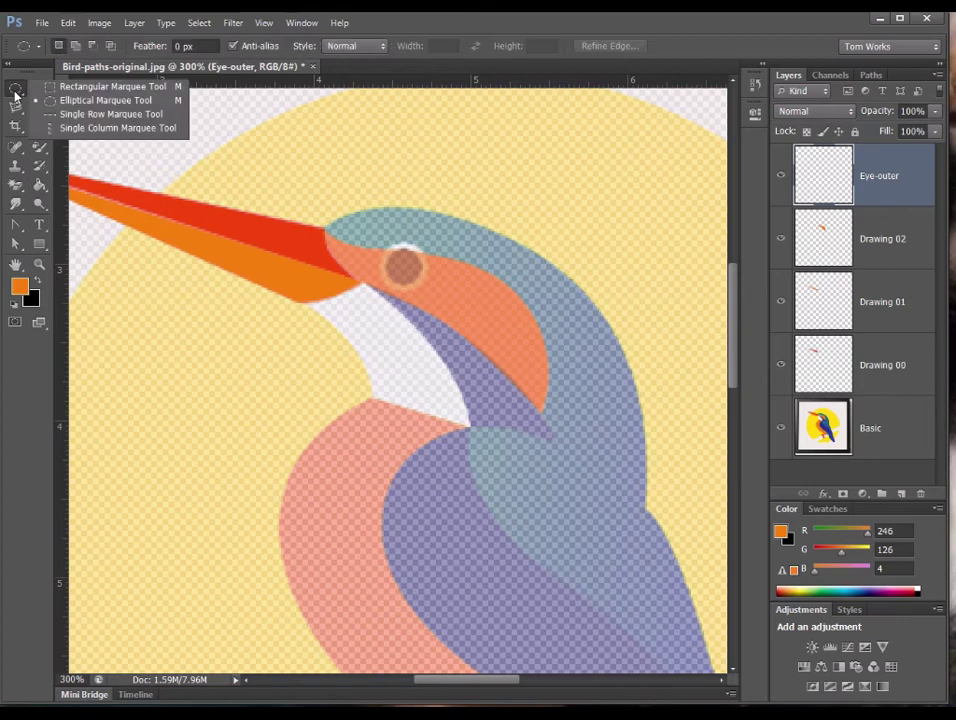
{"action": "left_click", "coordinate": [118, 101]}
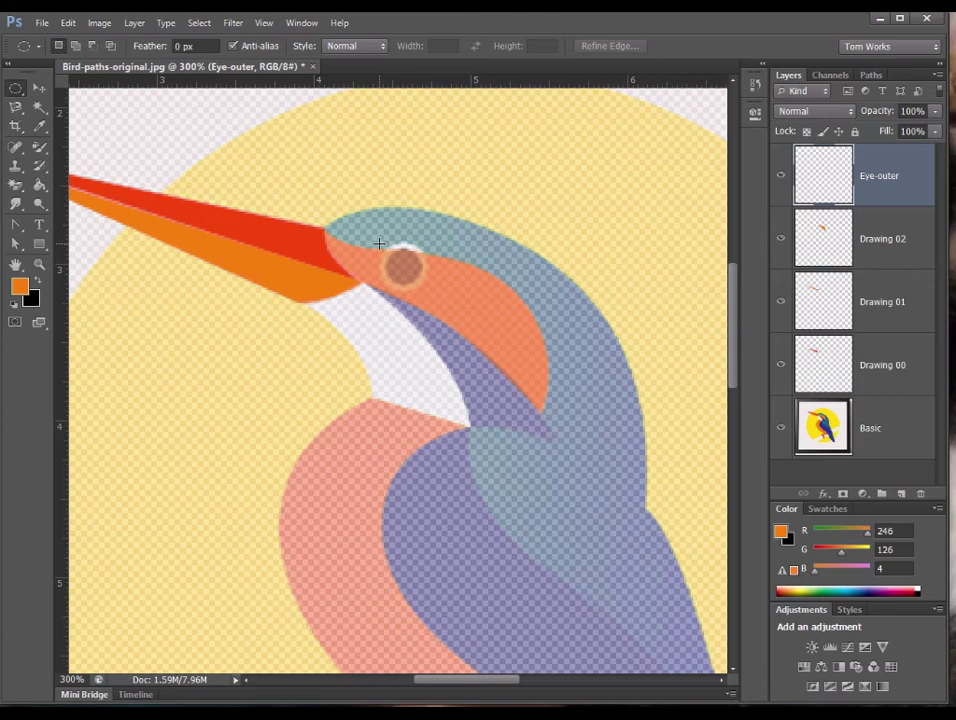
{"action": "left_click_drag", "start_coordinate": [382, 241], "coordinate": [427, 289]}
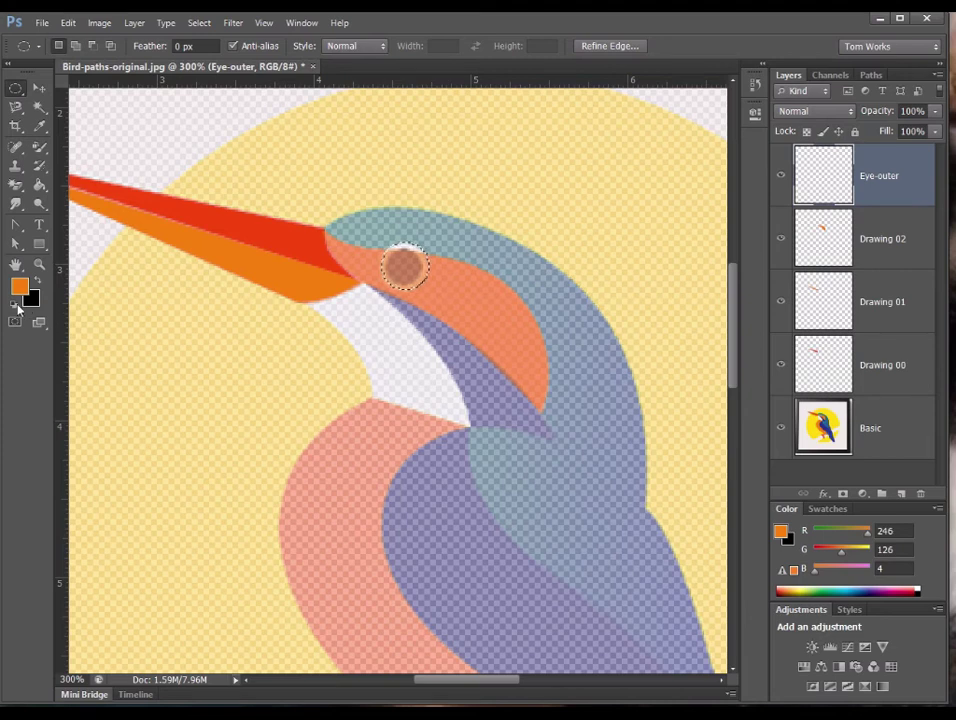
{"action": "left_click", "coordinate": [15, 304]}
{"action": "key", "text": "x"}
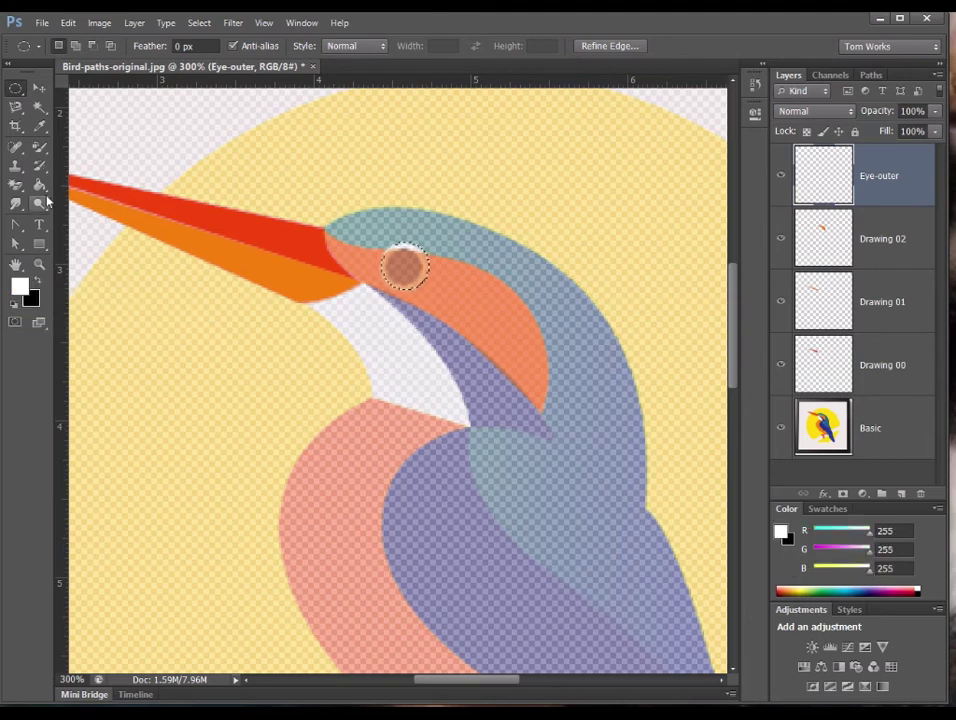
{"action": "key", "text": "g"}
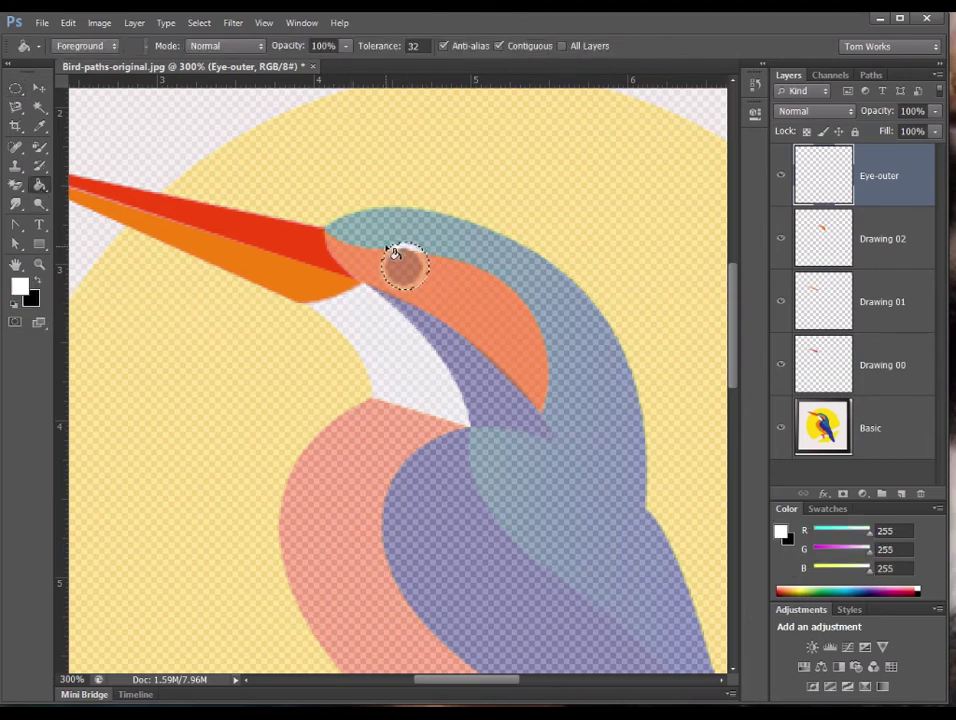
{"action": "left_click", "coordinate": [395, 256]}
{"action": "key", "text": "ctrl+d"}
Step: Lower the Eye-outer layer's opacity to 55%
{"action": "left_click", "coordinate": [936, 113]}
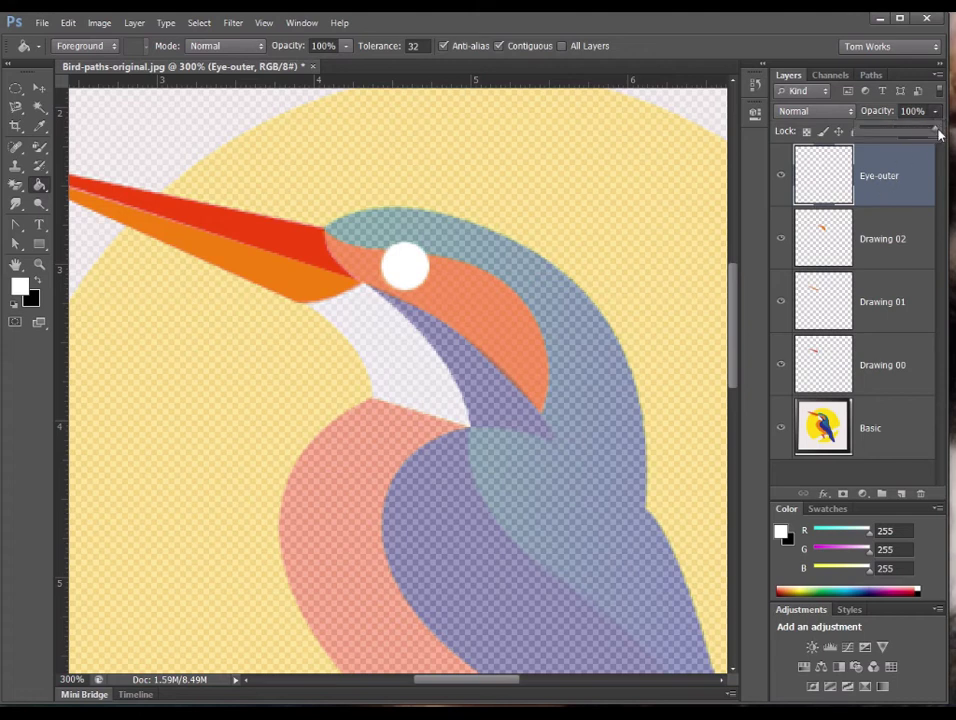
{"action": "left_click_drag", "start_coordinate": [935, 135], "coordinate": [910, 137]}
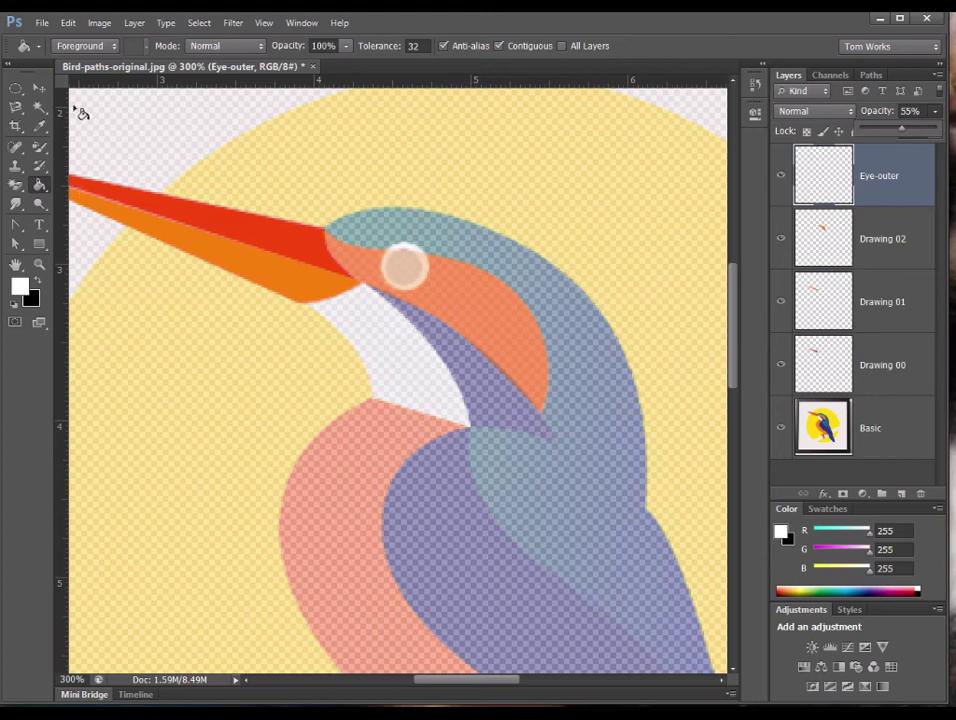
{"action": "left_click", "coordinate": [16, 88]}
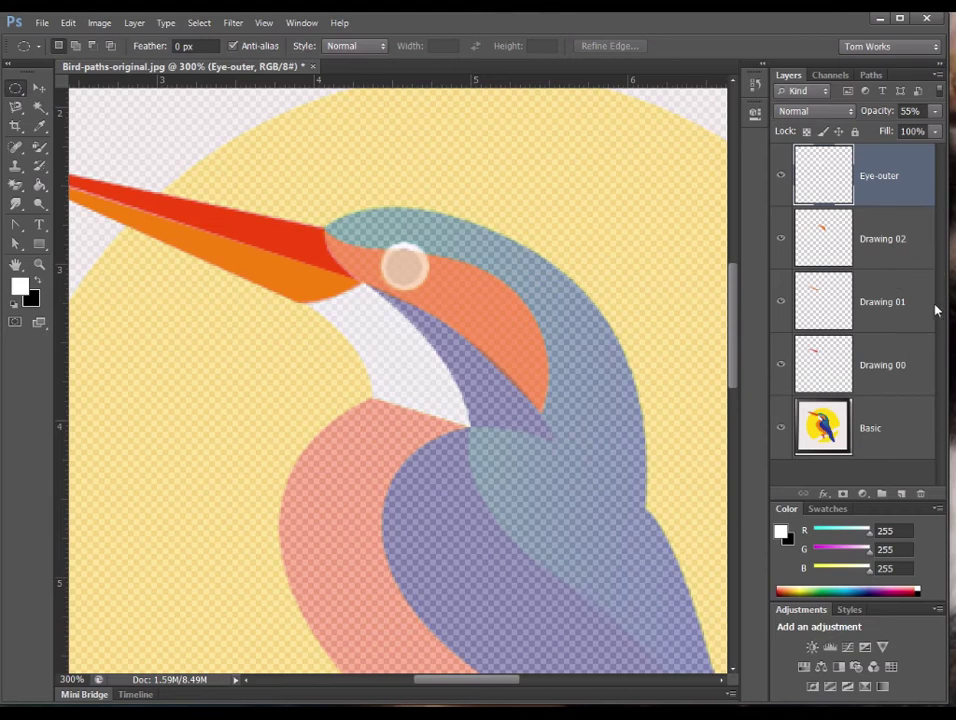
Step: Add a new layer named 'eye-Inner'
{"action": "left_click", "coordinate": [901, 494]}
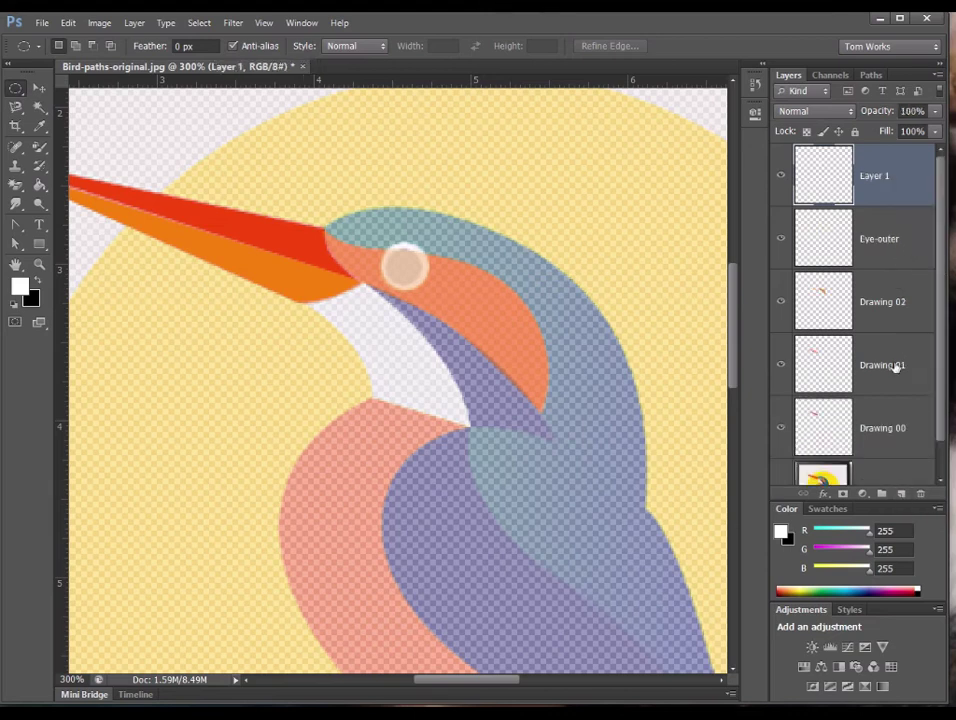
{"action": "double_click", "coordinate": [876, 180]}
{"action": "type", "text": "eye-Inner"}
{"action": "key", "text": "Return"}
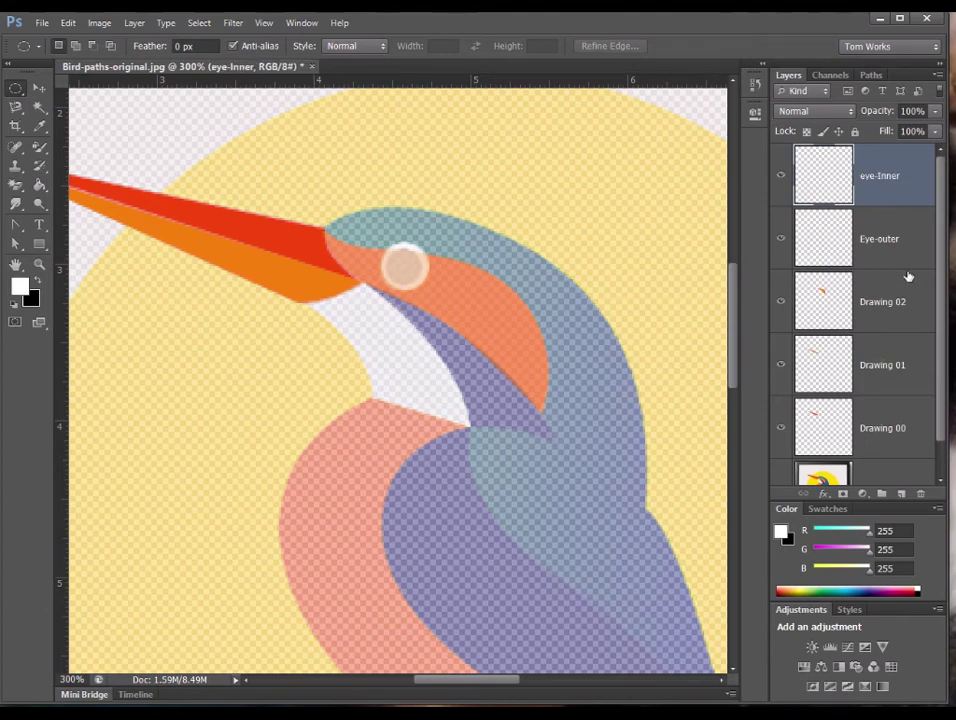
Step: Magic Wand the white eye circle on Eye-outer and contract the selection
{"action": "left_click", "coordinate": [862, 259]}
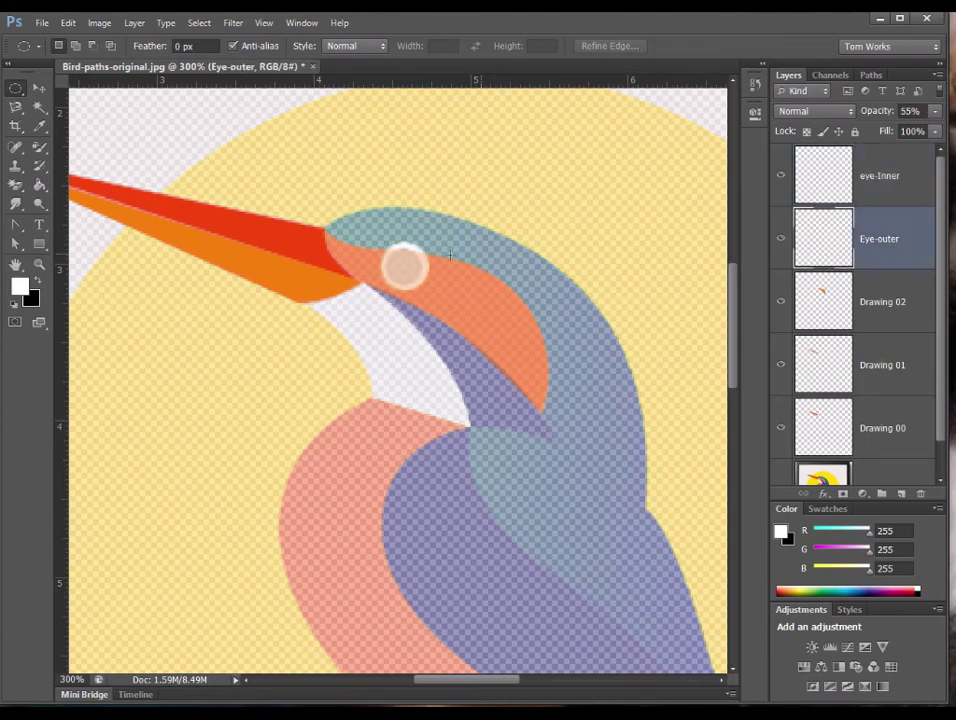
{"action": "left_click", "coordinate": [42, 108]}
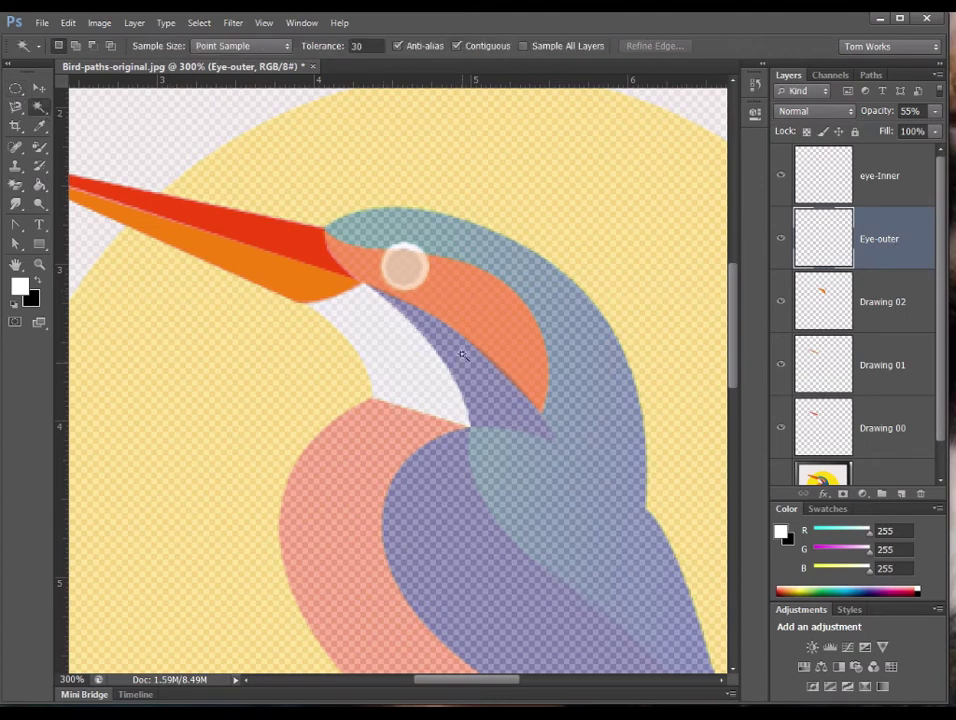
{"action": "left_click", "coordinate": [398, 256]}
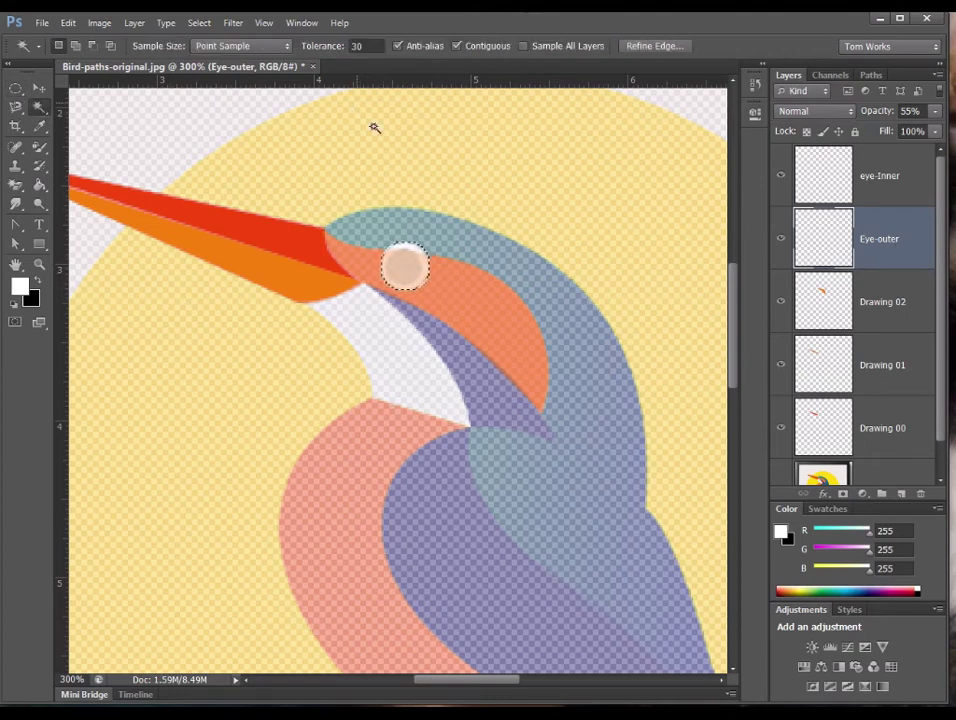
{"action": "left_click", "coordinate": [202, 24]}
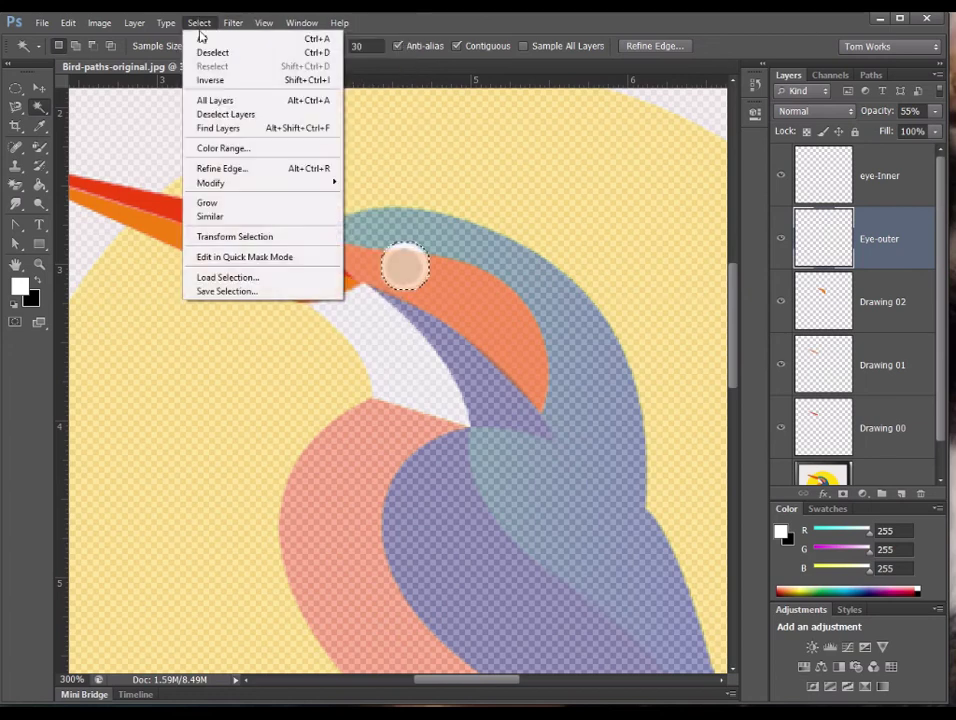
{"action": "mouse_move", "coordinate": [226, 186]}
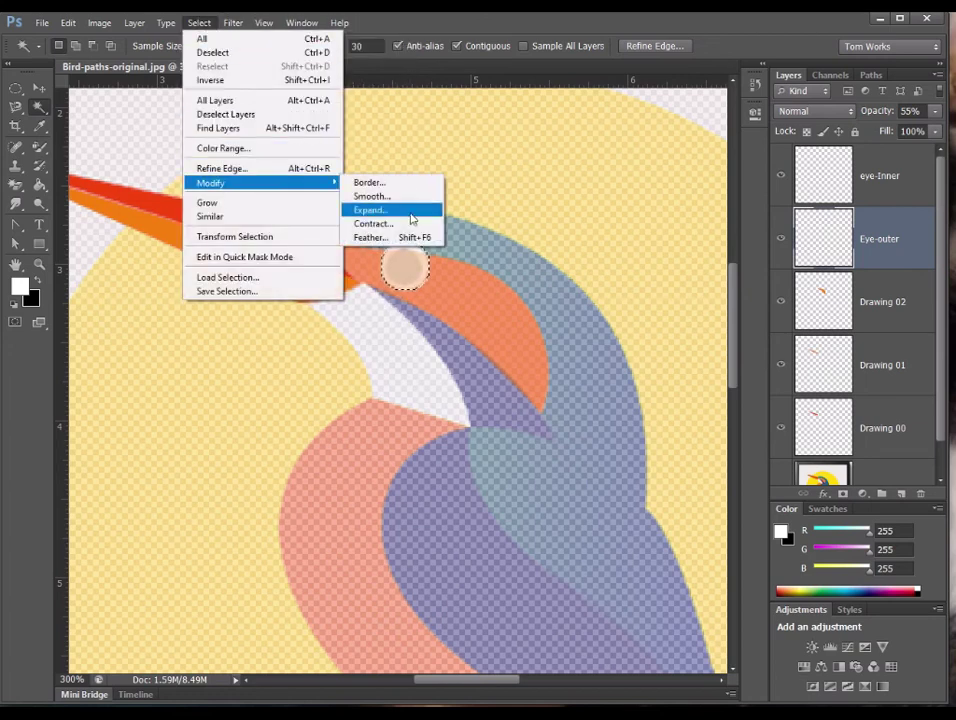
{"action": "left_click", "coordinate": [382, 226]}
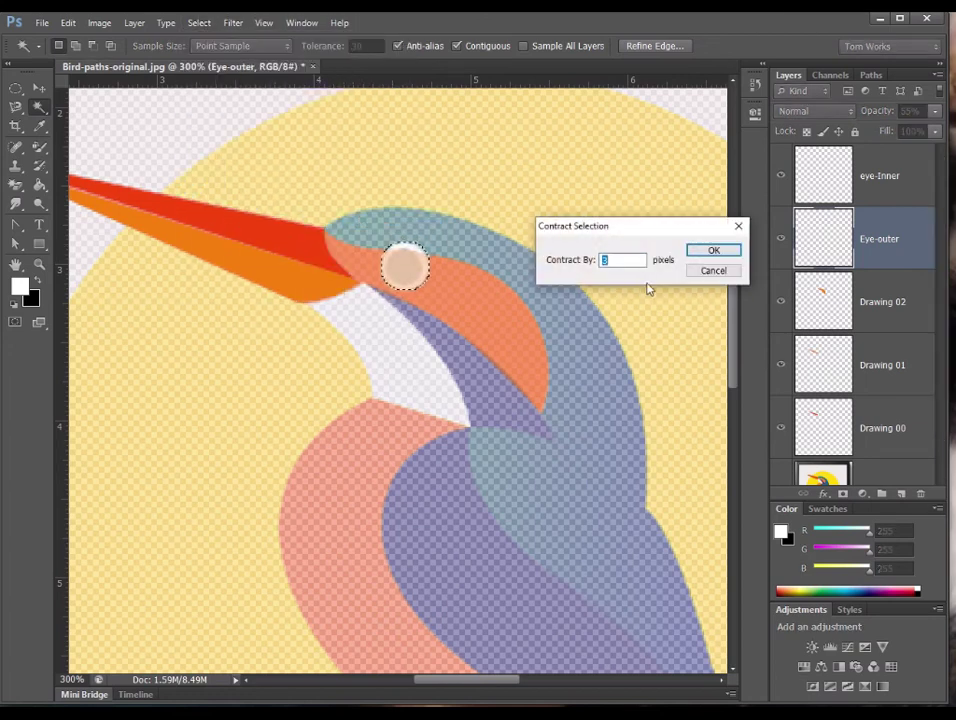
{"action": "left_click", "coordinate": [716, 251]}
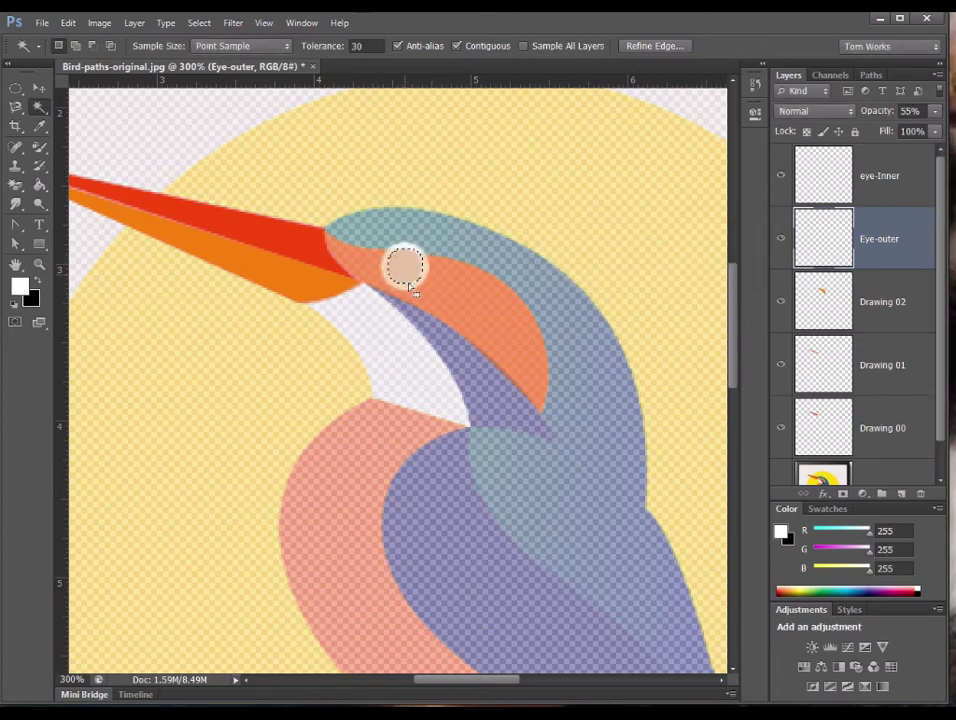
Step: Fill the contracted eye selection with black on the eye-Inner layer
{"action": "left_click", "coordinate": [898, 190]}
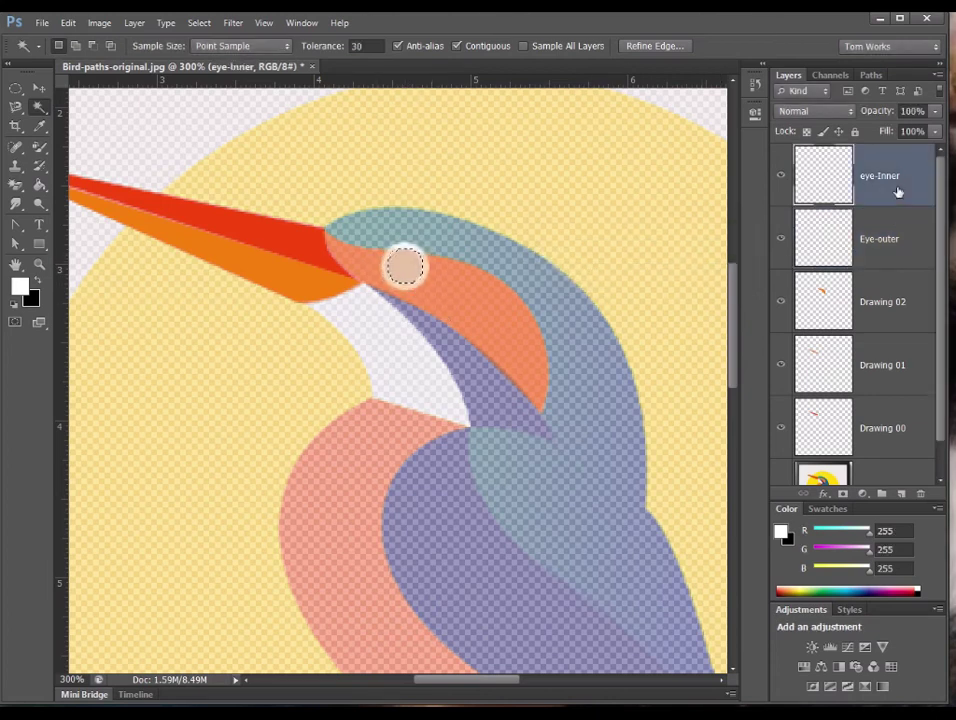
{"action": "left_click", "coordinate": [34, 285]}
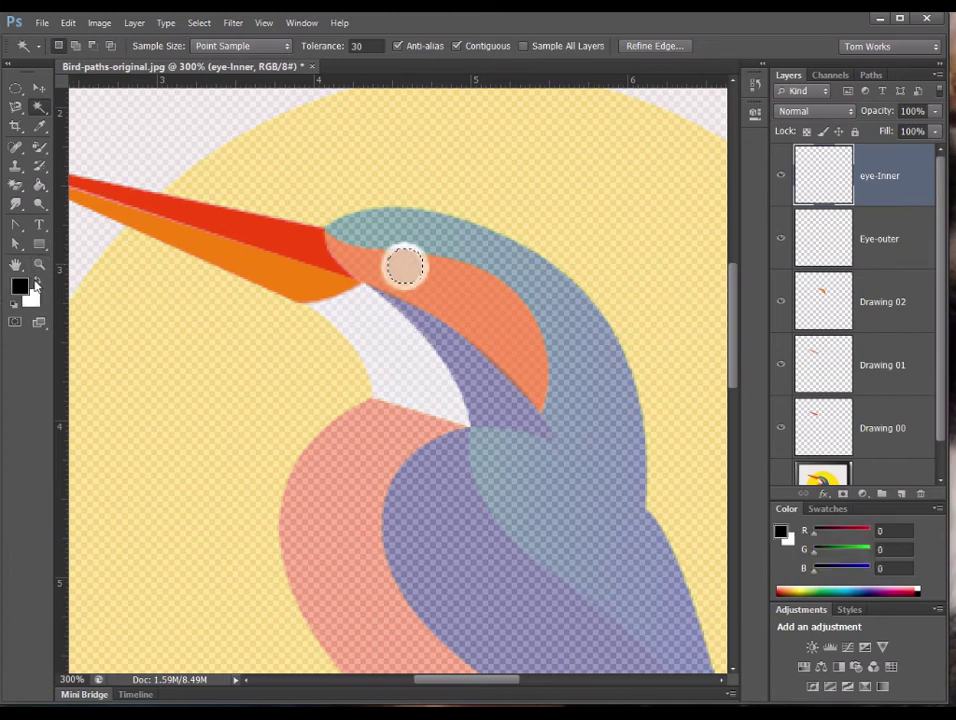
{"action": "left_click", "coordinate": [40, 185]}
{"action": "left_click", "coordinate": [110, 197]}
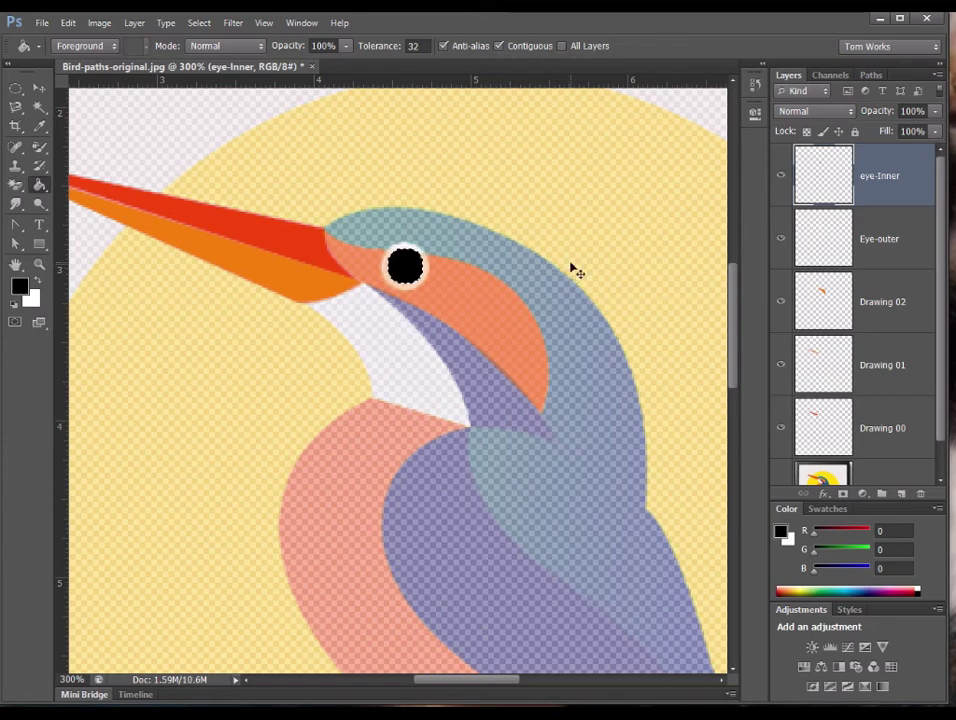
Step: Raise both Eye-outer and Drawing 02 opacity to 100%
{"action": "left_click", "coordinate": [899, 262]}
{"action": "left_click", "coordinate": [934, 112]}
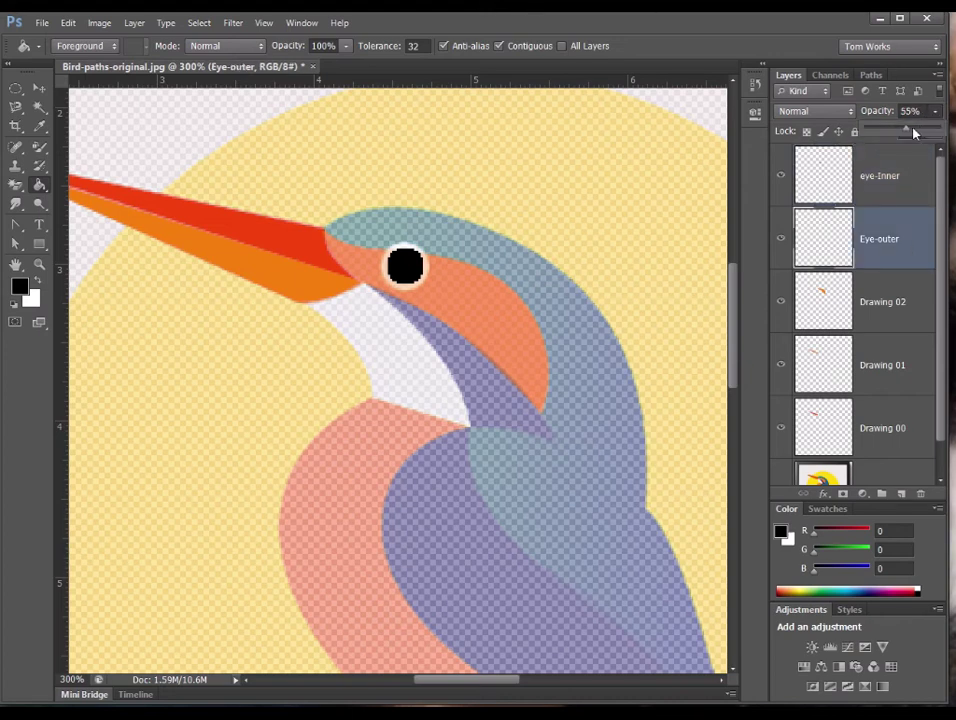
{"action": "left_click_drag", "start_coordinate": [913, 133], "coordinate": [947, 133]}
{"action": "left_click", "coordinate": [907, 325]}
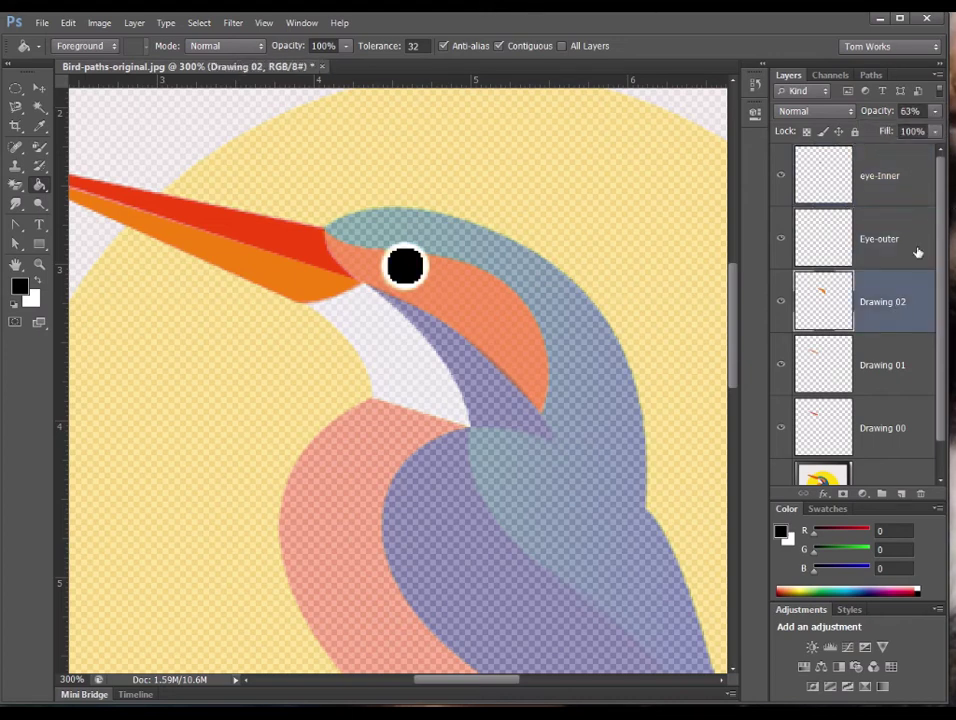
{"action": "left_click", "coordinate": [931, 112]}
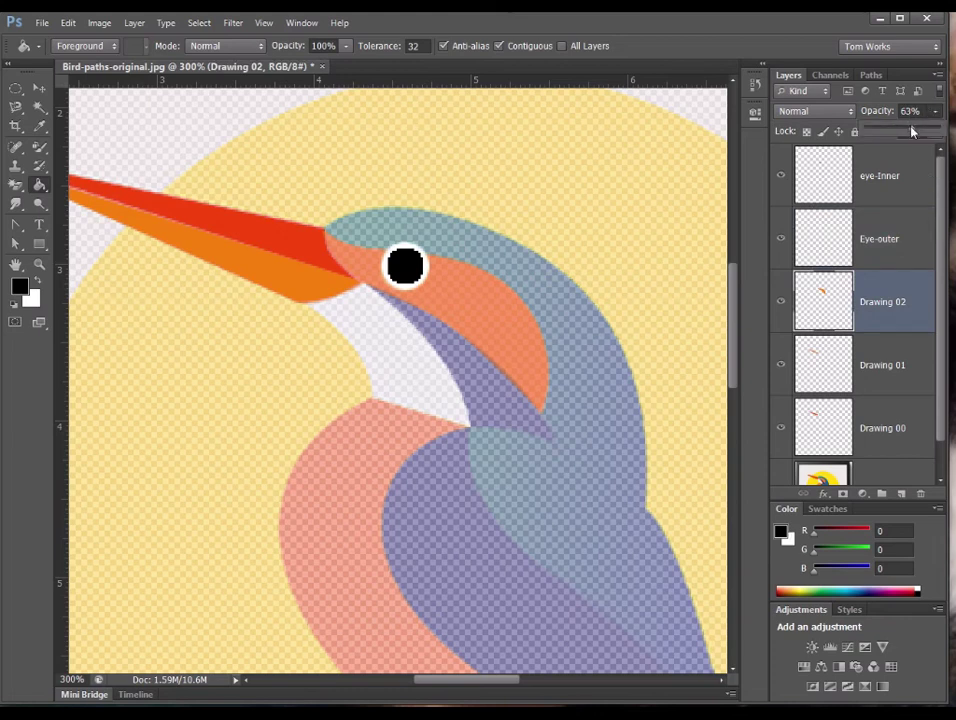
{"action": "left_click_drag", "start_coordinate": [912, 131], "coordinate": [947, 131]}
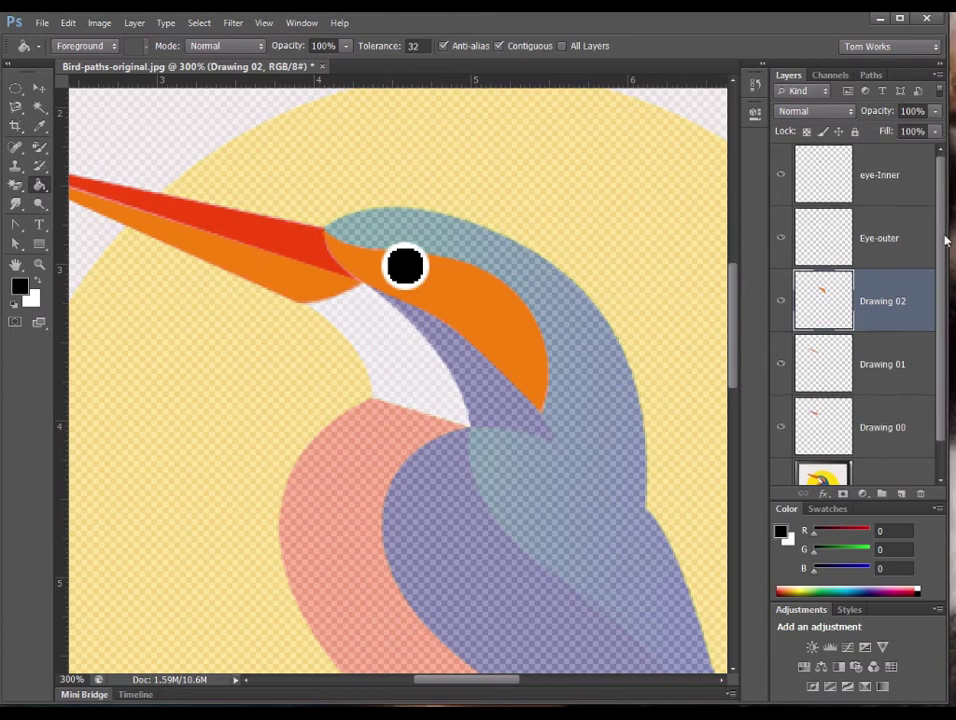
{"action": "scroll", "coordinate": [932, 236], "scroll_direction": "down", "scroll_amount": 1}
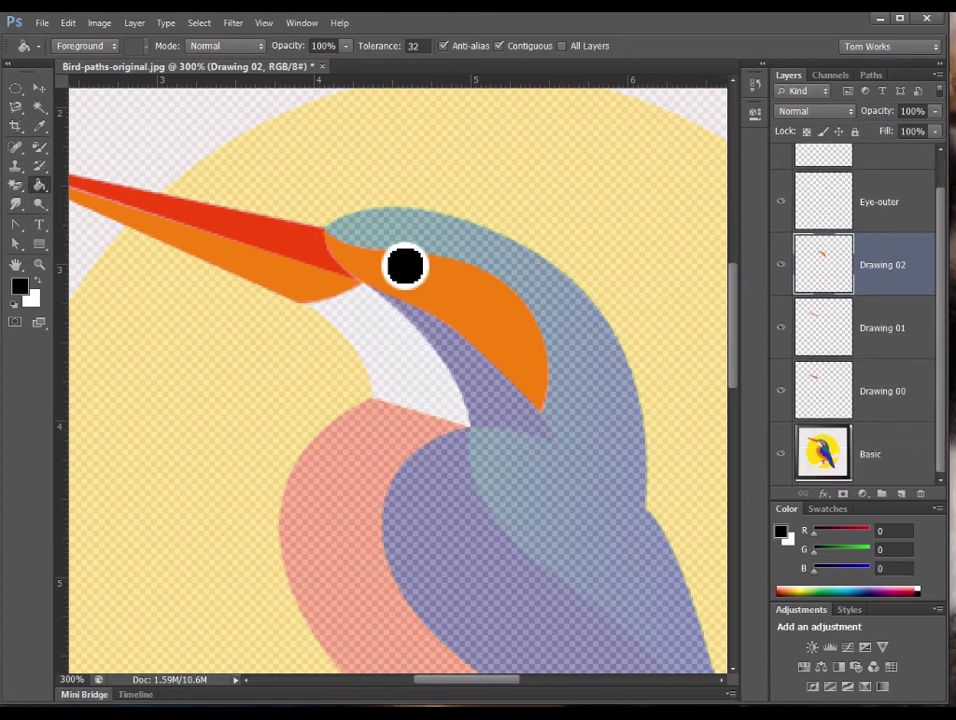
Step: Toggle the Basic reference layer with the document fitted on screen (Ctrl+0) to compare beak and eye
{"action": "left_click", "coordinate": [781, 454]}
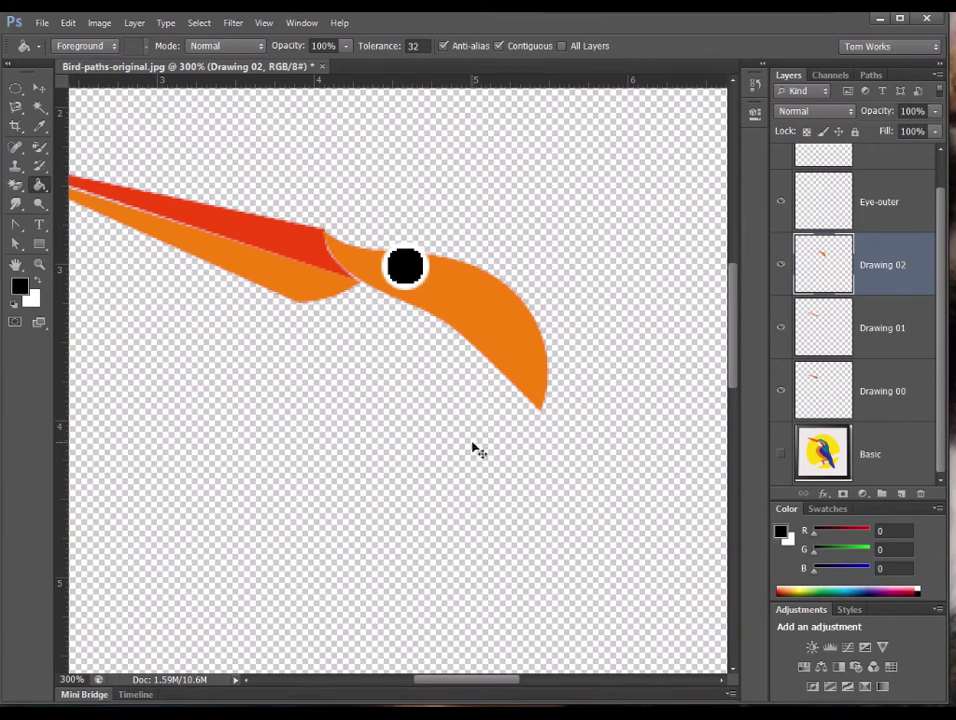
{"action": "key", "text": "ctrl+0"}
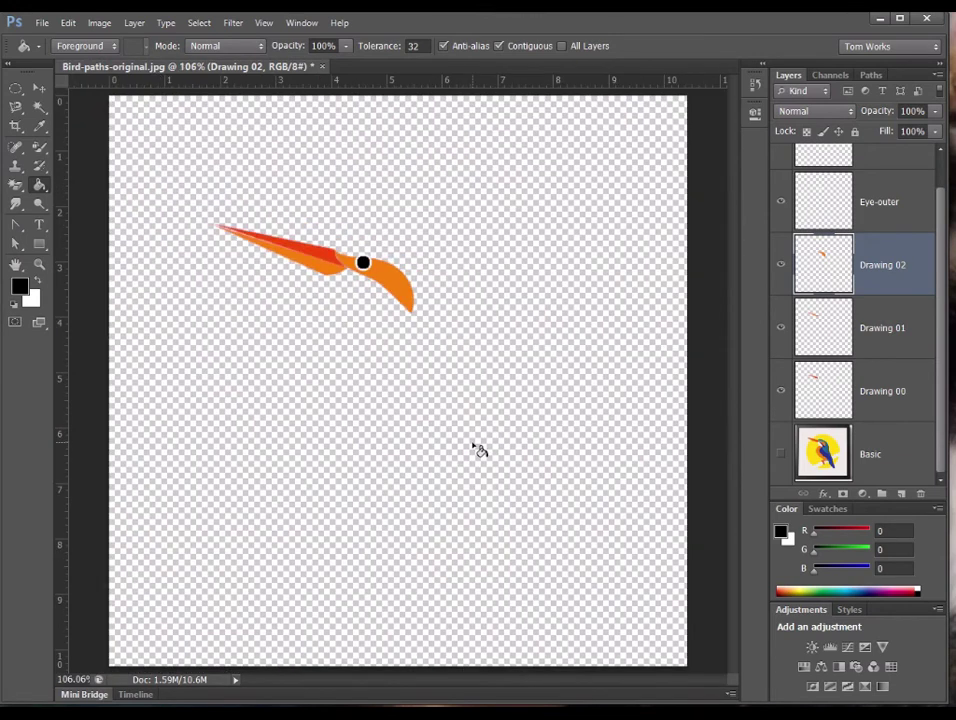
{"action": "left_click", "coordinate": [781, 454]}
{"action": "left_click", "coordinate": [781, 454]}
{"action": "left_click", "coordinate": [785, 455]}
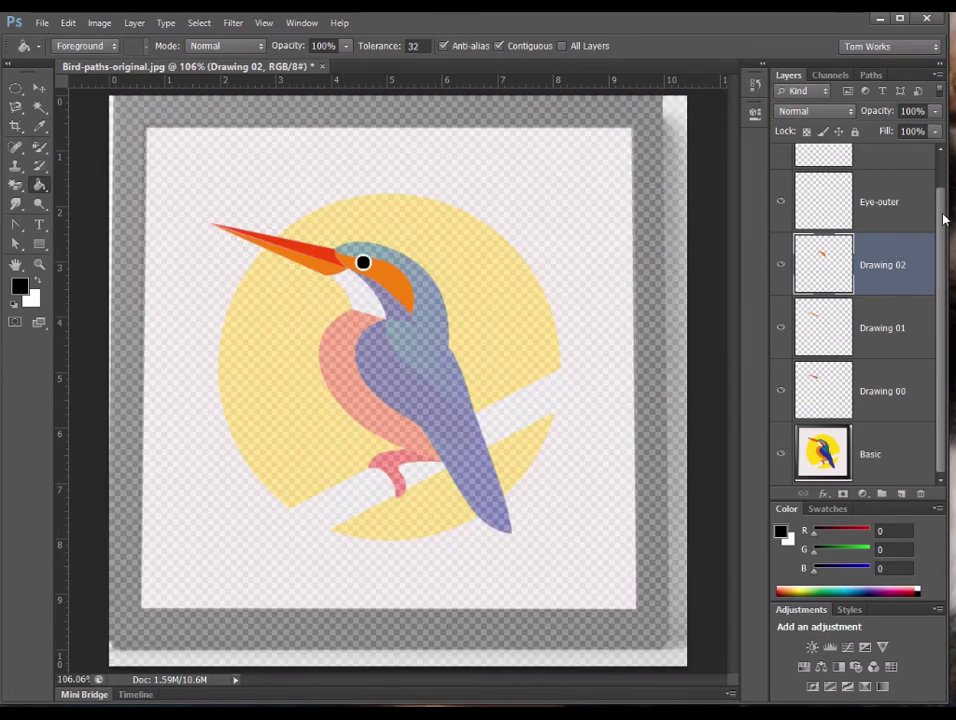
{"action": "scroll", "coordinate": [944, 210], "scroll_direction": "up", "scroll_amount": 2}
{"action": "left_click", "coordinate": [905, 177]}
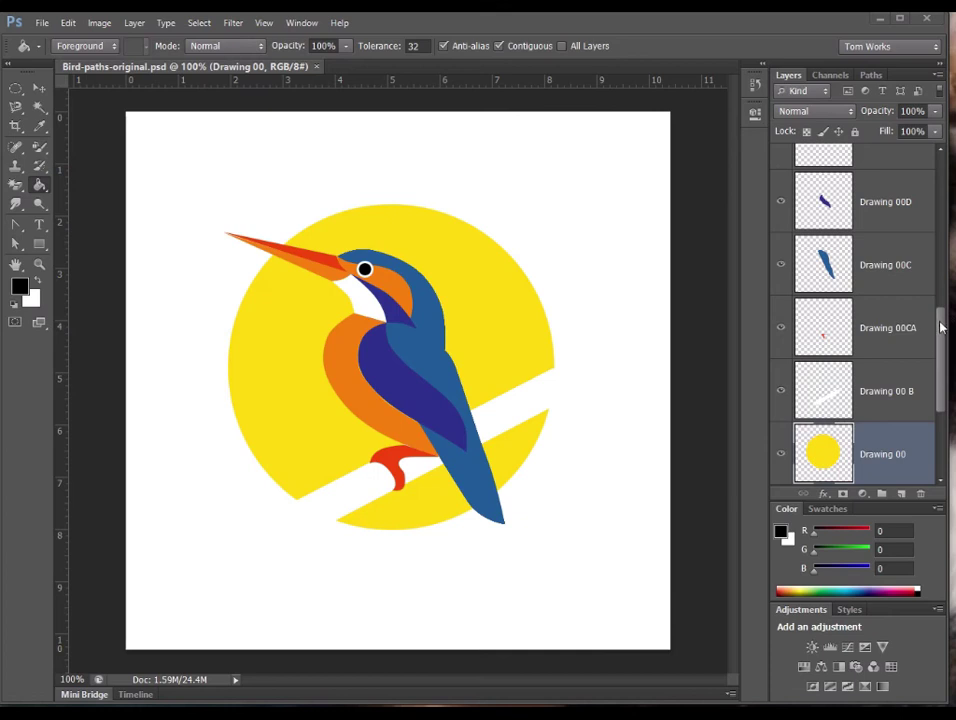
Step: Hide the basic, white back, yellow circle and white branch layers
{"action": "left_click_drag", "start_coordinate": [942, 355], "coordinate": [940, 455]}
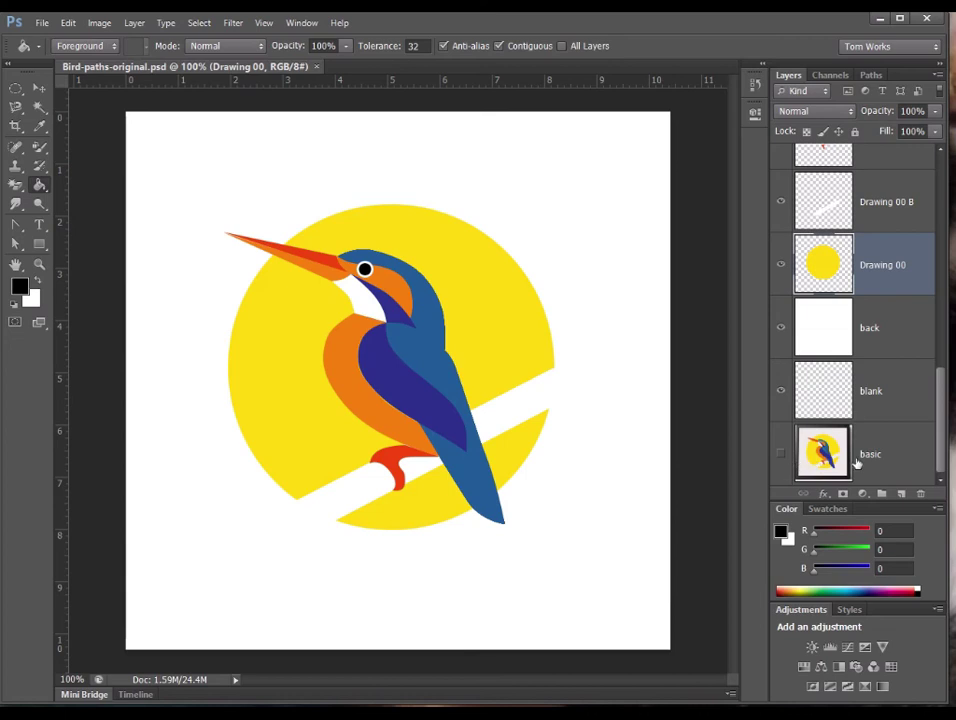
{"action": "left_click", "coordinate": [895, 463]}
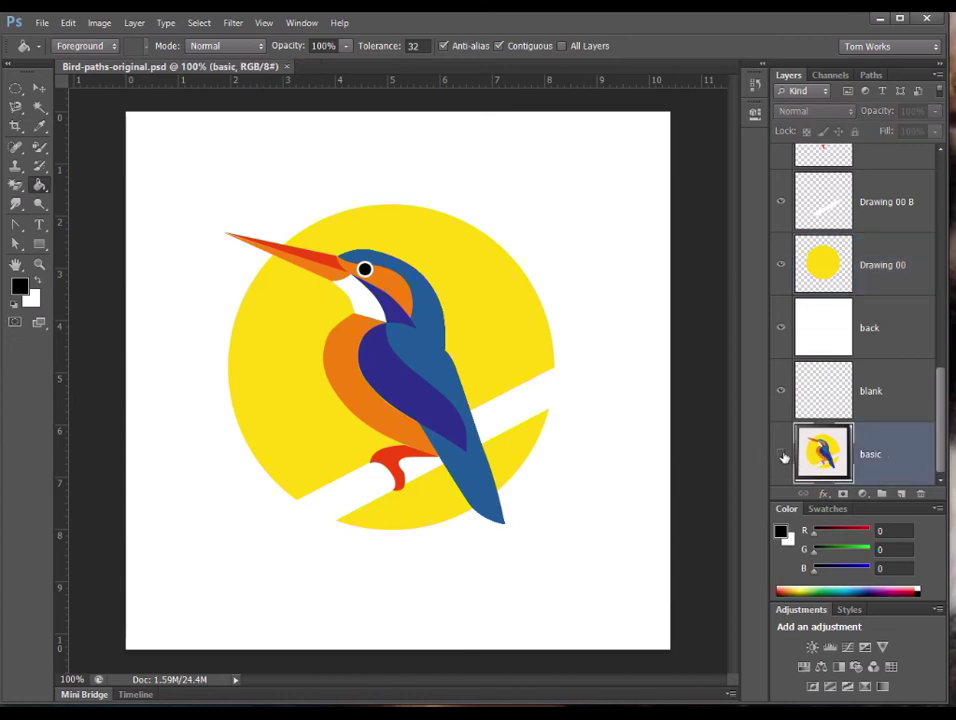
{"action": "left_click", "coordinate": [782, 455]}
{"action": "left_click", "coordinate": [782, 455]}
{"action": "left_click", "coordinate": [782, 328]}
{"action": "left_click", "coordinate": [782, 266]}
{"action": "left_click", "coordinate": [782, 203]}
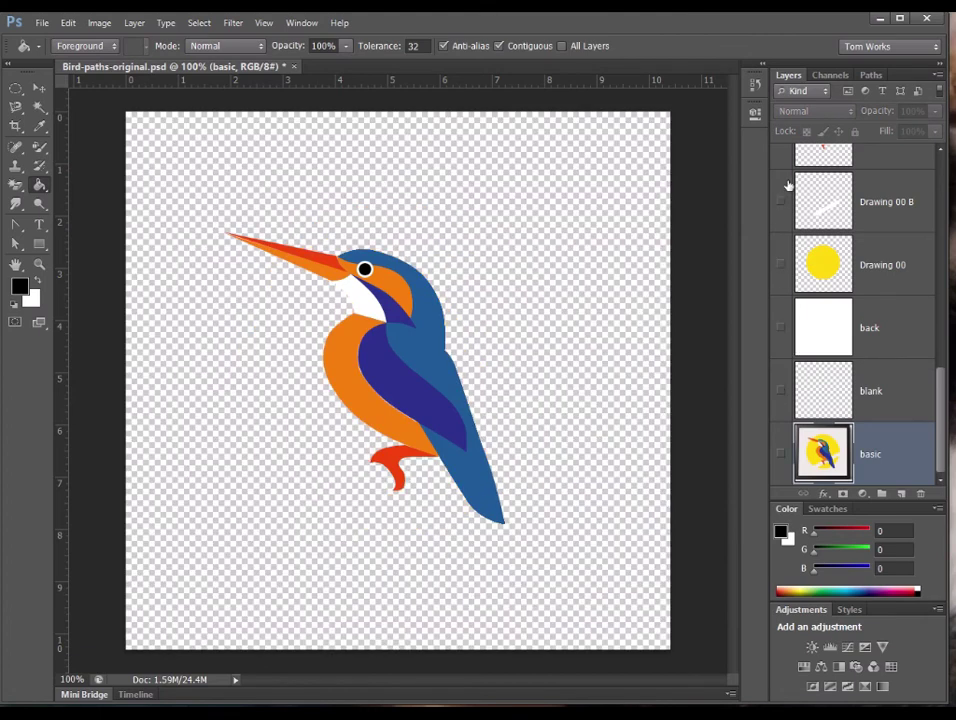
Step: Hide the red feet, blue tail, dark wing, Drawing 02, Drawing 03 and Drawing 05–Eye-outer layers
{"action": "left_click_drag", "start_coordinate": [941, 405], "coordinate": [950, 352]}
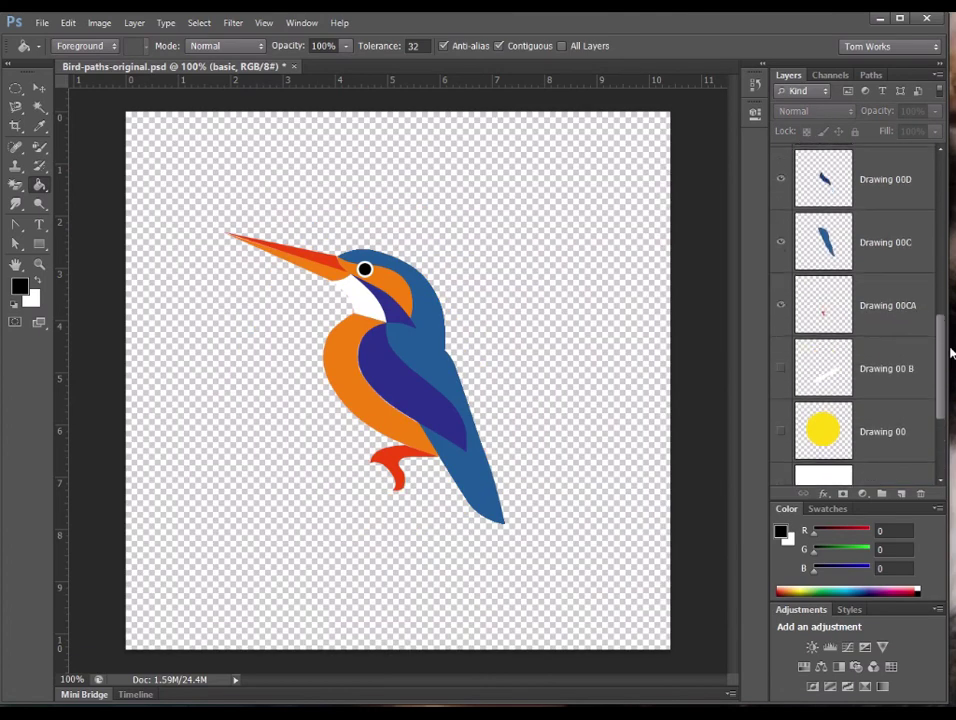
{"action": "left_click", "coordinate": [781, 305]}
{"action": "left_click", "coordinate": [783, 243]}
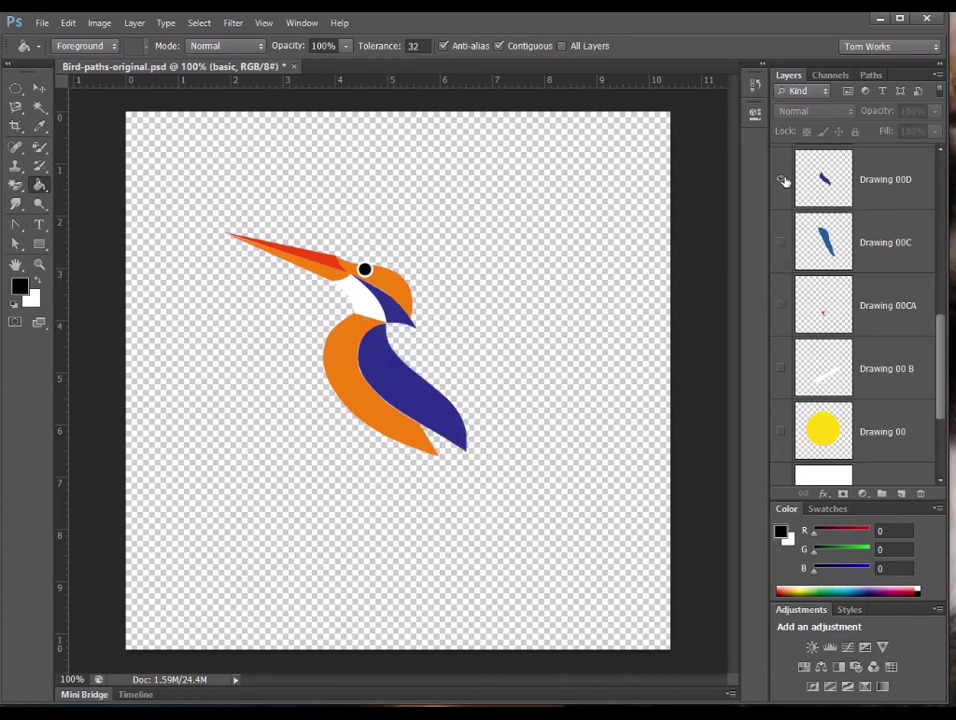
{"action": "left_click", "coordinate": [783, 180]}
{"action": "scroll", "coordinate": [787, 260], "scroll_direction": "up", "scroll_amount": 3}
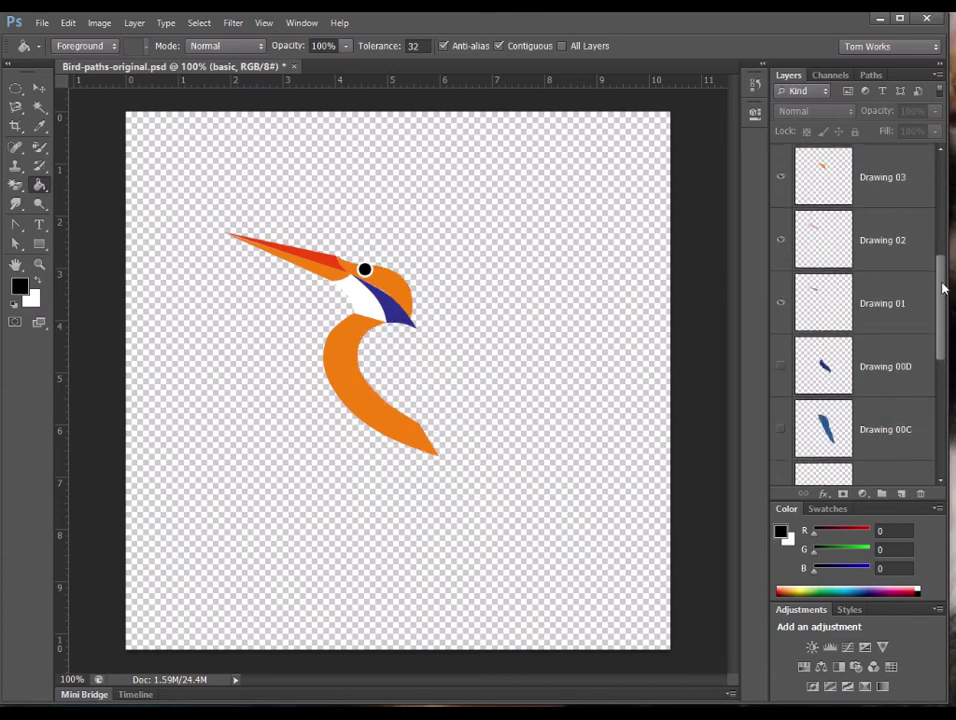
{"action": "left_click", "coordinate": [781, 240]}
{"action": "left_click", "coordinate": [781, 177]}
{"action": "left_click_drag", "start_coordinate": [942, 322], "coordinate": [942, 215]}
{"action": "left_click_drag", "start_coordinate": [781, 175], "coordinate": [781, 428]}
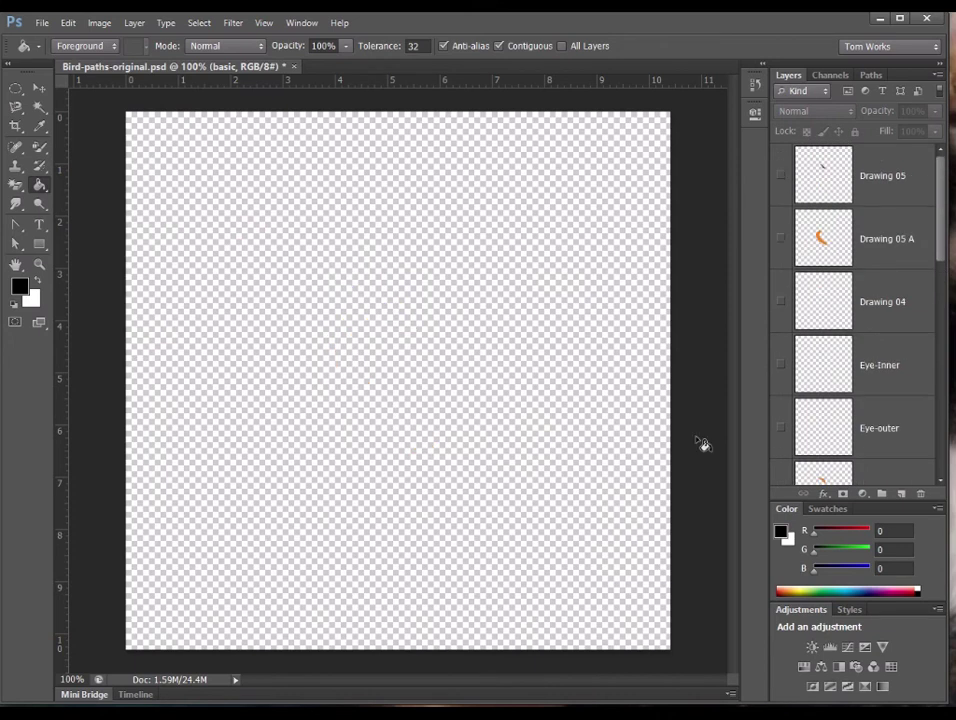
{"action": "left_click_drag", "start_coordinate": [937, 193], "coordinate": [946, 408]}
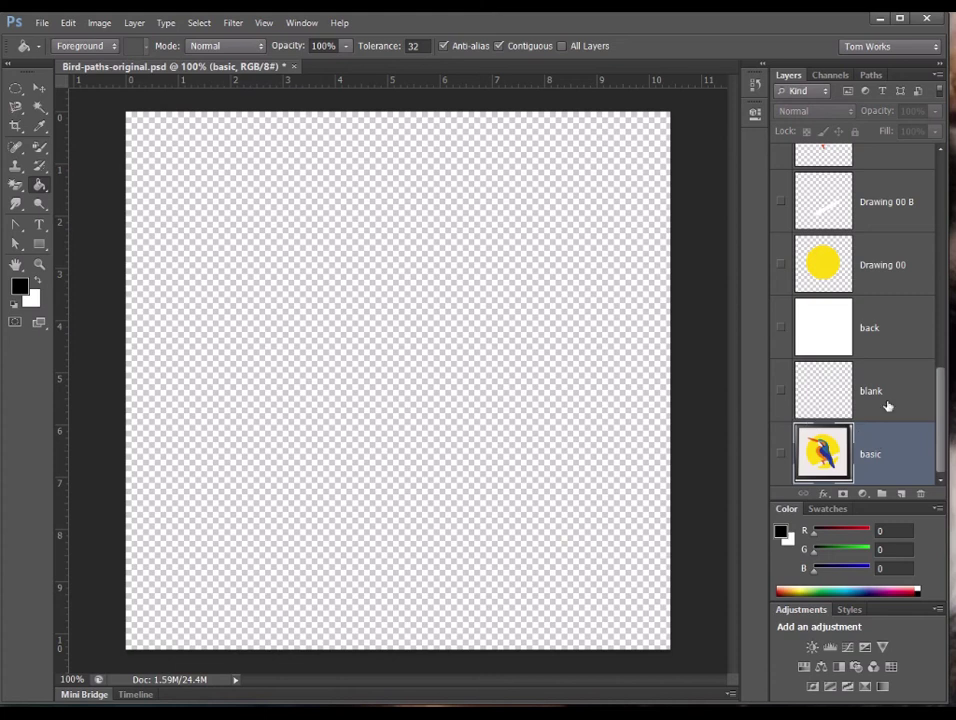
Step: Show the blank, white back, yellow circle, white stripe and red foot layers
{"action": "left_click", "coordinate": [781, 392]}
{"action": "left_click", "coordinate": [892, 393]}
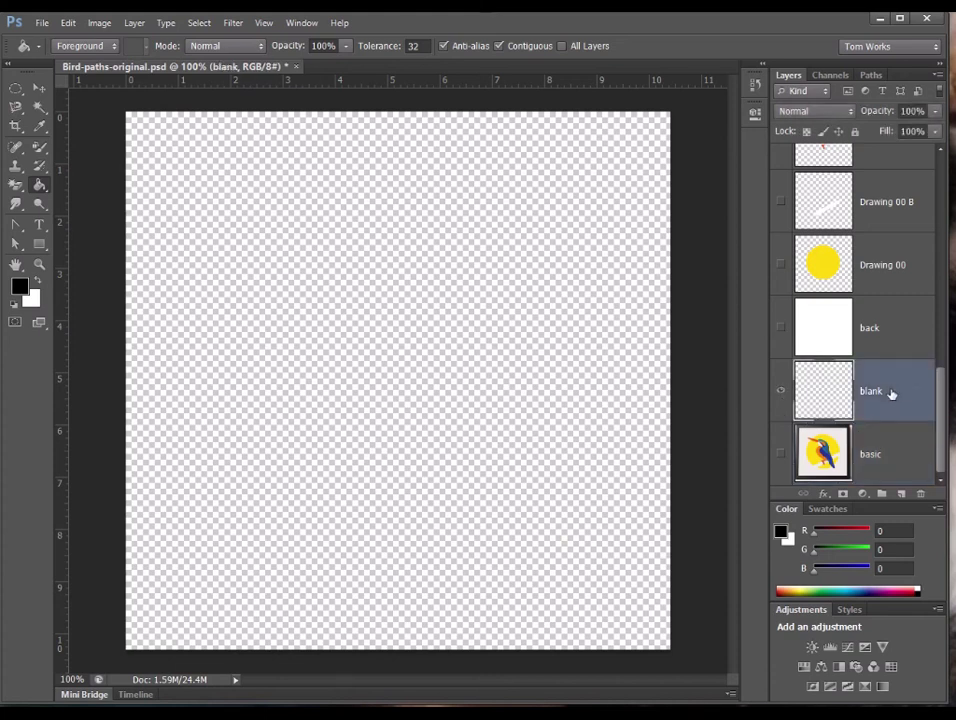
{"action": "left_click", "coordinate": [781, 329]}
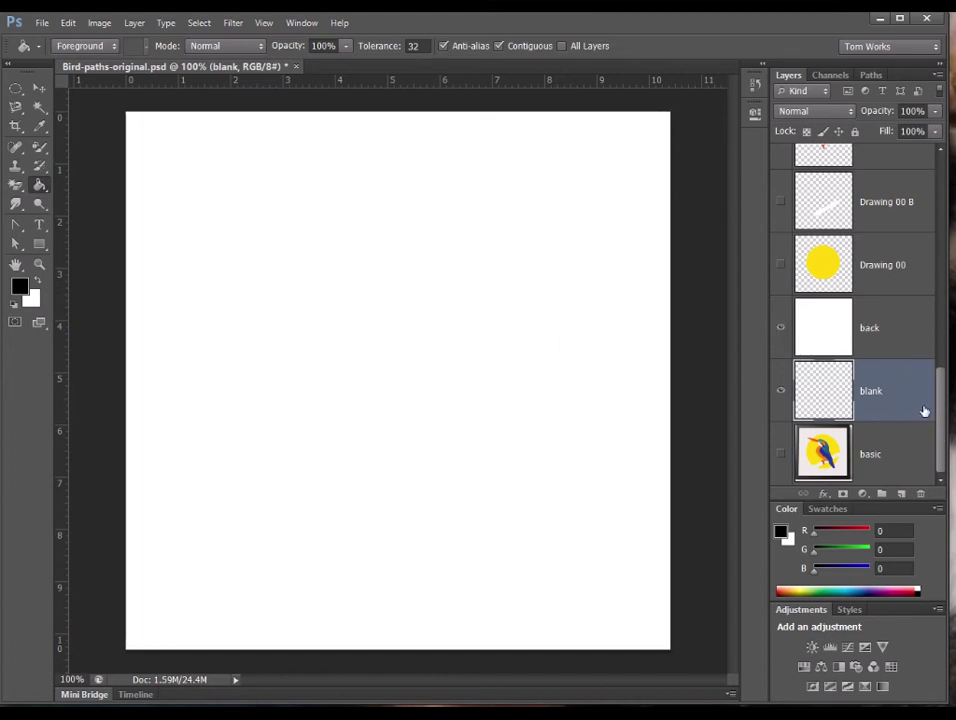
{"action": "left_click_drag", "start_coordinate": [940, 420], "coordinate": [944, 391]}
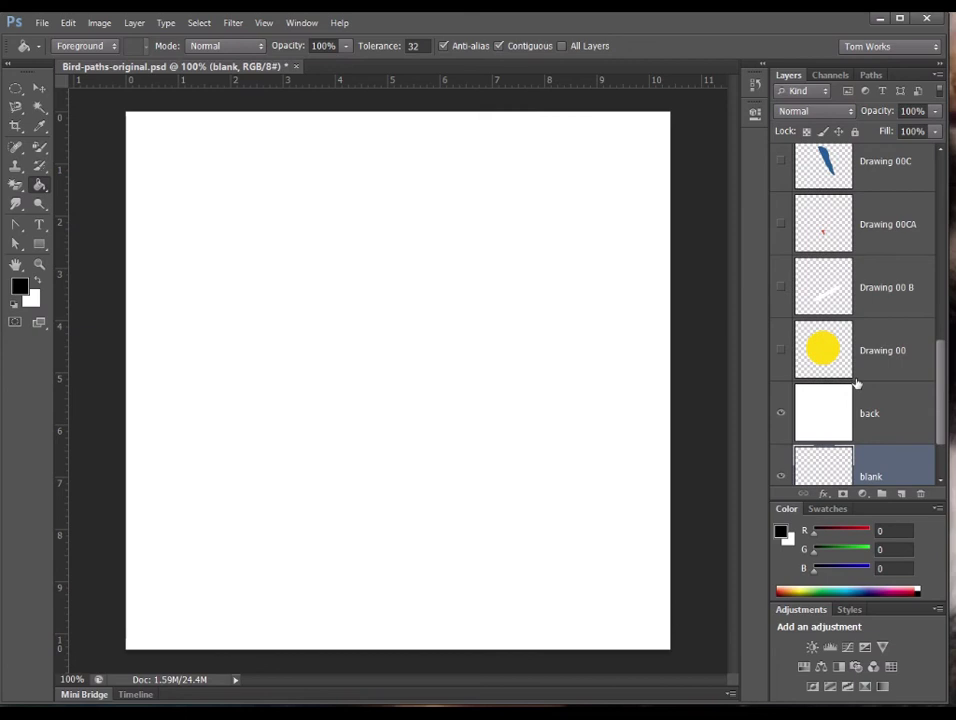
{"action": "left_click", "coordinate": [781, 351]}
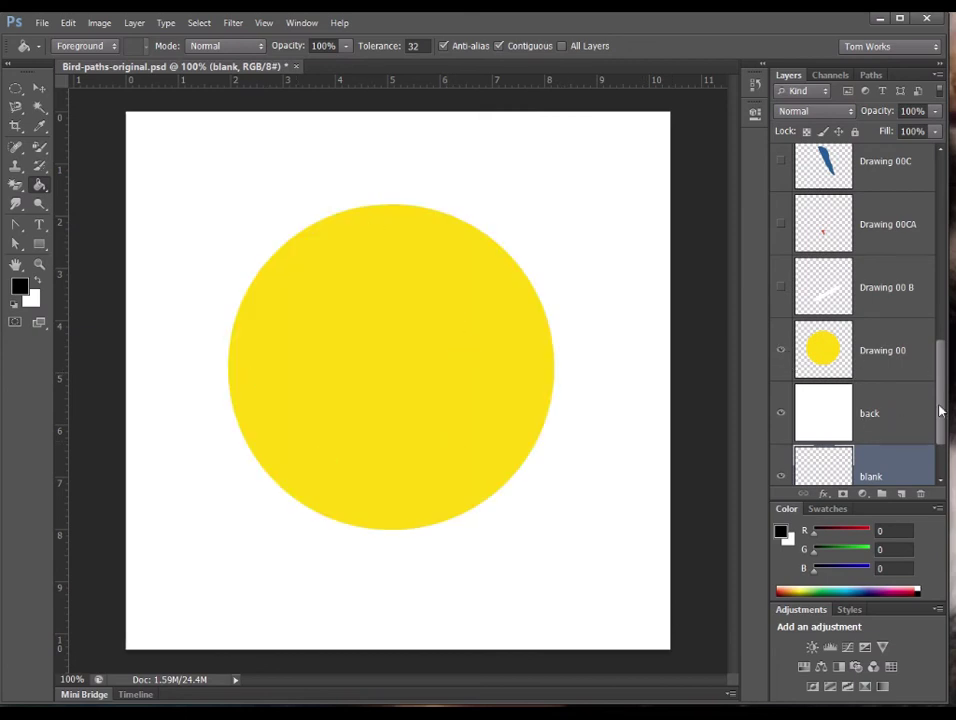
{"action": "left_click_drag", "start_coordinate": [940, 411], "coordinate": [946, 366]}
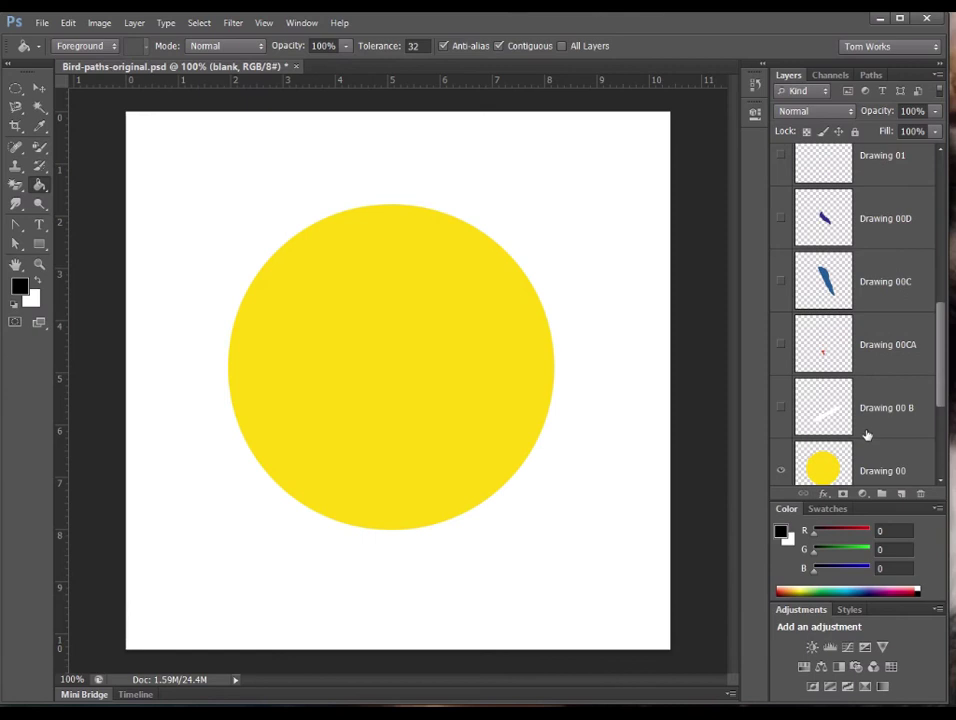
{"action": "left_click", "coordinate": [781, 408]}
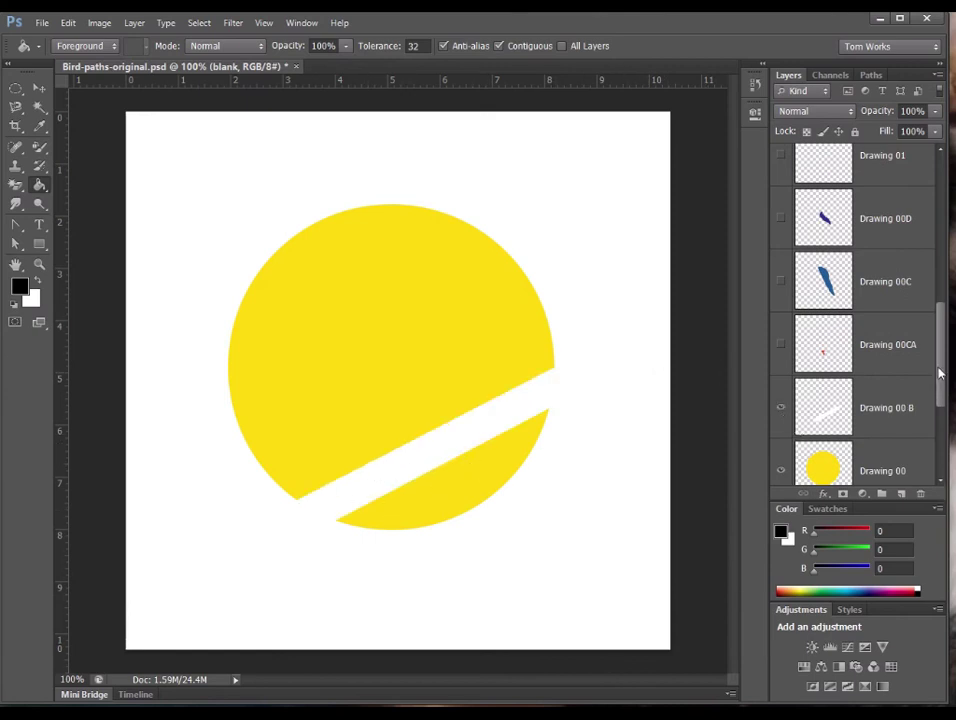
{"action": "left_click_drag", "start_coordinate": [940, 373], "coordinate": [940, 358]}
{"action": "left_click", "coordinate": [781, 380]}
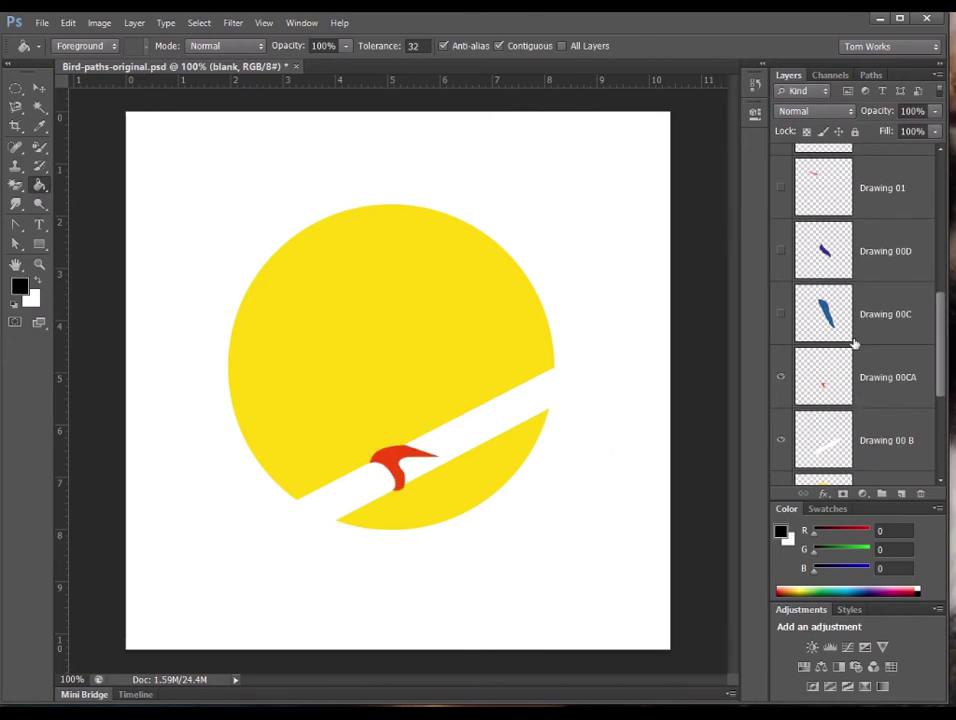
Step: Show the blue body, purple wing, red upper beak and orange lower beak layers
{"action": "left_click", "coordinate": [781, 314]}
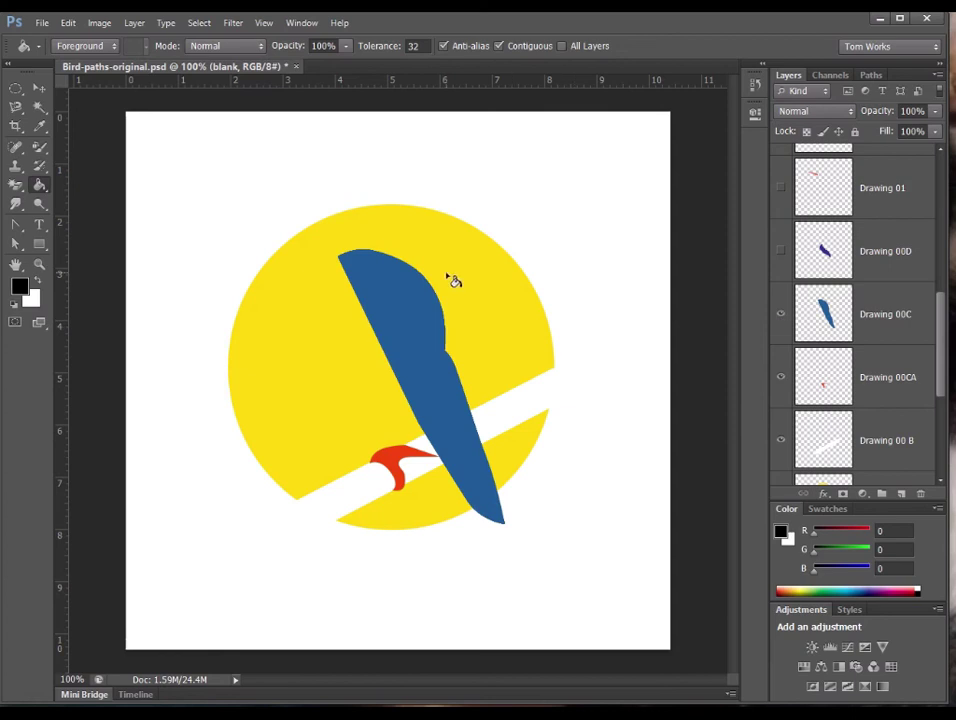
{"action": "scroll", "coordinate": [945, 340], "scroll_direction": "up", "scroll_amount": 2}
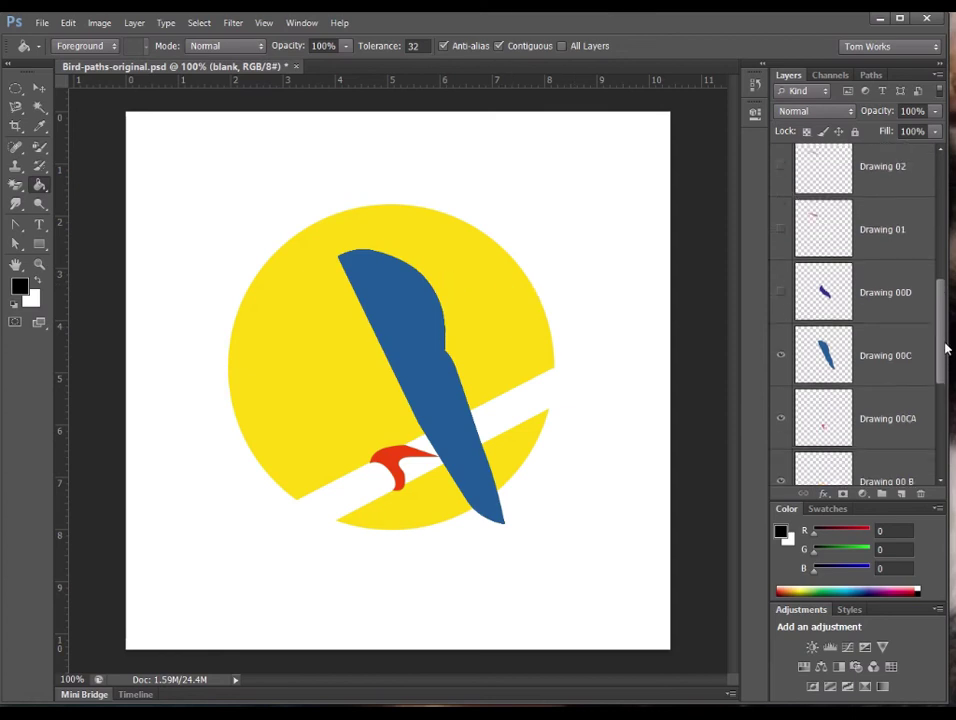
{"action": "left_click", "coordinate": [782, 306]}
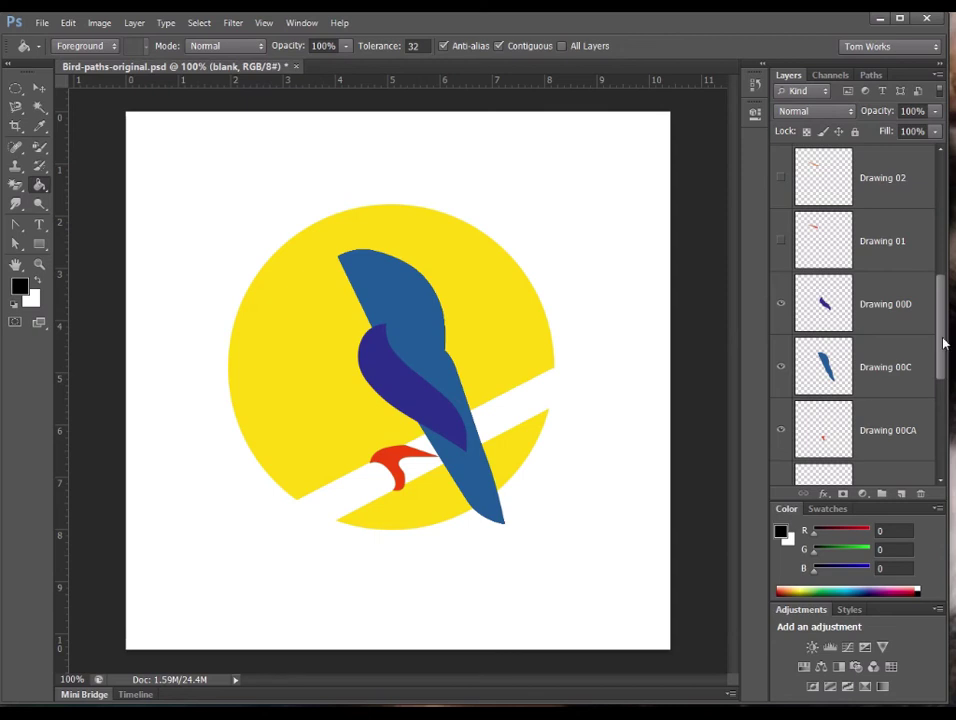
{"action": "scroll", "coordinate": [944, 343], "scroll_direction": "up", "scroll_amount": 2}
{"action": "left_click", "coordinate": [784, 302]}
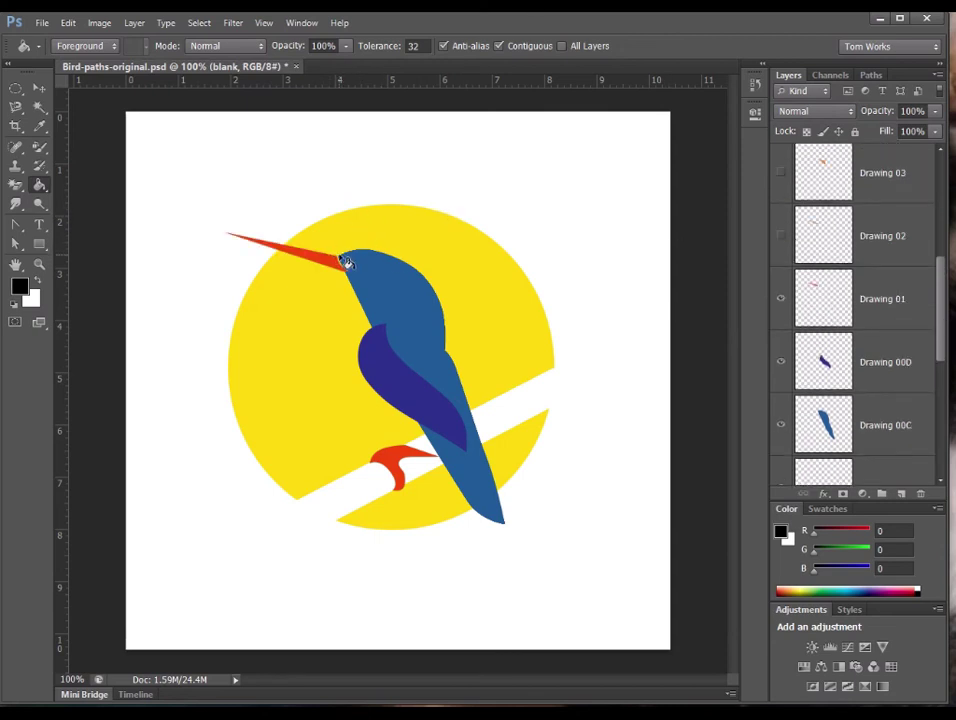
{"action": "left_click", "coordinate": [782, 240]}
Step: Show the orange head patch, white eye ring, white throat, orange breast and blue neck stroke
{"action": "scroll", "coordinate": [940, 305], "scroll_direction": "up", "scroll_amount": 1}
{"action": "left_click_drag", "start_coordinate": [940, 310], "coordinate": [946, 281]}
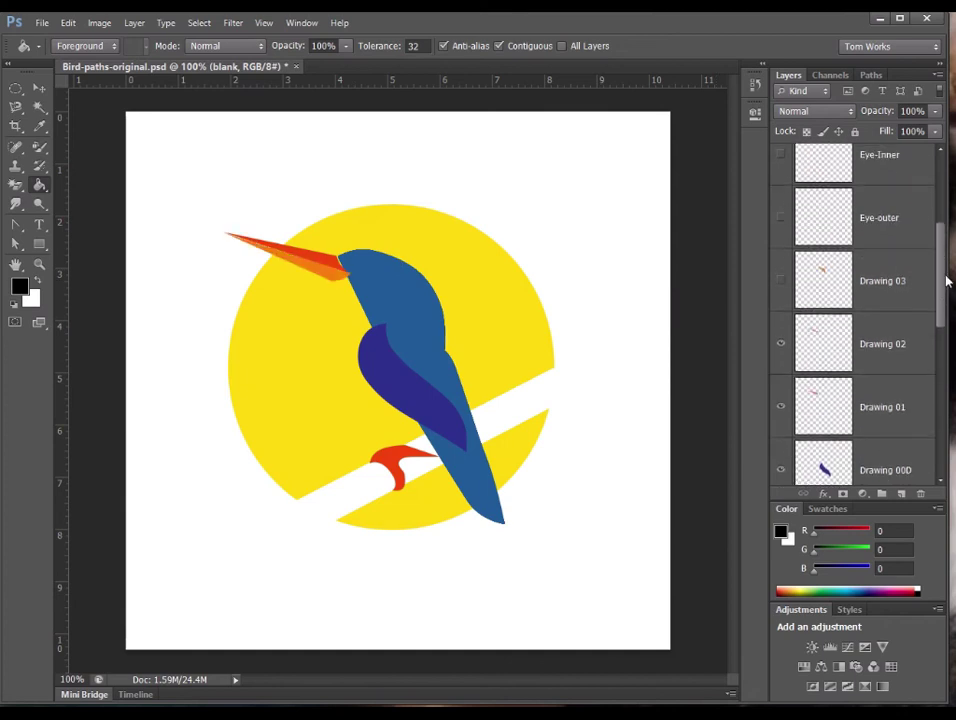
{"action": "left_click", "coordinate": [782, 281]}
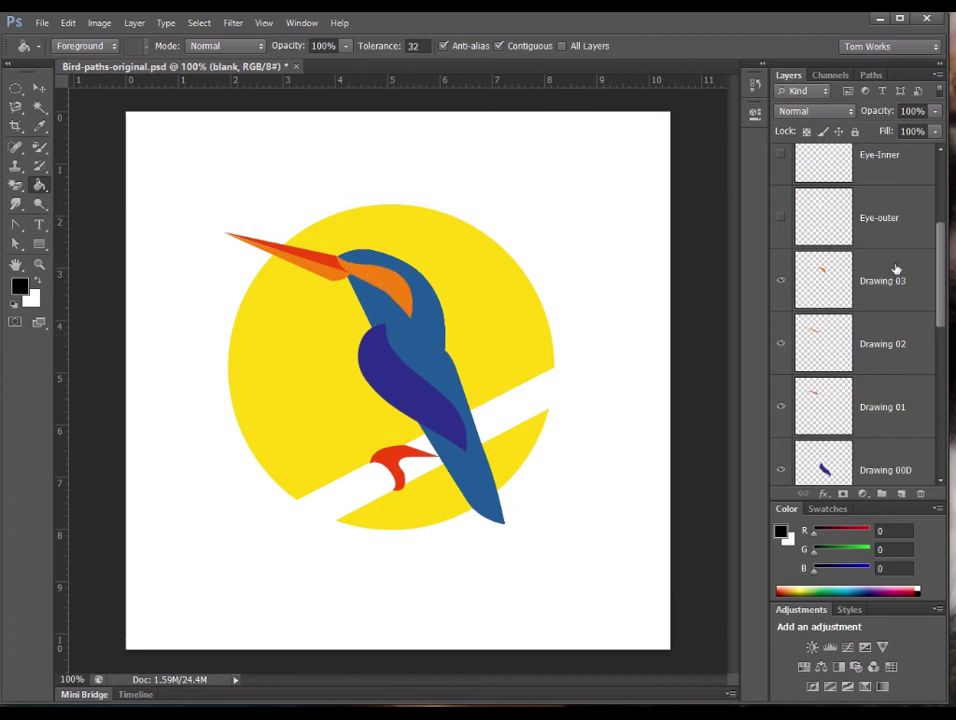
{"action": "left_click", "coordinate": [782, 218]}
{"action": "scroll", "coordinate": [940, 245], "scroll_direction": "up", "scroll_amount": 1}
{"action": "scroll", "coordinate": [940, 242], "scroll_direction": "up", "scroll_amount": 1}
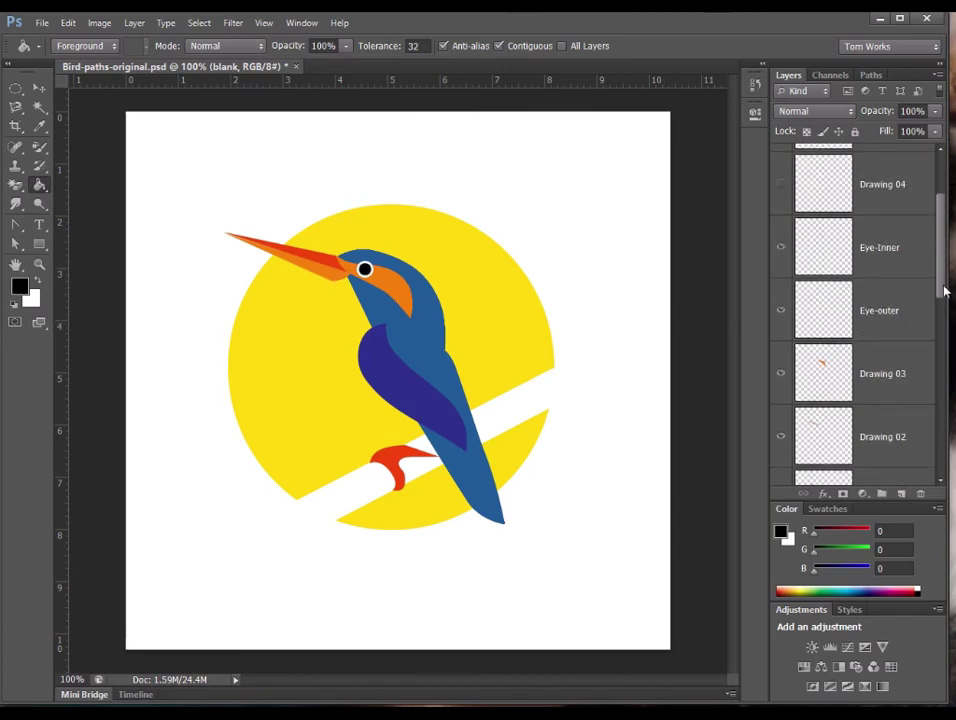
{"action": "scroll", "coordinate": [944, 290], "scroll_direction": "up", "scroll_amount": 2}
{"action": "left_click", "coordinate": [783, 268]}
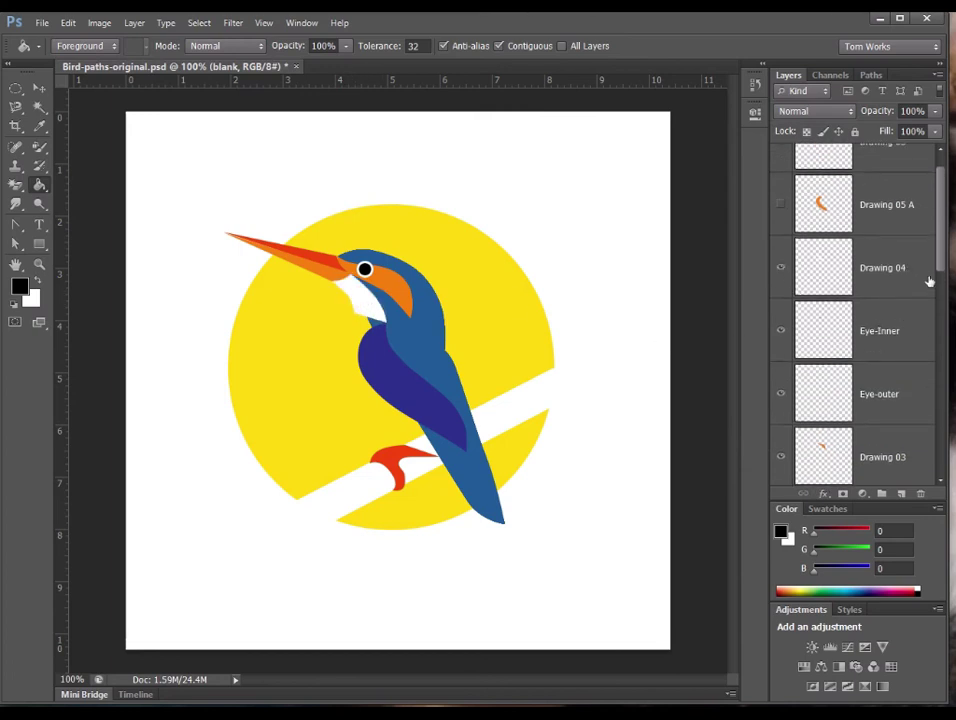
{"action": "scroll", "coordinate": [944, 270], "scroll_direction": "up", "scroll_amount": 1}
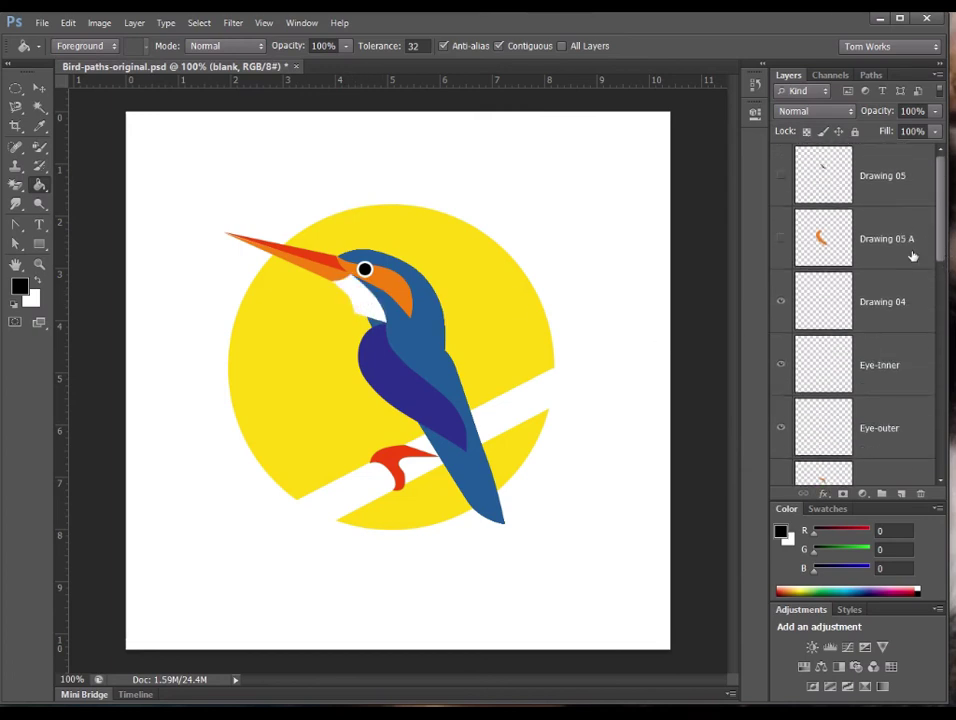
{"action": "left_click", "coordinate": [782, 240]}
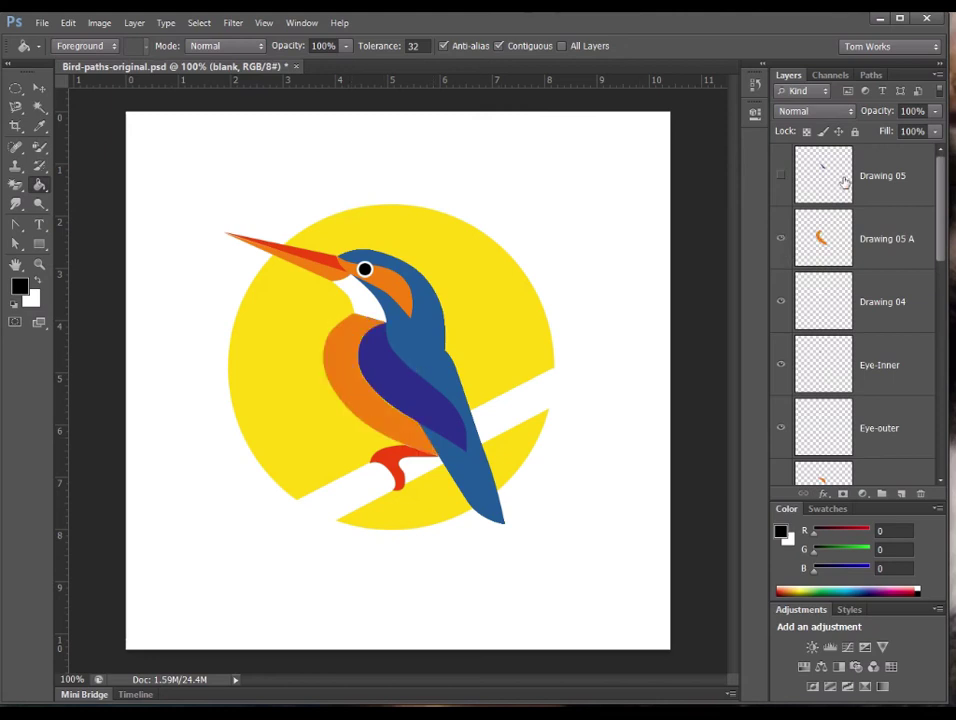
{"action": "left_click", "coordinate": [782, 178]}
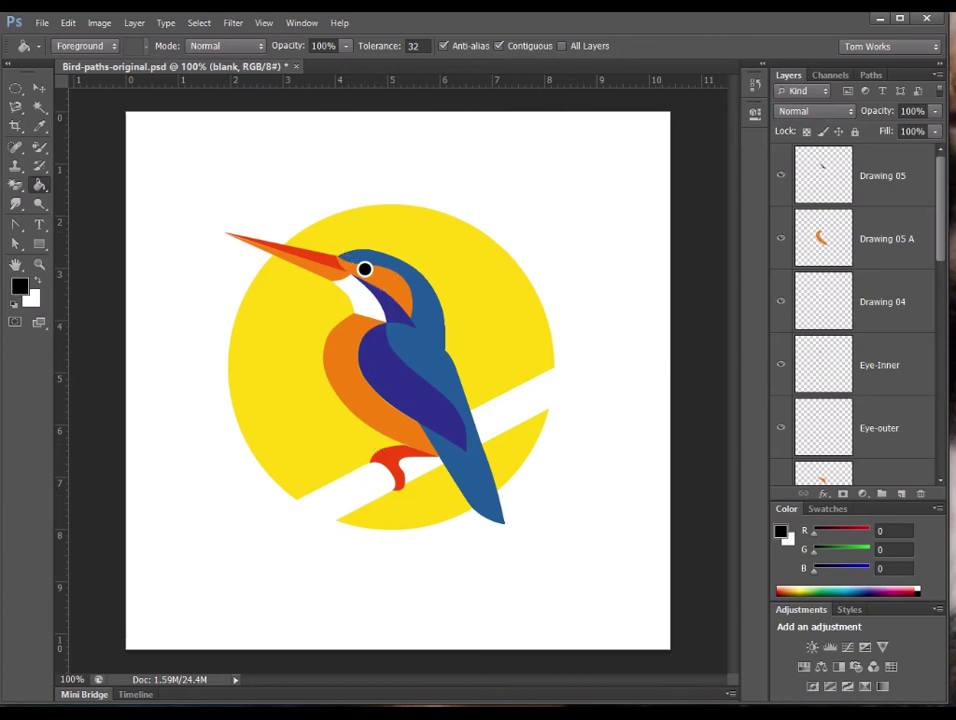
{"action": "mouse_move", "coordinate": [945, 195]}
{"action": "left_mouse_down"}
{"action": "mouse_move", "coordinate": [945, 245]}
{"action": "mouse_move", "coordinate": [945, 197]}
{"action": "left_mouse_up"}
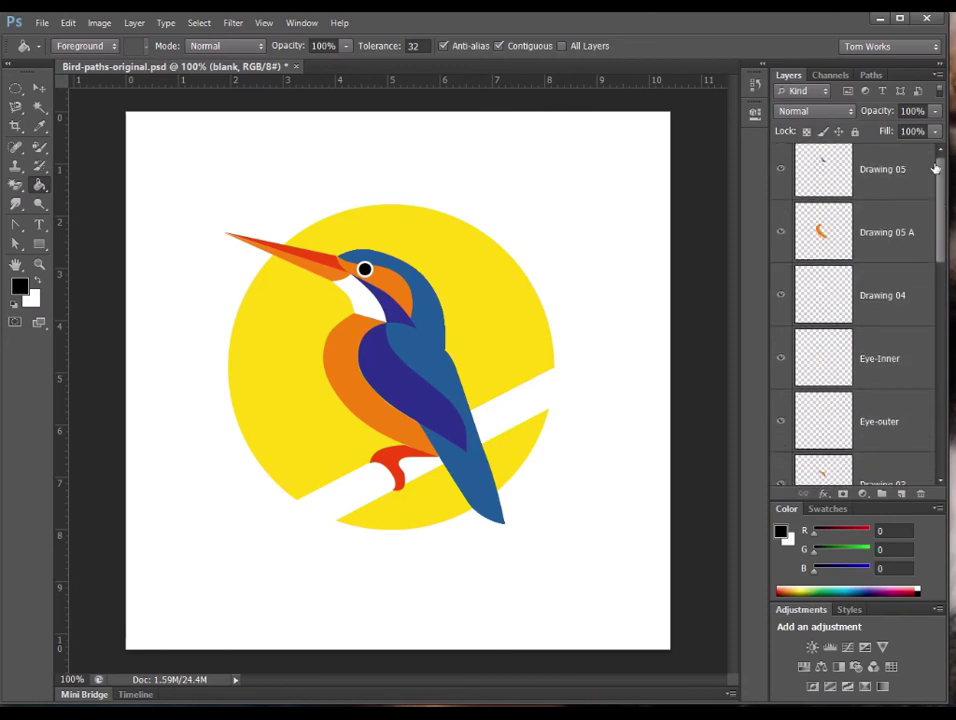
Step: Hide every drawing layer from Drawing 05 down to back, leaving a blank canvas fitted to the window
{"action": "left_click", "coordinate": [871, 76]}
{"action": "left_click", "coordinate": [811, 95]}
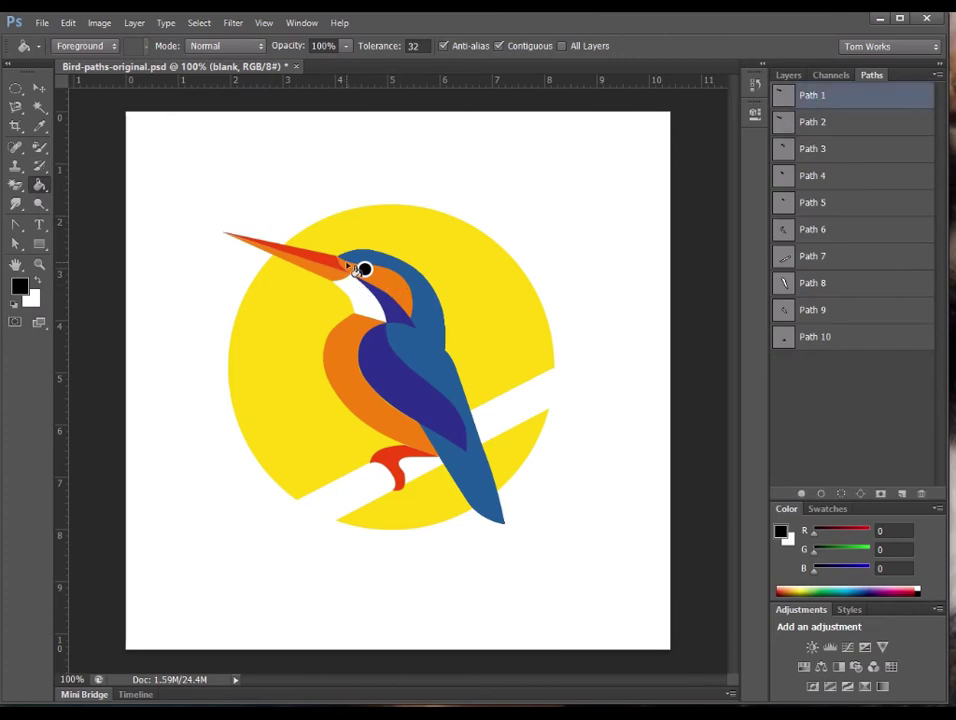
{"action": "key", "text": "ctrl+plus"}
{"action": "key", "text": "ctrl+plus"}
{"action": "key", "text": "ctrl+plus"}
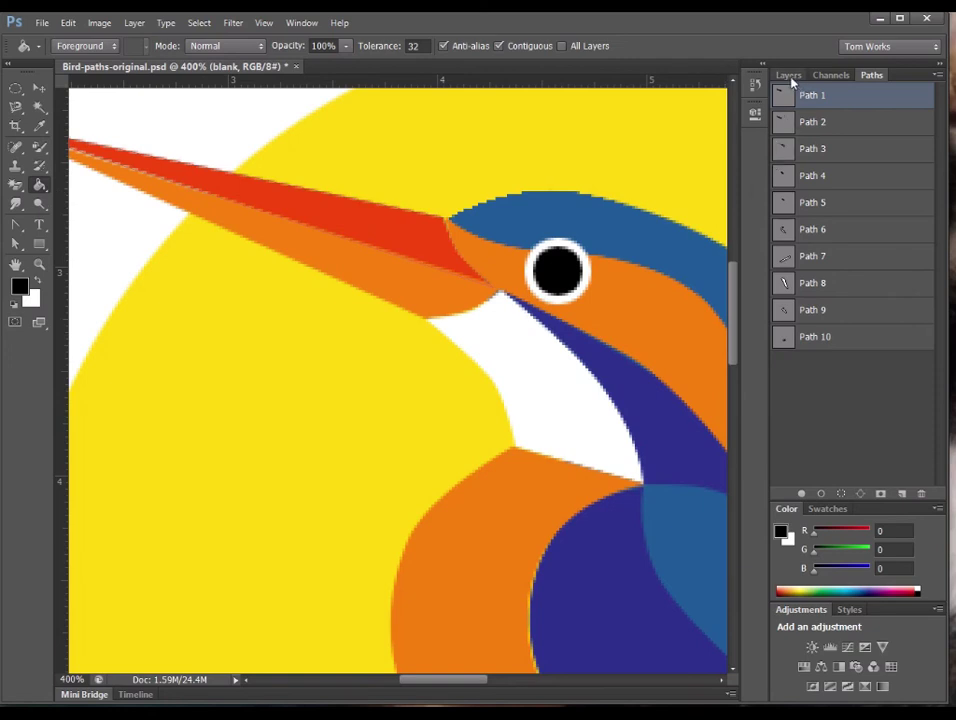
{"action": "left_click", "coordinate": [789, 76]}
{"action": "left_click_drag", "start_coordinate": [784, 173], "coordinate": [782, 484]}
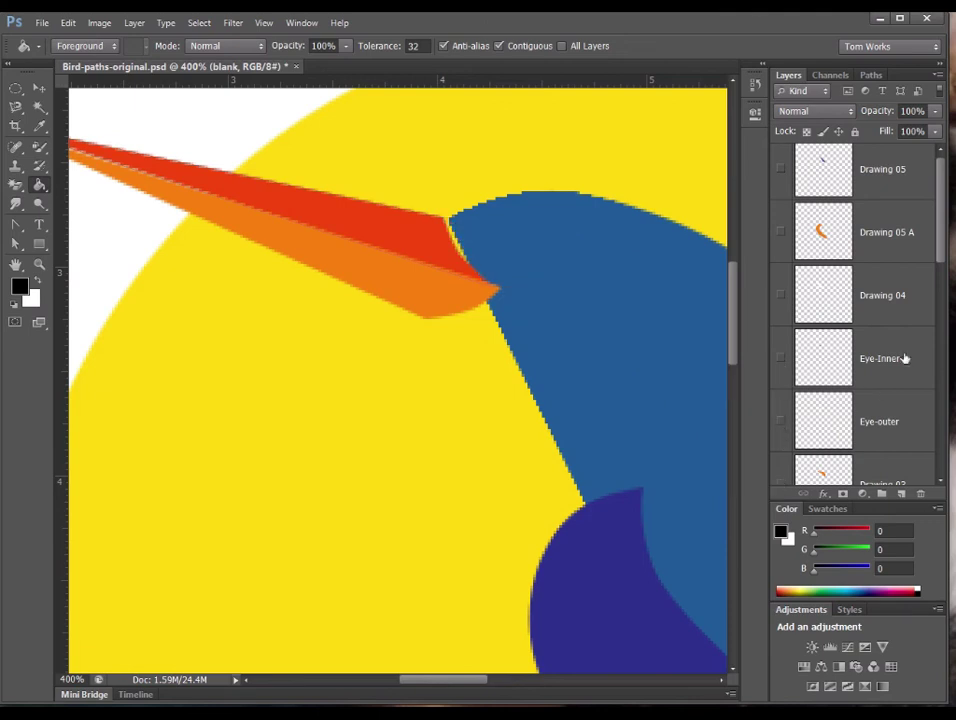
{"action": "left_click_drag", "start_coordinate": [938, 237], "coordinate": [938, 347]}
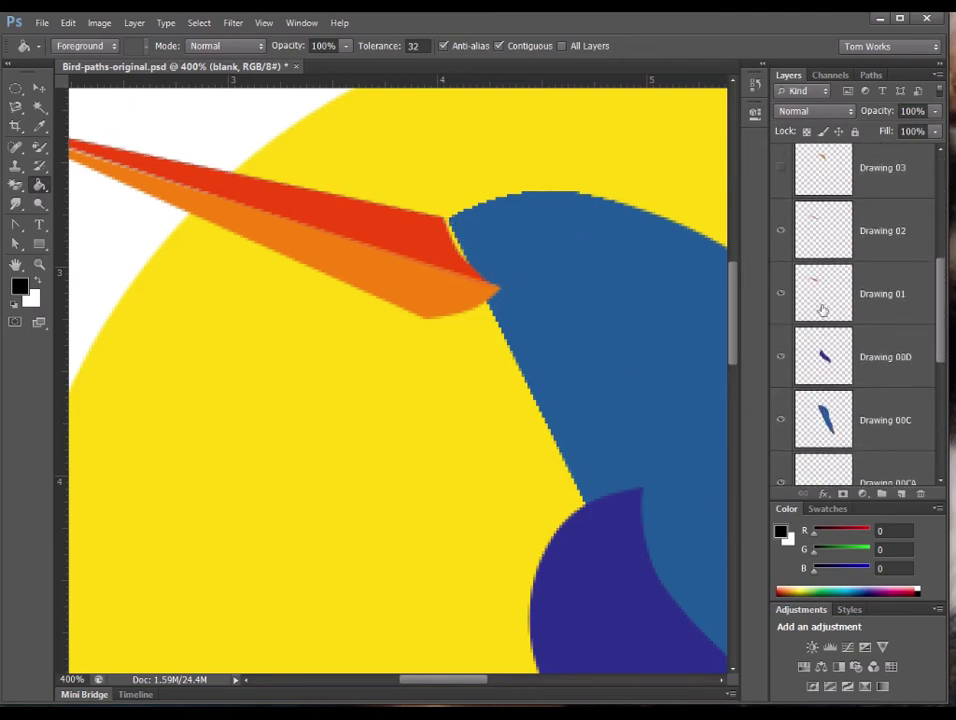
{"action": "left_click", "coordinate": [784, 253]}
{"action": "left_click", "coordinate": [781, 295]}
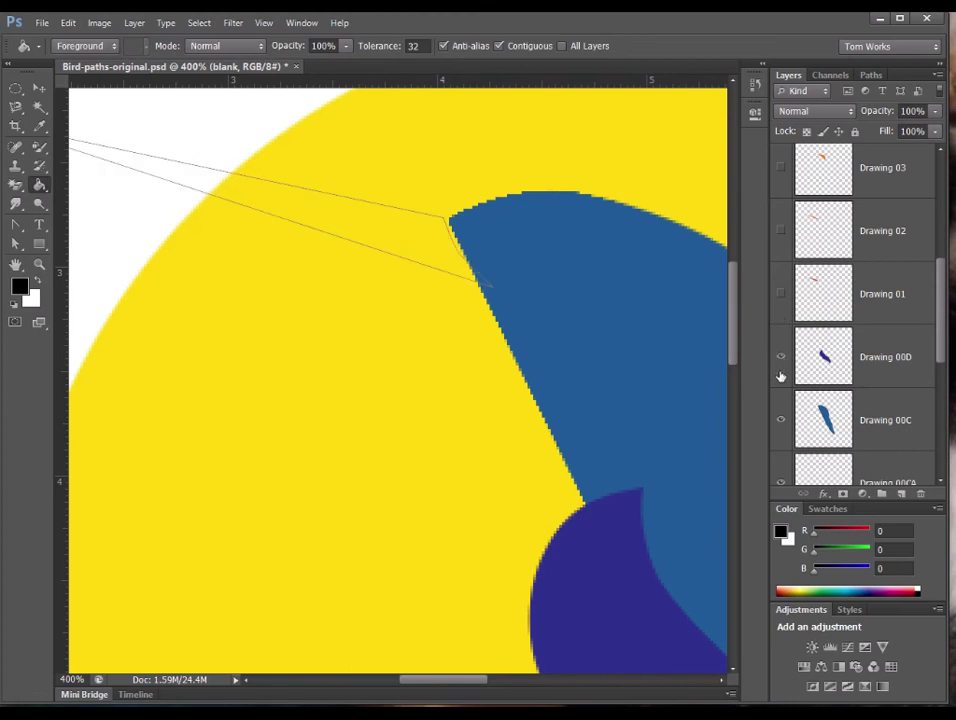
{"action": "left_click_drag", "start_coordinate": [783, 362], "coordinate": [781, 480]}
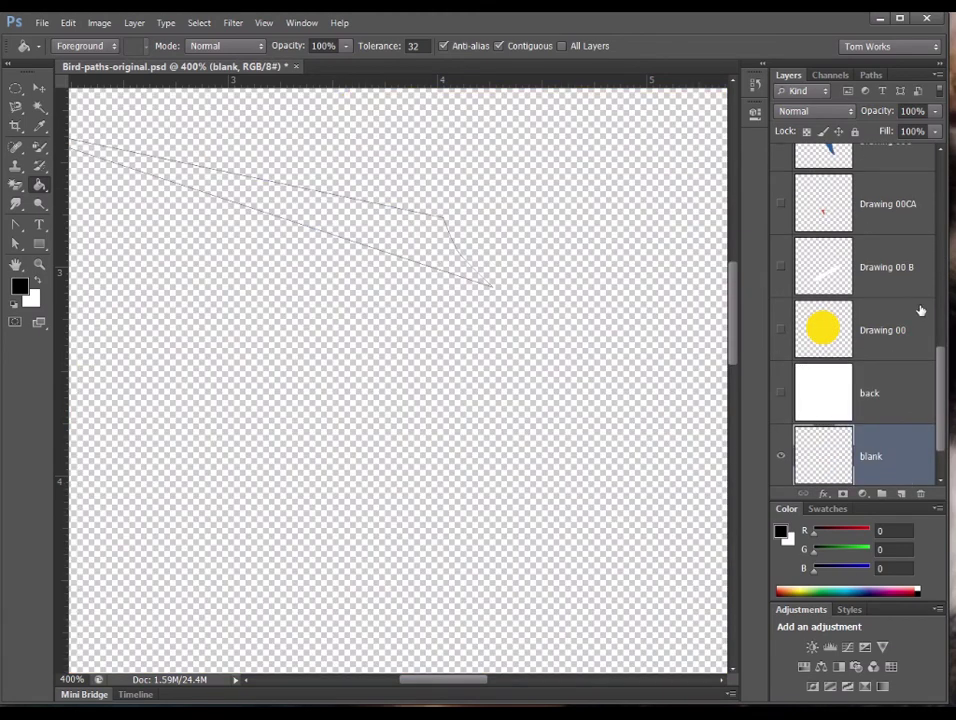
{"action": "key", "text": "ctrl+0"}
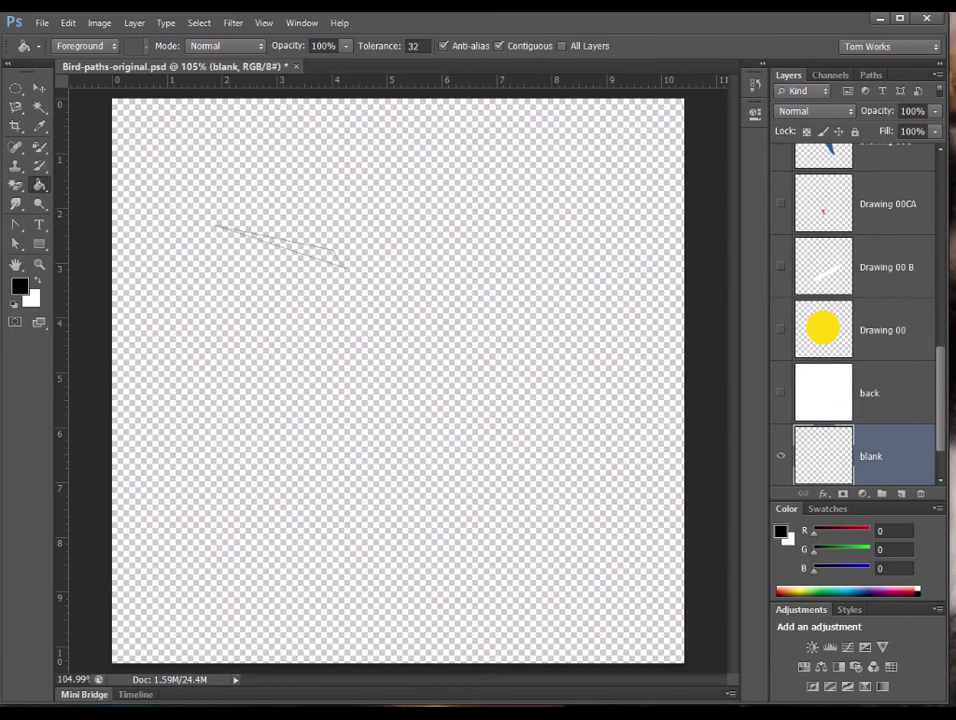
{"action": "scroll", "coordinate": [942, 399], "scroll_direction": "up", "scroll_amount": 10}
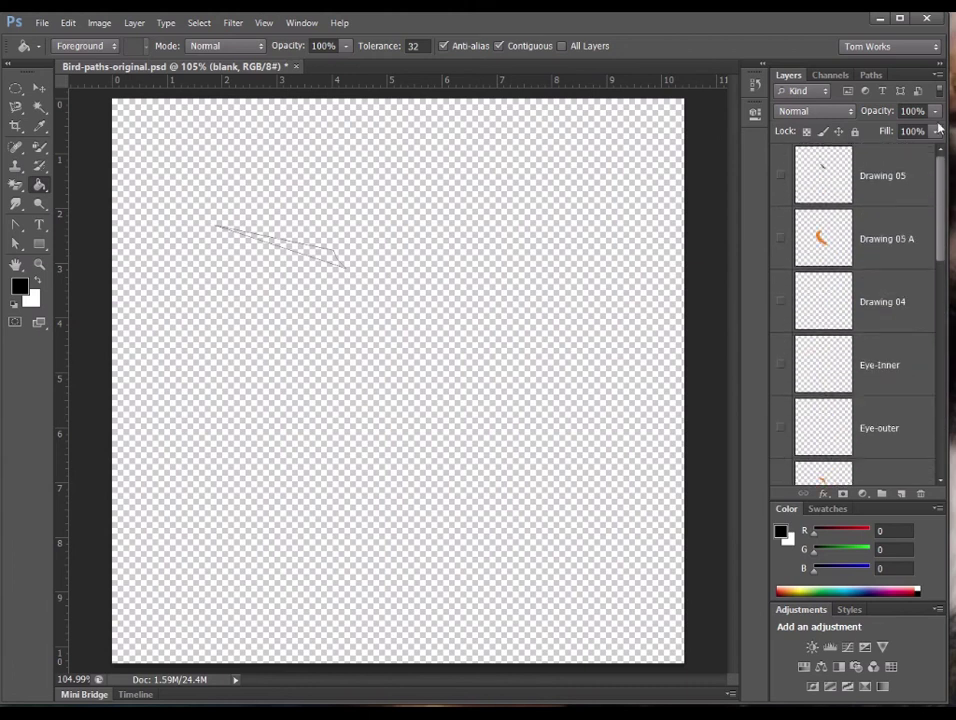
Step: Preview the outlines of Path 2 through Path 10 in turn, ending on Path 1
{"action": "left_click", "coordinate": [868, 76]}
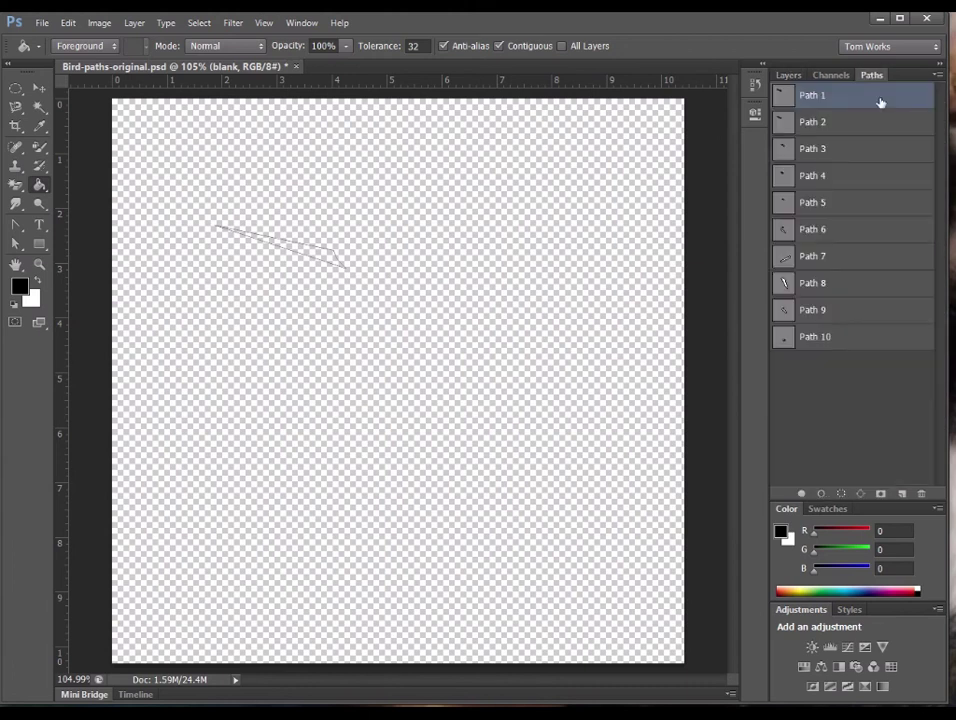
{"action": "left_click", "coordinate": [820, 123]}
{"action": "left_click", "coordinate": [813, 149]}
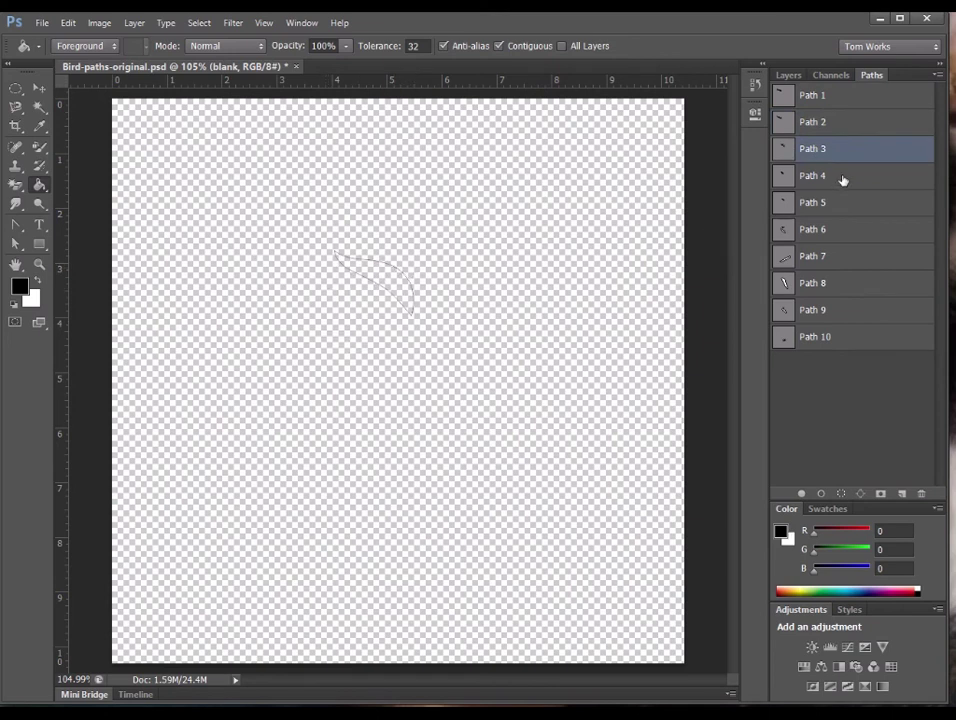
{"action": "left_click", "coordinate": [843, 177]}
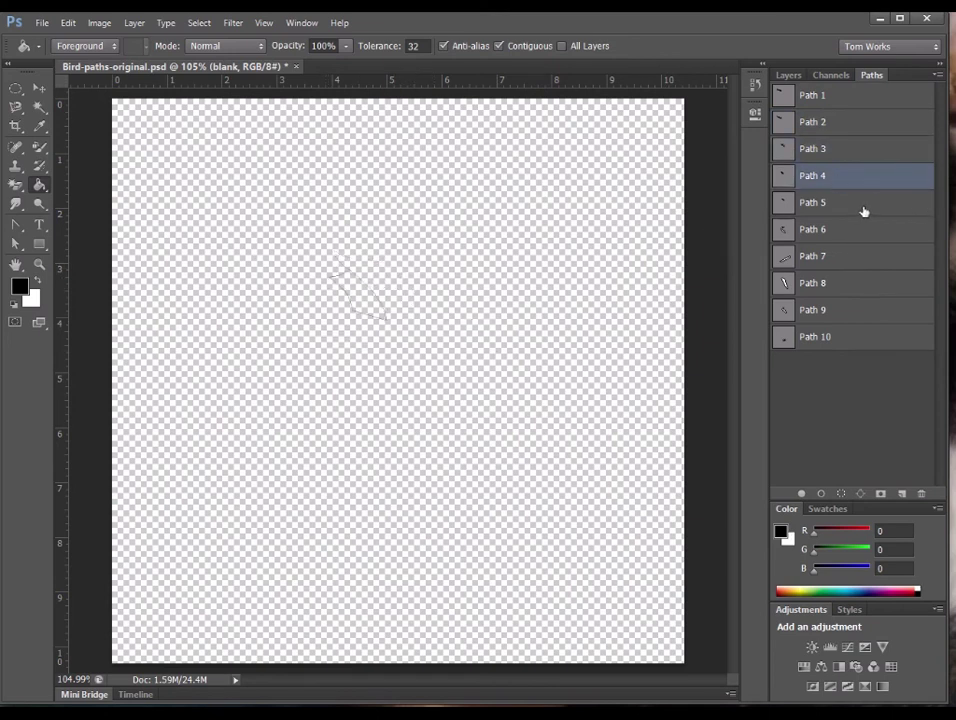
{"action": "left_click", "coordinate": [845, 206]}
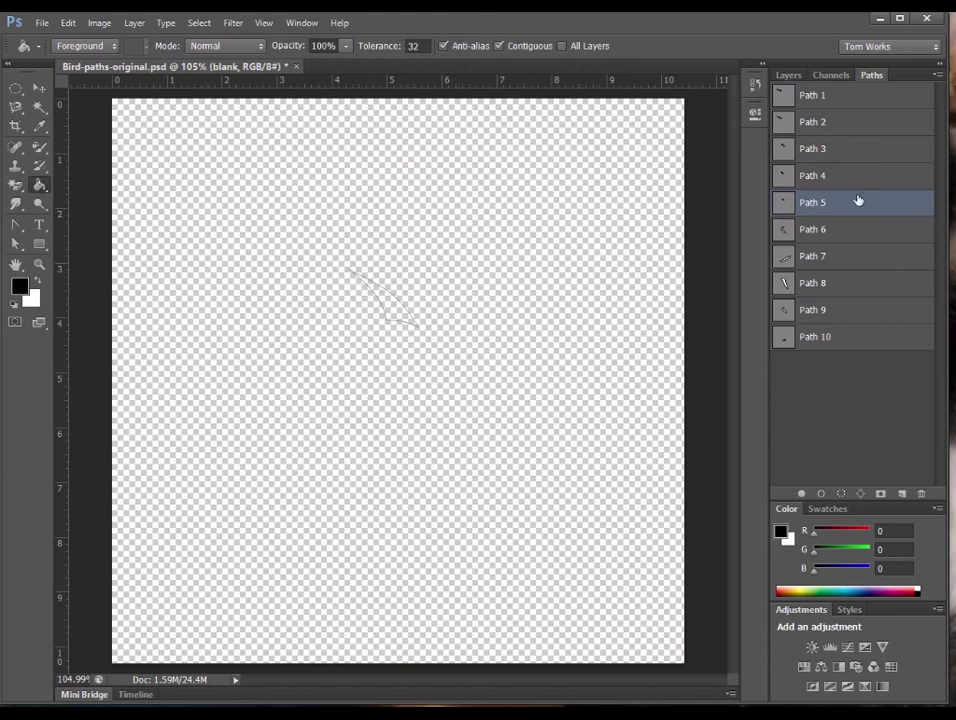
{"action": "left_click", "coordinate": [858, 236]}
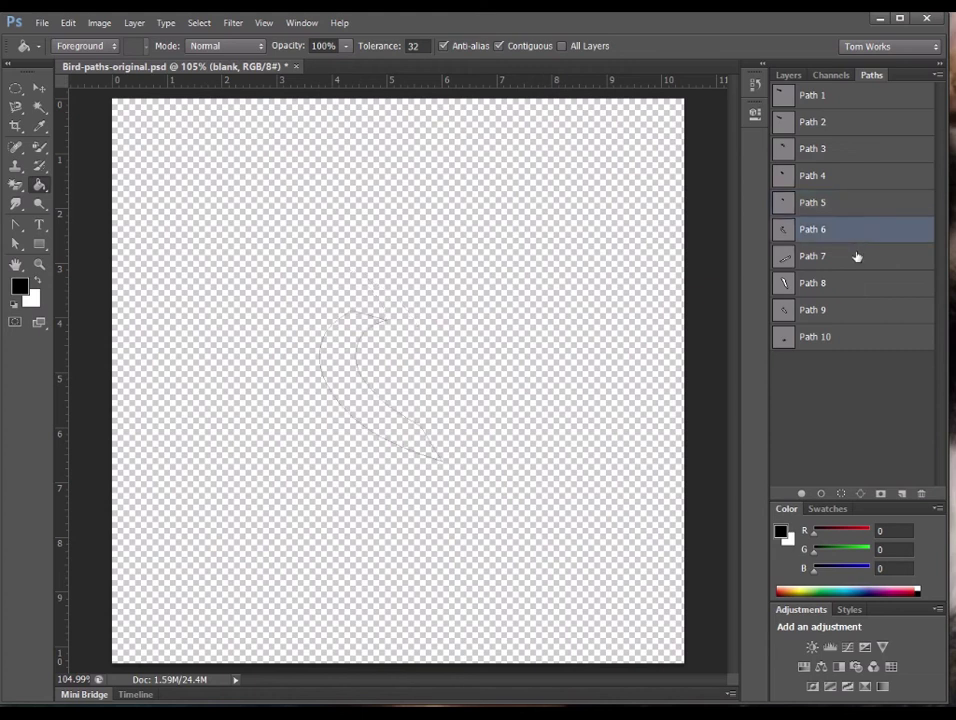
{"action": "left_click", "coordinate": [857, 257]}
{"action": "left_click", "coordinate": [867, 292]}
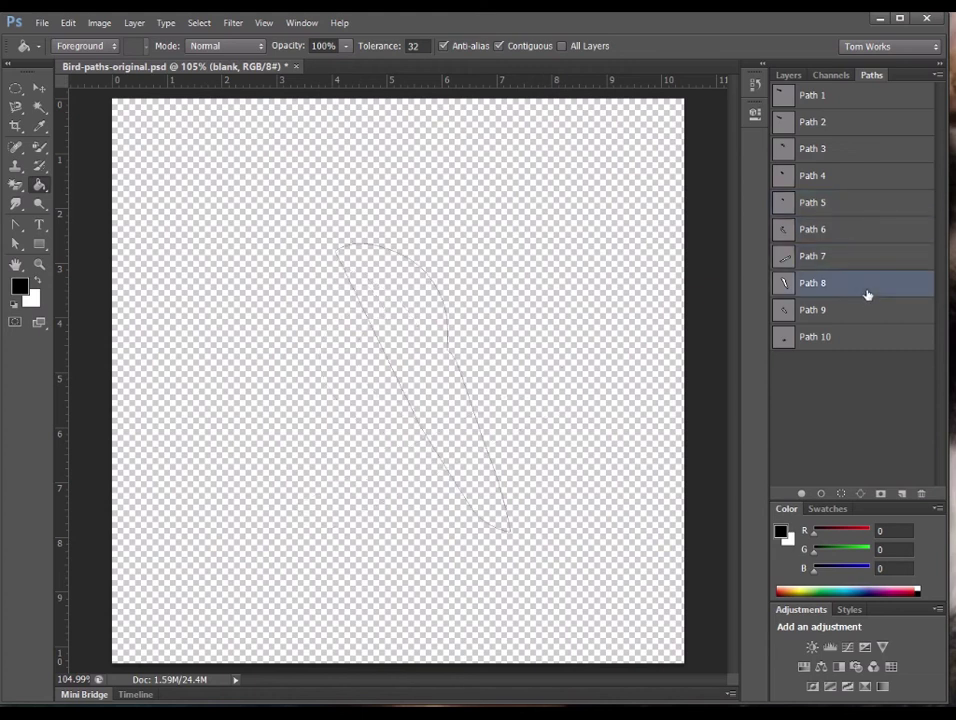
{"action": "left_click", "coordinate": [866, 313]}
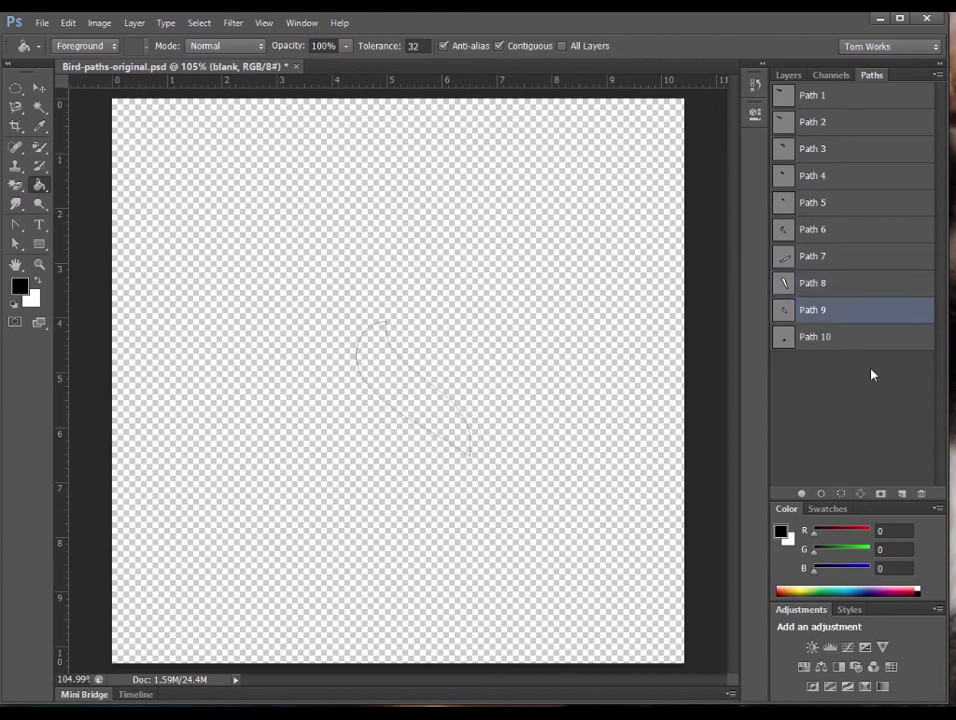
{"action": "left_click", "coordinate": [868, 341]}
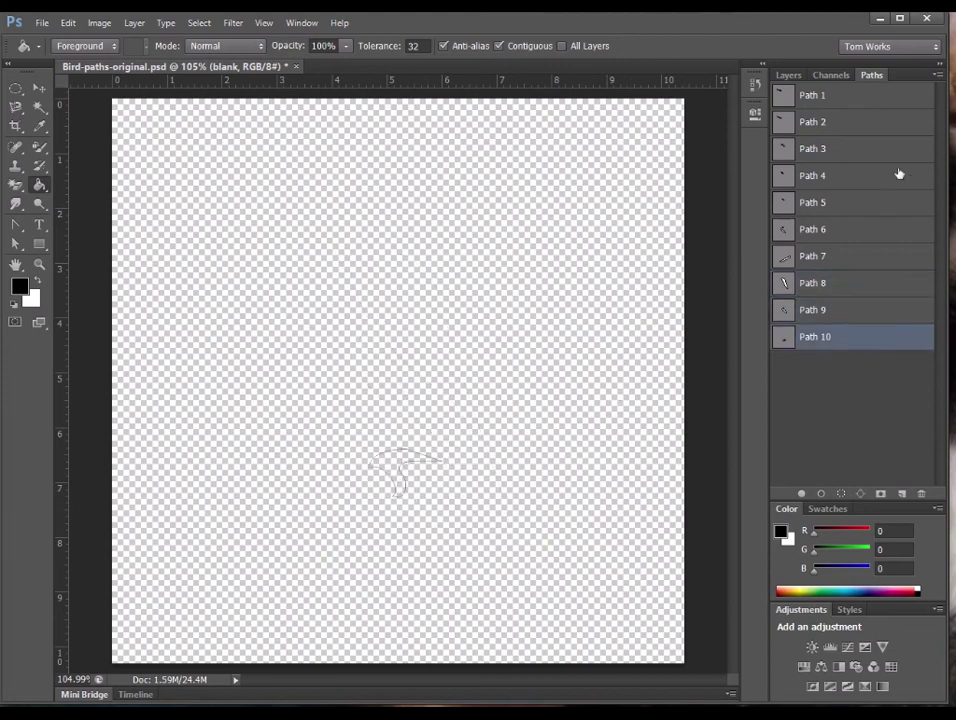
{"action": "left_click", "coordinate": [869, 97]}
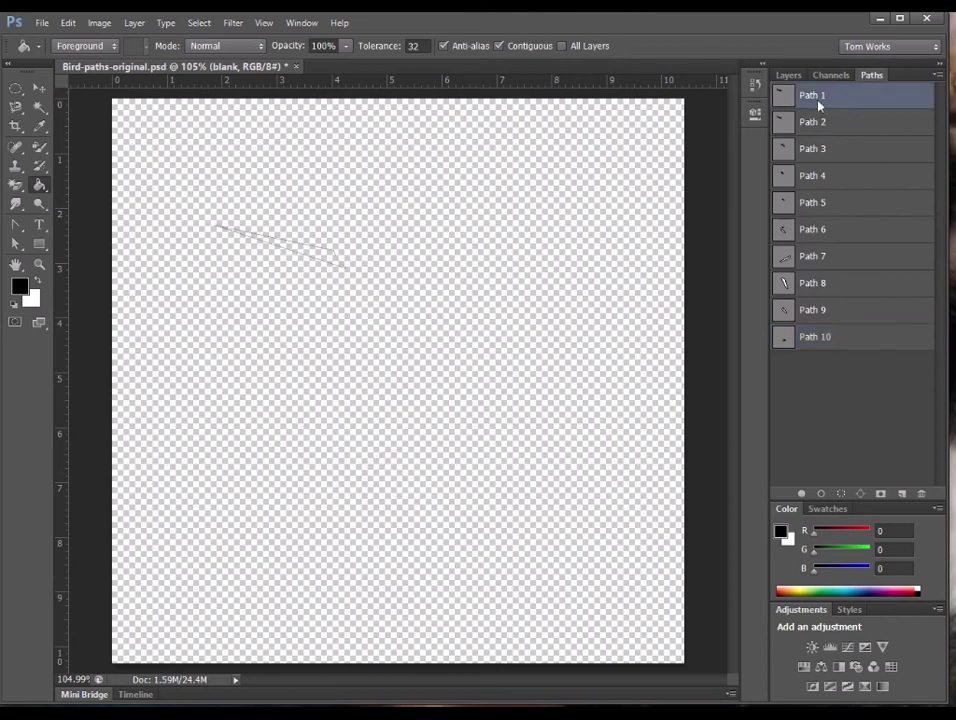
Step: Make a selection from Path 1 around the beak with 0 feather
{"action": "right_click", "coordinate": [821, 104]}
{"action": "left_click", "coordinate": [848, 147]}
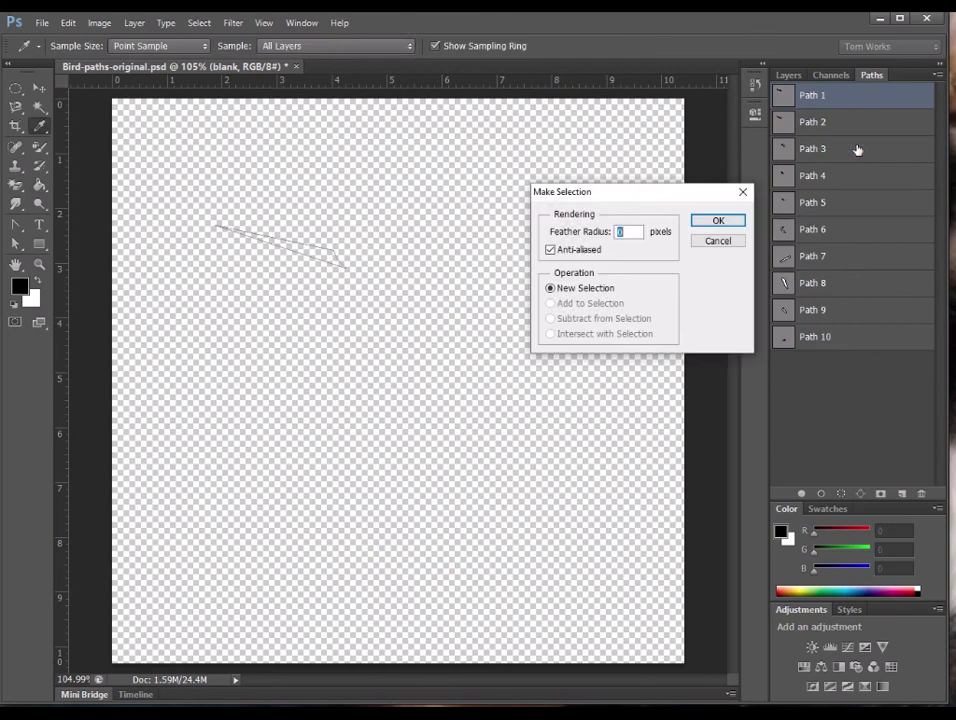
{"action": "left_click", "coordinate": [719, 221]}
{"action": "key", "text": "g"}
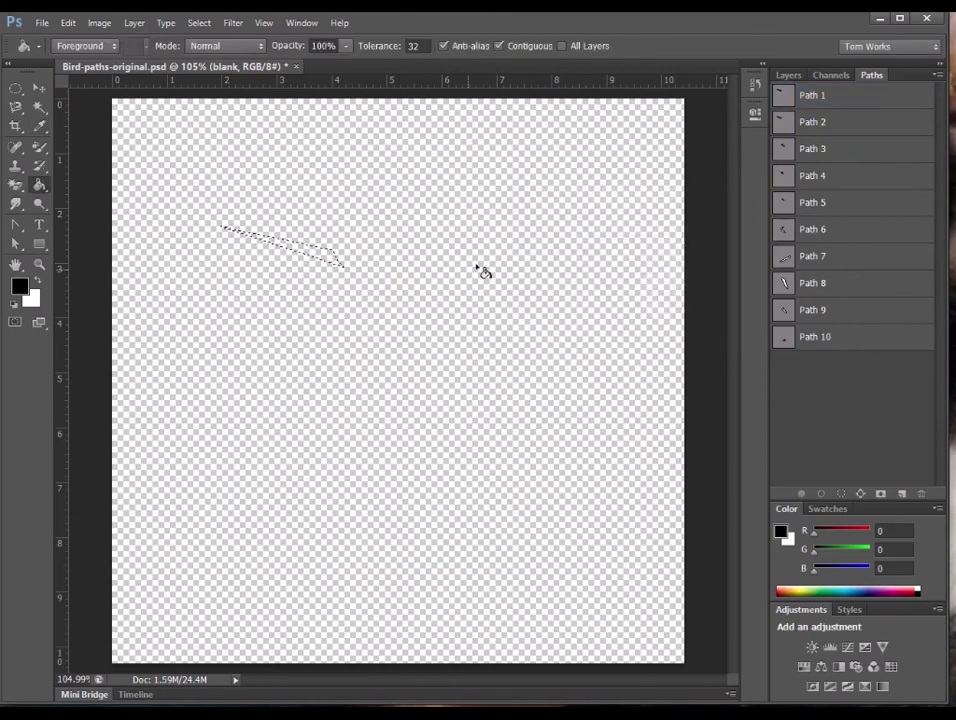
Step: Show the basic kingfisher reference layer and switch to the Move tool
{"action": "left_click", "coordinate": [786, 77]}
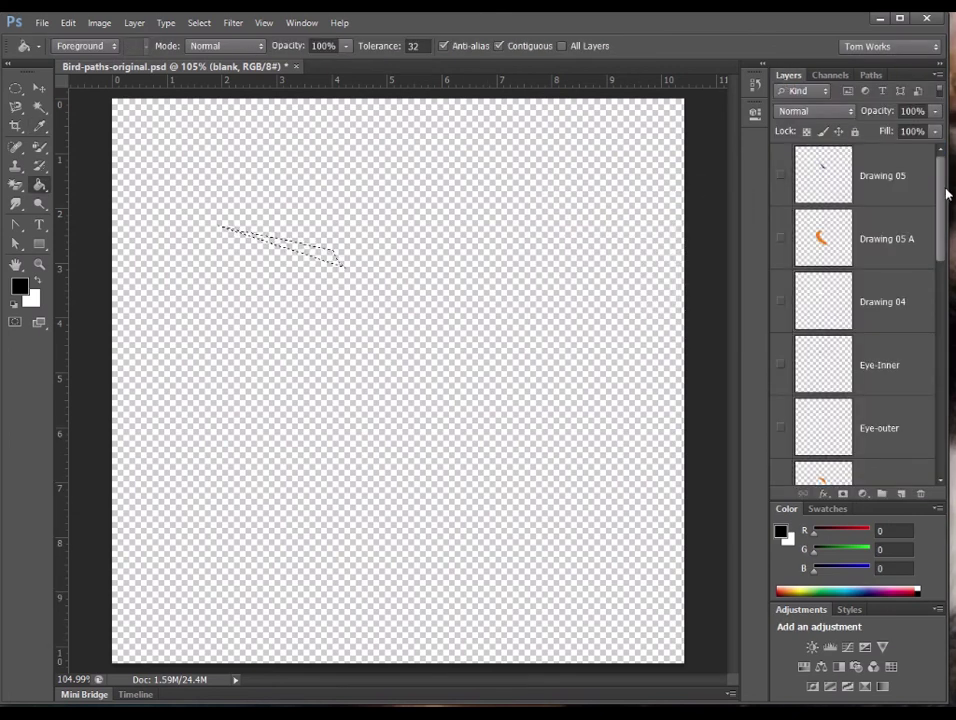
{"action": "scroll", "coordinate": [940, 193], "scroll_direction": "down", "scroll_amount": 10}
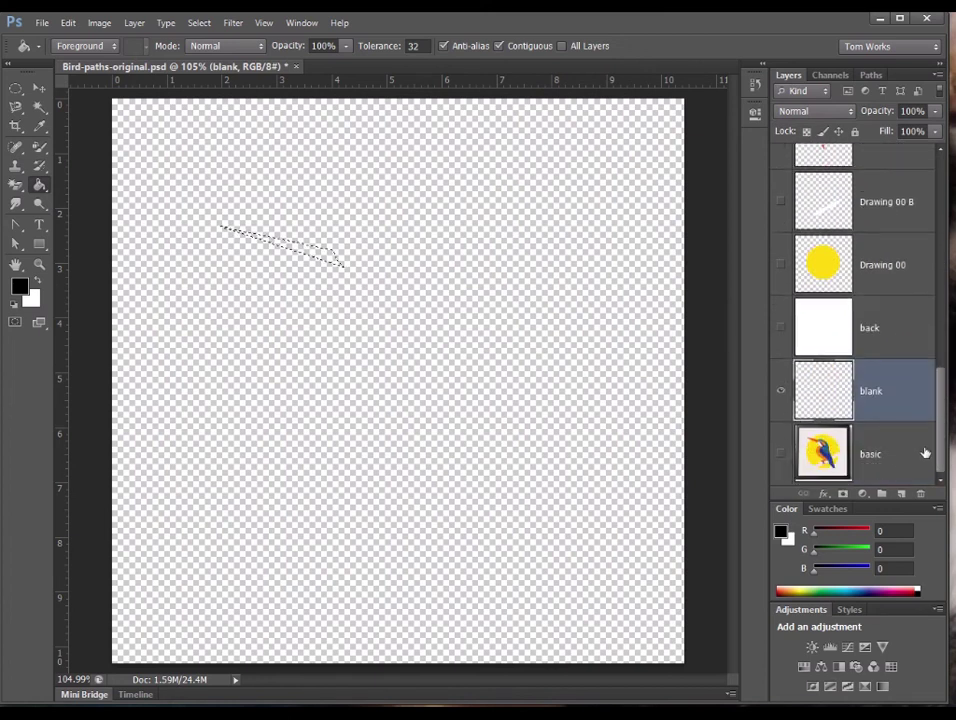
{"action": "left_click", "coordinate": [780, 453]}
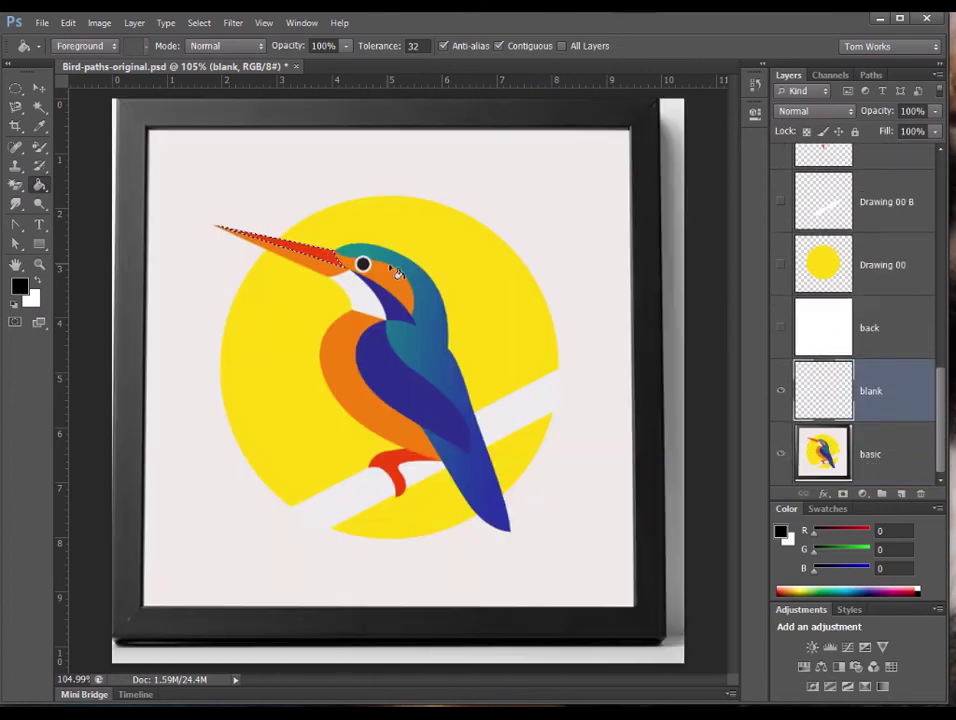
{"action": "left_click", "coordinate": [40, 126]}
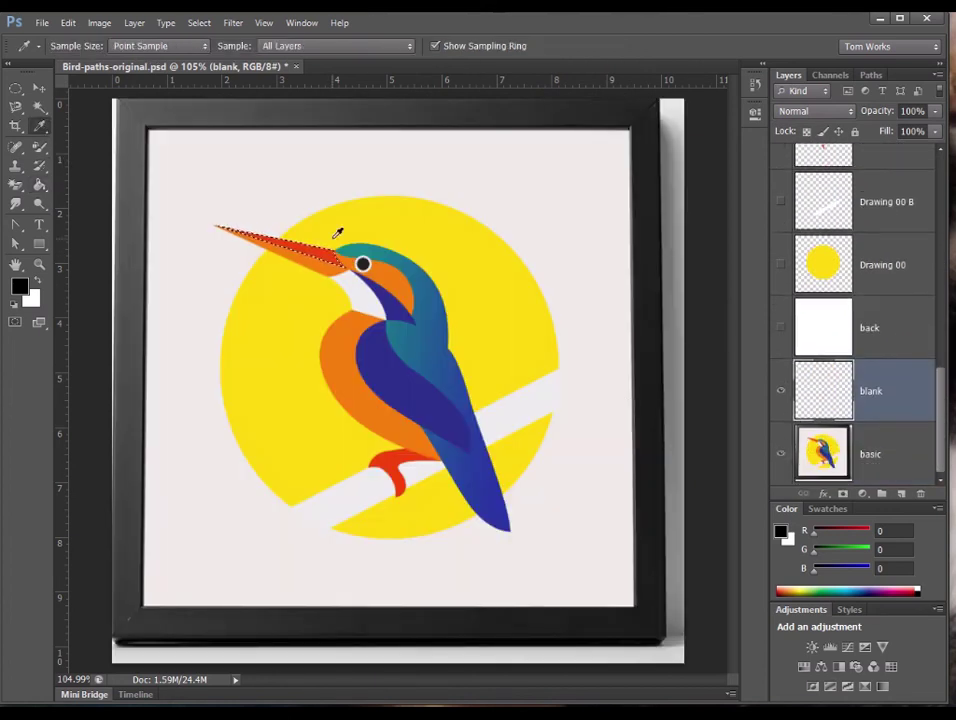
{"action": "left_click", "coordinate": [40, 185]}
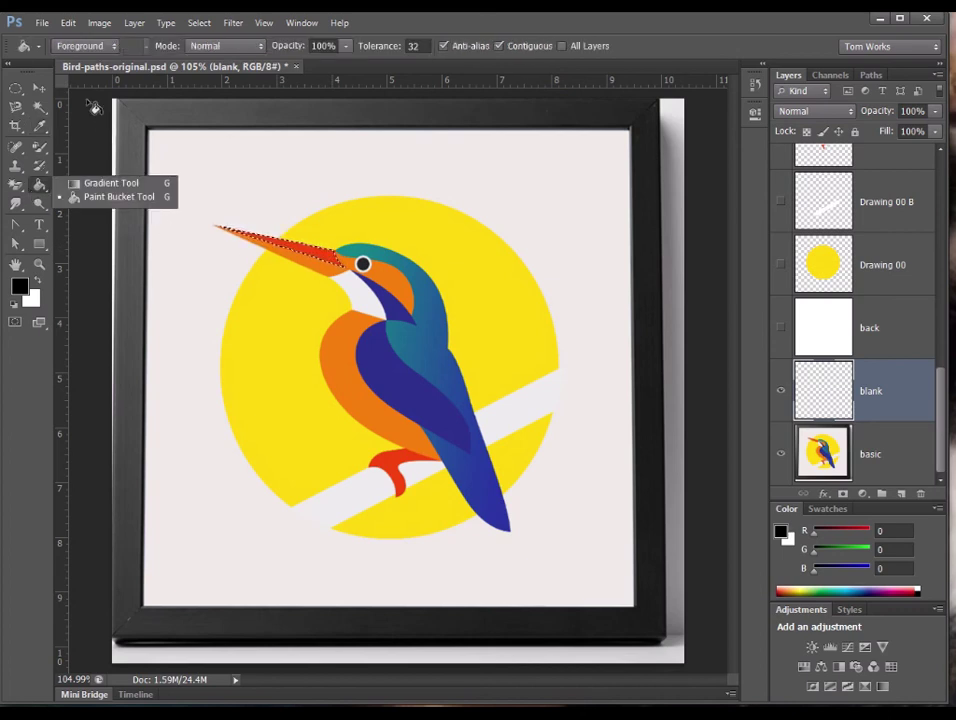
{"action": "left_click", "coordinate": [40, 88]}
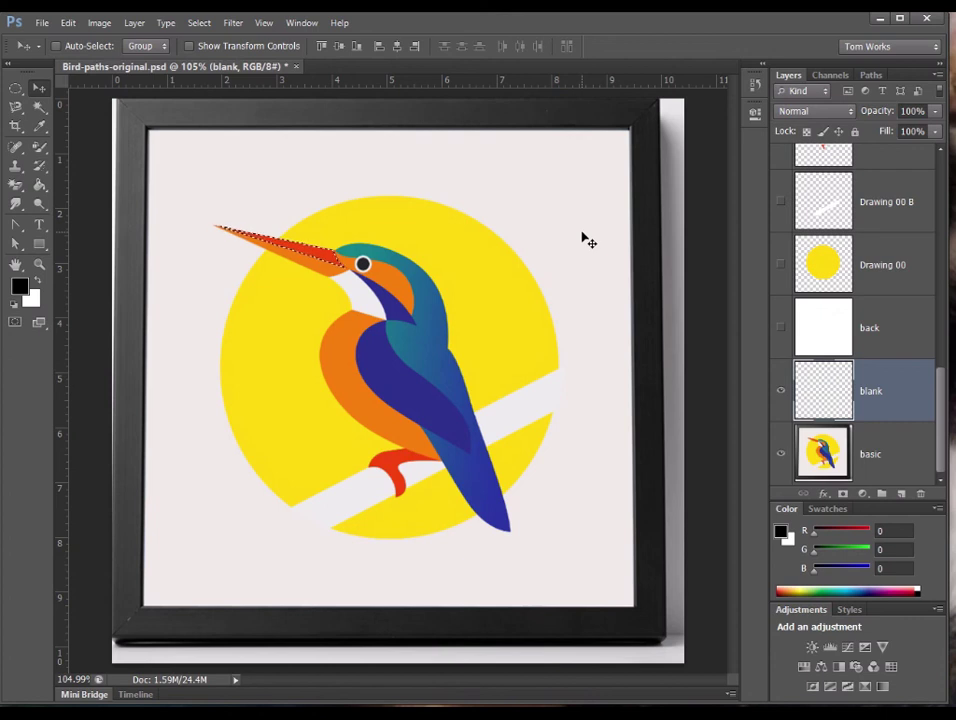
Step: Deselect, hide the basic layer, and show back, Drawing 00, 00 B, feet, body and wing layers
{"action": "key", "text": "ctrl+d"}
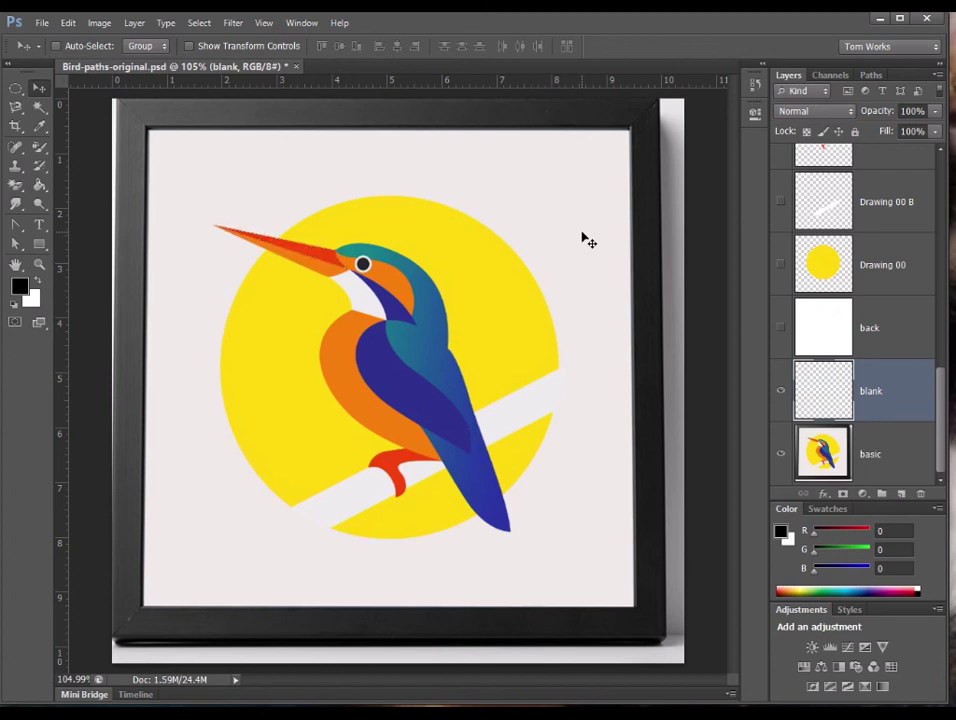
{"action": "left_click", "coordinate": [782, 455]}
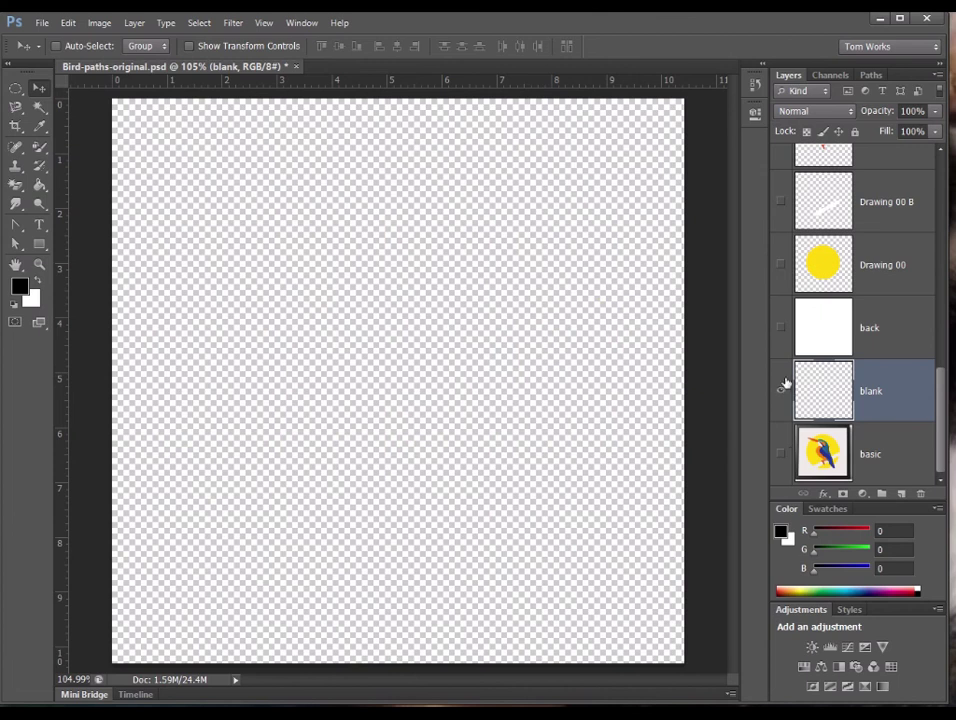
{"action": "left_click", "coordinate": [781, 328]}
{"action": "left_click", "coordinate": [781, 264]}
{"action": "left_click", "coordinate": [781, 201]}
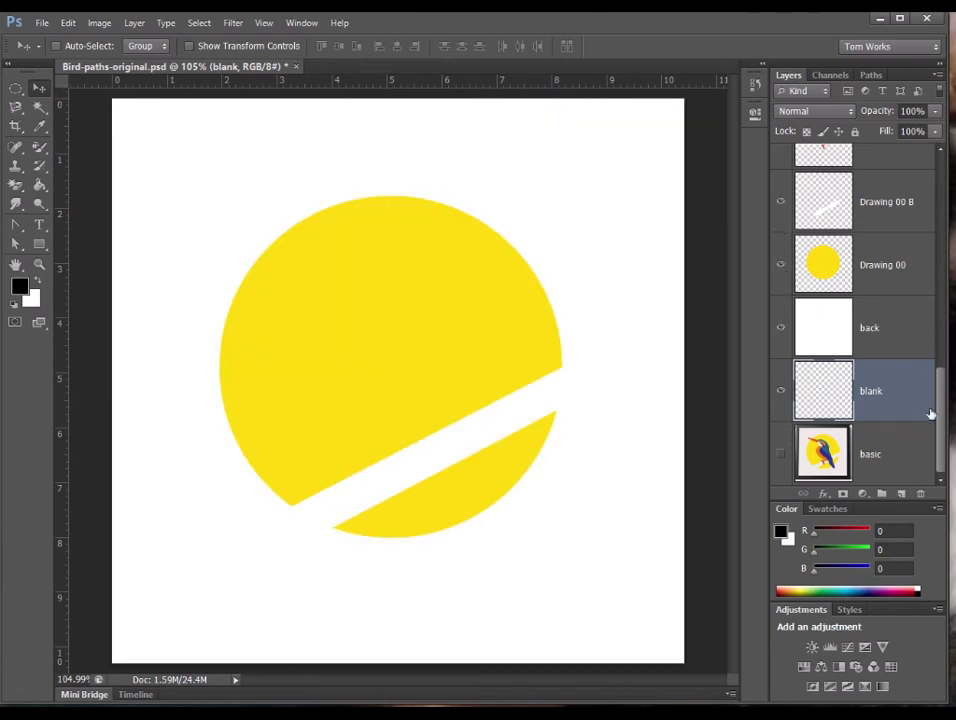
{"action": "left_click_drag", "start_coordinate": [940, 410], "coordinate": [940, 360]}
{"action": "left_click", "coordinate": [781, 301]}
{"action": "left_click", "coordinate": [781, 238]}
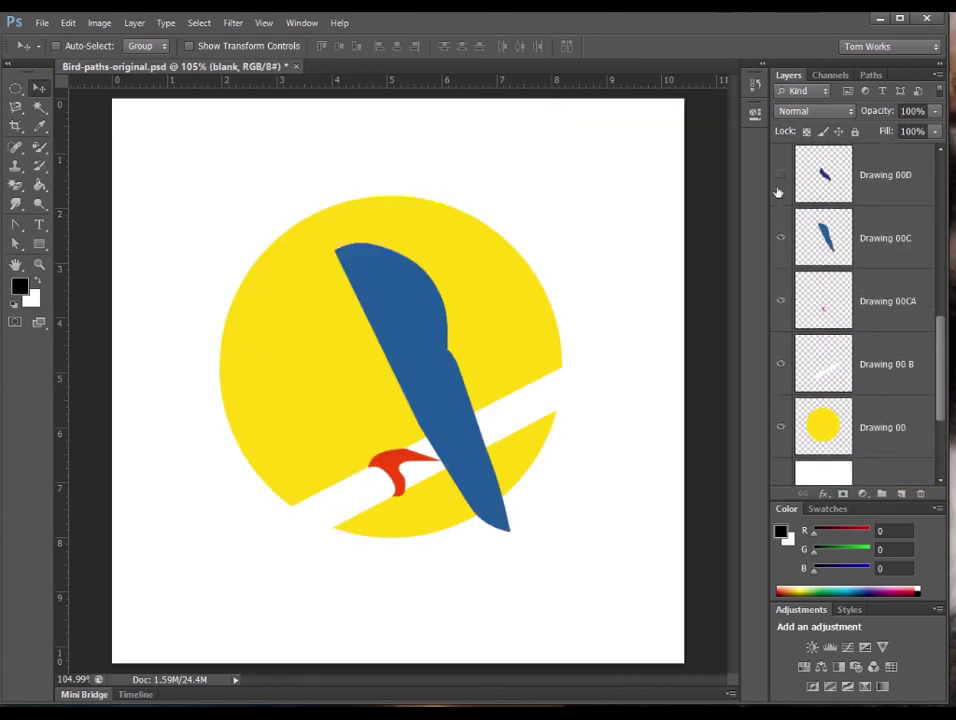
{"action": "left_click", "coordinate": [781, 175]}
Step: Show the beak, eye patch, Eye-outer, Eye-Inner, throat and breast layers (Drawing 01–05)
{"action": "scroll", "coordinate": [939, 376], "scroll_direction": "up", "scroll_amount": 4}
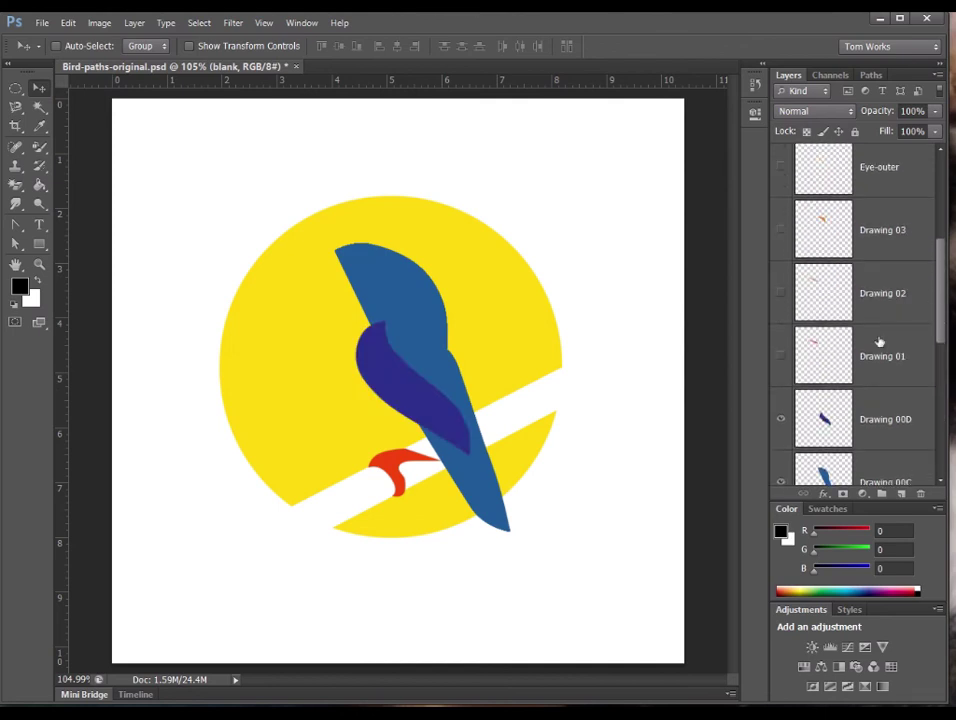
{"action": "left_click", "coordinate": [781, 356]}
{"action": "left_click", "coordinate": [781, 293]}
{"action": "left_click", "coordinate": [781, 230]}
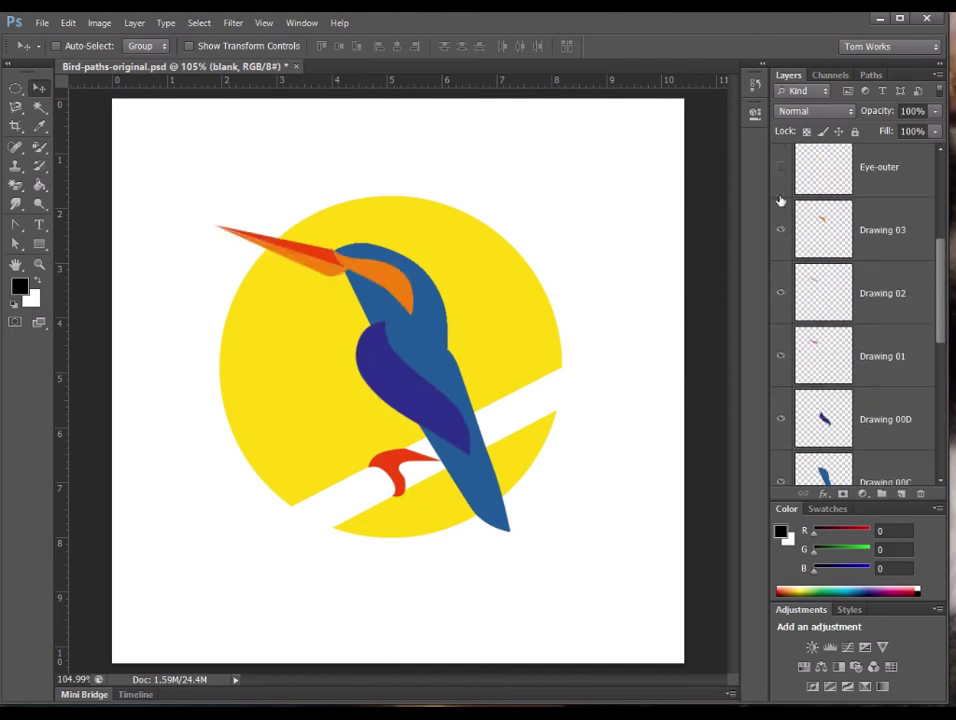
{"action": "left_click", "coordinate": [781, 170]}
{"action": "left_click_drag", "start_coordinate": [942, 253], "coordinate": [942, 195]}
{"action": "left_click", "coordinate": [781, 365]}
{"action": "left_click", "coordinate": [781, 301]}
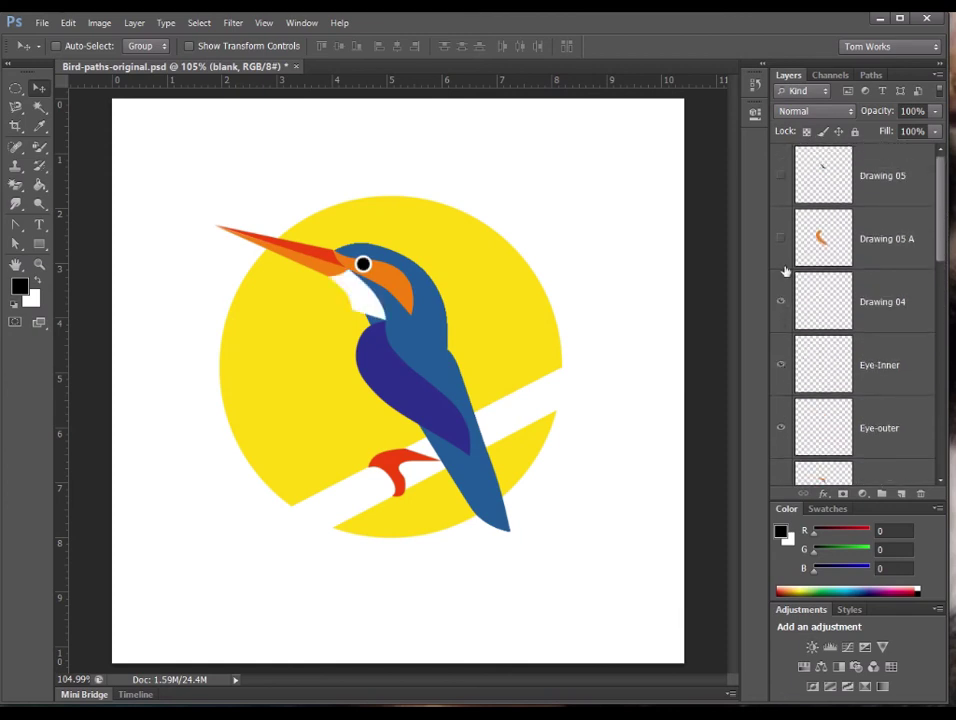
{"action": "left_click", "coordinate": [781, 238]}
{"action": "left_click", "coordinate": [781, 175]}
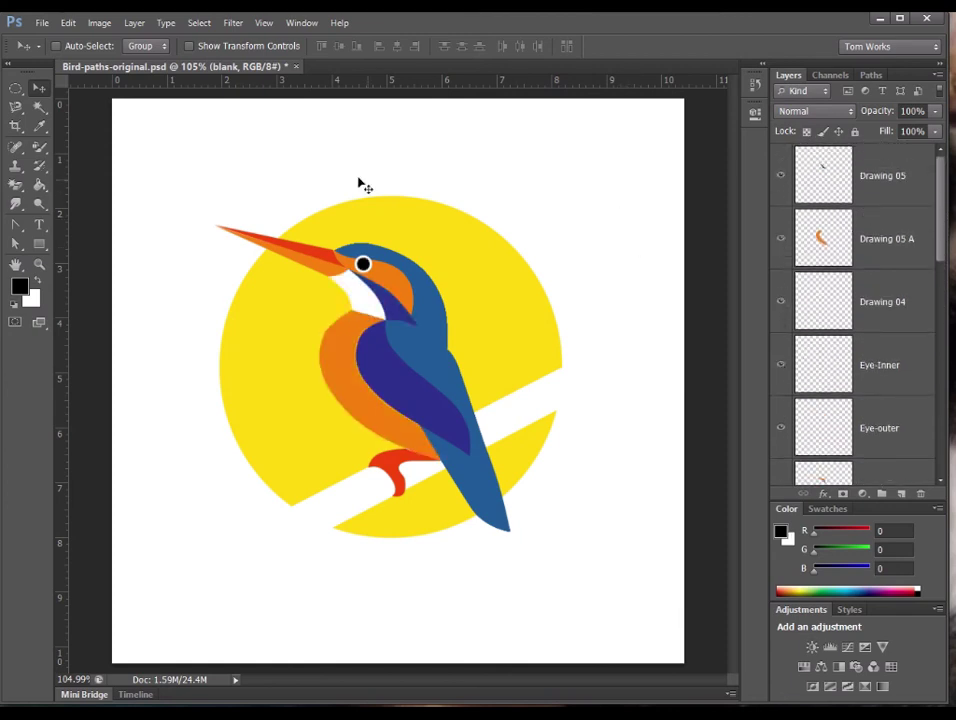
{"action": "left_click", "coordinate": [42, 23]}
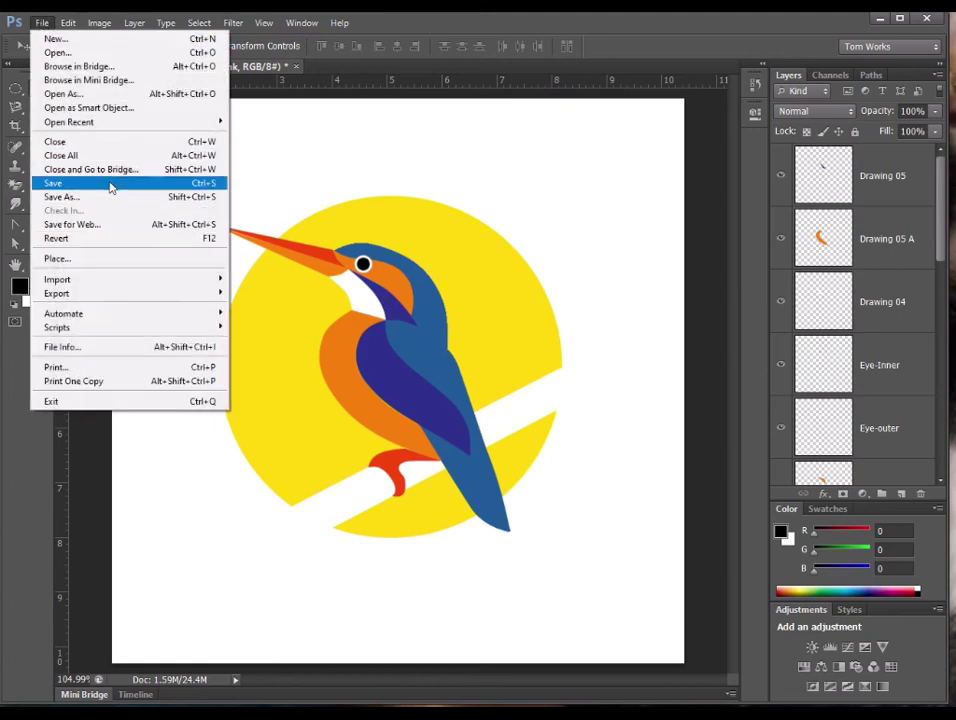
Step: Save over Bird-paths-original.psd, replacing it and accepting Maximize Compatibility
{"action": "left_click", "coordinate": [60, 198]}
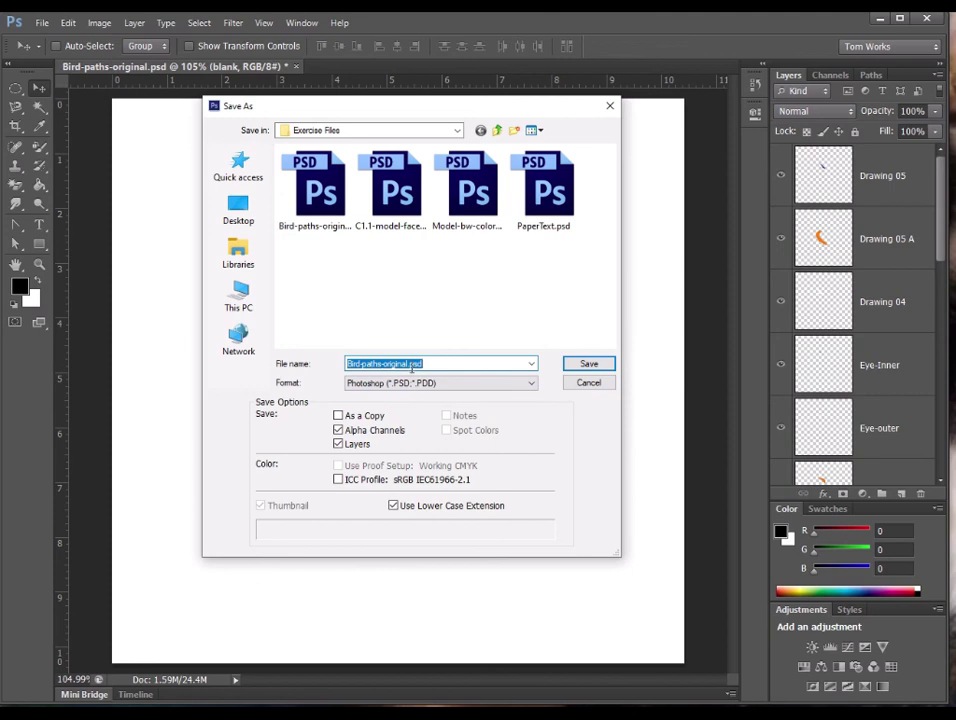
{"action": "left_click", "coordinate": [585, 366]}
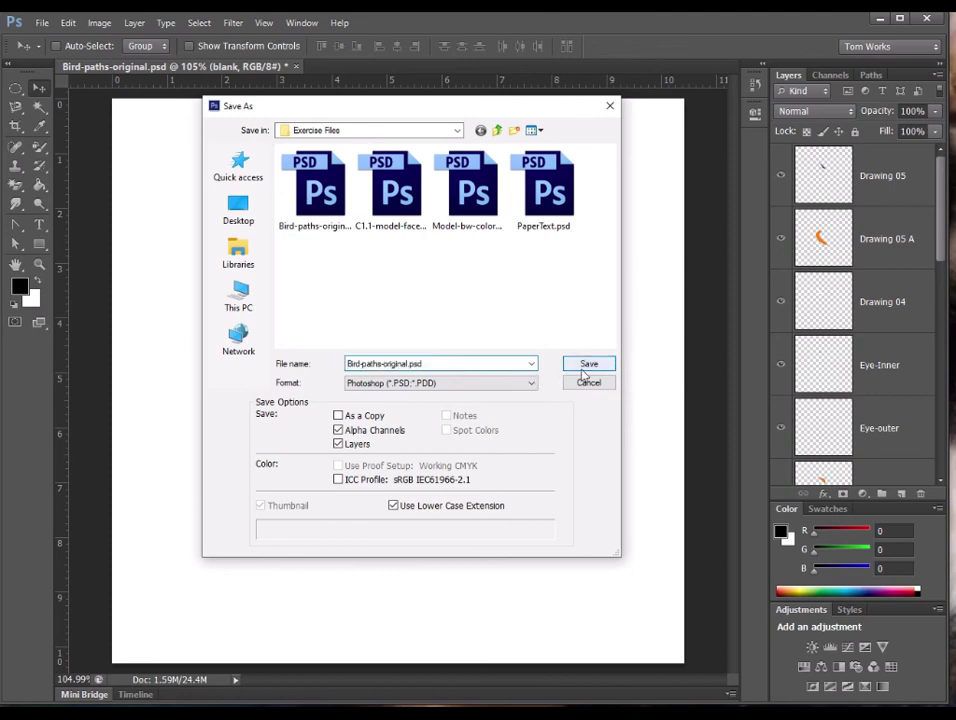
{"action": "left_click", "coordinate": [441, 283]}
{"action": "left_click", "coordinate": [848, 228]}
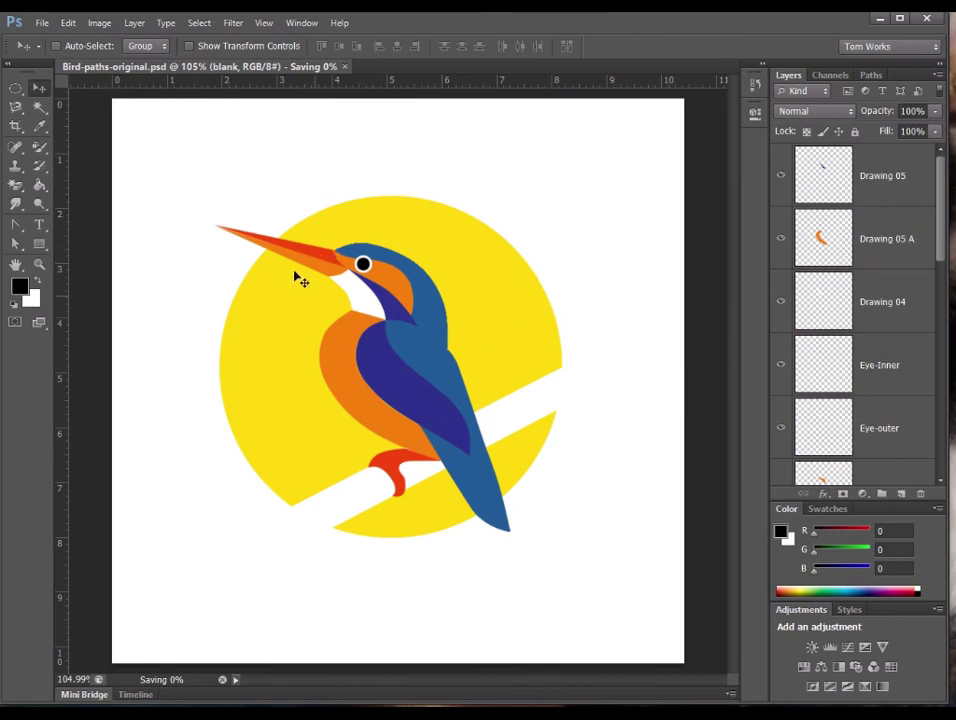
{"action": "left_click", "coordinate": [44, 23]}
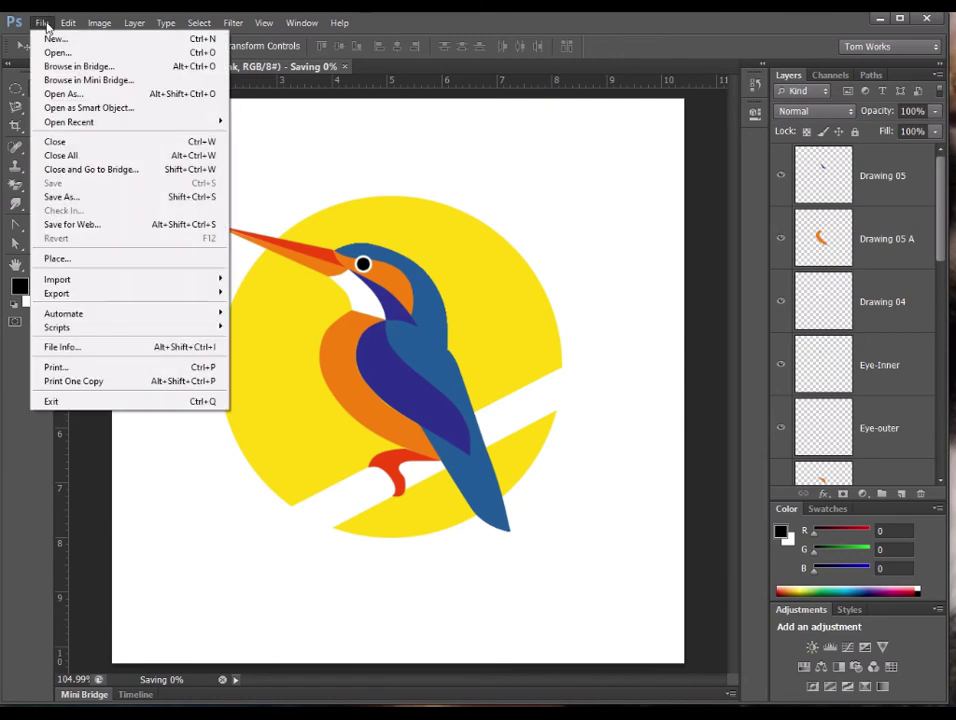
Step: Save for Web as a Maximum-quality JPEG, replacing Bird-Logo.jpg in Exercise Files
{"action": "left_click", "coordinate": [80, 230]}
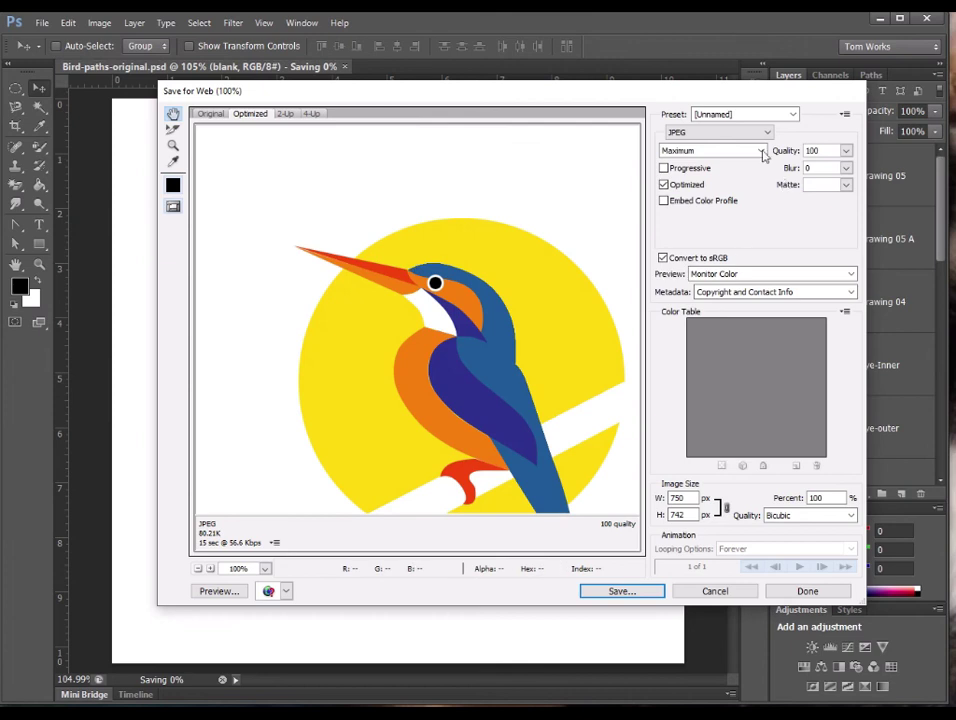
{"action": "left_click", "coordinate": [767, 134]}
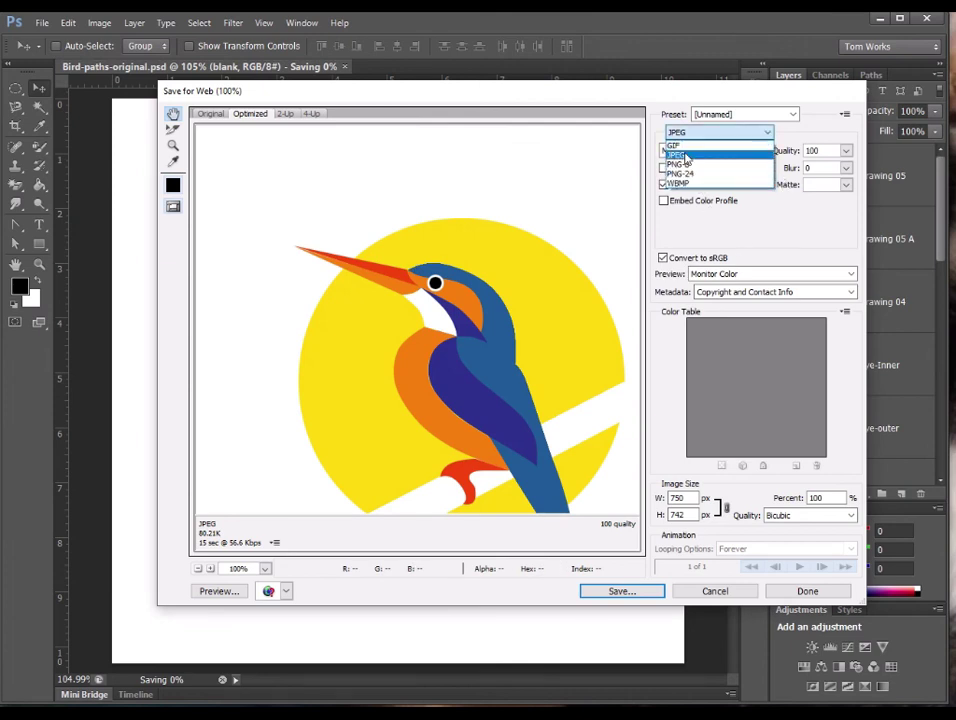
{"action": "left_click", "coordinate": [685, 156]}
{"action": "left_click", "coordinate": [687, 152]}
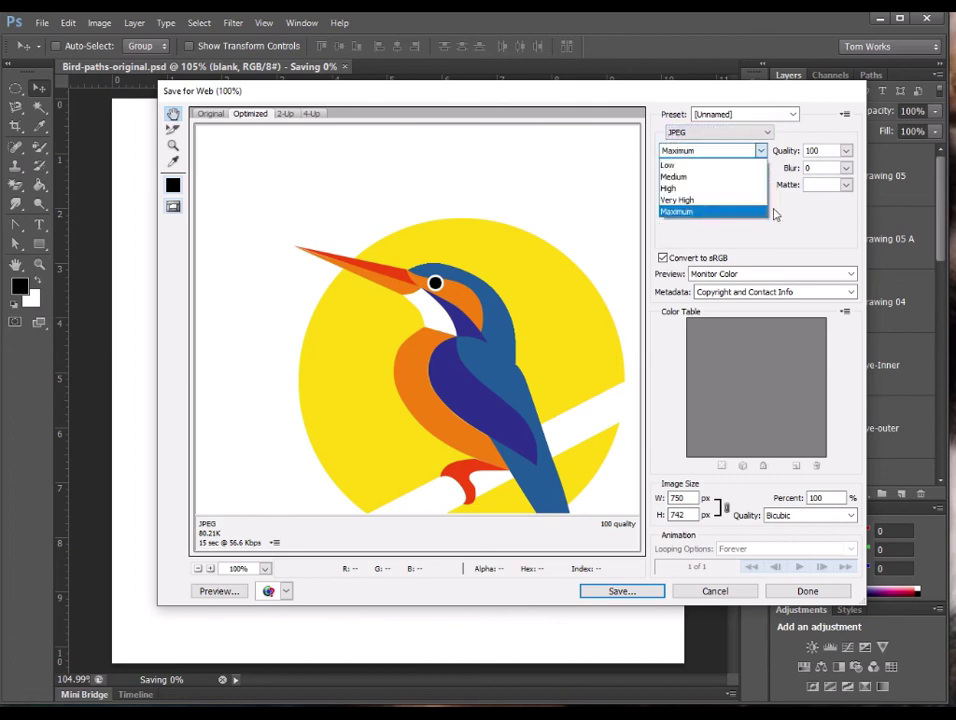
{"action": "left_click", "coordinate": [862, 95]}
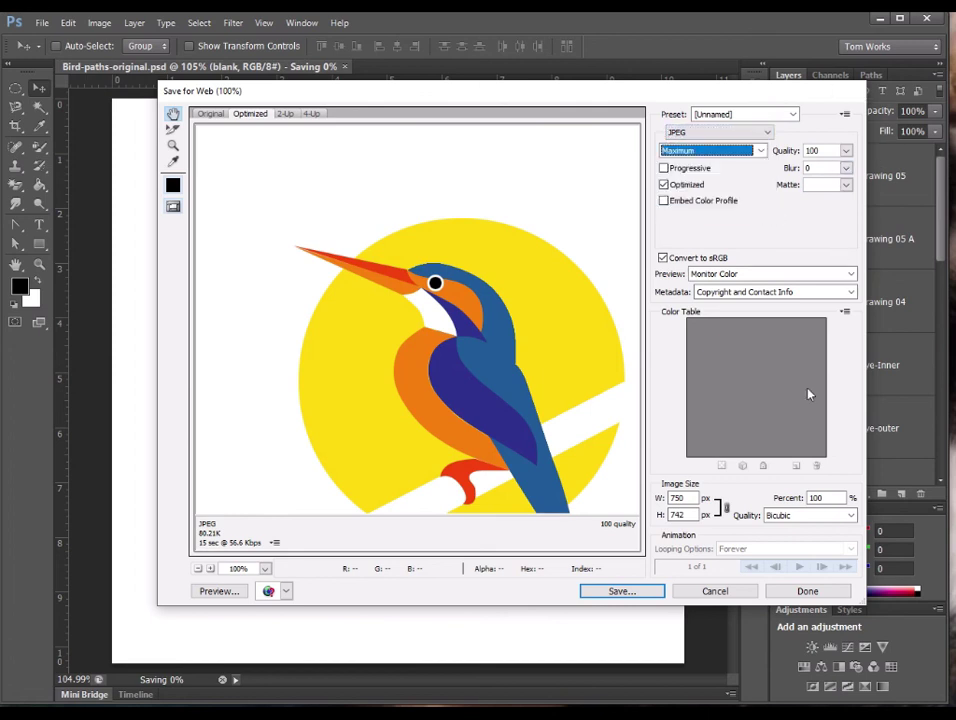
{"action": "left_click", "coordinate": [645, 592]}
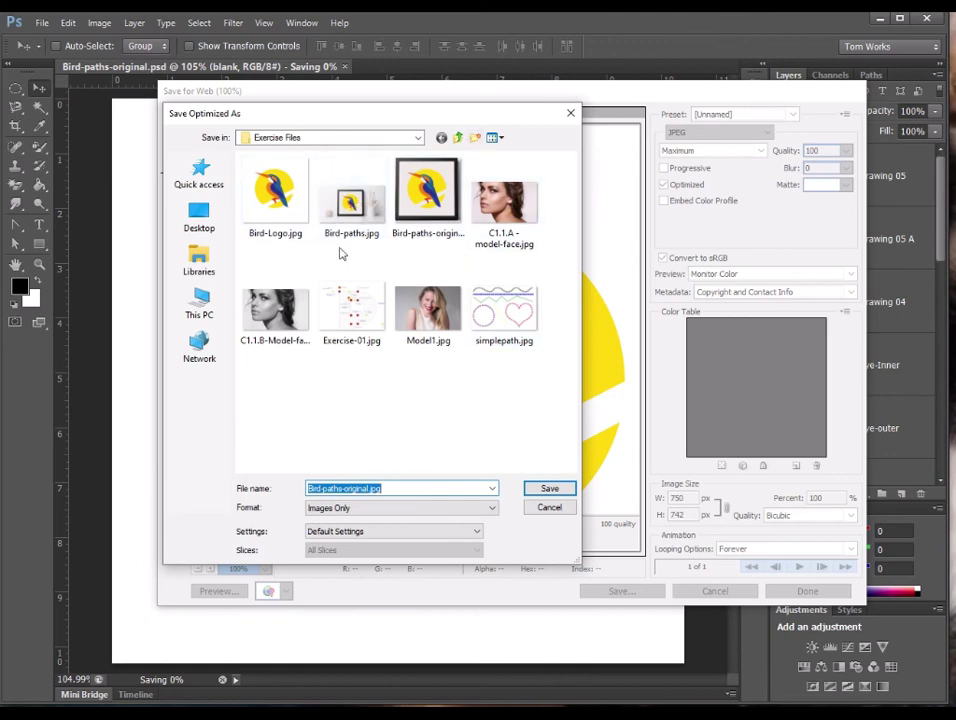
{"action": "left_click", "coordinate": [285, 208]}
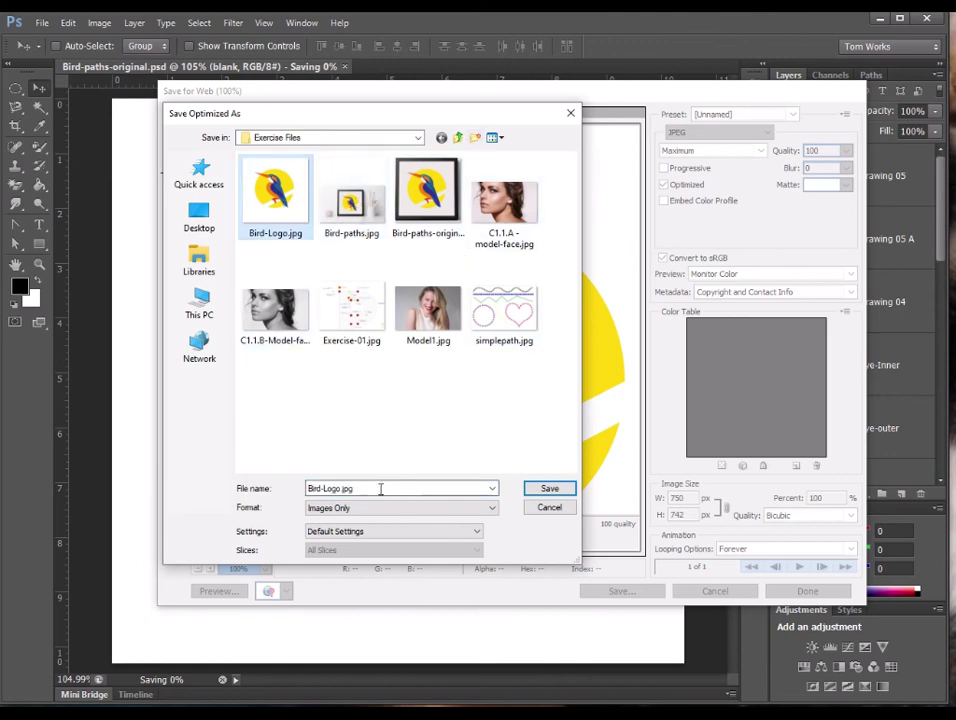
{"action": "left_click", "coordinate": [555, 497]}
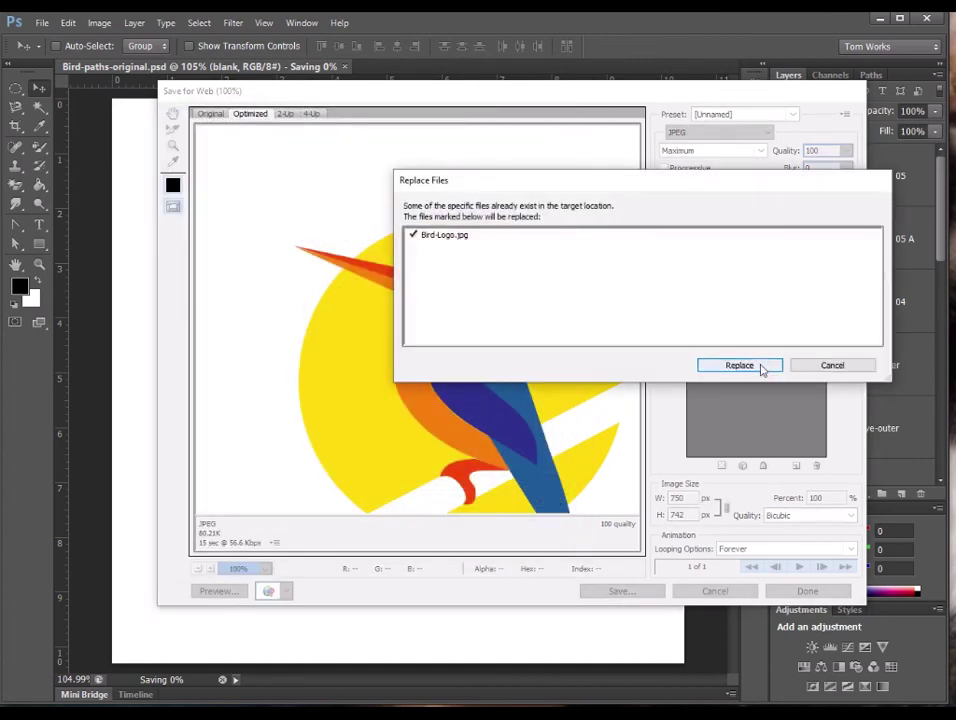
{"action": "left_click", "coordinate": [758, 369]}
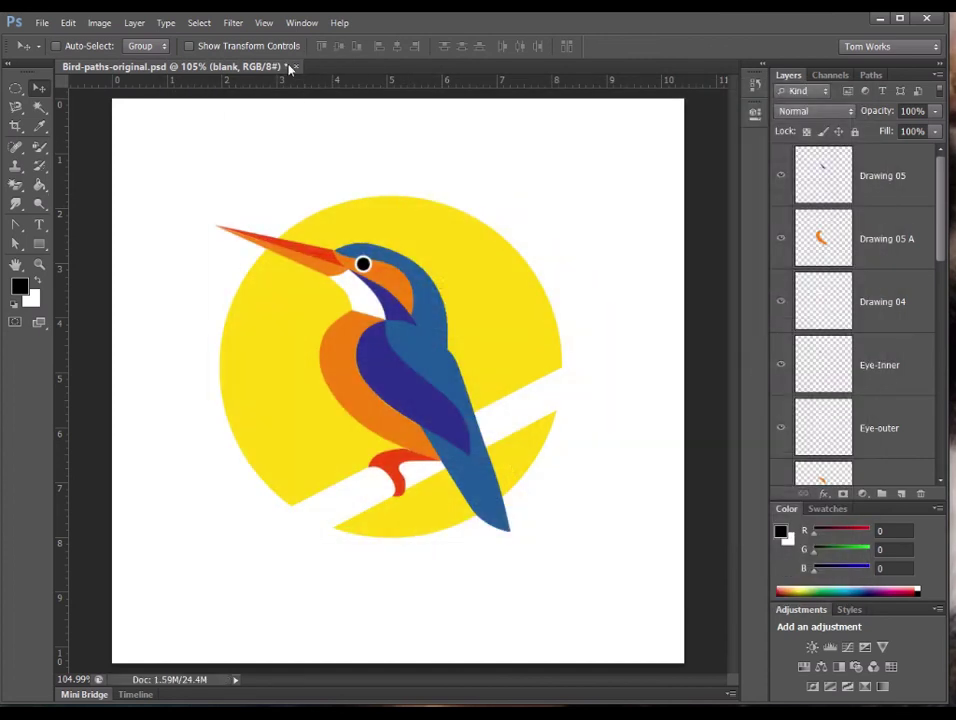
Step: Close the bird document without saving and launch Illustrator CS6 by searching 'ill'
{"action": "left_click", "coordinate": [296, 67]}
{"action": "left_click", "coordinate": [474, 281]}
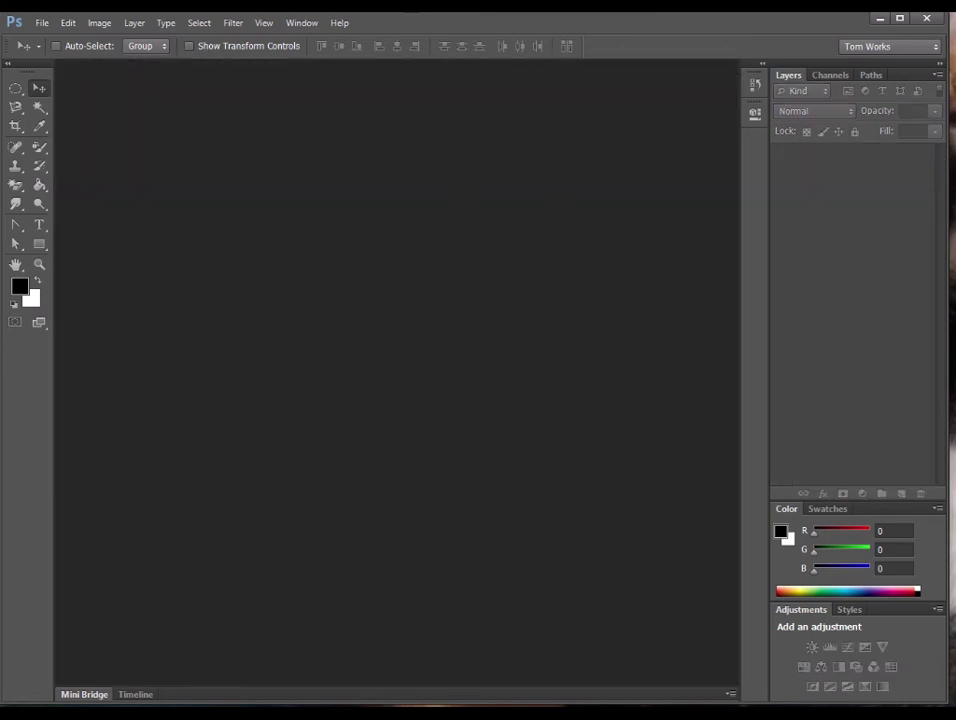
{"action": "key", "text": "super"}
{"action": "type", "text": "ill"}
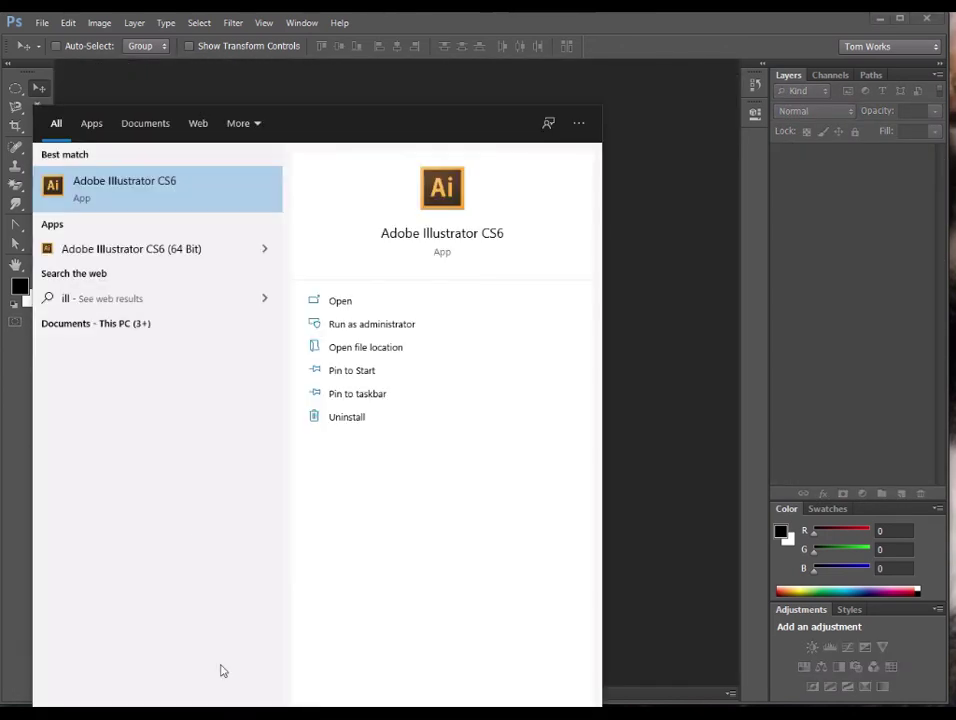
{"action": "left_click", "coordinate": [164, 199]}
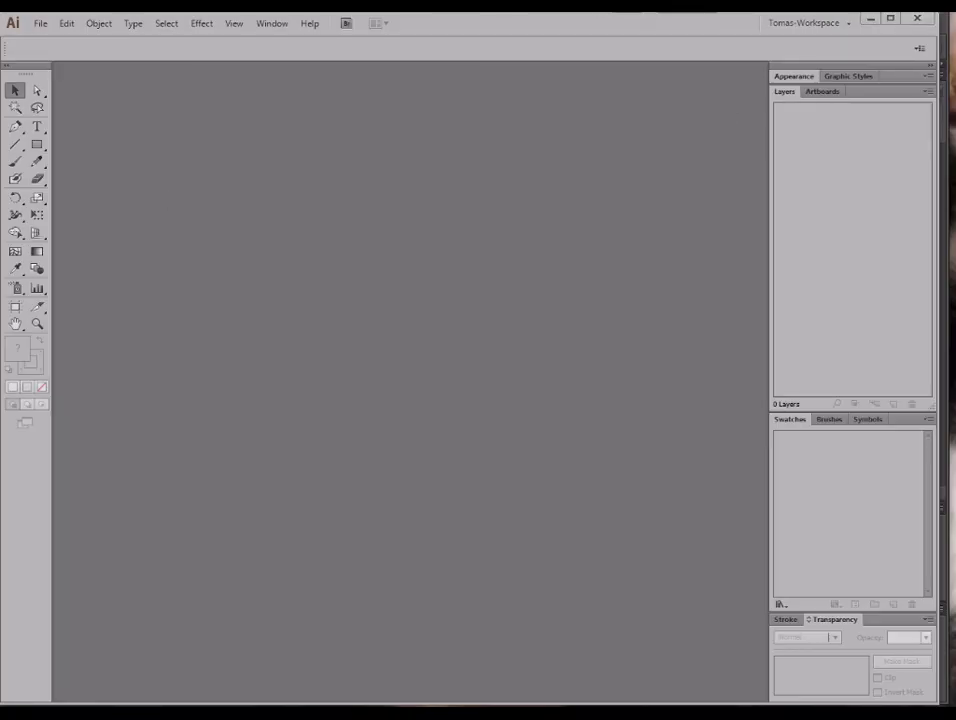
Step: Drag Bird-Logo.jpg from Exercise Files into Illustrator and marquee-select the placed image
{"action": "left_click_drag", "start_coordinate": [955, 147], "coordinate": [557, 167]}
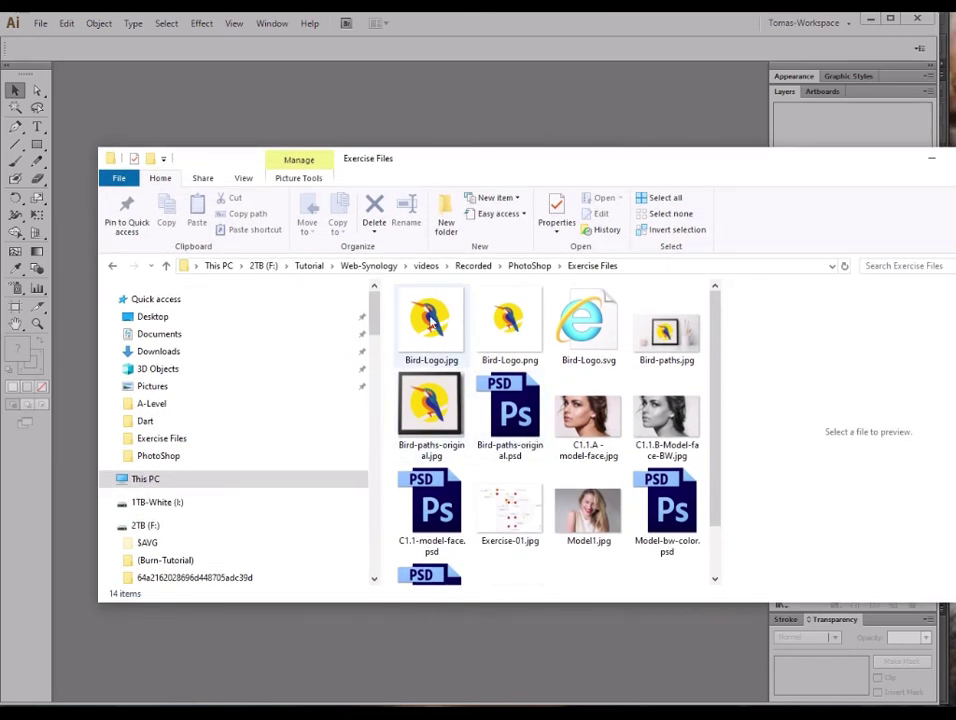
{"action": "left_click", "coordinate": [431, 320]}
{"action": "left_click_drag", "start_coordinate": [427, 337], "coordinate": [547, 125]}
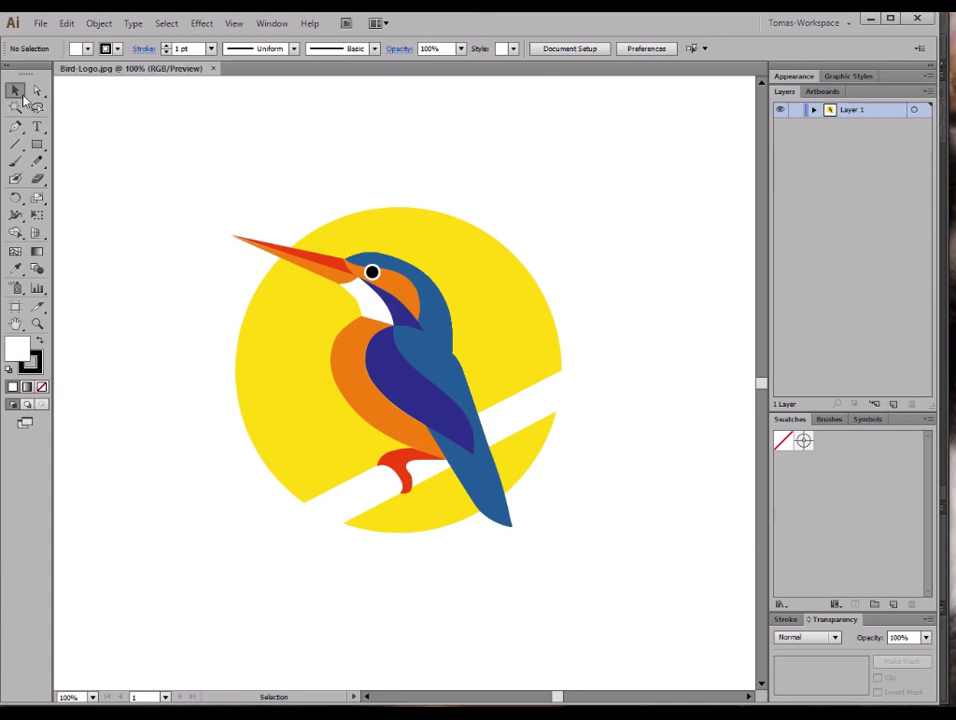
{"action": "left_click_drag", "start_coordinate": [662, 655], "coordinate": [585, 550]}
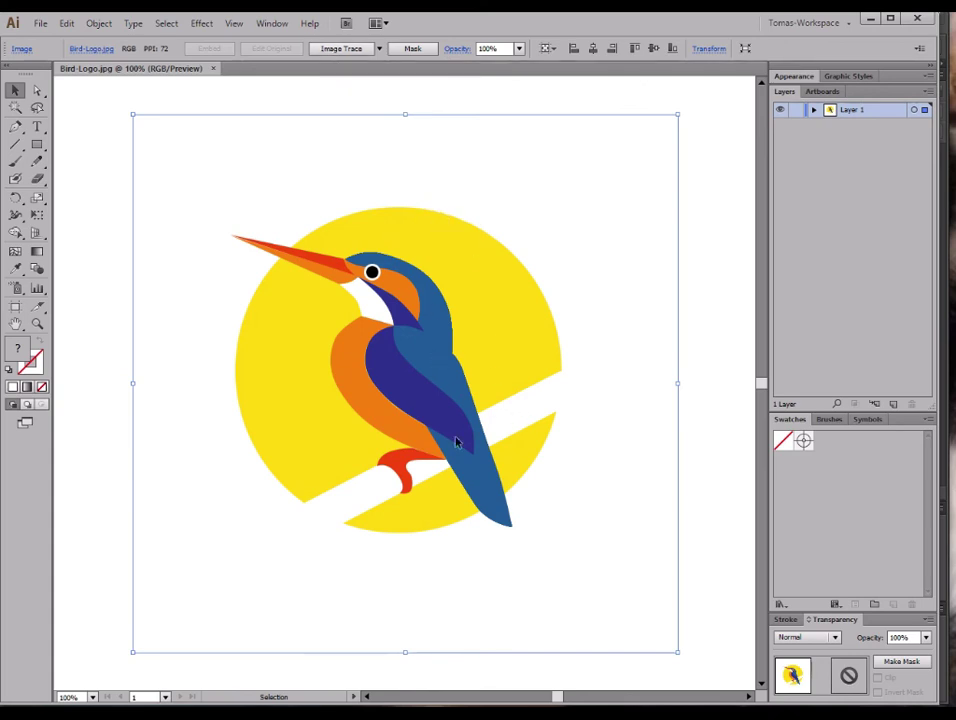
Step: Apply the 6 Colors Image Trace preset to the bird image and select the result
{"action": "left_click", "coordinate": [379, 49]}
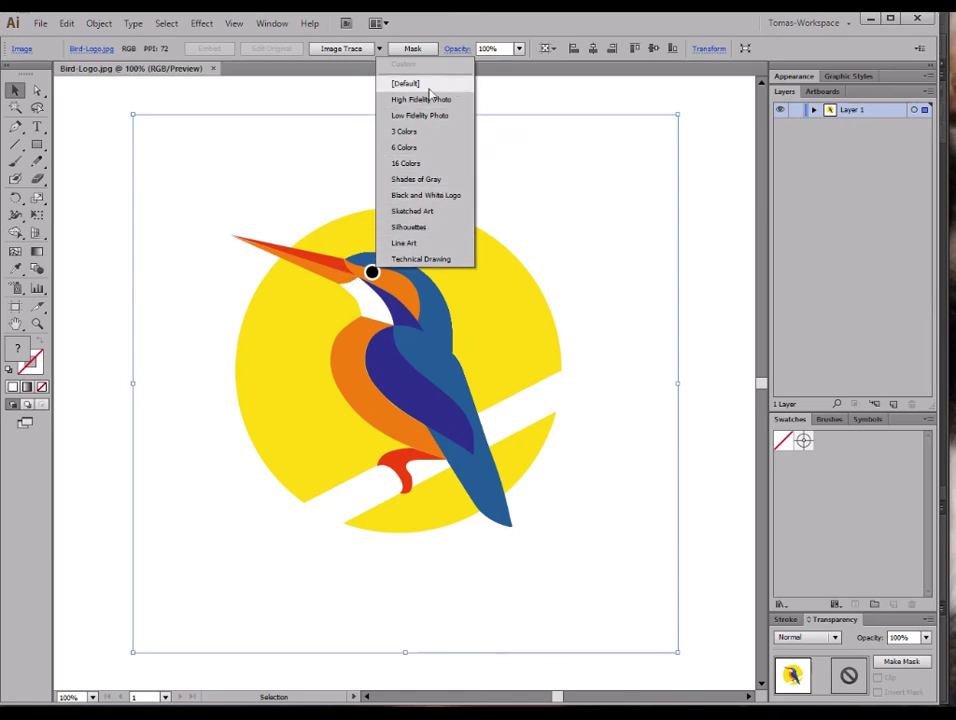
{"action": "left_click", "coordinate": [419, 152]}
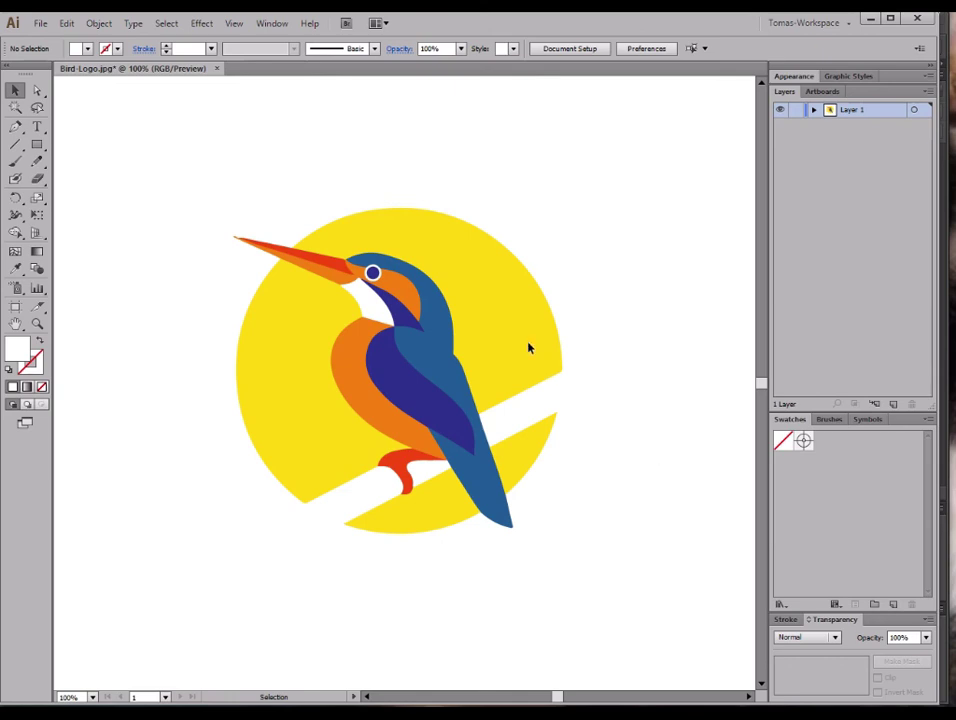
{"action": "left_click_drag", "start_coordinate": [726, 672], "coordinate": [508, 491]}
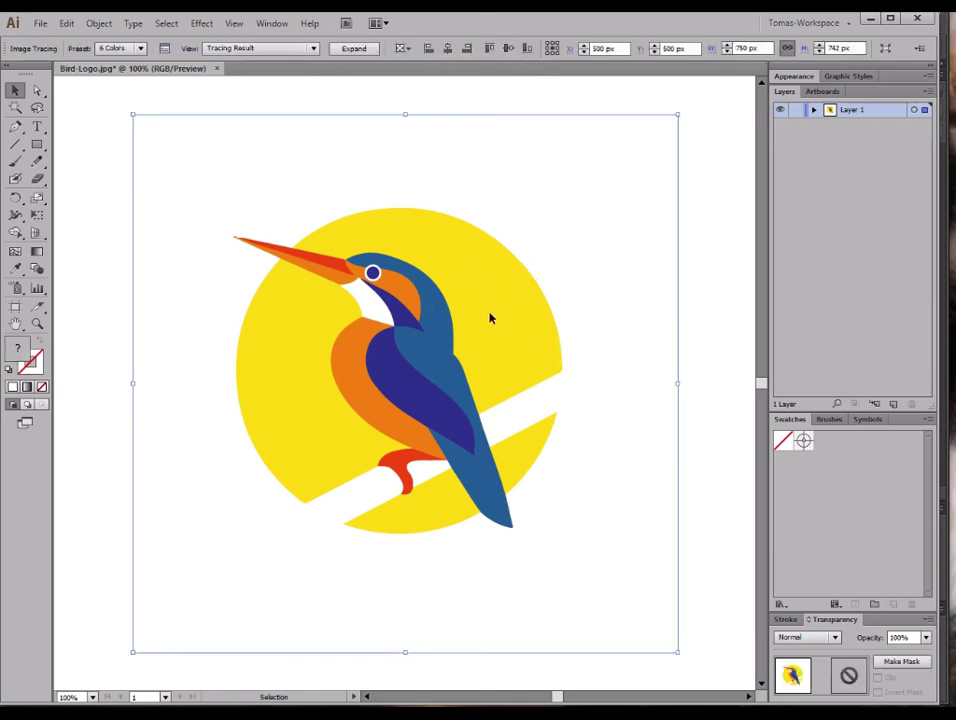
Step: Expand the tracing and inspect its eye circle and red beak paths in the Layers panel
{"action": "left_click", "coordinate": [355, 48]}
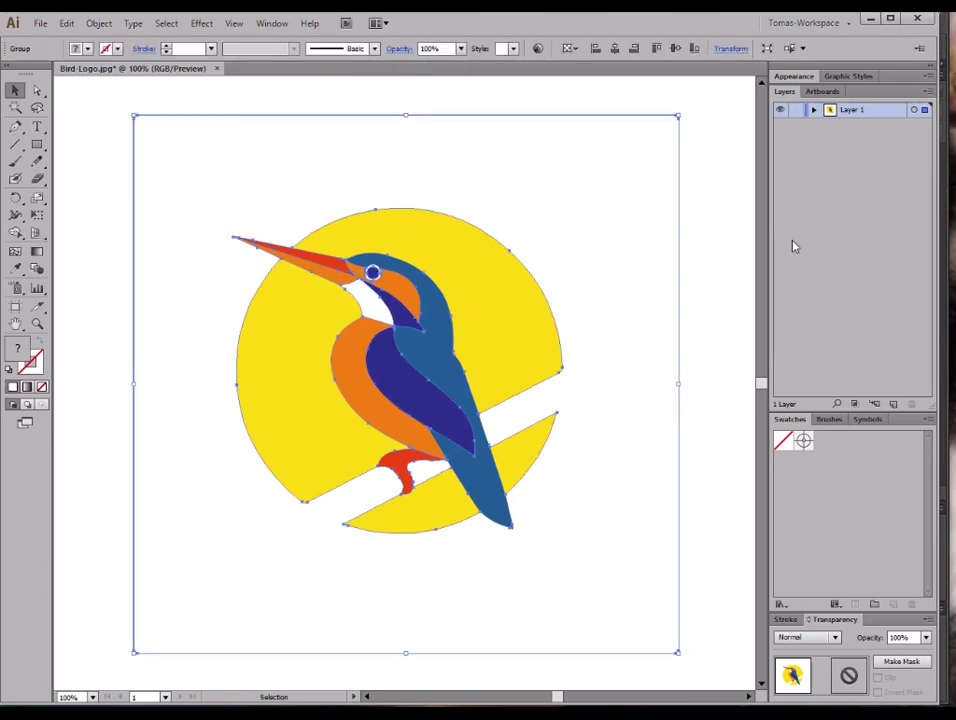
{"action": "left_click", "coordinate": [814, 110]}
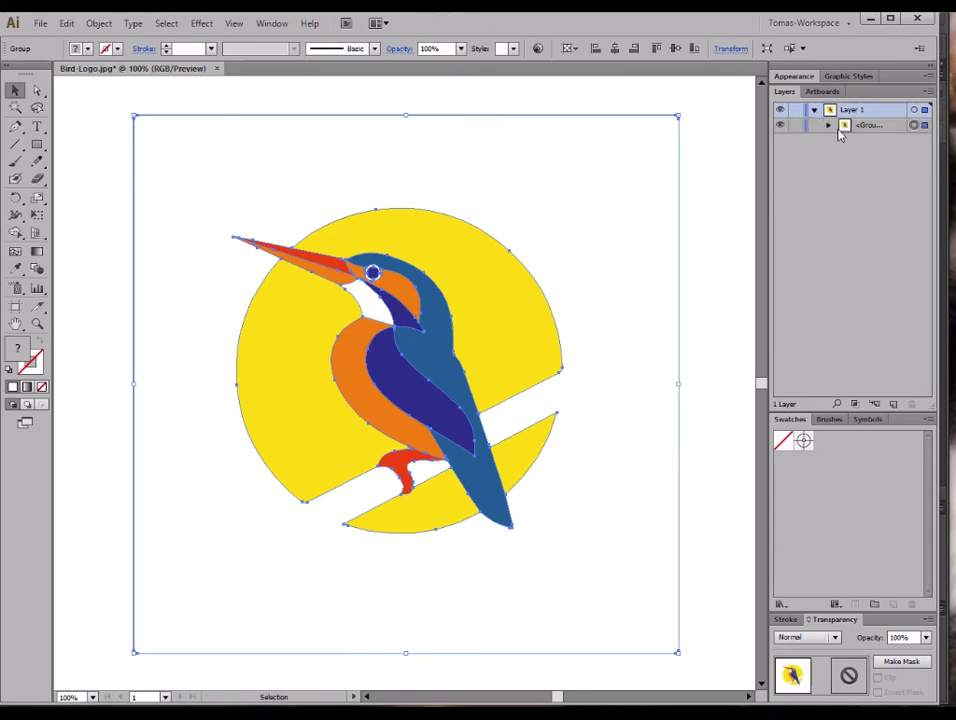
{"action": "left_click", "coordinate": [828, 126]}
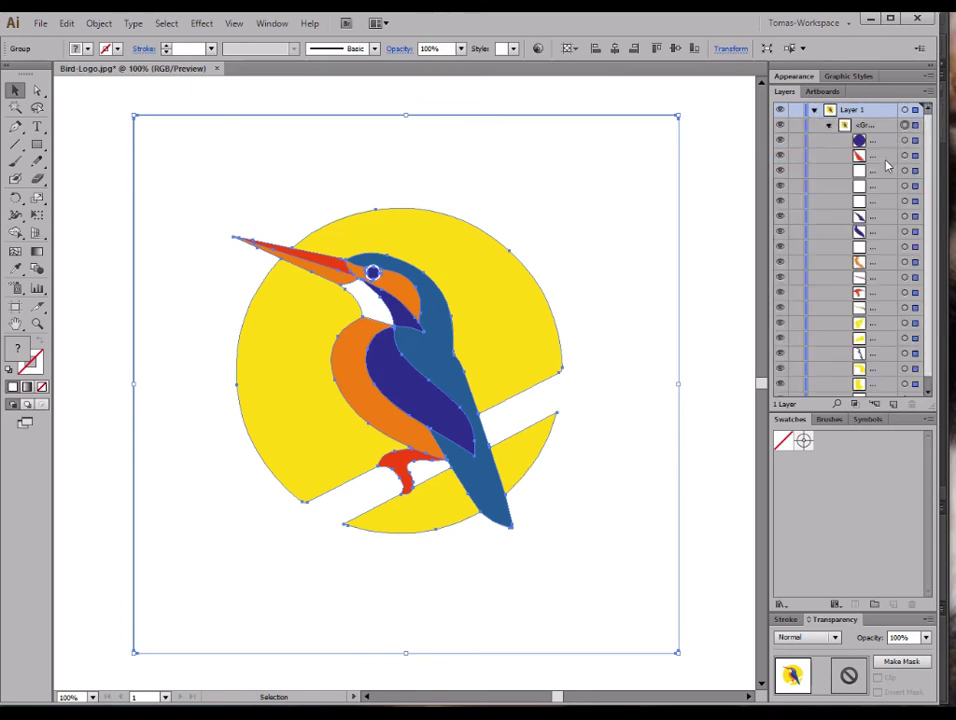
{"action": "left_click", "coordinate": [912, 141]}
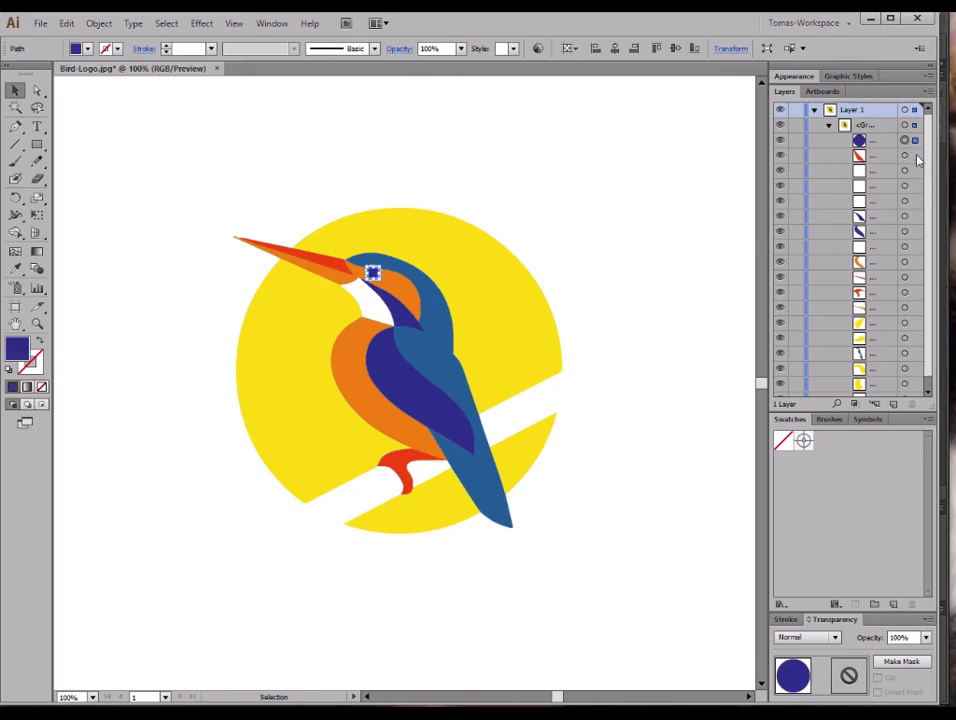
{"action": "left_click", "coordinate": [904, 155]}
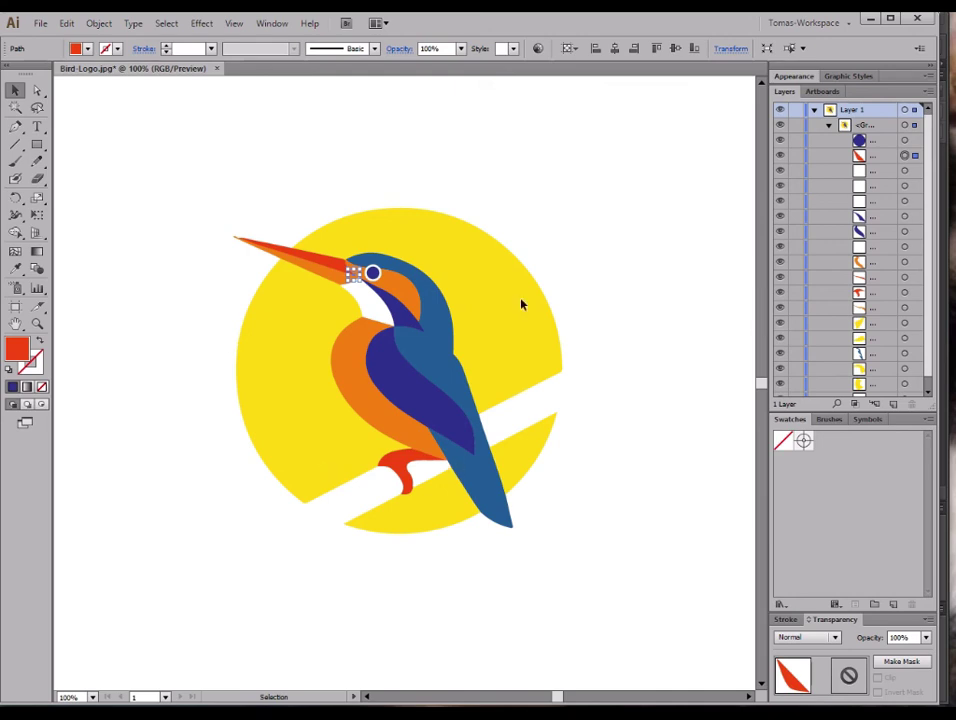
{"action": "left_click", "coordinate": [622, 559]}
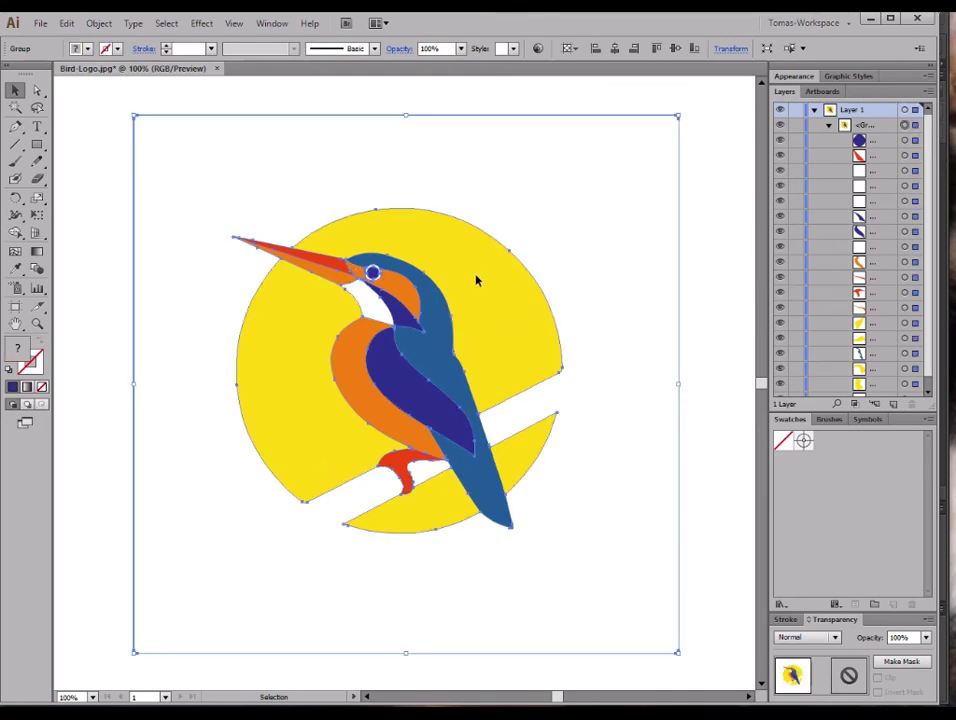
Step: Ungroup the traced paths and delete the white background shape
{"action": "right_click", "coordinate": [482, 304]}
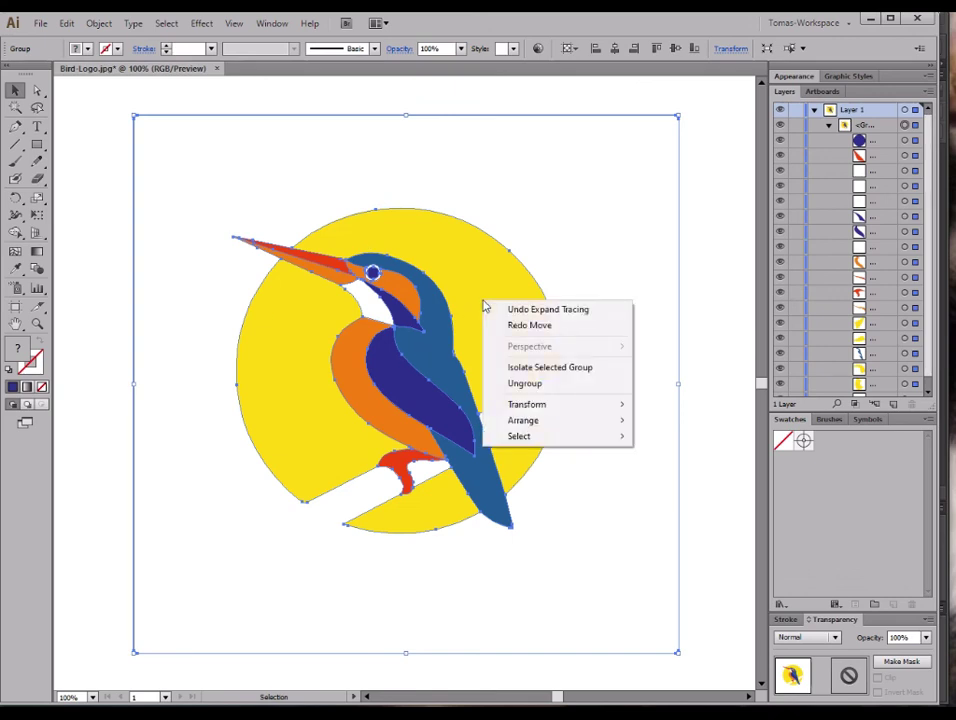
{"action": "left_click", "coordinate": [561, 385]}
{"action": "left_click", "coordinate": [740, 258]}
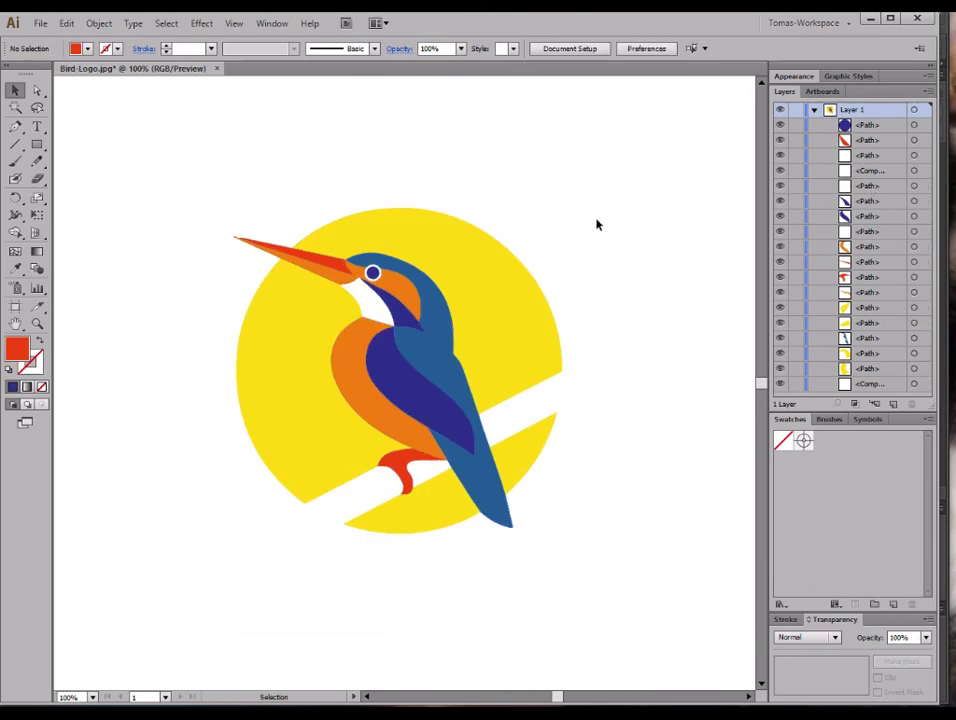
{"action": "left_click_drag", "start_coordinate": [704, 651], "coordinate": [611, 546]}
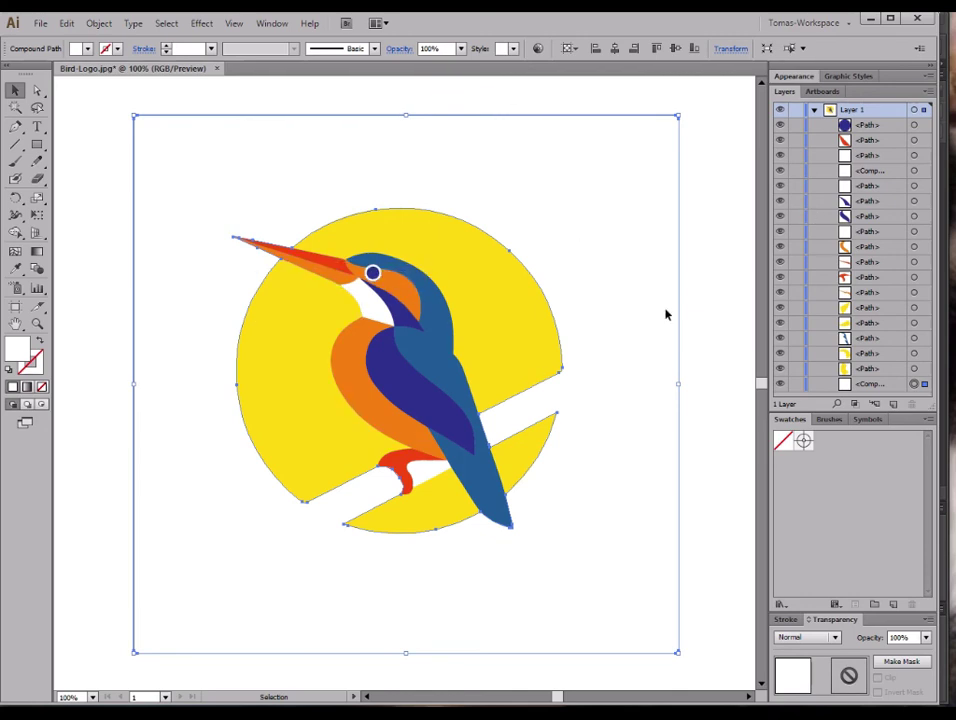
{"action": "left_click", "coordinate": [718, 269]}
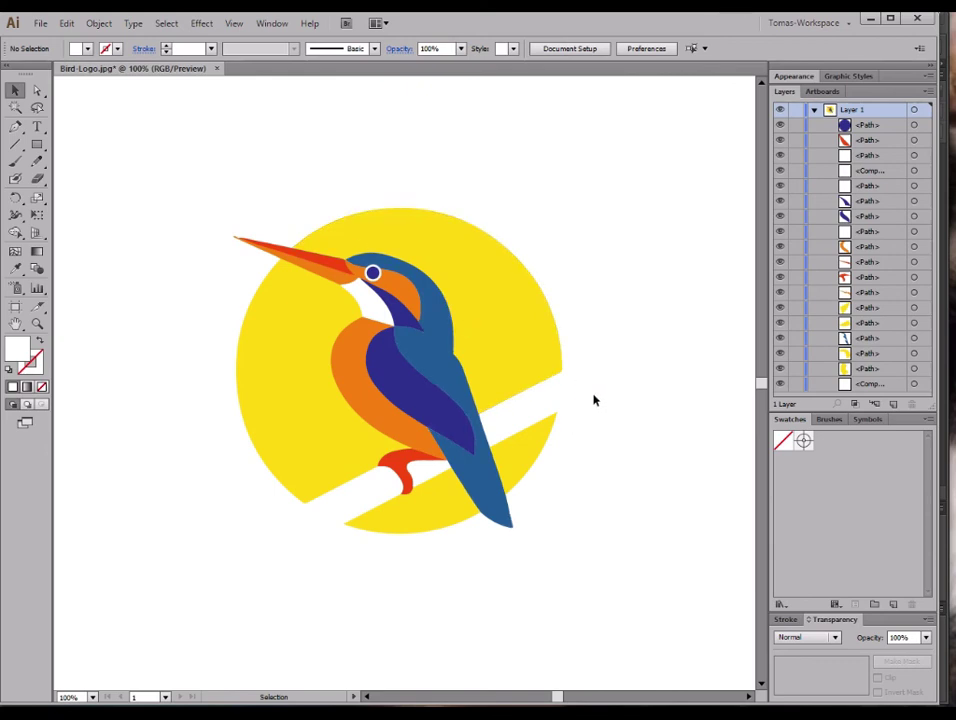
{"action": "left_click_drag", "start_coordinate": [717, 662], "coordinate": [610, 572]}
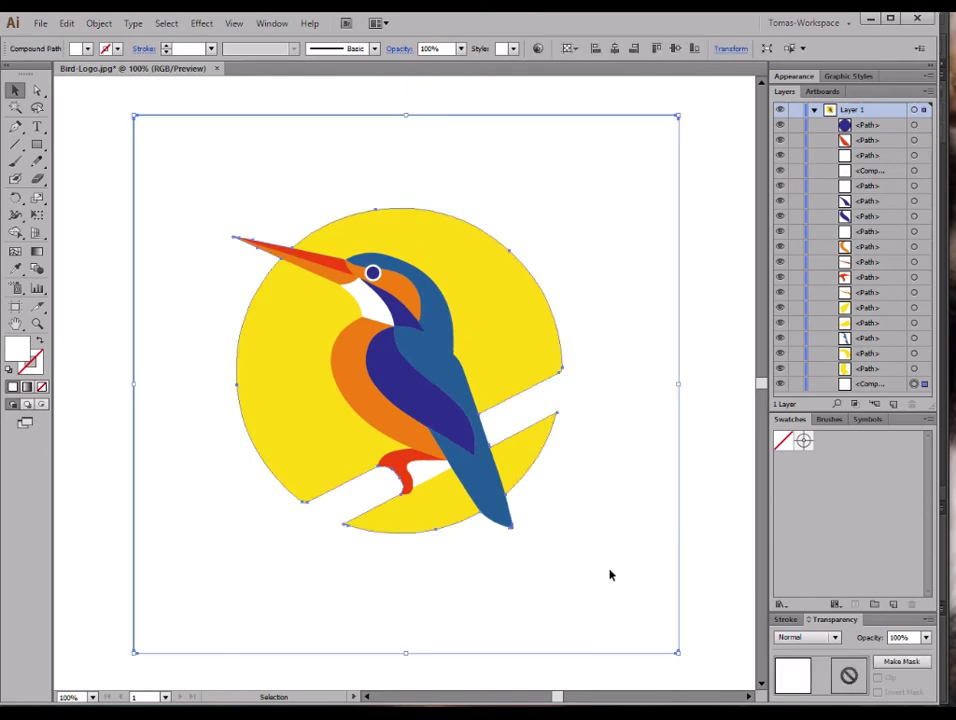
{"action": "key", "text": "Delete"}
Step: Test-move the yellow circle pieces, then undo so they sit back in place
{"action": "left_click_drag", "start_coordinate": [602, 426], "coordinate": [541, 394]}
{"action": "left_click_drag", "start_coordinate": [535, 458], "coordinate": [649, 433]}
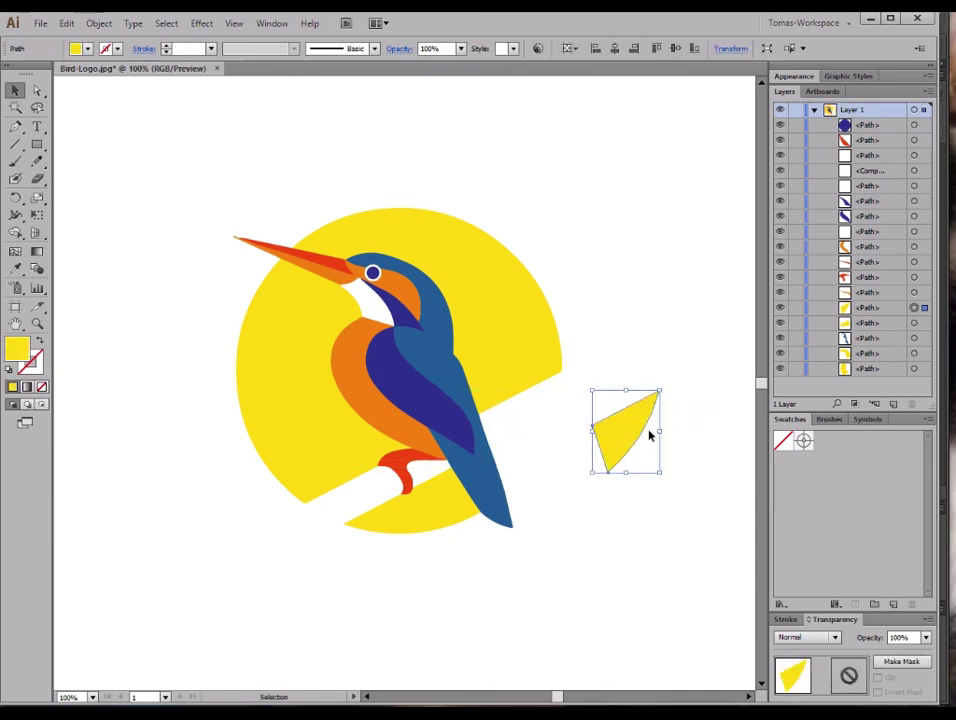
{"action": "left_click", "coordinate": [518, 305]}
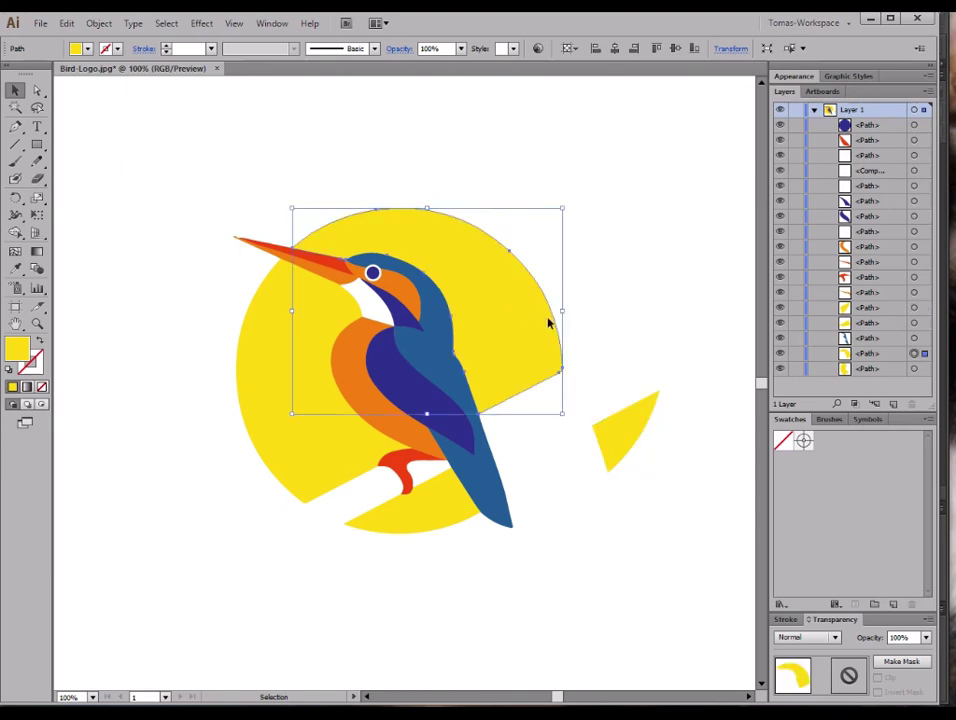
{"action": "left_click_drag", "start_coordinate": [551, 314], "coordinate": [637, 269]}
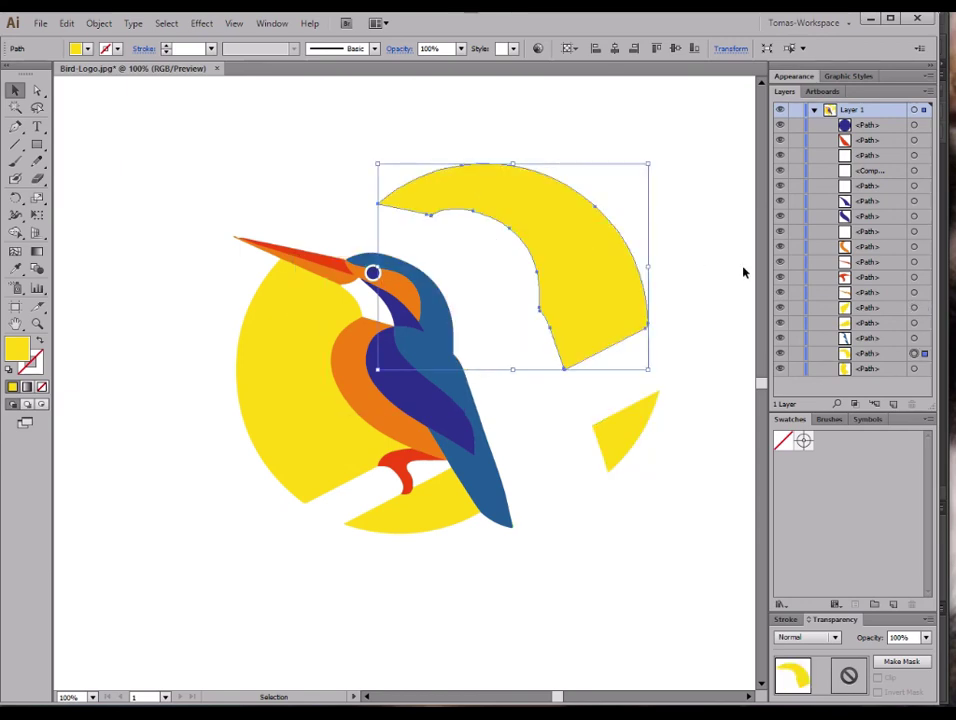
{"action": "key", "text": "ctrl+z"}
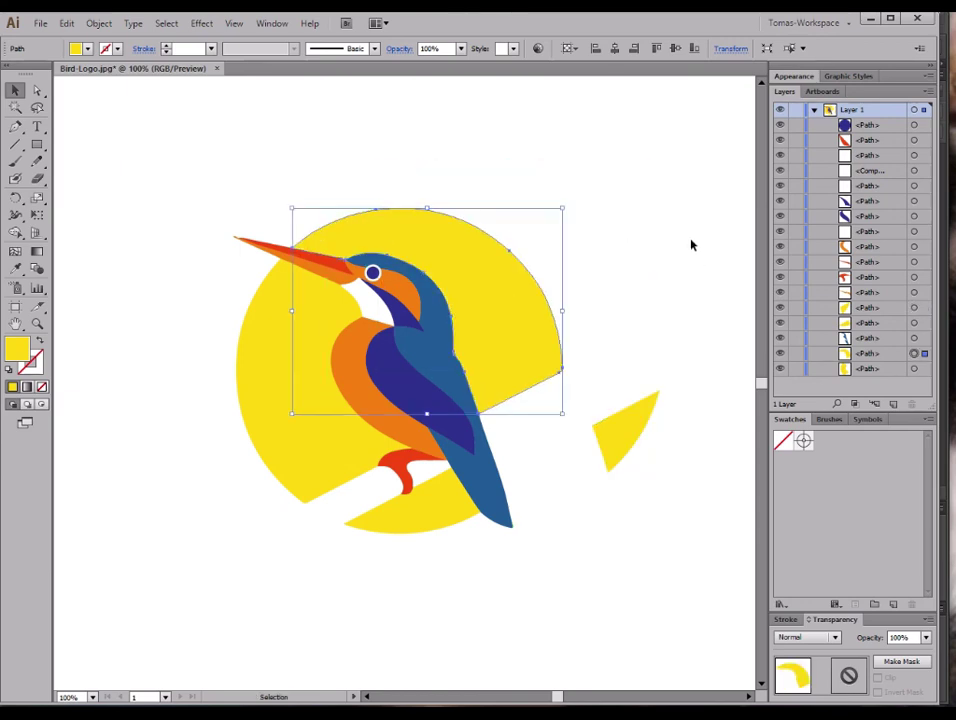
{"action": "key", "text": "a"}
{"action": "key", "text": "ctrl+z"}
{"action": "key", "text": "v"}
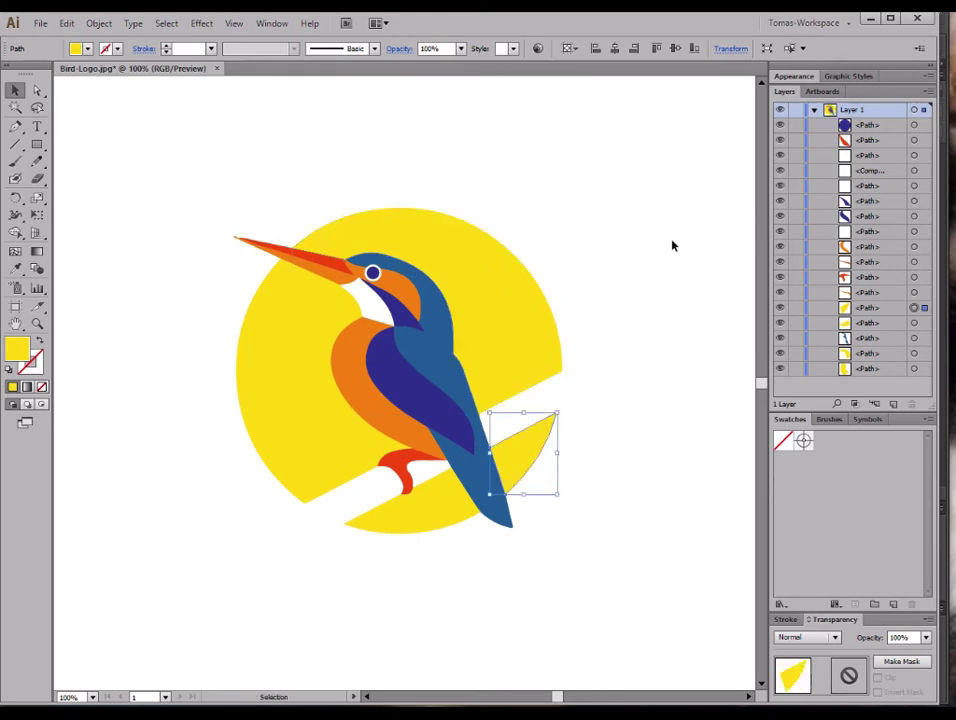
{"action": "left_click", "coordinate": [748, 463]}
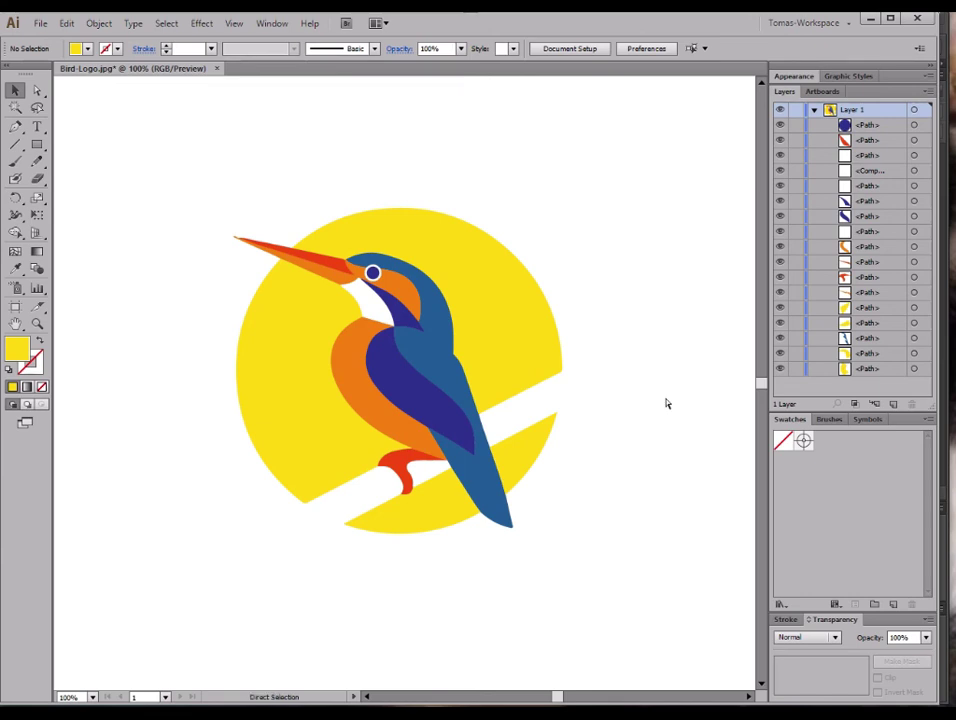
Step: Magnify the bird's body to inspect the wing's colour edges, then return to the full-artboard view
{"action": "key", "text": "ctrl+plus"}
{"action": "key", "text": "ctrl+plus"}
{"action": "key", "text": "ctrl+plus"}
{"action": "key", "text": "ctrl+plus"}
{"action": "key", "text": "ctrl+plus"}
{"action": "key", "text": "ctrl+plus"}
{"action": "key", "text": "ctrl+plus"}
{"action": "key", "text": "ctrl+plus"}
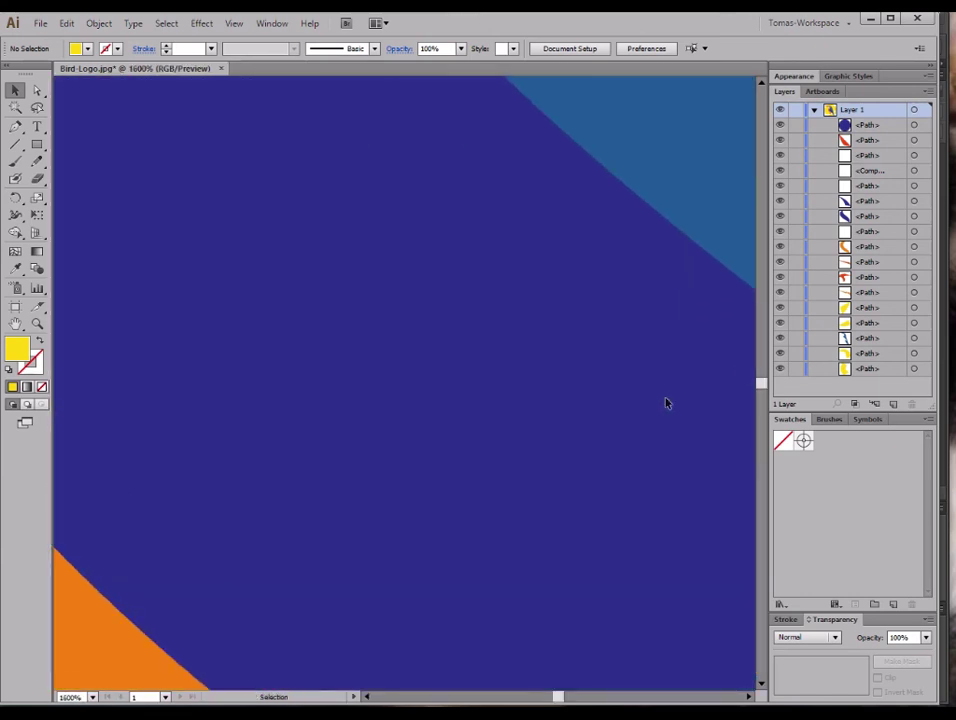
{"action": "left_click_drag", "start_coordinate": [372, 442], "coordinate": [551, 282]}
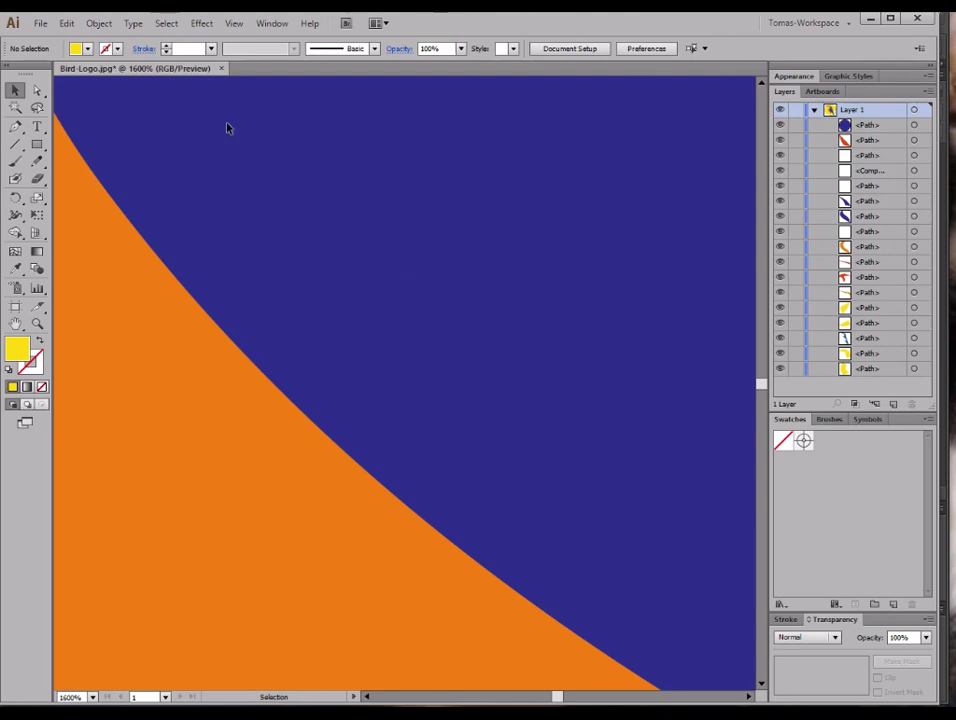
{"action": "key", "text": "ctrl+0"}
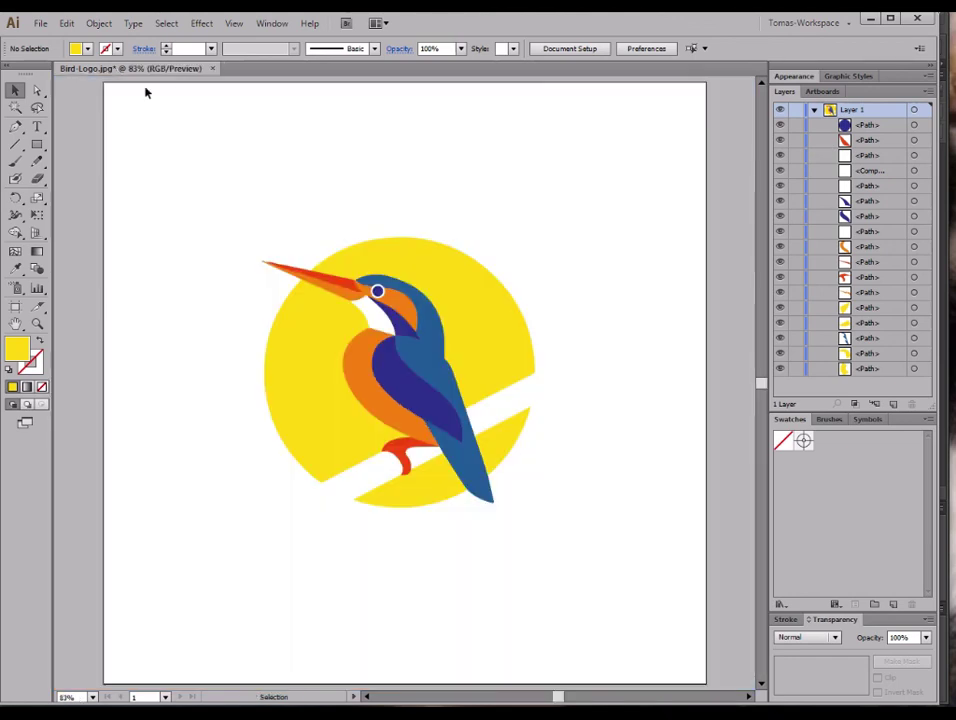
{"action": "left_click", "coordinate": [40, 23]}
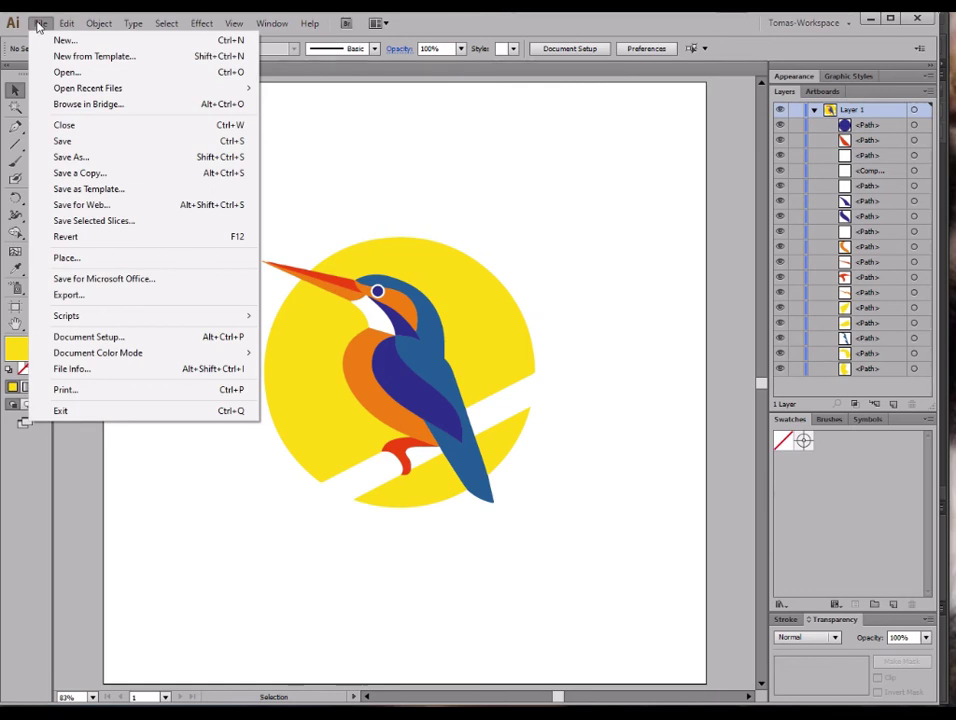
Step: Save the logo as Bird-Logo.ai in Exercise Files, accepting the default Illustrator options
{"action": "left_click", "coordinate": [83, 146]}
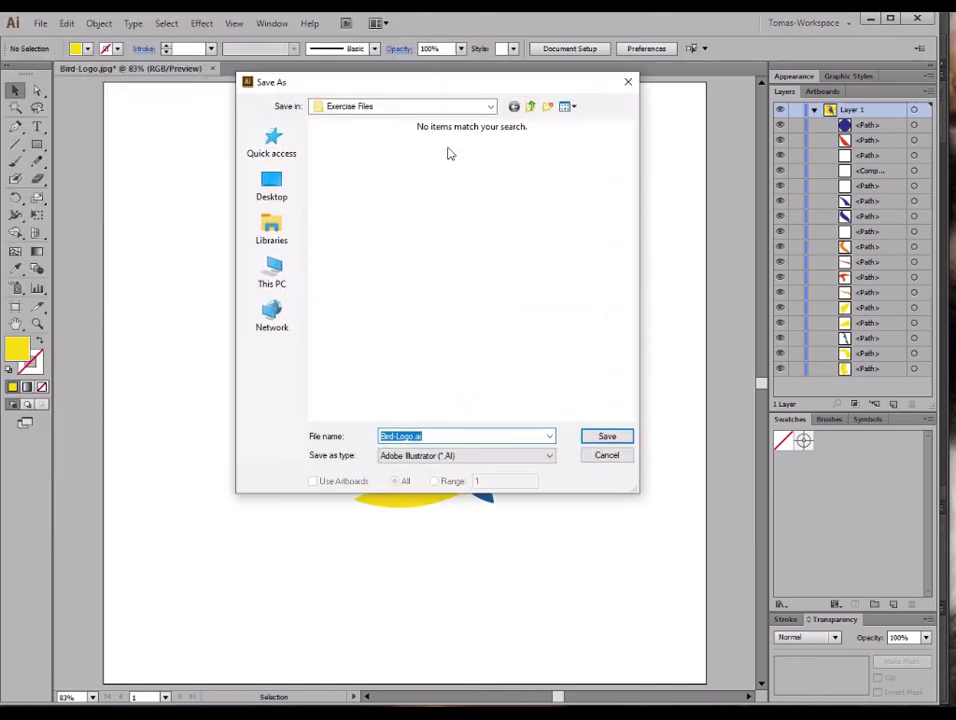
{"action": "left_click", "coordinate": [450, 437]}
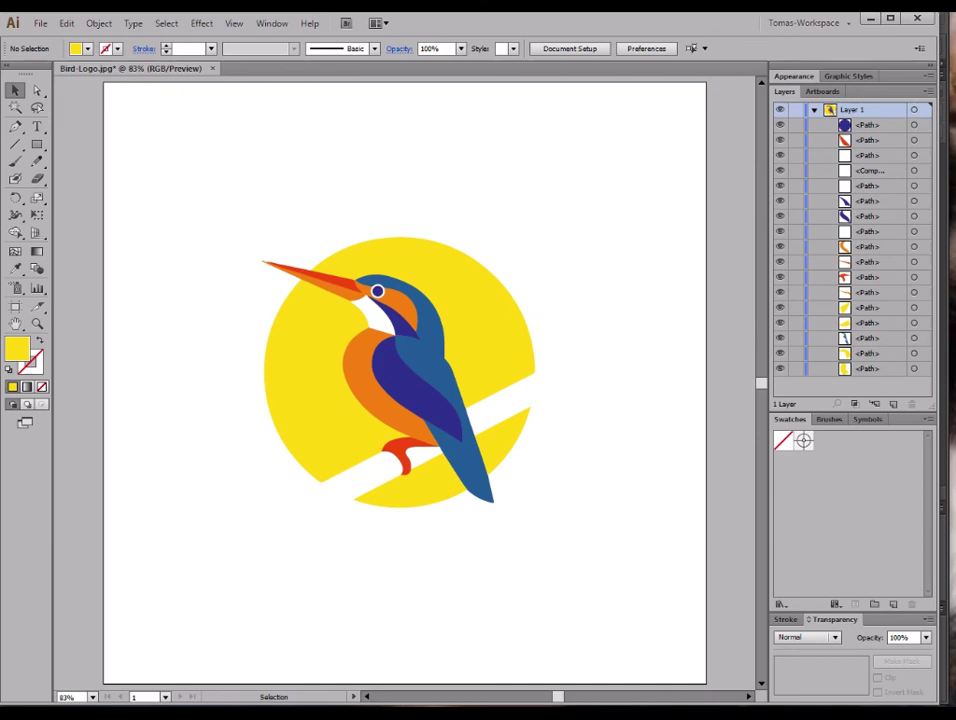
{"action": "left_click_drag", "start_coordinate": [928, 252], "coordinate": [636, 128]}
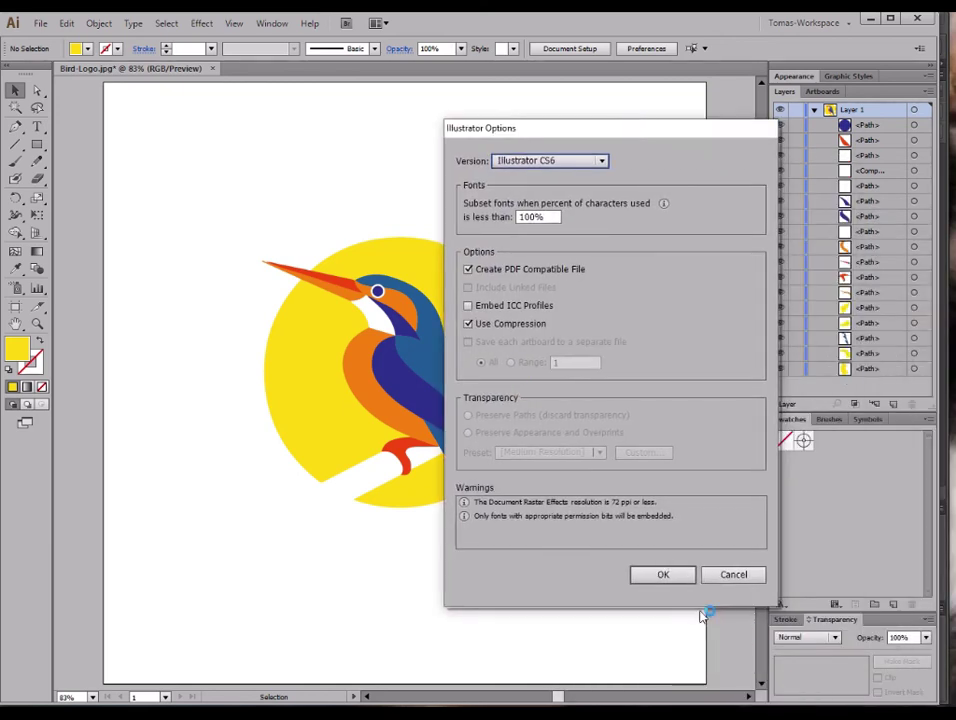
{"action": "left_click", "coordinate": [668, 576]}
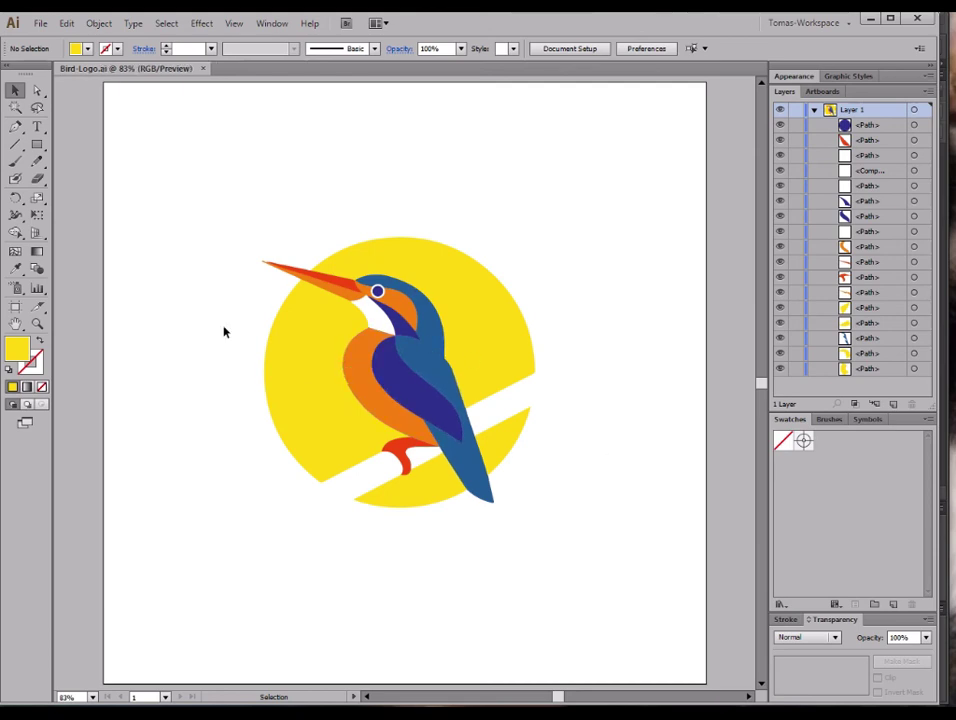
{"action": "left_click", "coordinate": [40, 23]}
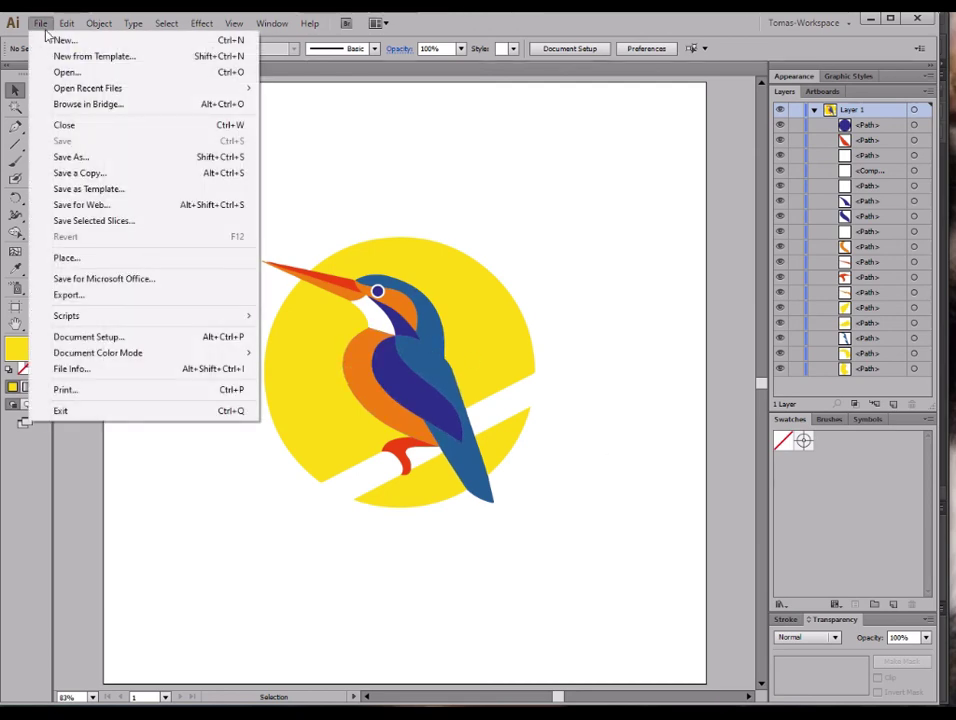
Step: Save the logo in SVG (*.SVG) format as Bird-Logo.svg, overwriting the old copy with default SVG options
{"action": "left_click", "coordinate": [98, 157]}
{"action": "left_click", "coordinate": [549, 436]}
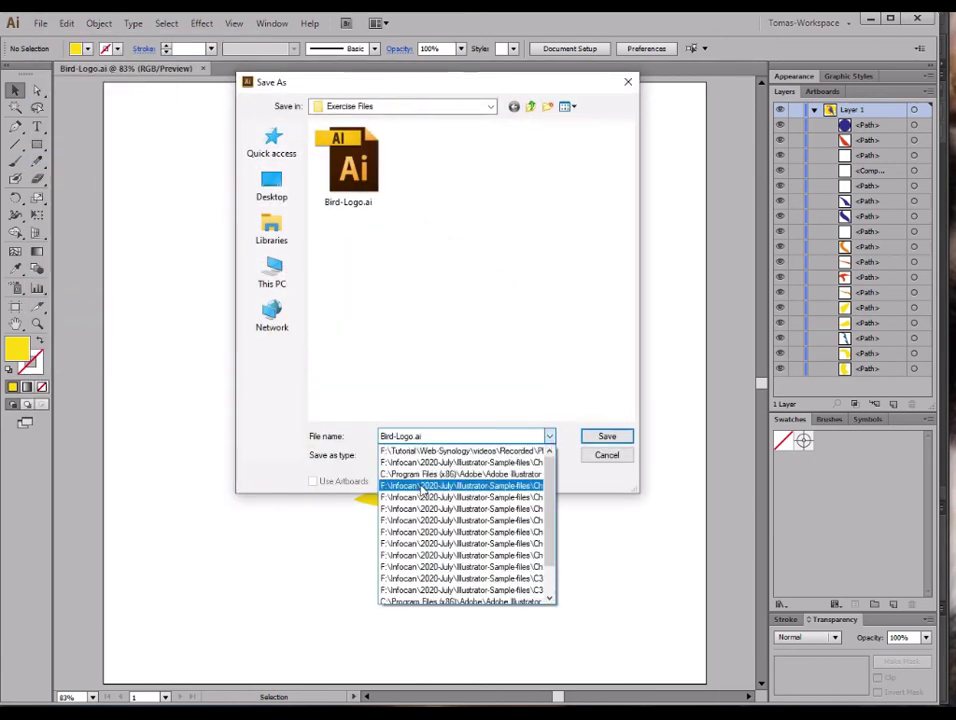
{"action": "left_click", "coordinate": [576, 411]}
{"action": "left_click", "coordinate": [465, 455]}
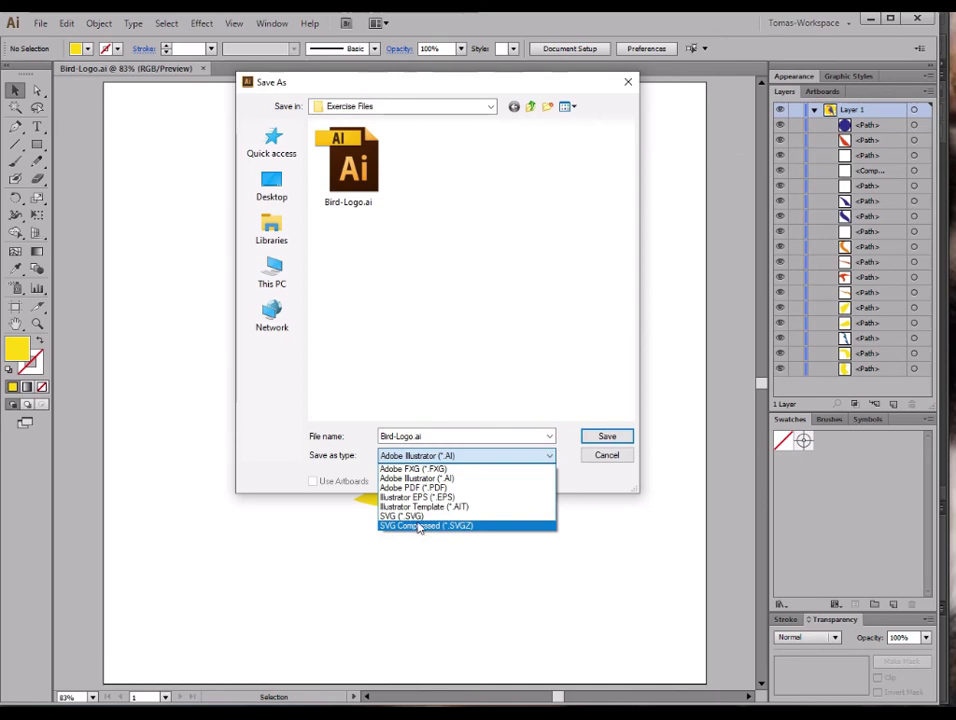
{"action": "left_click", "coordinate": [418, 516]}
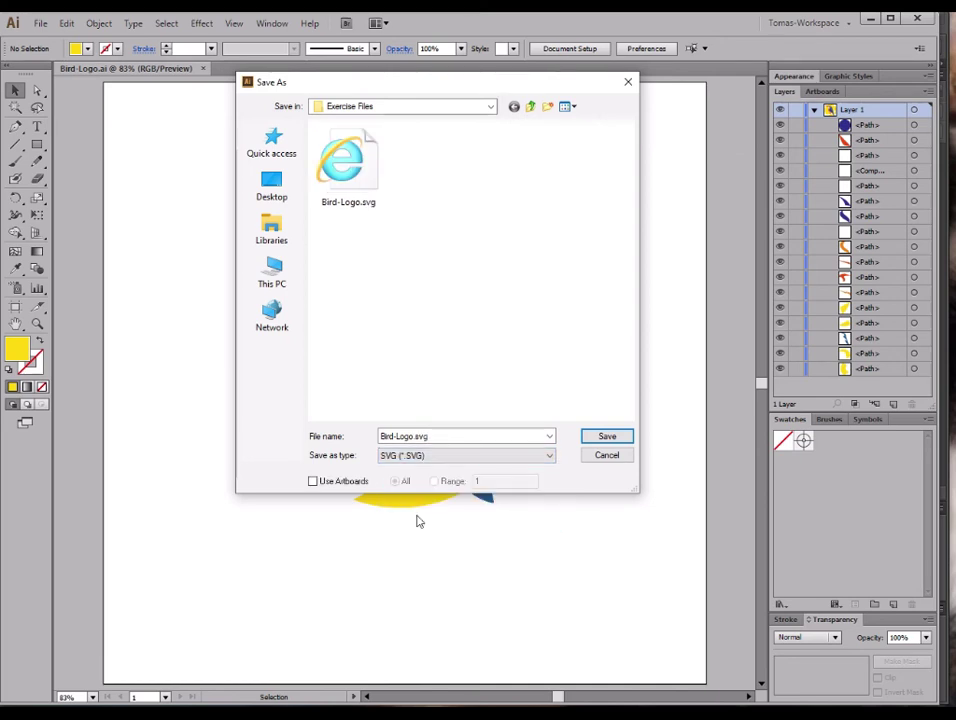
{"action": "left_click", "coordinate": [429, 436]}
{"action": "left_click_drag", "start_coordinate": [538, 90], "coordinate": [477, 97]}
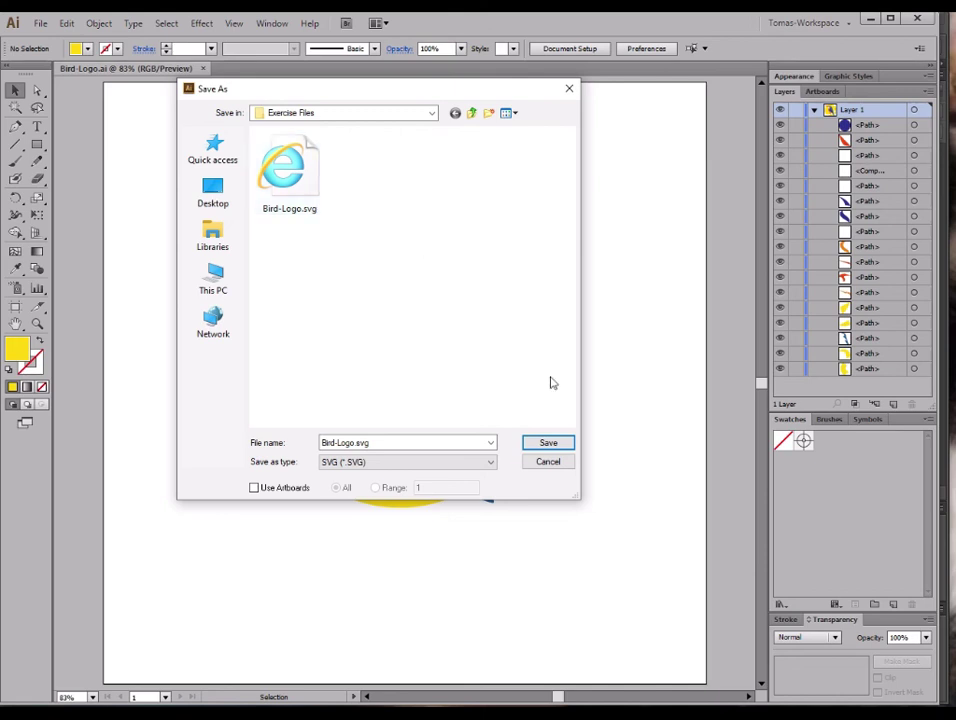
{"action": "left_click", "coordinate": [548, 446]}
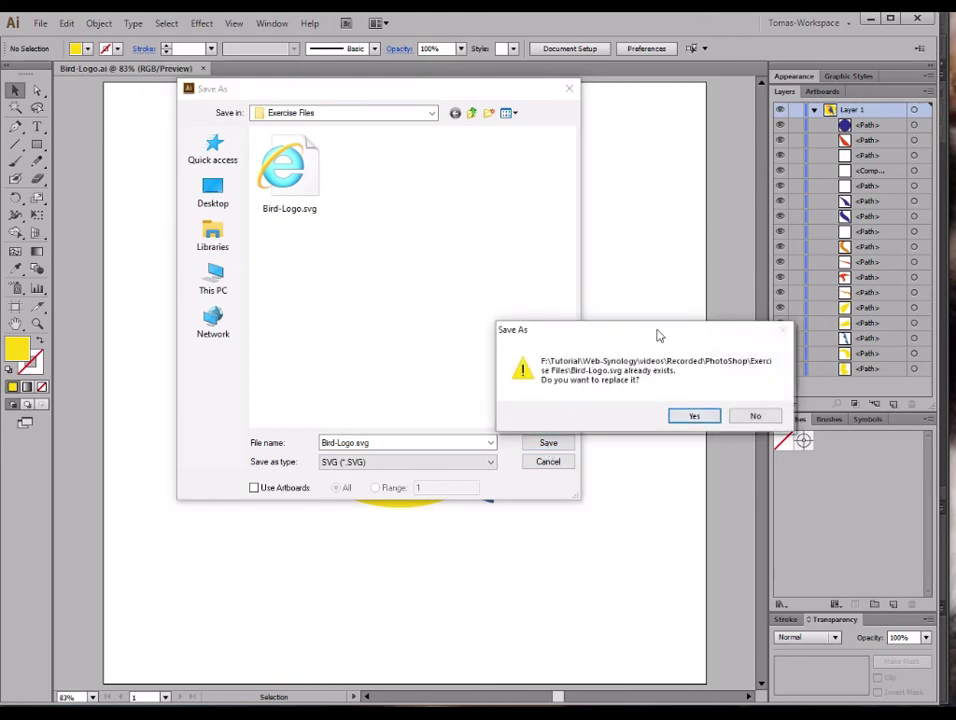
{"action": "left_click", "coordinate": [697, 417]}
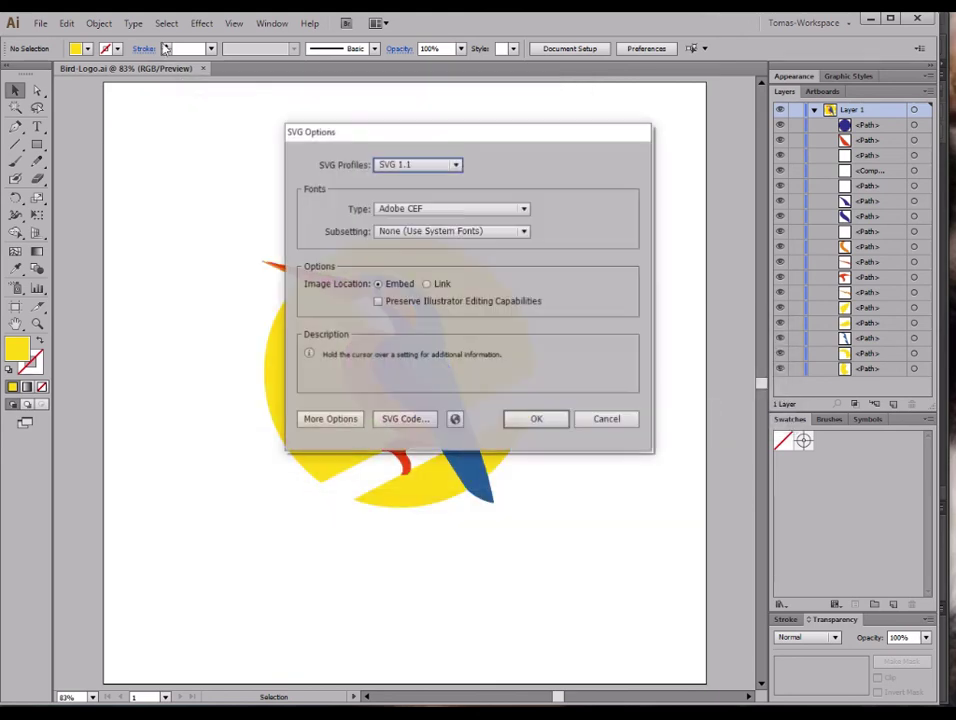
{"action": "left_click", "coordinate": [539, 420]}
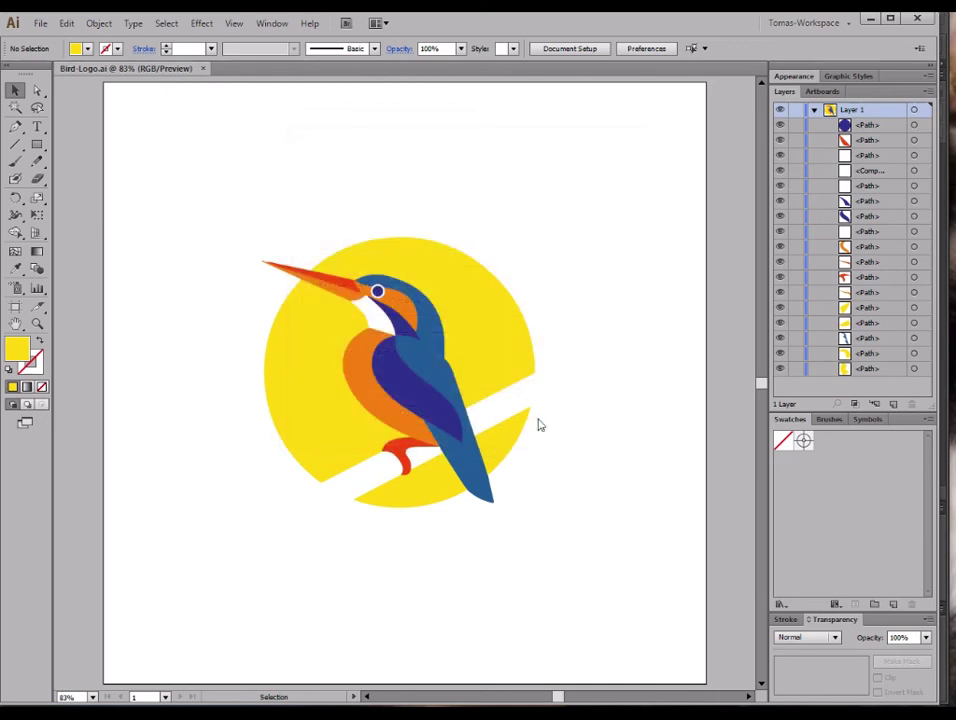
{"action": "left_click", "coordinate": [40, 22]}
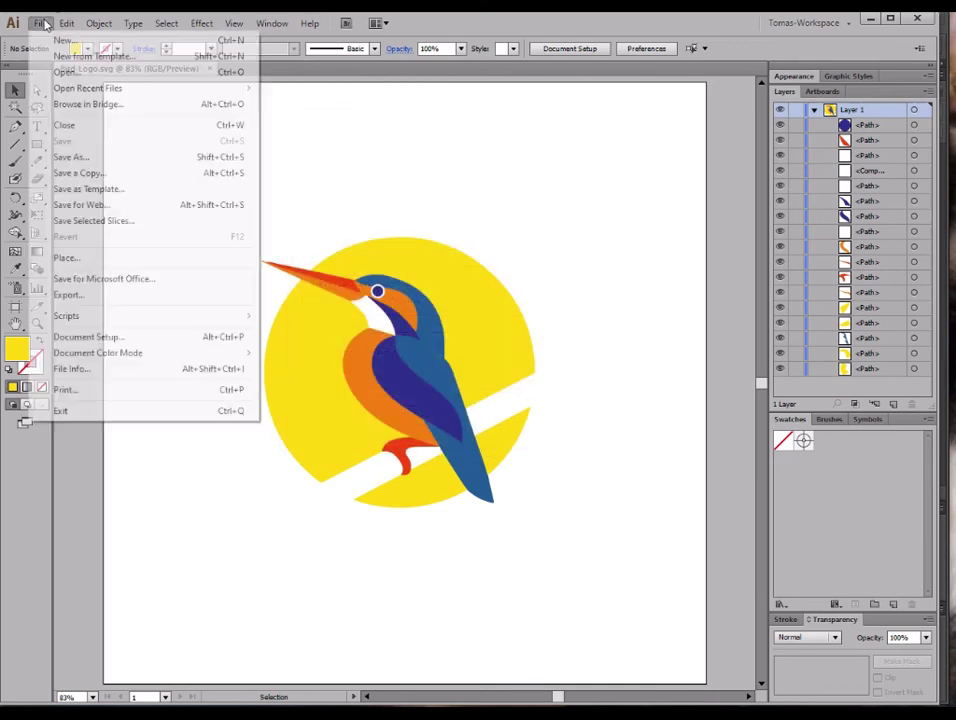
Step: Use Save for Web to export a transparent 1000 px PNG-24 named Bird-Logo.png, overwriting the existing file
{"action": "left_click", "coordinate": [115, 204]}
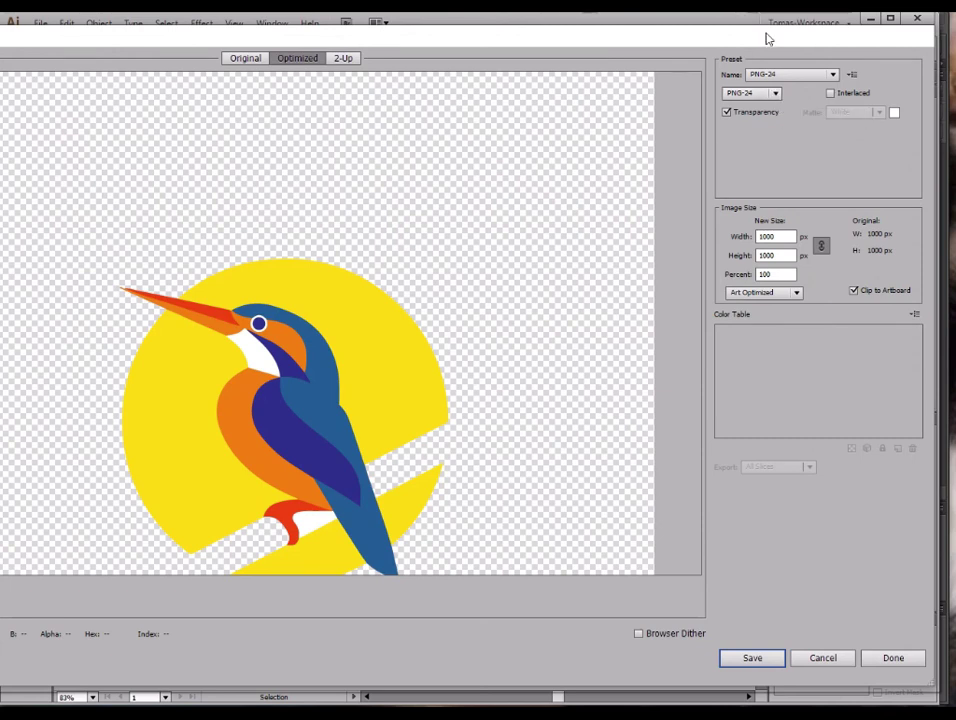
{"action": "left_click_drag", "start_coordinate": [768, 34], "coordinate": [764, 28]}
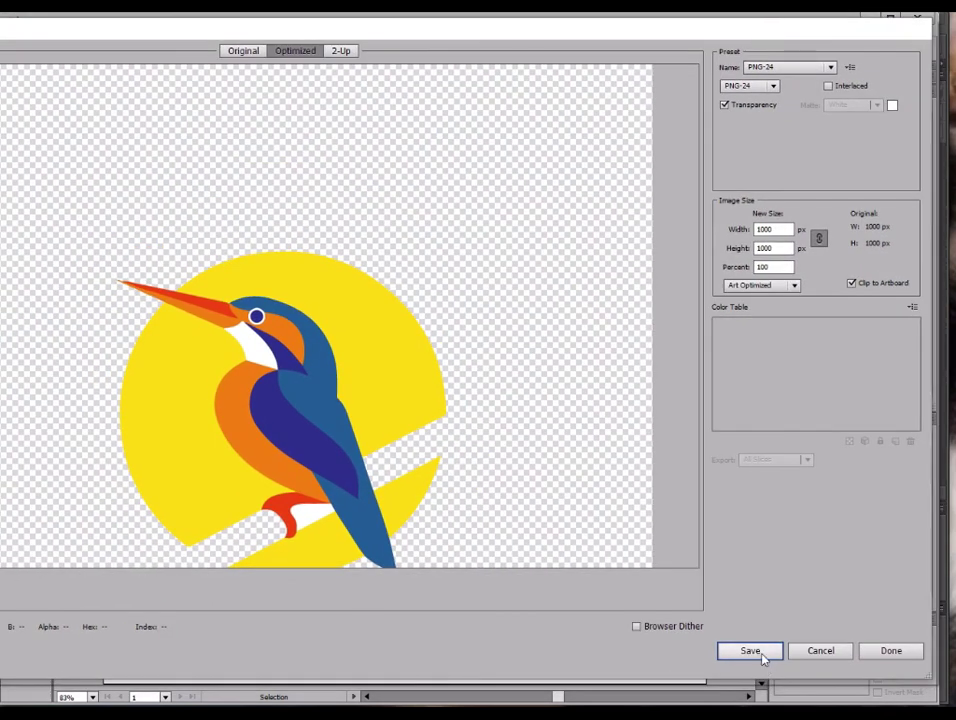
{"action": "left_click", "coordinate": [762, 652]}
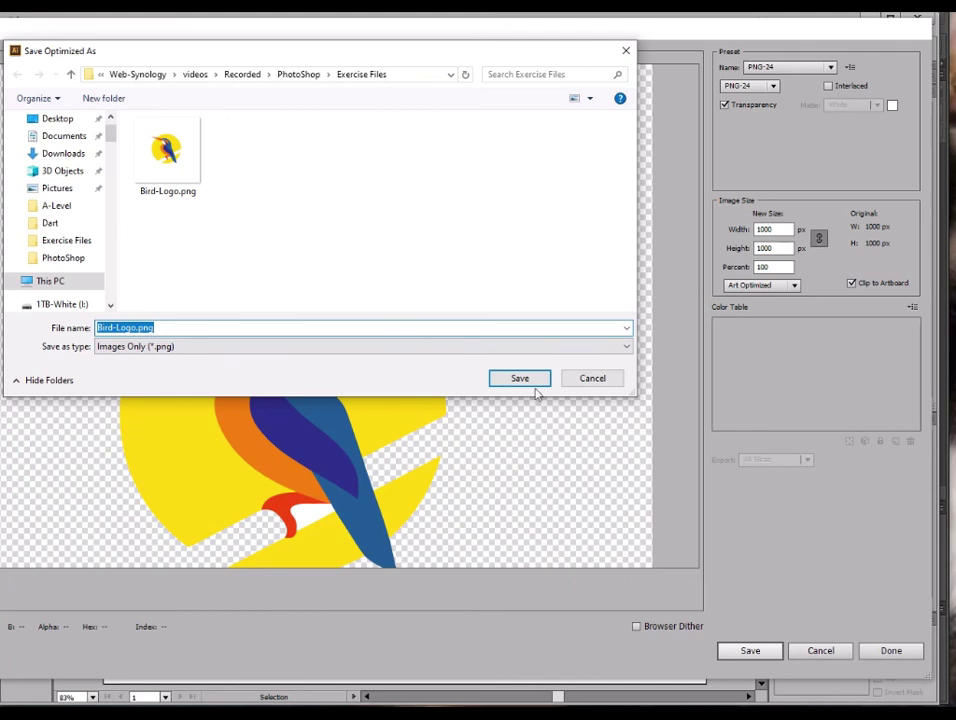
{"action": "left_click", "coordinate": [530, 385]}
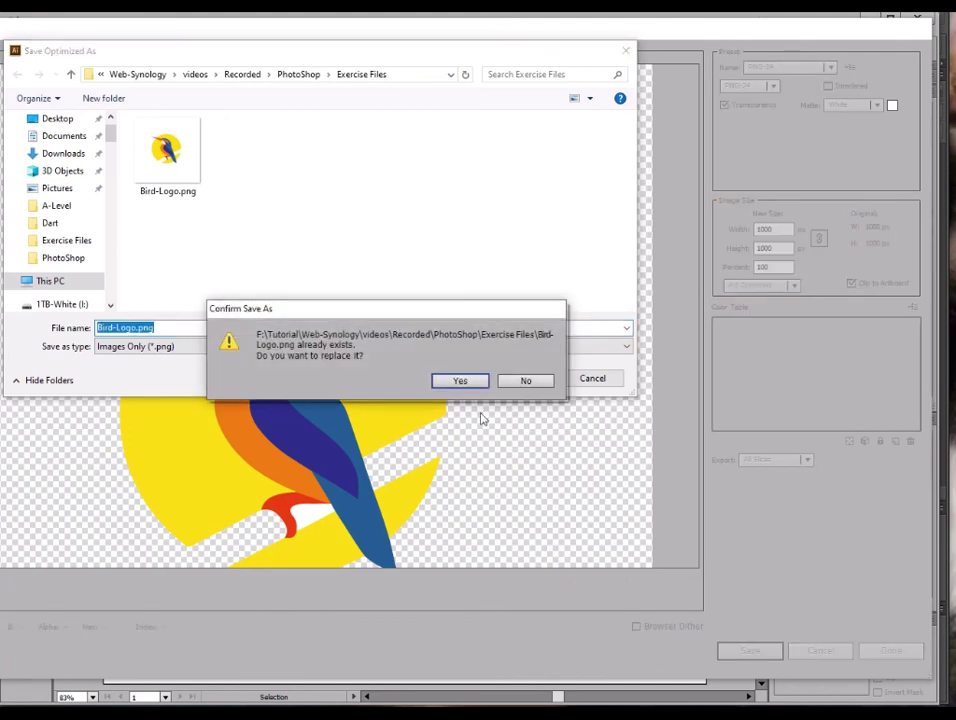
{"action": "left_click", "coordinate": [462, 380]}
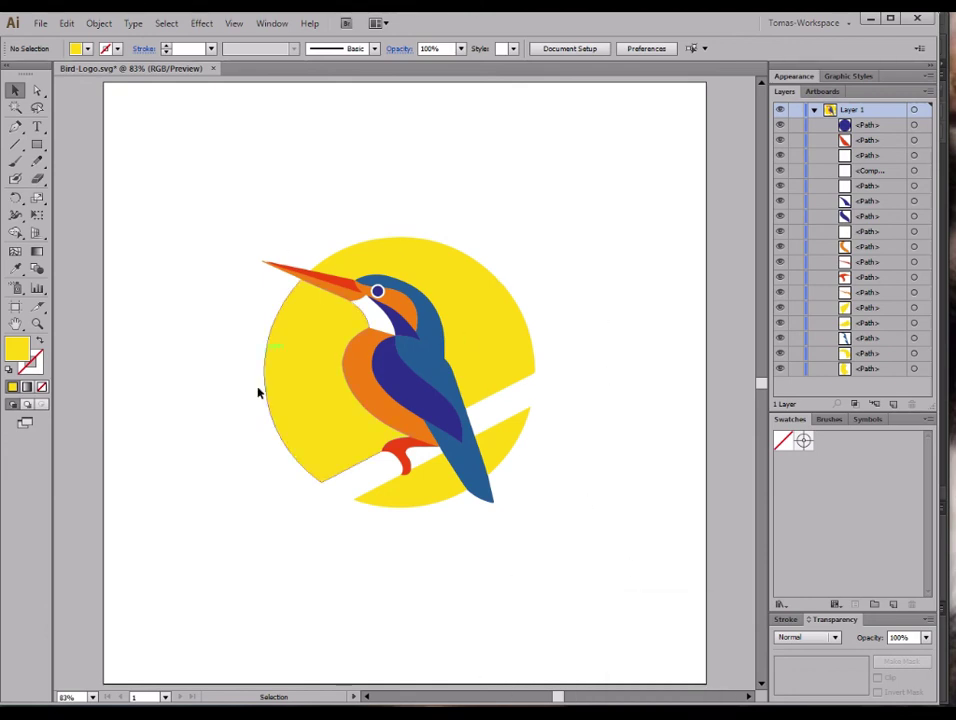
Step: Select the navy path by the bird's neck, deselect it, and switch over to Photoshop
{"action": "left_click", "coordinate": [410, 320]}
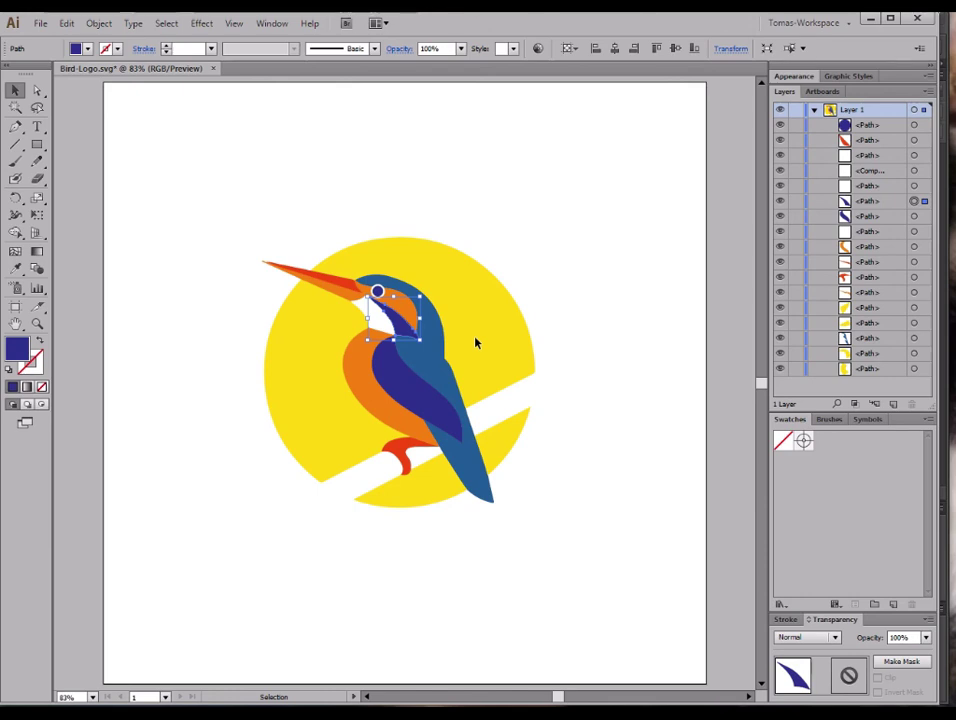
{"action": "left_click", "coordinate": [718, 308]}
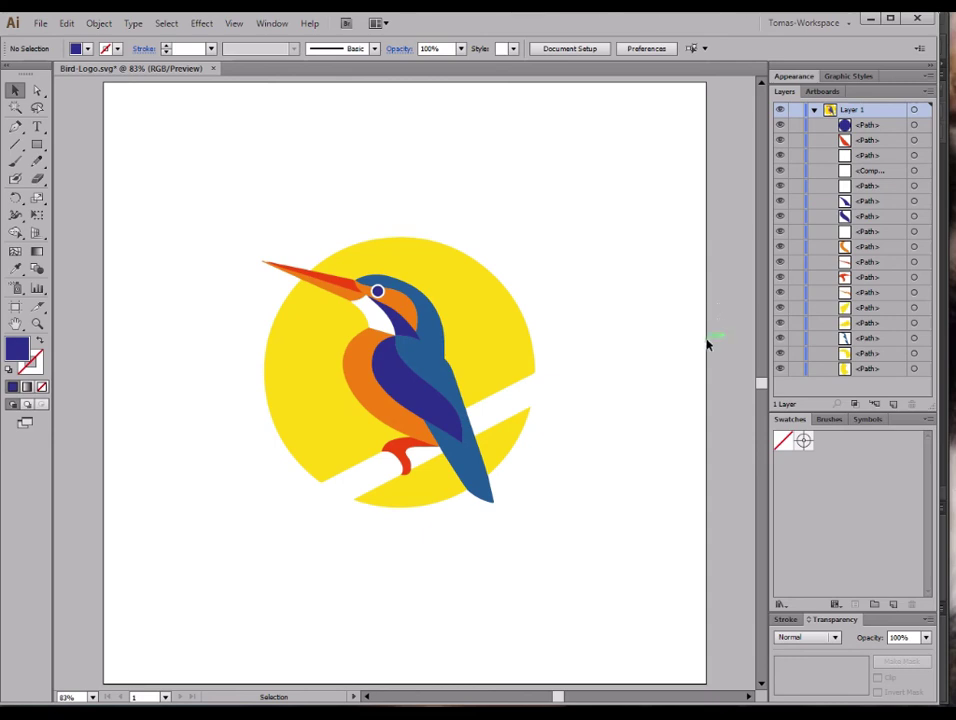
{"action": "key", "text": "alt+Tab"}
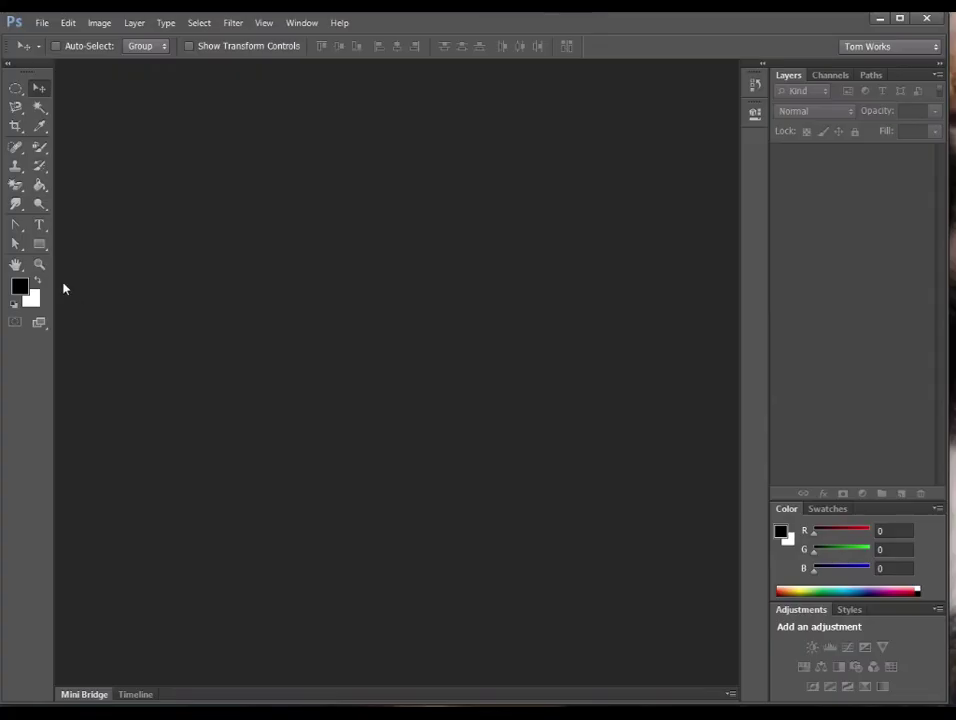